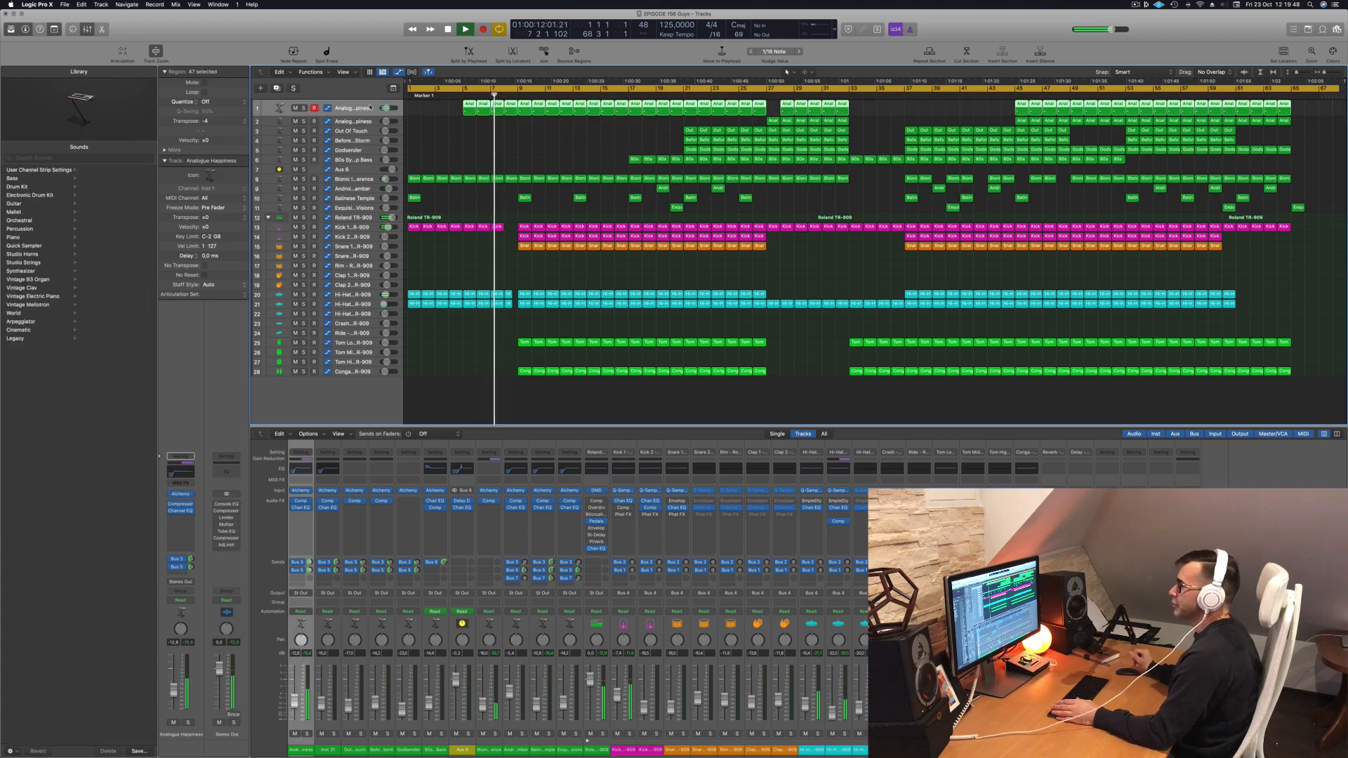
Step: Select the Tom Low track, set the cycle range to bars 9–17, and restart playback in the loop
{"action": "left_click", "coordinate": [456, 150]}
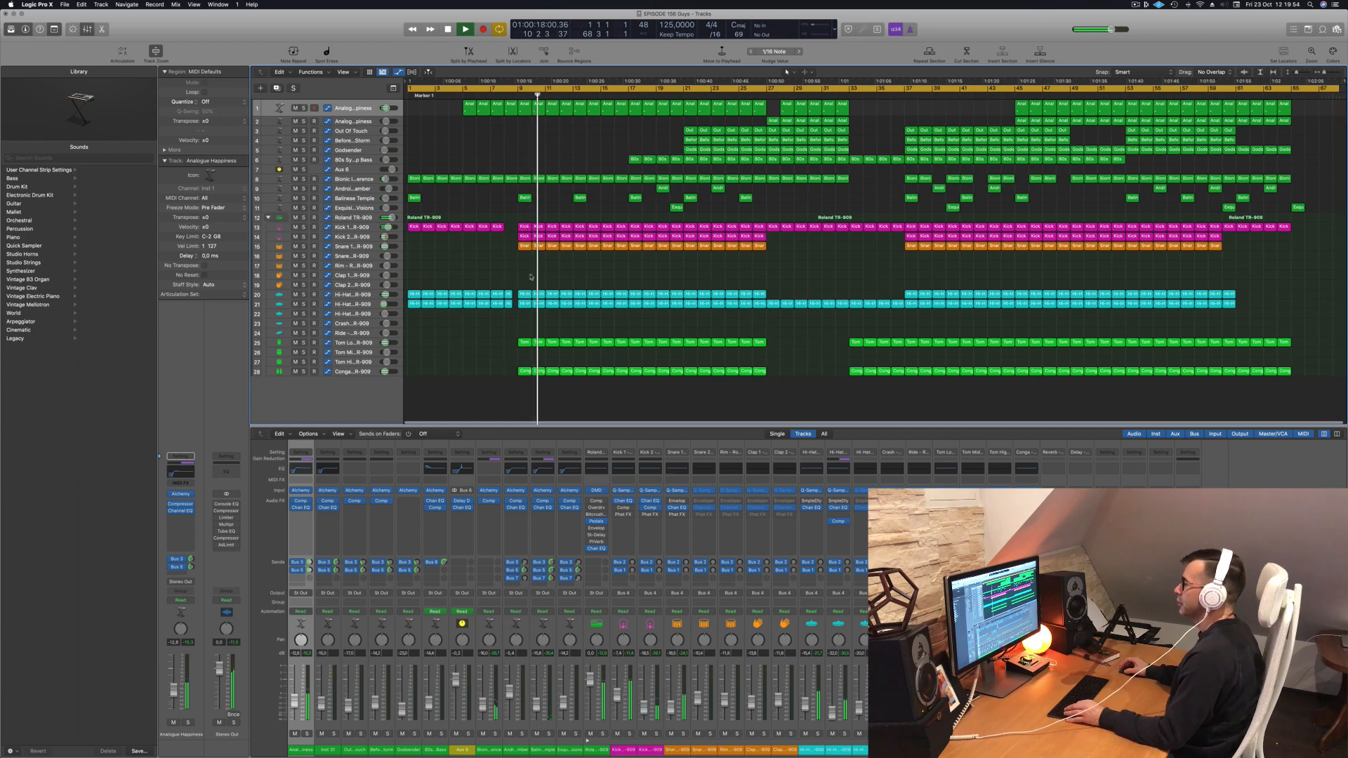
{"action": "left_click", "coordinate": [346, 346]}
{"action": "key", "text": "space"}
{"action": "left_click", "coordinate": [520, 91]}
{"action": "left_click_drag", "start_coordinate": [519, 92], "coordinate": [623, 96]}
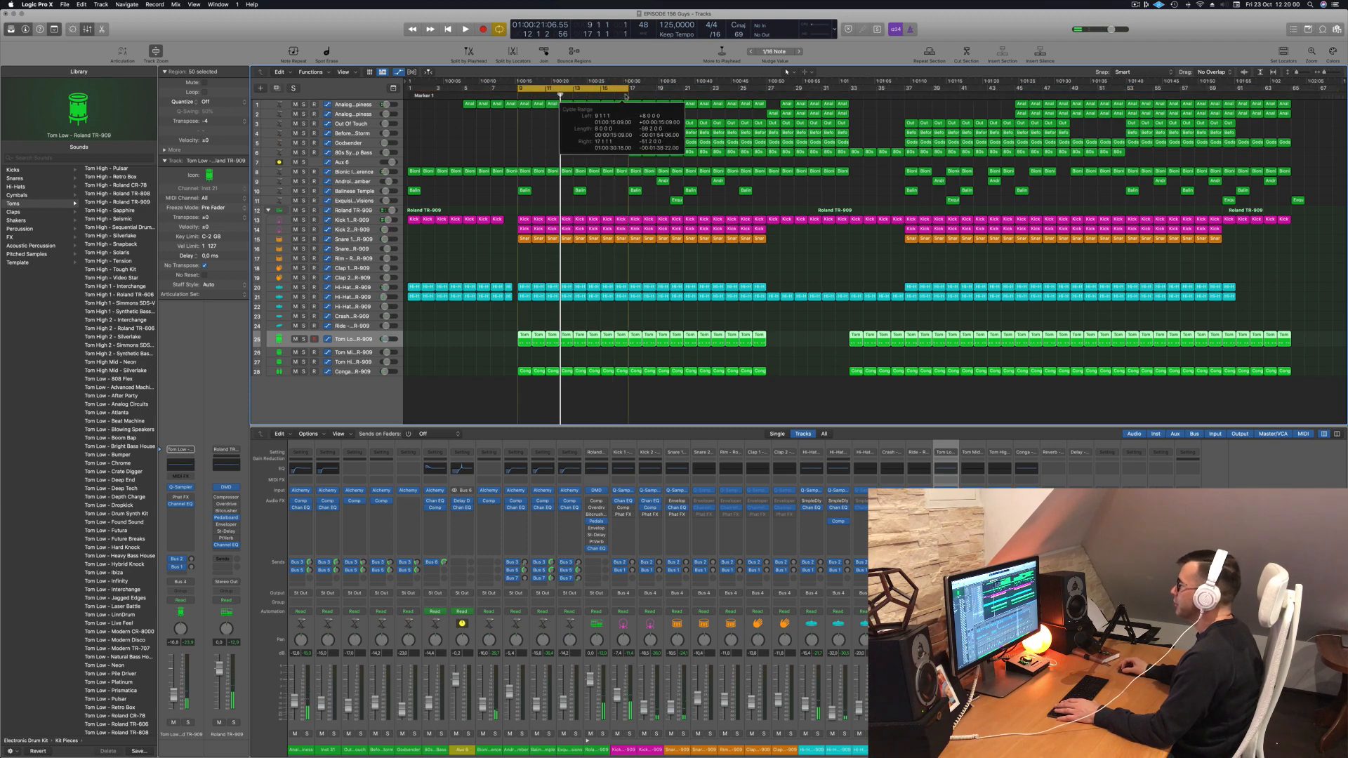
{"action": "key", "text": "space"}
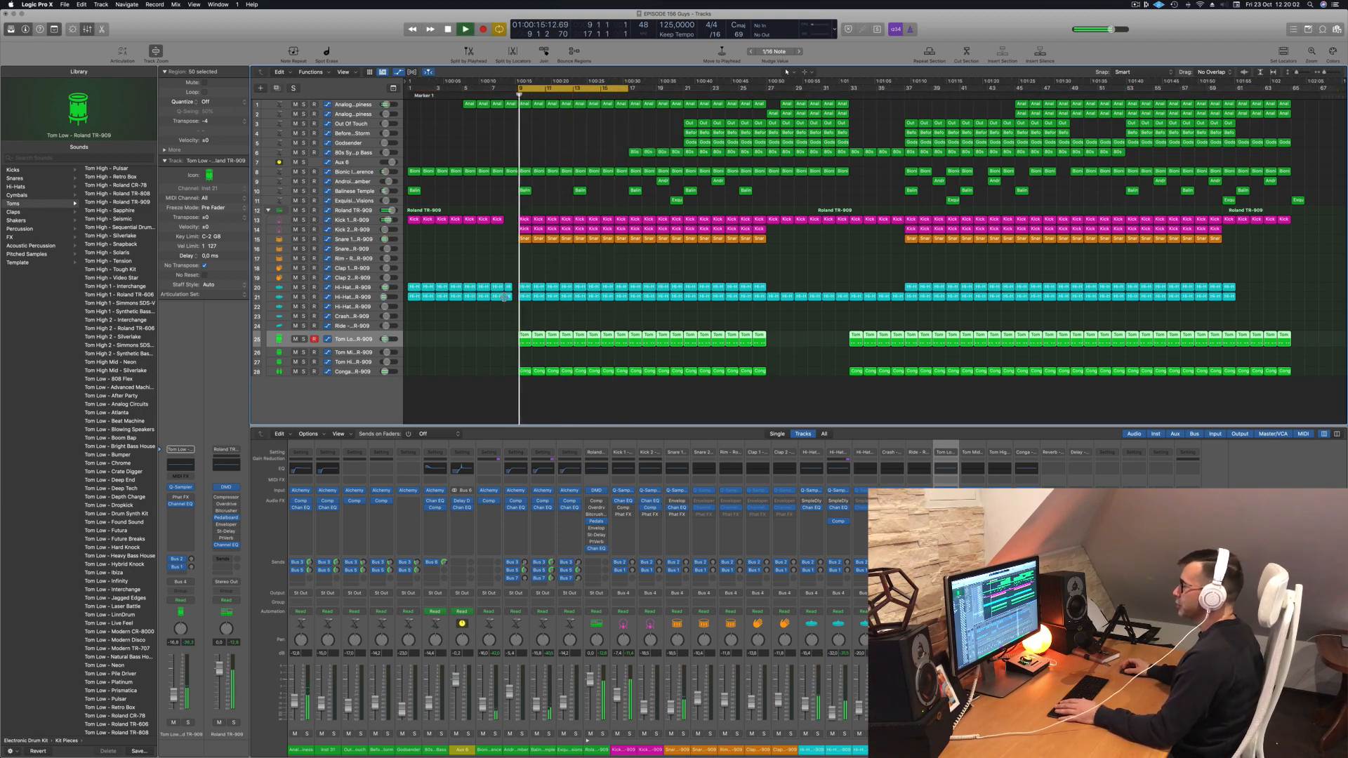
Step: Audition the Kick 1 track in solo, then return it to the full mix
{"action": "left_click", "coordinate": [363, 221]}
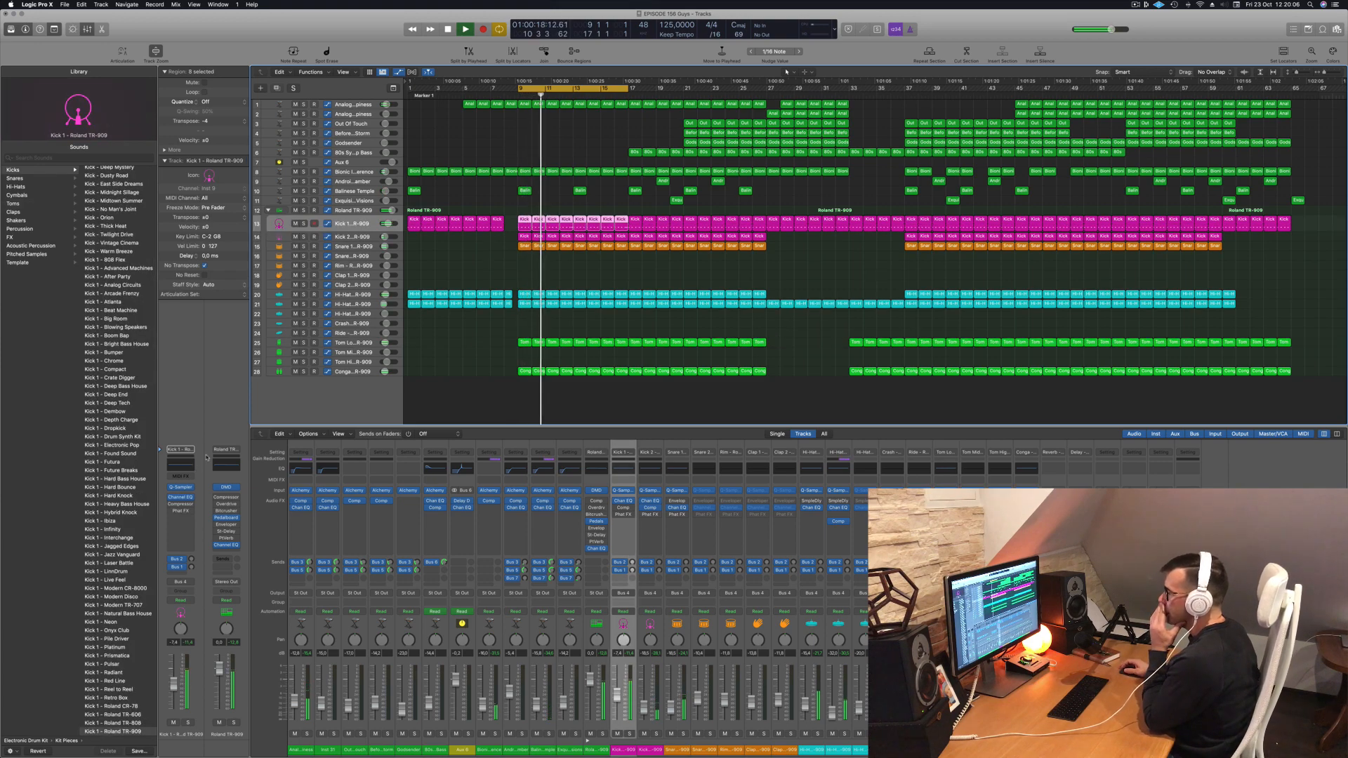
{"action": "left_click", "coordinate": [188, 723]}
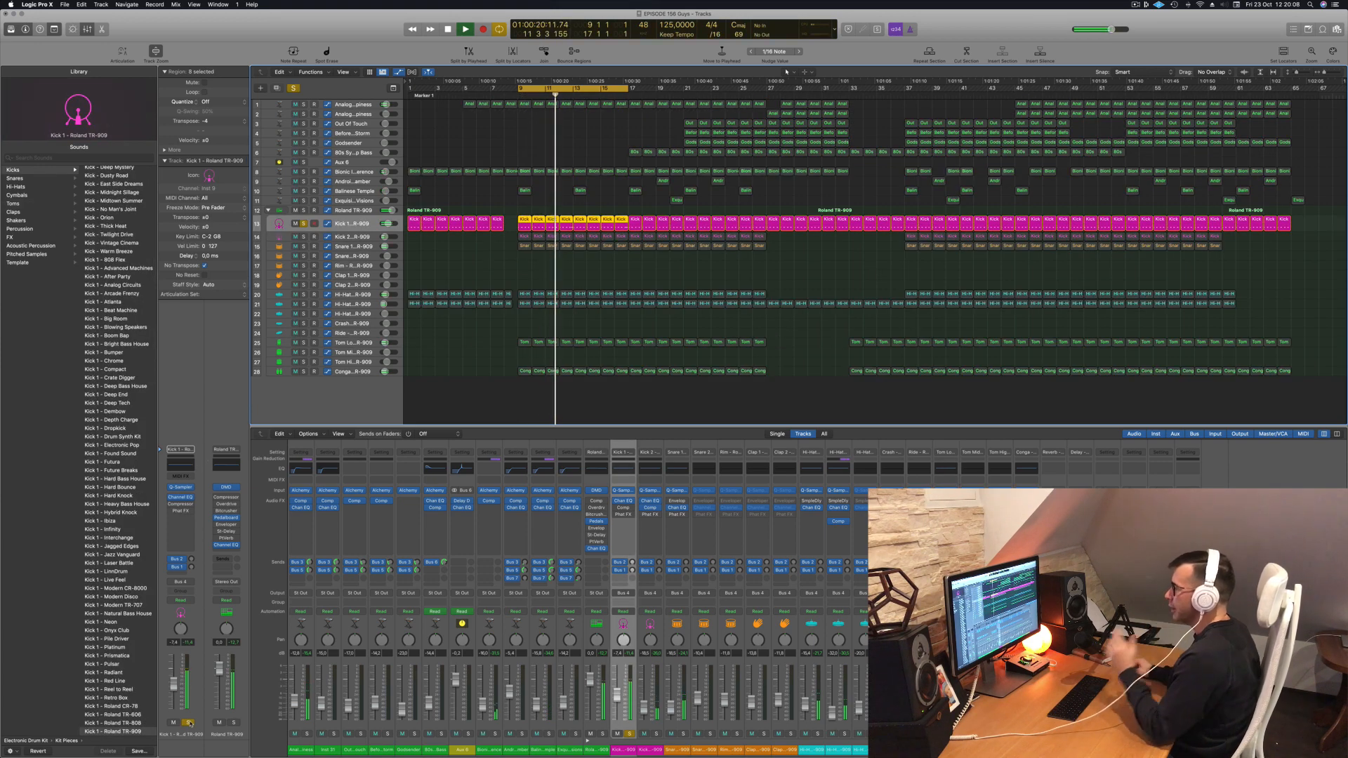
{"action": "left_click", "coordinate": [188, 722]}
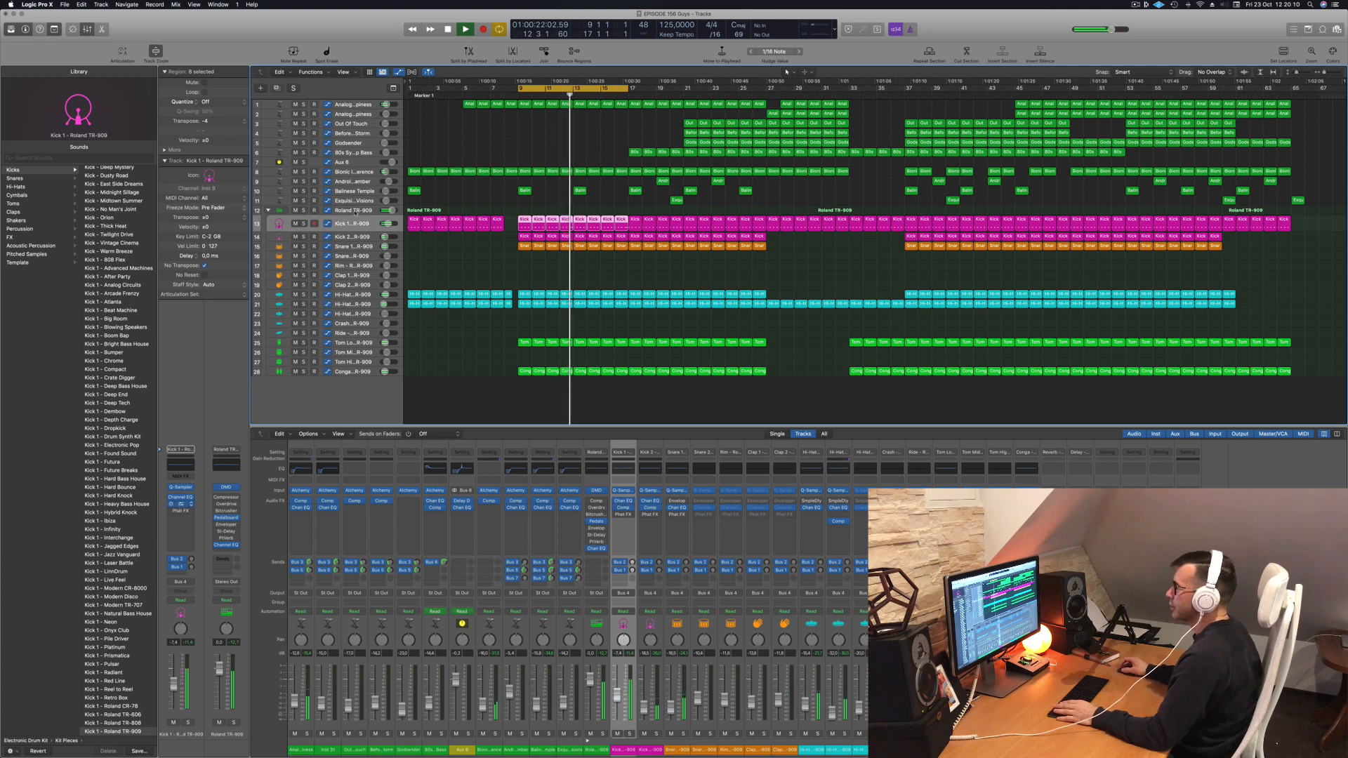
Step: Insert a Compressor after the Channel EQ on the Kick 1 track, audition the kick soloed in the loop, and close the plug-in
{"action": "left_click", "coordinate": [181, 504]}
{"action": "left_click_drag", "start_coordinate": [693, 131], "coordinate": [701, 129]}
{"action": "key", "text": "space"}
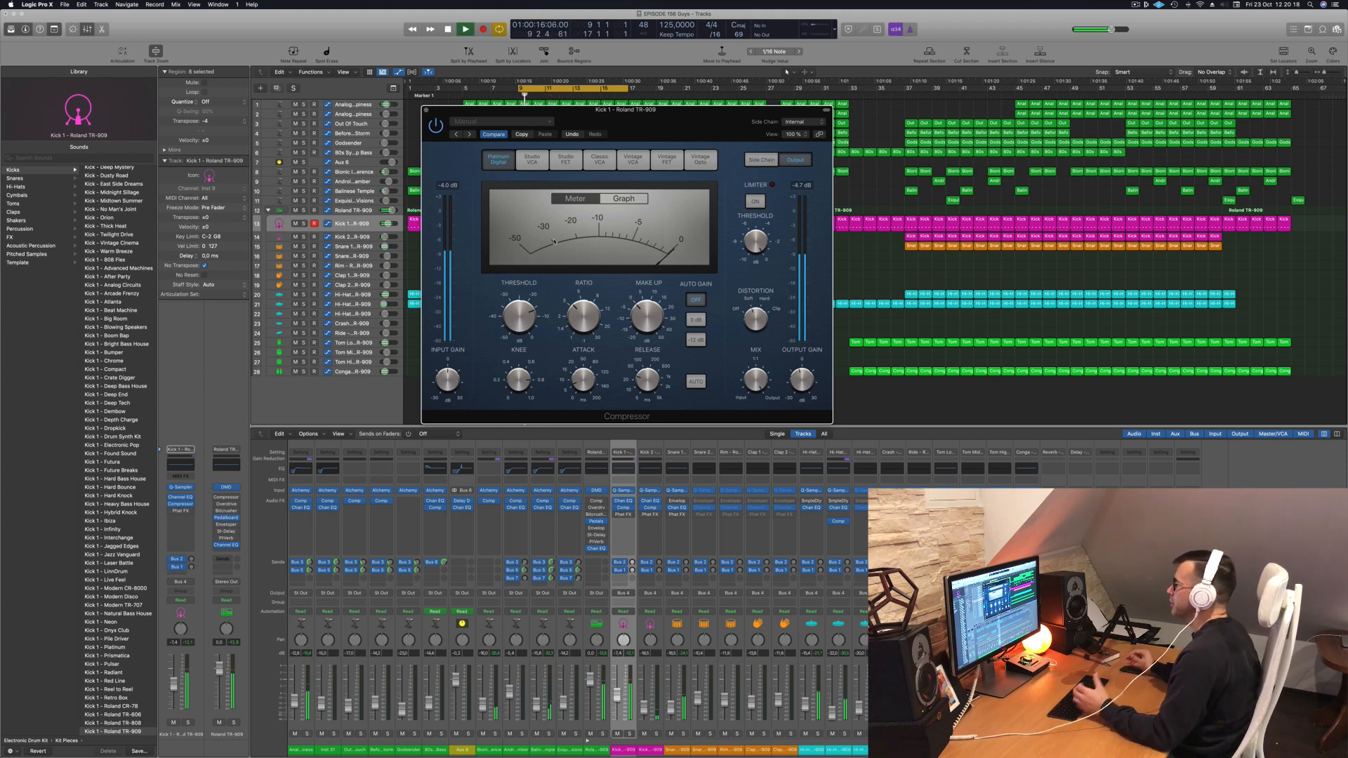
{"action": "left_click_drag", "start_coordinate": [645, 119], "coordinate": [585, 139]}
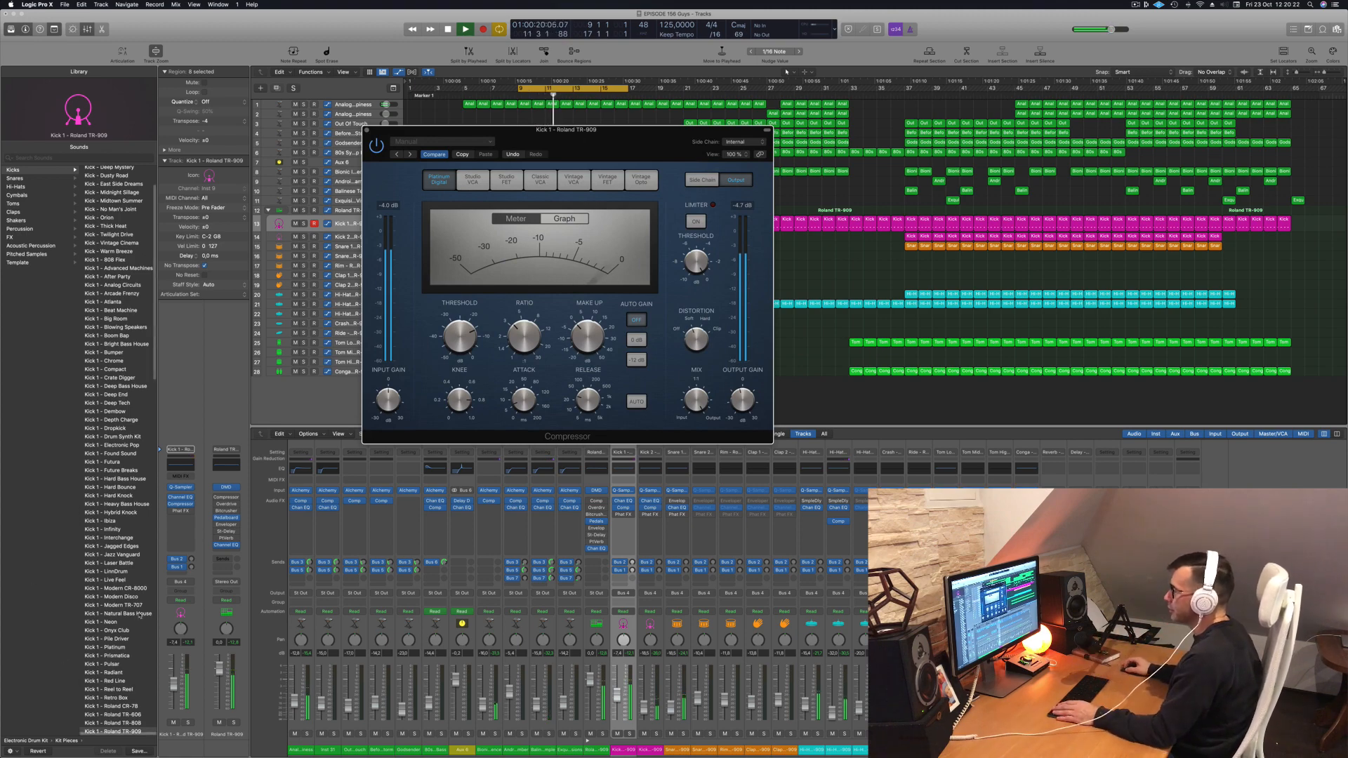
{"action": "key", "text": "s"}
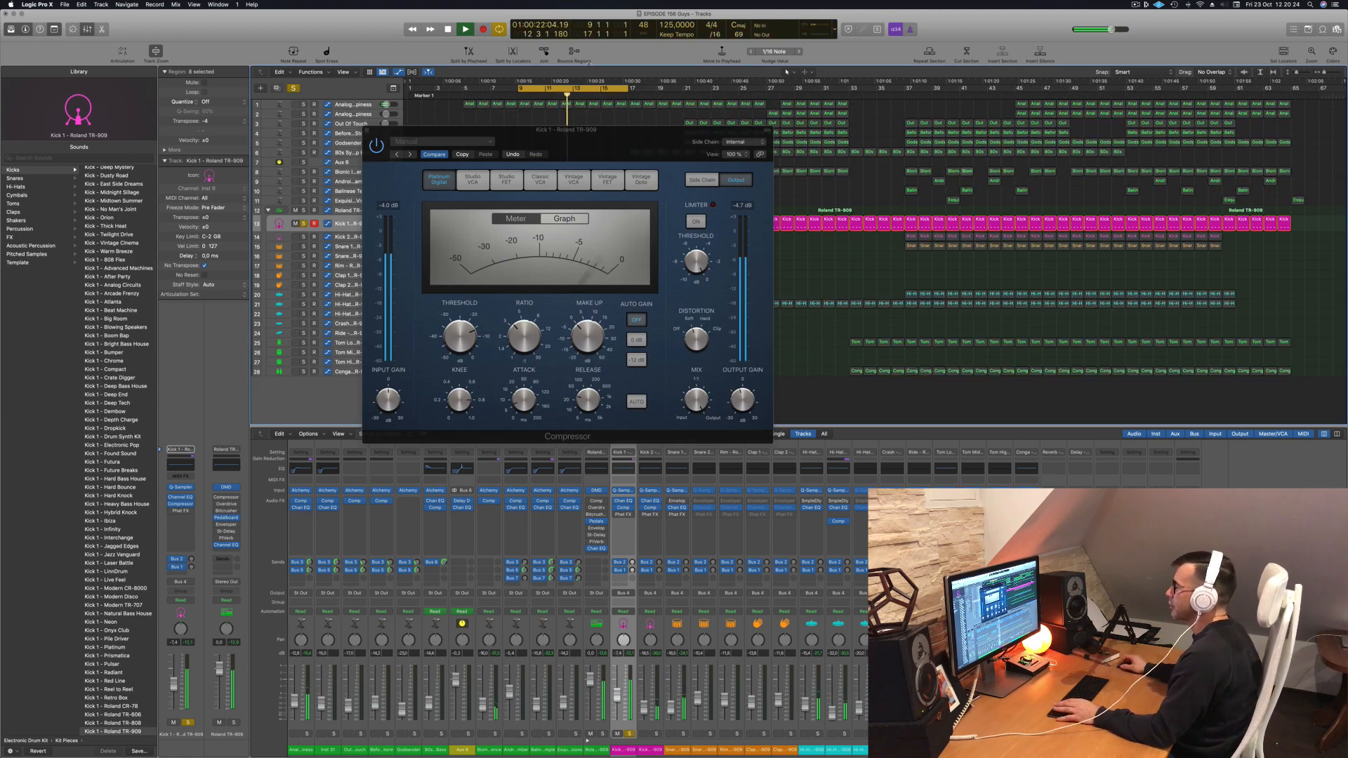
{"action": "left_click_drag", "start_coordinate": [661, 129], "coordinate": [658, 129]}
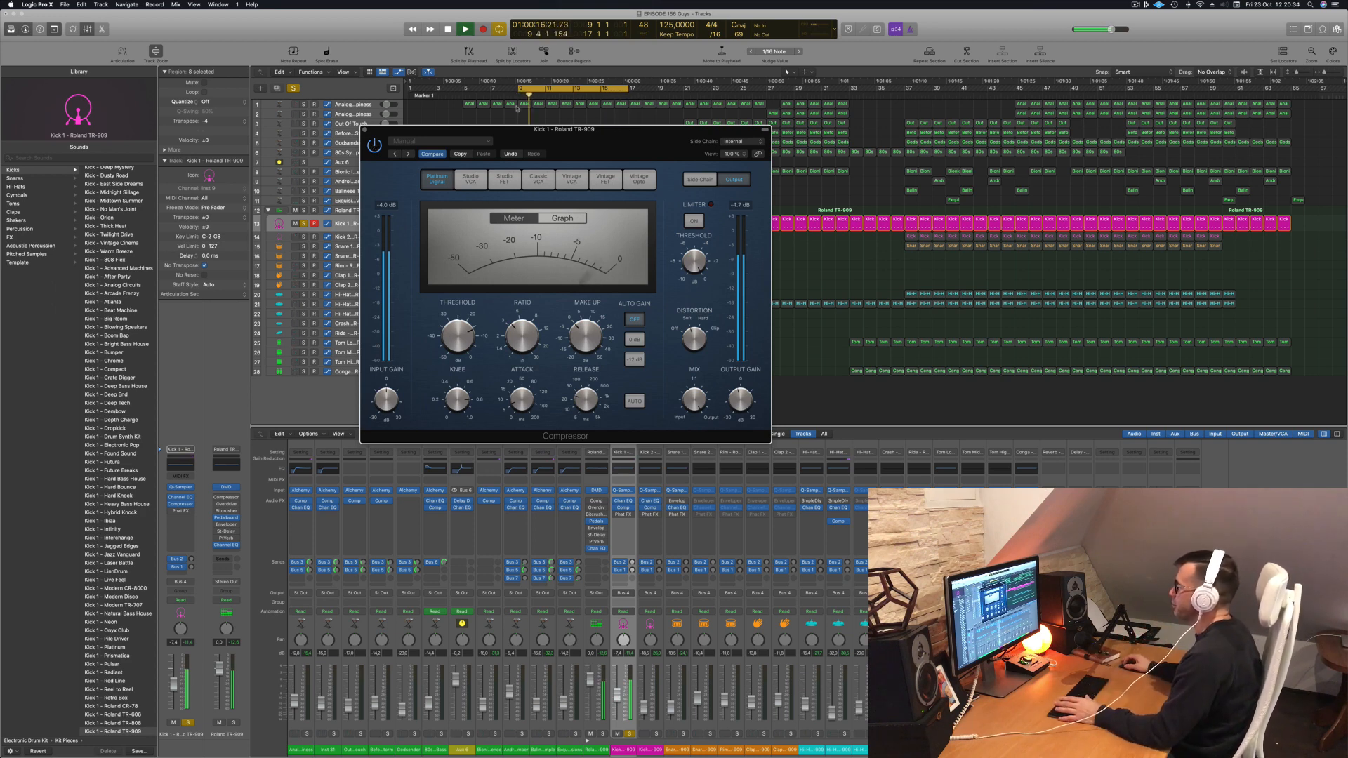
{"action": "left_click_drag", "start_coordinate": [618, 156], "coordinate": [734, 149]}
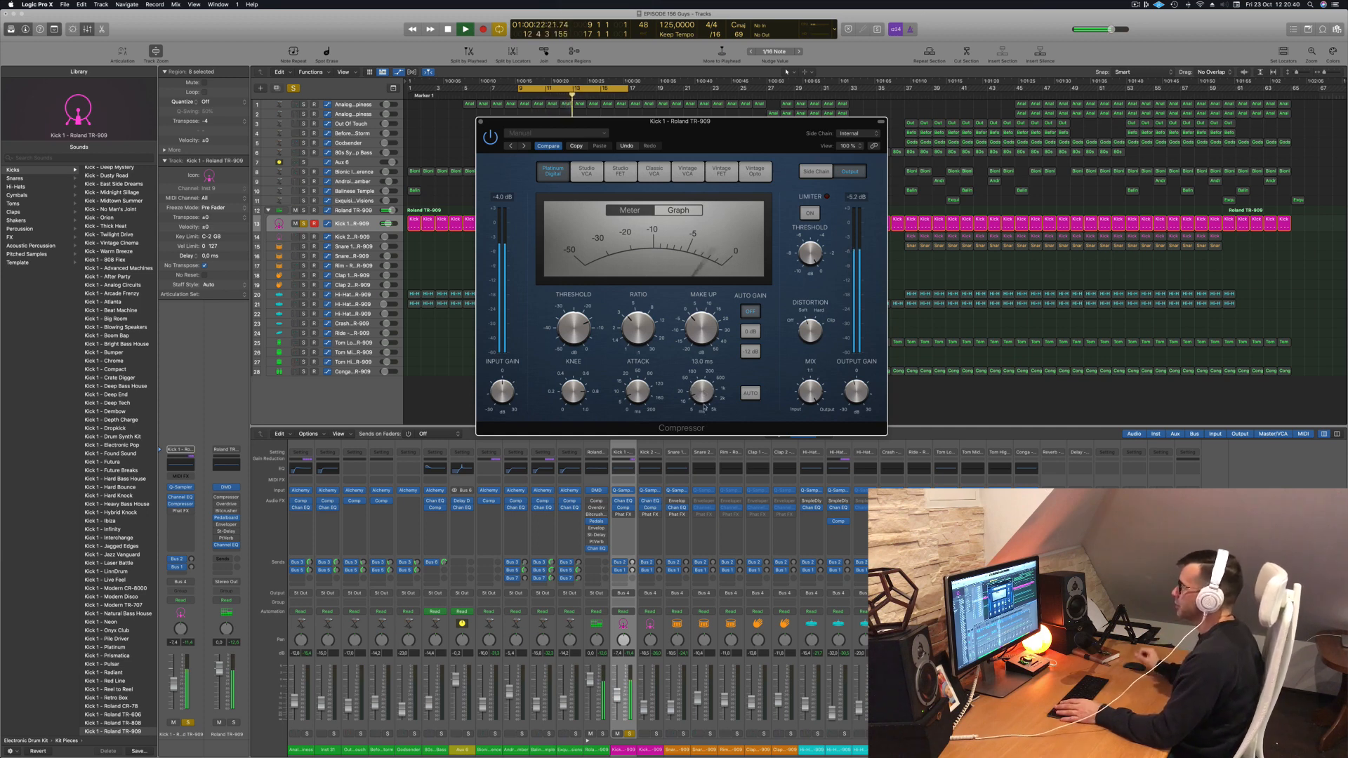
{"action": "left_click", "coordinate": [480, 122]}
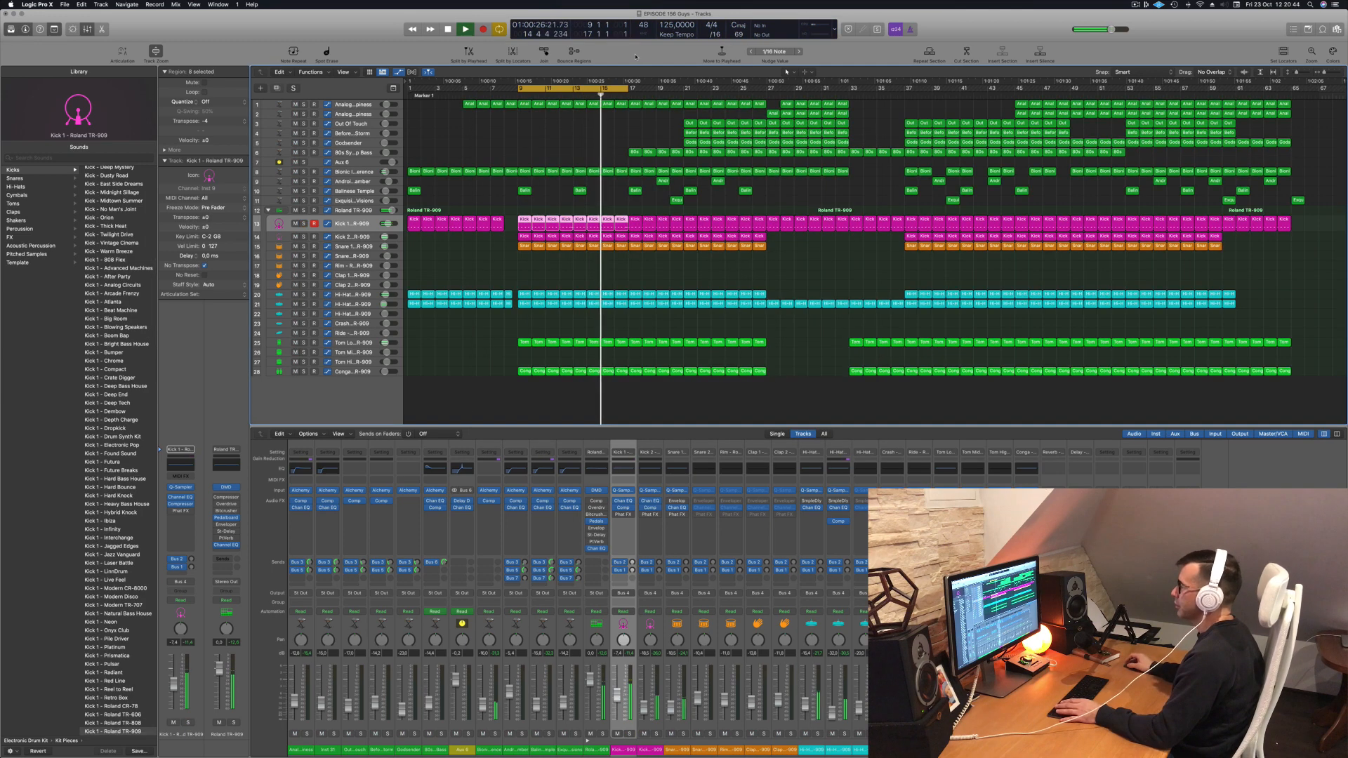
Step: Audition the Tom Low track in solo and add a 91 Hz, 12 dB/Oct low cut in its Channel EQ
{"action": "left_click", "coordinate": [351, 344]}
{"action": "key", "text": "s"}
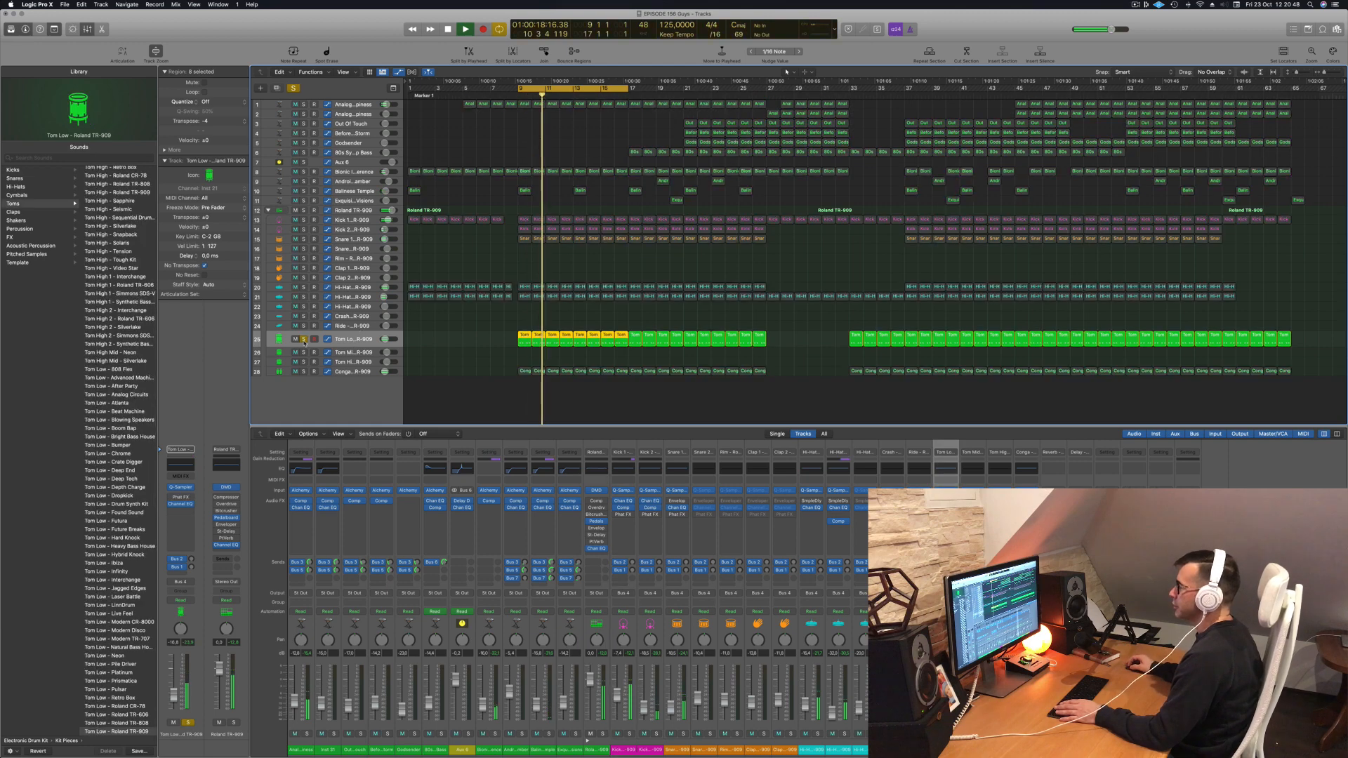
{"action": "key", "text": "s"}
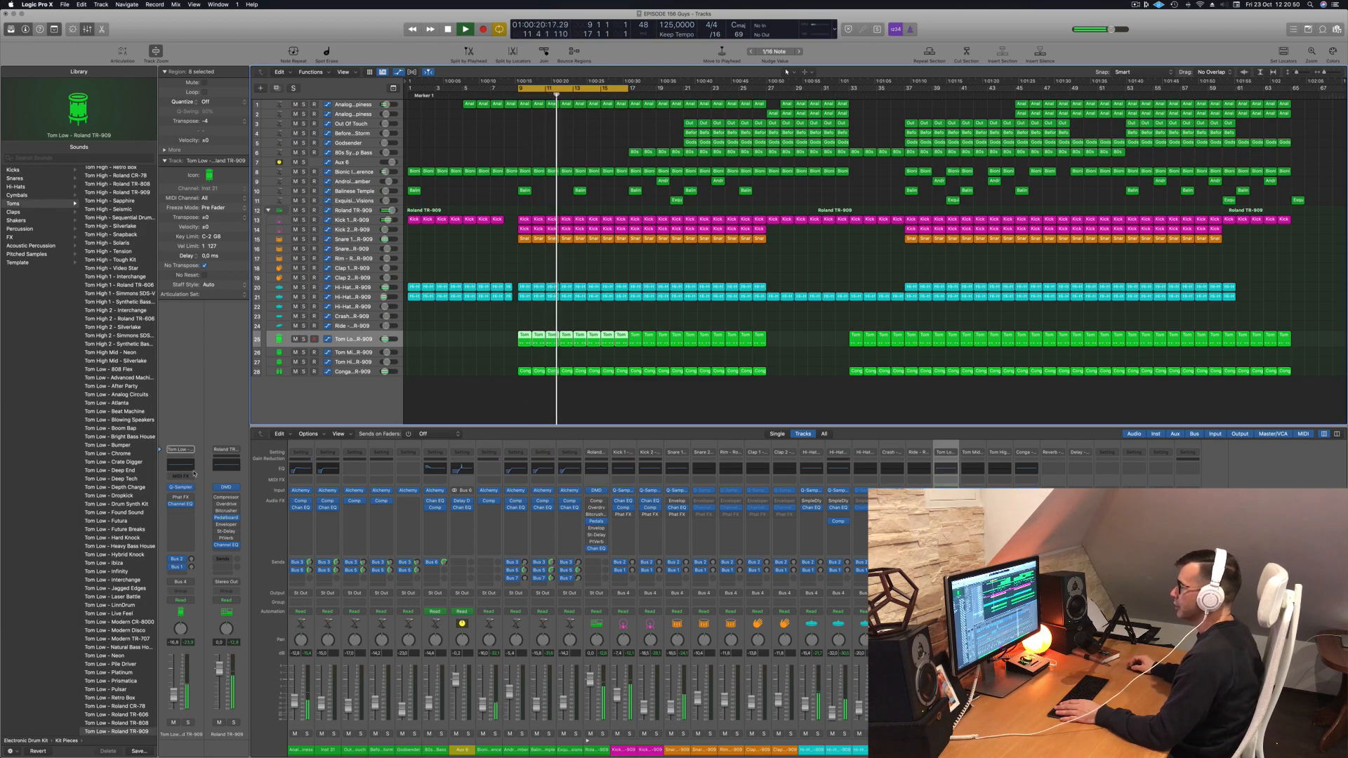
{"action": "left_click", "coordinate": [186, 466]}
{"action": "left_click_drag", "start_coordinate": [464, 210], "coordinate": [563, 245]}
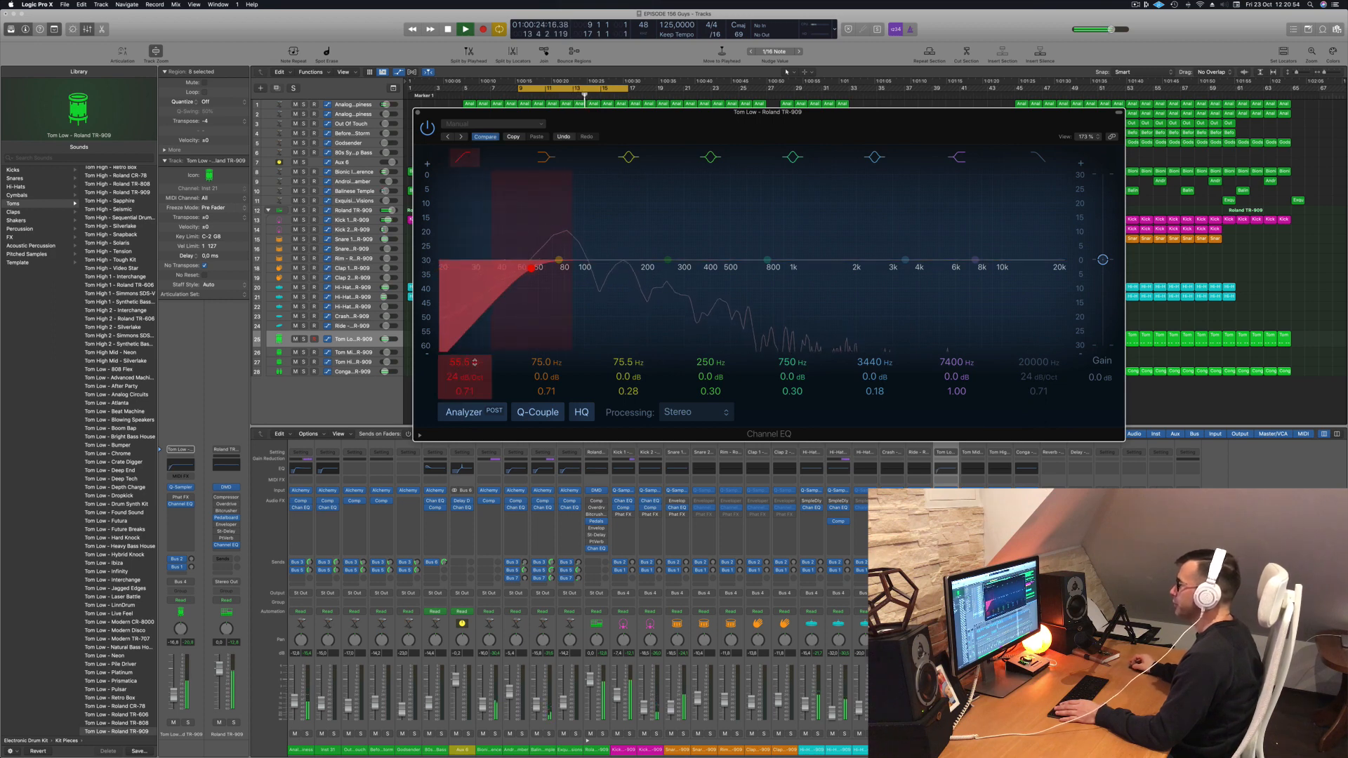
{"action": "left_click_drag", "start_coordinate": [464, 377], "coordinate": [464, 344]}
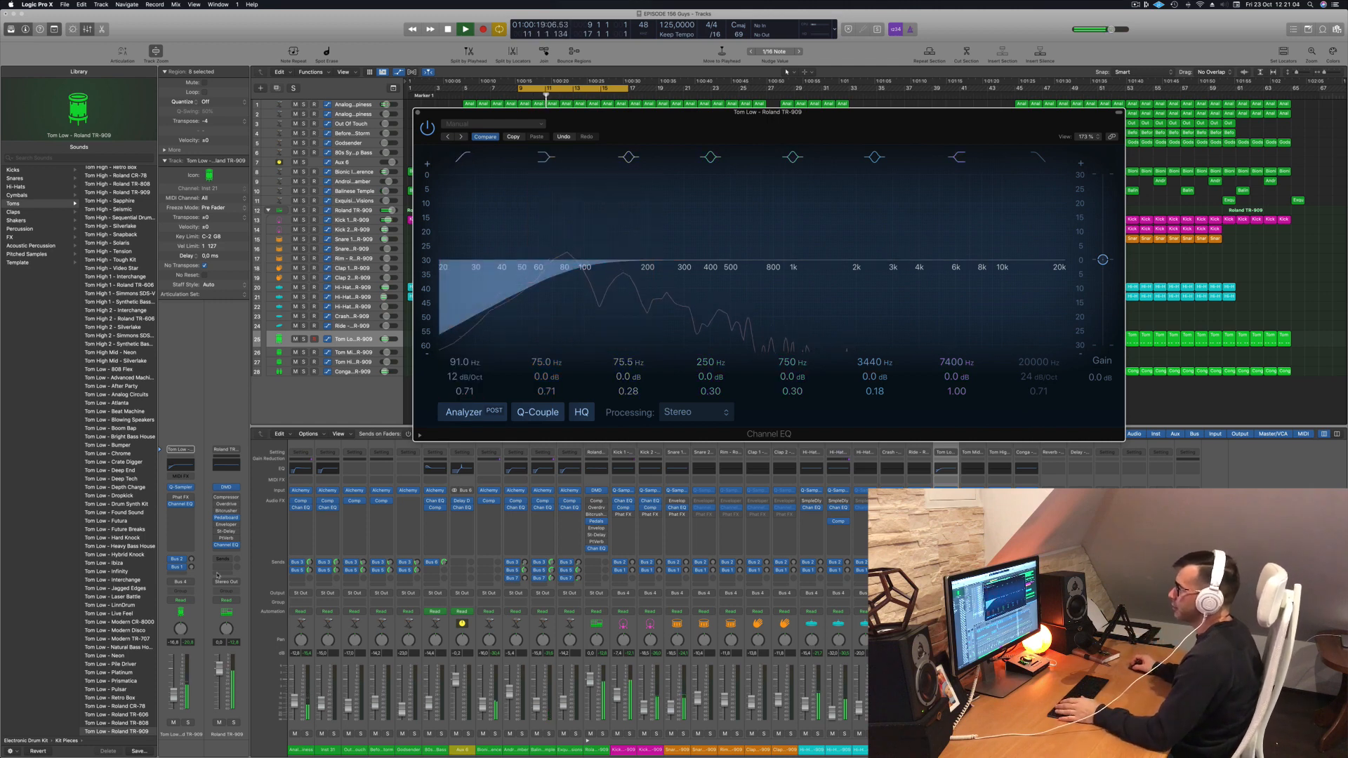
Step: Compare the filtered Tom Low track soloed and in the full mix, closing its Channel EQ between the two checks
{"action": "left_click", "coordinate": [188, 723]}
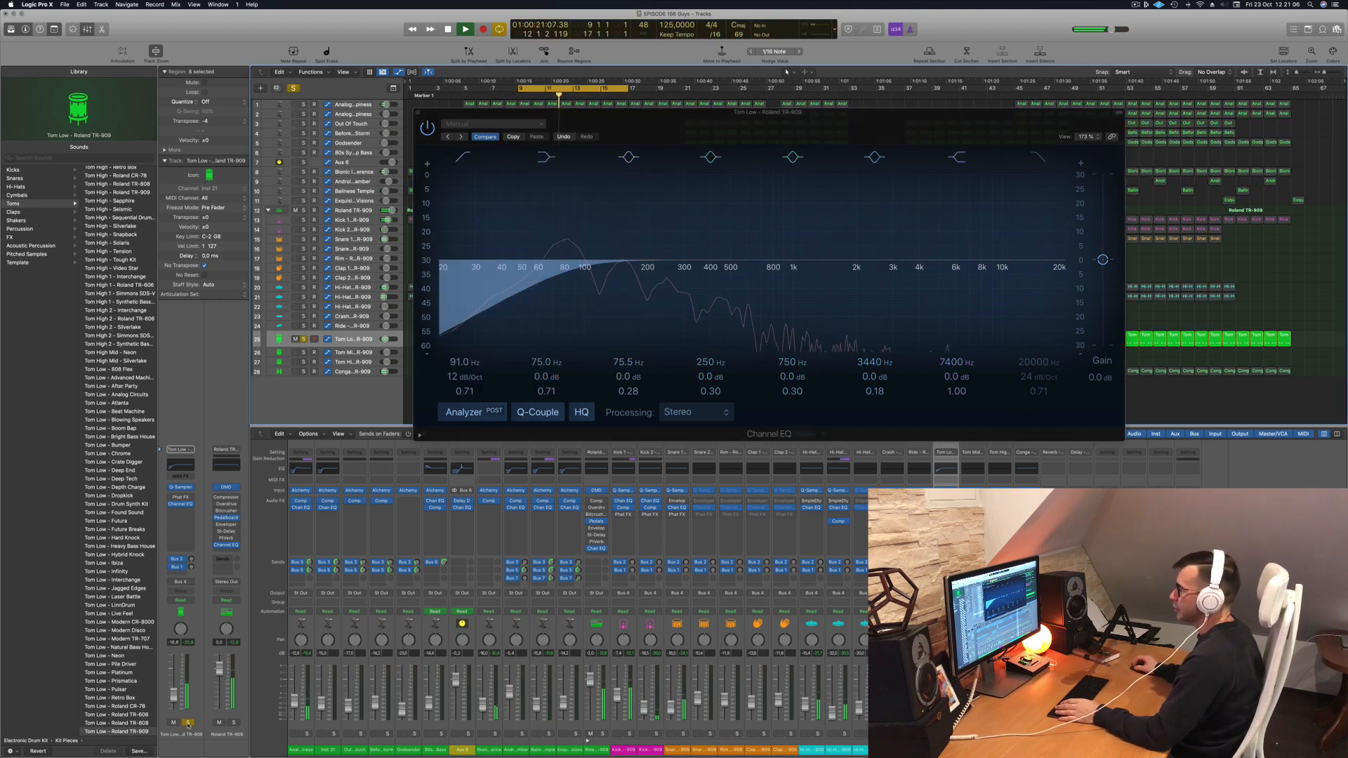
{"action": "left_click", "coordinate": [188, 723]}
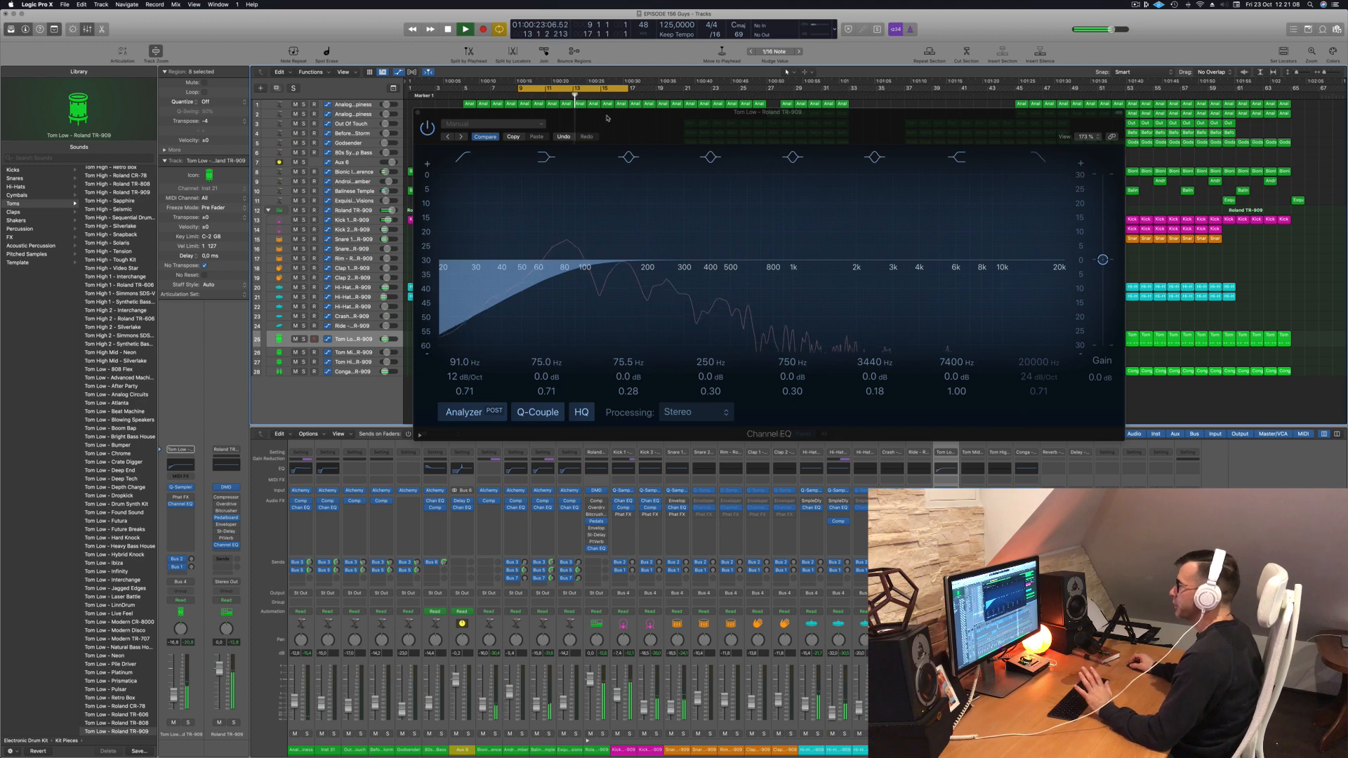
{"action": "left_click_drag", "start_coordinate": [607, 117], "coordinate": [616, 129]}
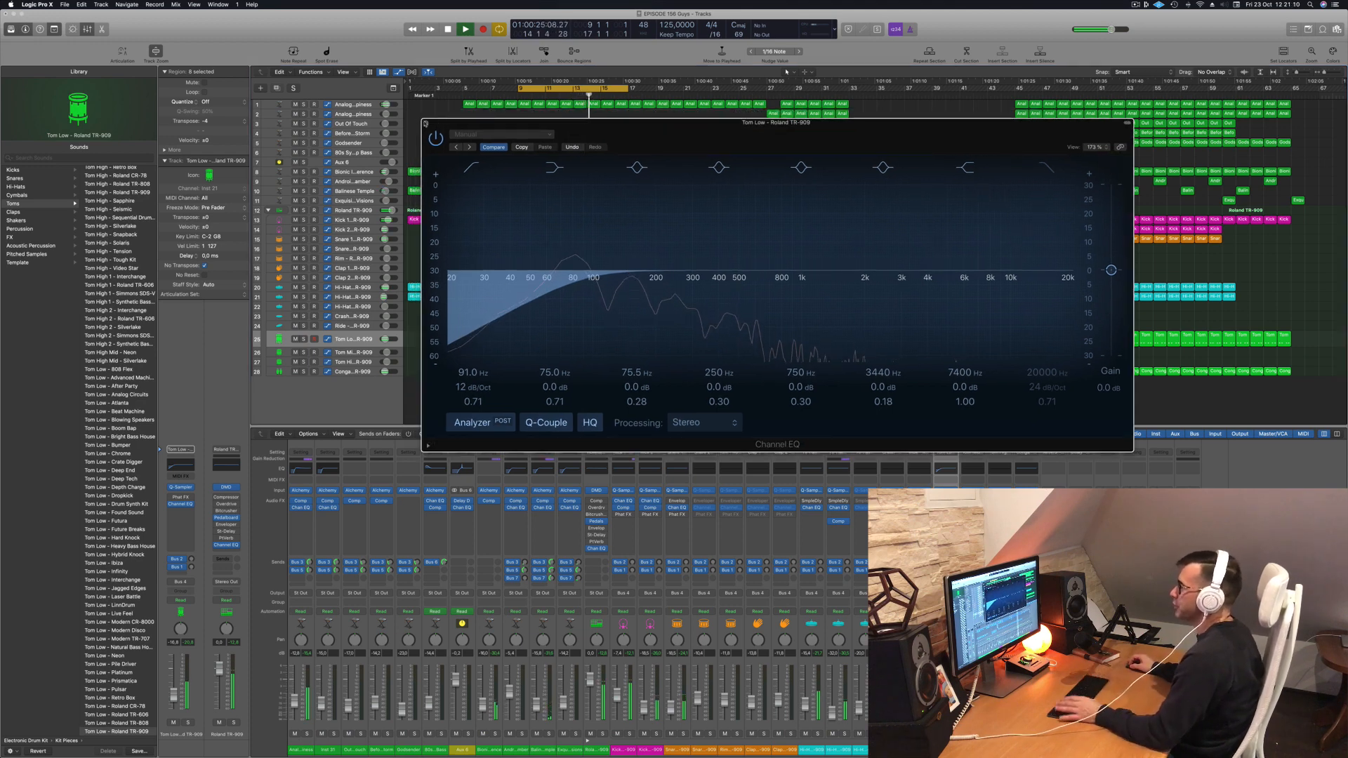
{"action": "left_click", "coordinate": [426, 123]}
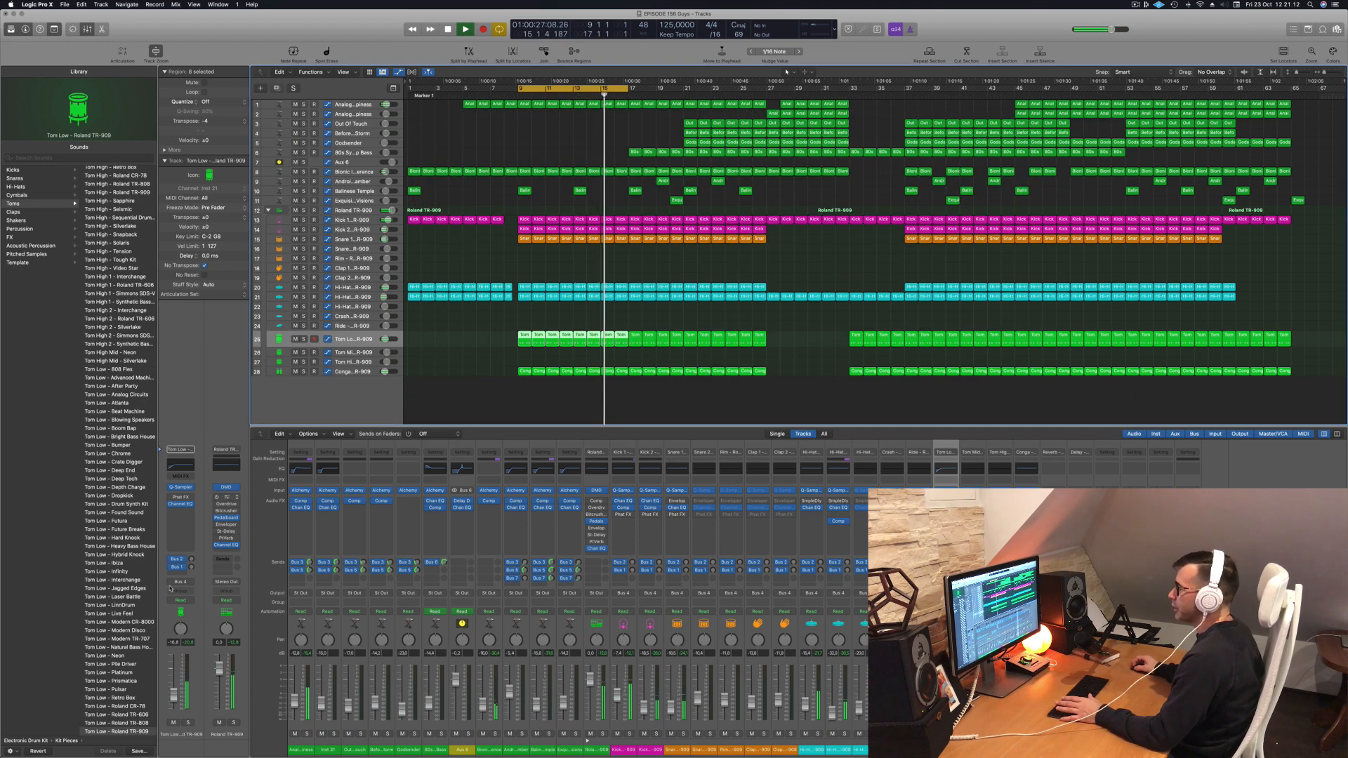
{"action": "left_click", "coordinate": [188, 723]}
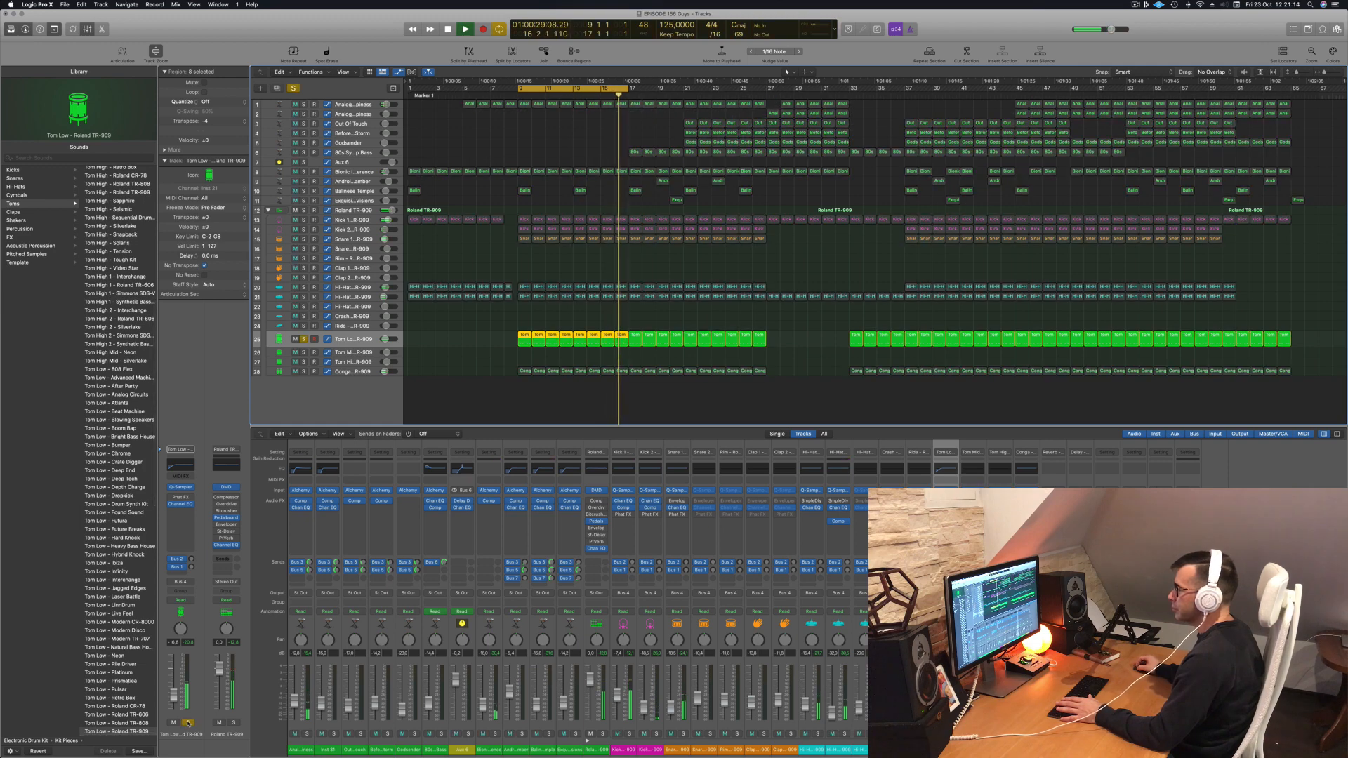
{"action": "left_click", "coordinate": [188, 723]}
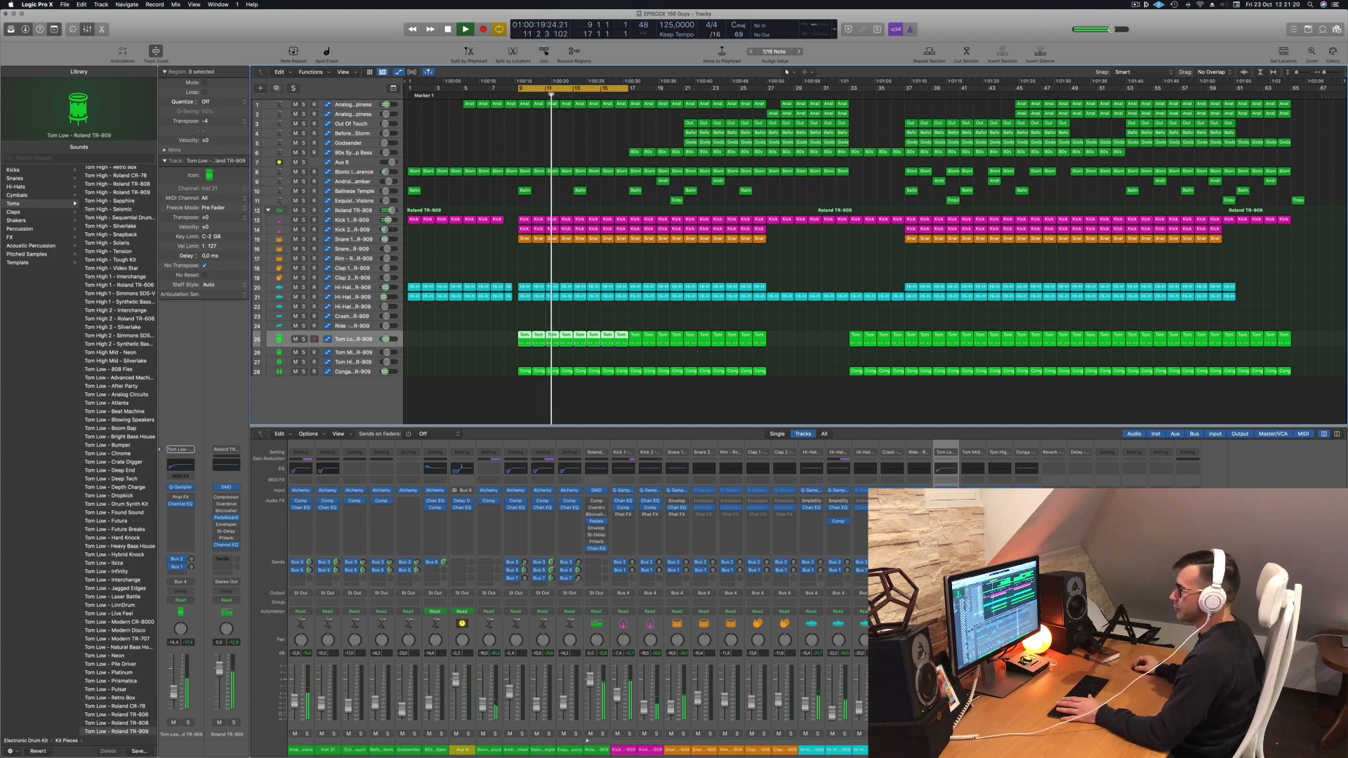
Step: Audition the Conga track in solo and add a 126 Hz, 24 dB/Oct low cut in its Channel EQ
{"action": "left_click", "coordinate": [362, 370]}
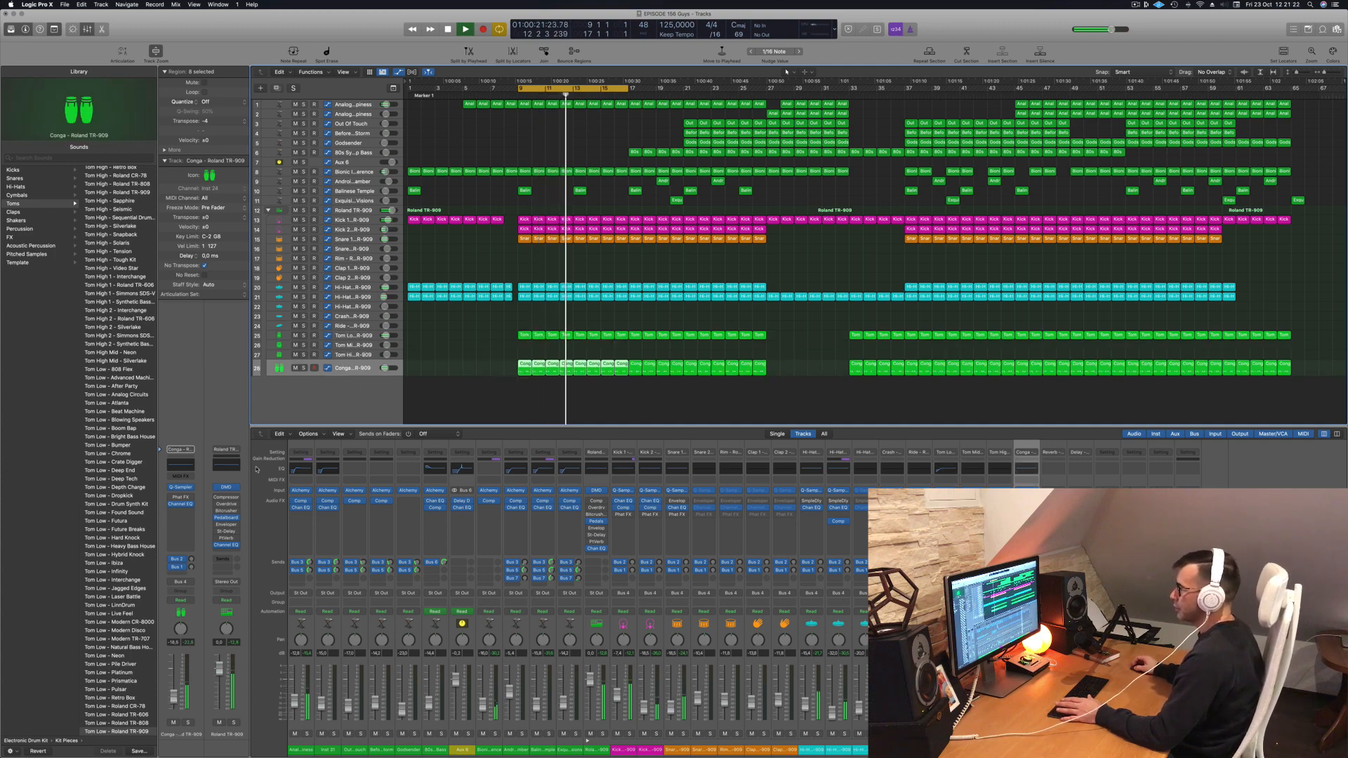
{"action": "left_click", "coordinate": [188, 722]}
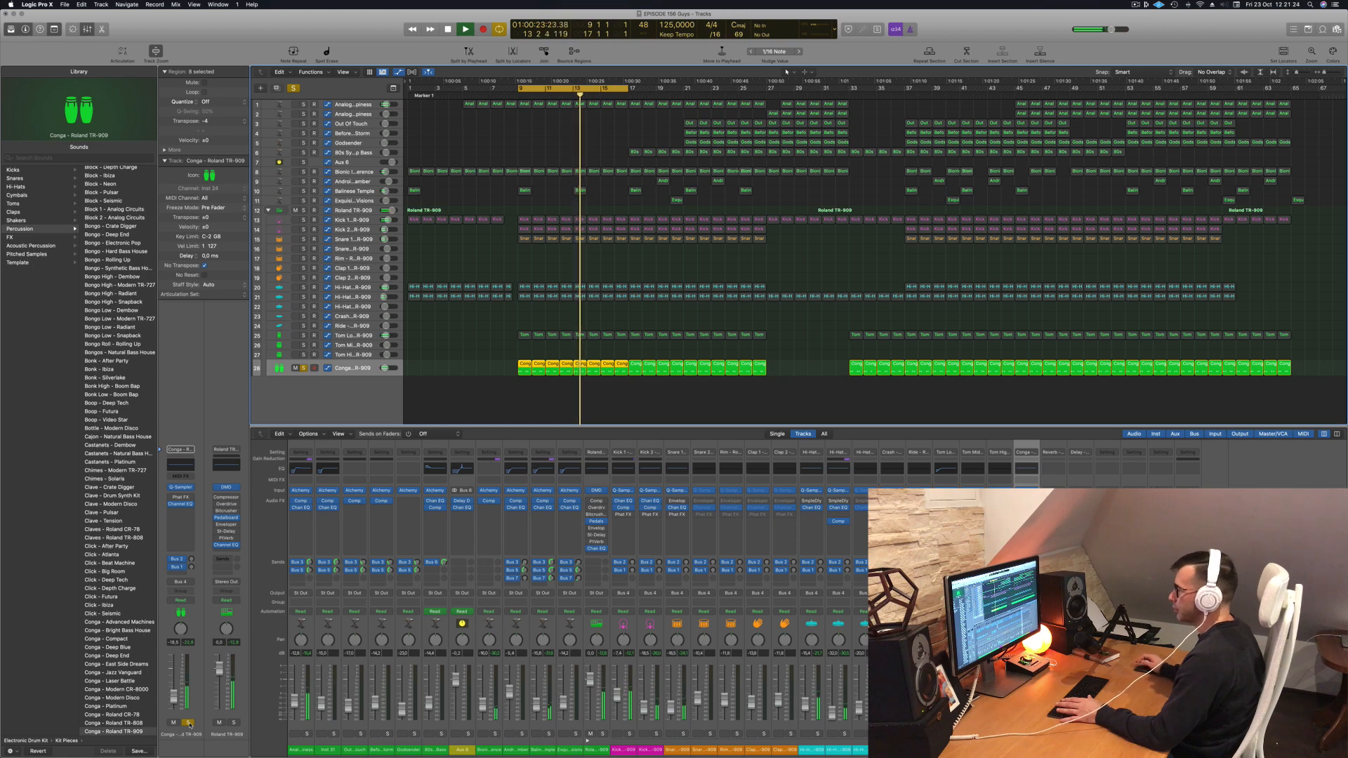
{"action": "left_click", "coordinate": [188, 722]}
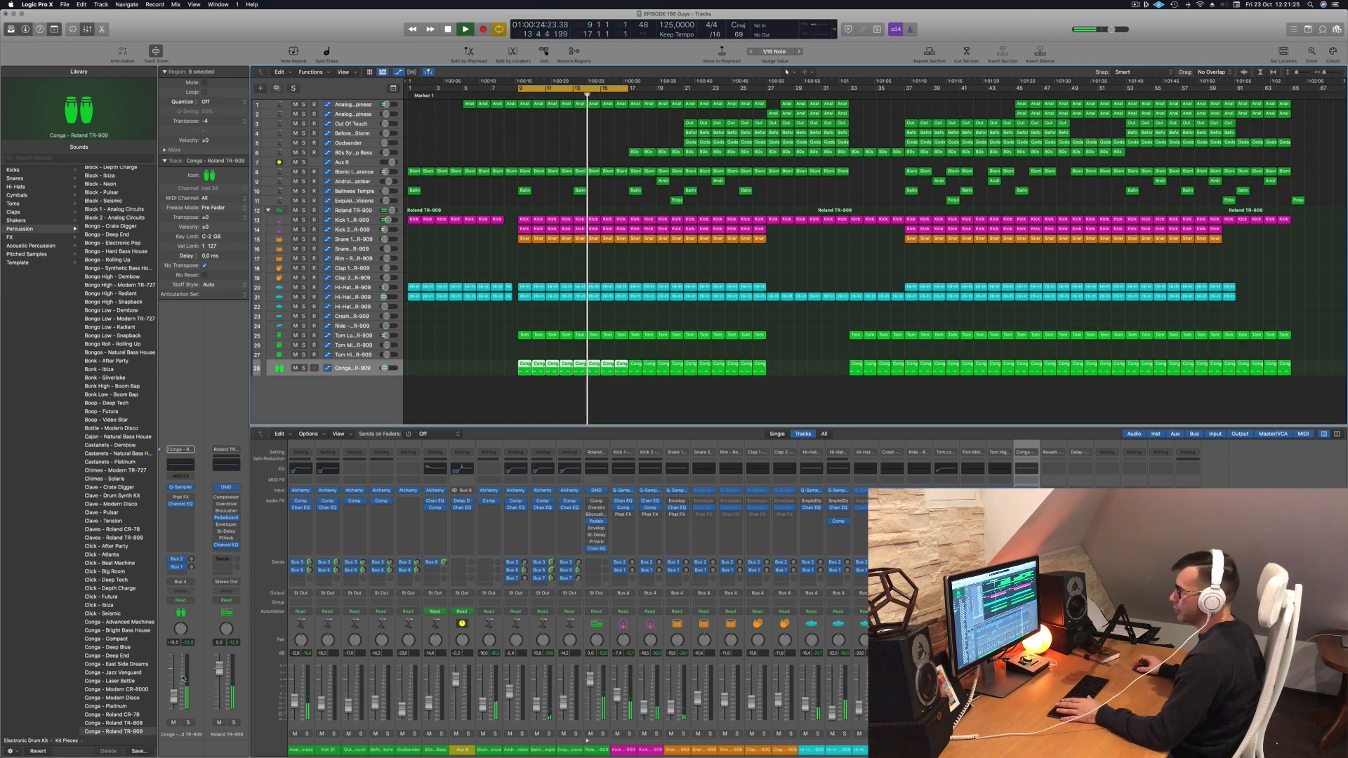
{"action": "left_click", "coordinate": [194, 464]}
{"action": "left_click", "coordinate": [465, 161]}
{"action": "left_click_drag", "start_coordinate": [486, 240], "coordinate": [608, 237]}
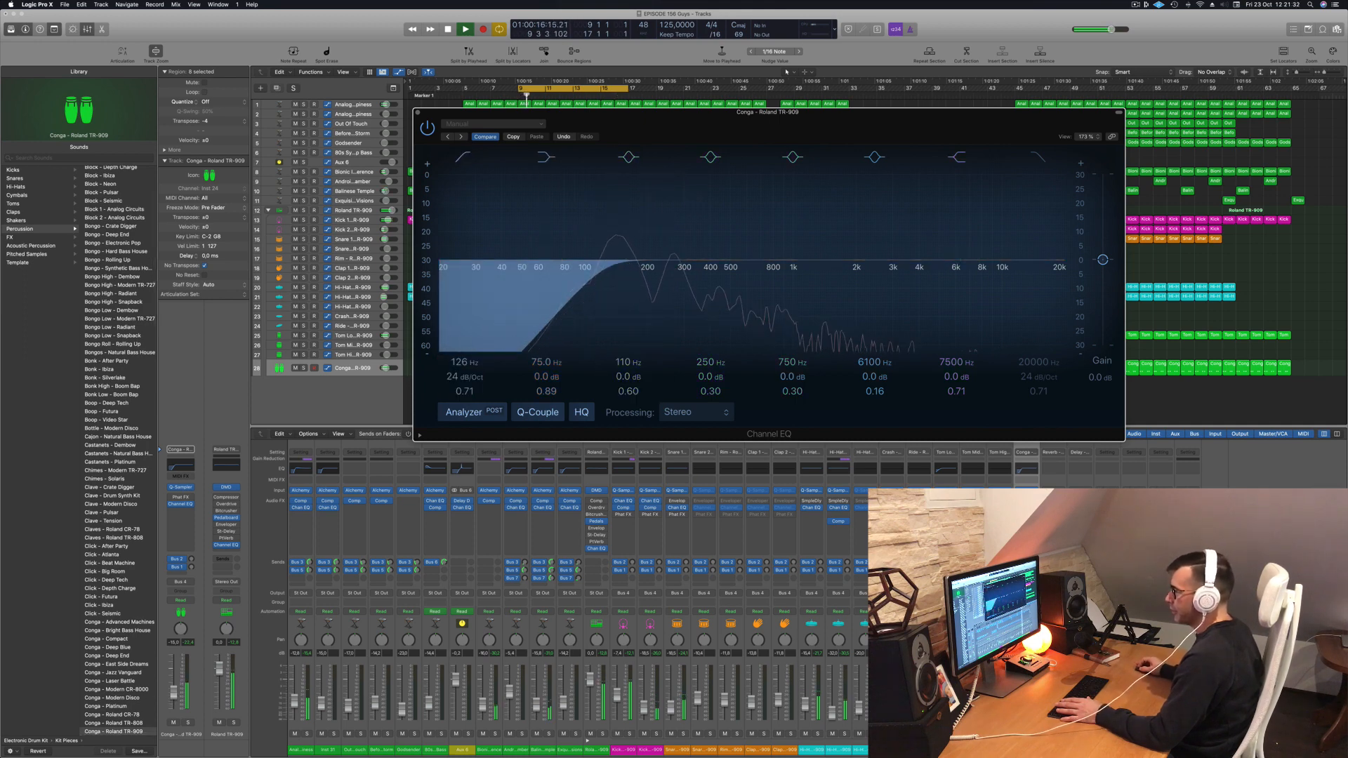
Step: Check the filtered Conga track soloed and in the full mix, then close its Channel EQ
{"action": "left_click", "coordinate": [188, 722]}
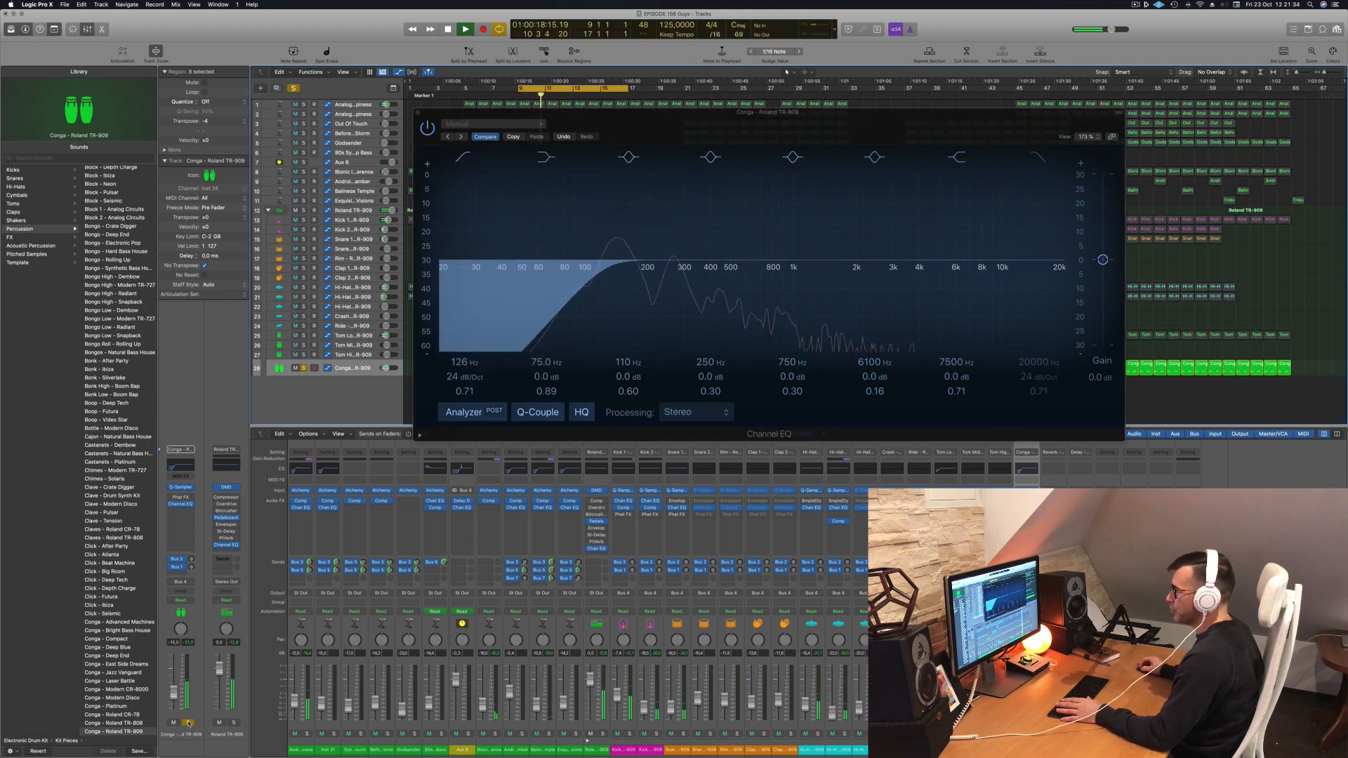
{"action": "left_click", "coordinate": [187, 722]}
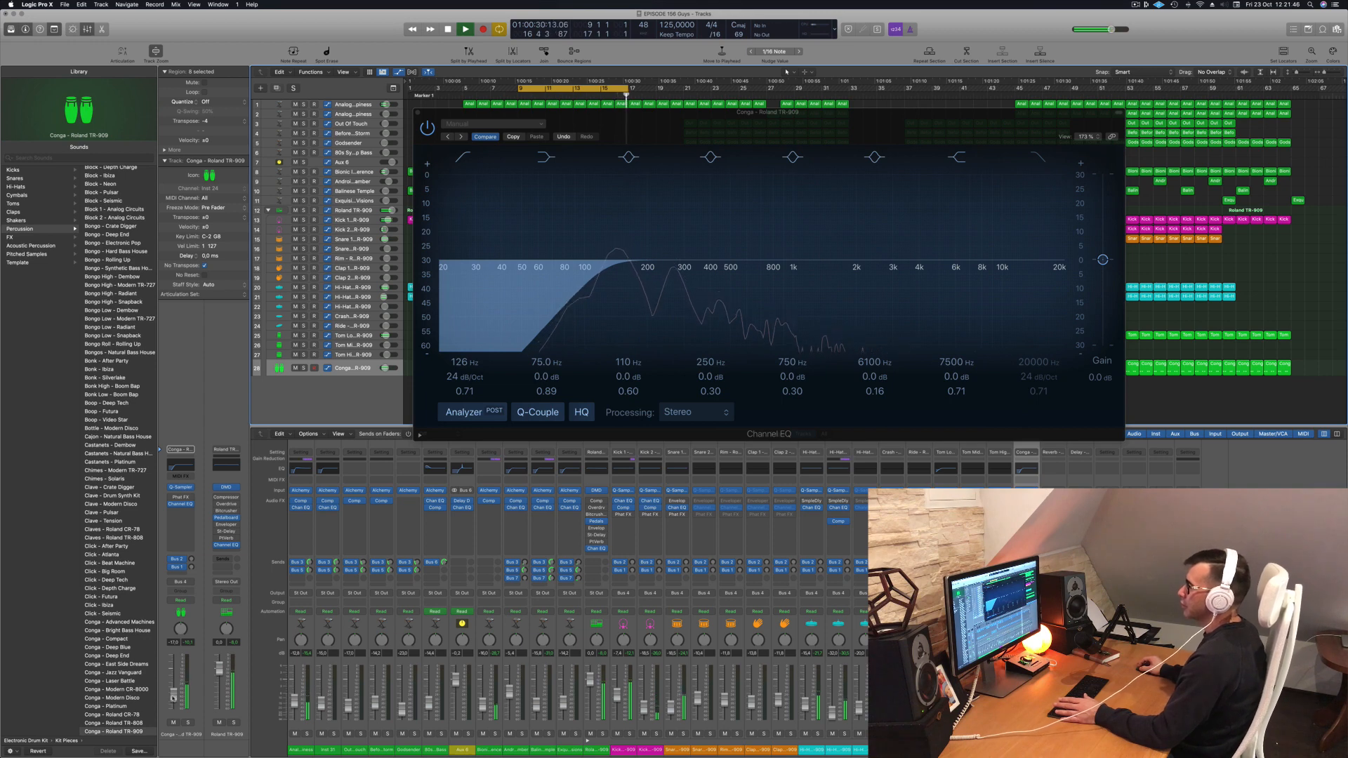
{"action": "left_click", "coordinate": [417, 114]}
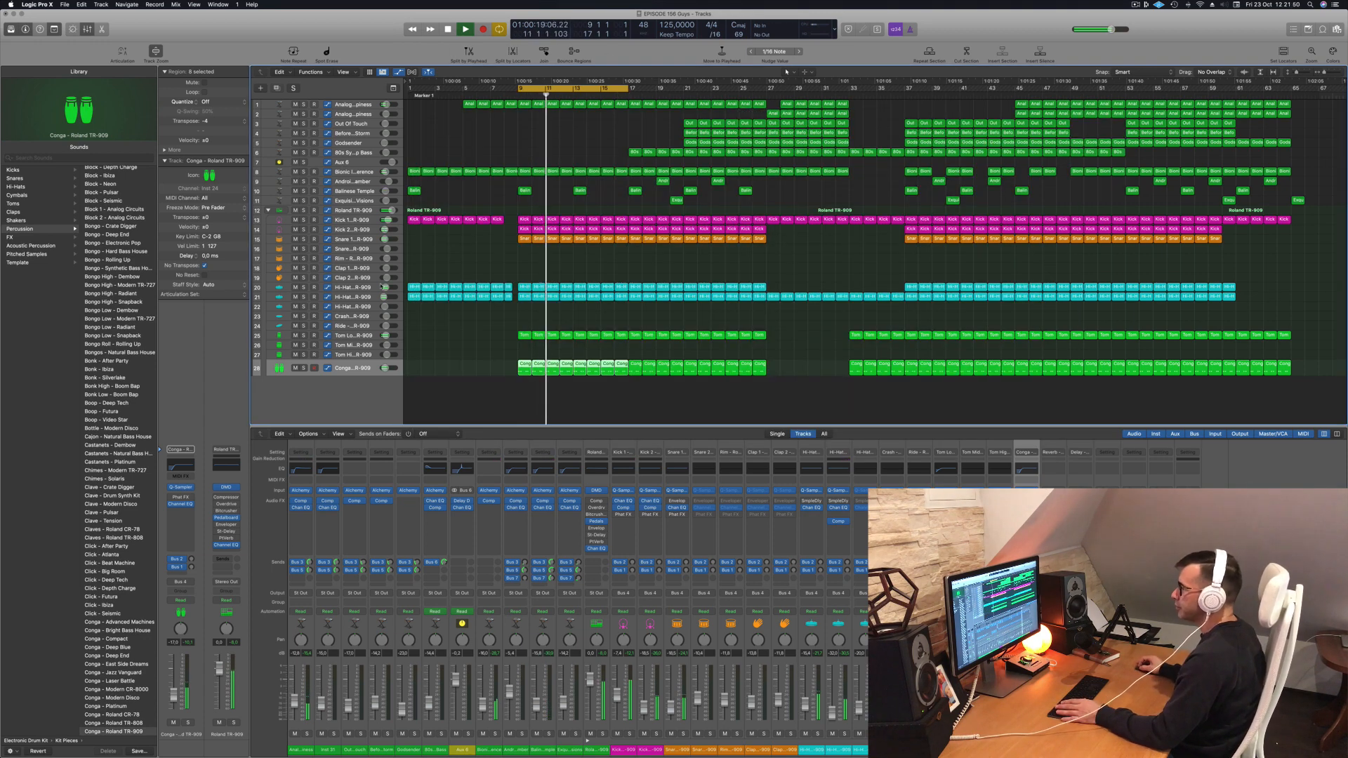
Step: Audition the Hi-Hat Closed 2 track in solo and add a 1220 Hz, 48 dB/Oct low cut in its Channel EQ
{"action": "left_click", "coordinate": [365, 298]}
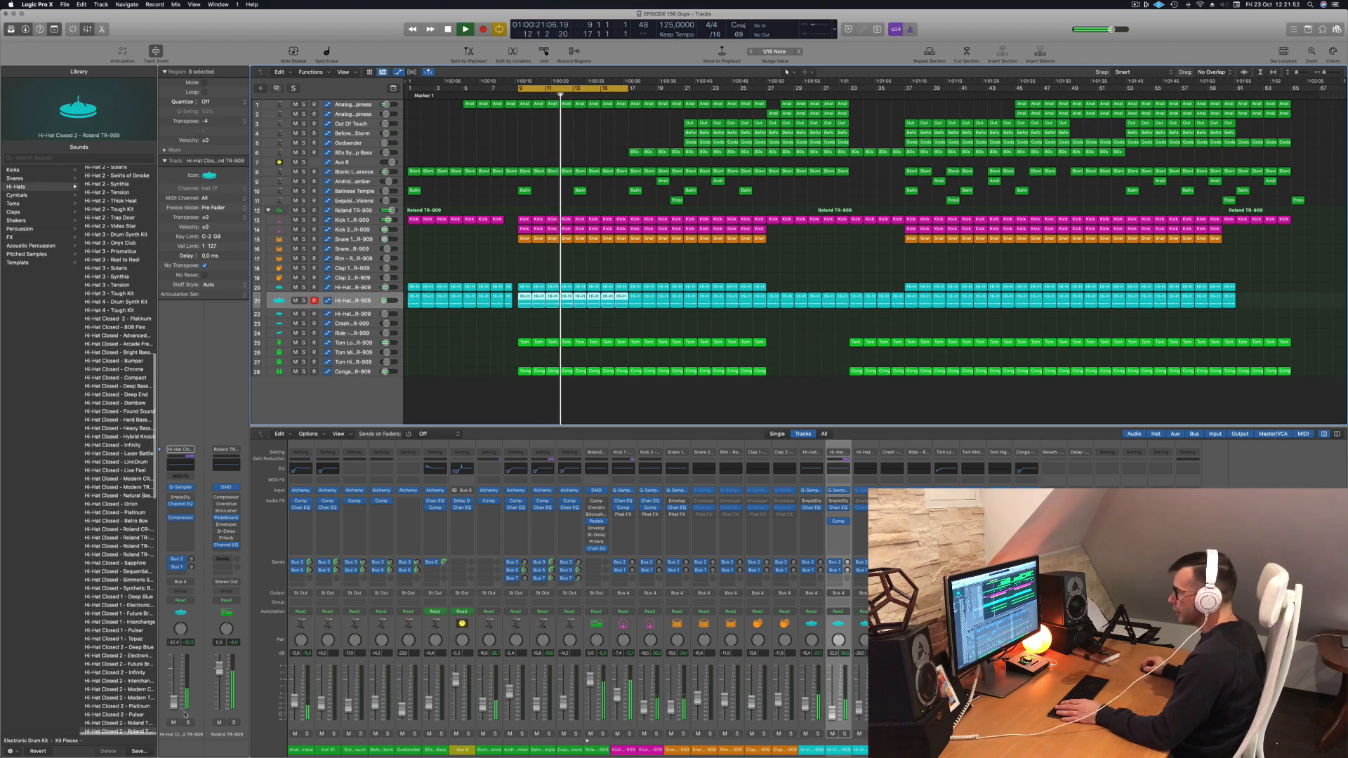
{"action": "key", "text": "s"}
{"action": "key", "text": "s"}
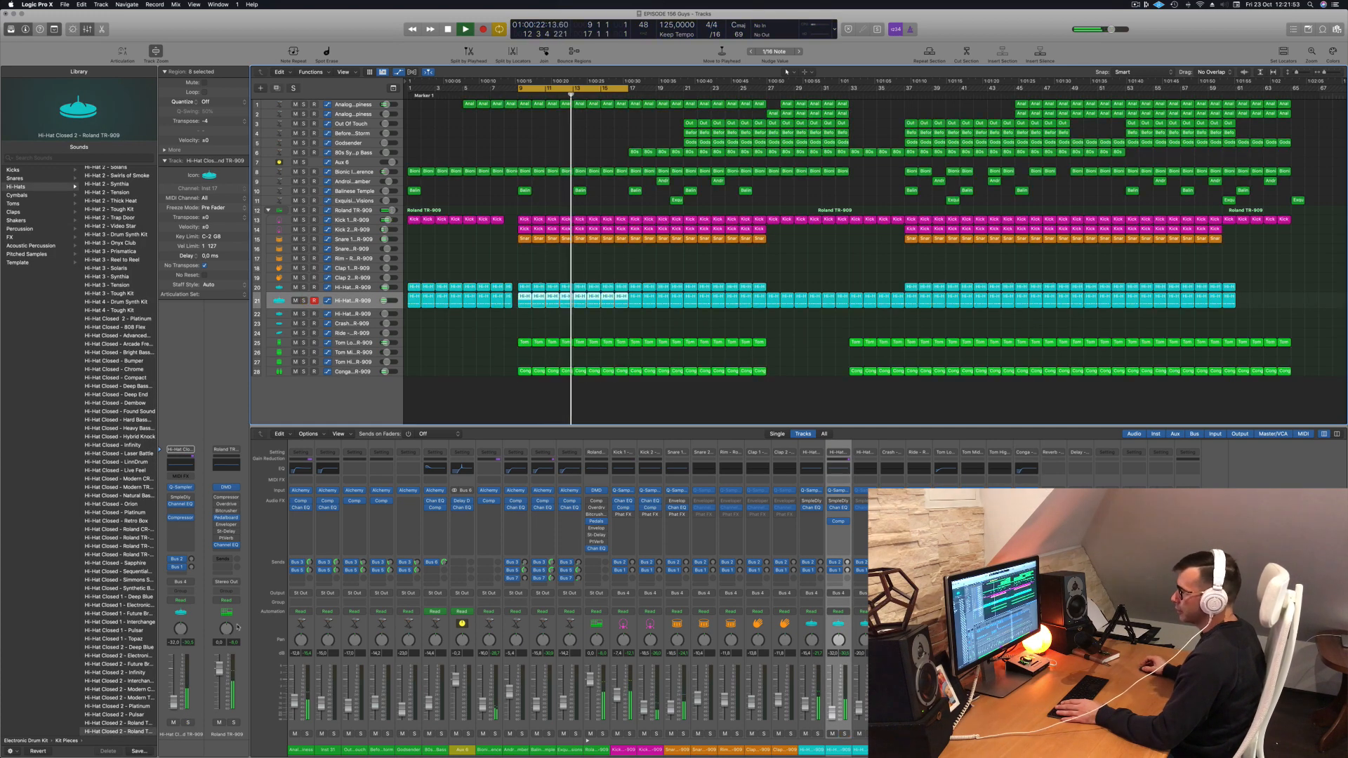
{"action": "left_click", "coordinate": [180, 466]}
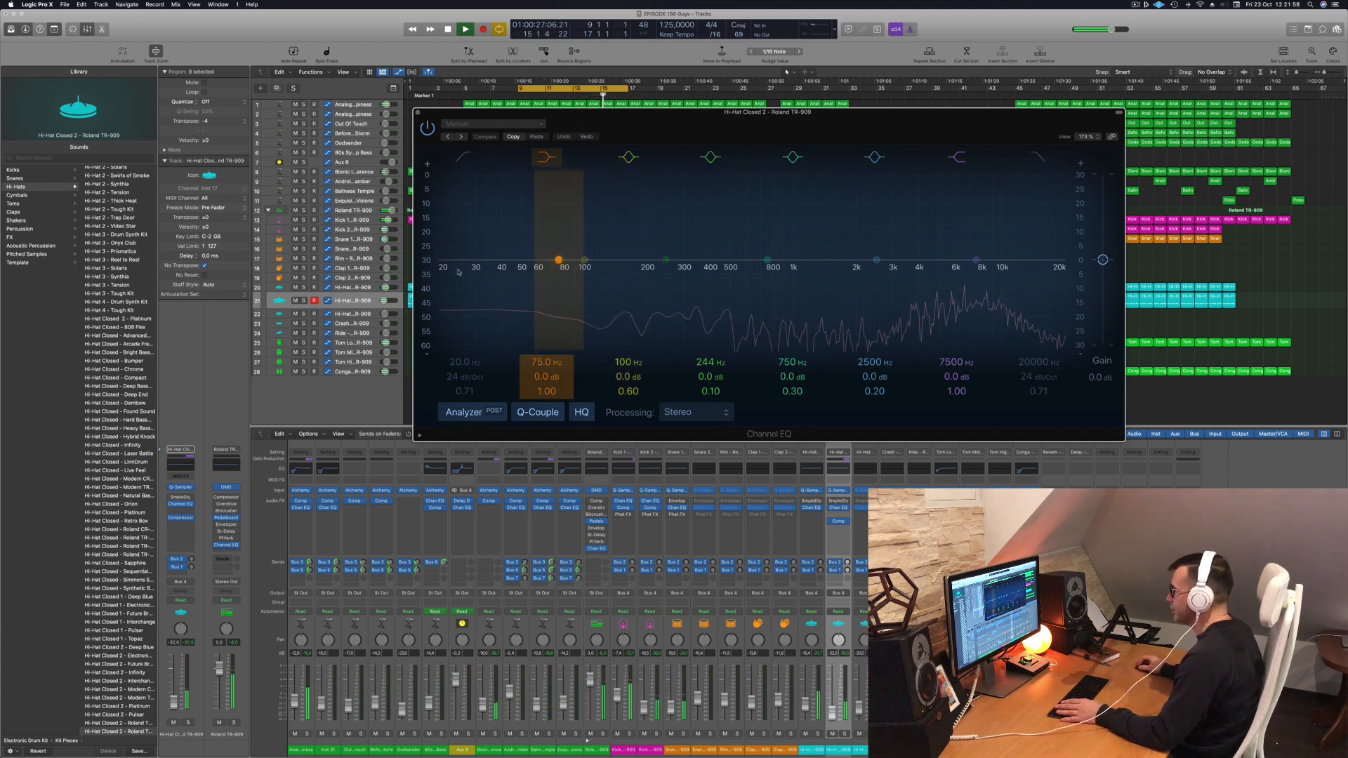
{"action": "left_click", "coordinate": [463, 156]}
{"action": "left_click_drag", "start_coordinate": [467, 184], "coordinate": [697, 181]}
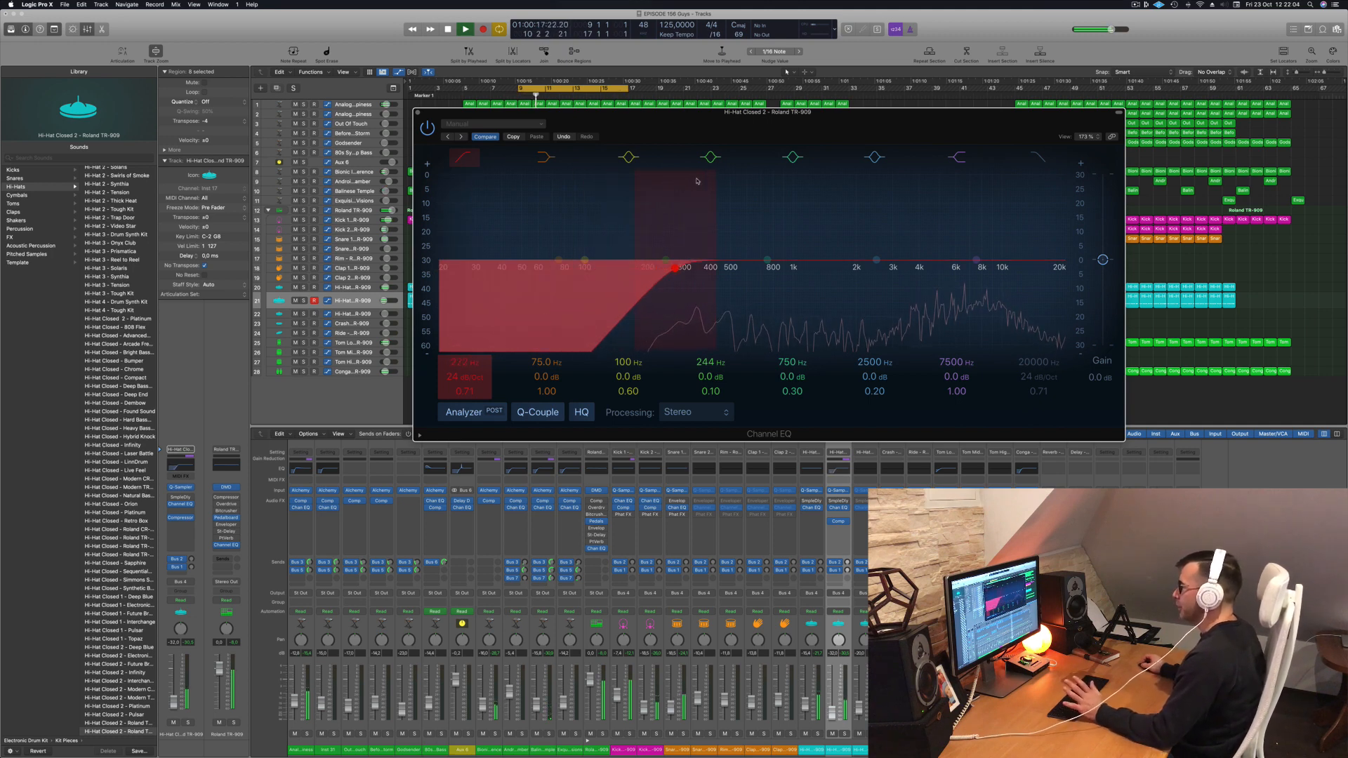
{"action": "left_click_drag", "start_coordinate": [466, 372], "coordinate": [465, 360]}
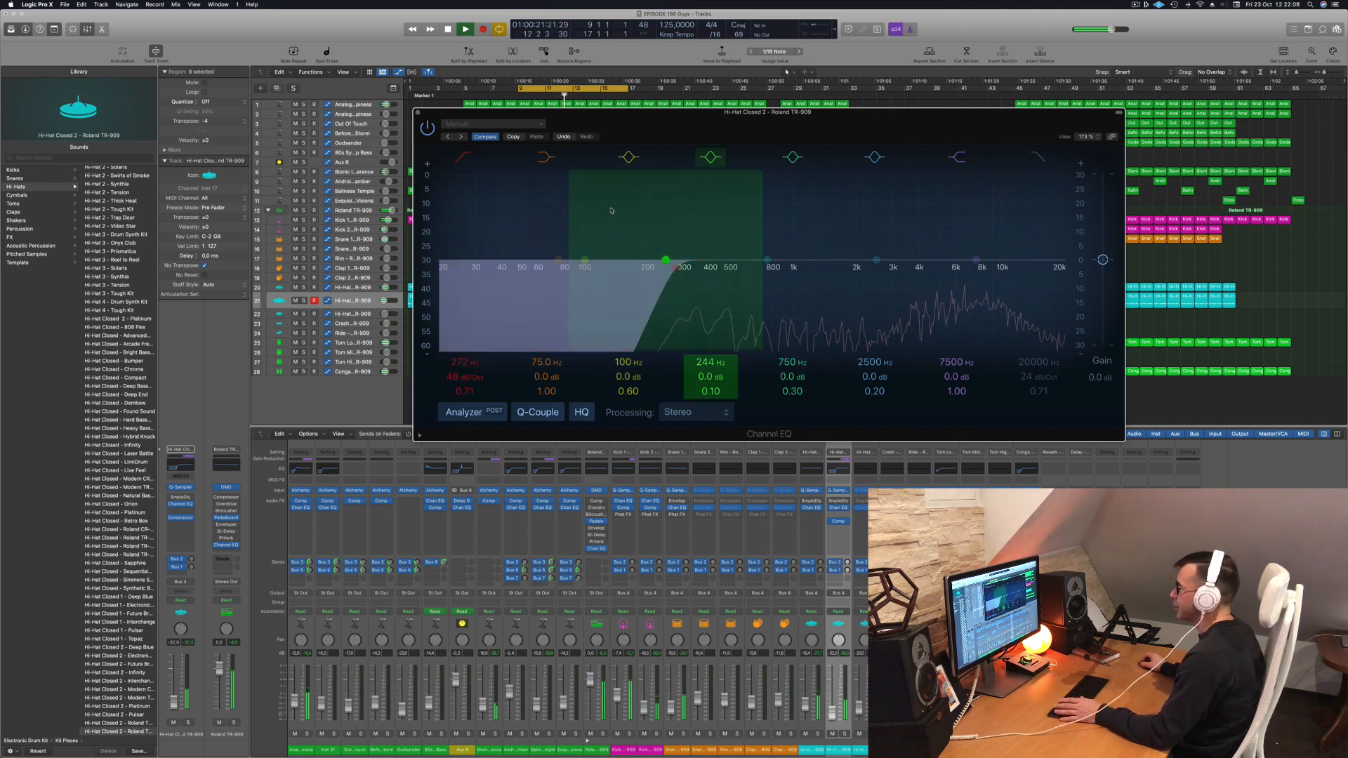
{"action": "left_click_drag", "start_coordinate": [746, 267], "coordinate": [813, 267]}
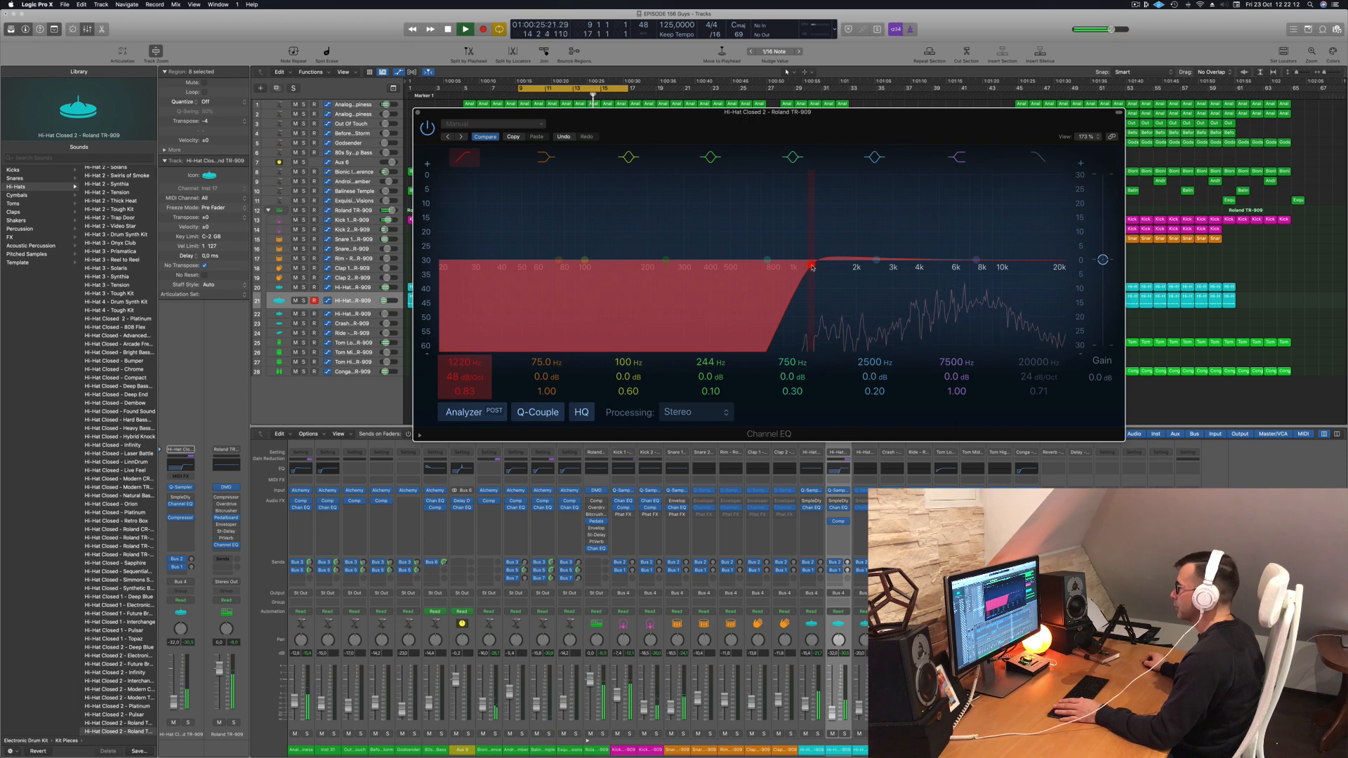
Step: Raise the Hi-Hat Closed 2 low cut to 1430 Hz, compare the sound with the band bypassed, and close its Channel EQ
{"action": "left_click_drag", "start_coordinate": [725, 272], "coordinate": [823, 273]}
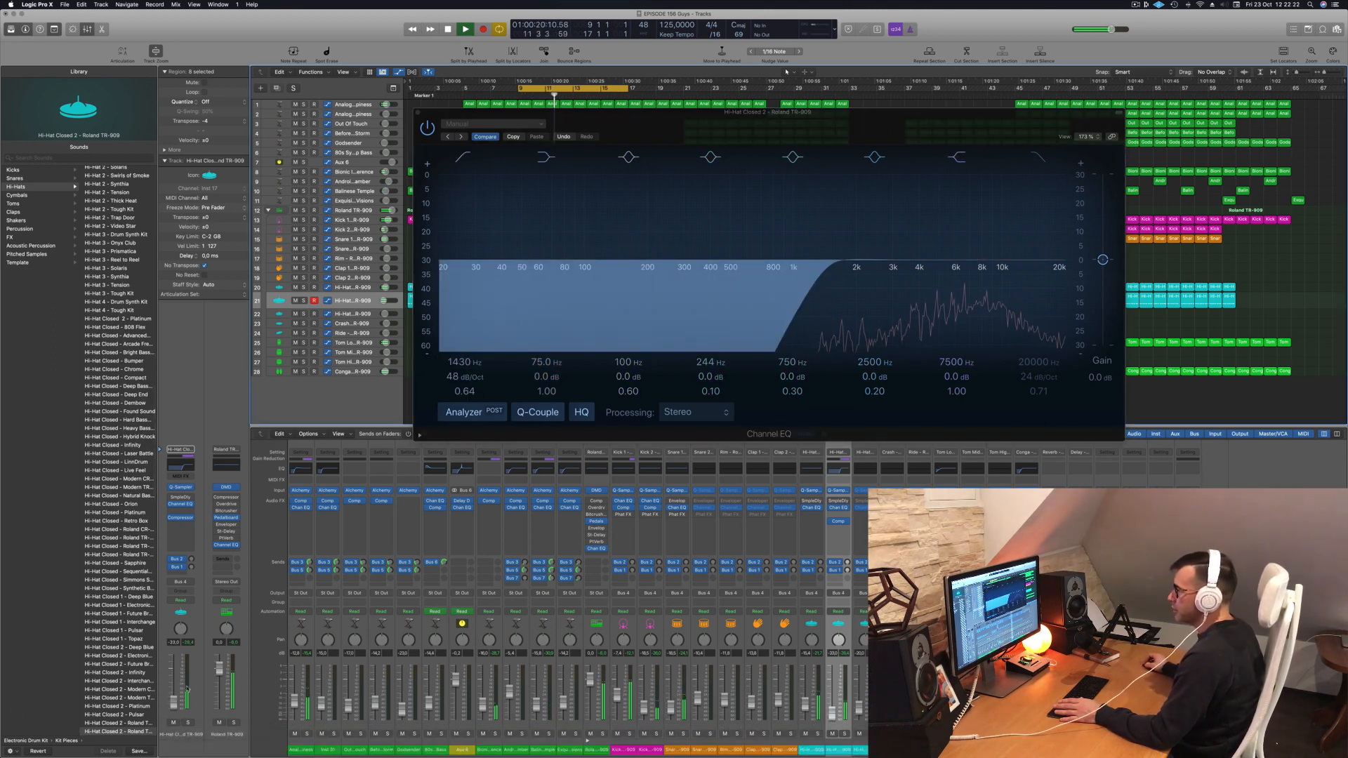
{"action": "left_click", "coordinate": [464, 157]}
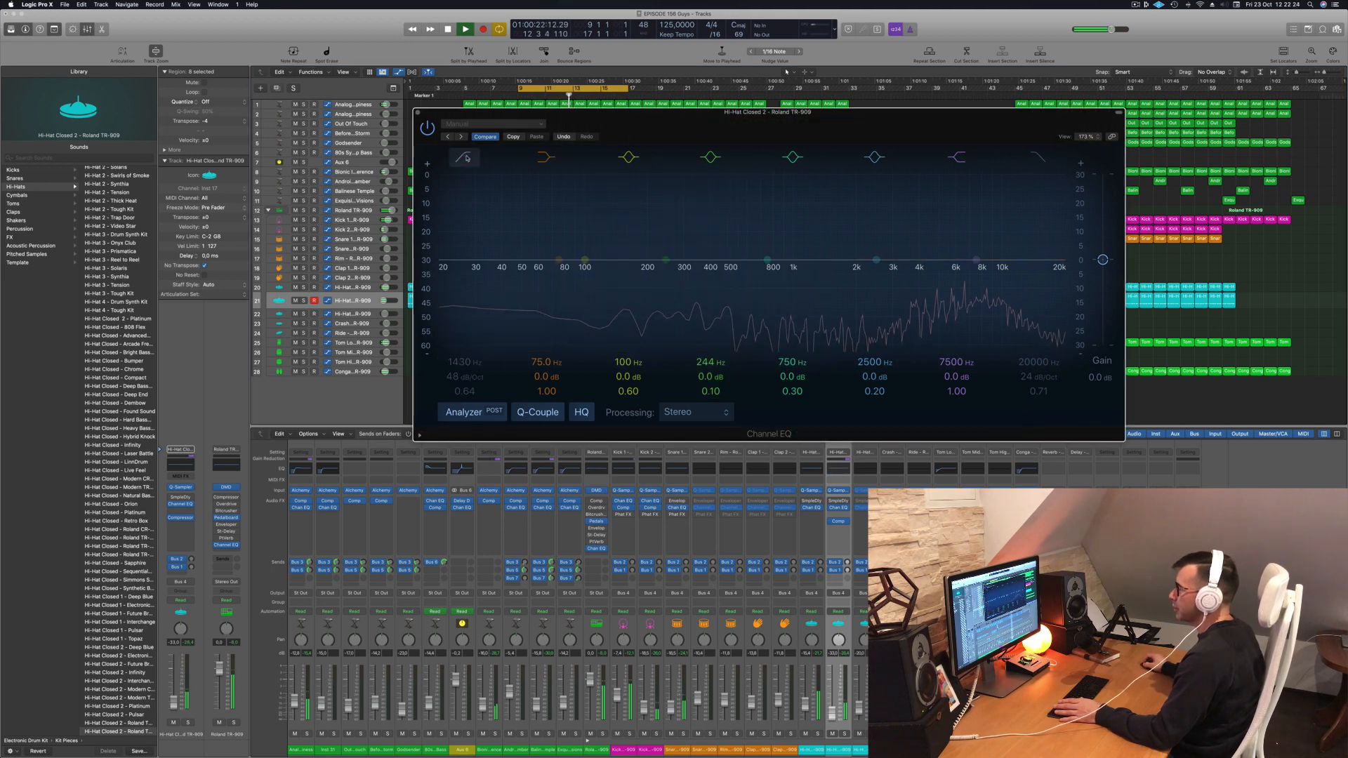
{"action": "left_click", "coordinate": [463, 157]}
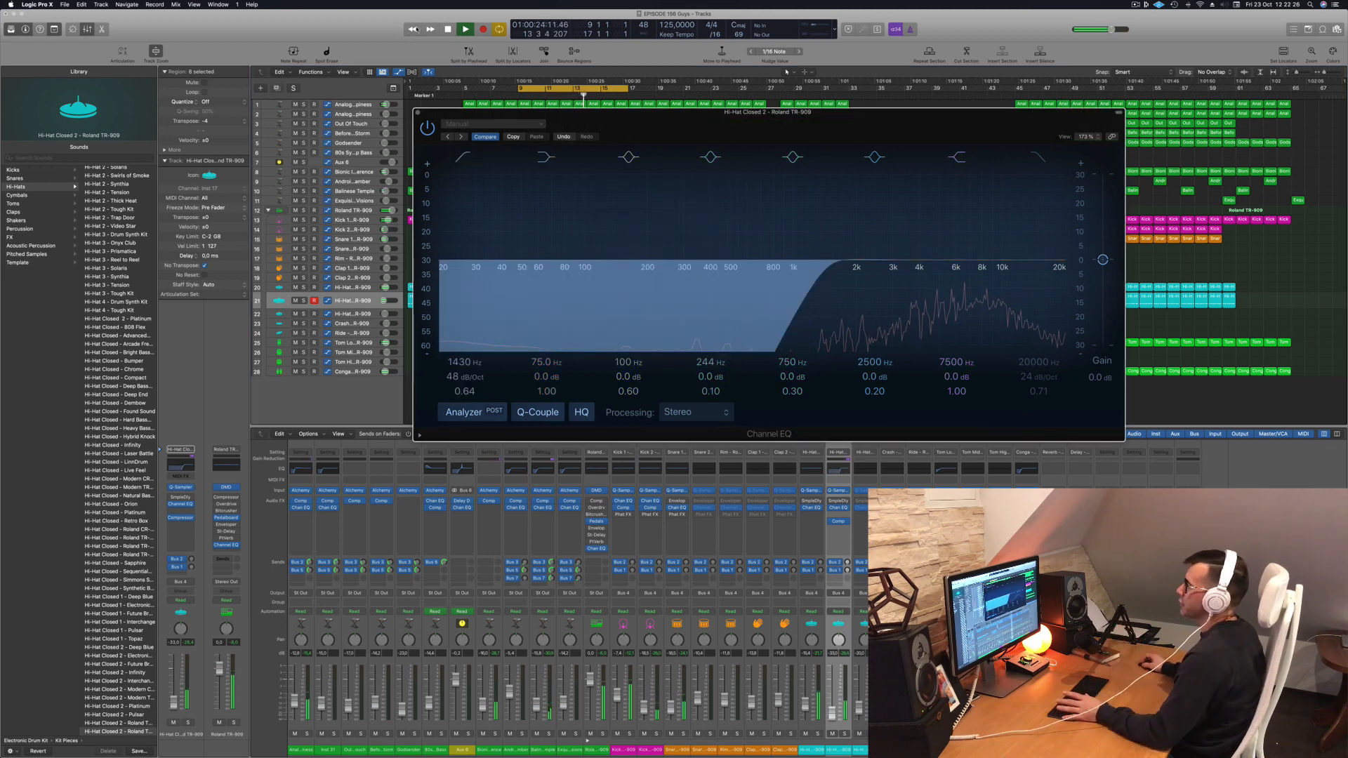
{"action": "left_click", "coordinate": [417, 113]}
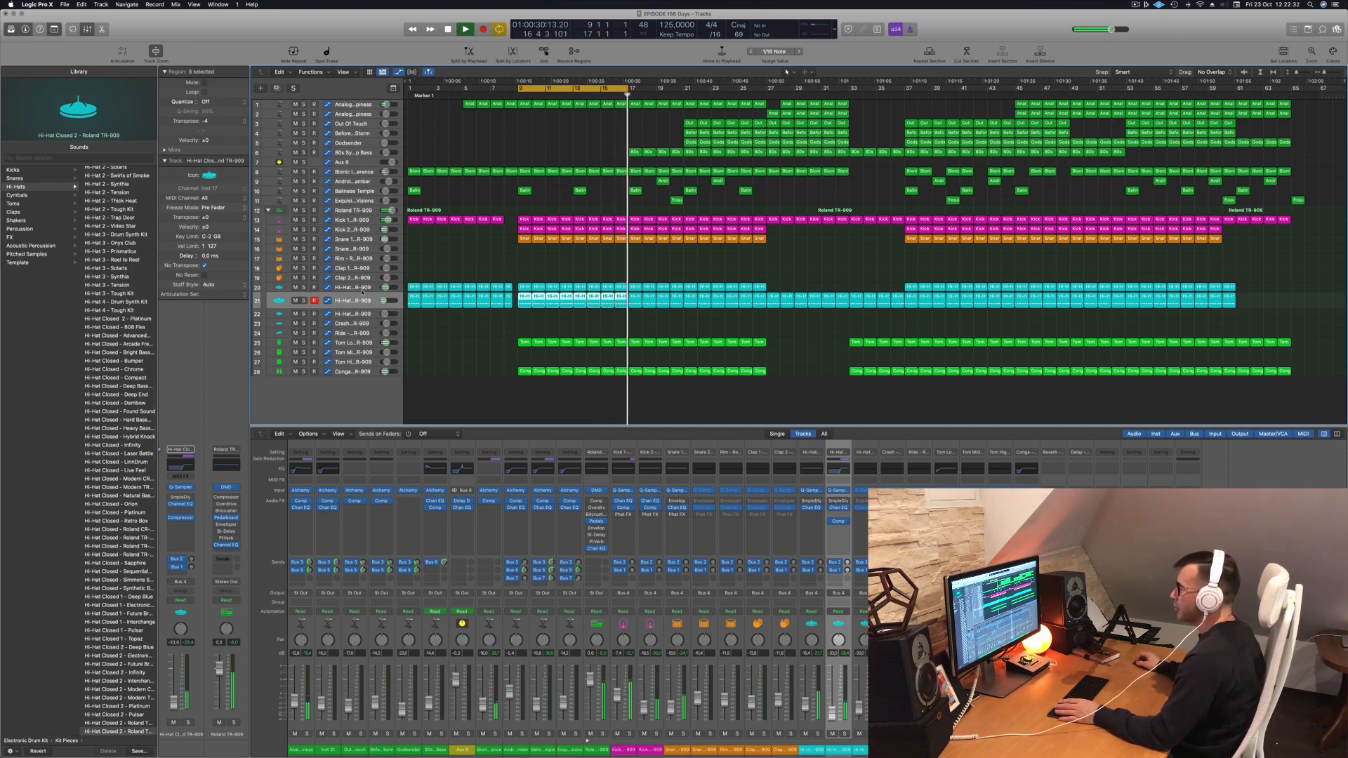
Step: Check the Hi-Hat Closed track soloed and in the full mix, then fine-tune its volume
{"action": "left_click", "coordinate": [303, 291]}
{"action": "left_click", "coordinate": [303, 291]}
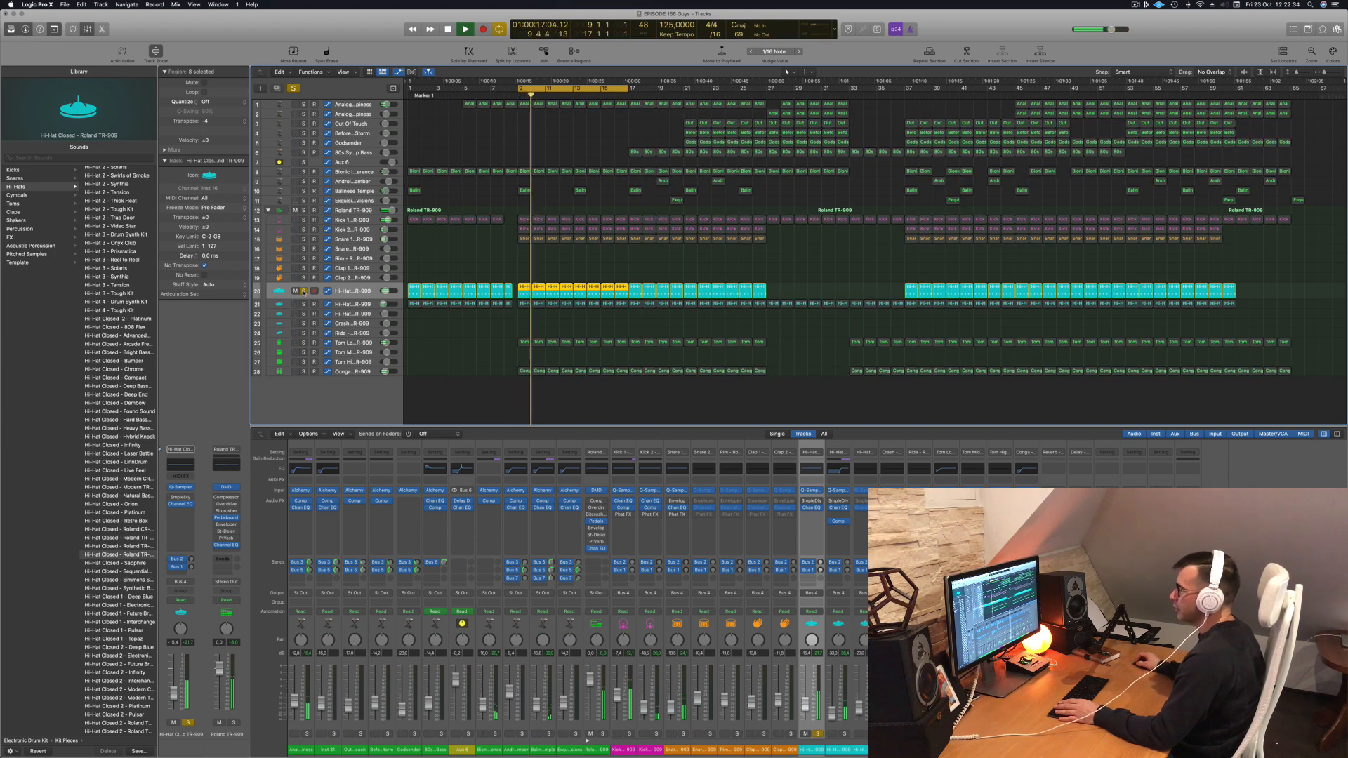
{"action": "left_click", "coordinate": [303, 291]}
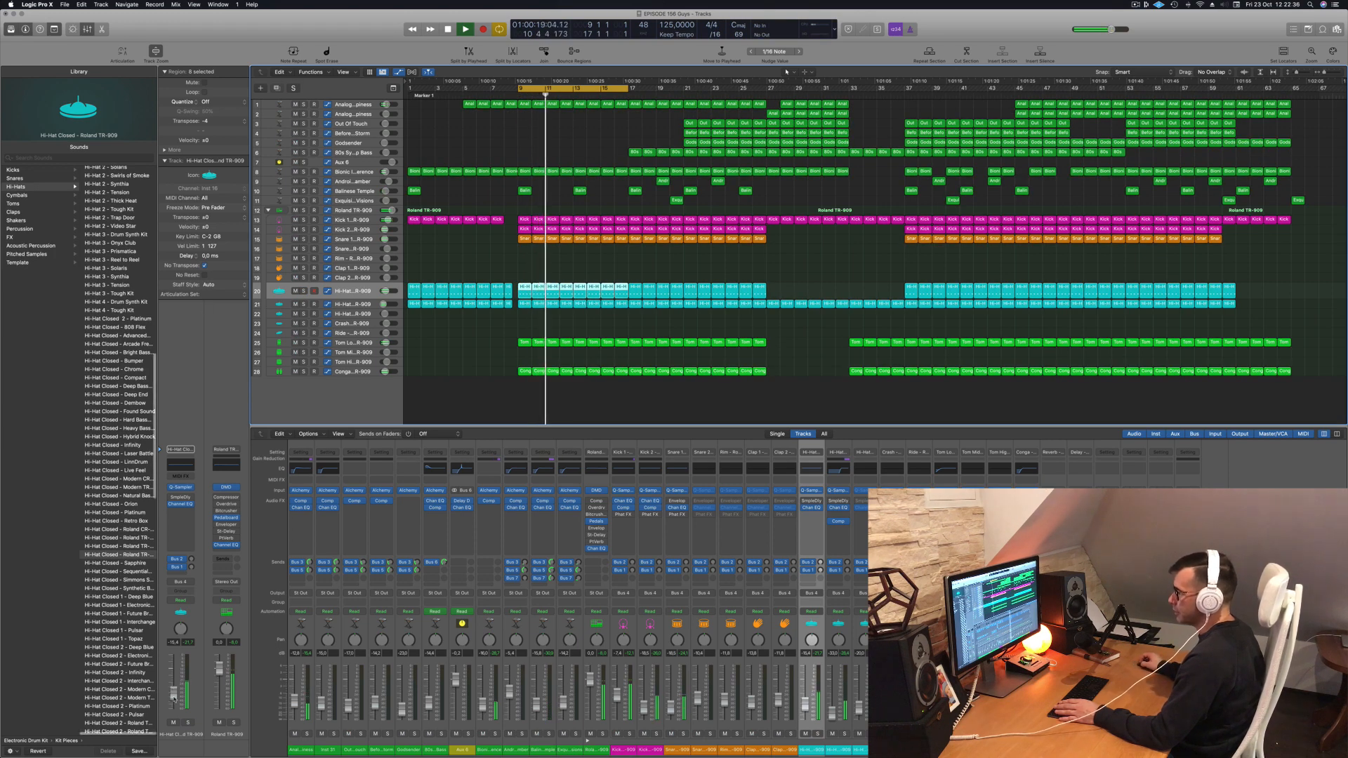
{"action": "left_click_drag", "start_coordinate": [174, 681], "coordinate": [175, 686]}
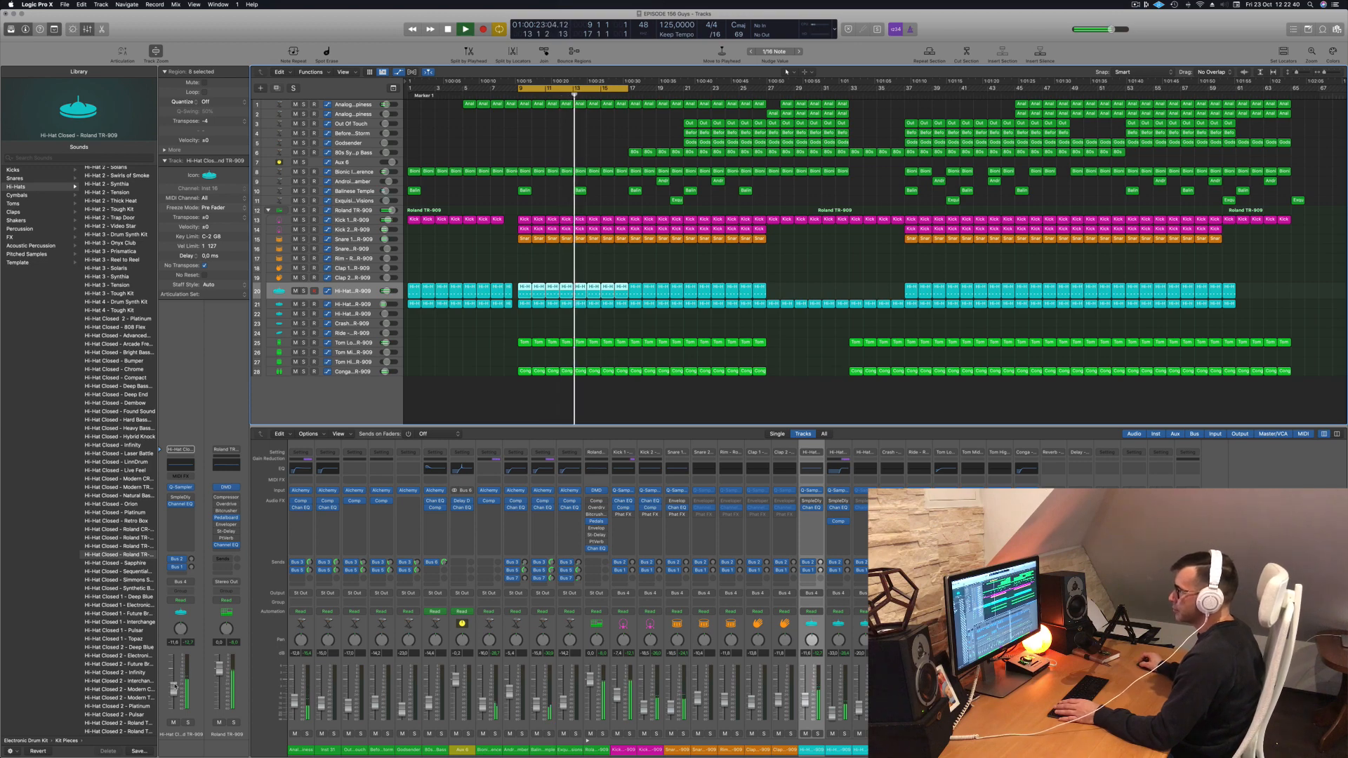
{"action": "mouse_move", "coordinate": [175, 687]}
{"action": "left_mouse_down"}
{"action": "mouse_move", "coordinate": [174, 713]}
{"action": "mouse_move", "coordinate": [173, 697]}
{"action": "left_mouse_up"}
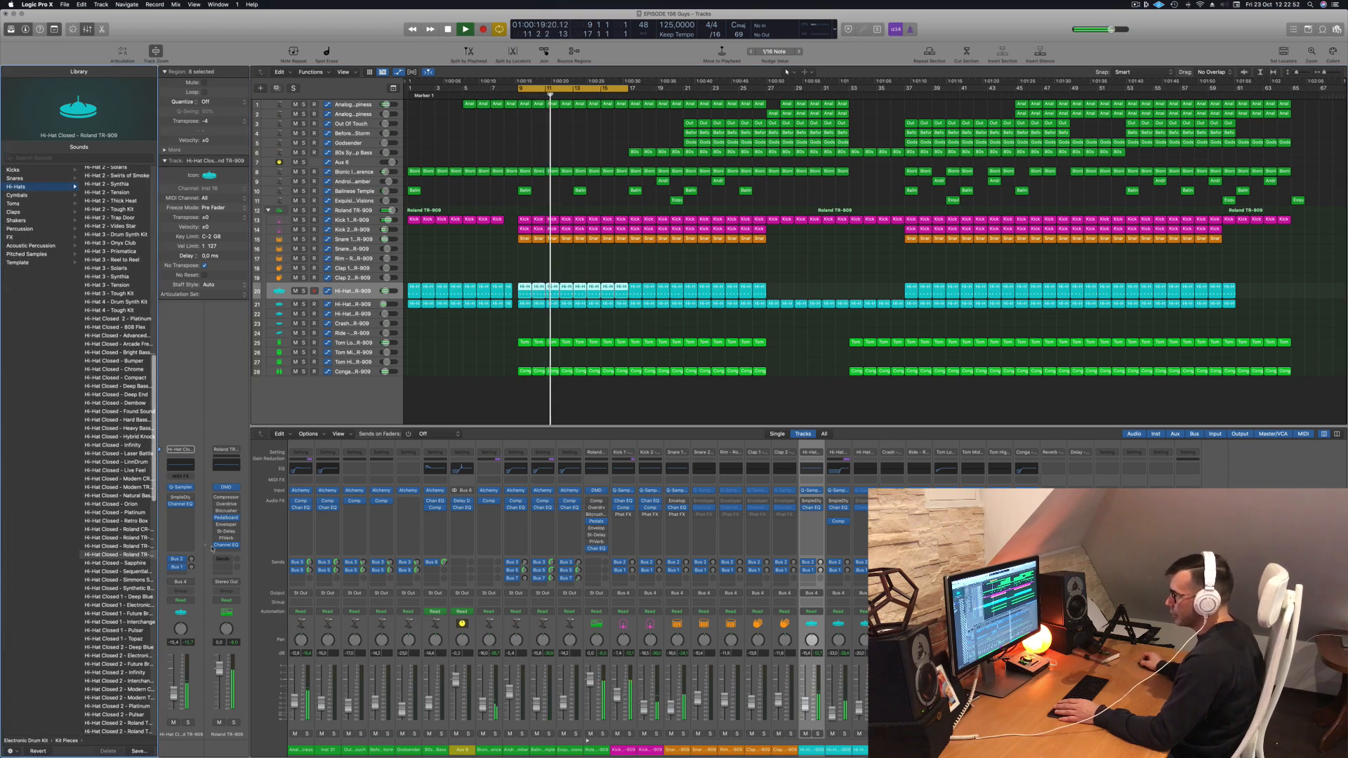
Step: Audition alternative closed hi-hat patches in the Library, including Roland CR-78, and load Hi-Hat Closed - Roland TR-606
{"action": "left_click_drag", "start_coordinate": [158, 383], "coordinate": [208, 385]}
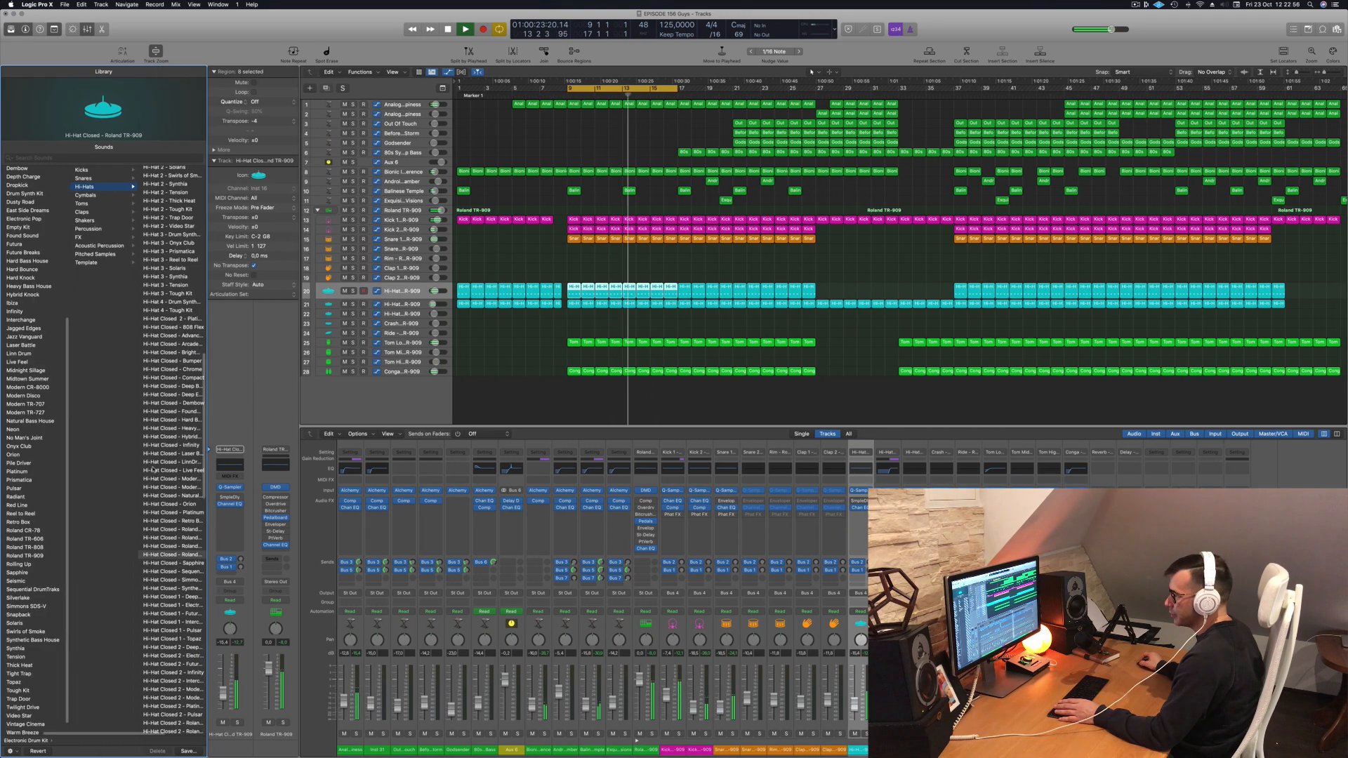
{"action": "scroll", "coordinate": [168, 248], "scroll_direction": "right", "scroll_amount": 3}
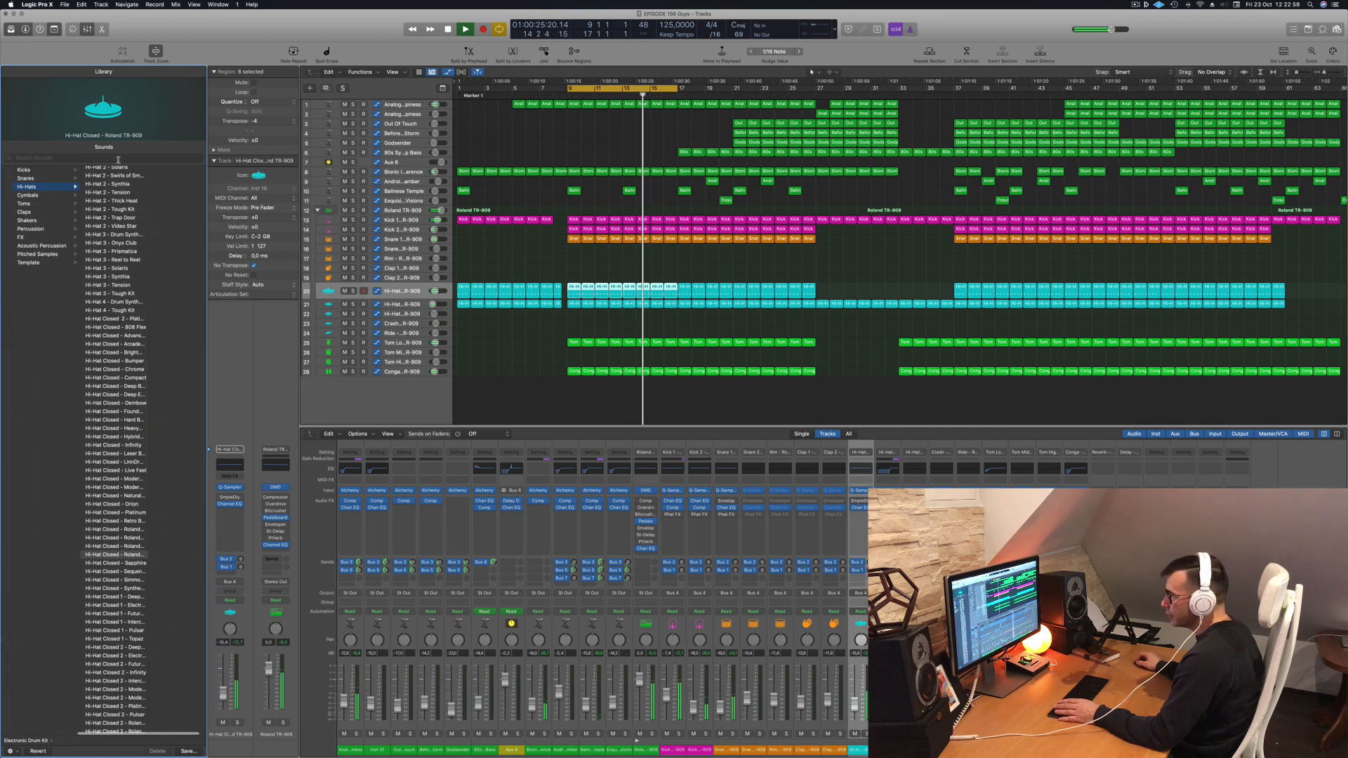
{"action": "scroll", "coordinate": [168, 249], "scroll_direction": "right", "scroll_amount": 1}
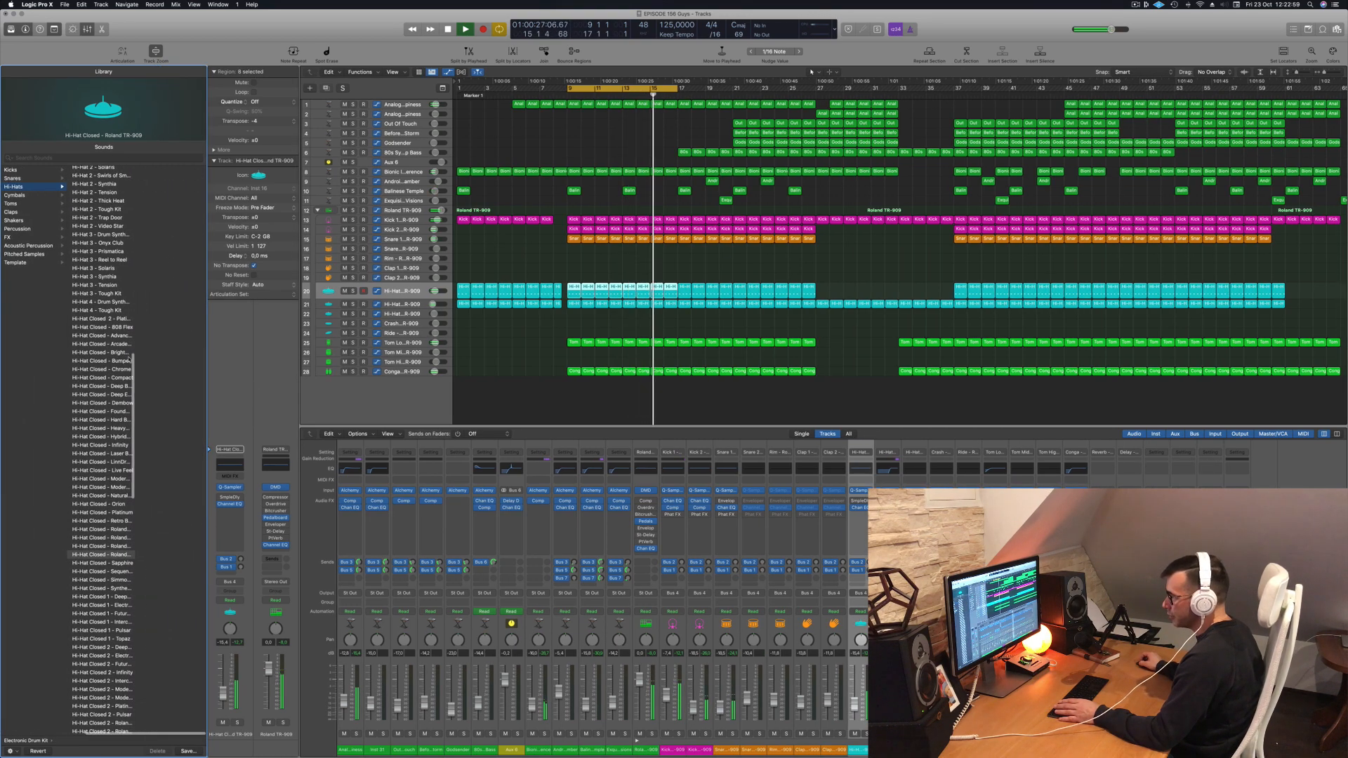
{"action": "left_click", "coordinate": [112, 547]}
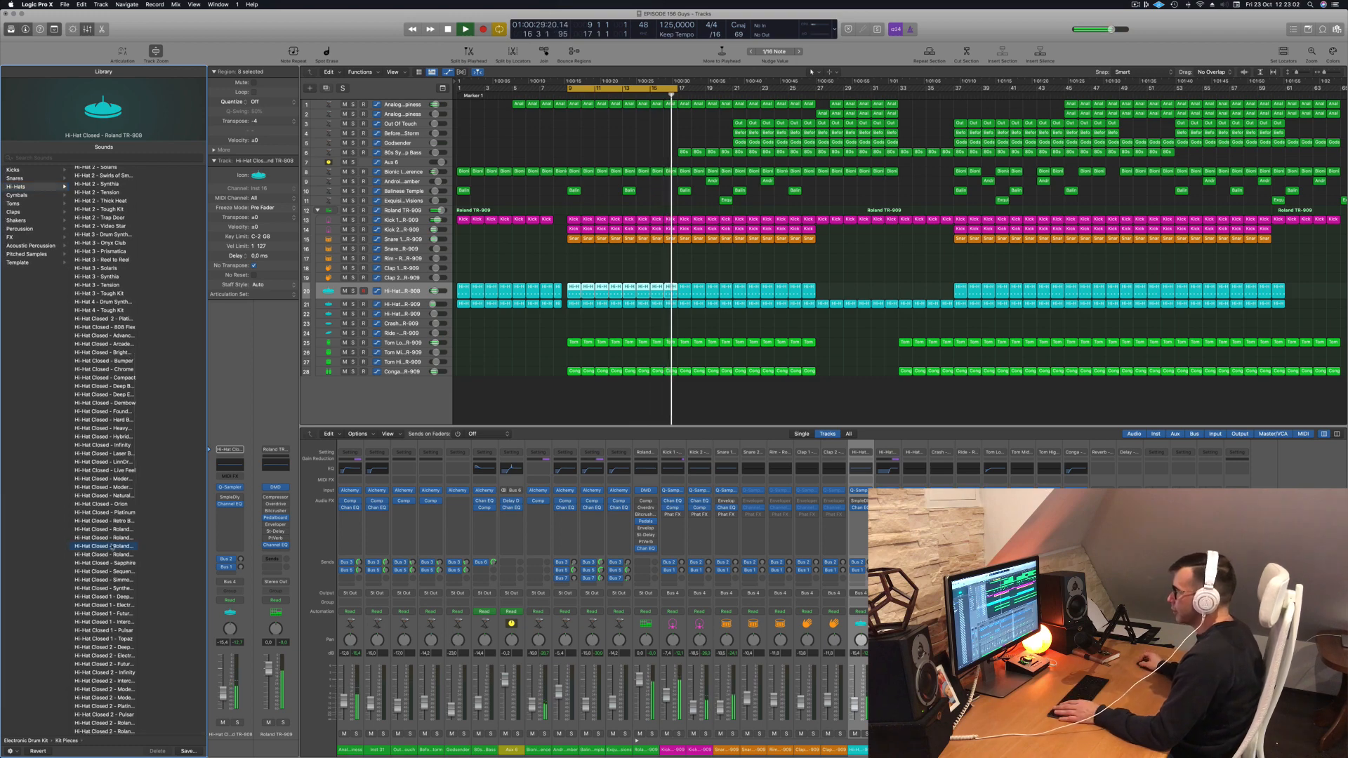
{"action": "left_click", "coordinate": [113, 538]}
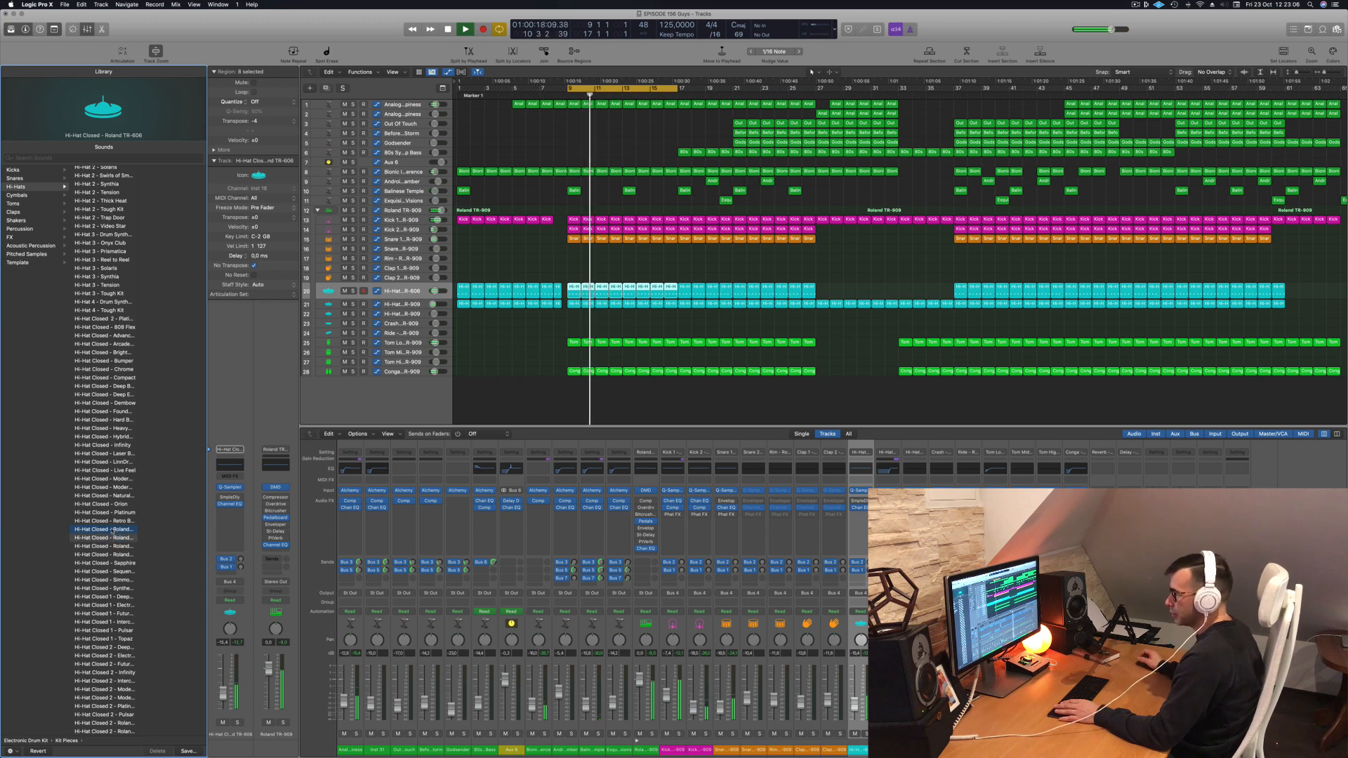
{"action": "left_click", "coordinate": [112, 530]}
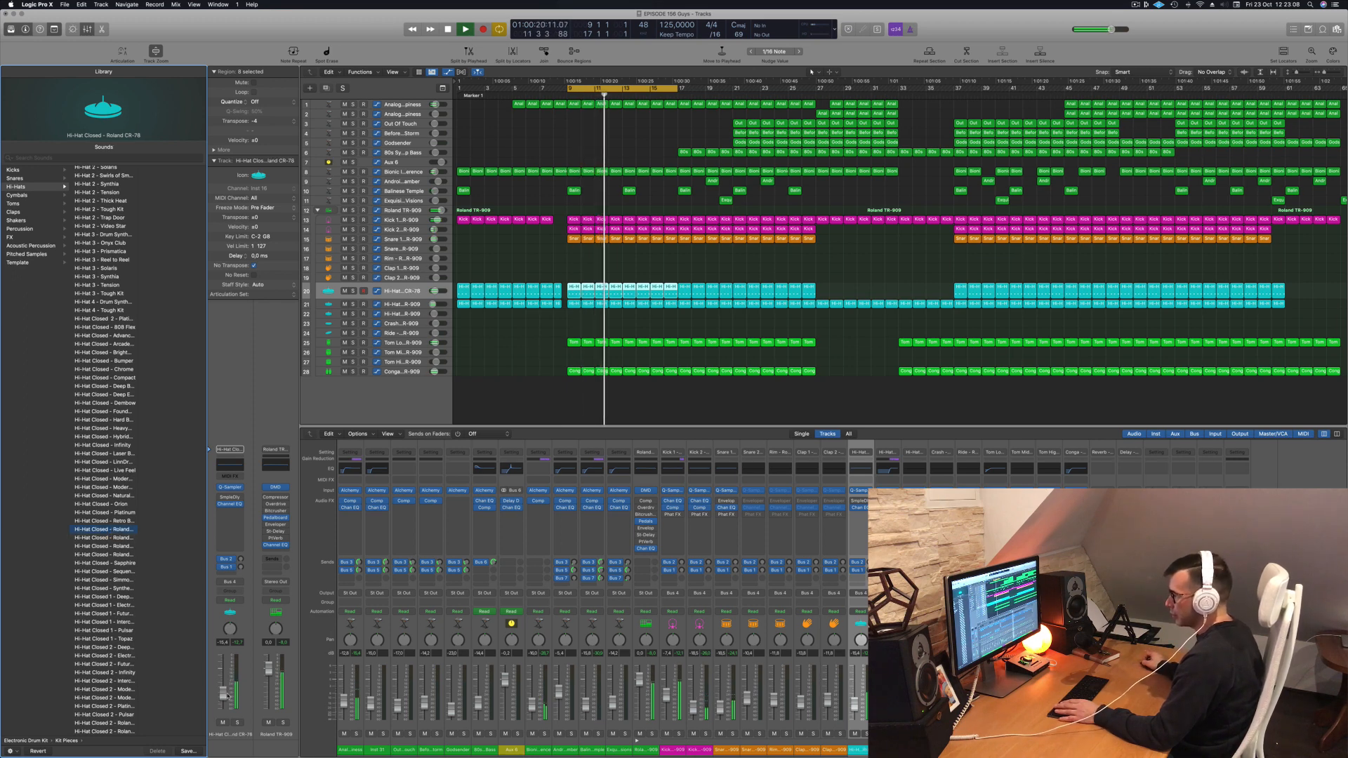
{"action": "left_click", "coordinate": [101, 538]}
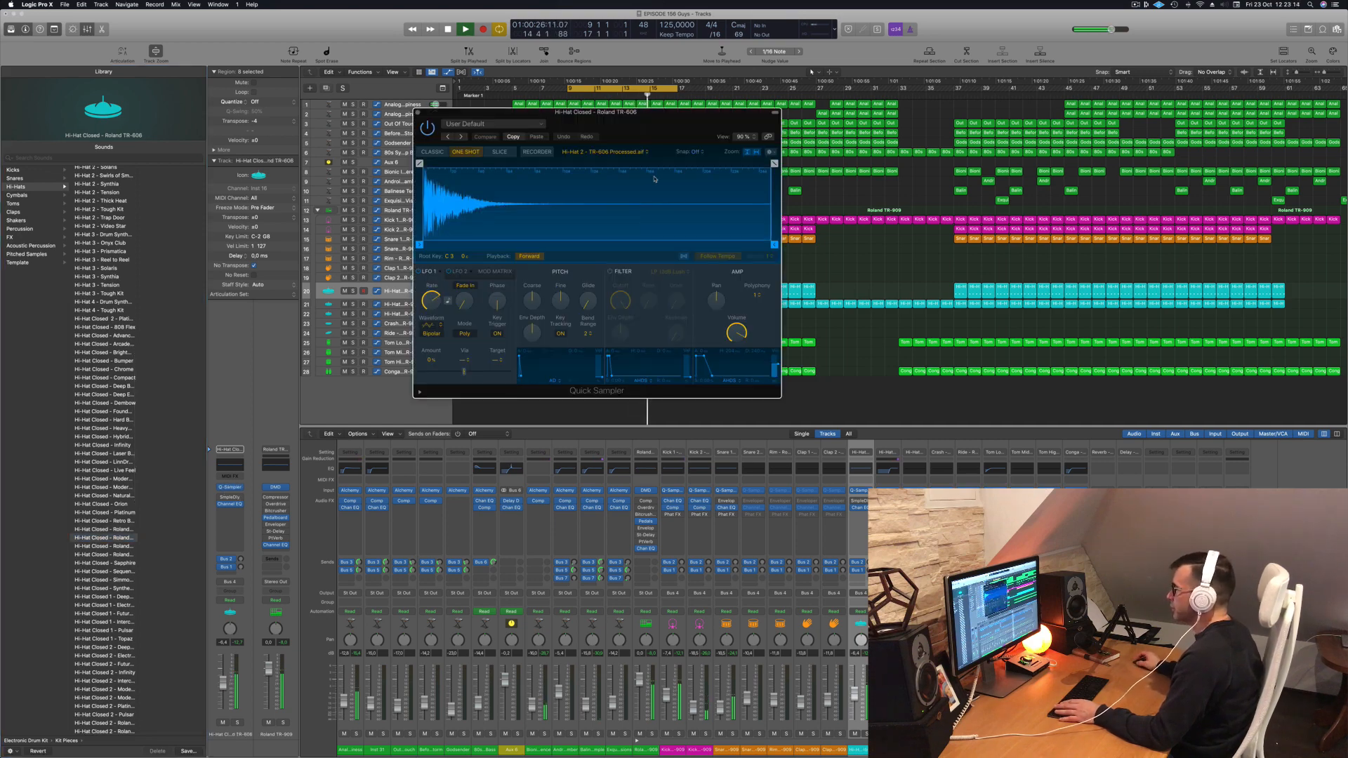
Step: Move the Quick Sampler window aside and open the first looped Hi-Hat Closed region in the Piano Roll with the loop playing
{"action": "left_click_drag", "start_coordinate": [619, 122], "coordinate": [754, 266]}
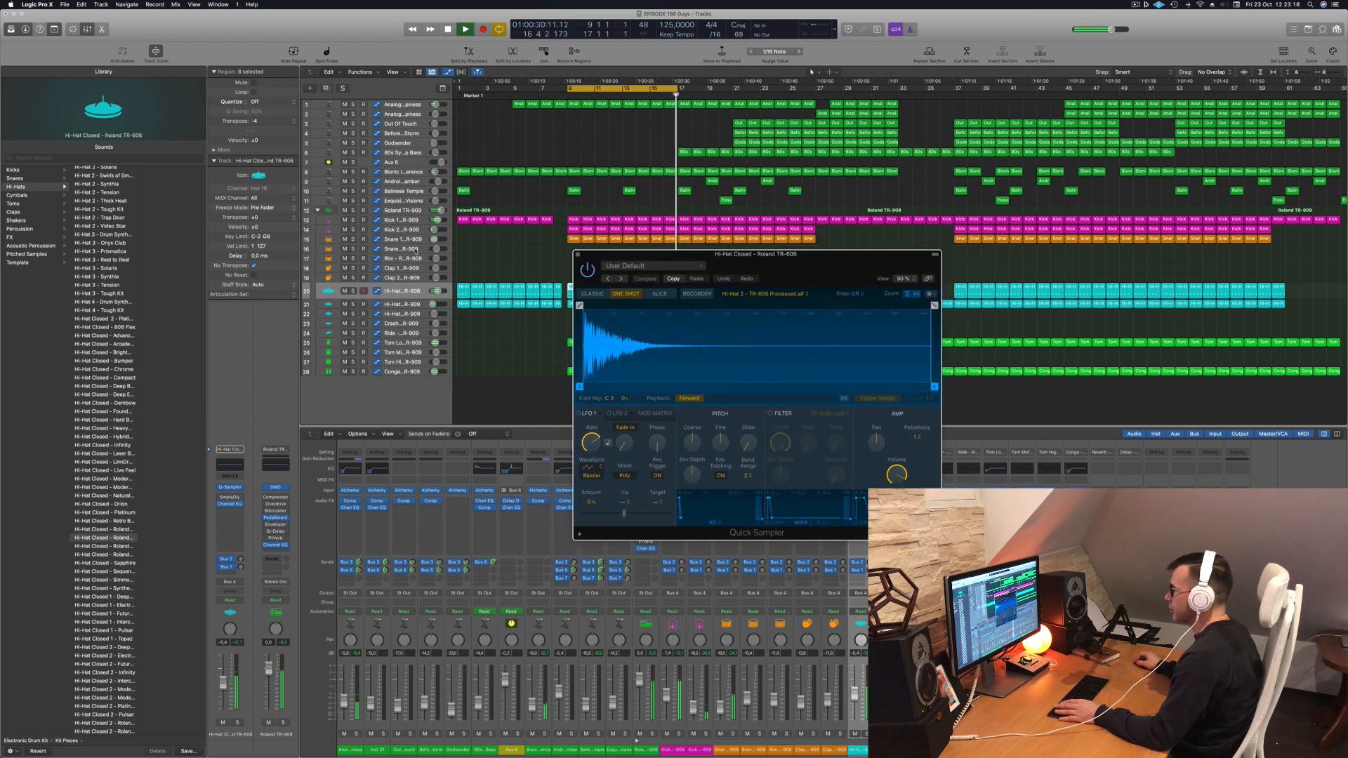
{"action": "left_click", "coordinate": [407, 289]}
{"action": "left_click_drag", "start_coordinate": [622, 256], "coordinate": [832, 393]}
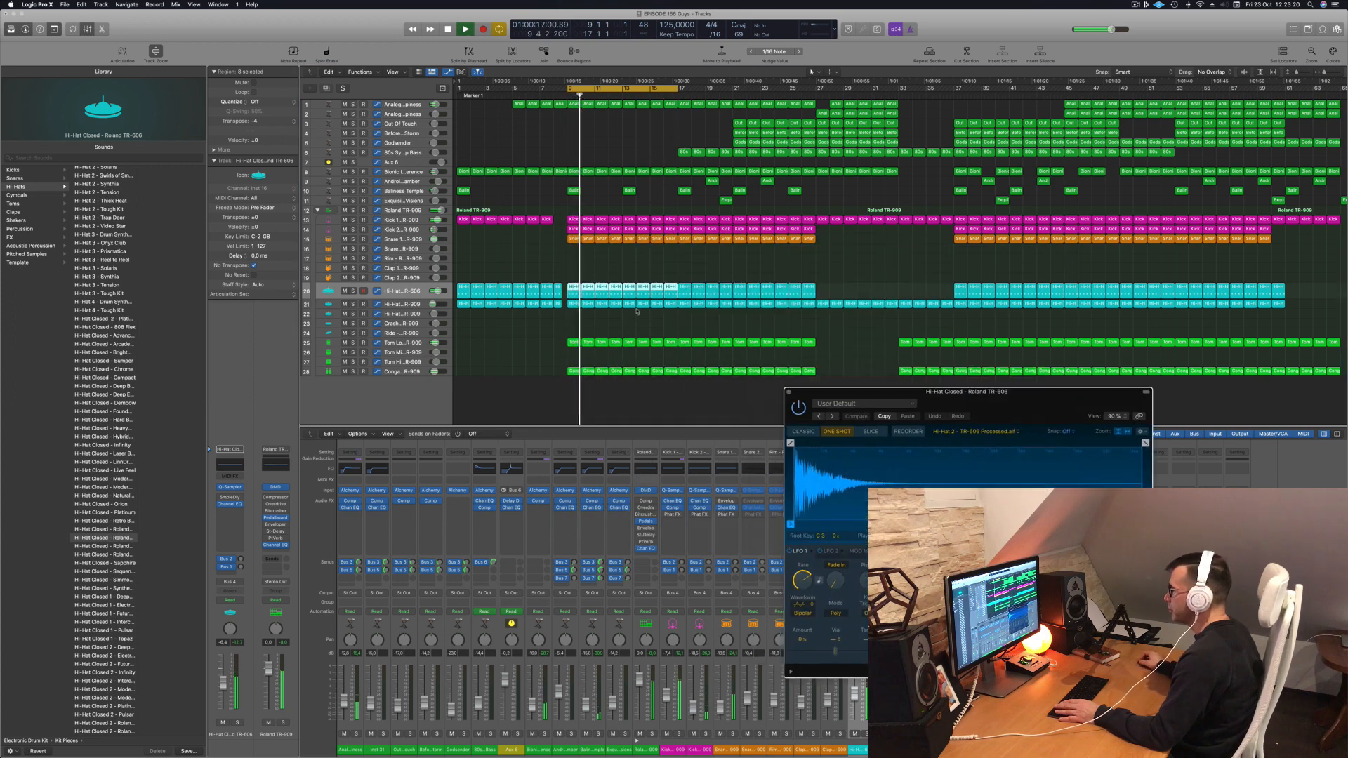
{"action": "left_click", "coordinate": [573, 292]}
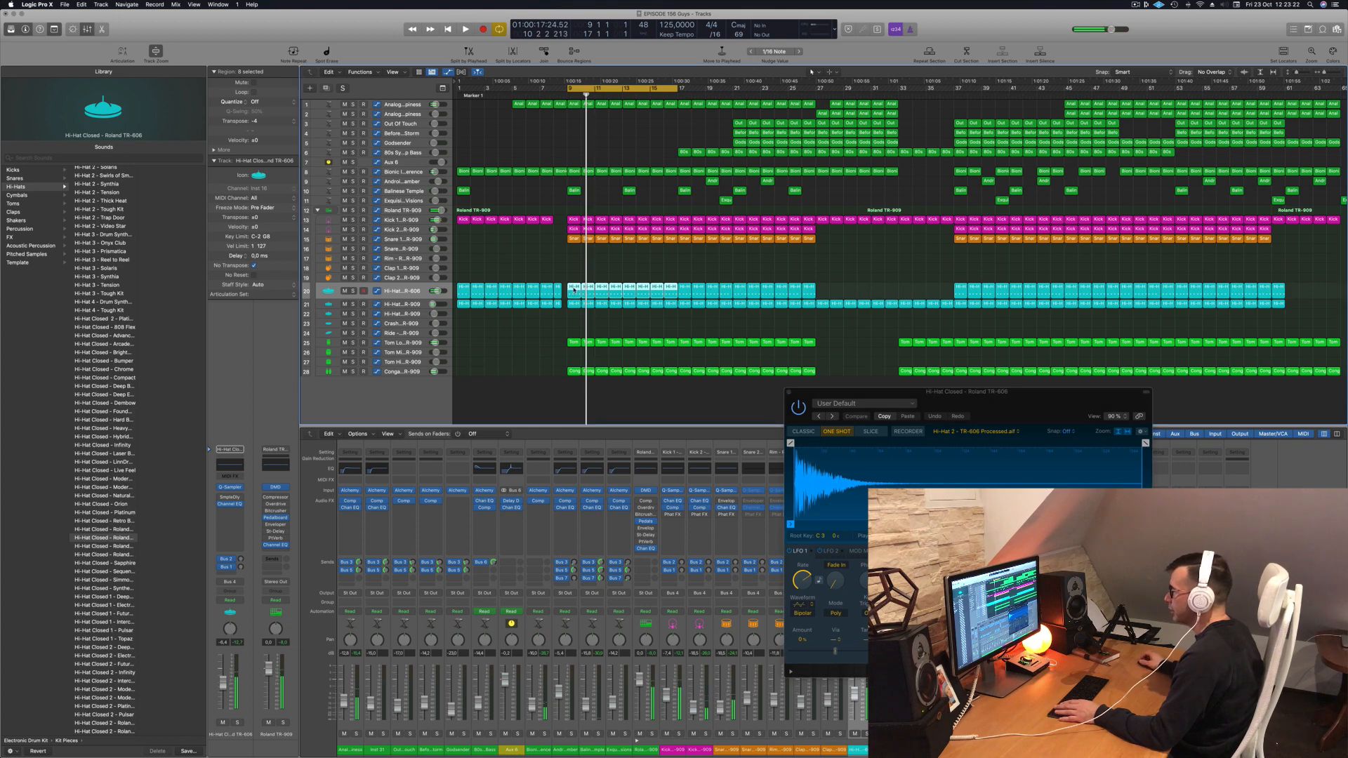
{"action": "double_click", "coordinate": [574, 292]}
{"action": "left_click_drag", "start_coordinate": [478, 692], "coordinate": [495, 692]}
{"action": "key", "text": "space"}
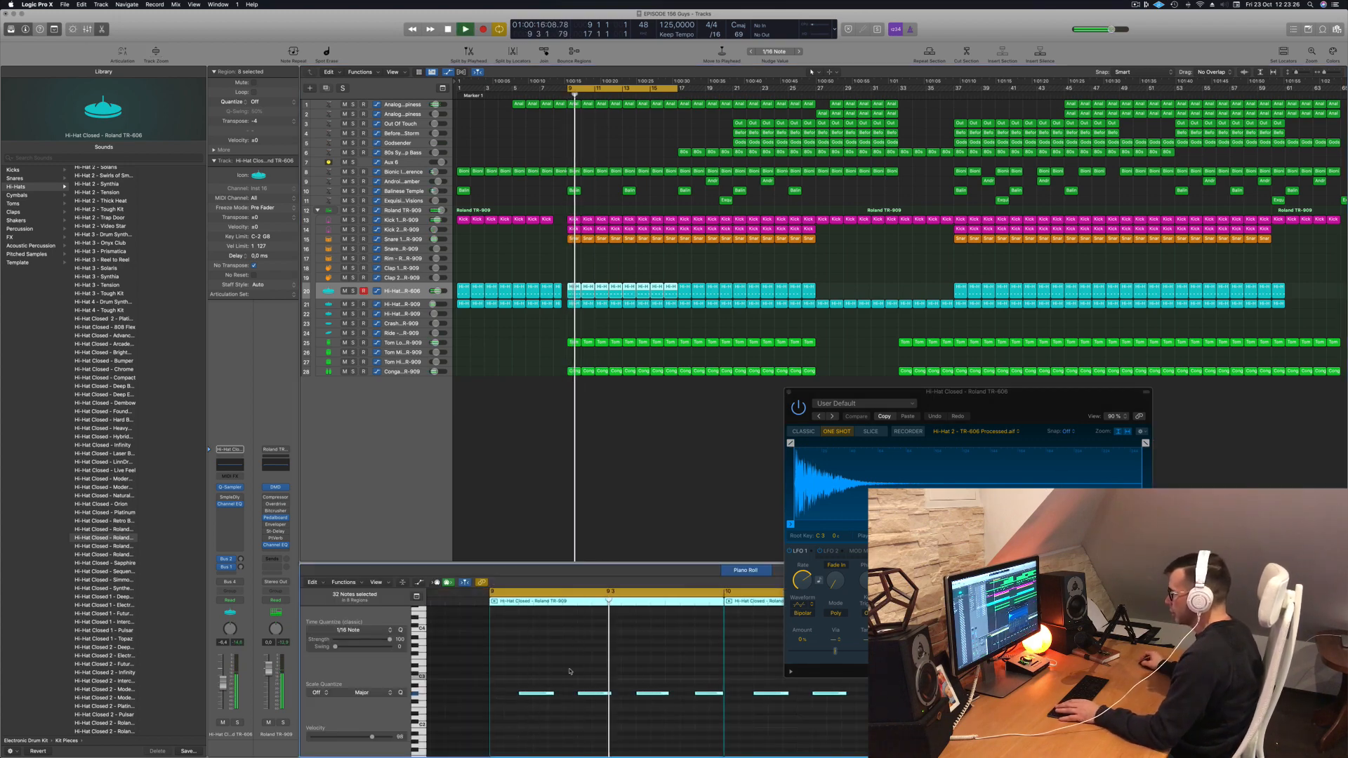
Step: Adjust the amp envelope in the hi-hat's Quick Sampler and try its pitch envelope depth while the loop plays
{"action": "left_click_drag", "start_coordinate": [876, 391], "coordinate": [469, 371]}
{"action": "key", "text": "space"}
{"action": "key", "text": "space"}
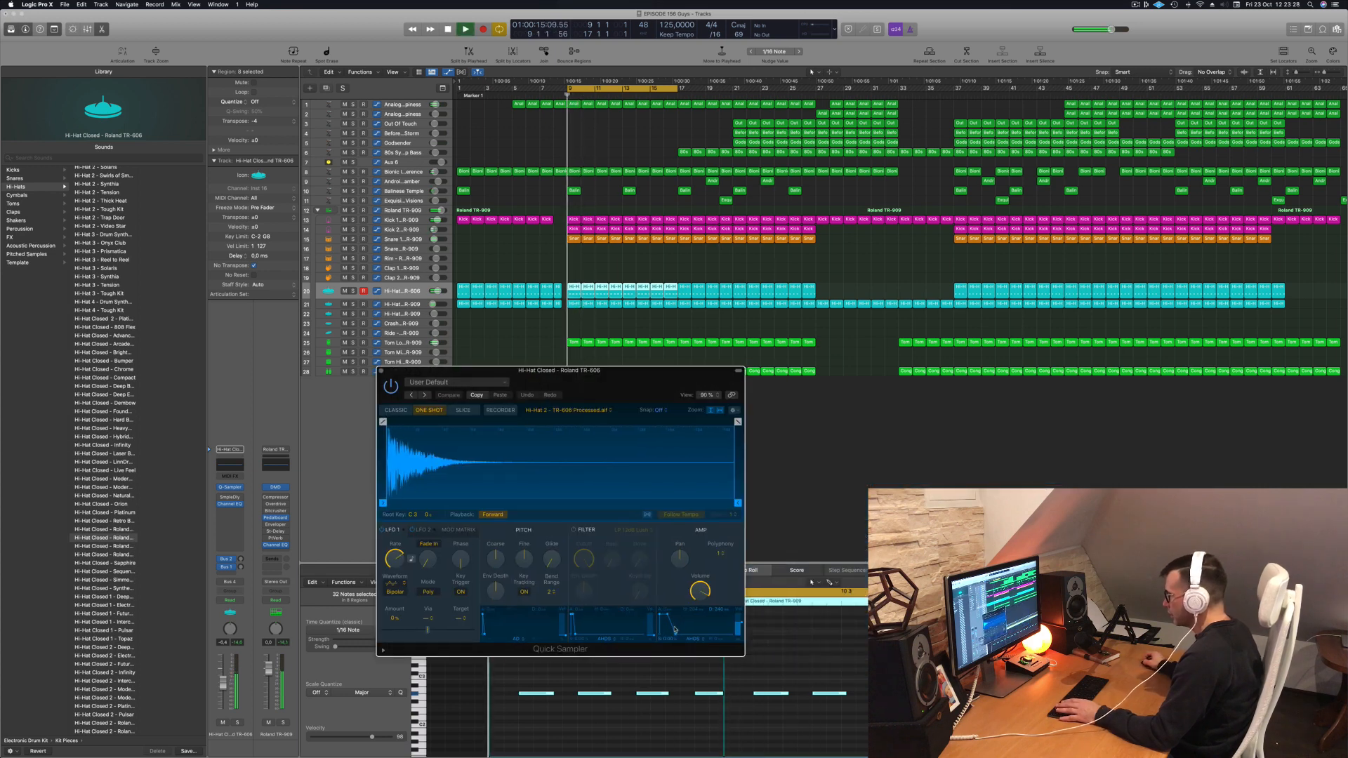
{"action": "left_click_drag", "start_coordinate": [674, 634], "coordinate": [682, 634]}
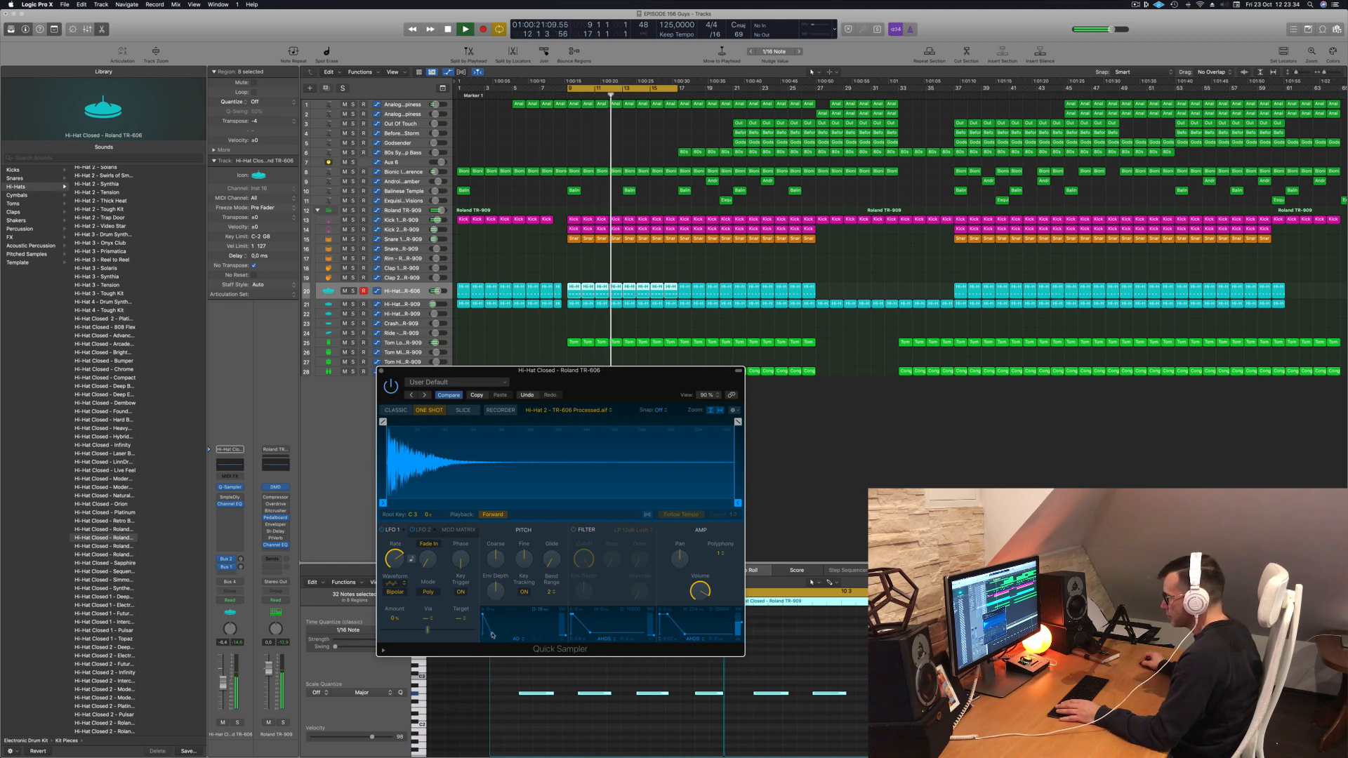
{"action": "left_click_drag", "start_coordinate": [496, 592], "coordinate": [497, 551]}
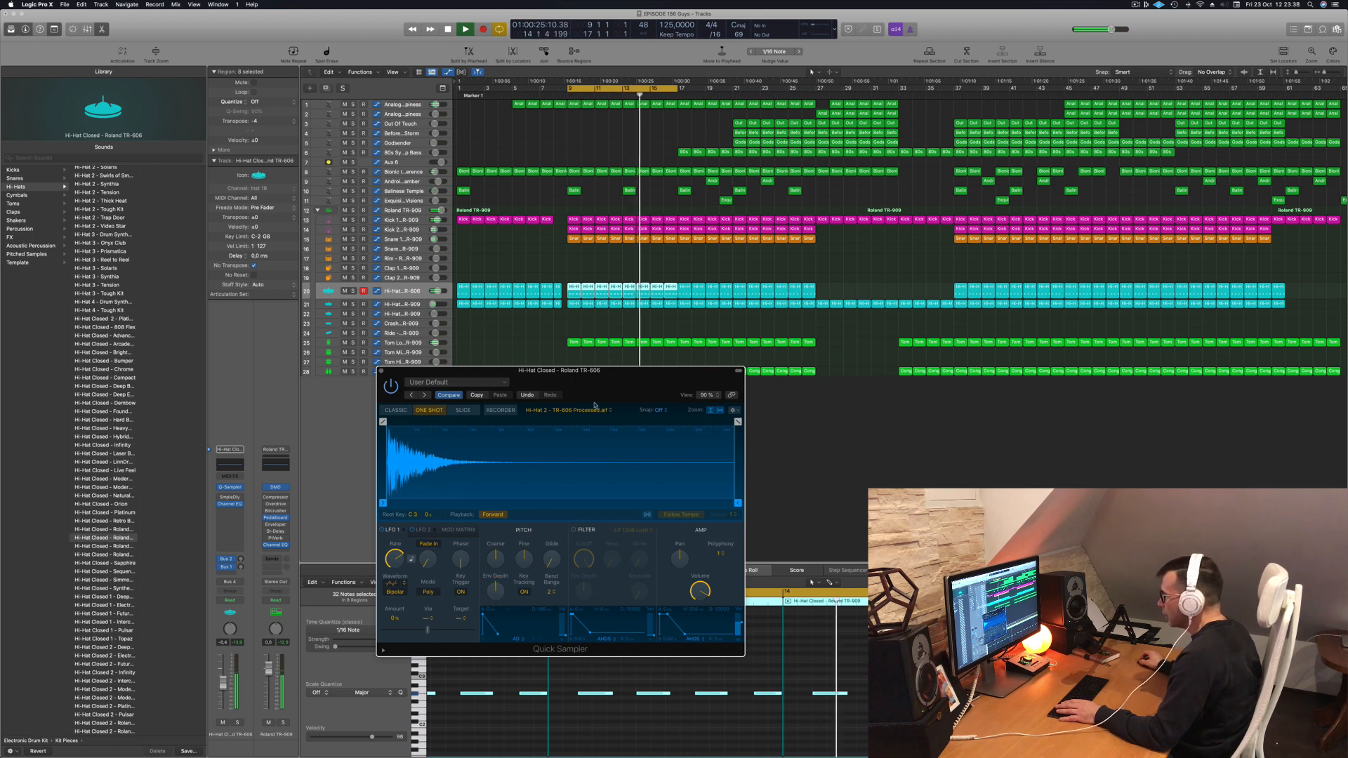
{"action": "left_click_drag", "start_coordinate": [582, 372], "coordinate": [754, 339]}
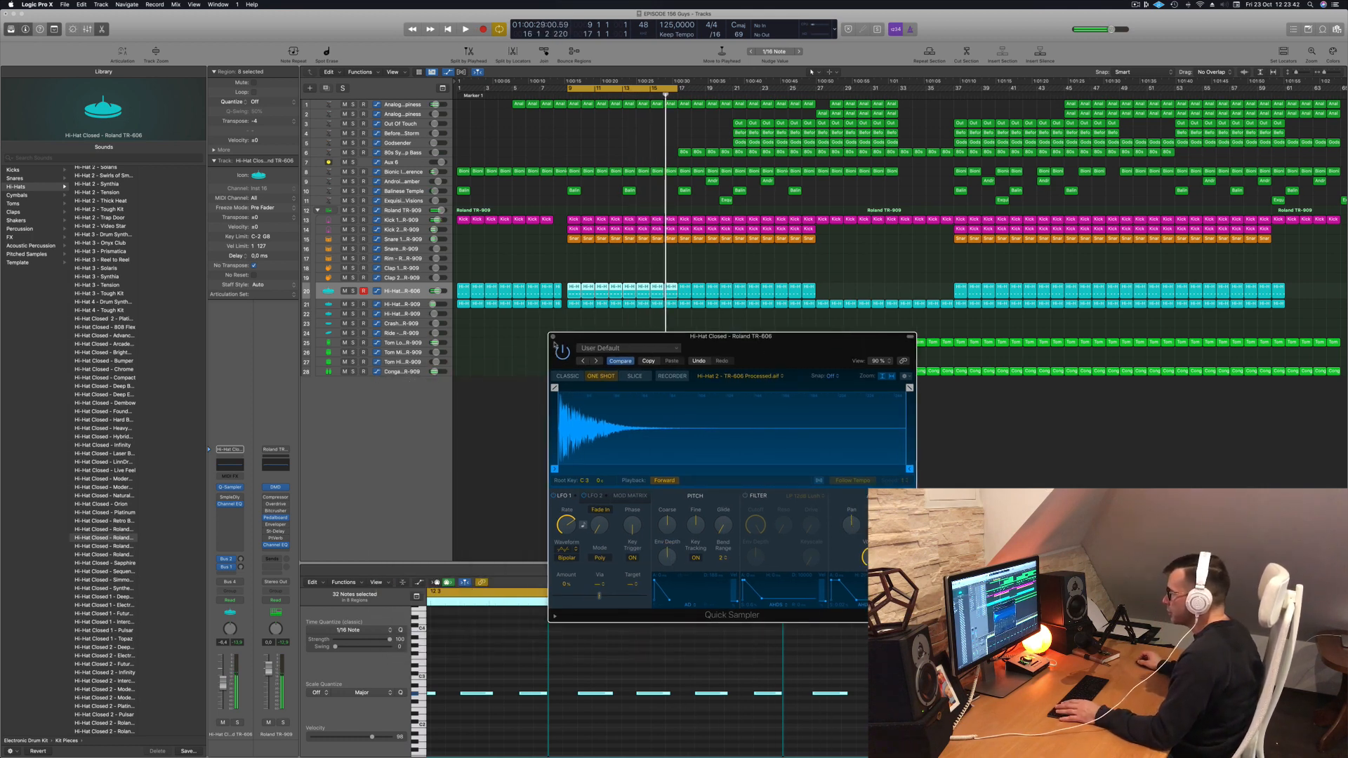
Step: Trim the hi-hat sample's end to roughly its first third in Quick Sampler and try the Classic mode
{"action": "mouse_move", "coordinate": [554, 388]}
{"action": "left_mouse_down"}
{"action": "mouse_move", "coordinate": [626, 388]}
{"action": "mouse_move", "coordinate": [555, 387]}
{"action": "left_mouse_up"}
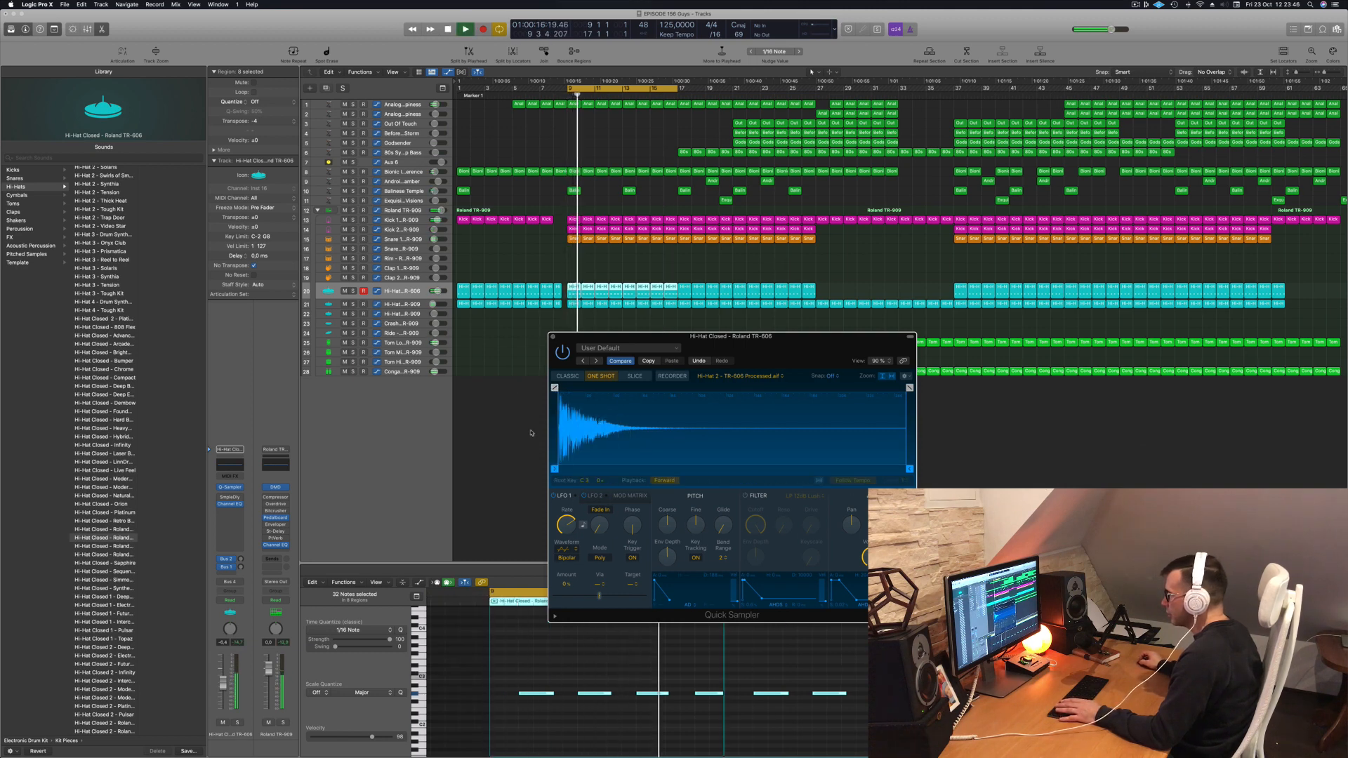
{"action": "left_click_drag", "start_coordinate": [909, 468], "coordinate": [679, 469]}
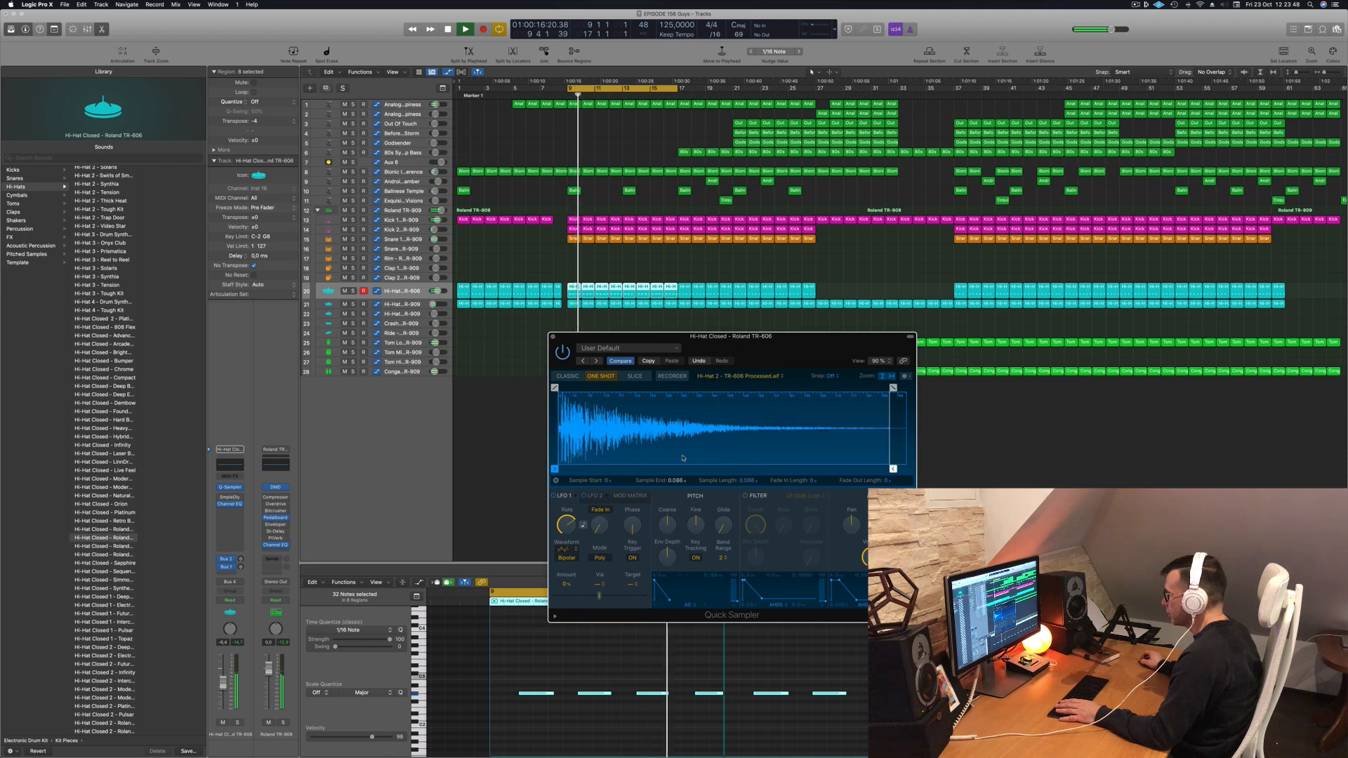
{"action": "mouse_move", "coordinate": [893, 388]}
{"action": "left_mouse_down"}
{"action": "mouse_move", "coordinate": [572, 392]}
{"action": "mouse_move", "coordinate": [722, 394]}
{"action": "mouse_move", "coordinate": [682, 398]}
{"action": "left_mouse_up"}
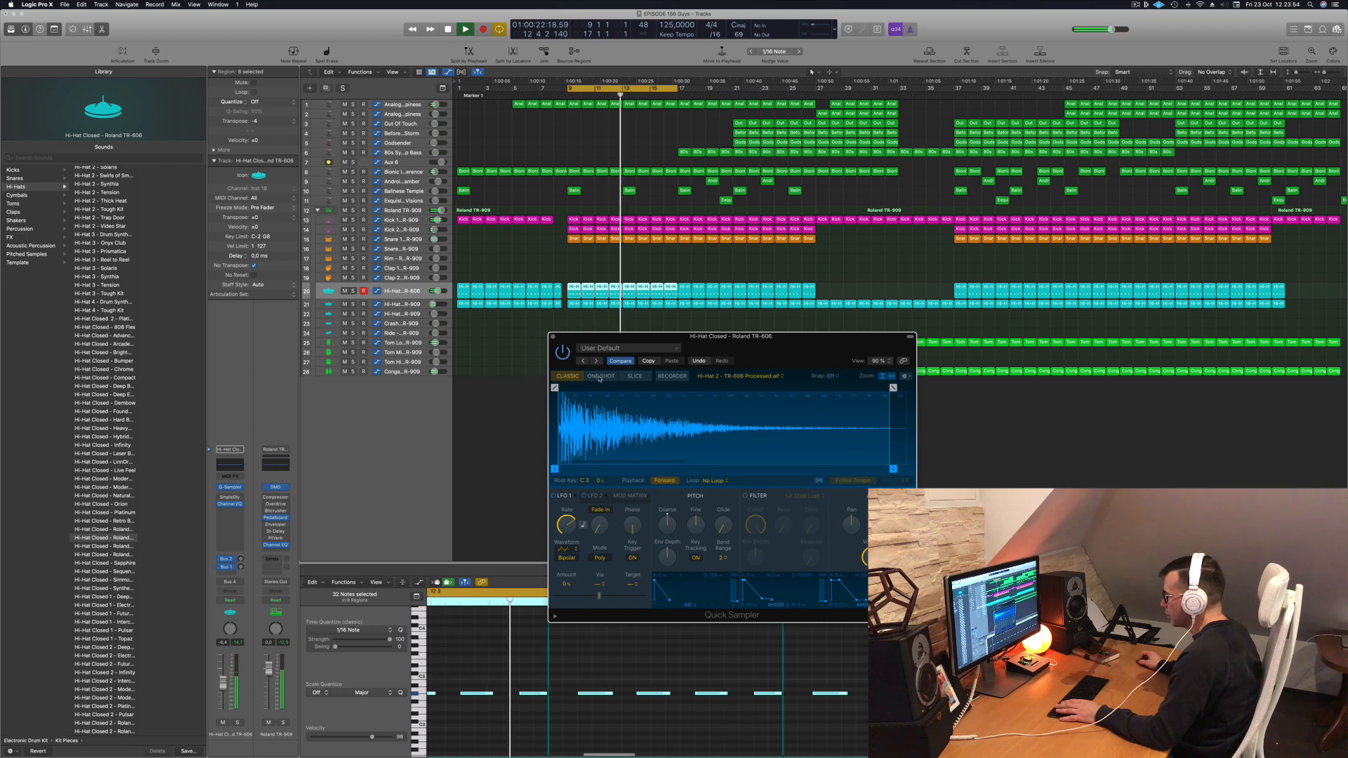
Step: Close Quick Sampler, restart the loop and rebalance the Hi-Hat Closed track's volume against the mix
{"action": "left_click", "coordinate": [552, 337]}
{"action": "key", "text": "space"}
{"action": "key", "text": "space"}
{"action": "left_click_drag", "start_coordinate": [223, 683], "coordinate": [223, 690]}
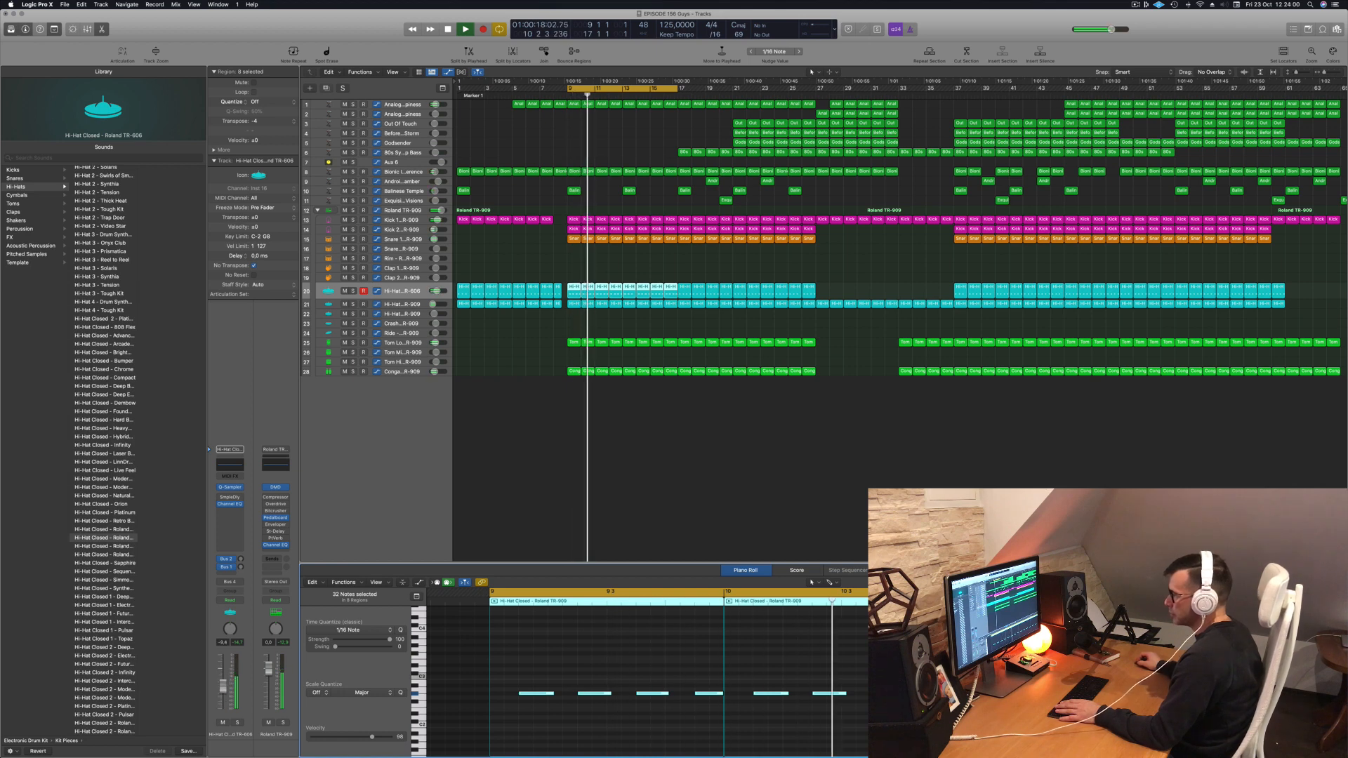
Step: Add a 4040 Hz, 24 dB/Oct low cut in the Hi-Hat Closed track's Channel EQ, then close it
{"action": "left_click", "coordinate": [228, 467]}
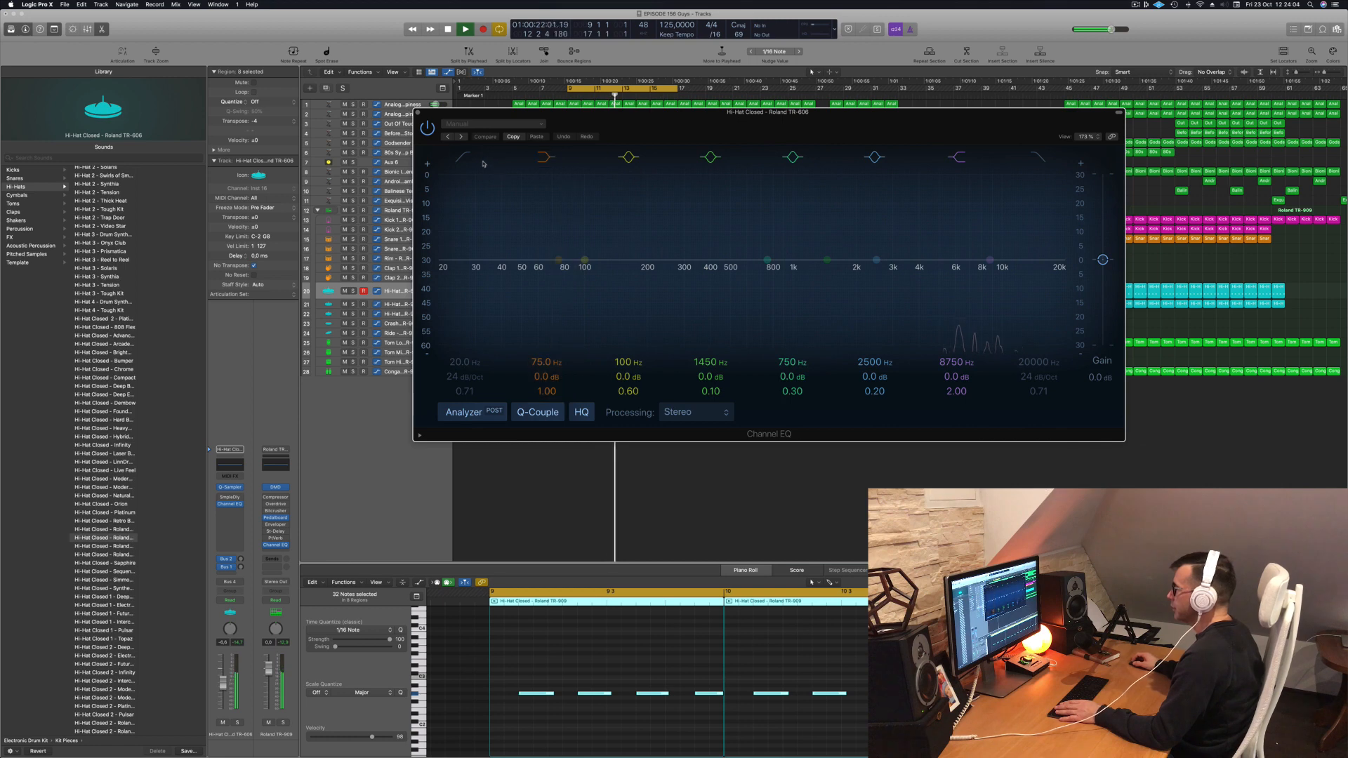
{"action": "left_click_drag", "start_coordinate": [453, 213], "coordinate": [920, 210]}
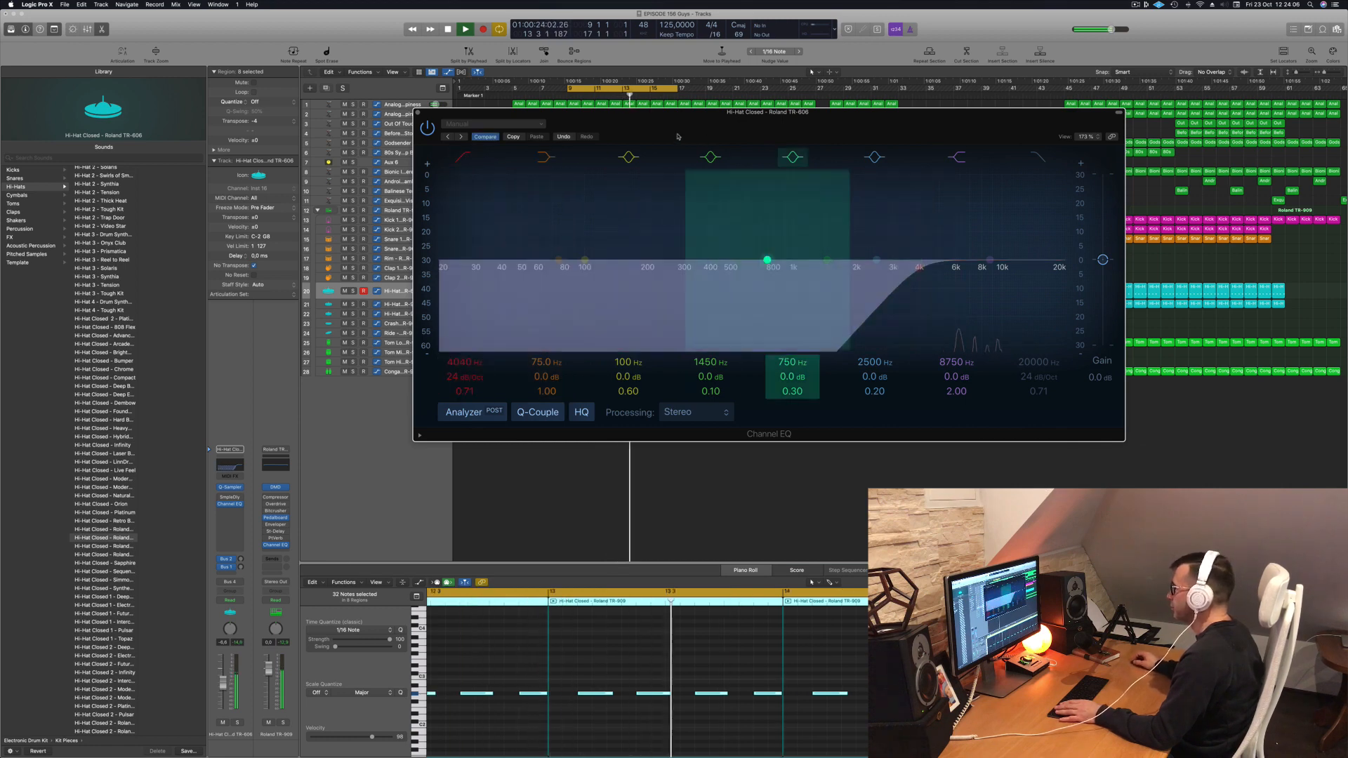
{"action": "left_click", "coordinate": [418, 113]}
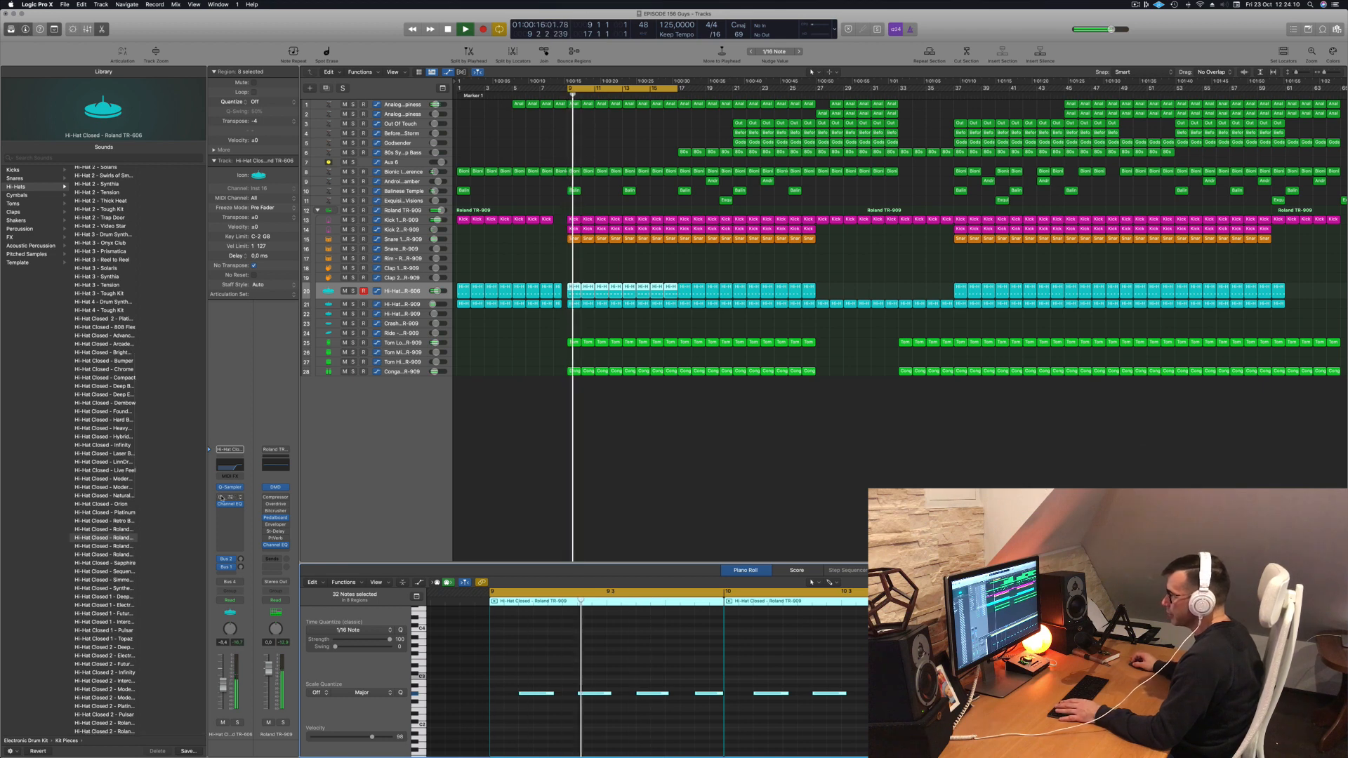
Step: Set the Hi-Hat Closed track's Sample Delay to 10 ms left and 20 ms right, then lower the track's volume
{"action": "left_click", "coordinate": [232, 498]}
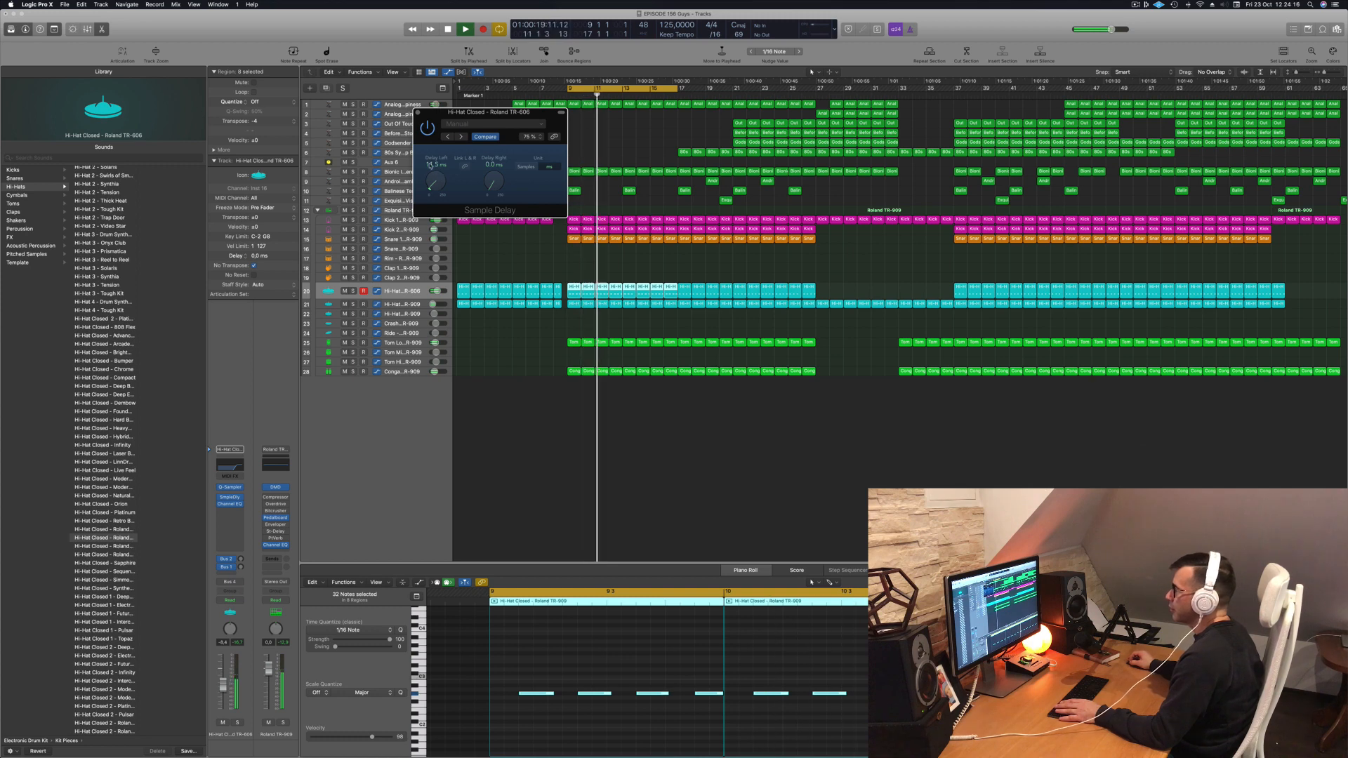
{"action": "key", "text": "Return"}
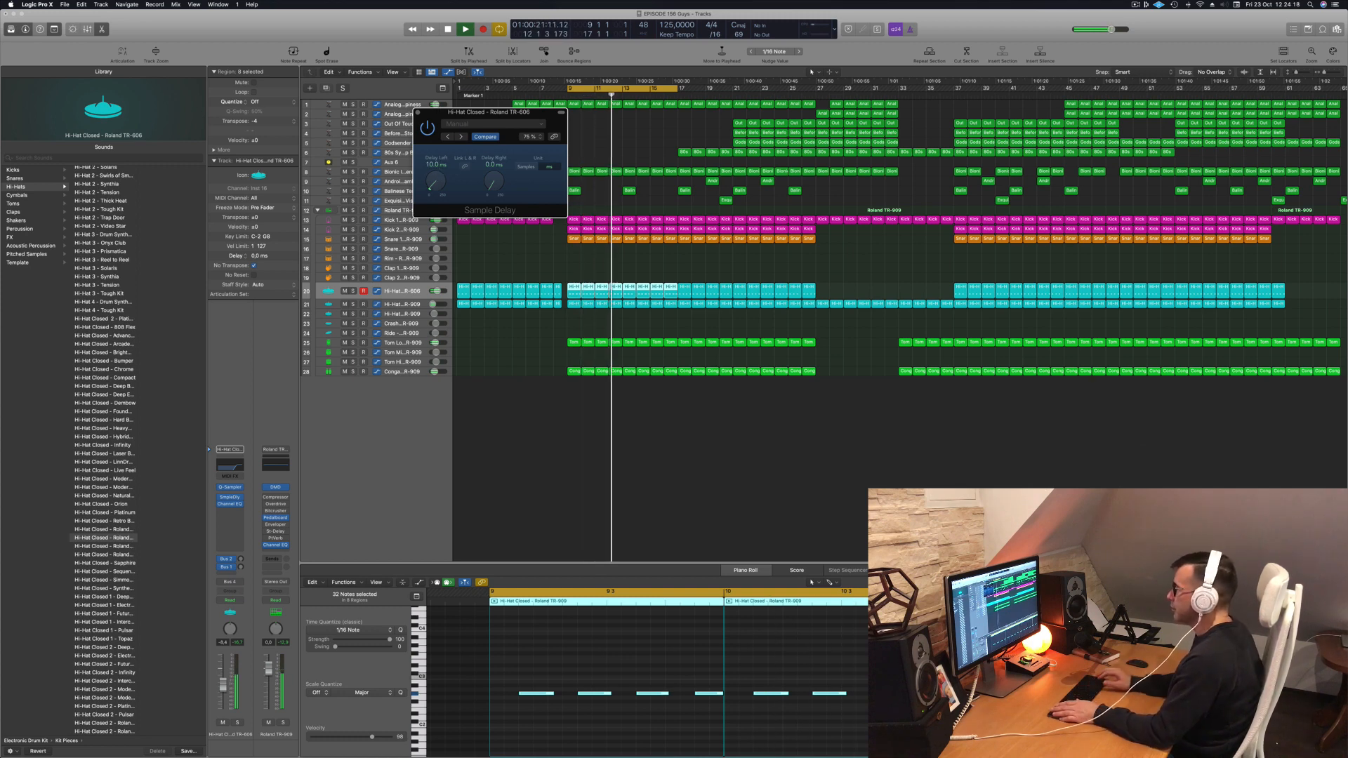
{"action": "double_click", "coordinate": [494, 164]}
{"action": "type", "text": "20"}
{"action": "key", "text": "Return"}
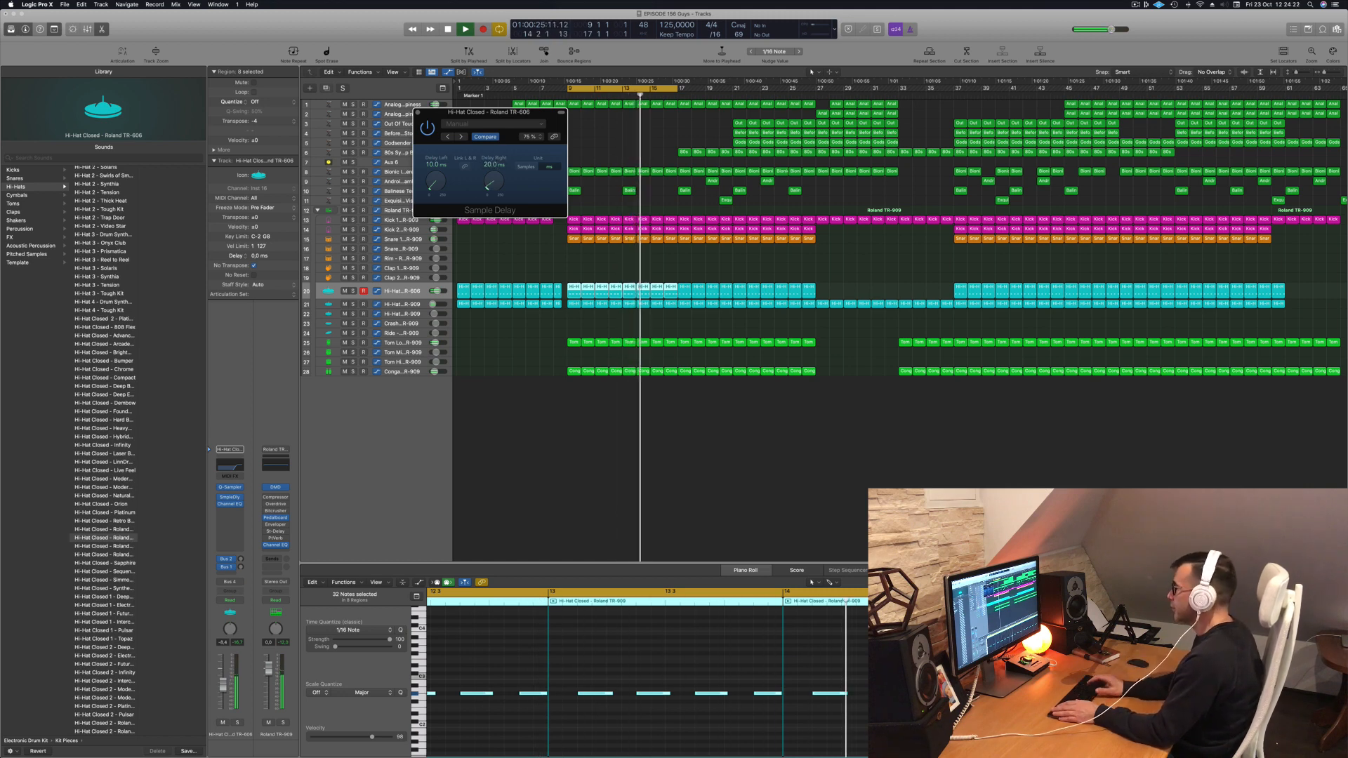
{"action": "left_click_drag", "start_coordinate": [540, 113], "coordinate": [685, 123]}
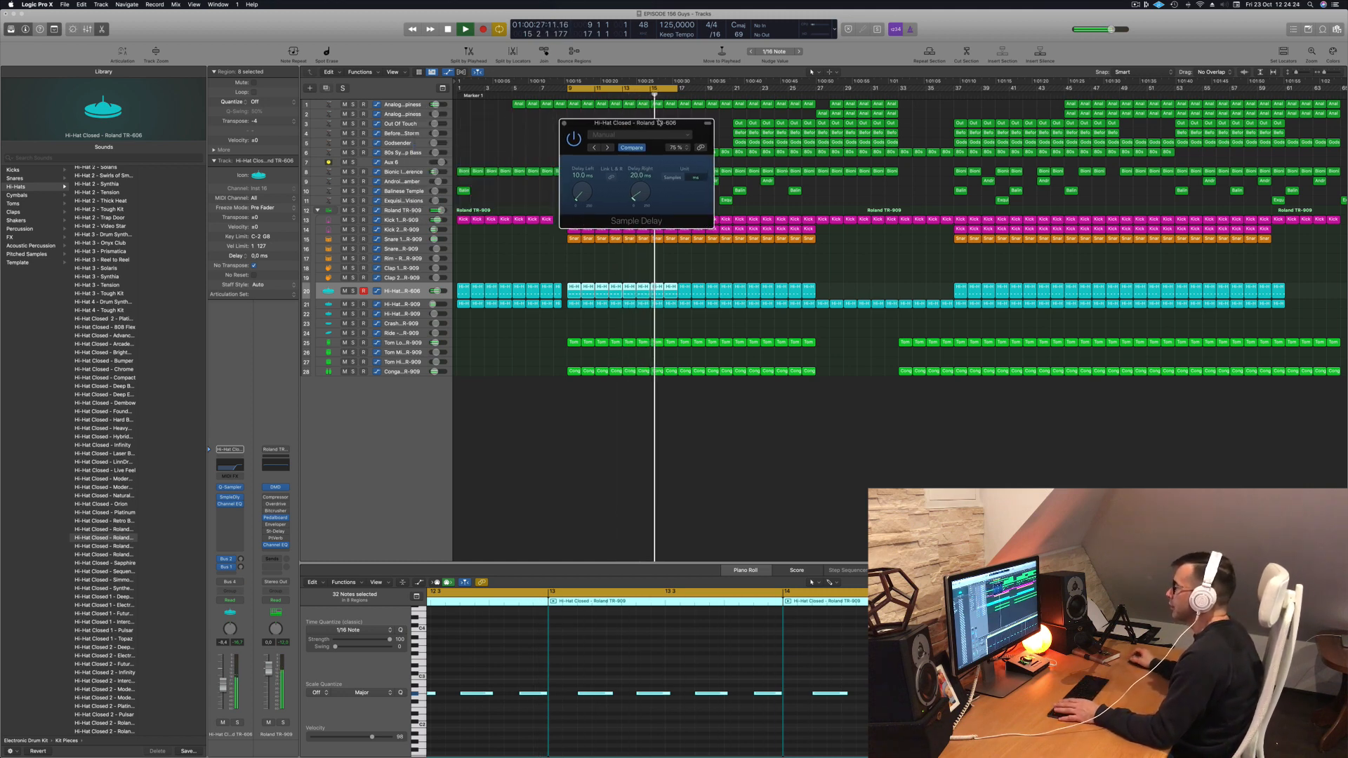
{"action": "left_click_drag", "start_coordinate": [222, 685], "coordinate": [227, 697]}
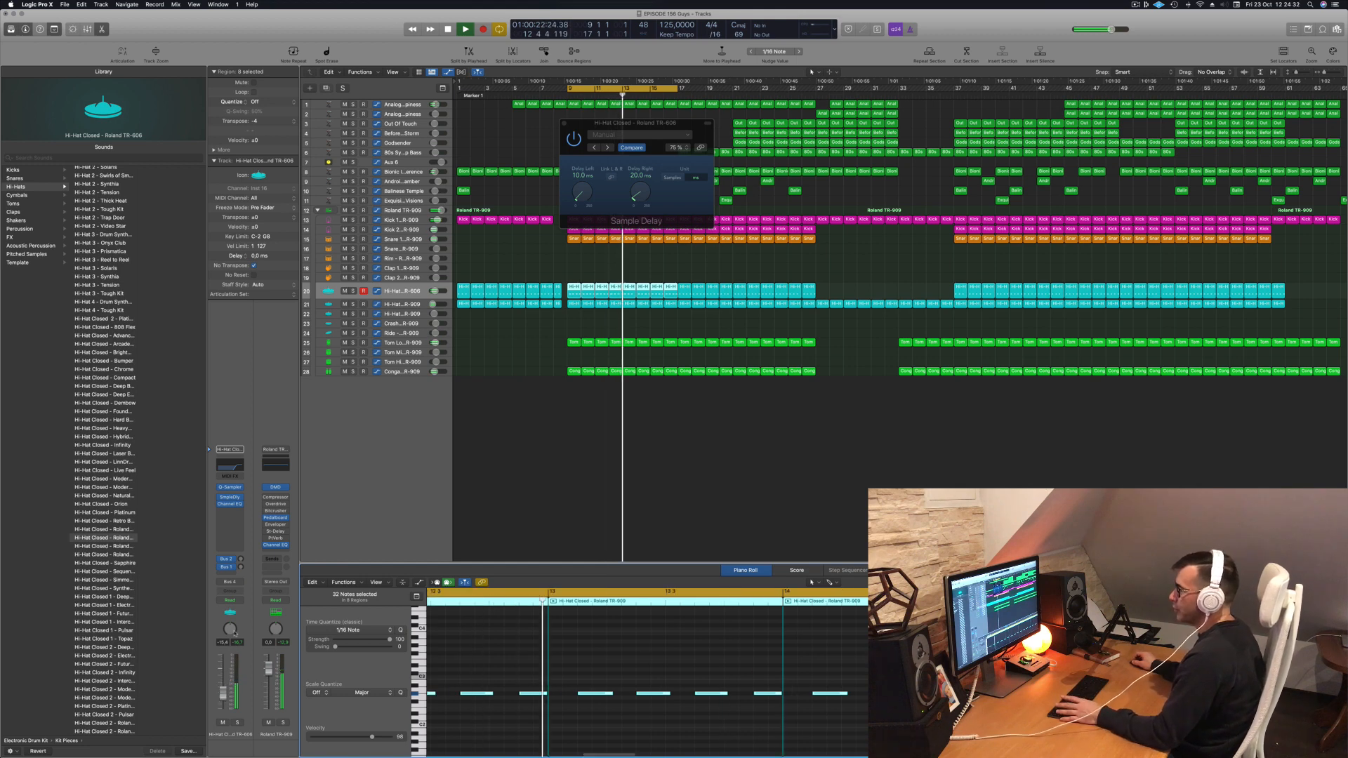
Step: Set the Hi-Hat Closed track's right Sample Delay to 15 ms, close the plug-in and fine-tune the track's volume
{"action": "left_click", "coordinate": [636, 174]}
{"action": "type", "text": "15"}
{"action": "key", "text": "Return"}
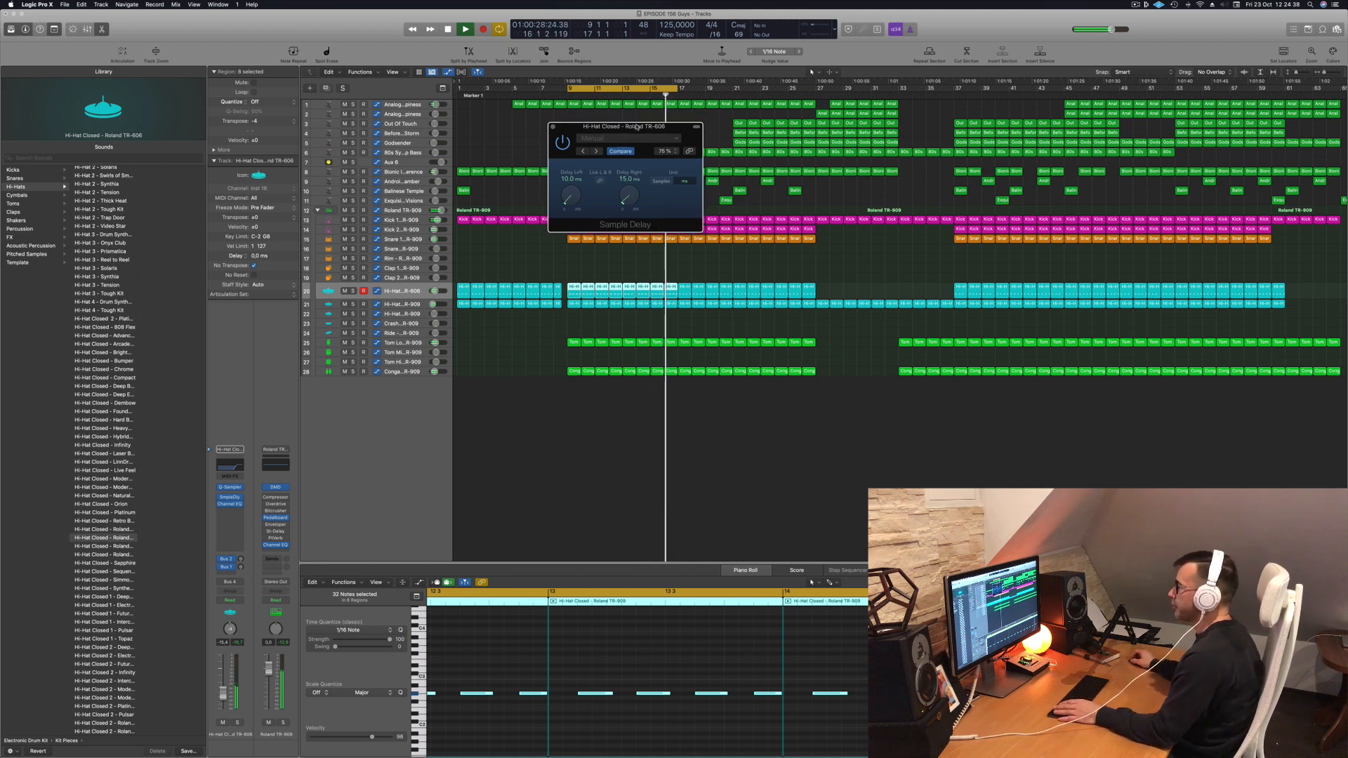
{"action": "left_click", "coordinate": [564, 123]}
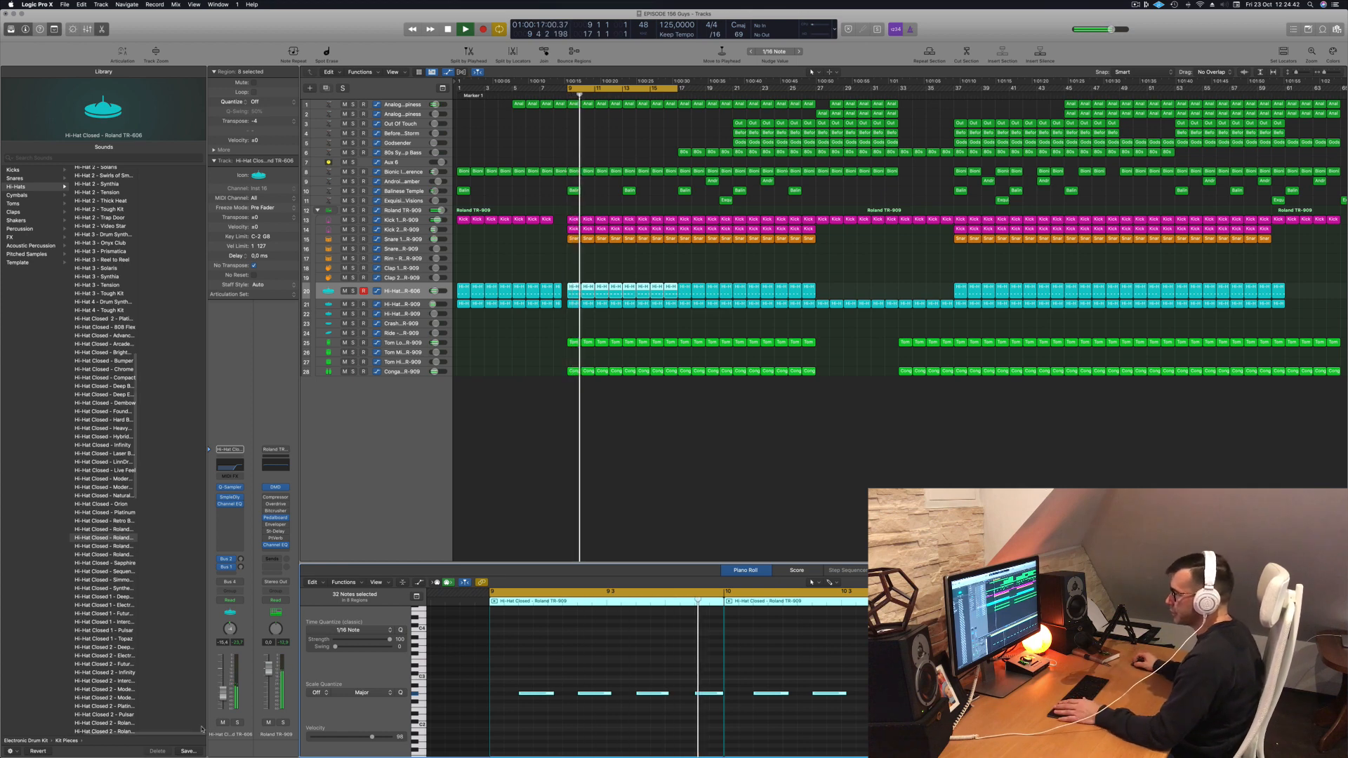
{"action": "mouse_move", "coordinate": [223, 694]}
{"action": "left_mouse_down"}
{"action": "mouse_move", "coordinate": [223, 723]}
{"action": "mouse_move", "coordinate": [226, 693]}
{"action": "left_mouse_up"}
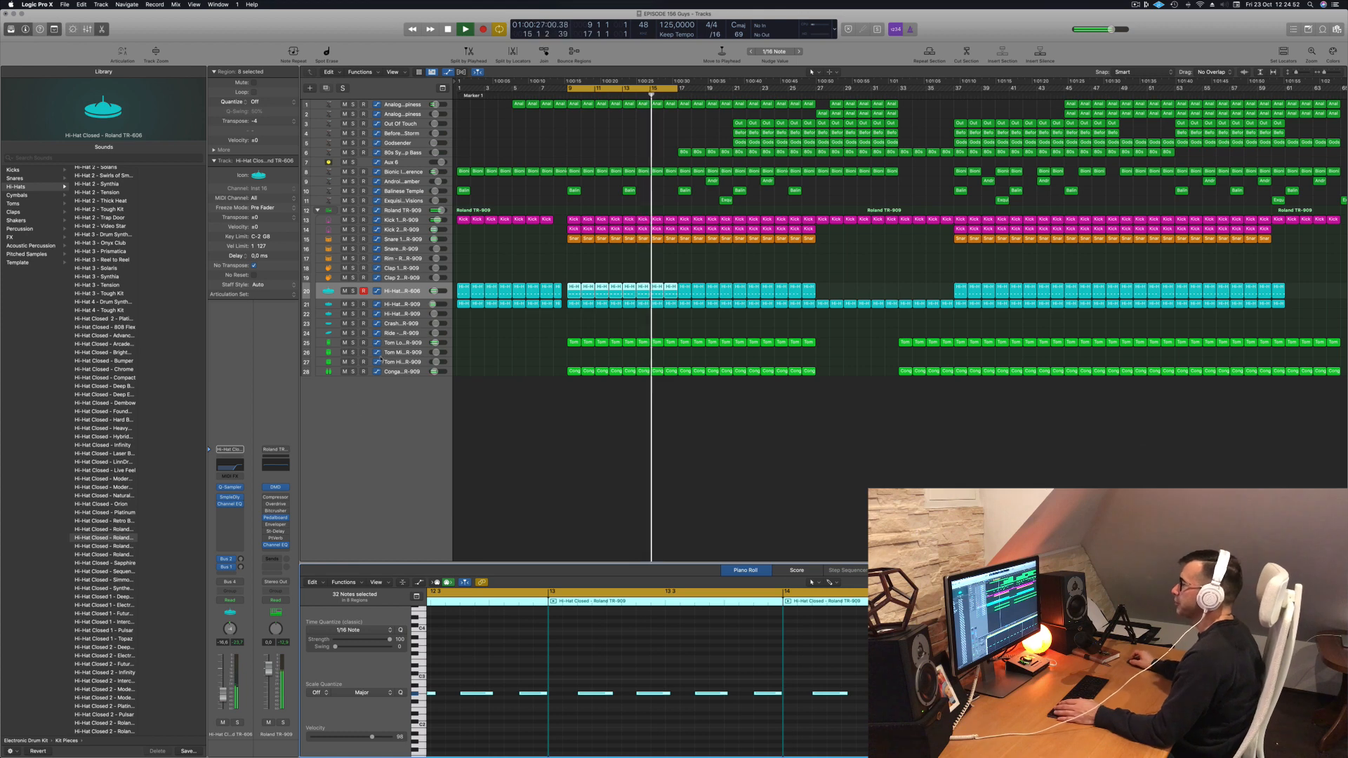
Step: Open Phat FX on the Snare 1 track and load the Accentuate drum preset
{"action": "left_click", "coordinate": [419, 242]}
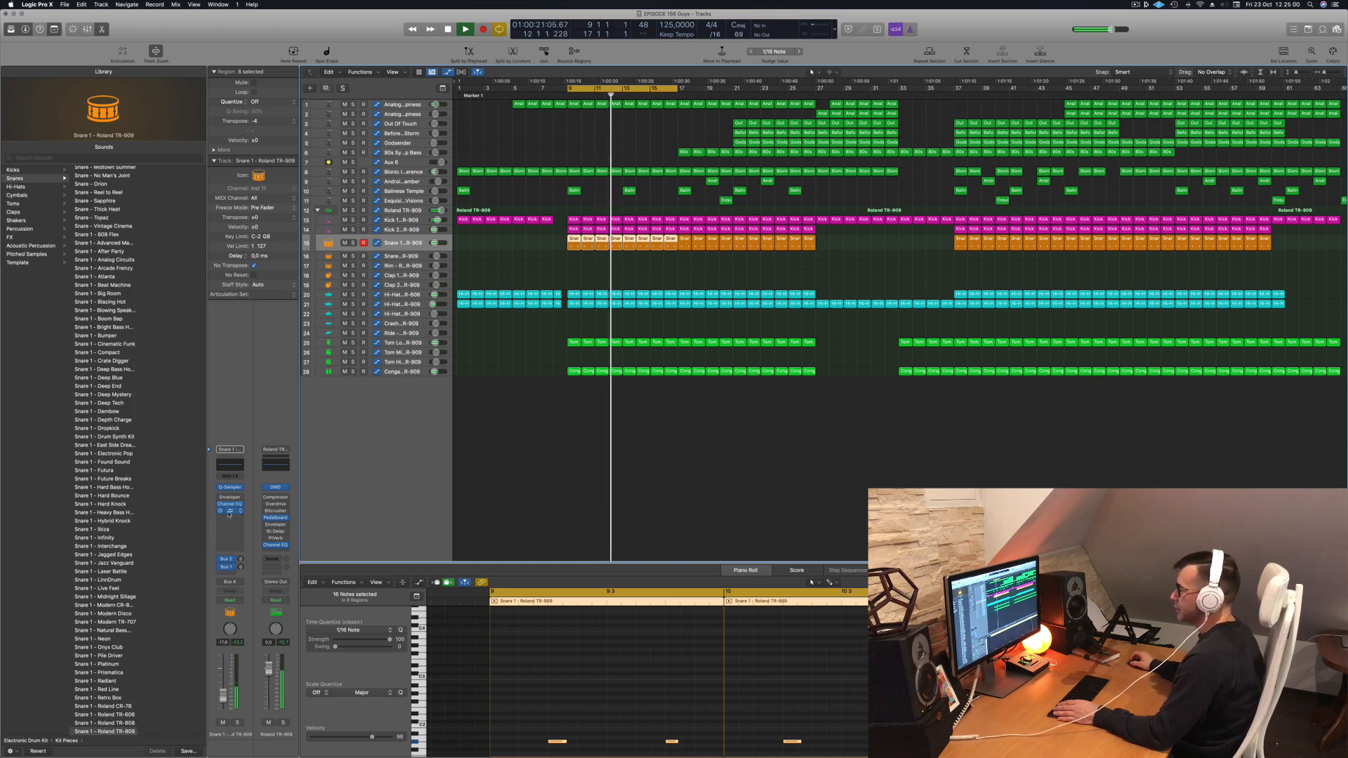
{"action": "left_click", "coordinate": [229, 512]}
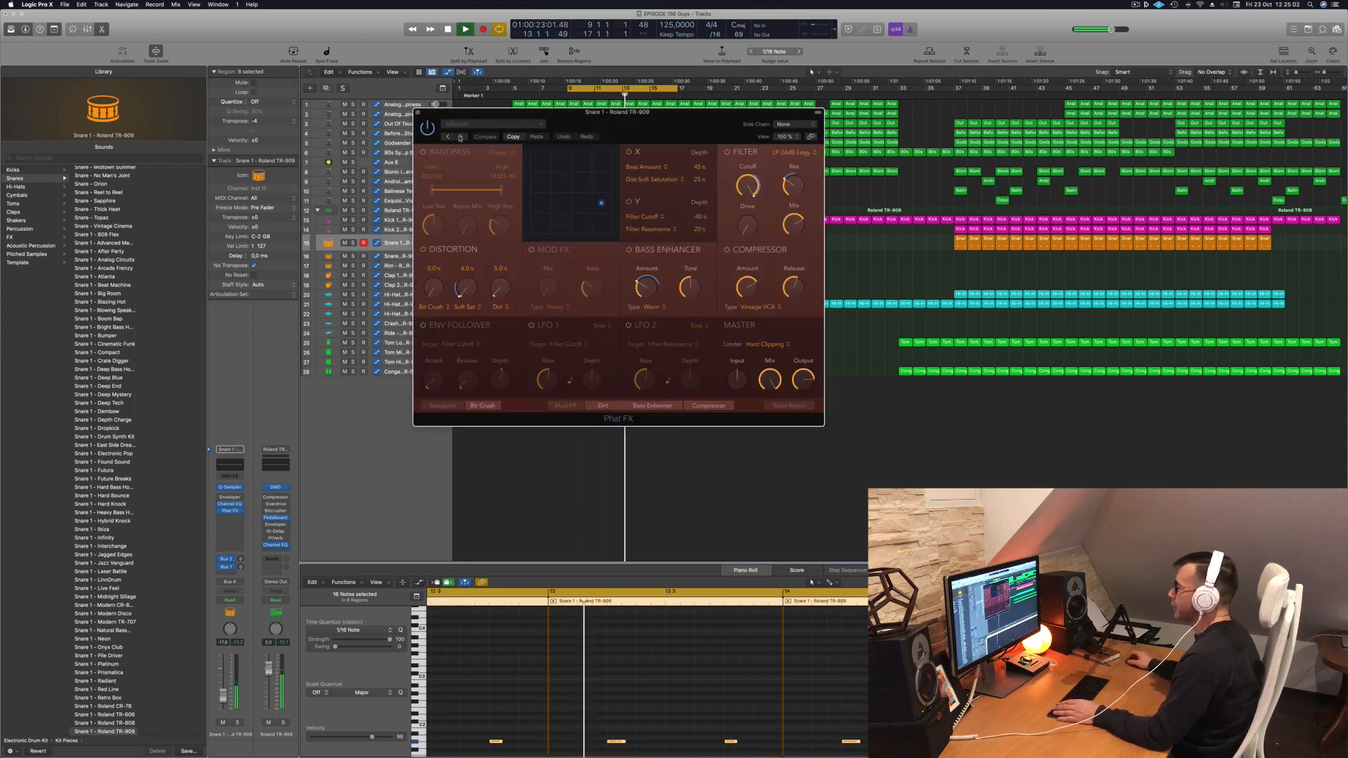
{"action": "left_click", "coordinate": [486, 126]}
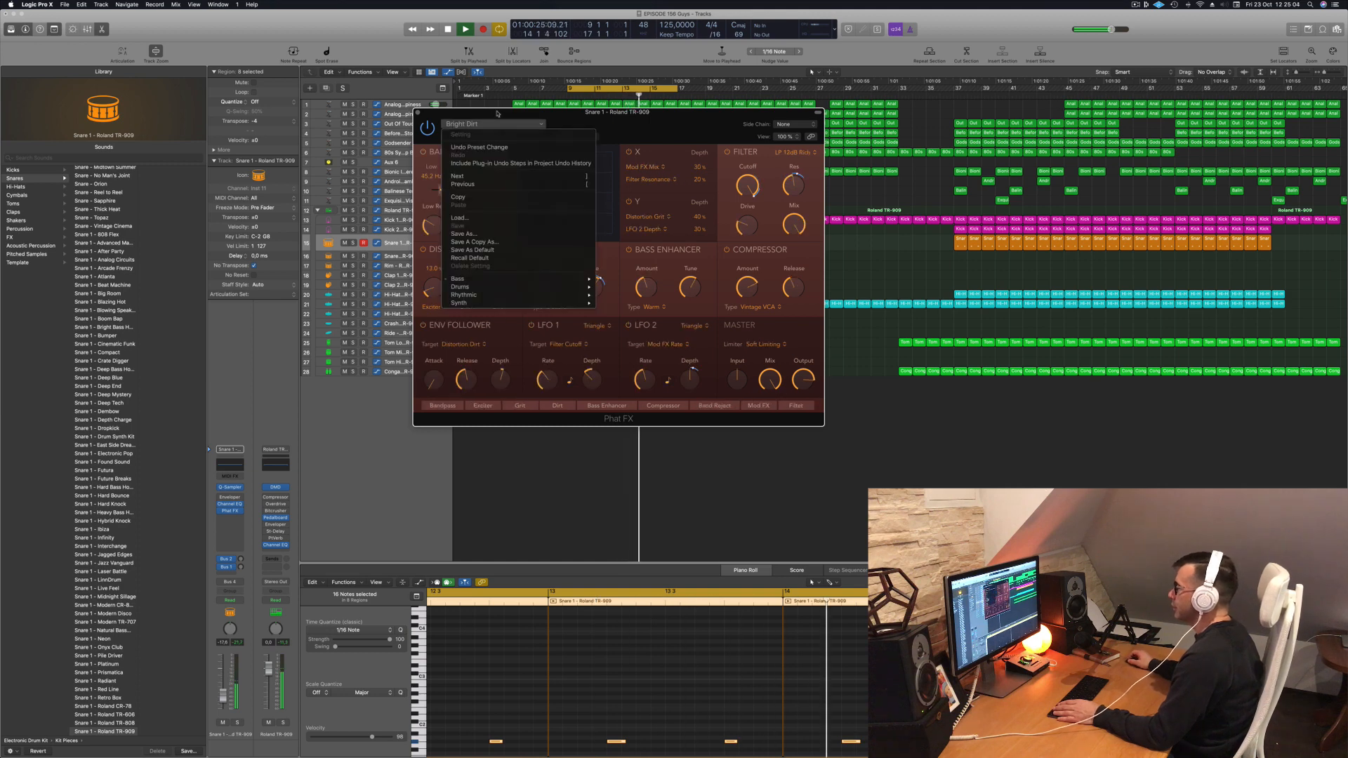
{"action": "mouse_move", "coordinate": [497, 289]}
{"action": "left_click", "coordinate": [623, 285]}
{"action": "left_click_drag", "start_coordinate": [644, 118], "coordinate": [691, 118]}
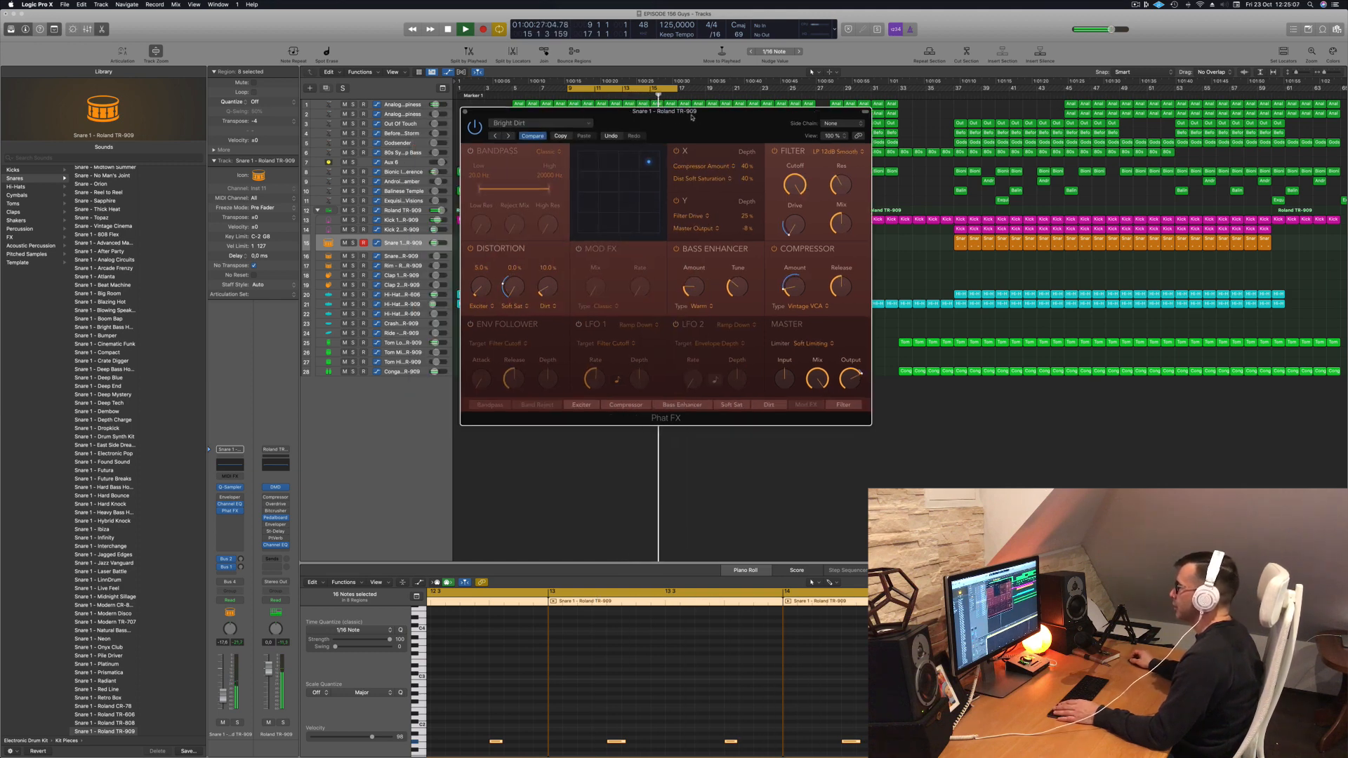
Step: Audition the other Phat FX drum presets on the snare, such as Booster, Crunched and Heavy Crush, through to Parallel Smash
{"action": "left_click", "coordinate": [510, 138]}
{"action": "left_click", "coordinate": [509, 137]}
{"action": "left_click", "coordinate": [509, 138]}
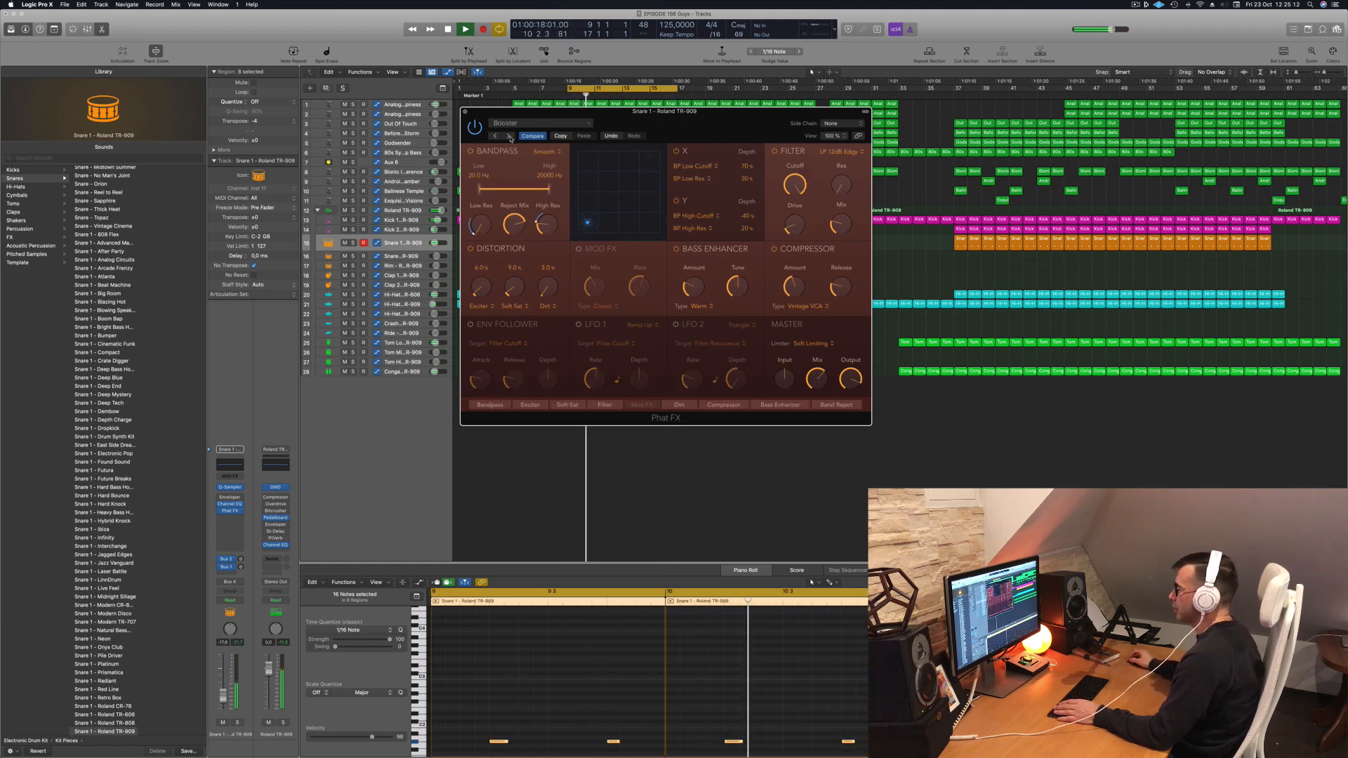
{"action": "left_click", "coordinate": [510, 138]}
{"action": "left_click", "coordinate": [509, 138]}
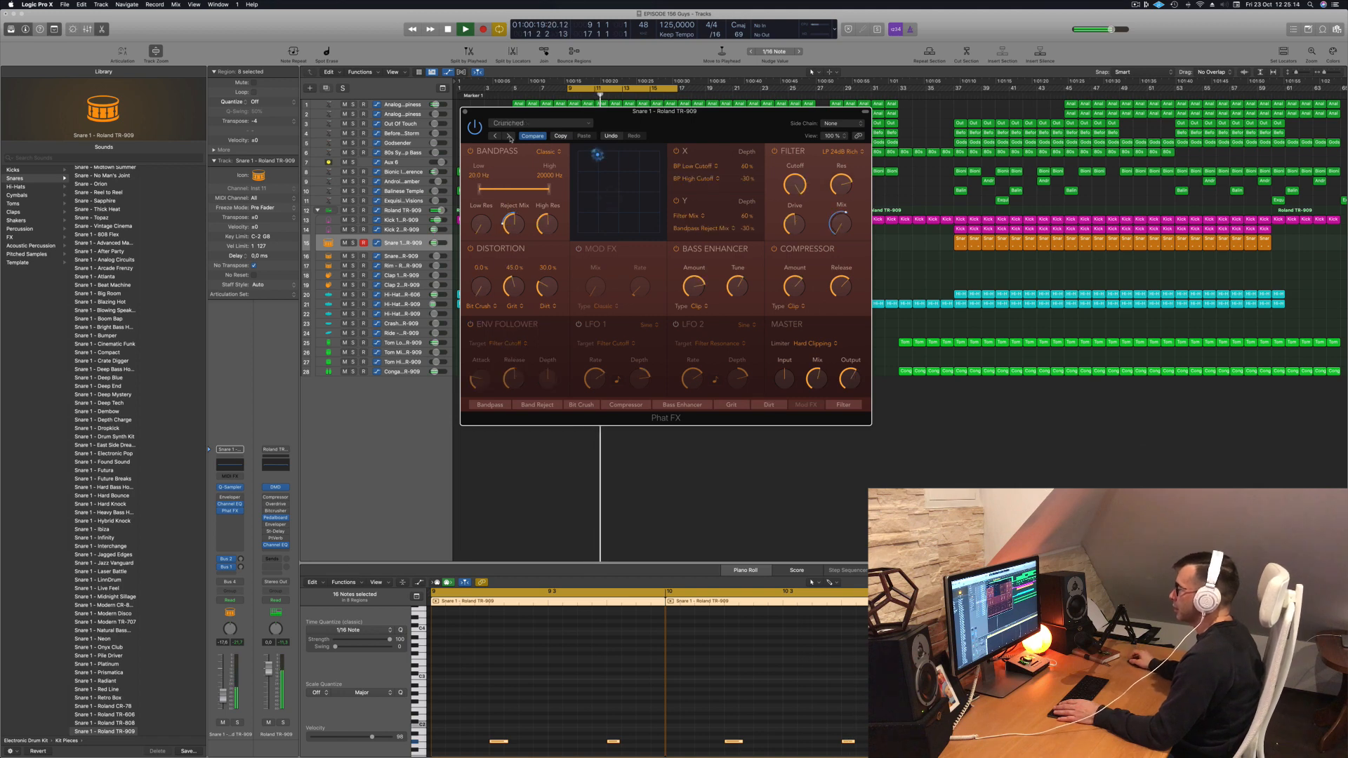
{"action": "left_click", "coordinate": [510, 138]}
{"action": "left_click", "coordinate": [509, 137]}
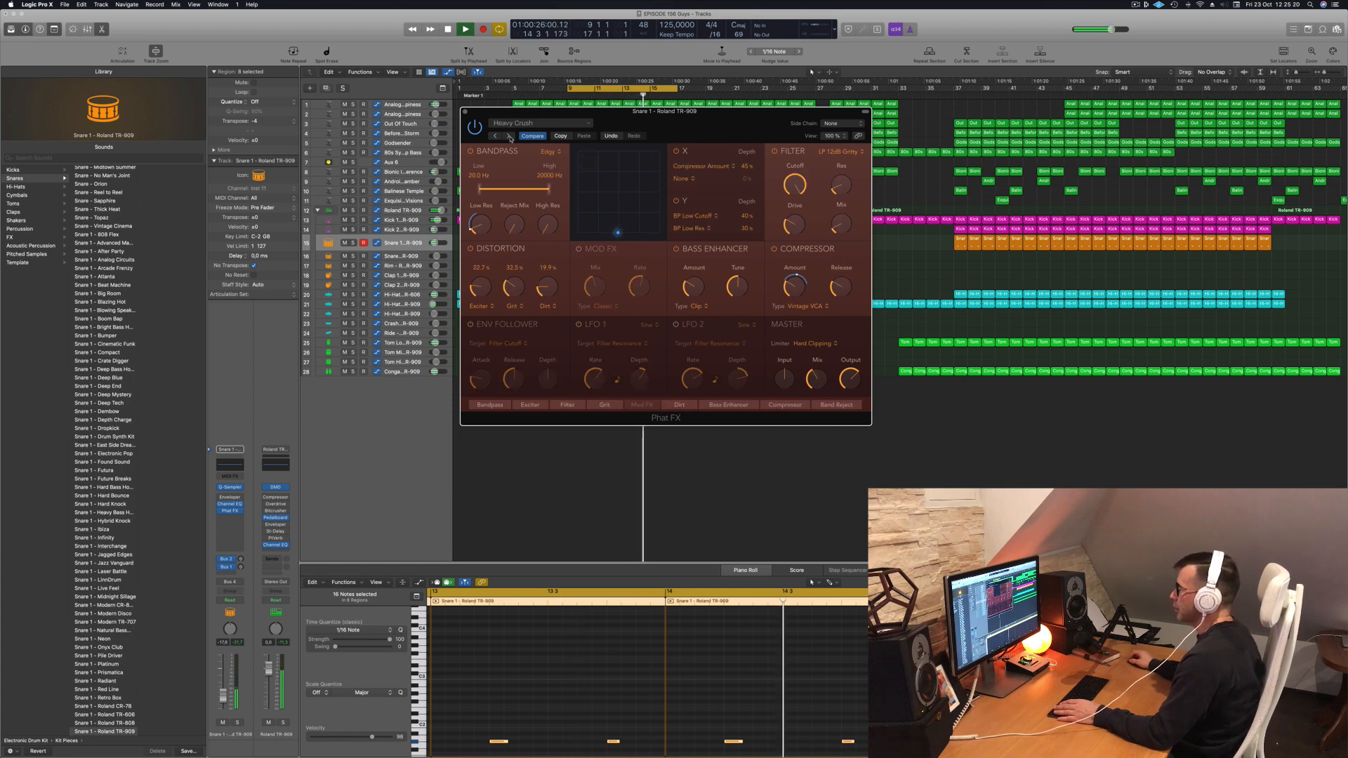
{"action": "left_click", "coordinate": [510, 137]}
{"action": "left_click", "coordinate": [510, 137]}
{"action": "left_click", "coordinate": [510, 137]}
Step: Load the Accentuate drum preset in the snare's Phat FX again, lower the Snare 1 volume and close the plug-in
{"action": "left_click", "coordinate": [539, 124]}
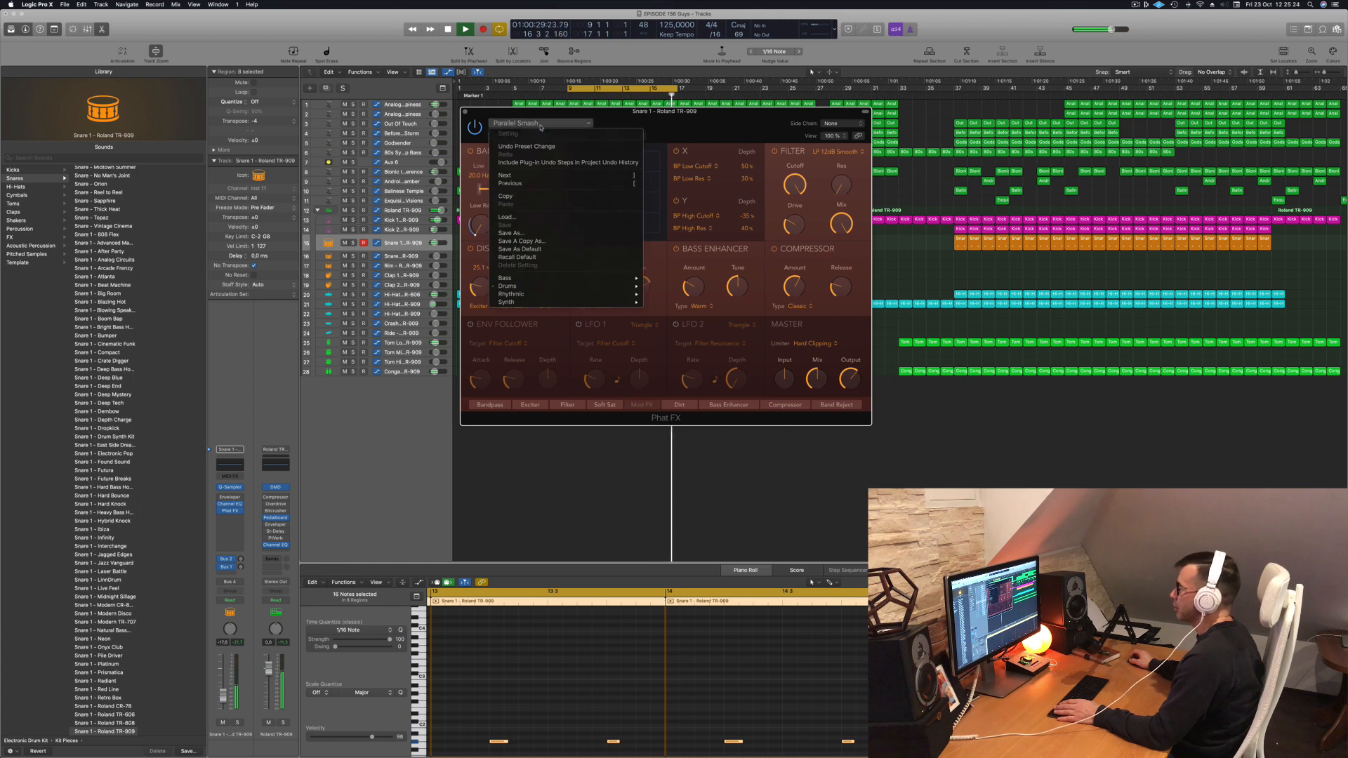
{"action": "mouse_move", "coordinate": [549, 288]}
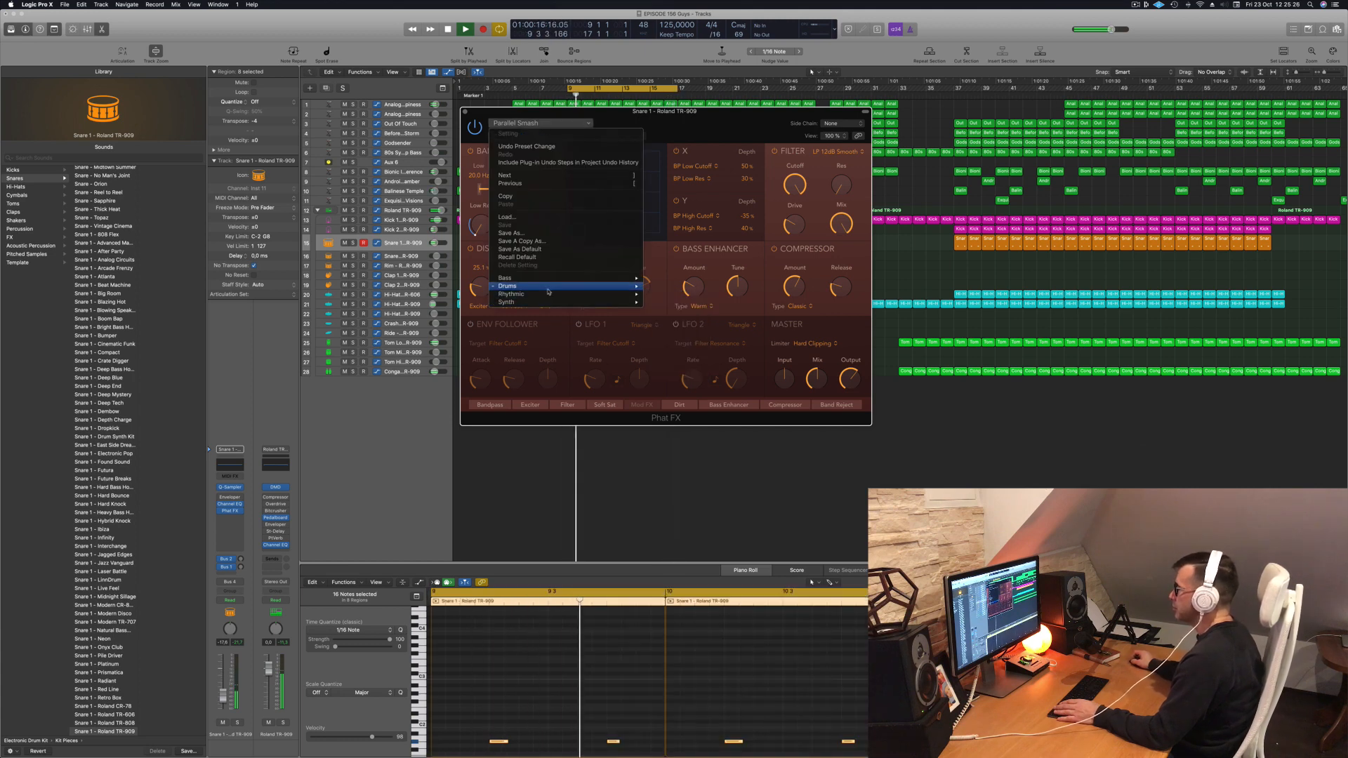
{"action": "left_click", "coordinate": [685, 287]}
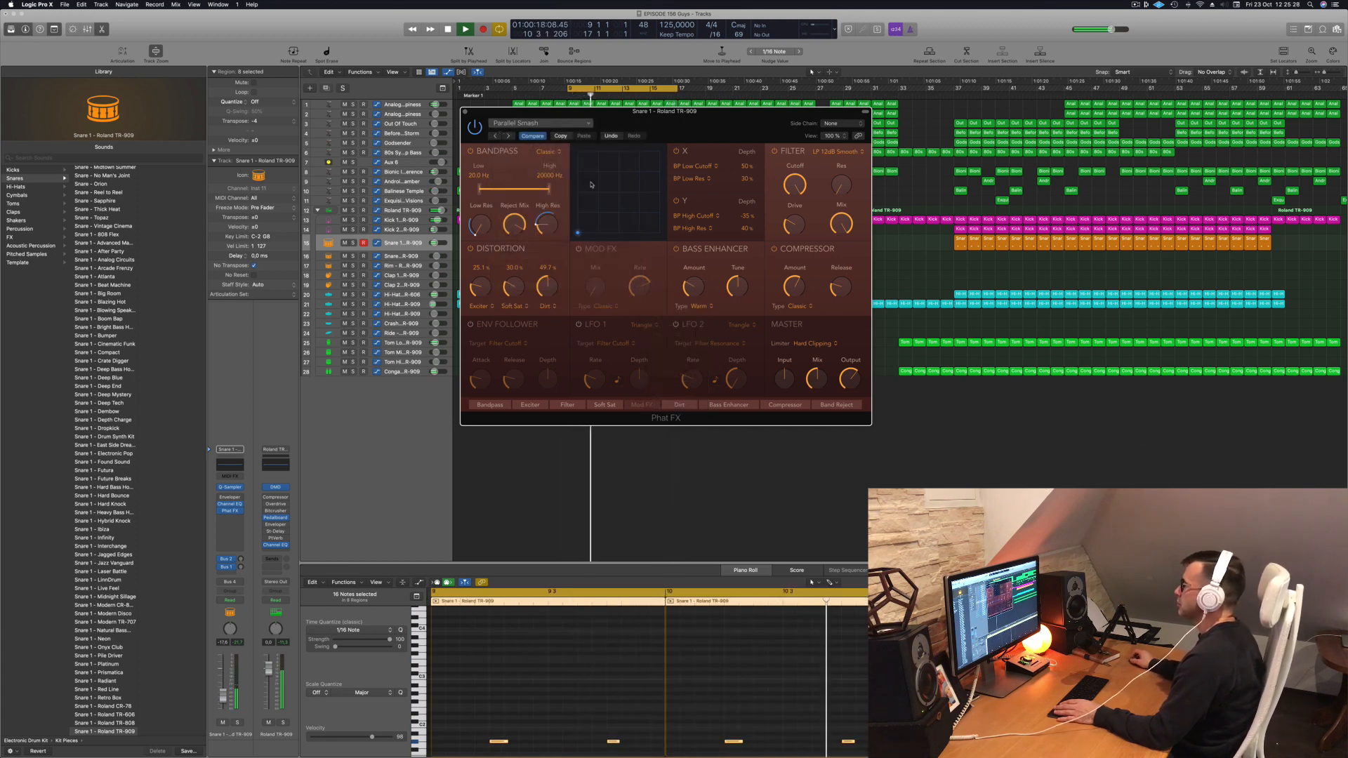
{"action": "left_click_drag", "start_coordinate": [685, 120], "coordinate": [644, 128]}
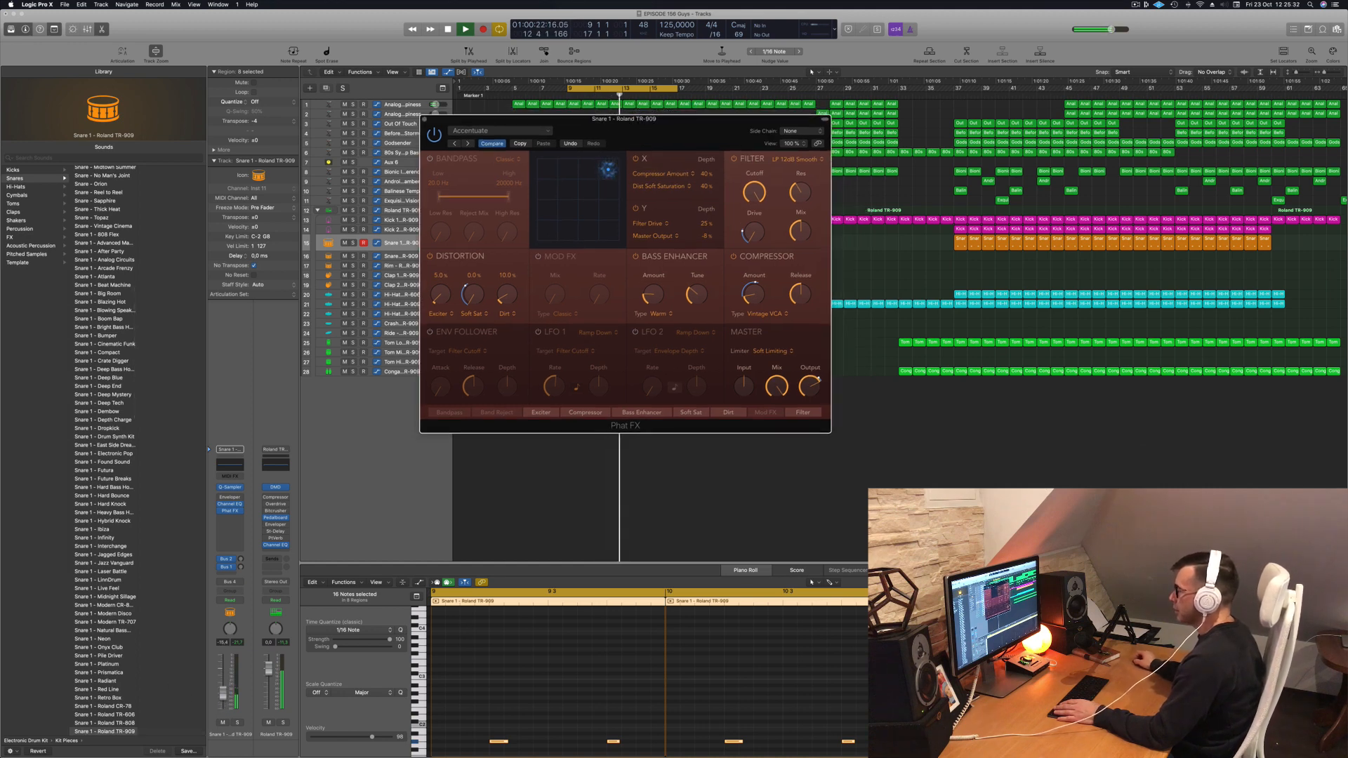
{"action": "left_click_drag", "start_coordinate": [225, 694], "coordinate": [225, 700]}
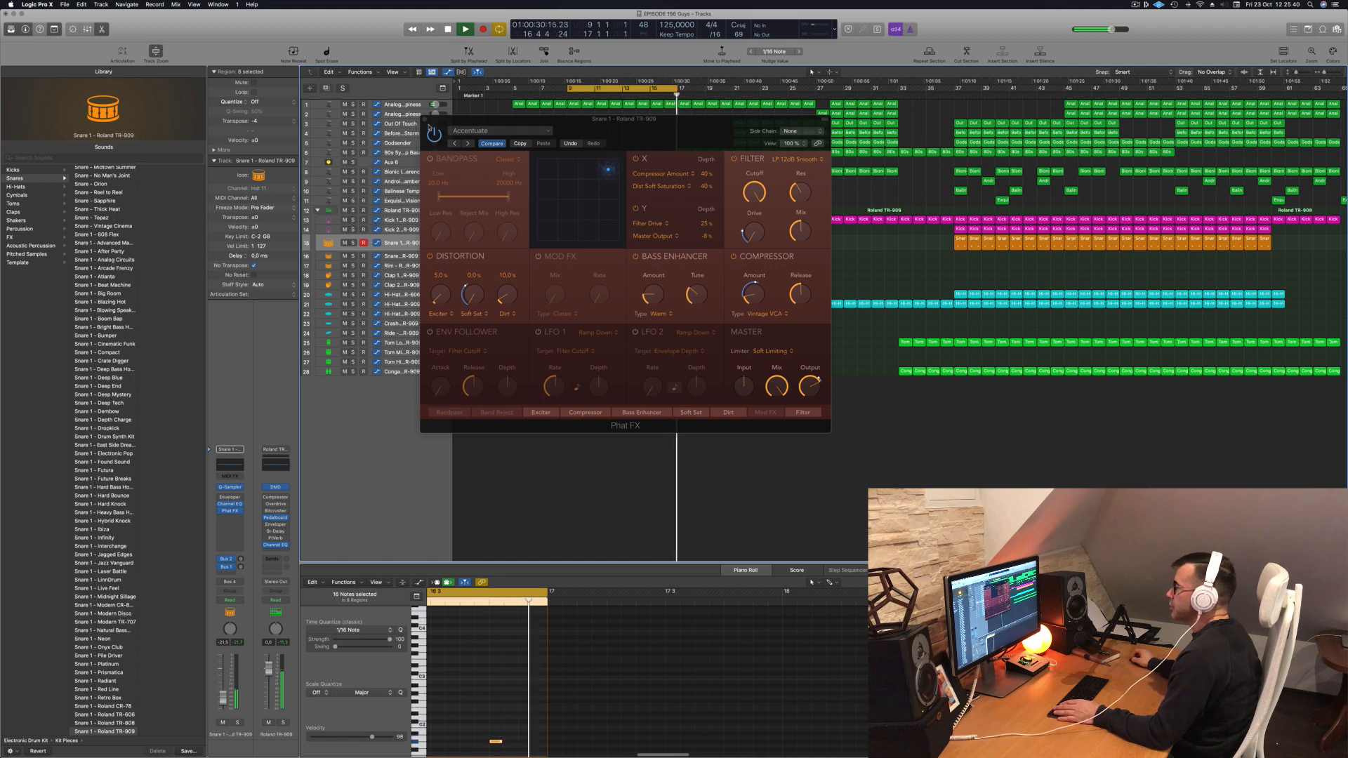
{"action": "left_click", "coordinate": [424, 119]}
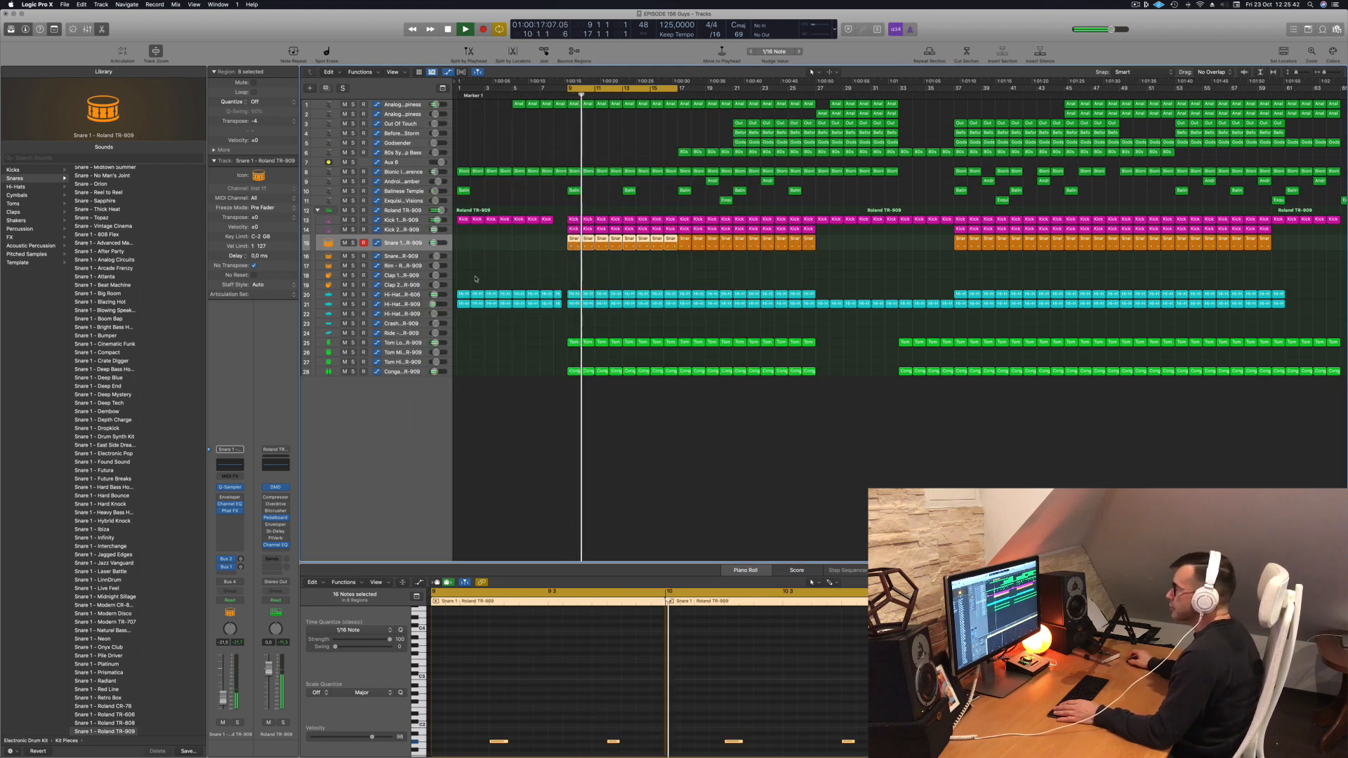
Step: Check the Kick 2 track in solo, restart the loop and raise the track's volume slightly
{"action": "left_click", "coordinate": [353, 235]}
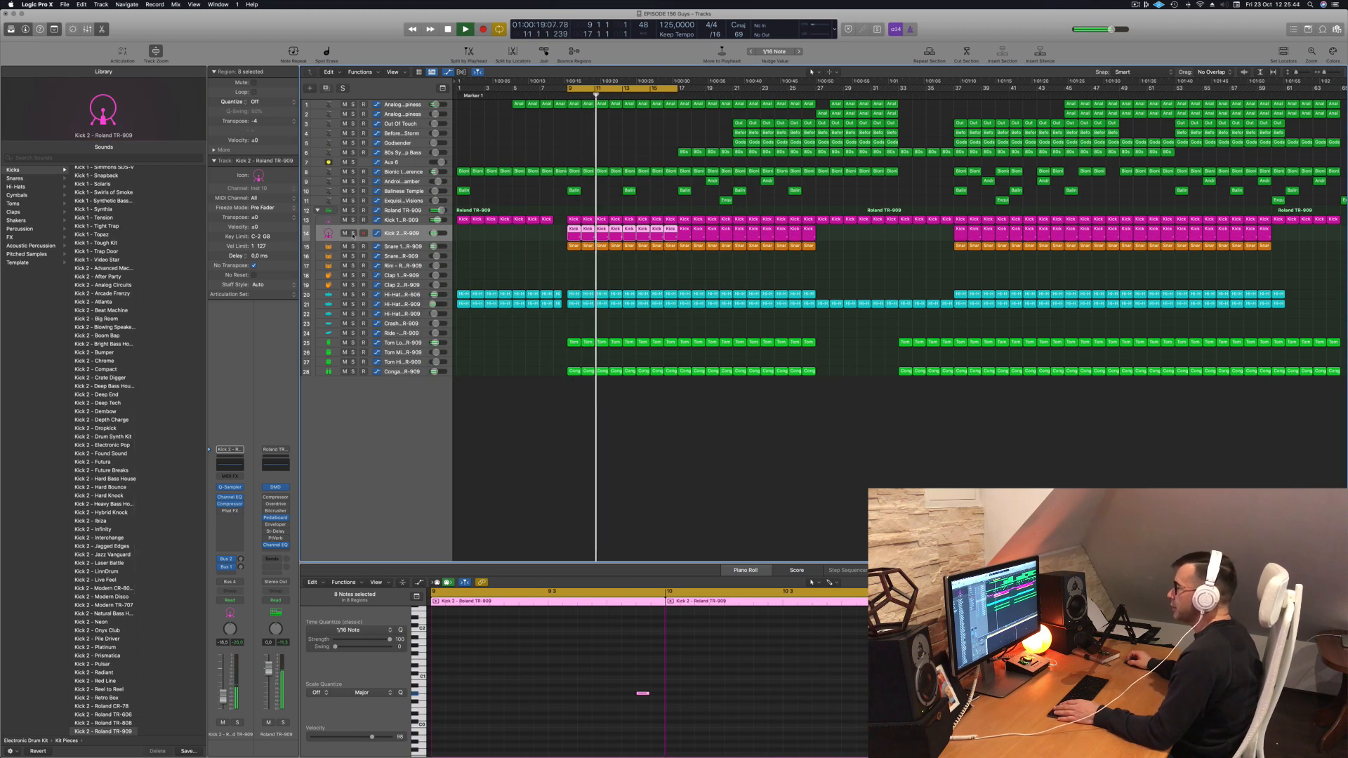
{"action": "left_click", "coordinate": [353, 234]}
{"action": "left_click", "coordinate": [353, 234]}
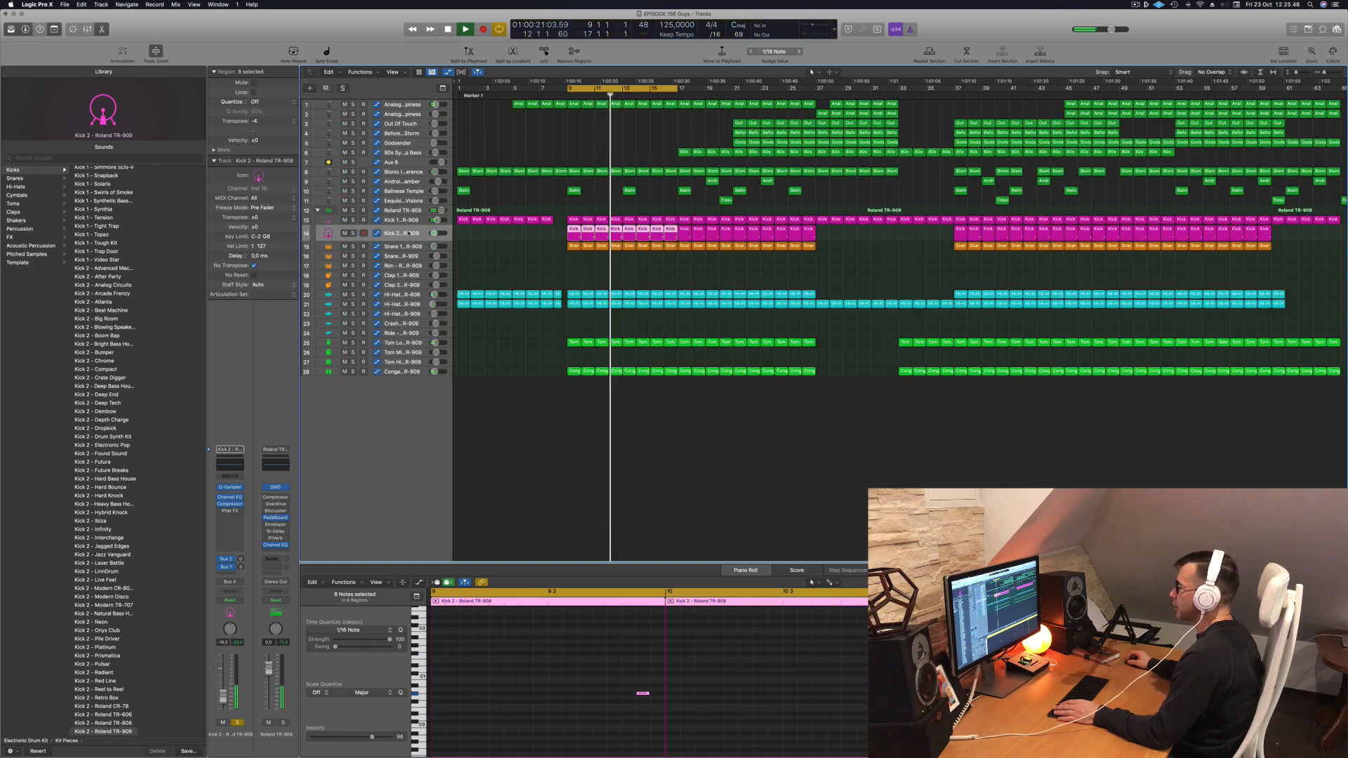
{"action": "key", "text": "space"}
{"action": "key", "text": "space"}
{"action": "left_click_drag", "start_coordinate": [223, 696], "coordinate": [226, 694]}
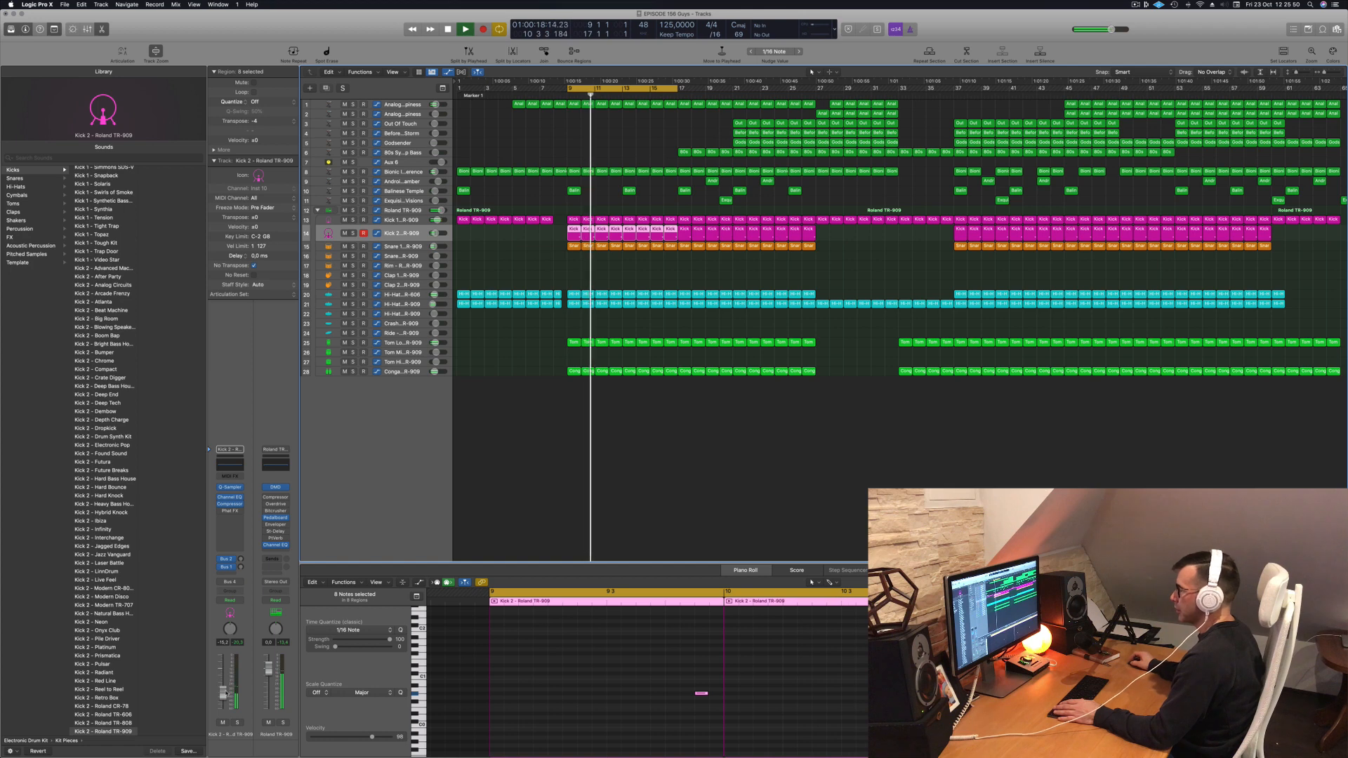
Step: Add a 112 Hz, 24 dB/Oct low cut in the Kick 2 track's Channel EQ, rebalance the track's volume and close the EQ
{"action": "left_click", "coordinate": [233, 467]}
{"action": "left_click_drag", "start_coordinate": [561, 226], "coordinate": [620, 217]}
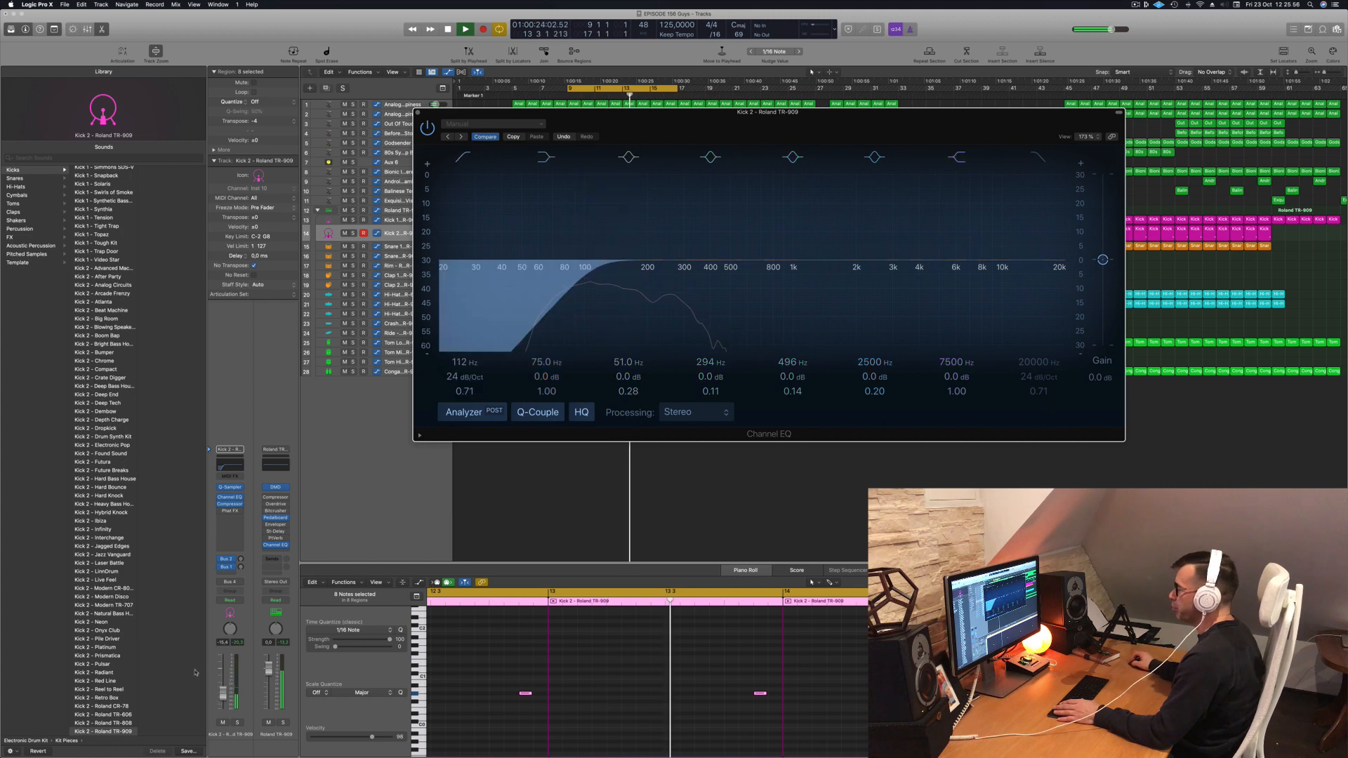
{"action": "left_click_drag", "start_coordinate": [224, 693], "coordinate": [223, 688]}
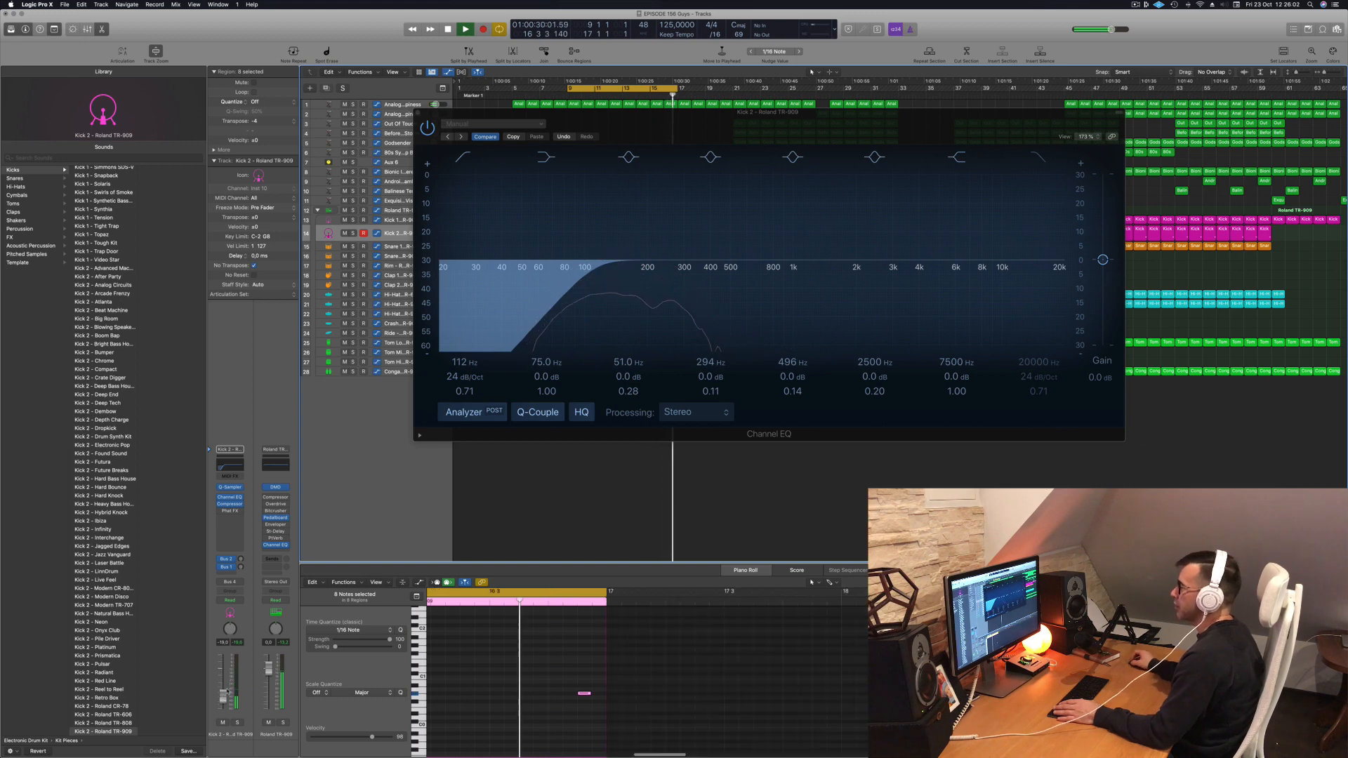
{"action": "left_click", "coordinate": [417, 112]}
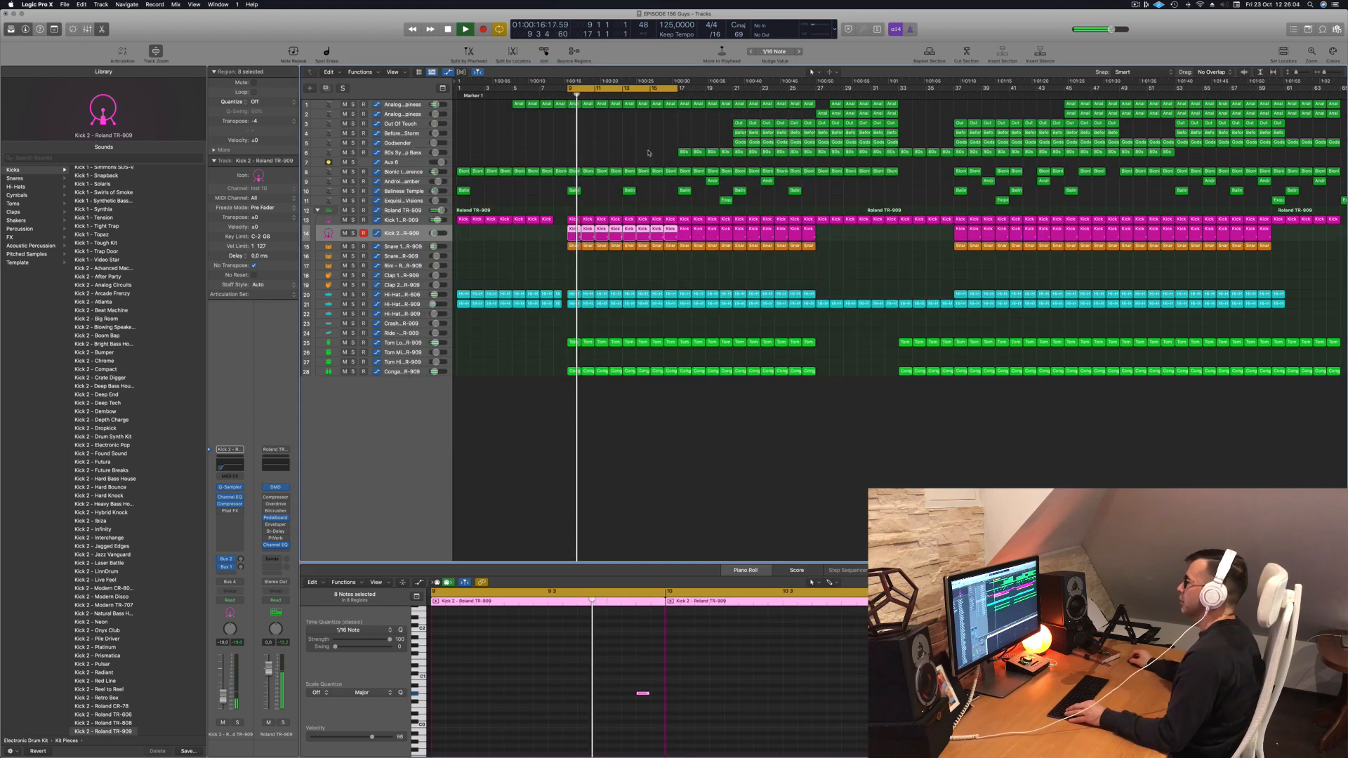
Step: Stop playback and move the cycle range to bars 21 to 27
{"action": "scroll", "coordinate": [646, 153], "scroll_direction": "left", "scroll_amount": 1}
{"action": "left_click", "coordinate": [406, 104]}
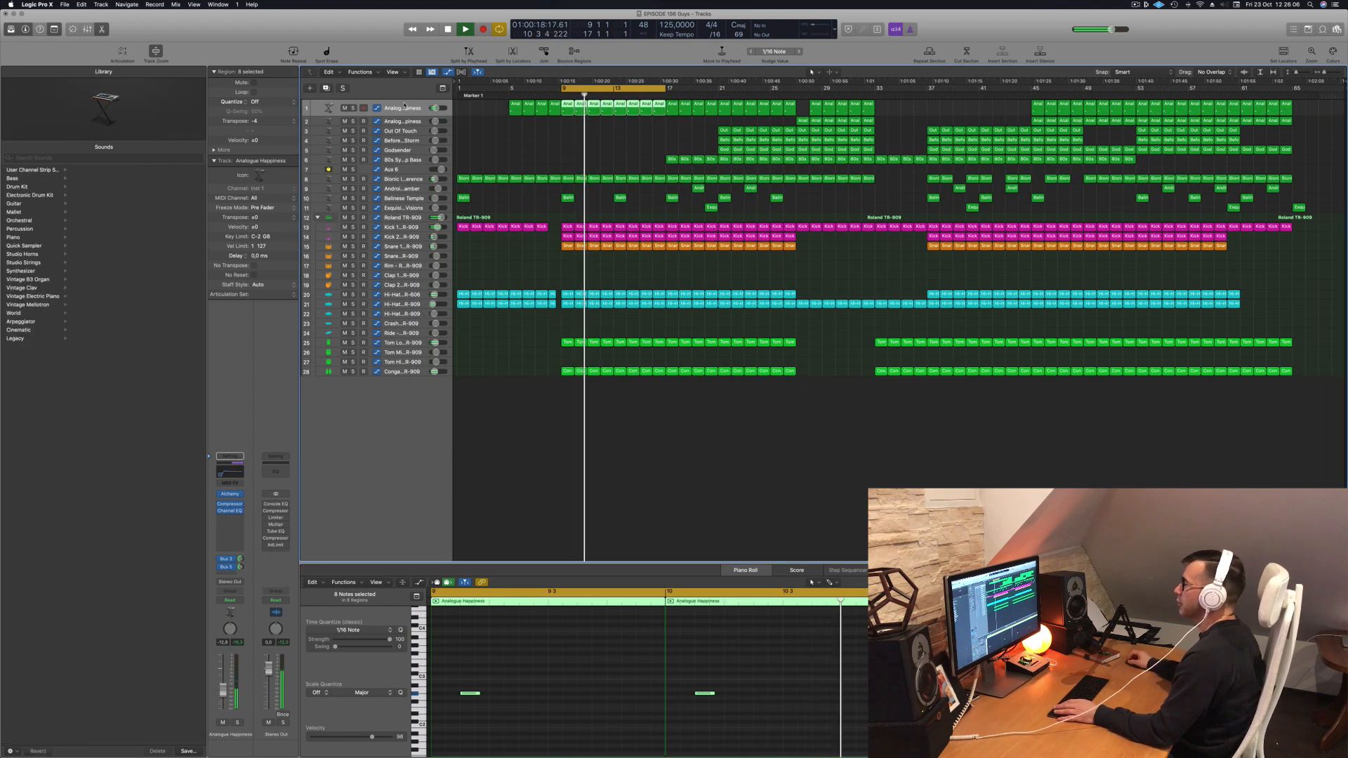
{"action": "key", "text": "space"}
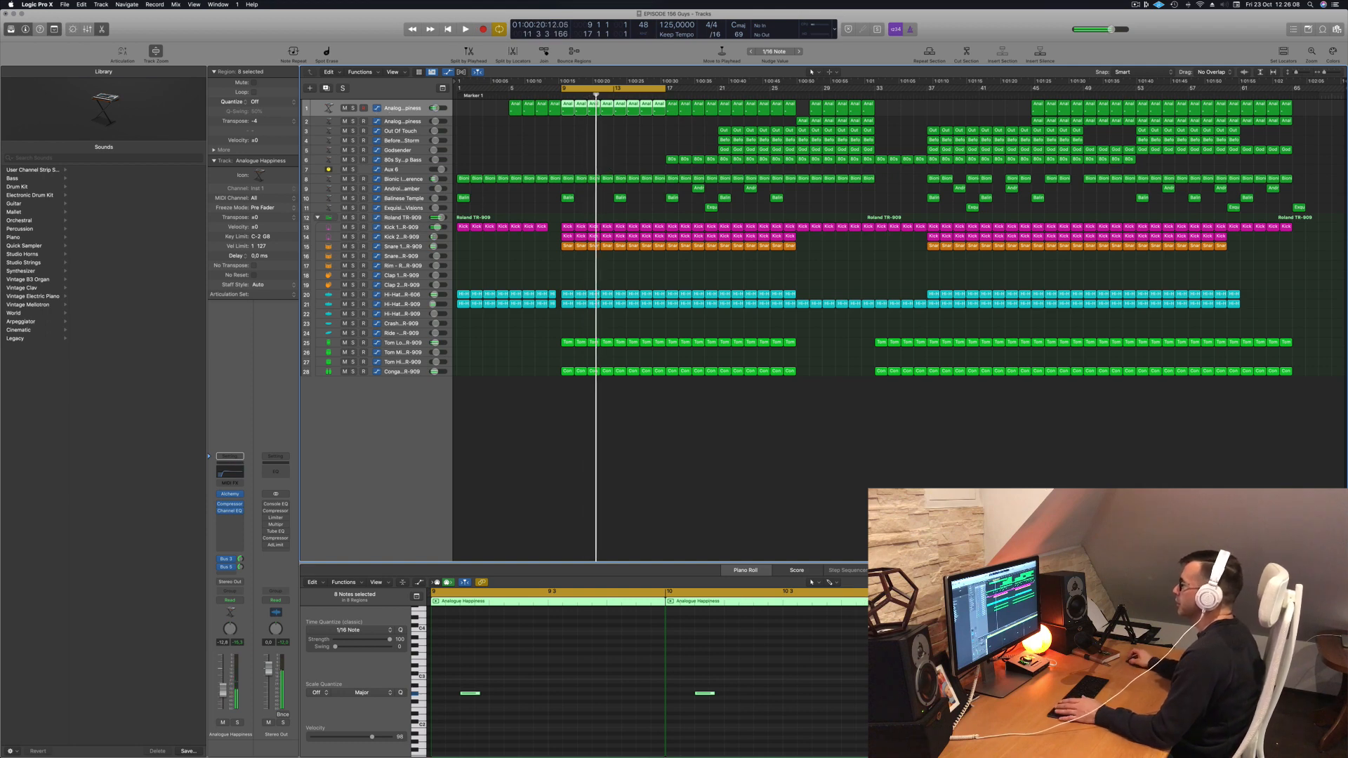
{"action": "left_click_drag", "start_coordinate": [603, 90], "coordinate": [718, 89]}
{"action": "left_click", "coordinate": [625, 150]}
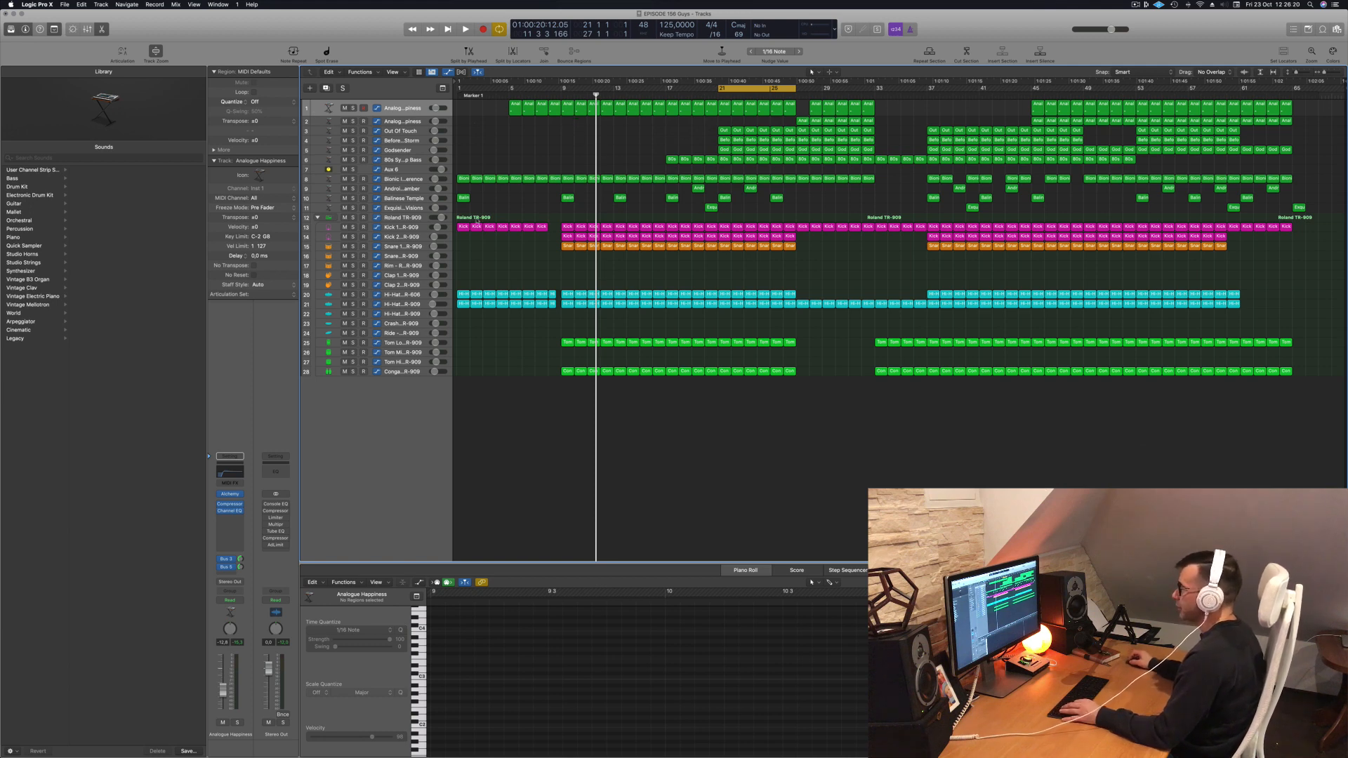
Step: Solo the Roland TR-909 drum stack, start the new loop and briefly toggle solo on the first Analogue Happiness track
{"action": "left_click", "coordinate": [353, 218]}
{"action": "key", "text": "space"}
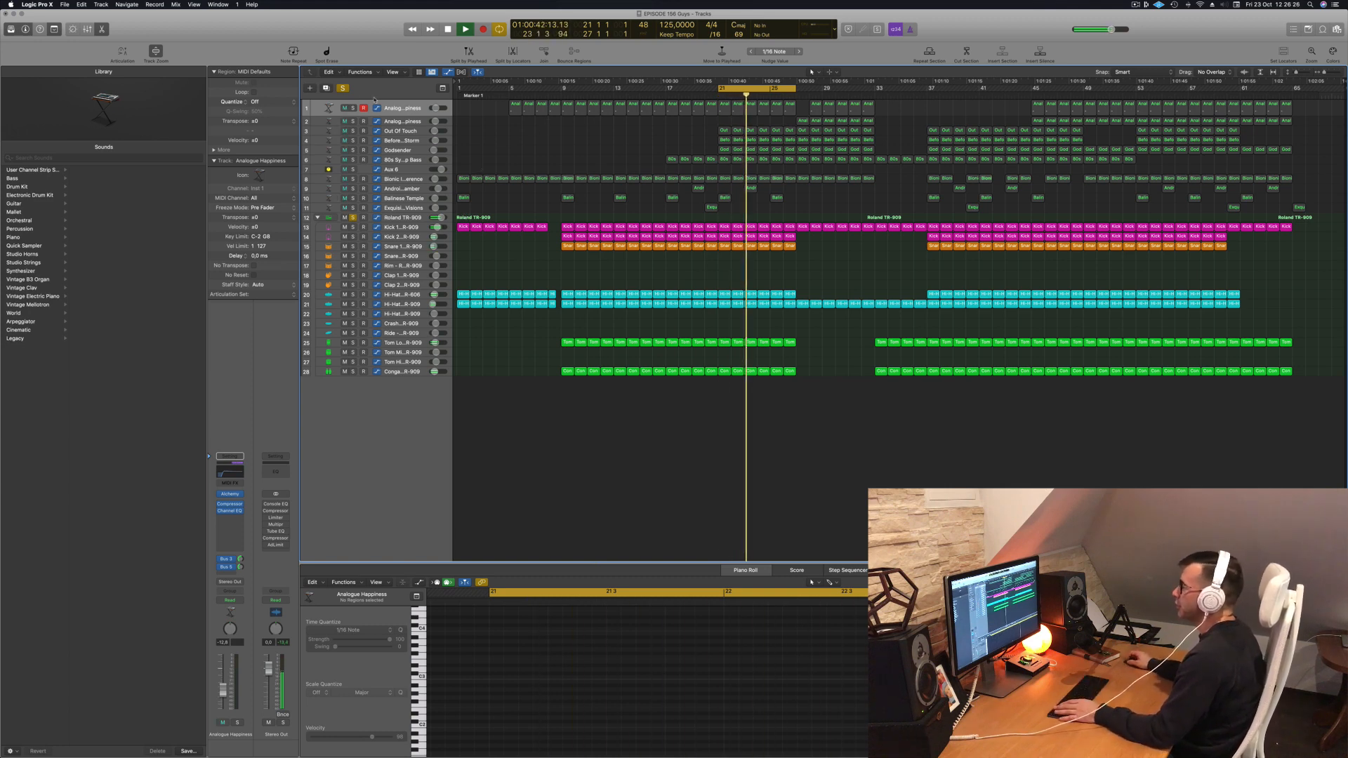
{"action": "left_click", "coordinate": [403, 106]}
{"action": "left_click", "coordinate": [353, 108]}
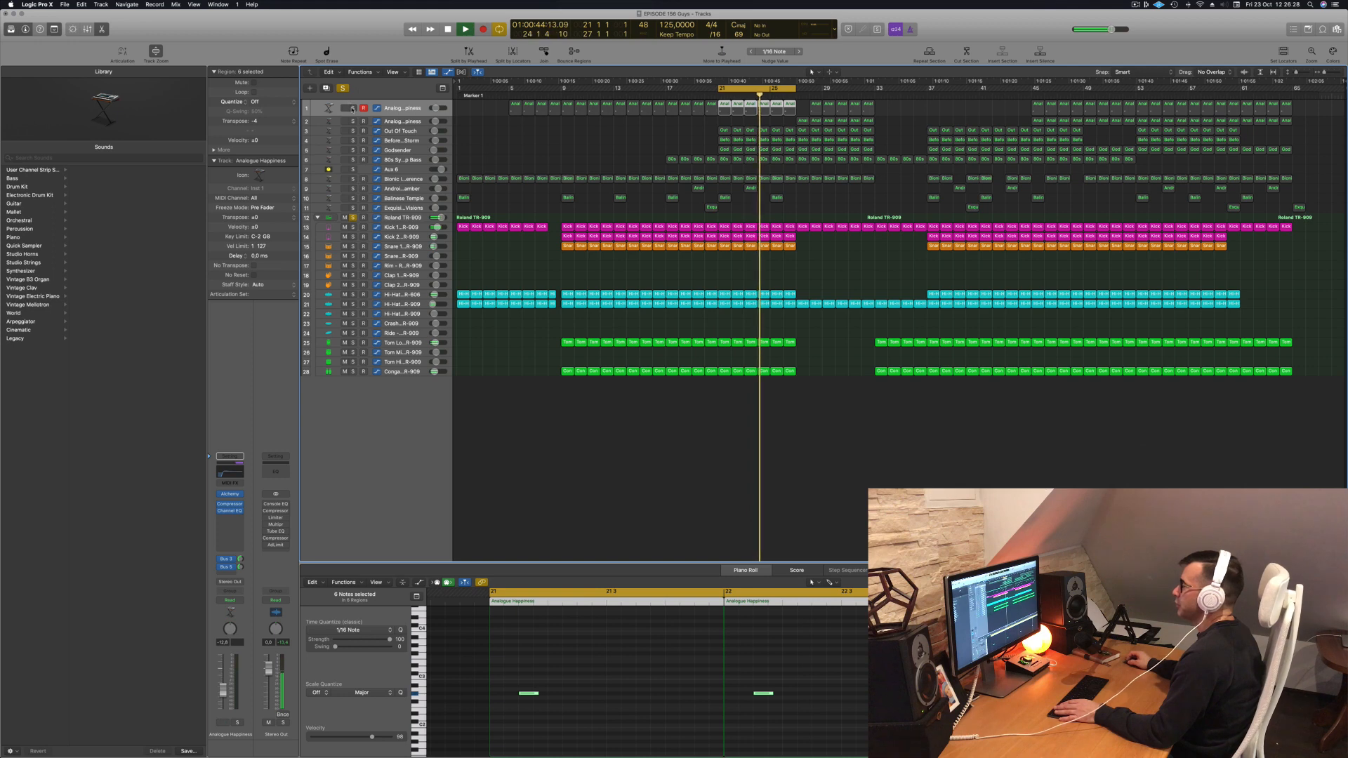
{"action": "left_click", "coordinate": [353, 108]}
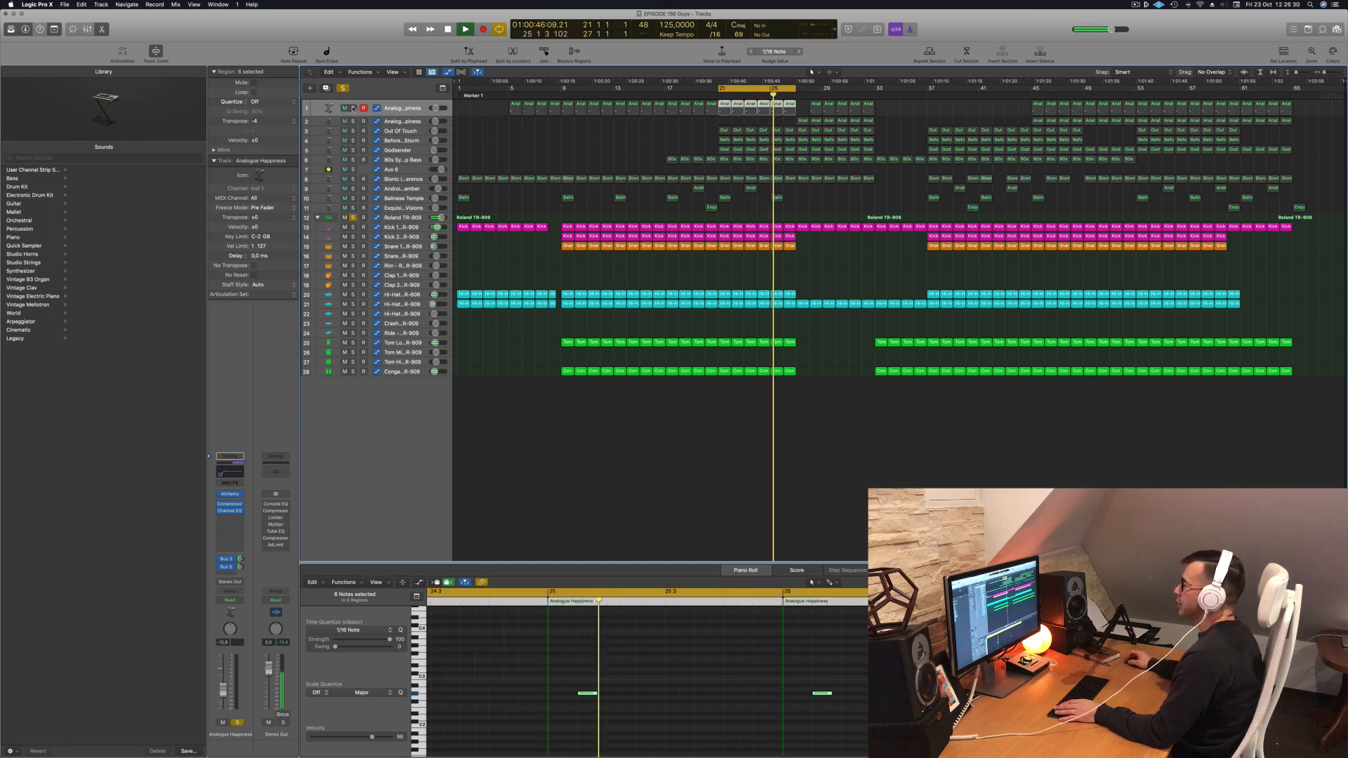
Step: Solo the 80s Synth Pop Bass track together with the drum stack
{"action": "left_click", "coordinate": [427, 180]}
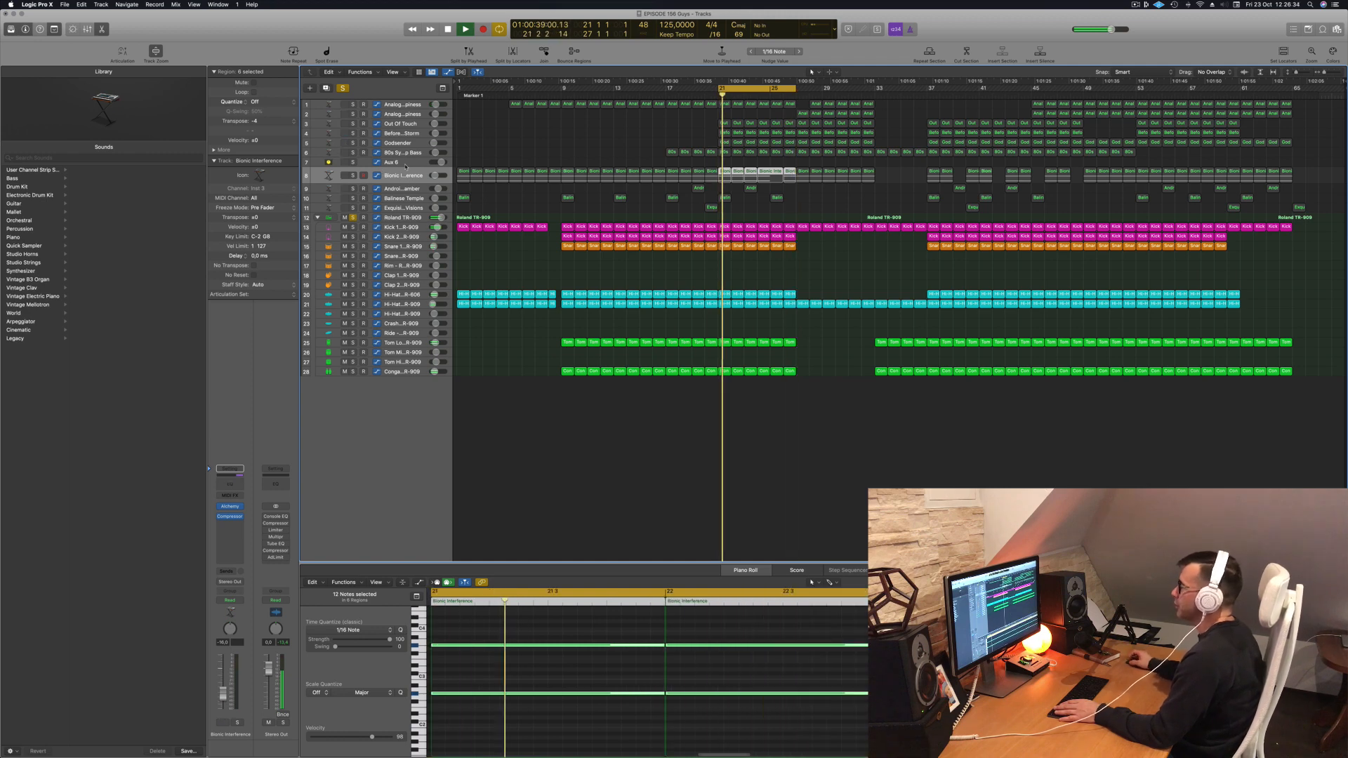
{"action": "left_click", "coordinate": [409, 150]}
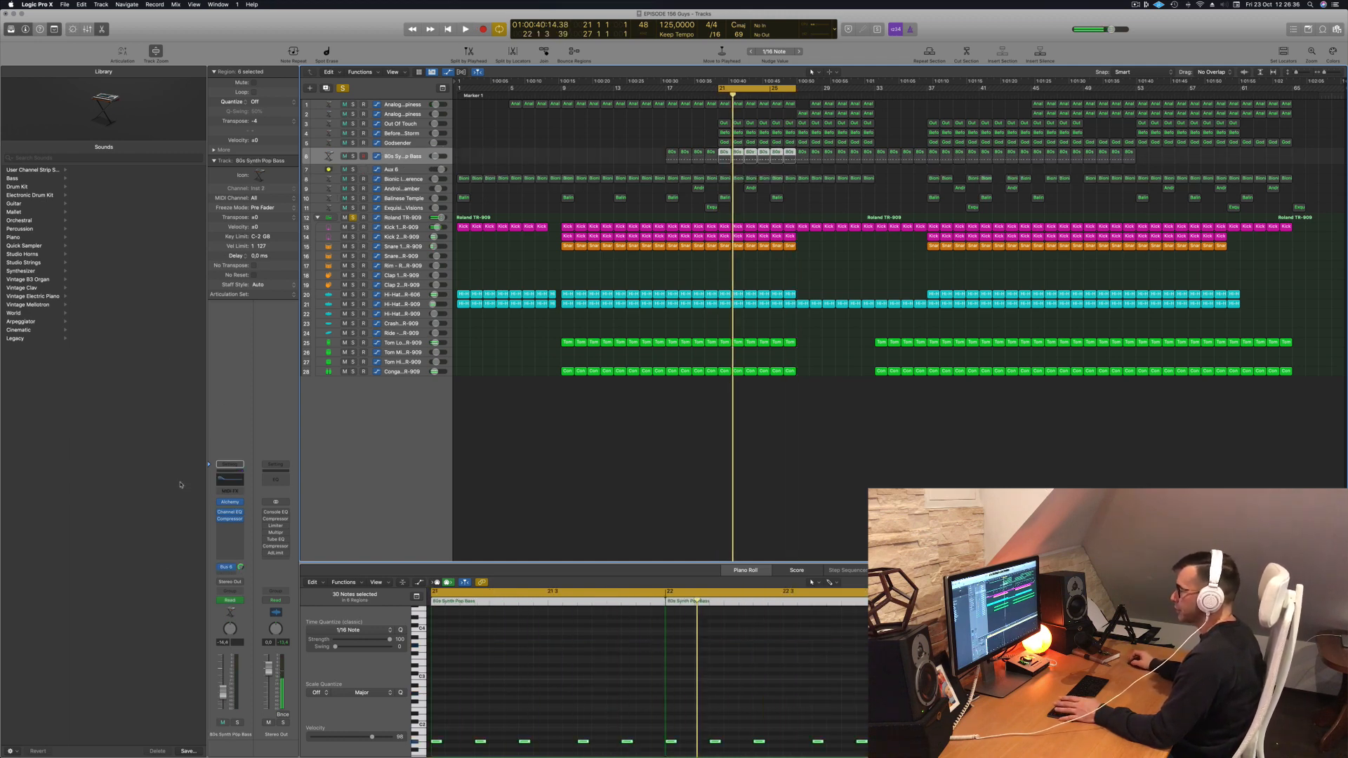
{"action": "left_click", "coordinate": [238, 723]}
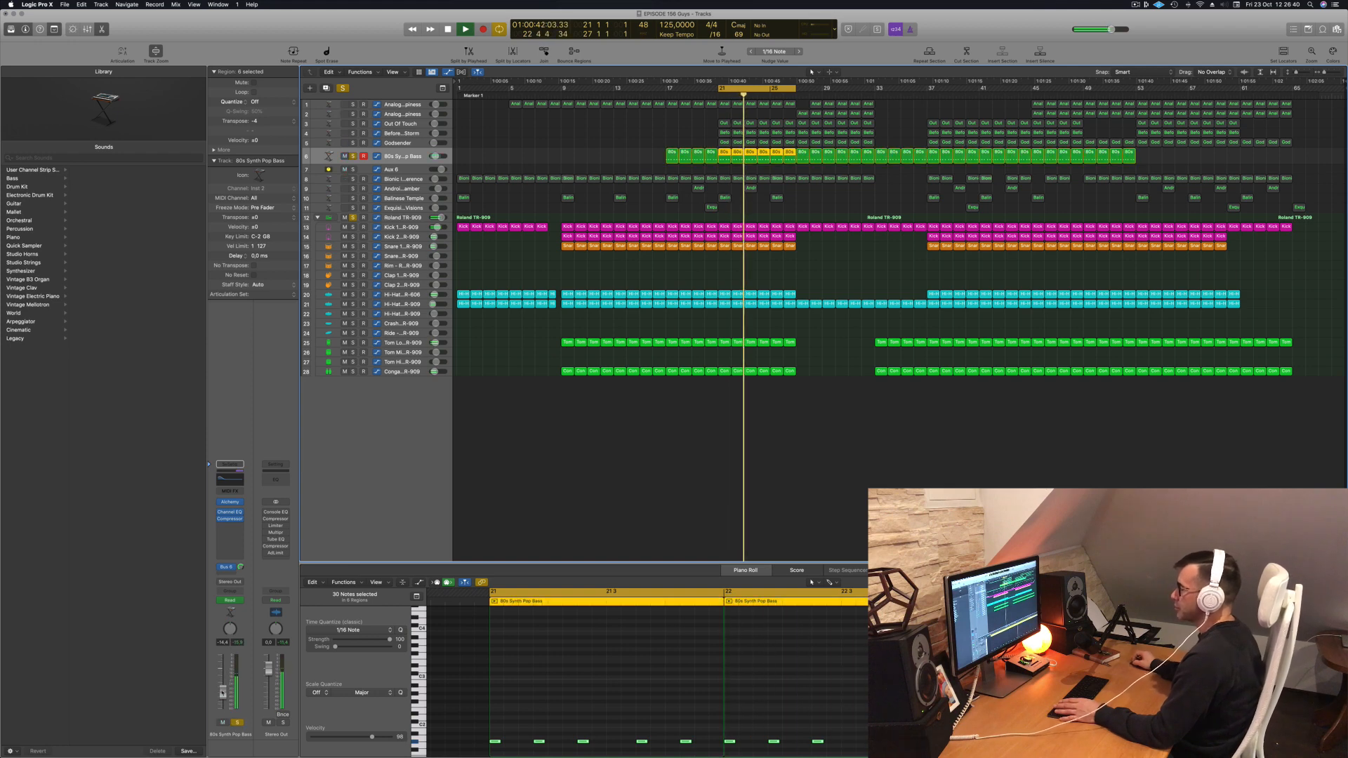
Step: Reduce the 80s Synth Pop Bass low-shelf boost to +3.3 dB at 76 Hz in the Channel EQ, then close it
{"action": "left_click", "coordinate": [231, 480]}
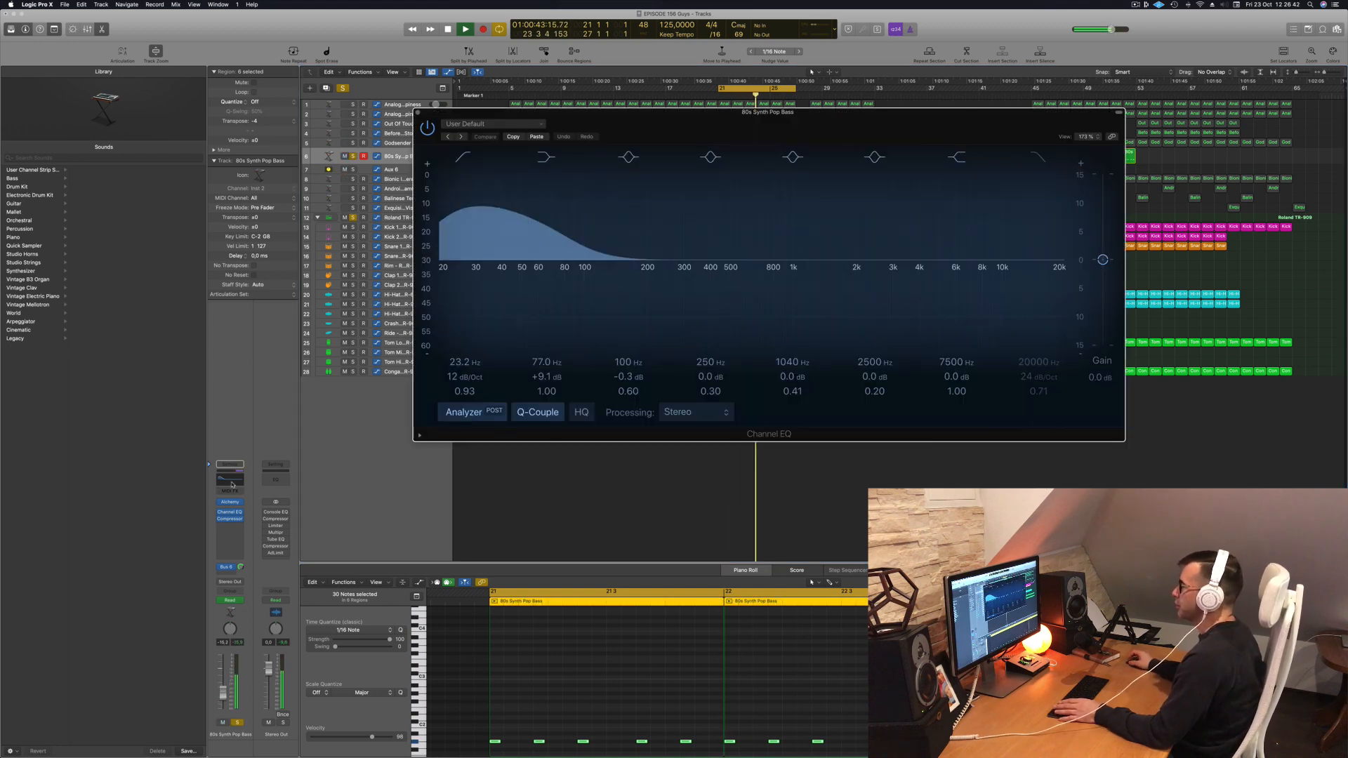
{"action": "left_click", "coordinate": [559, 239]}
{"action": "left_click_drag", "start_coordinate": [560, 247], "coordinate": [559, 277]}
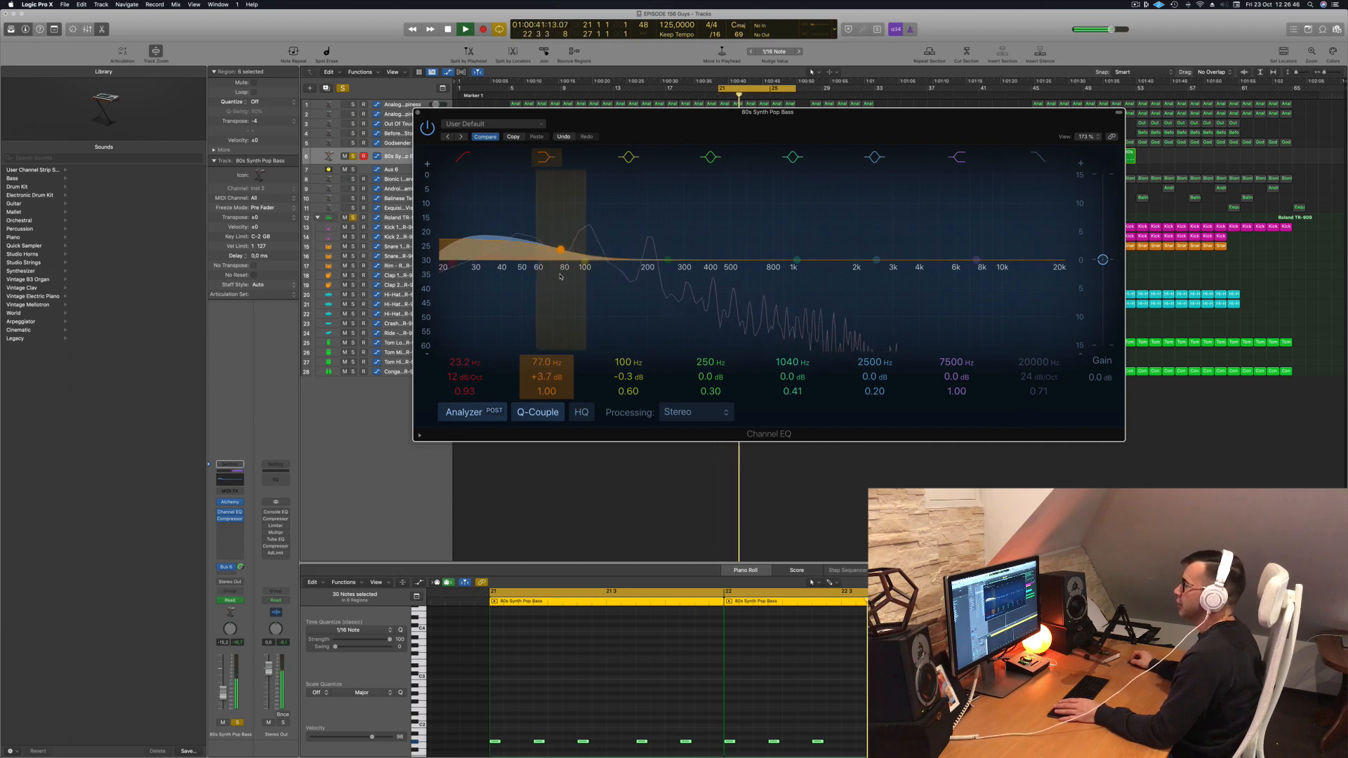
{"action": "left_click_drag", "start_coordinate": [594, 123], "coordinate": [635, 172]}
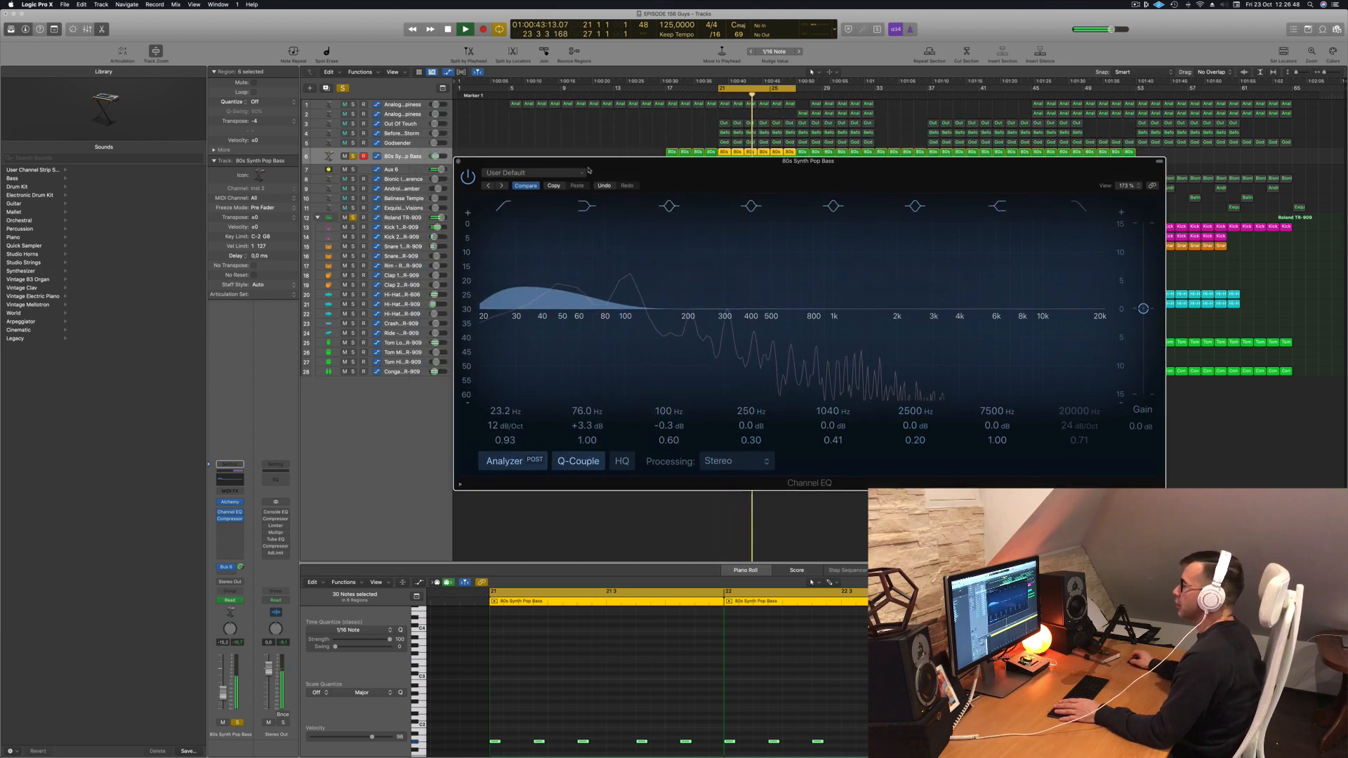
{"action": "left_click", "coordinate": [458, 162]}
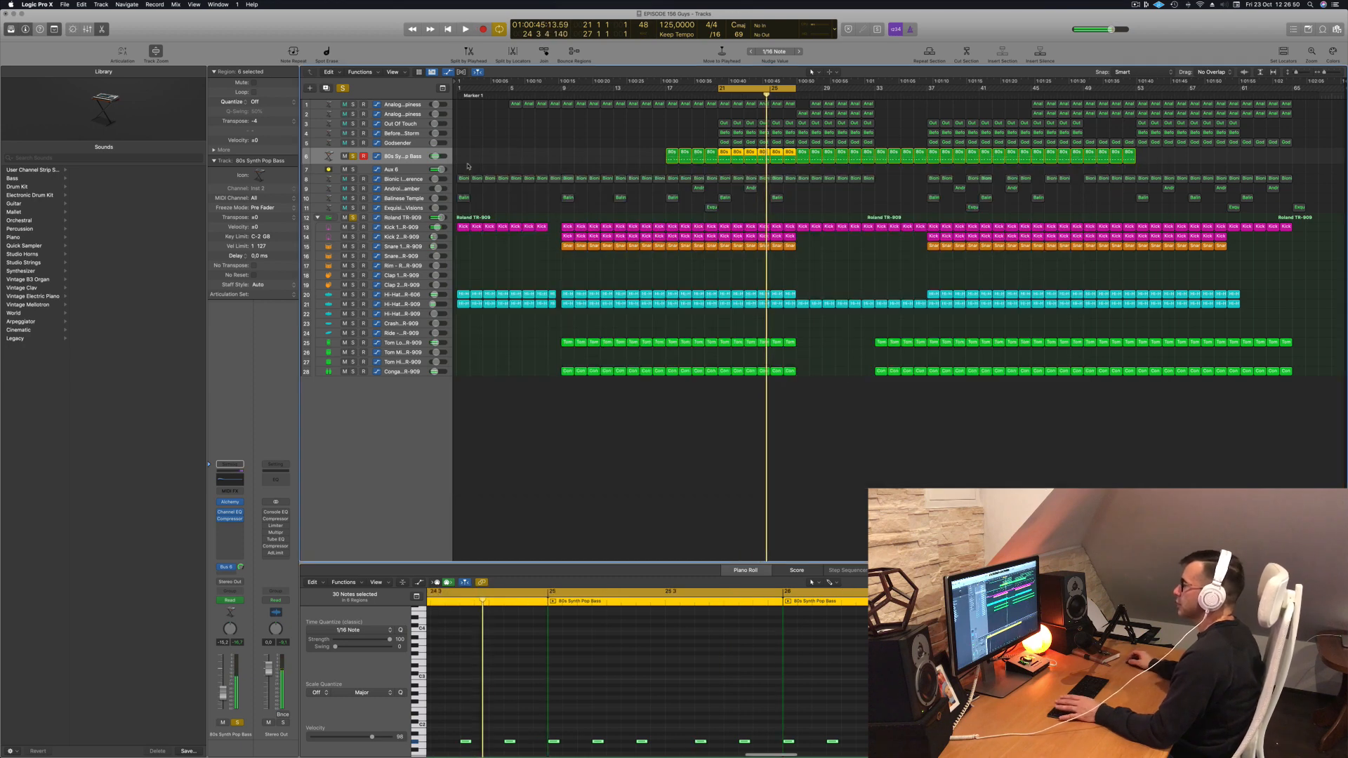
Step: Check the Aux 6 automation during playback, and raise the 80s Synth Pop Bass low-shelf boost to +5.3 dB at 80 Hz
{"action": "left_click", "coordinate": [398, 171]}
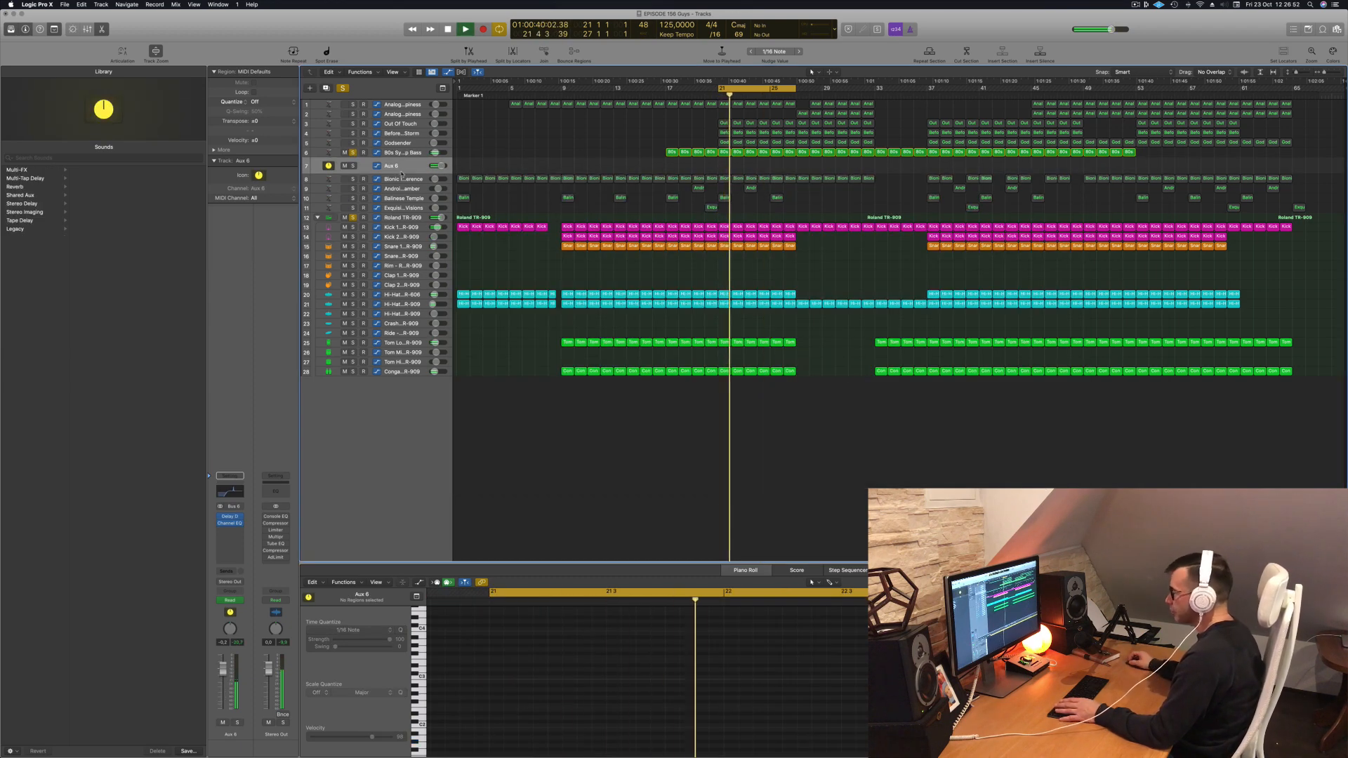
{"action": "left_click_drag", "start_coordinate": [402, 174], "coordinate": [403, 212]}
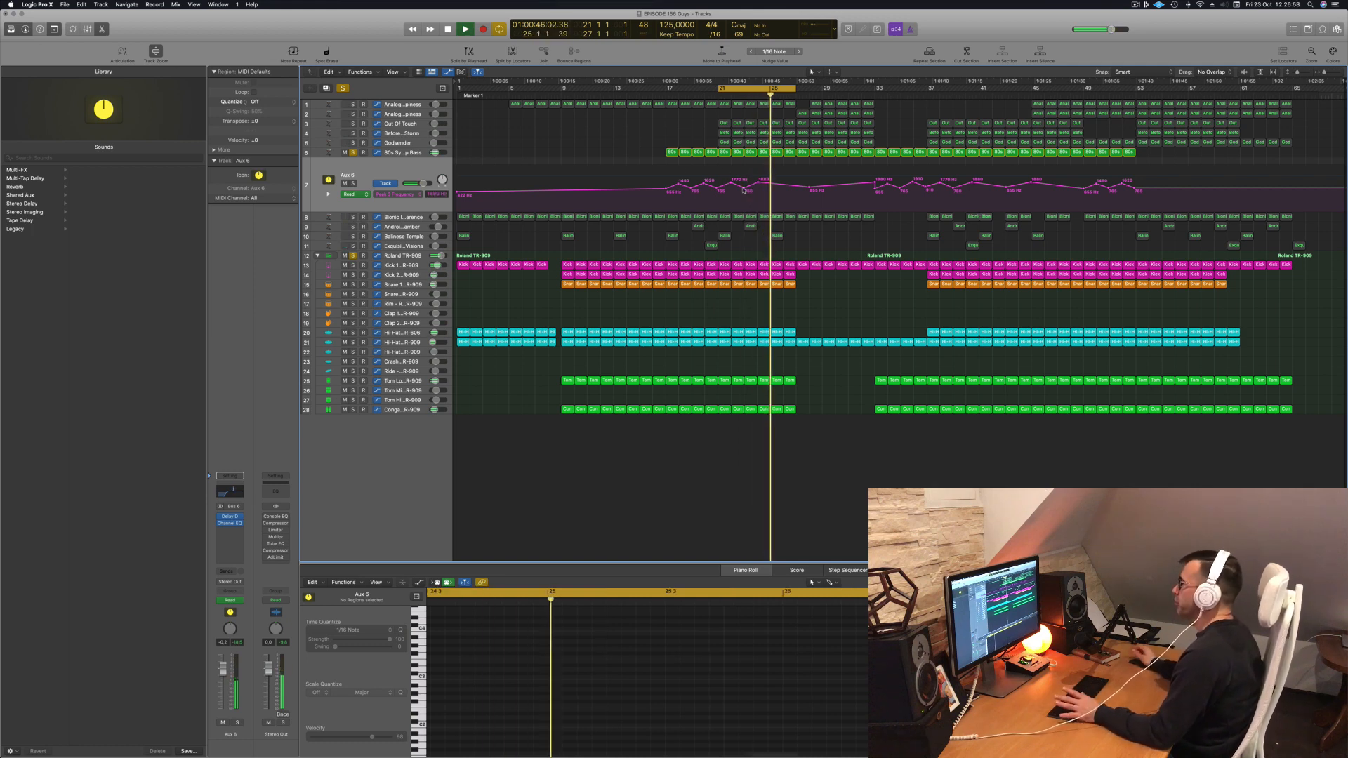
{"action": "left_click", "coordinate": [402, 153]}
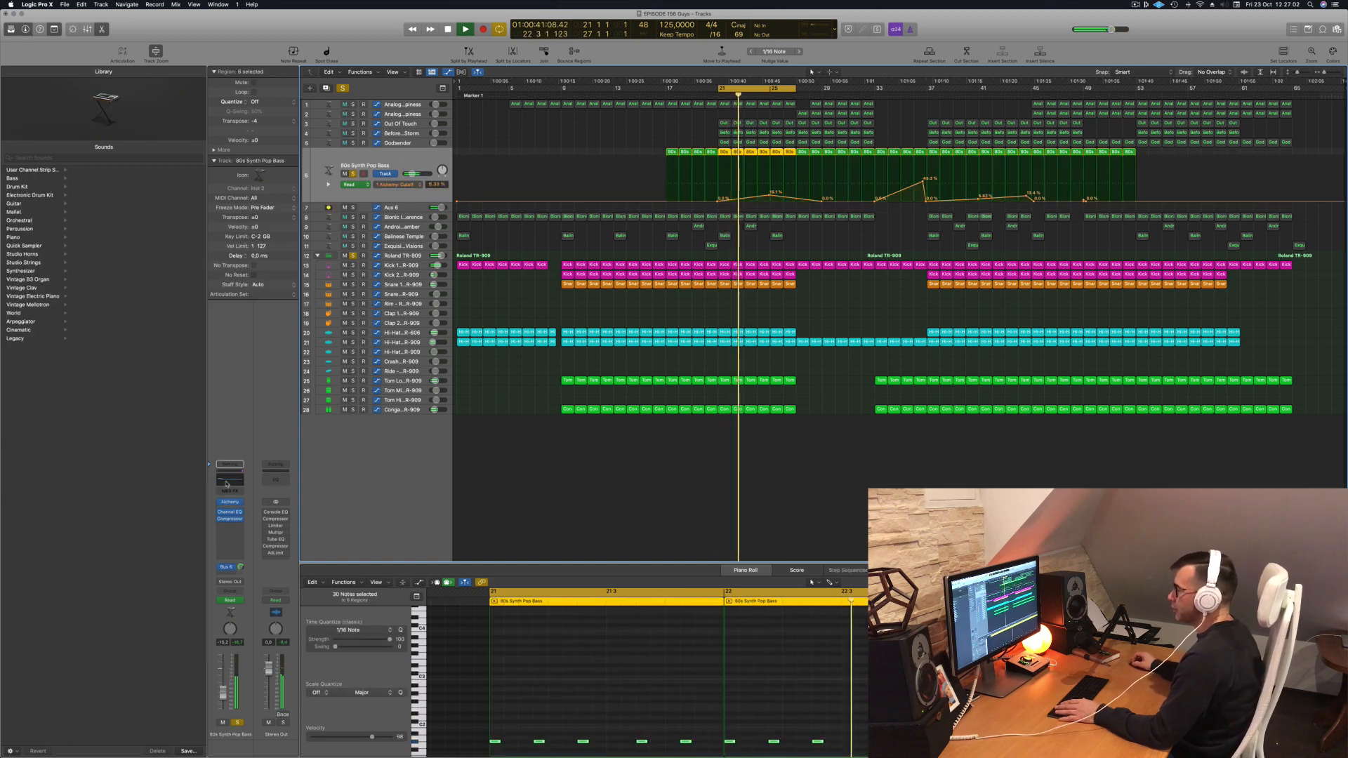
{"action": "left_click", "coordinate": [228, 482]}
{"action": "mouse_move", "coordinate": [568, 300]}
{"action": "left_mouse_down"}
{"action": "mouse_move", "coordinate": [575, 276]}
{"action": "mouse_move", "coordinate": [596, 281]}
{"action": "mouse_move", "coordinate": [573, 285]}
{"action": "left_mouse_up"}
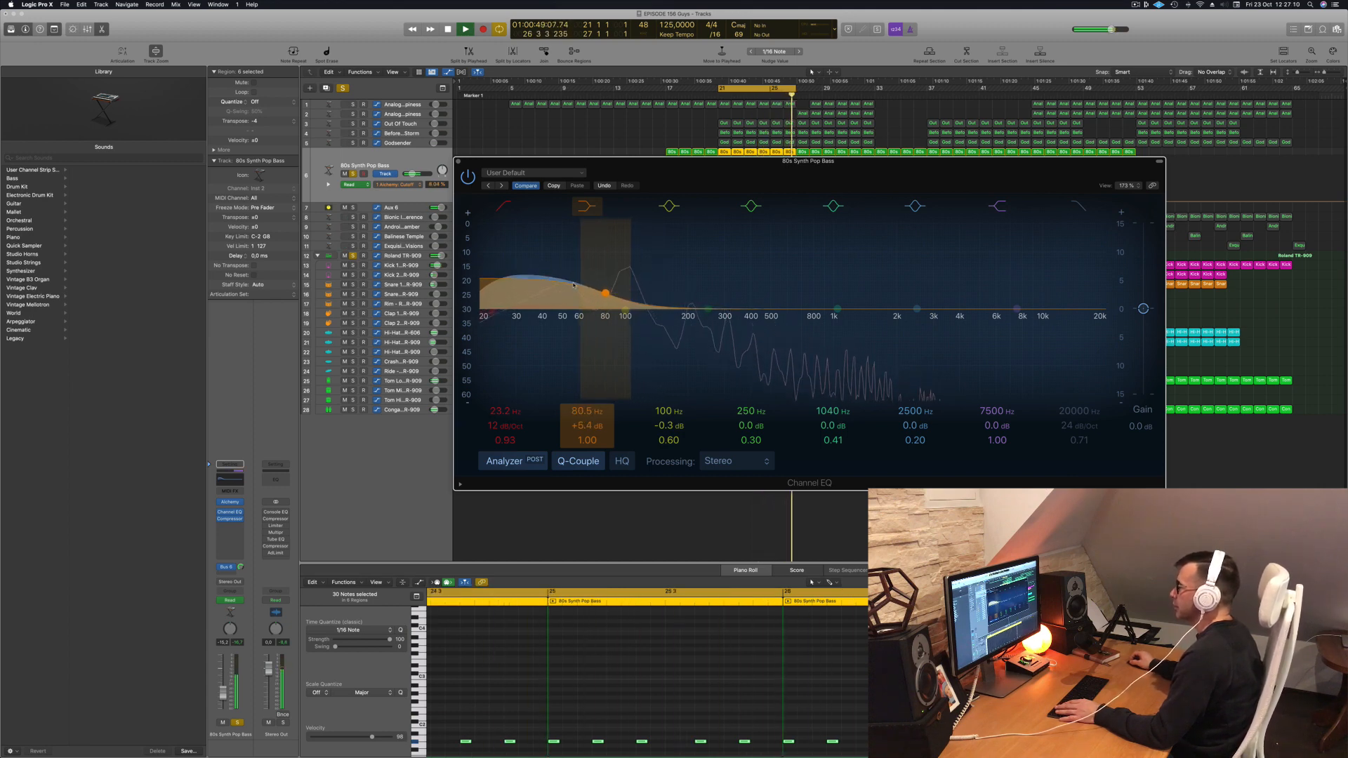
{"action": "left_click", "coordinate": [459, 161]}
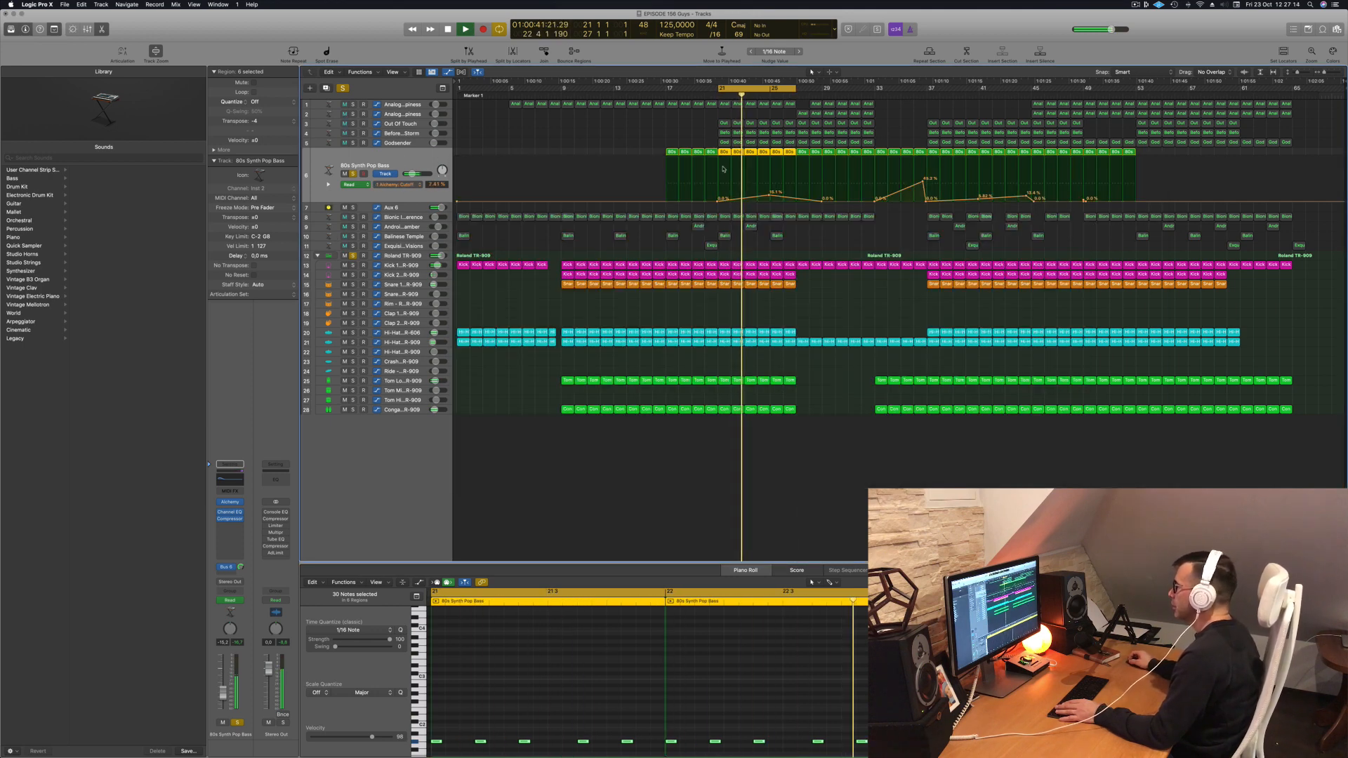
Step: Compare the 80s Synth Pop Bass with its Channel EQ bypassed and re-enabled while the loop plays
{"action": "left_click", "coordinate": [770, 197]}
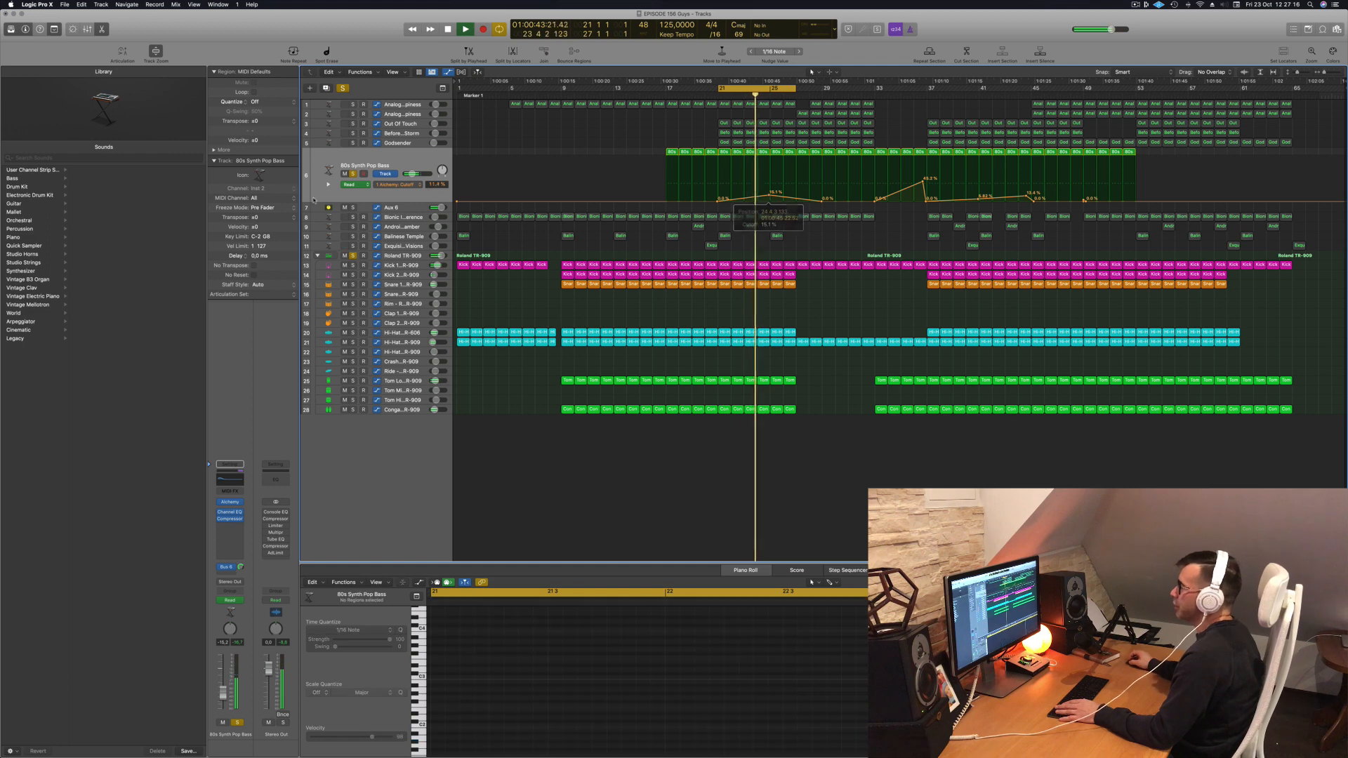
{"action": "left_click", "coordinate": [416, 159]}
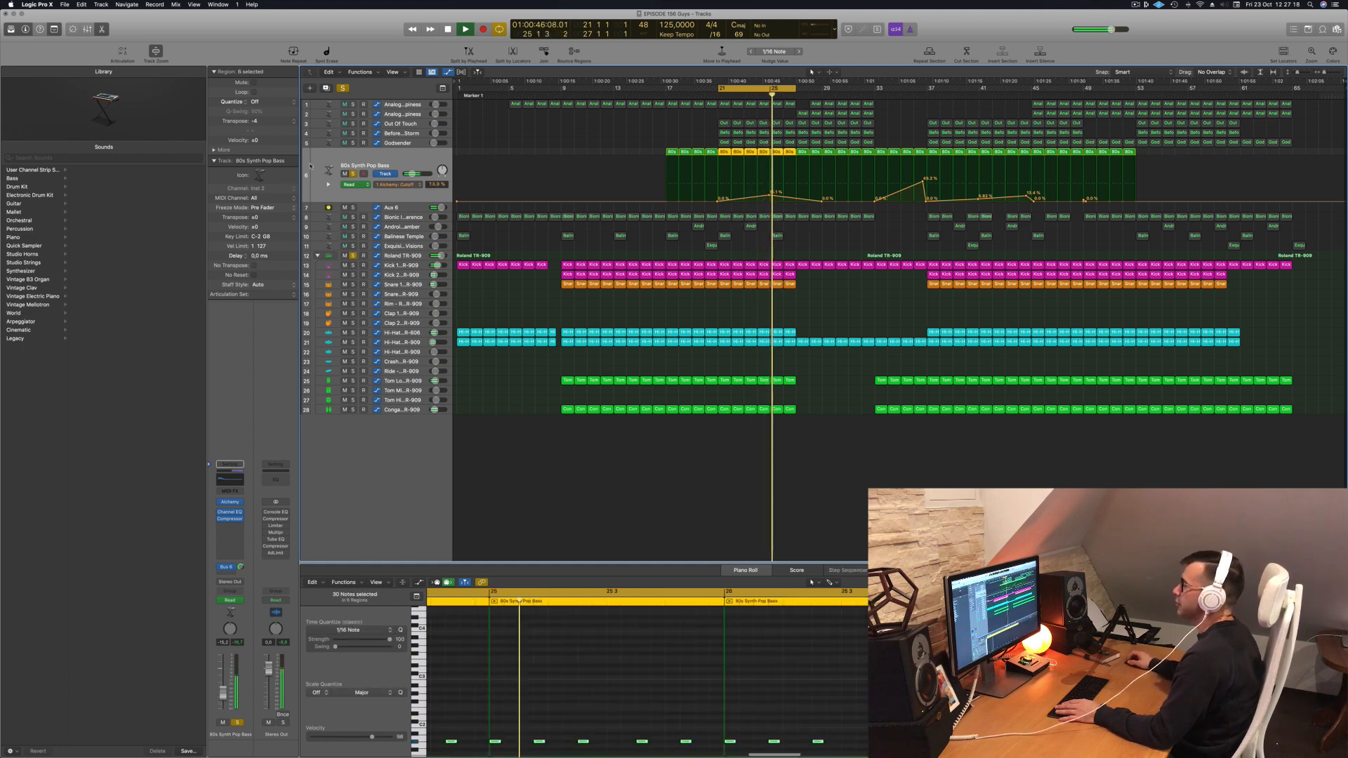
{"action": "left_click", "coordinate": [236, 483]}
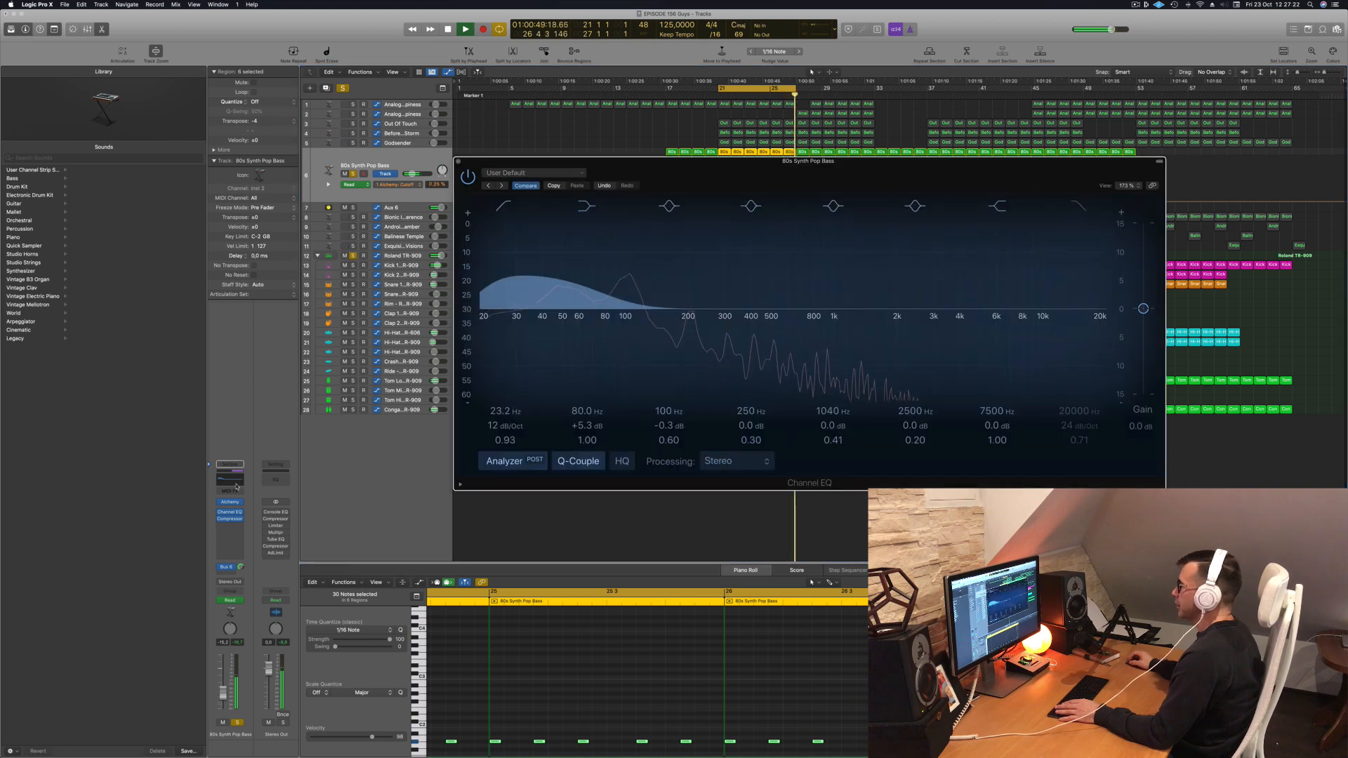
{"action": "left_click", "coordinate": [467, 177]}
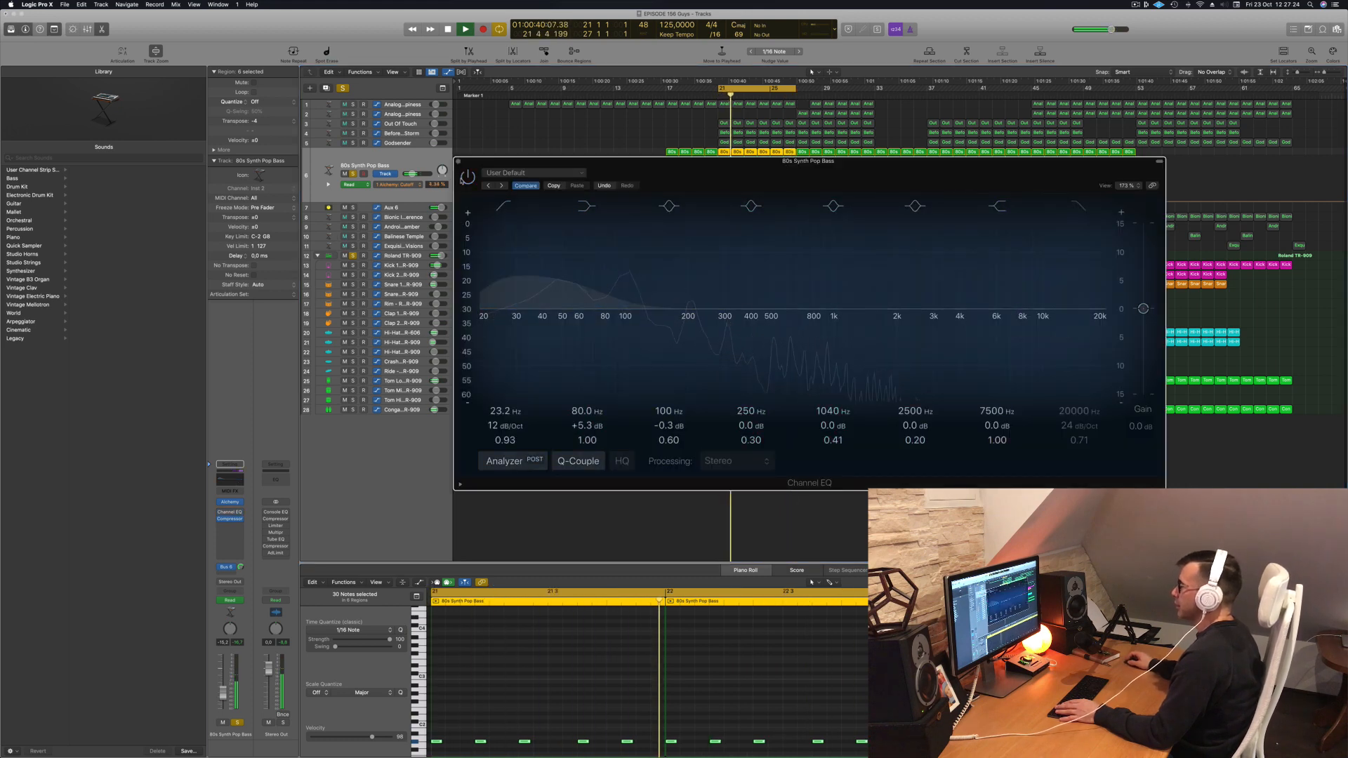
{"action": "left_click", "coordinate": [467, 177]}
{"action": "left_click_drag", "start_coordinate": [762, 169], "coordinate": [821, 163]}
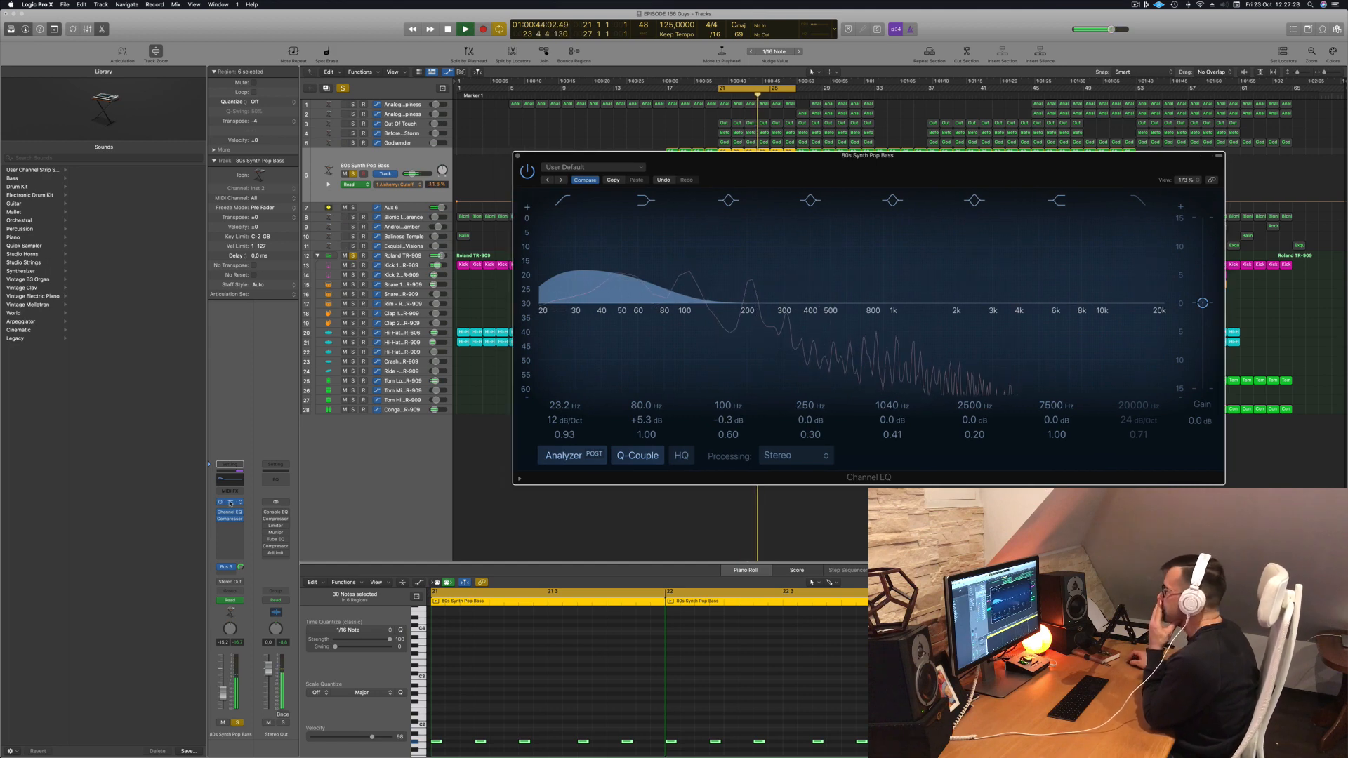
Step: Set the Resonance of the 80s Synth Pop Bass to about 24% in Alchemy, and close the Alchemy and Channel EQ windows
{"action": "left_click", "coordinate": [230, 479]}
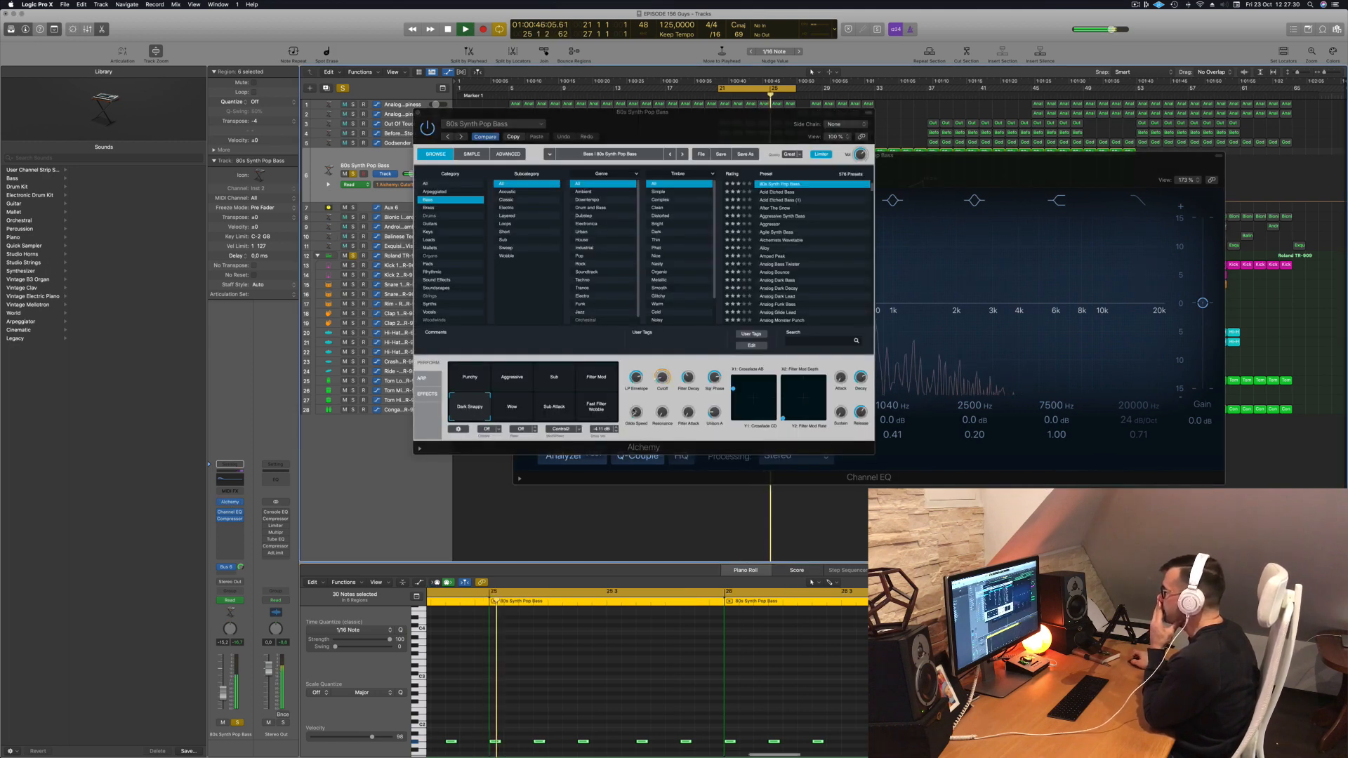
{"action": "left_click_drag", "start_coordinate": [659, 413], "coordinate": [666, 391]}
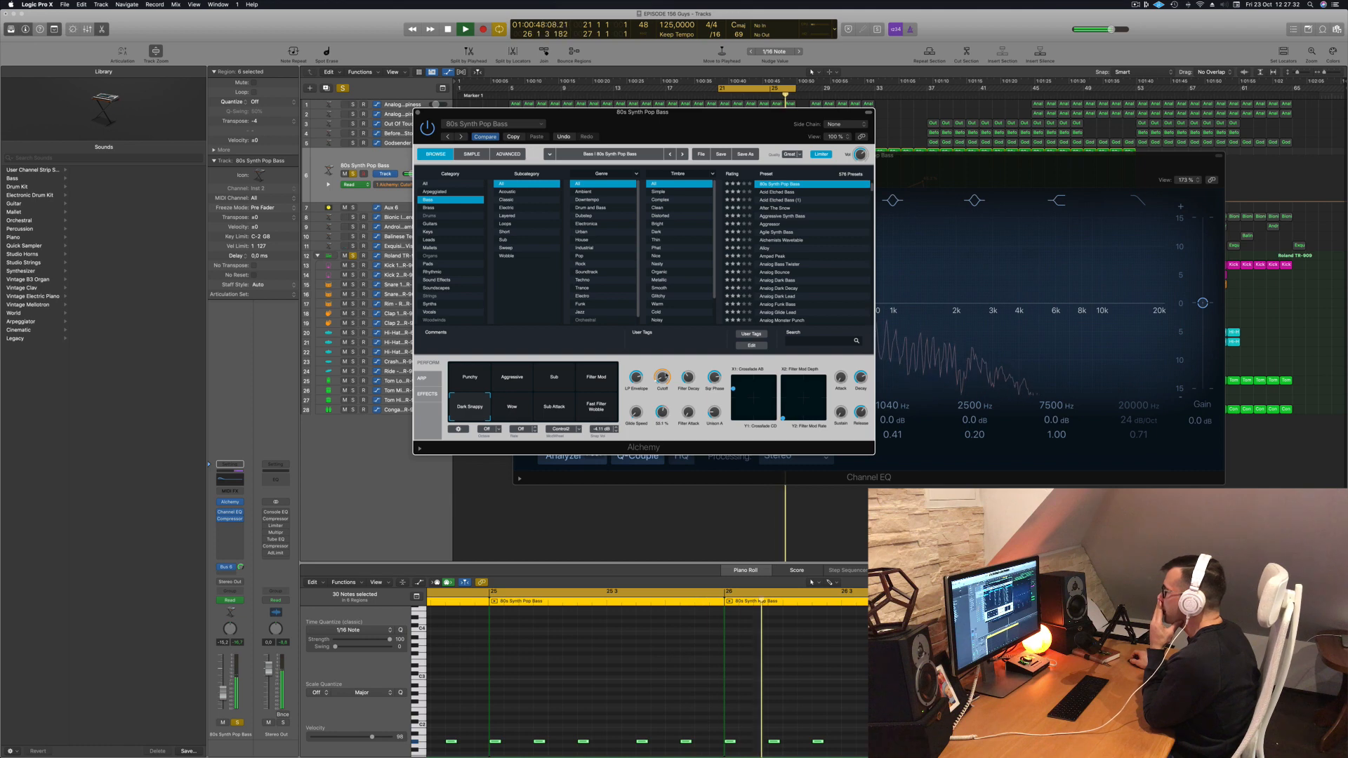
{"action": "left_click_drag", "start_coordinate": [664, 393], "coordinate": [664, 393]}
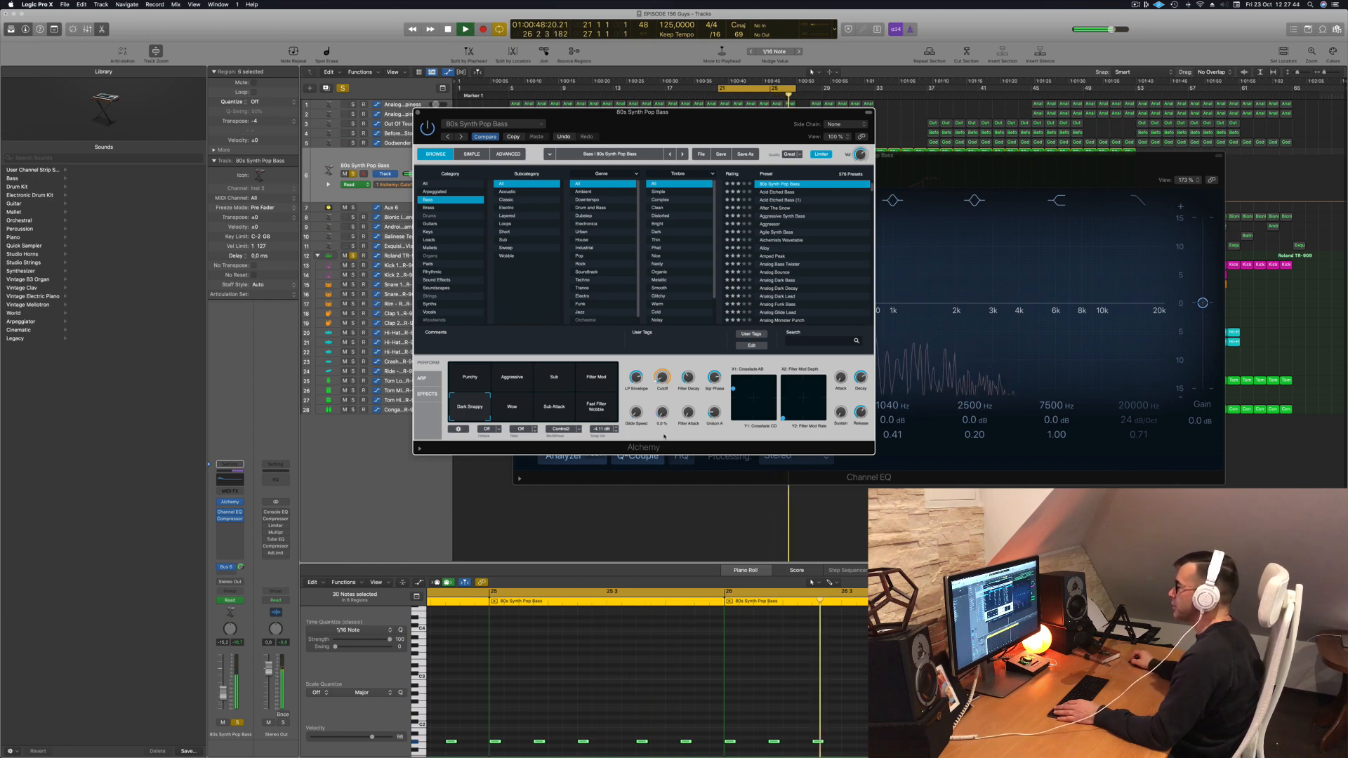
{"action": "left_click_drag", "start_coordinate": [663, 419], "coordinate": [662, 415]}
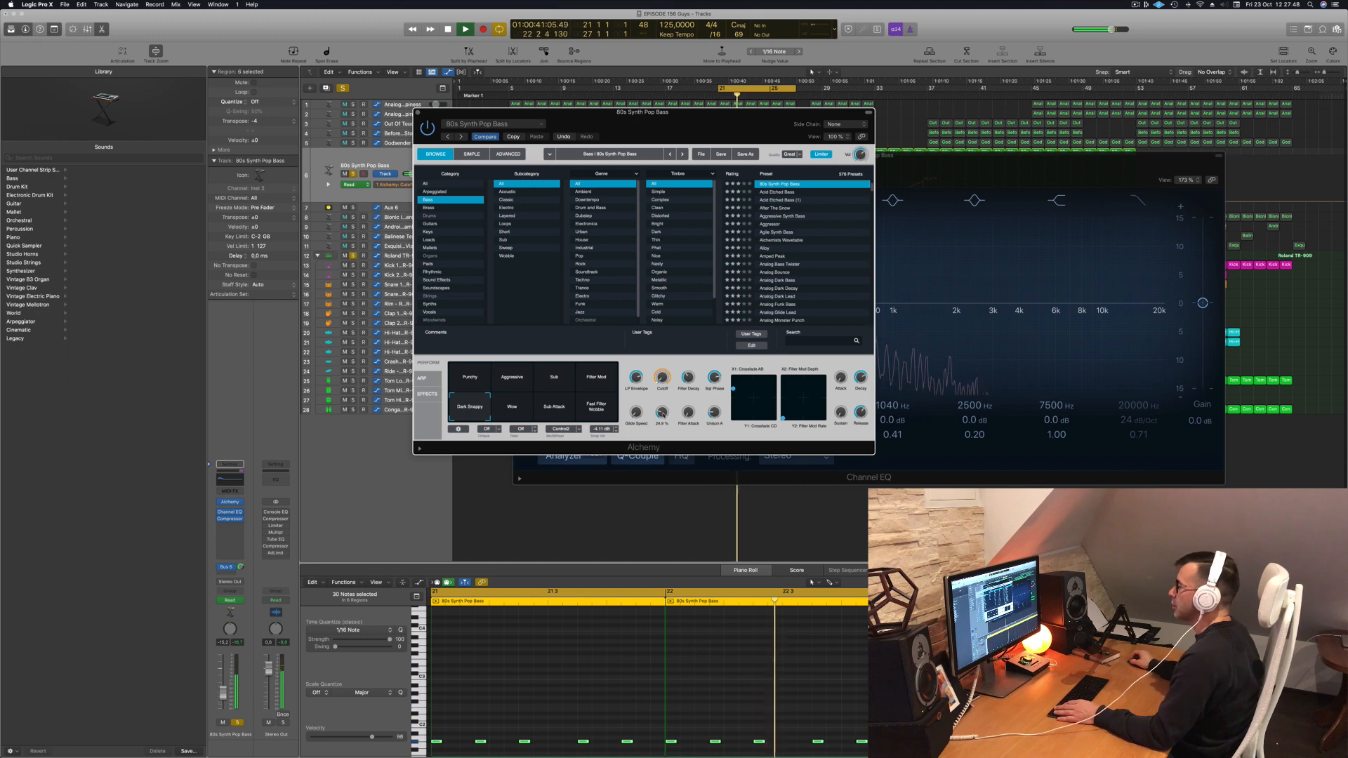
{"action": "left_click", "coordinate": [418, 113]}
{"action": "left_click_drag", "start_coordinate": [523, 160], "coordinate": [441, 199]}
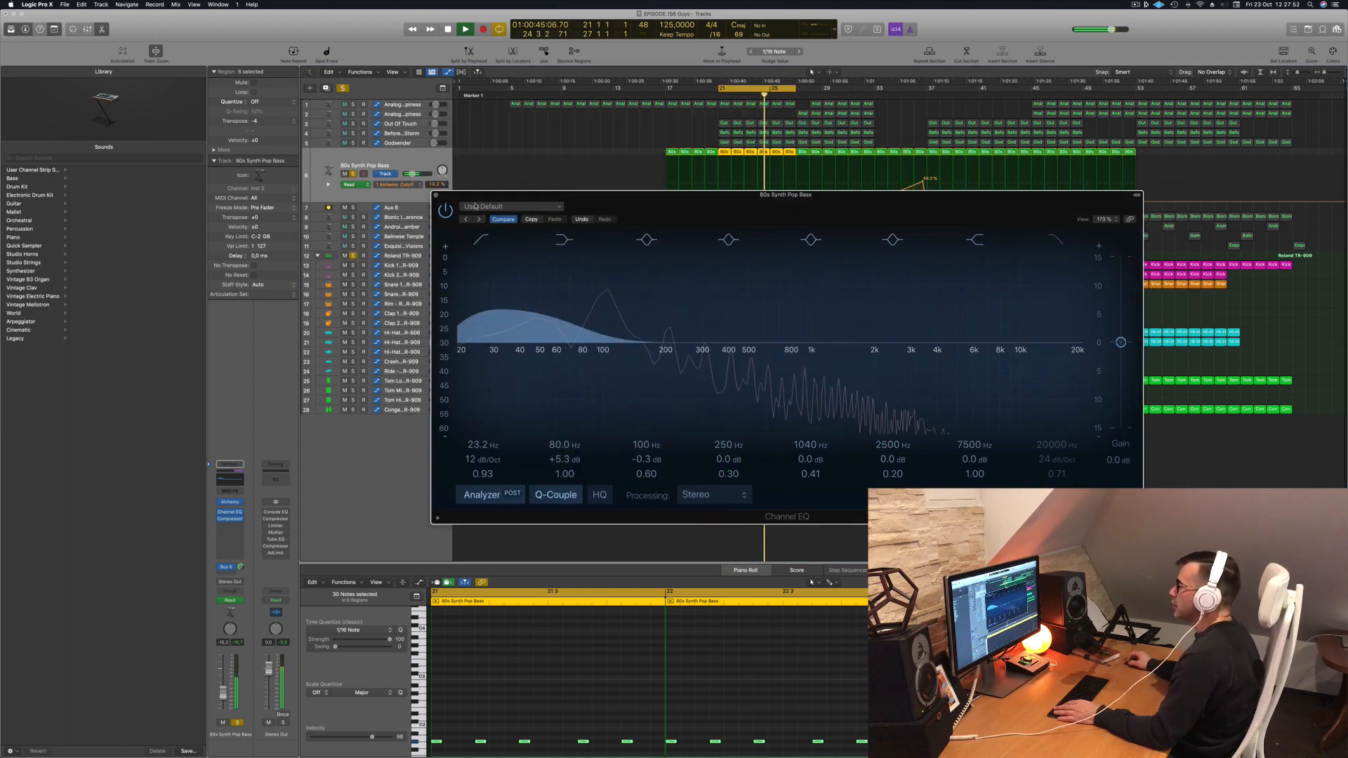
{"action": "left_click", "coordinate": [436, 195]}
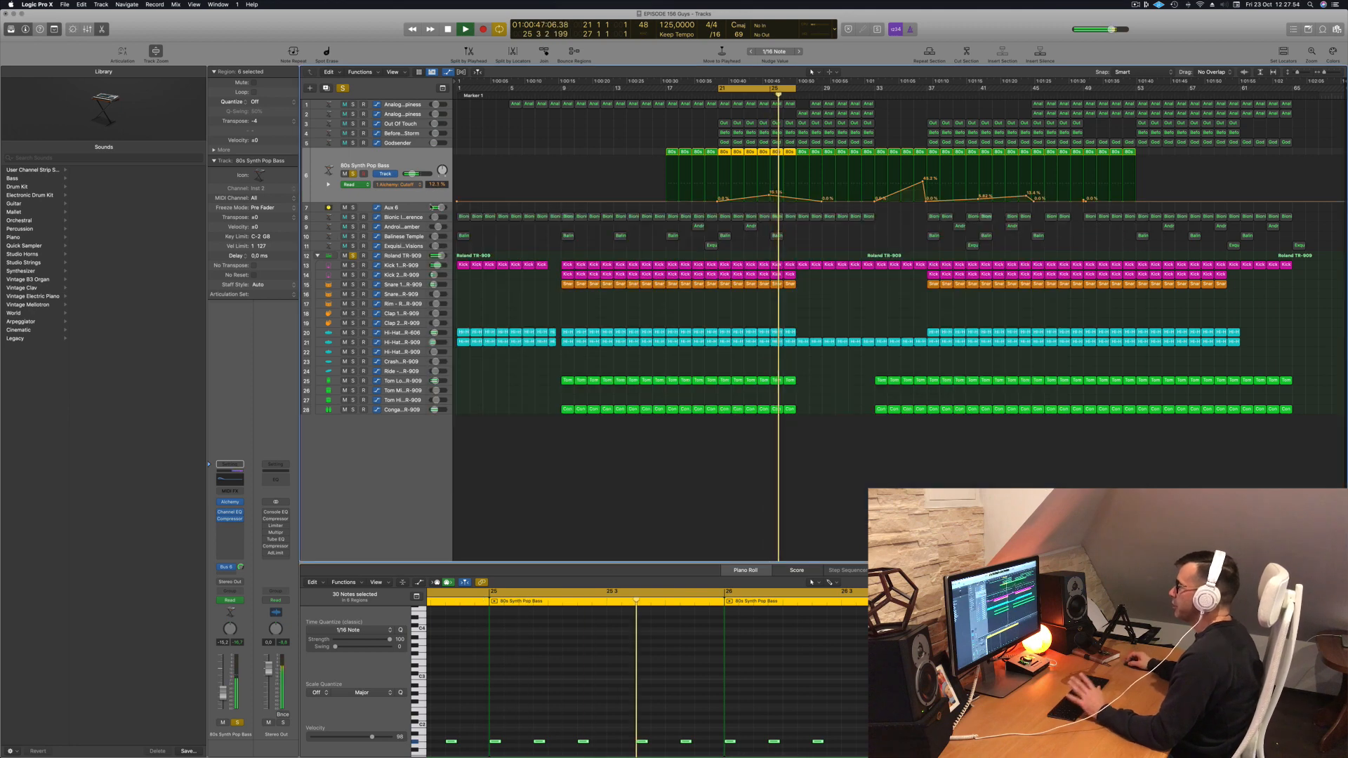
Step: Add a point near bar 26 to the Aux 6 peak frequency automation, and check the peak in the Aux 6 Channel EQ
{"action": "left_click", "coordinate": [405, 209]}
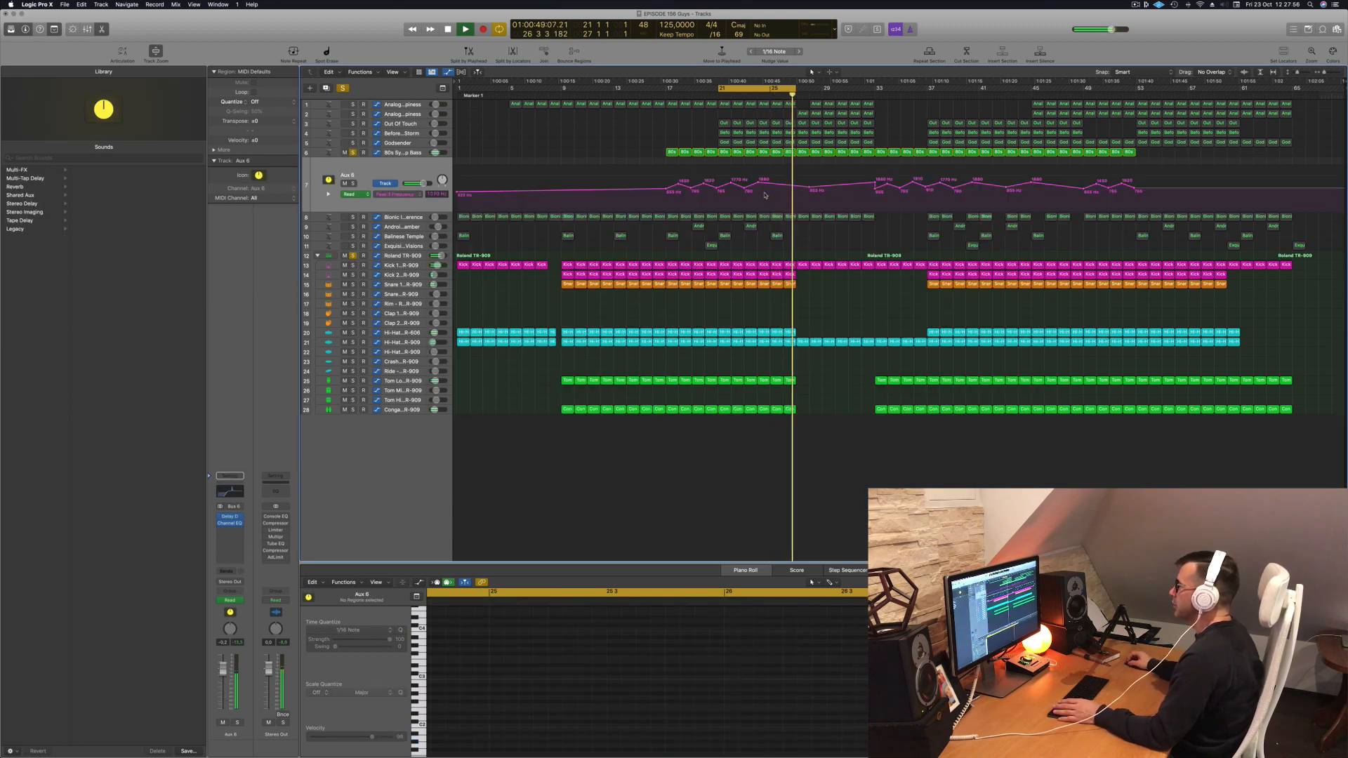
{"action": "left_click", "coordinate": [783, 185]}
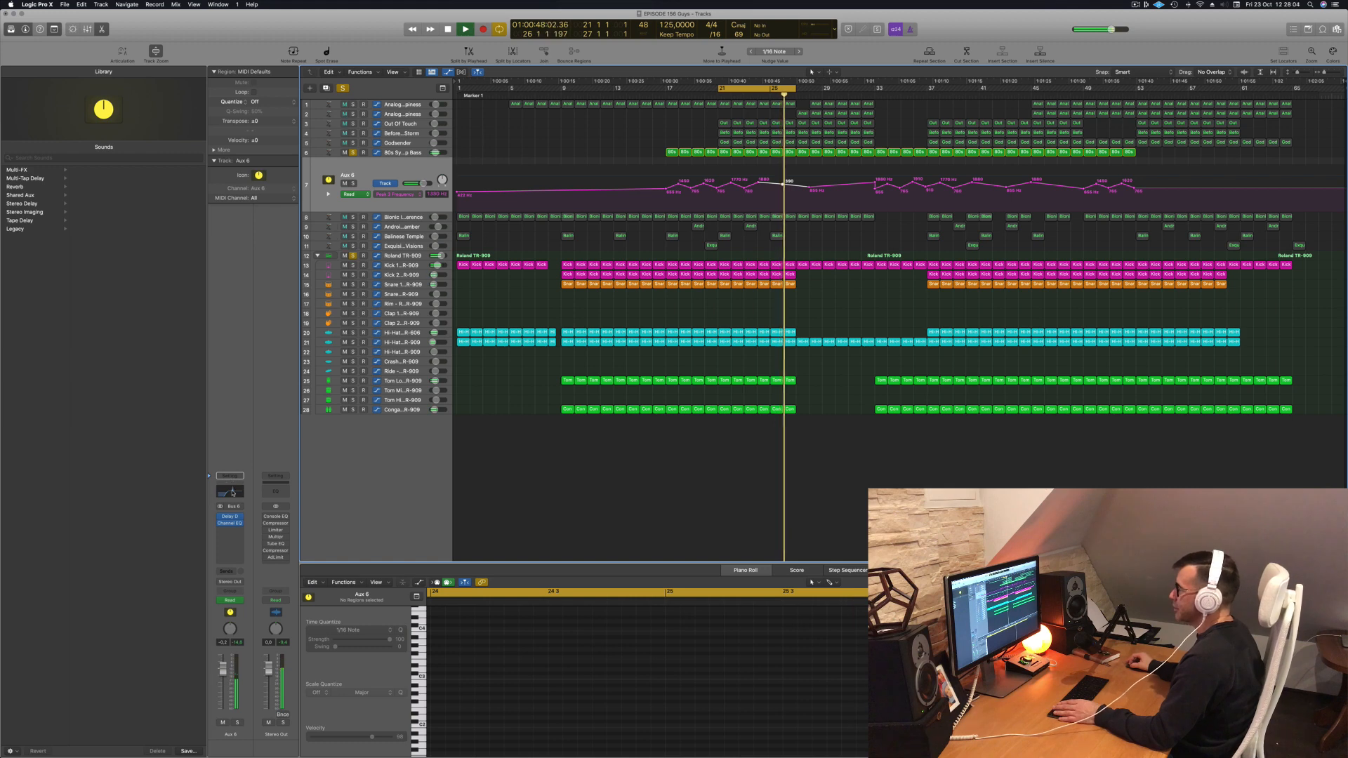
{"action": "left_click", "coordinate": [229, 523]}
{"action": "left_click_drag", "start_coordinate": [814, 316], "coordinate": [774, 318]}
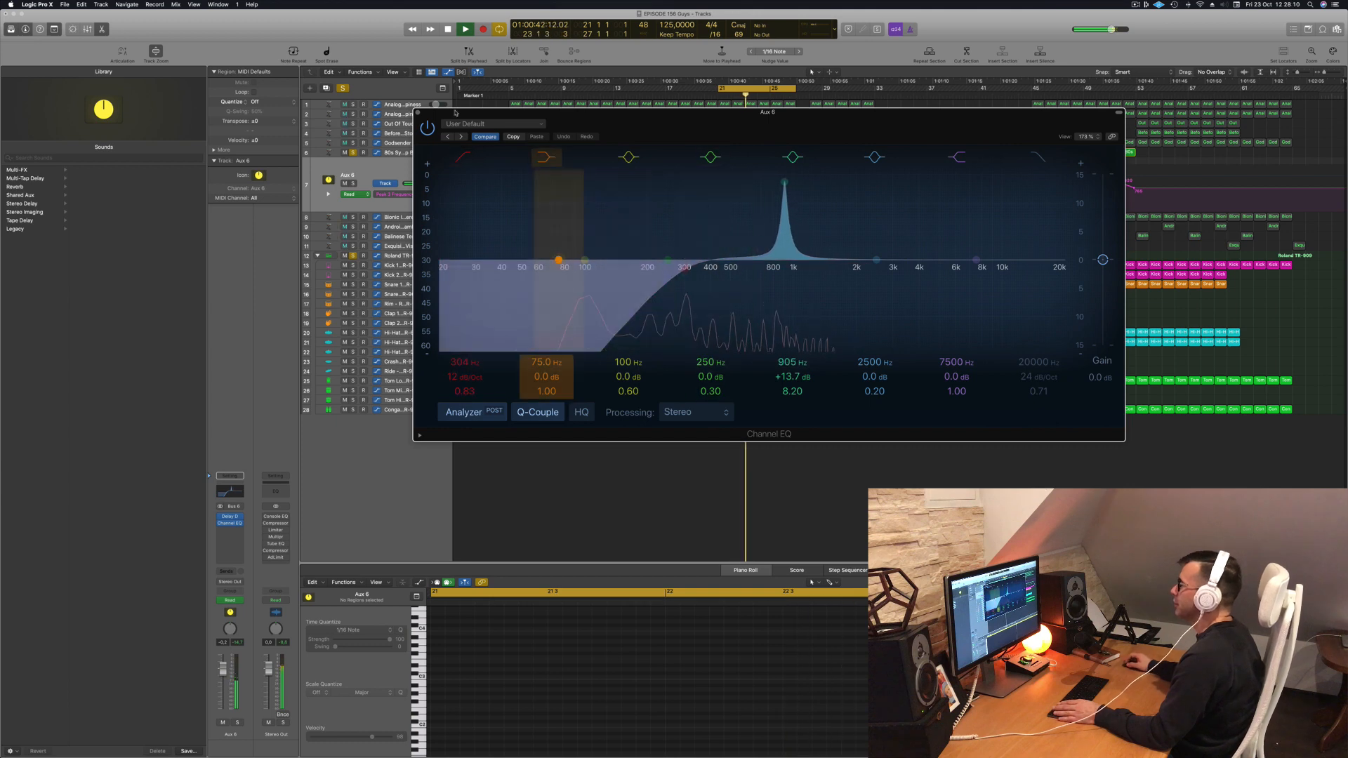
{"action": "left_click", "coordinate": [417, 113]}
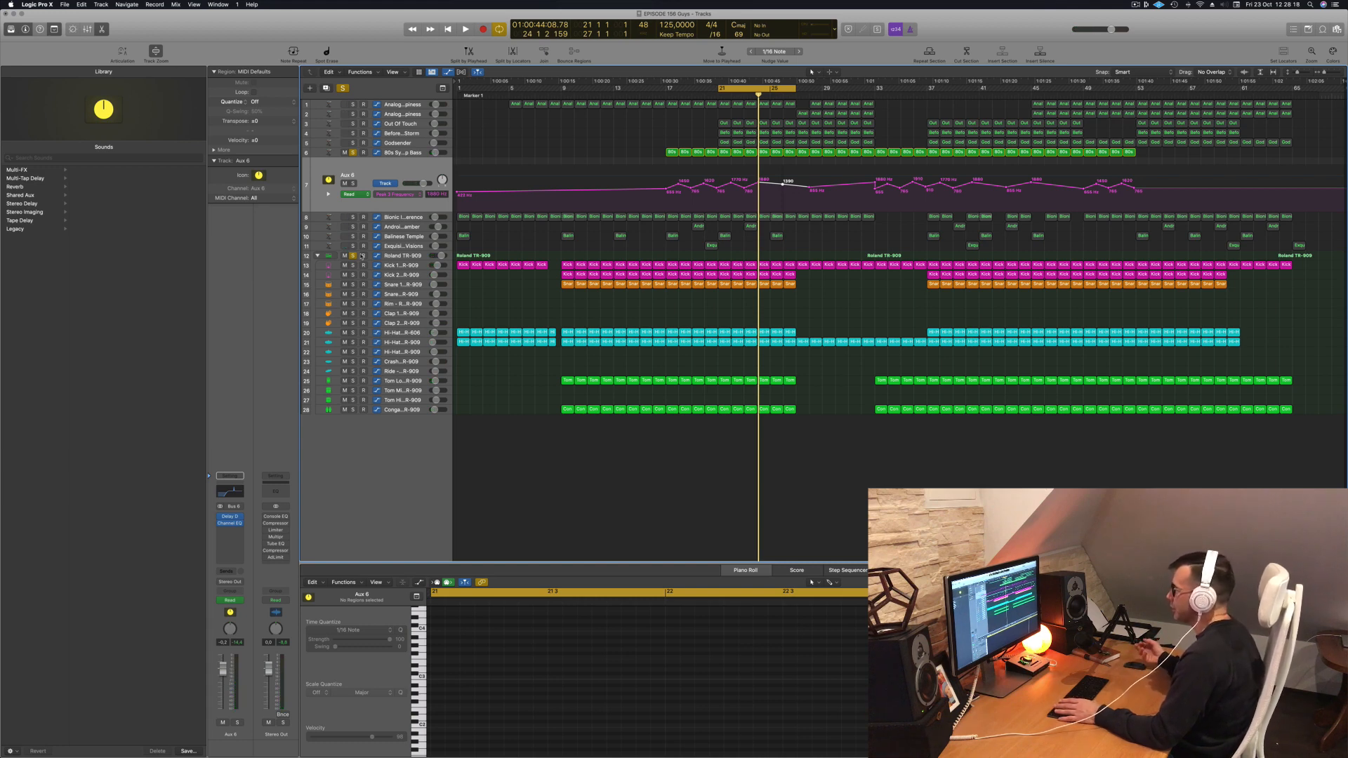
Step: Restart the loop and solo the first Analogue Happiness track together with the drums and bass
{"action": "key", "text": "space"}
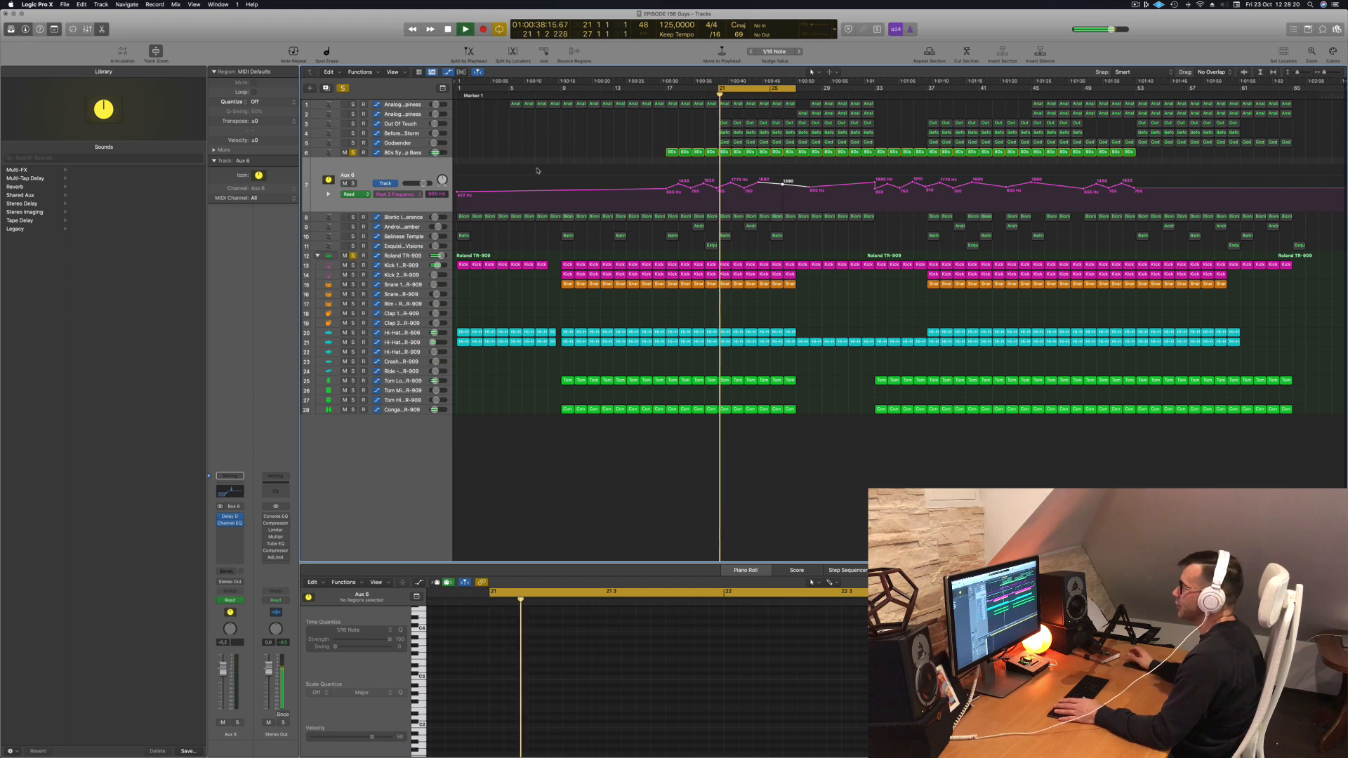
{"action": "left_click", "coordinate": [403, 104]}
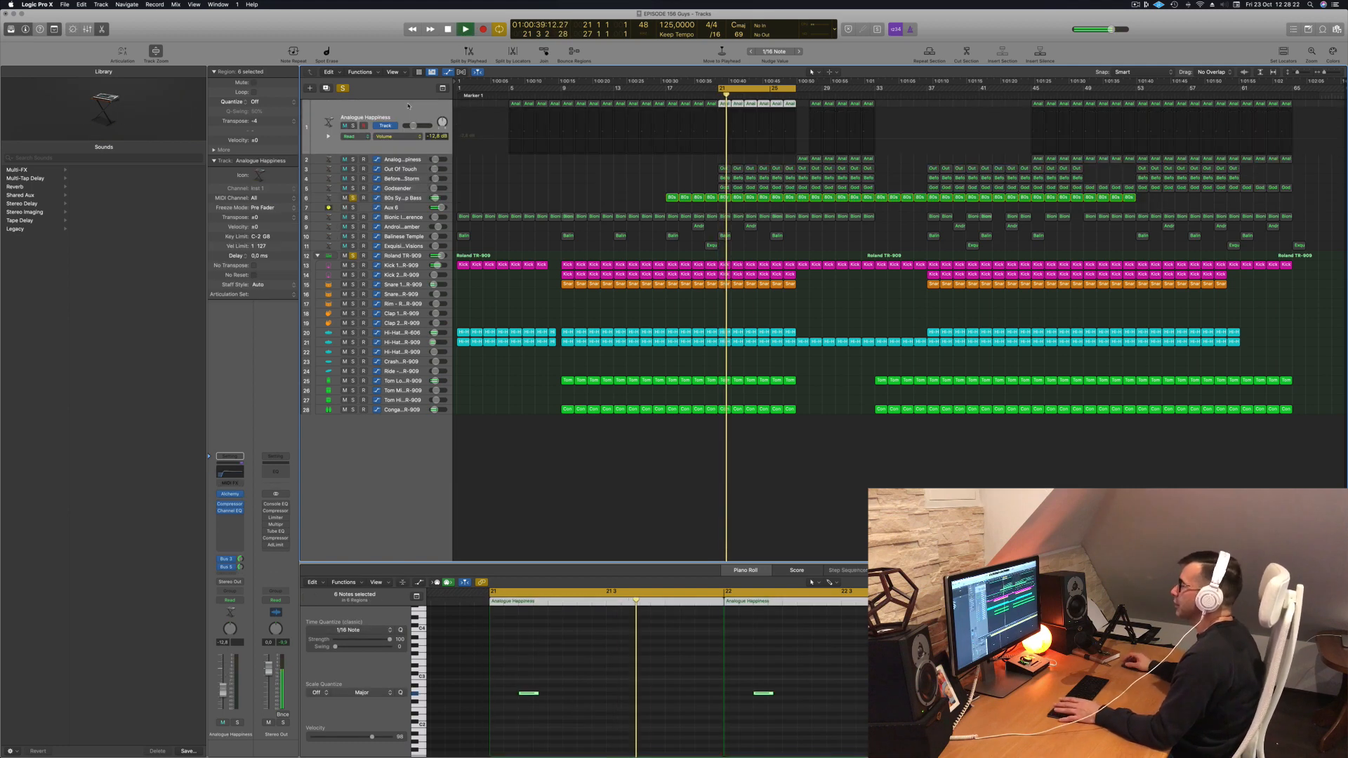
{"action": "key", "text": "space"}
{"action": "key", "text": "space"}
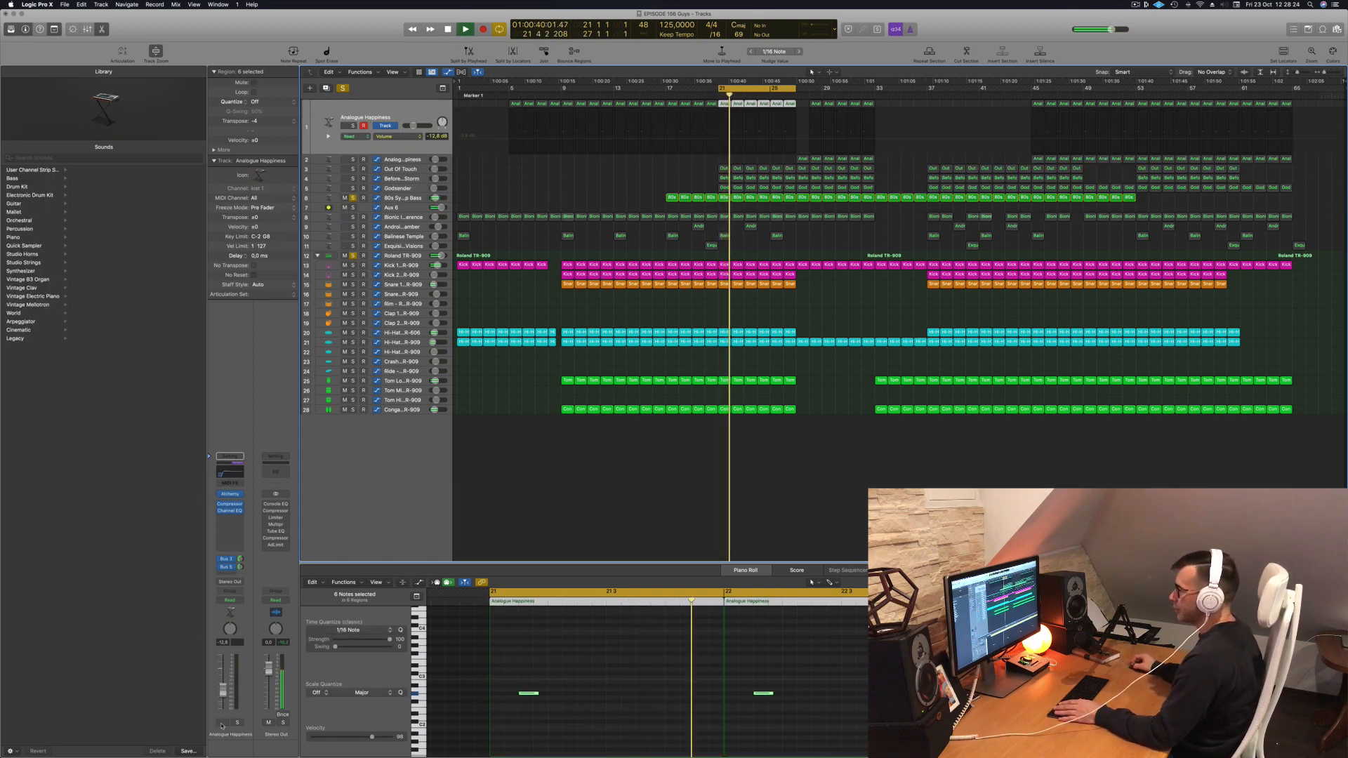
{"action": "left_click", "coordinate": [237, 722]}
{"action": "left_click", "coordinate": [237, 723]}
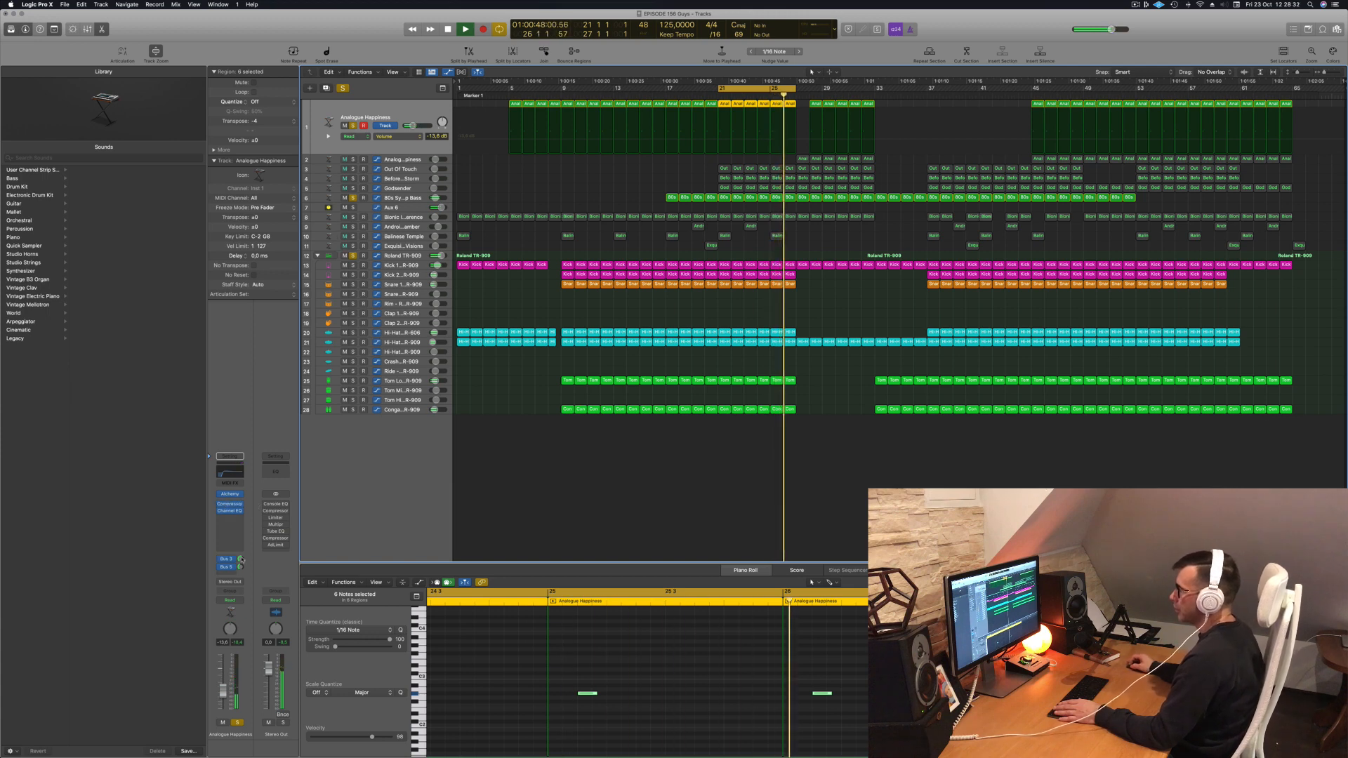
Step: Check the Analogue Happiness bus sends, and add a sidechained Compressor after the ChromaVerb on Aux 5
{"action": "left_click", "coordinate": [226, 558]}
{"action": "left_click", "coordinate": [263, 478]}
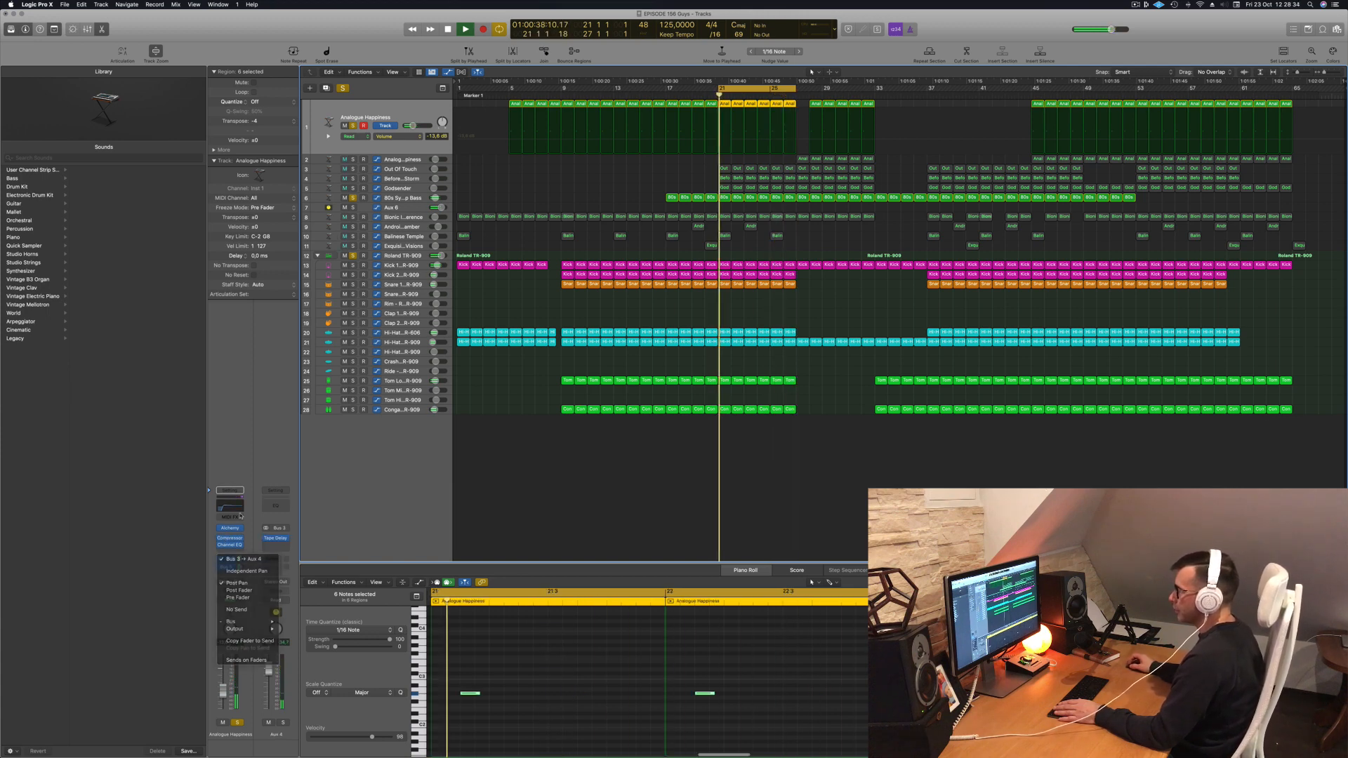
{"action": "left_click", "coordinate": [226, 567]}
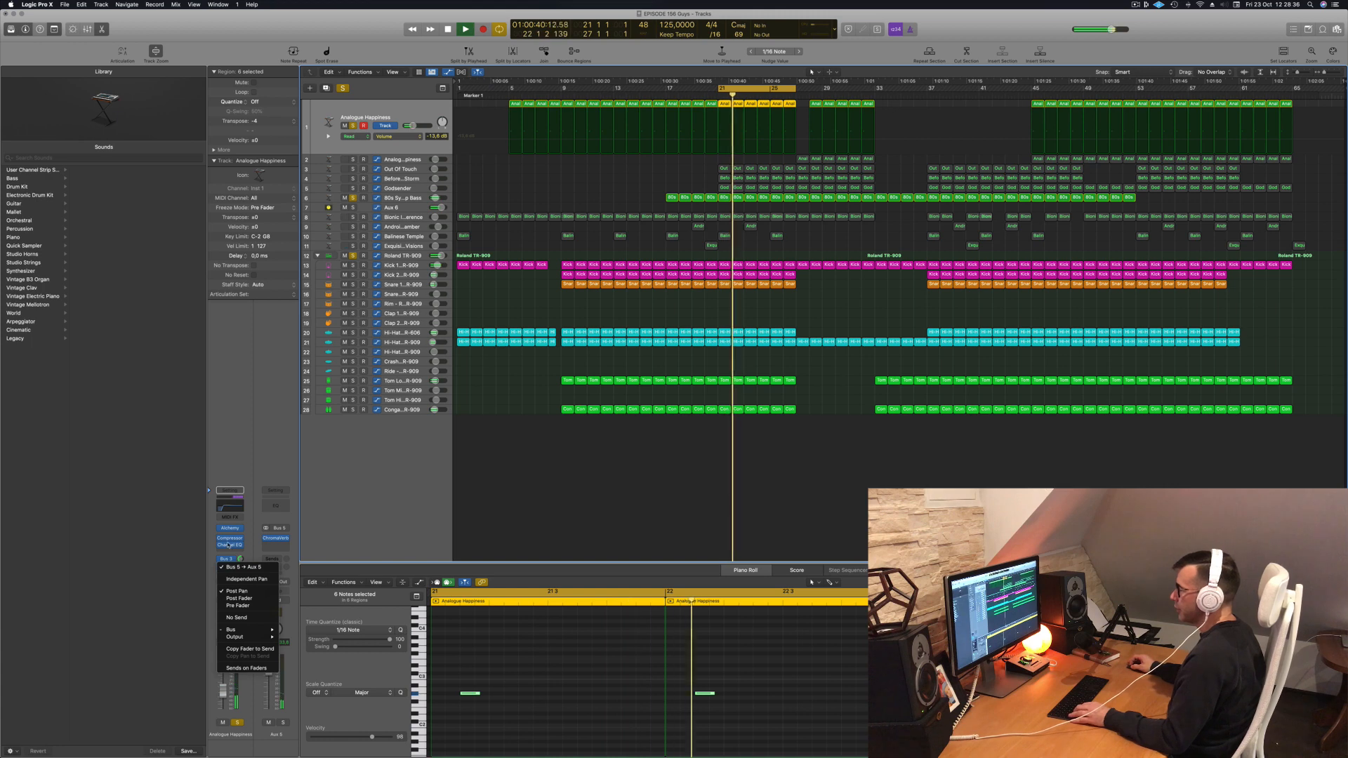
{"action": "left_click", "coordinate": [276, 548]}
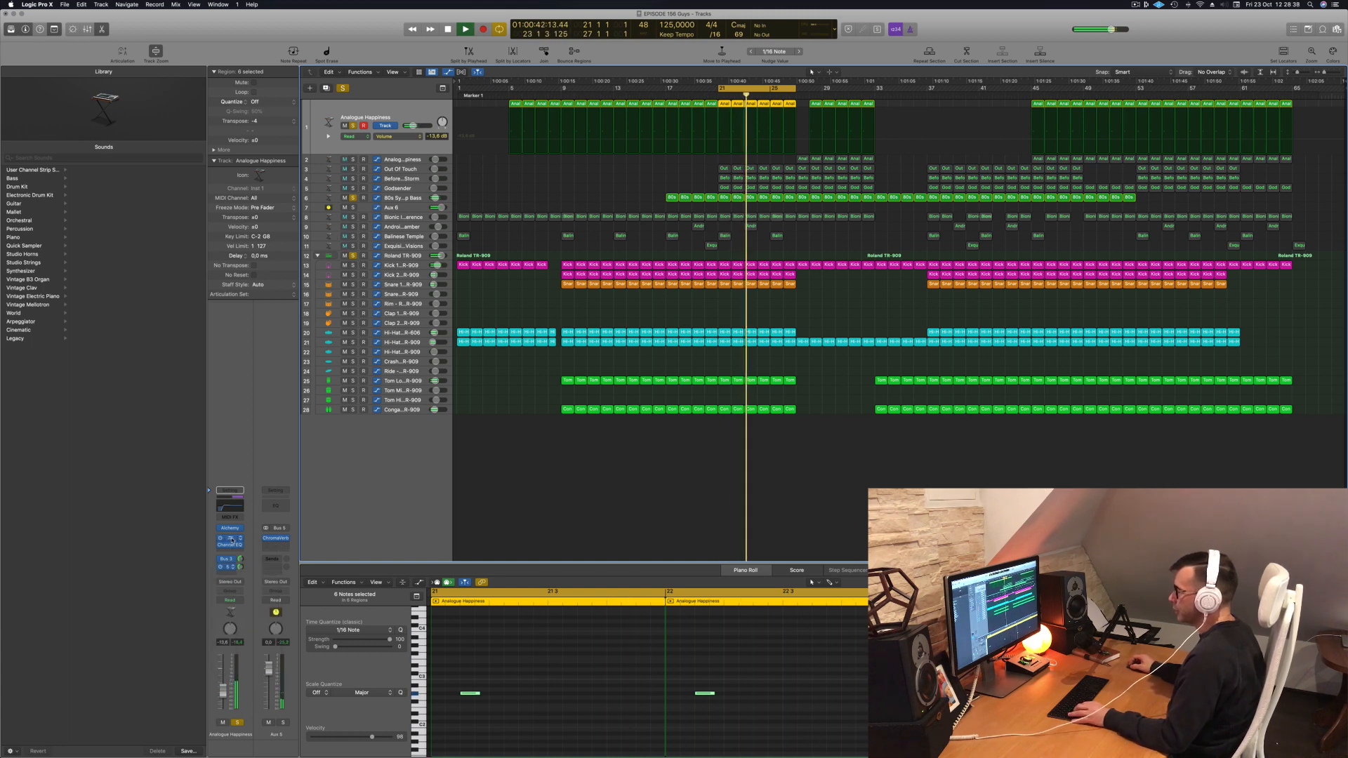
{"action": "left_click", "coordinate": [278, 546]}
{"action": "left_click_drag", "start_coordinate": [655, 123], "coordinate": [846, 193]}
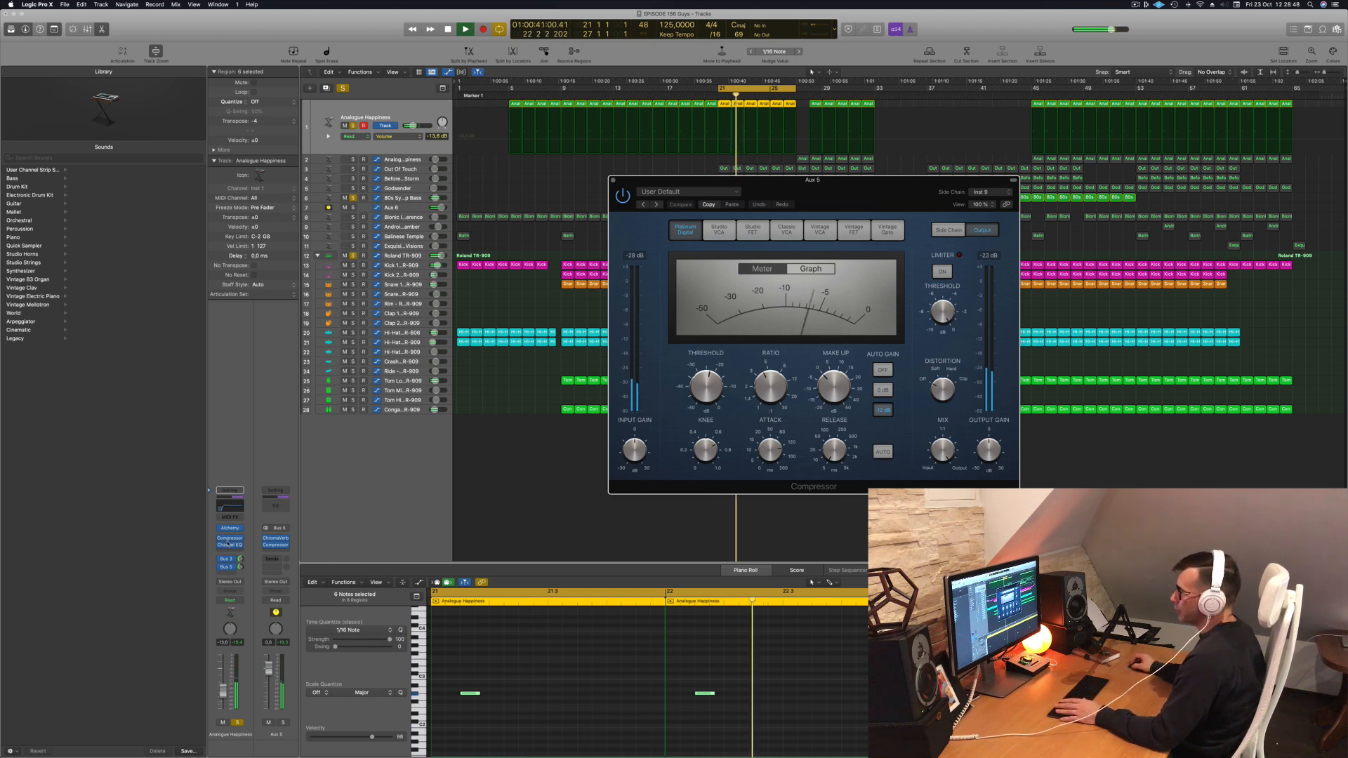
{"action": "left_click_drag", "start_coordinate": [823, 191], "coordinate": [764, 181]}
{"action": "left_click", "coordinate": [554, 170]}
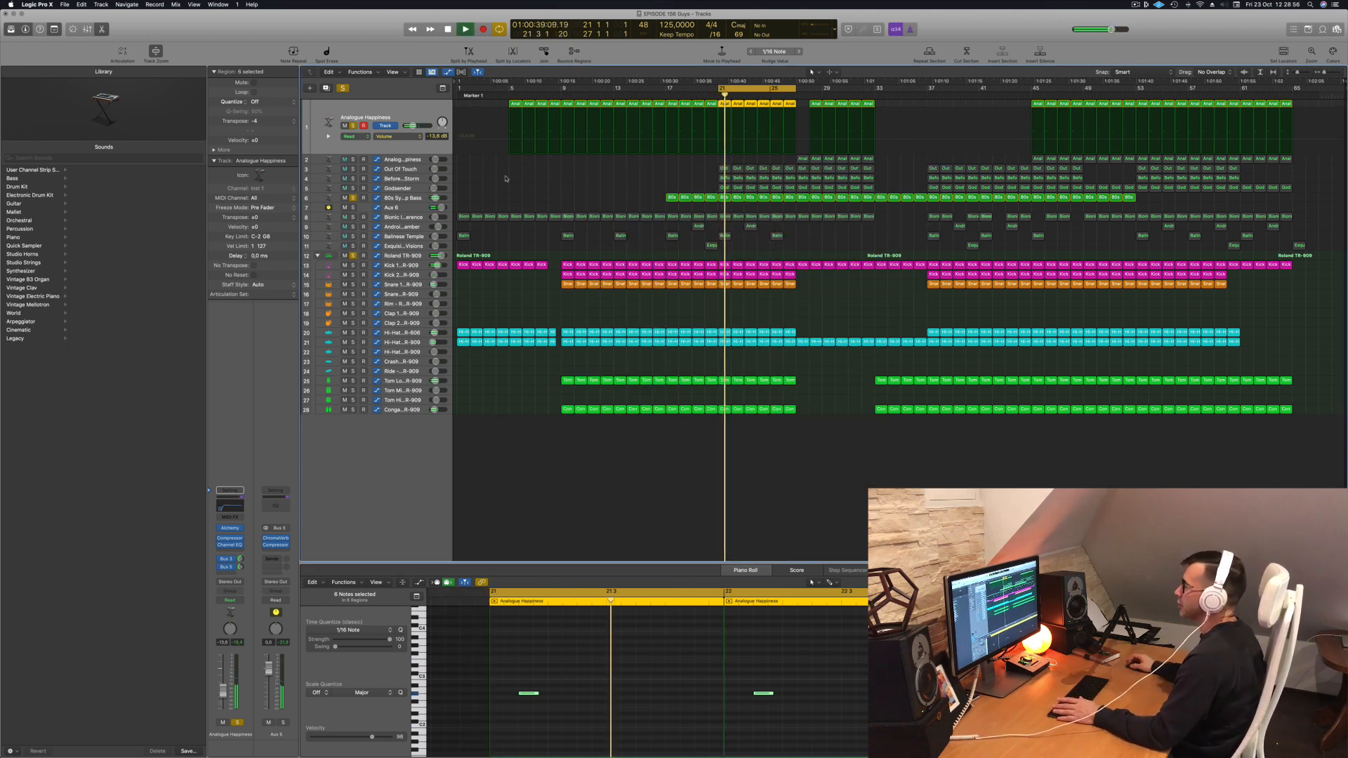
Step: Solo the Bionic Interference track alongside the drums, bass and Analogue Happiness, and restart the loop
{"action": "left_click", "coordinate": [411, 199]}
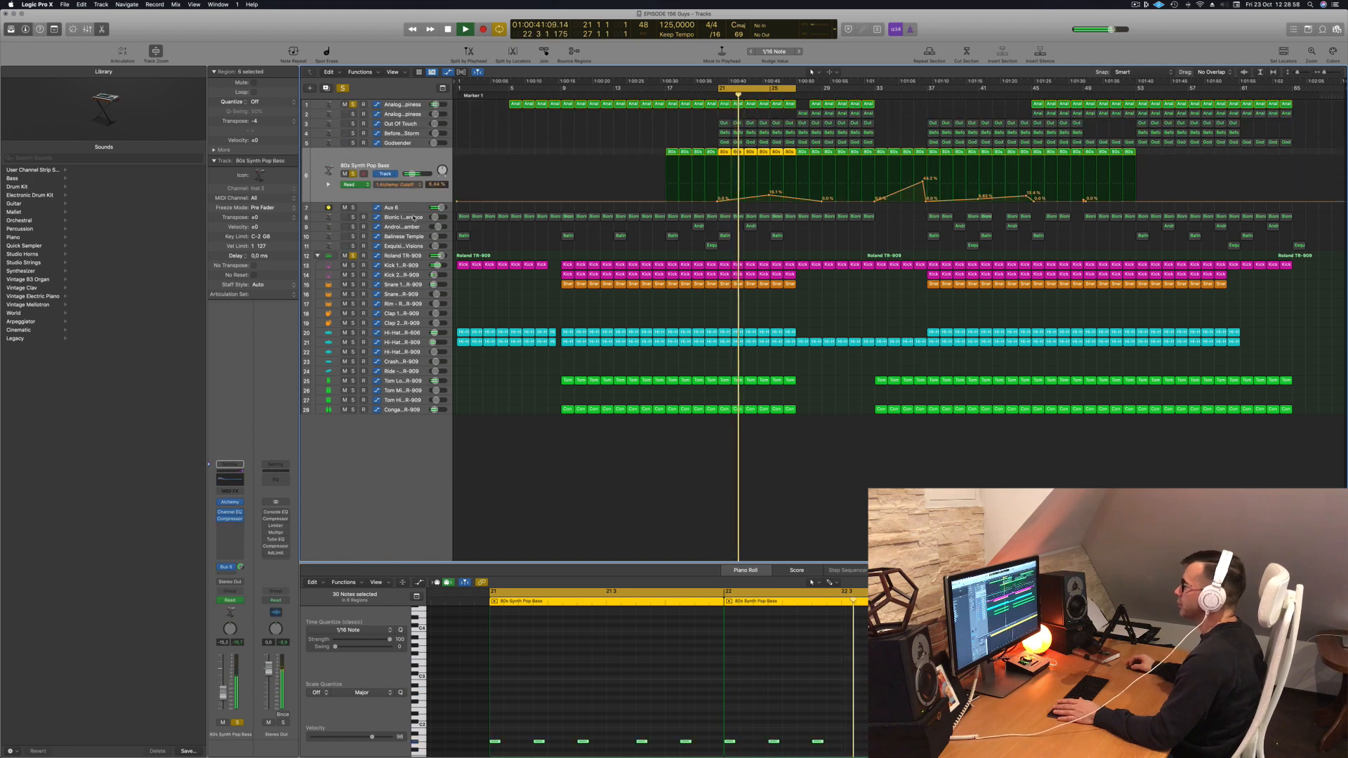
{"action": "left_click", "coordinate": [355, 217]}
{"action": "key", "text": "space"}
{"action": "left_click", "coordinate": [353, 194]}
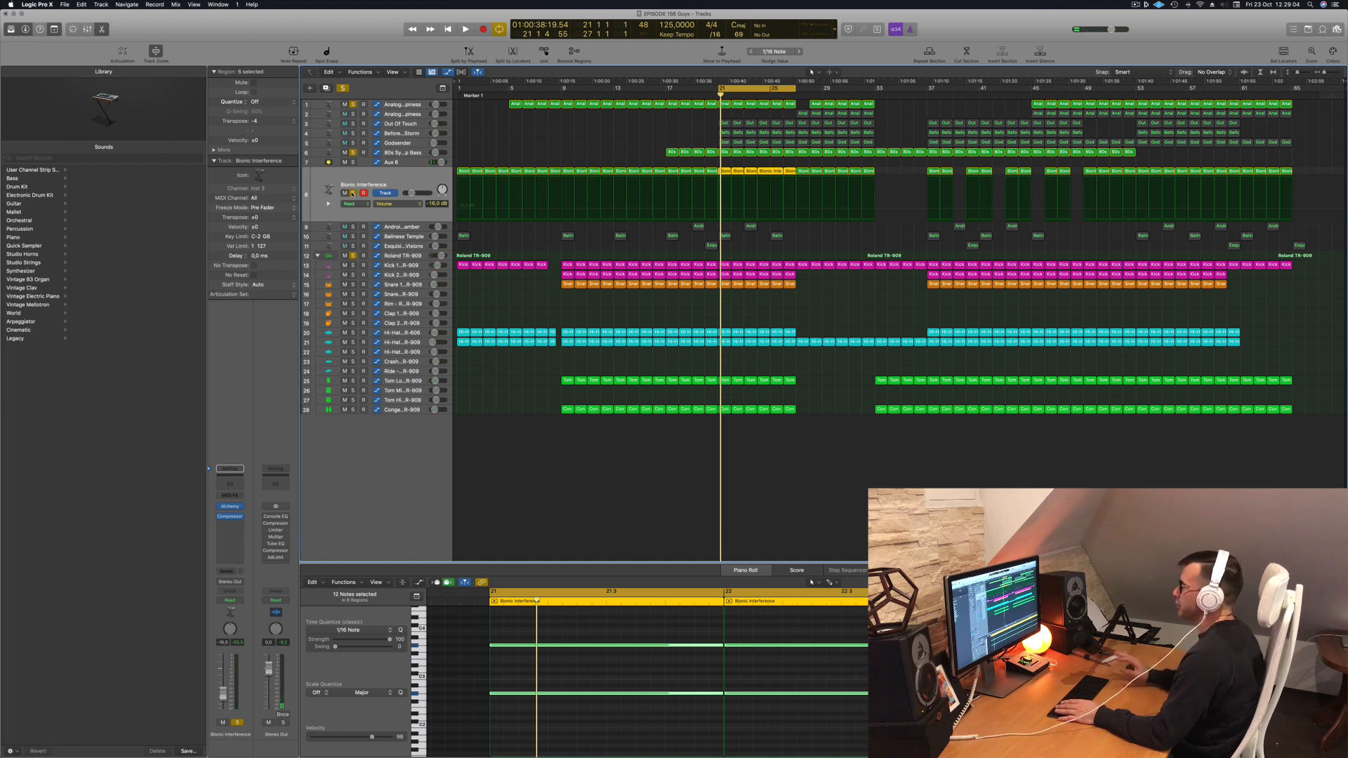
{"action": "key", "text": "space"}
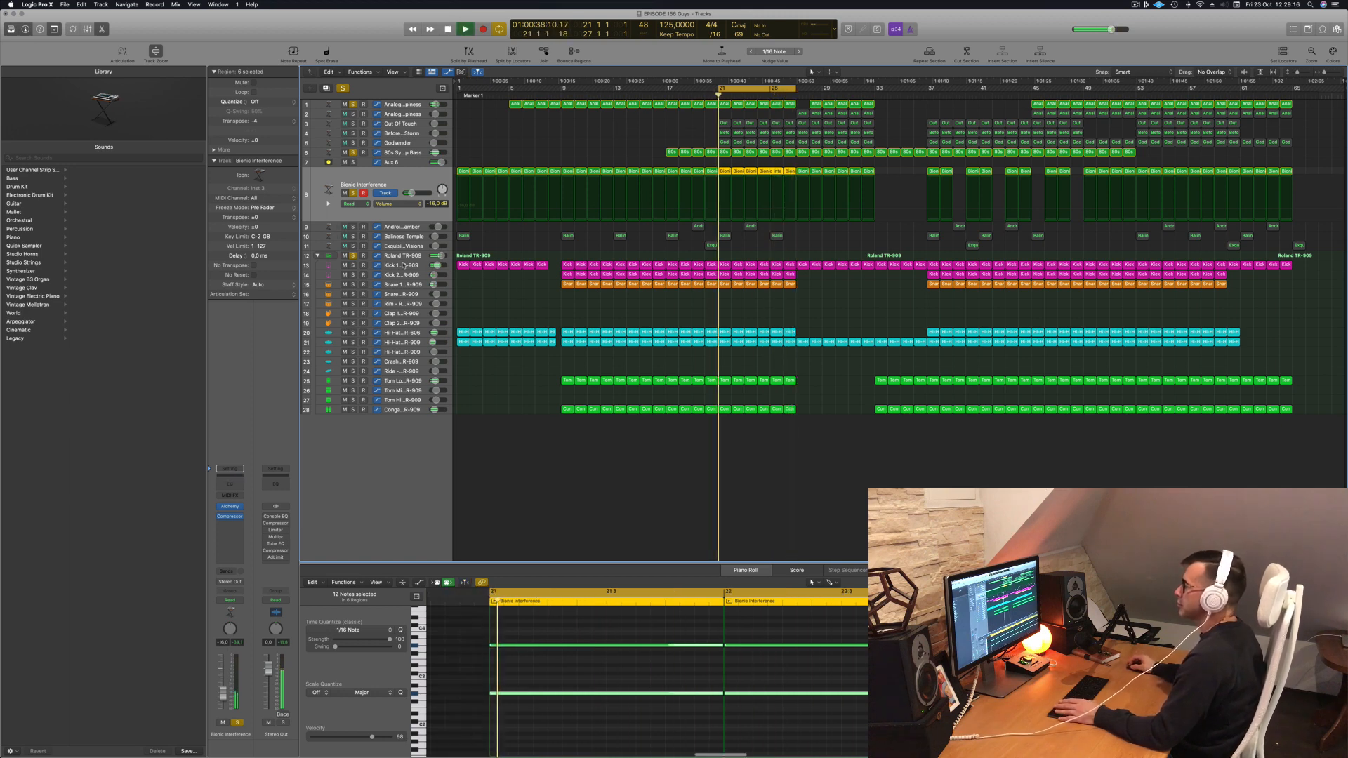
Step: Set the low-shelf band in the 80s Synth Pop Bass Channel EQ to +3.4 dB at 80.5 Hz, and close its EQ and Compressor
{"action": "left_click", "coordinate": [330, 266]}
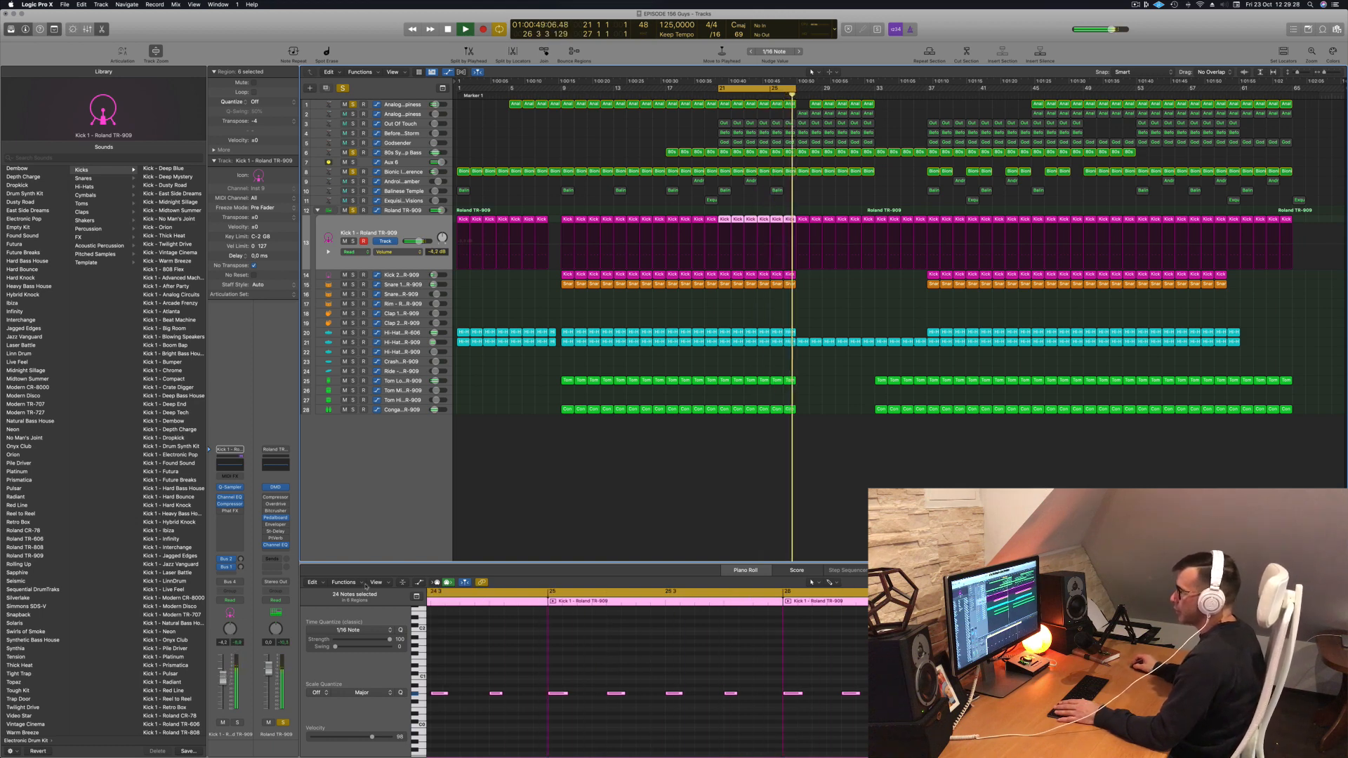
{"action": "left_click", "coordinate": [419, 151]}
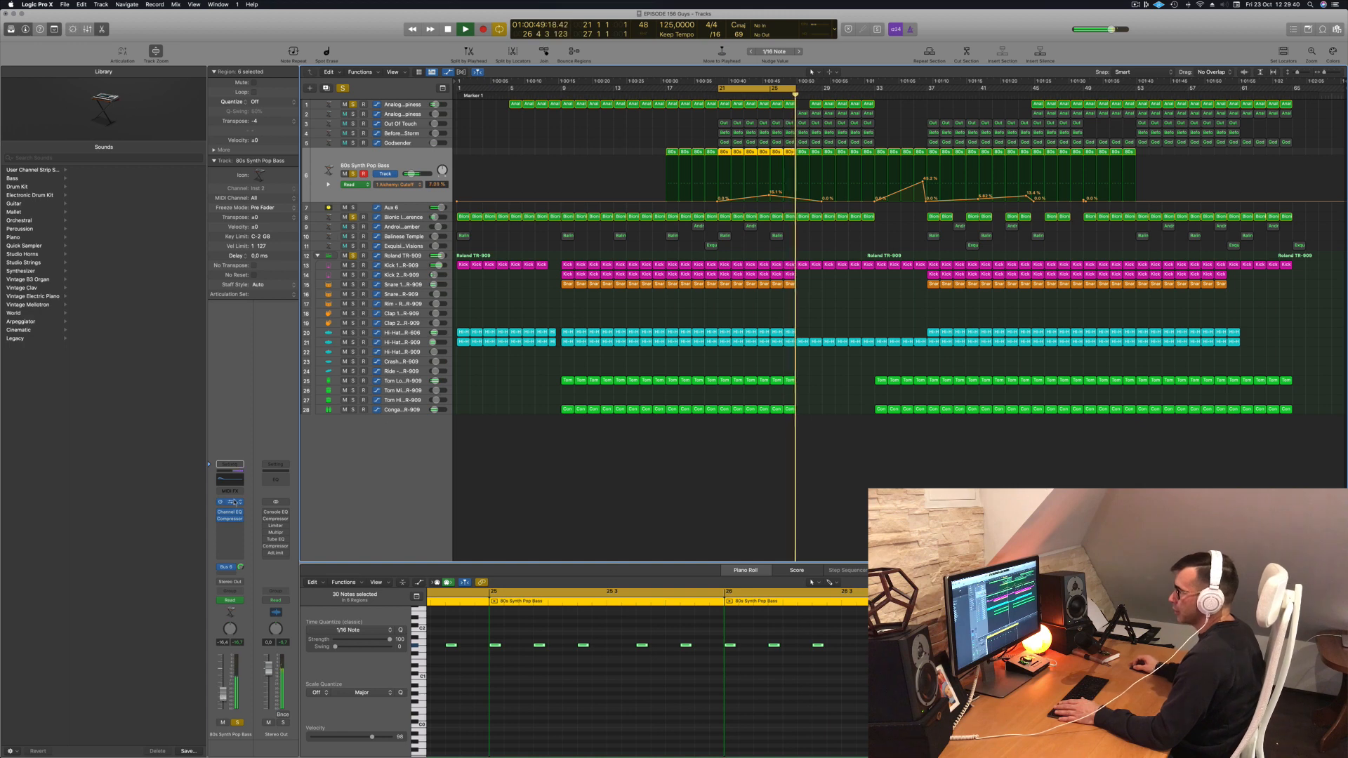
{"action": "left_click", "coordinate": [229, 519]}
{"action": "left_click", "coordinate": [225, 480]}
{"action": "left_click", "coordinate": [226, 481]}
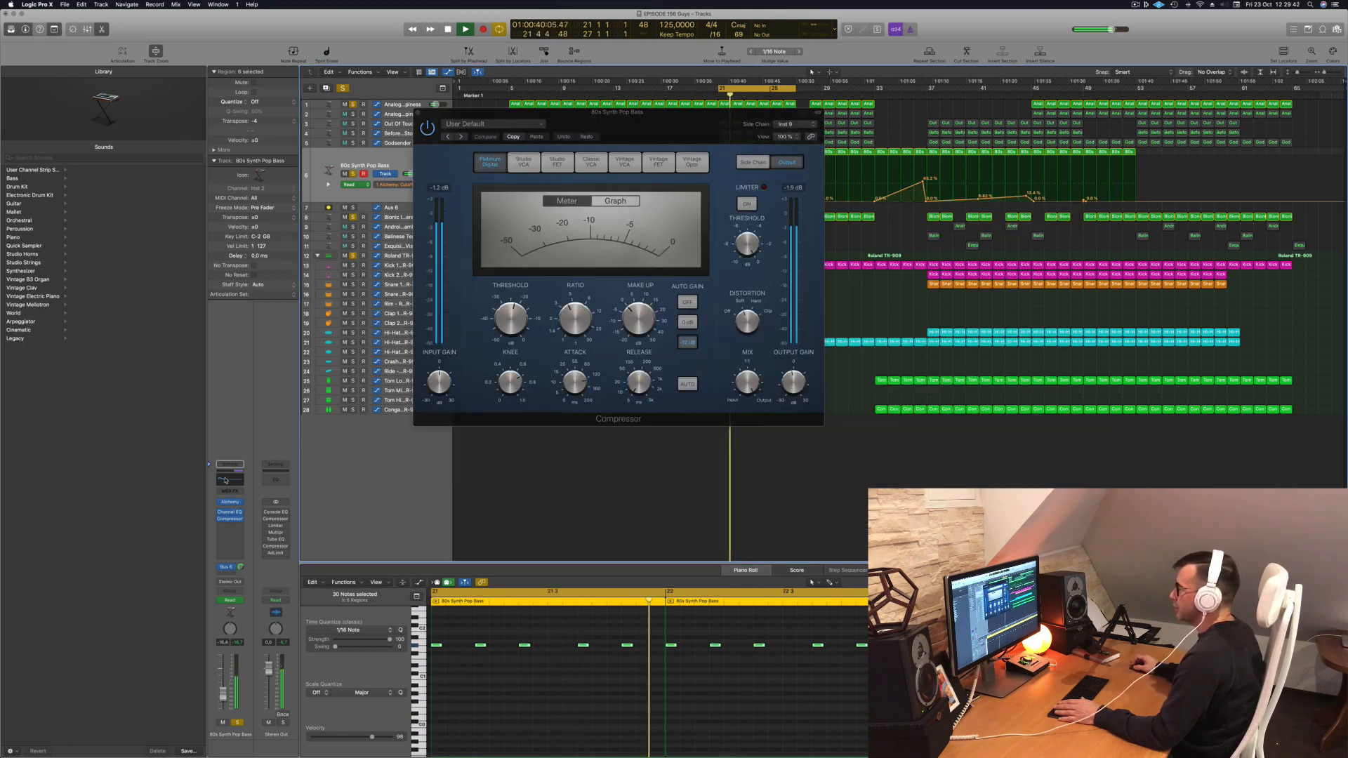
{"action": "left_click", "coordinate": [226, 480]}
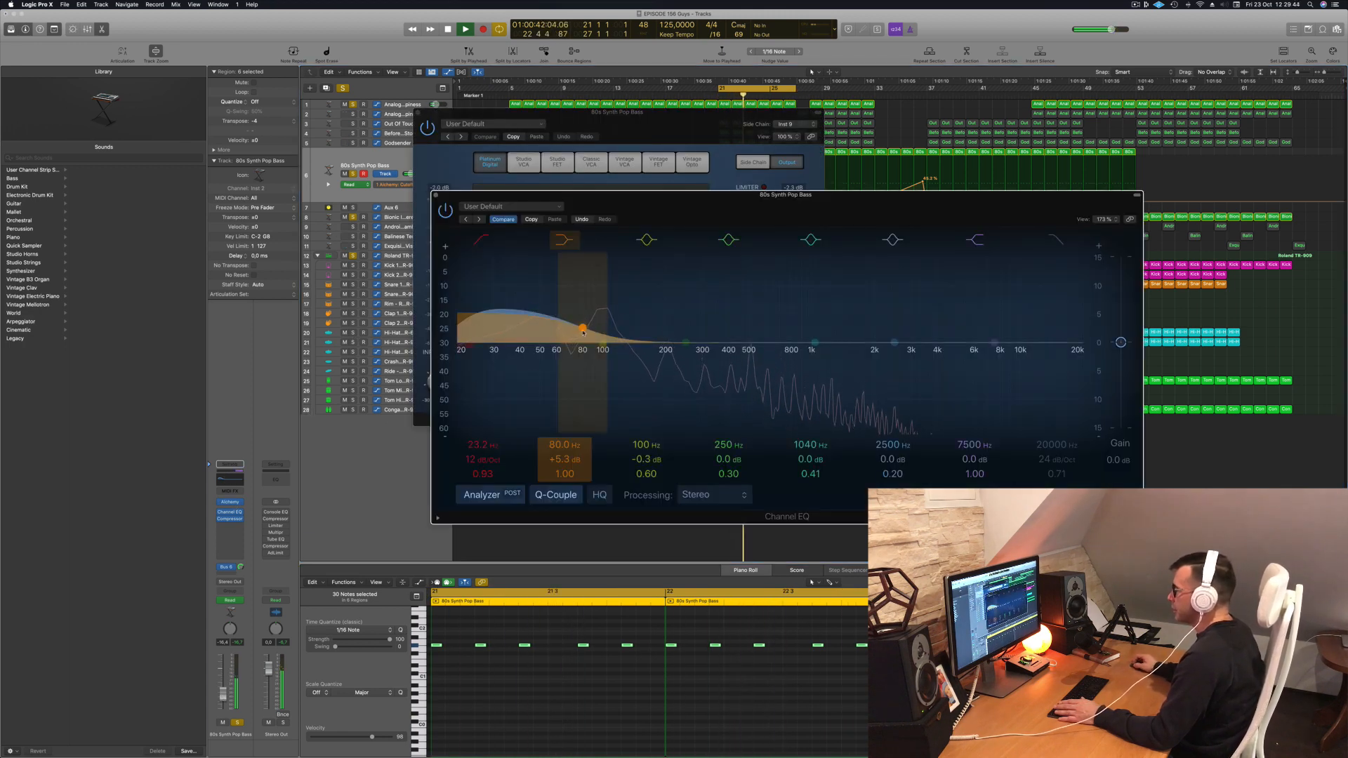
{"action": "left_click_drag", "start_coordinate": [582, 336], "coordinate": [582, 344]}
{"action": "left_click_drag", "start_coordinate": [582, 340], "coordinate": [582, 342]}
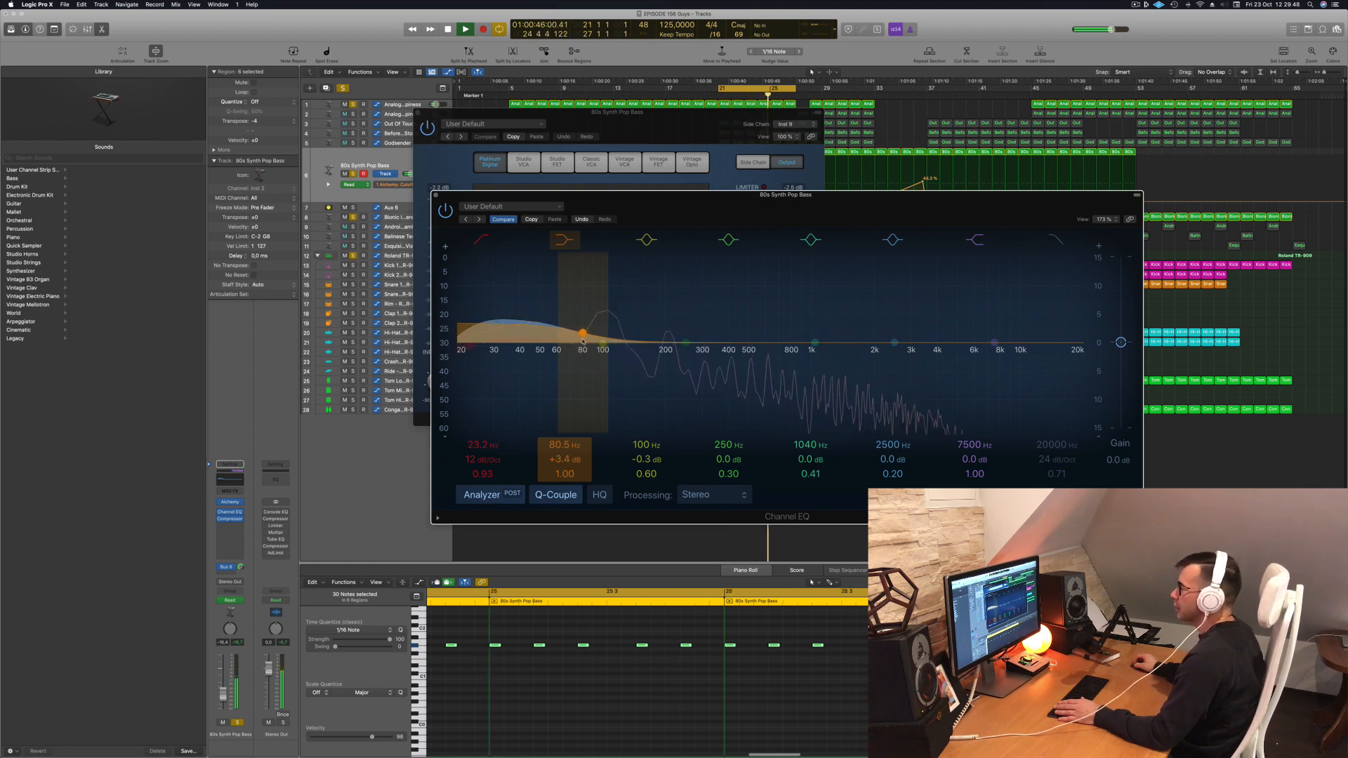
{"action": "left_click", "coordinate": [434, 195]}
{"action": "left_click_drag", "start_coordinate": [635, 141], "coordinate": [650, 153]}
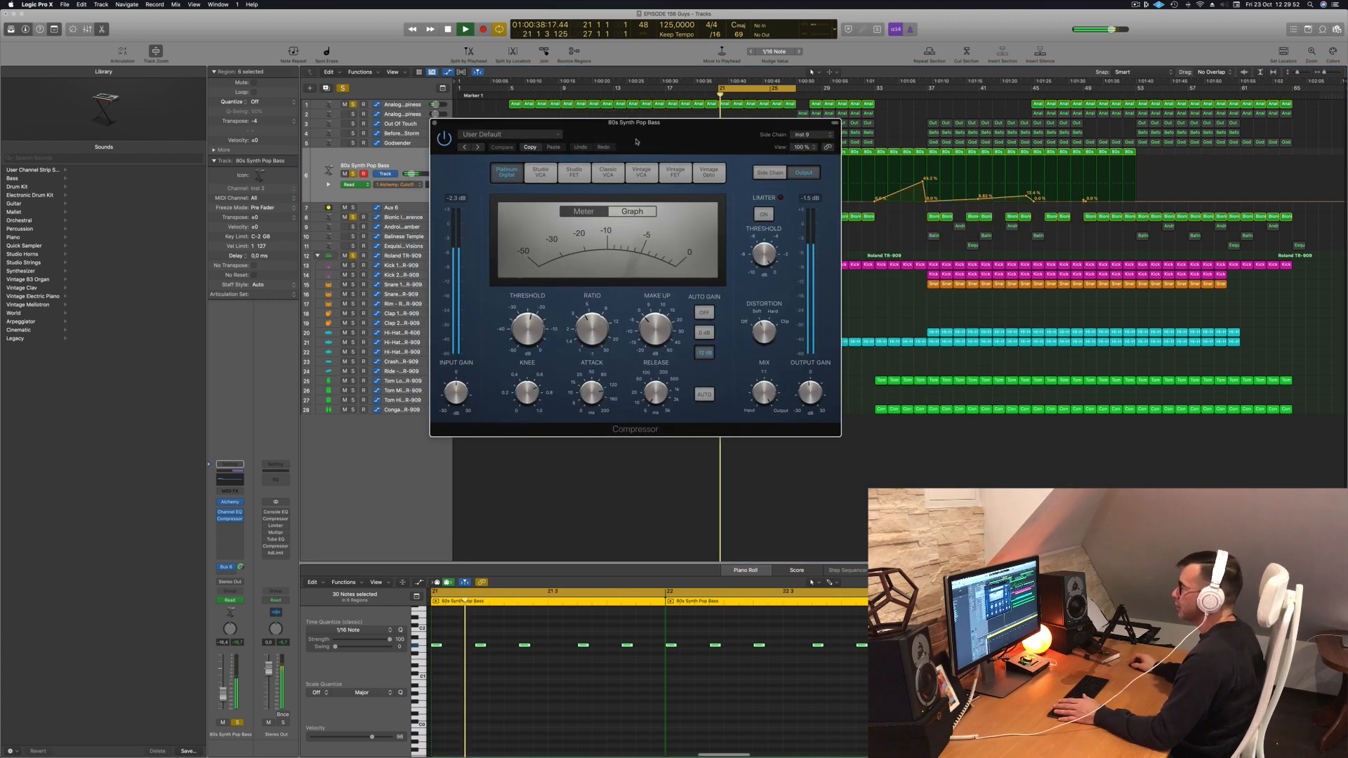
{"action": "left_click", "coordinate": [432, 124]}
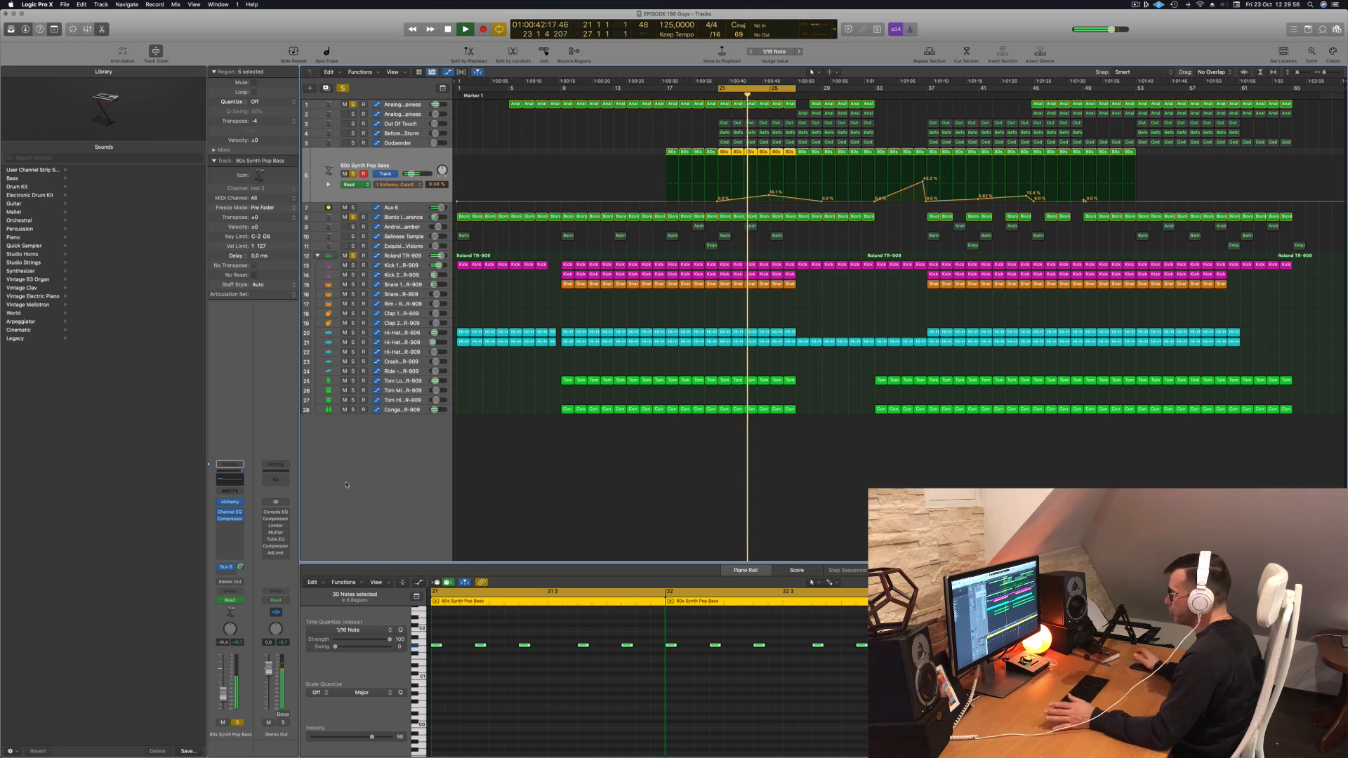
{"action": "left_click", "coordinate": [639, 122]}
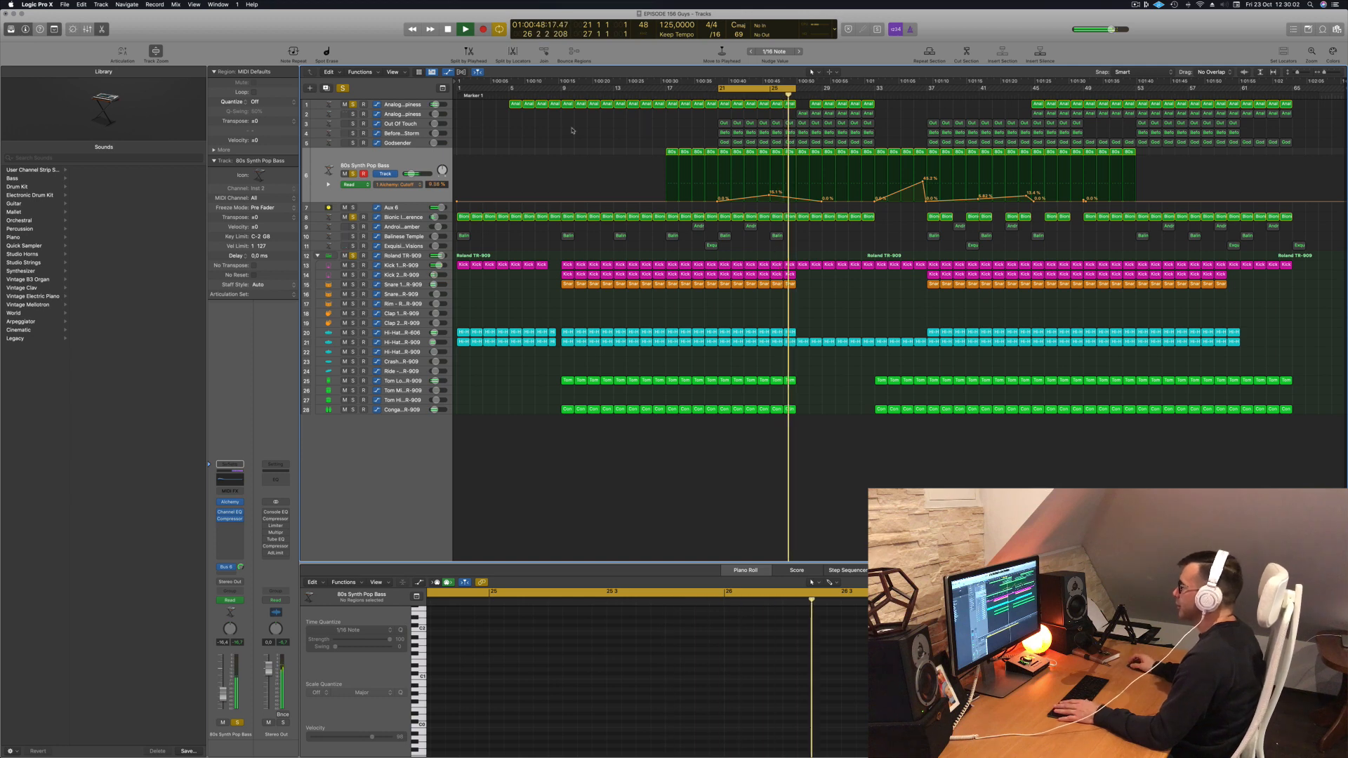
Step: Solo the Godsender track and add a Channel EQ with a low cut at 212 Hz, 18 dB/Oct and Q 0.75
{"action": "left_click", "coordinate": [404, 142]}
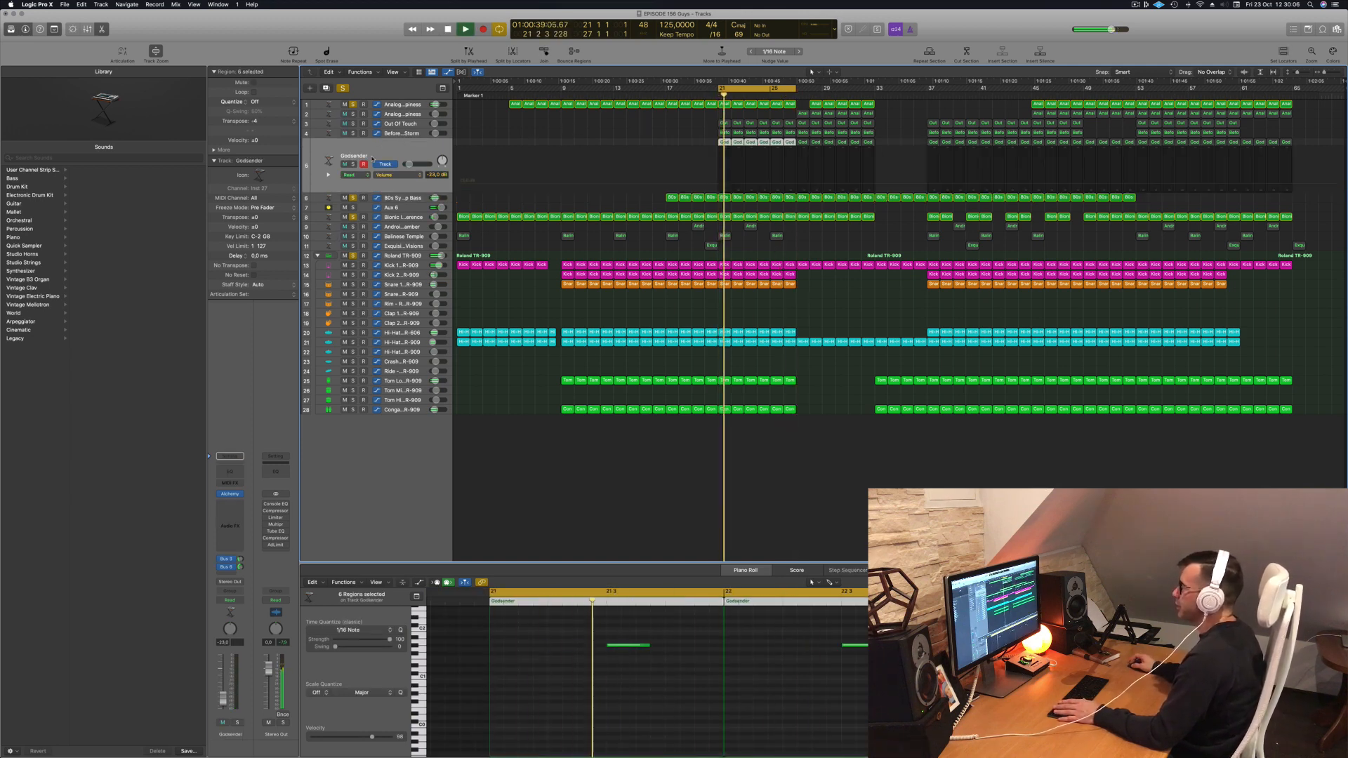
{"action": "key", "text": "s"}
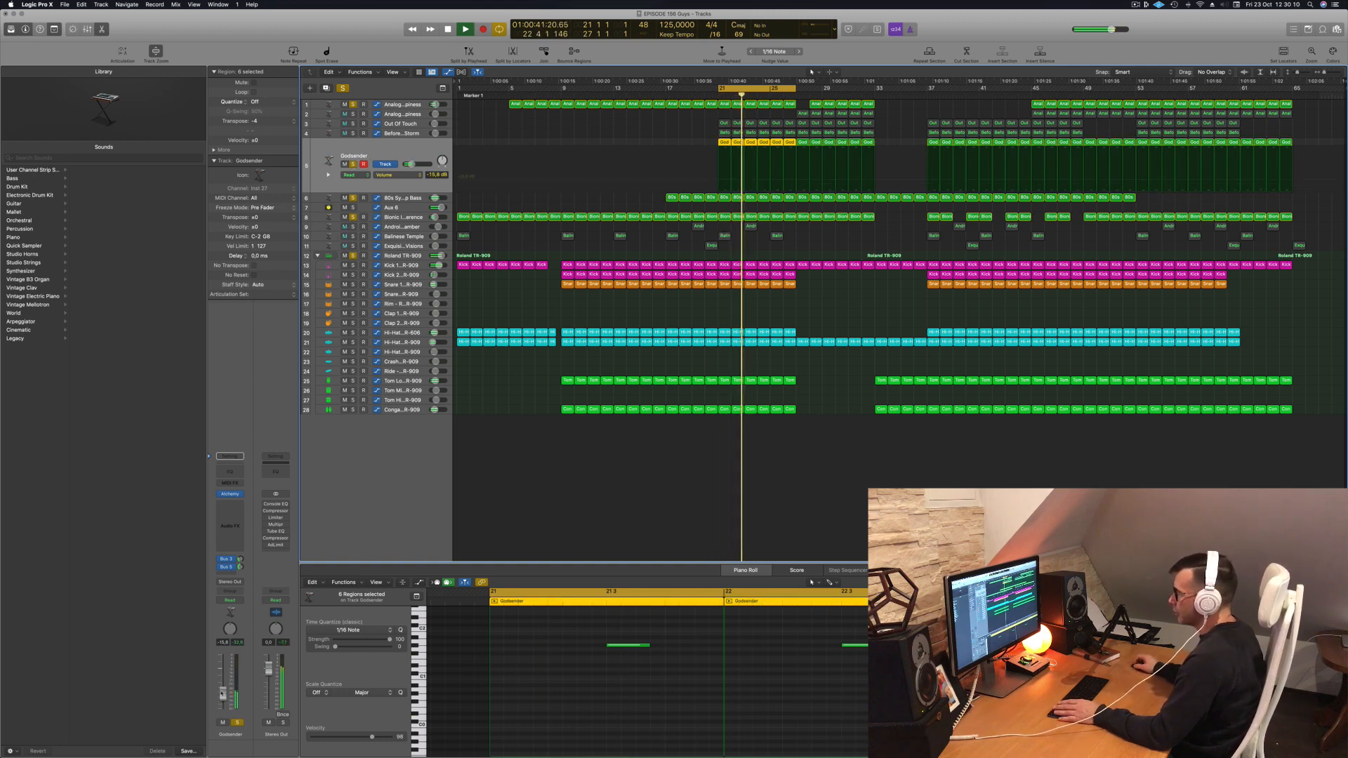
{"action": "left_click", "coordinate": [228, 473]}
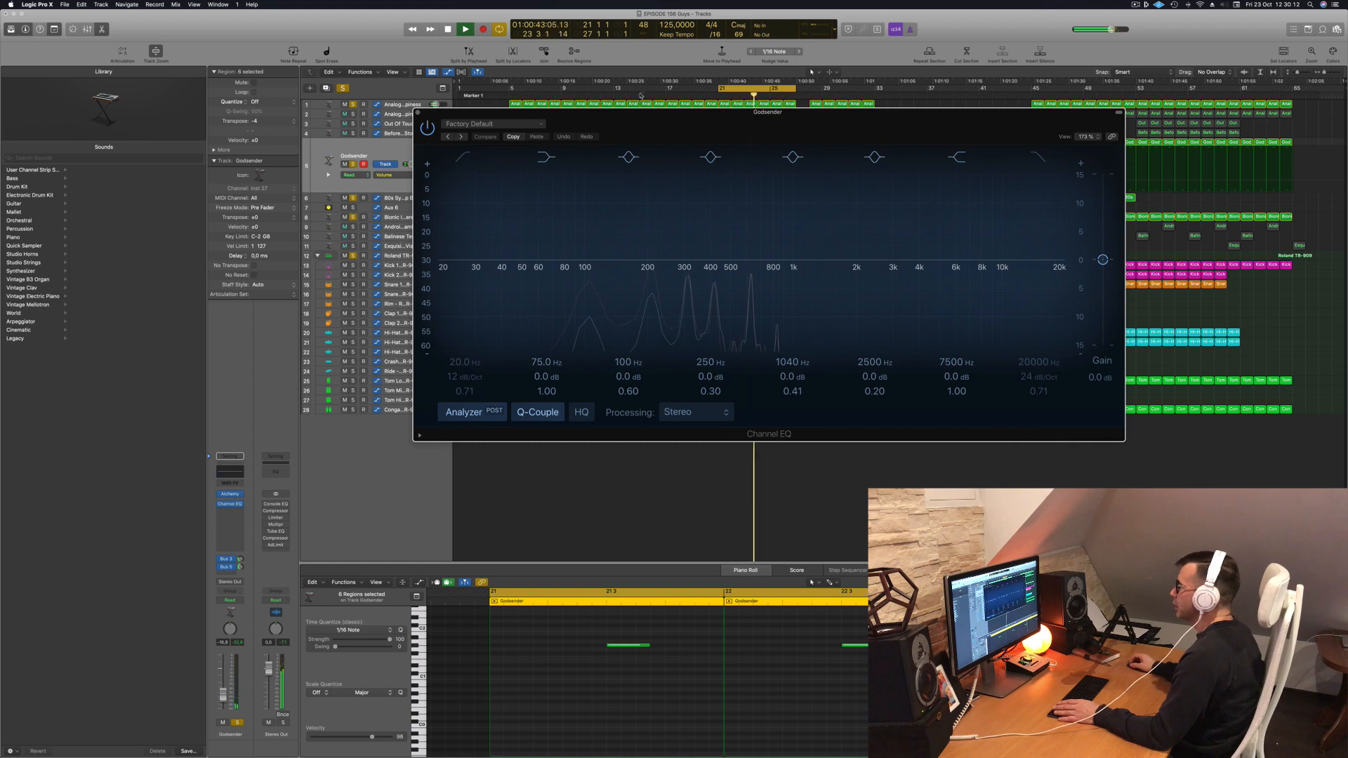
{"action": "left_click", "coordinate": [469, 163]}
{"action": "left_click_drag", "start_coordinate": [504, 232], "coordinate": [588, 237]}
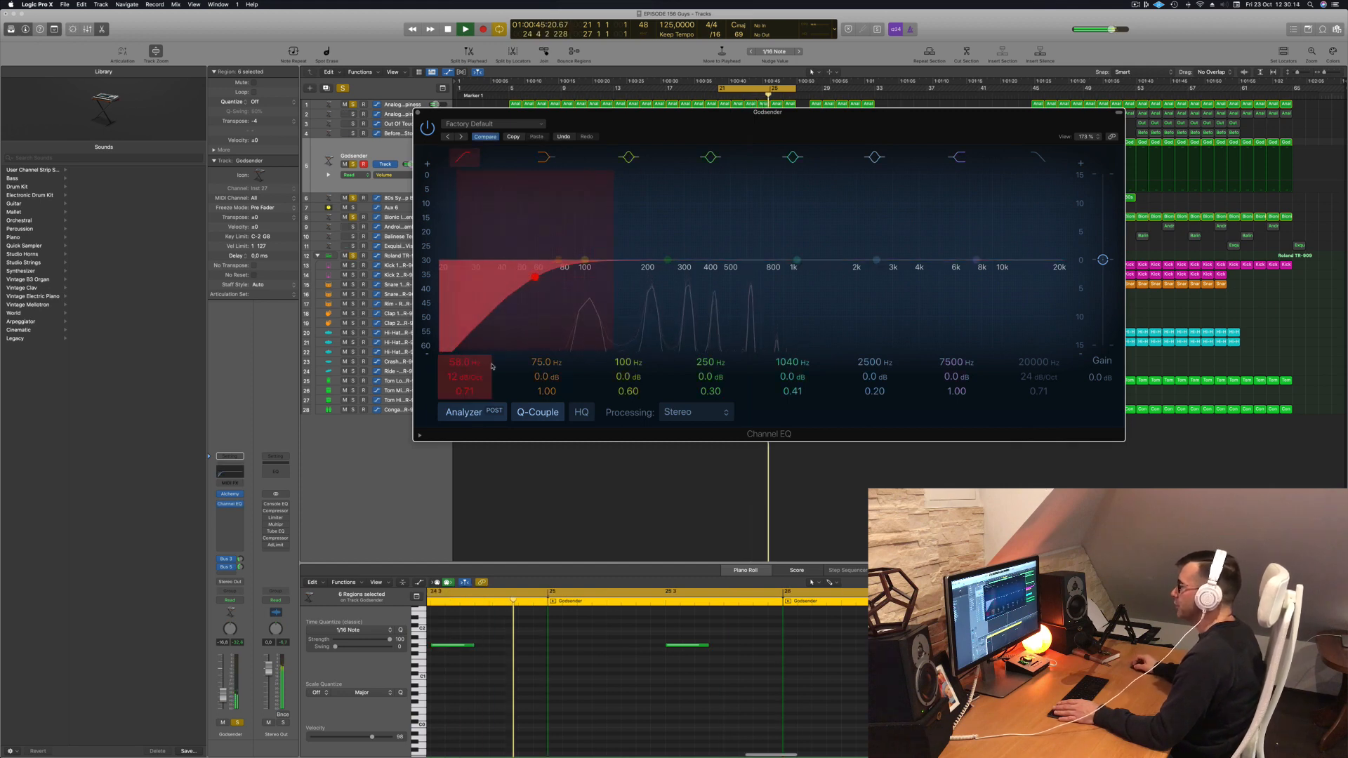
{"action": "left_click_drag", "start_coordinate": [460, 367], "coordinate": [461, 373]}
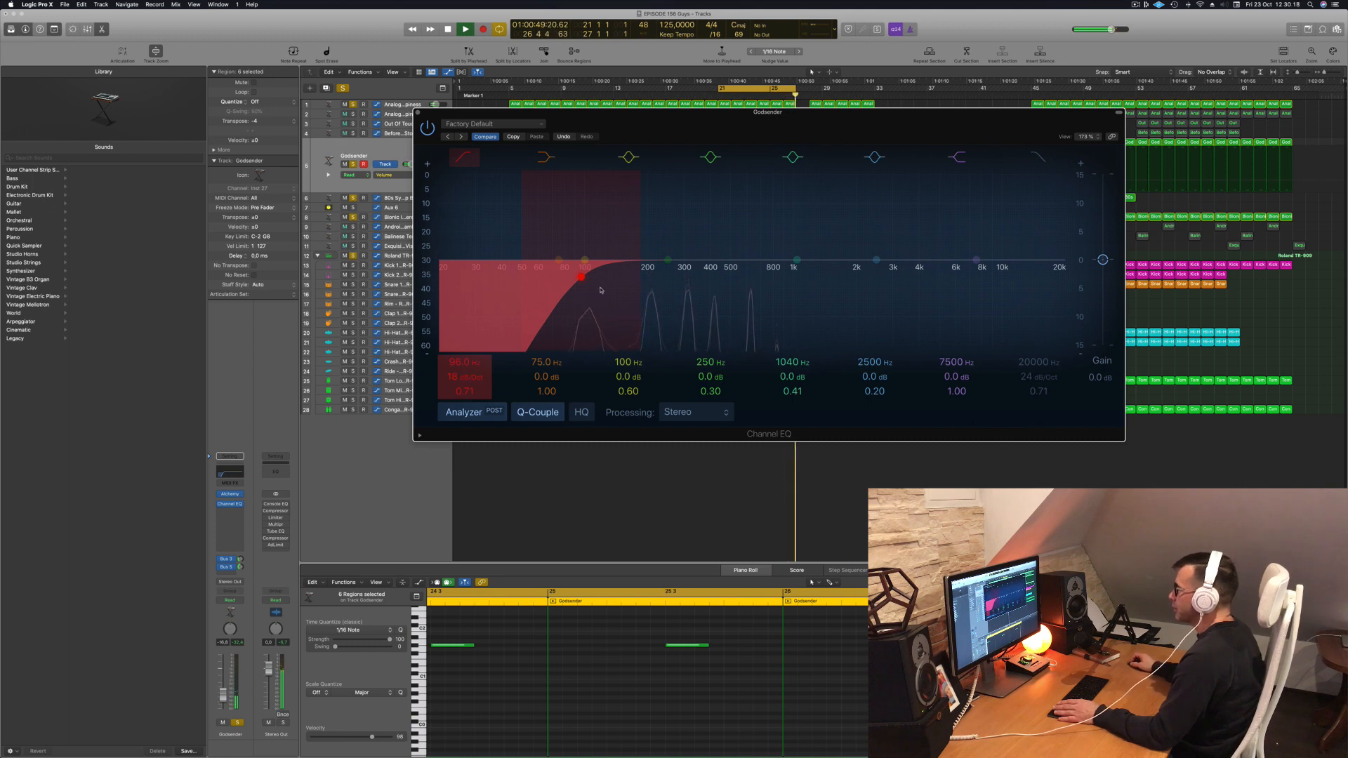
{"action": "left_click_drag", "start_coordinate": [605, 298], "coordinate": [651, 279]}
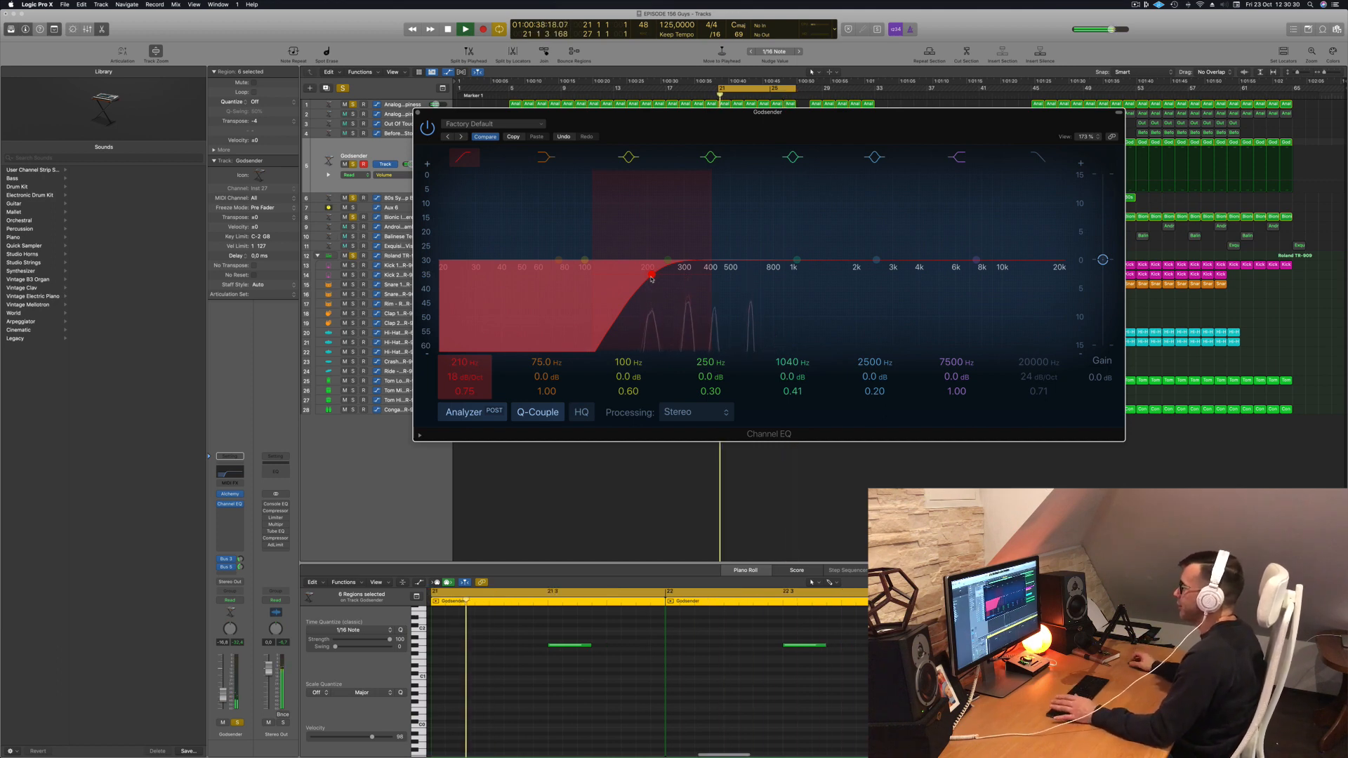
{"action": "left_click_drag", "start_coordinate": [650, 279], "coordinate": [651, 279]}
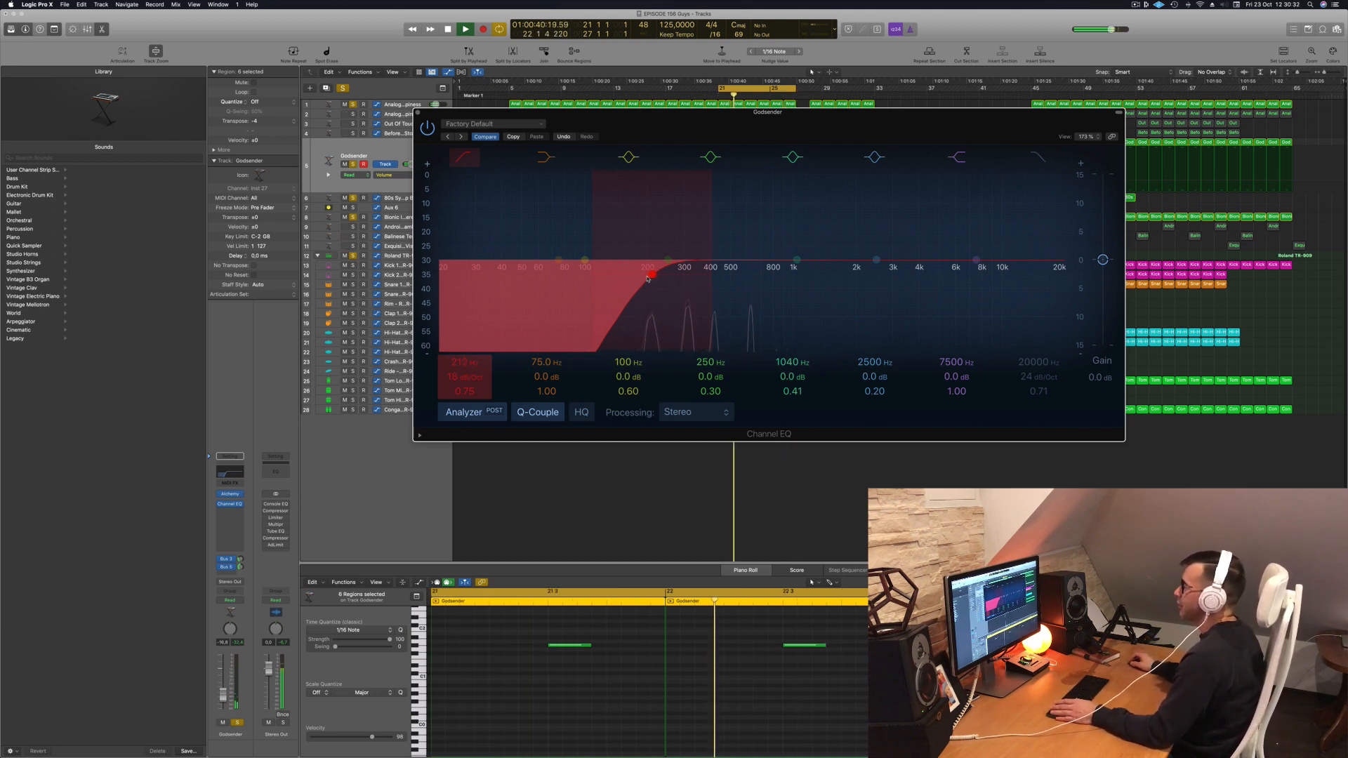
Step: Adjust the cutoff in Godsender's Alchemy synth, set the track volume to about -11.2 dB, and close its plug-in windows
{"action": "left_click_drag", "start_coordinate": [223, 699], "coordinate": [222, 698]}
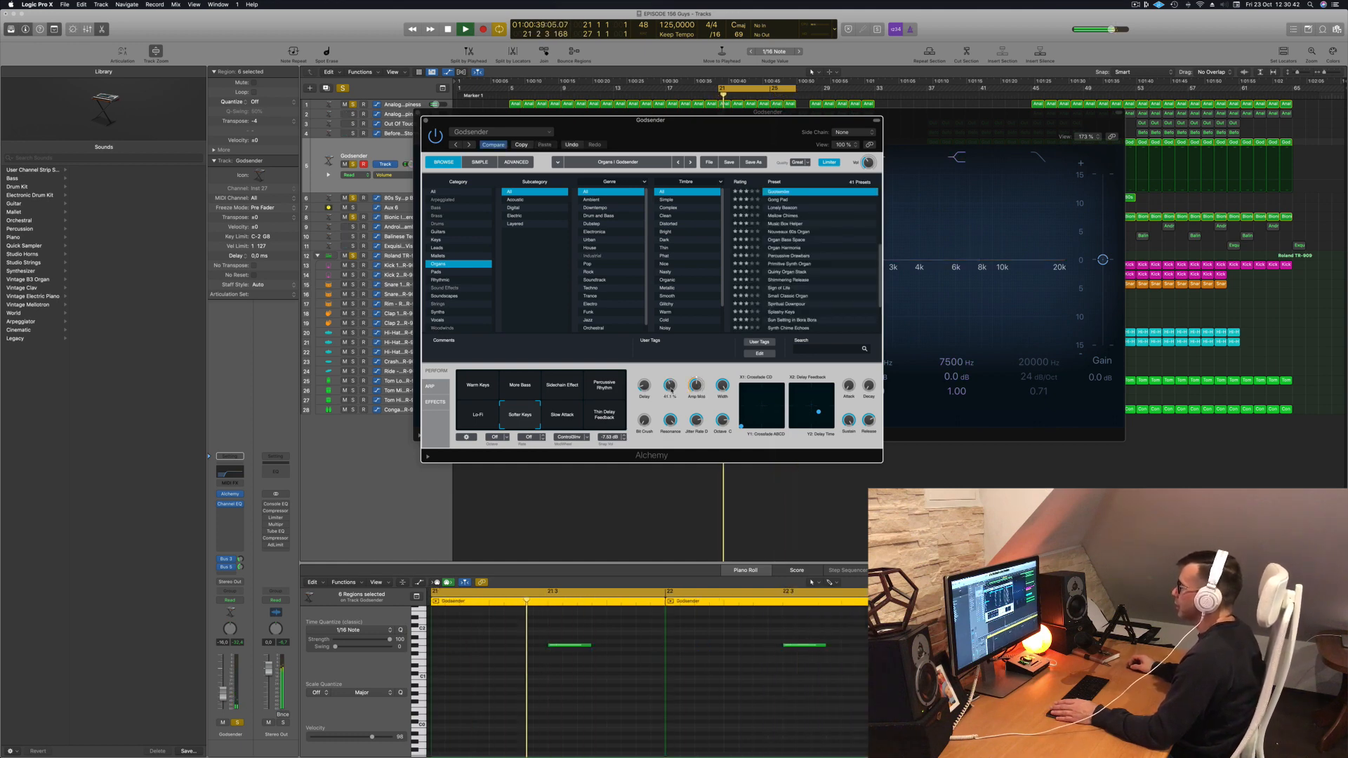
{"action": "left_click_drag", "start_coordinate": [746, 146], "coordinate": [1126, 190]}
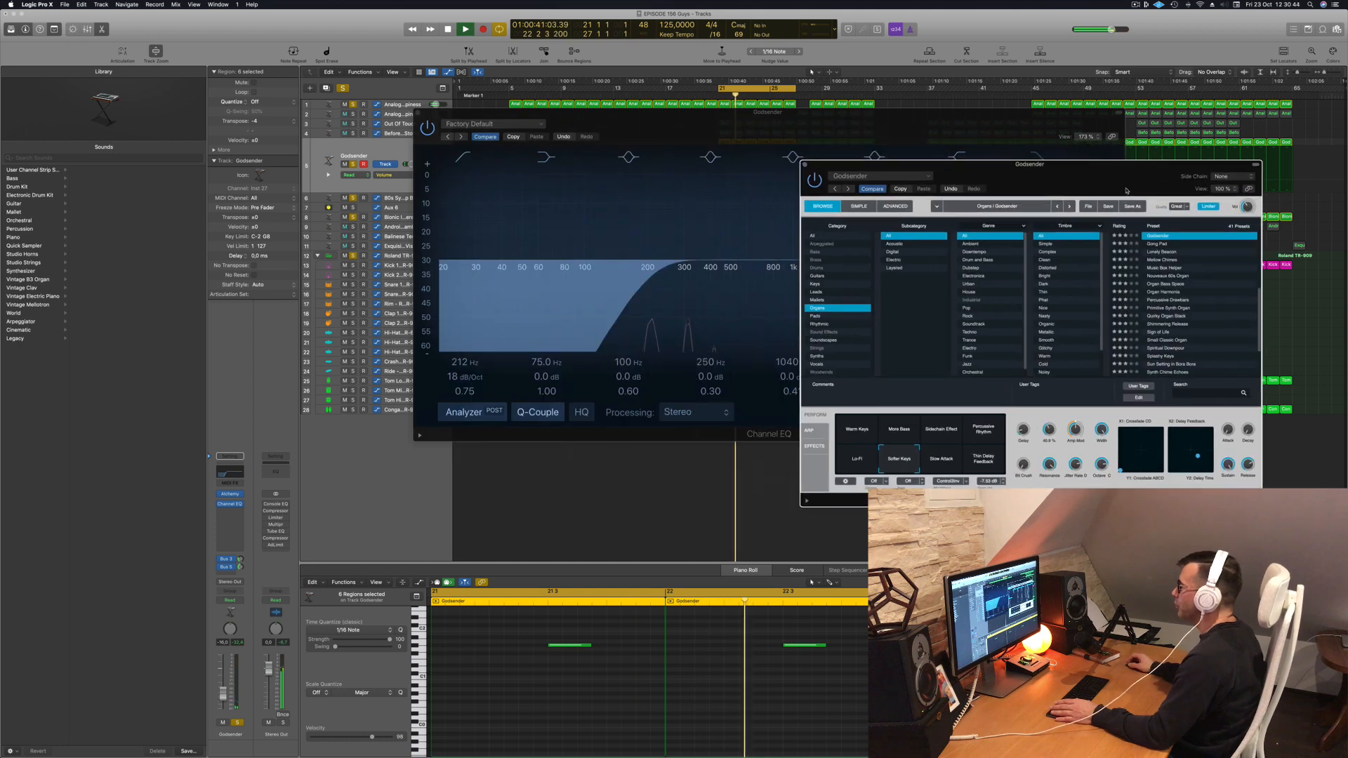
{"action": "left_click", "coordinate": [223, 690]}
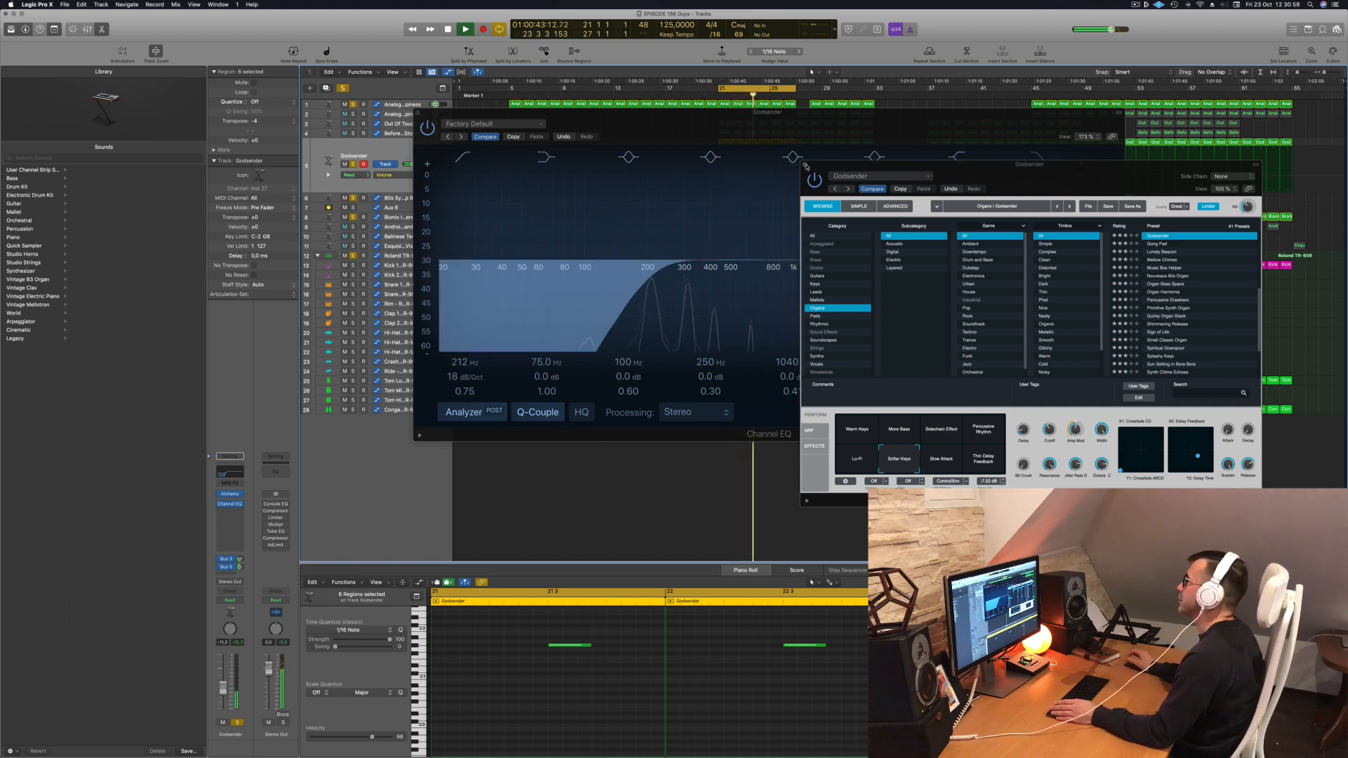
{"action": "left_click", "coordinate": [805, 165]}
{"action": "left_click_drag", "start_coordinate": [831, 133], "coordinate": [820, 204]}
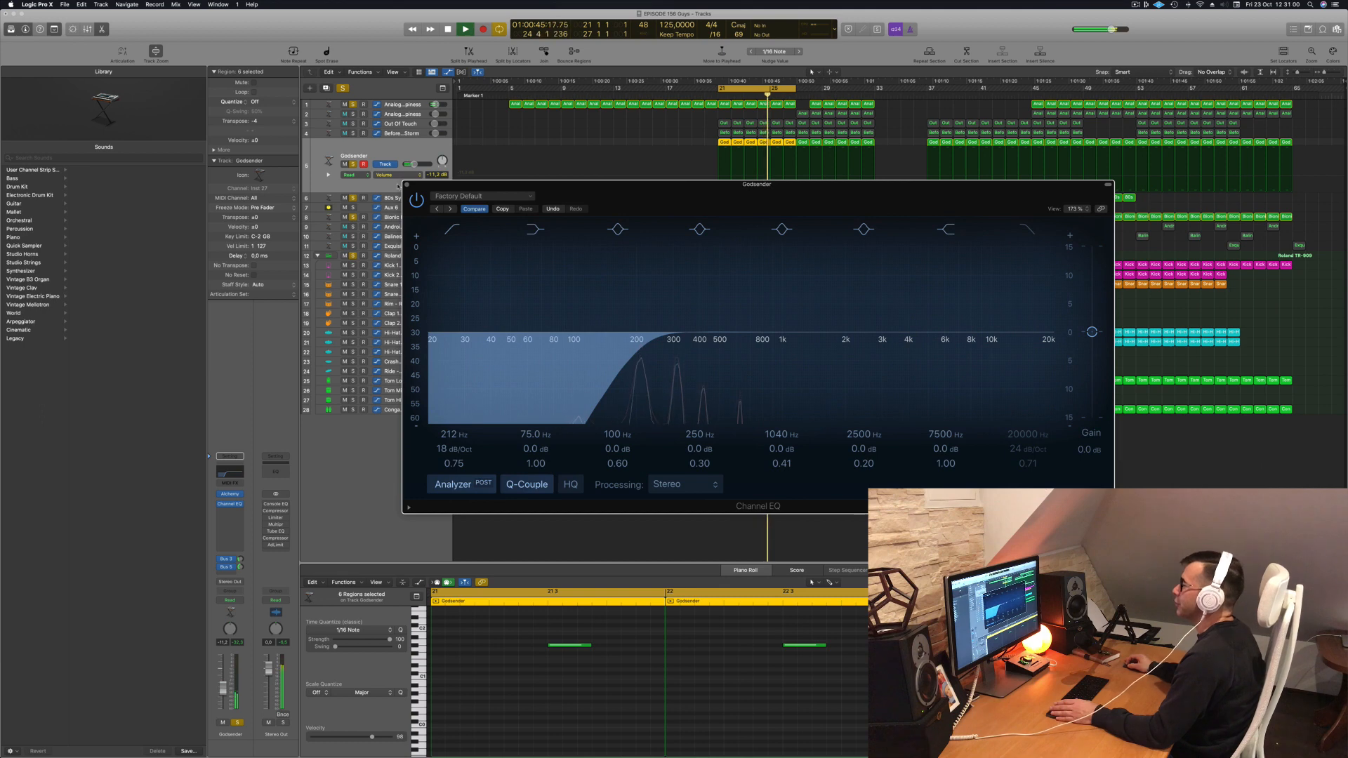
{"action": "left_click", "coordinate": [406, 185]}
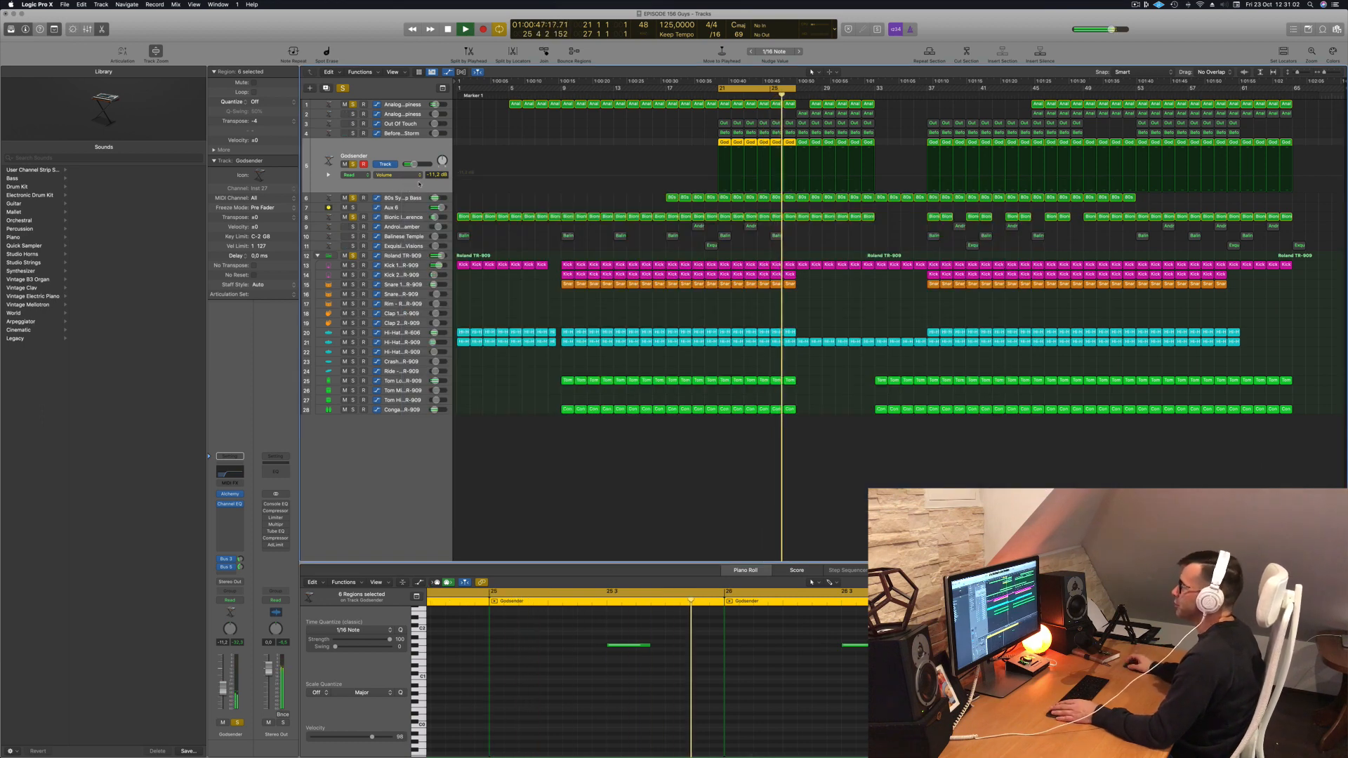
Step: Solo the Before The Storm track and add a Channel EQ with a low cut at 272 Hz, 12 dB/Oct and Q 0.88
{"action": "left_click", "coordinate": [405, 133]}
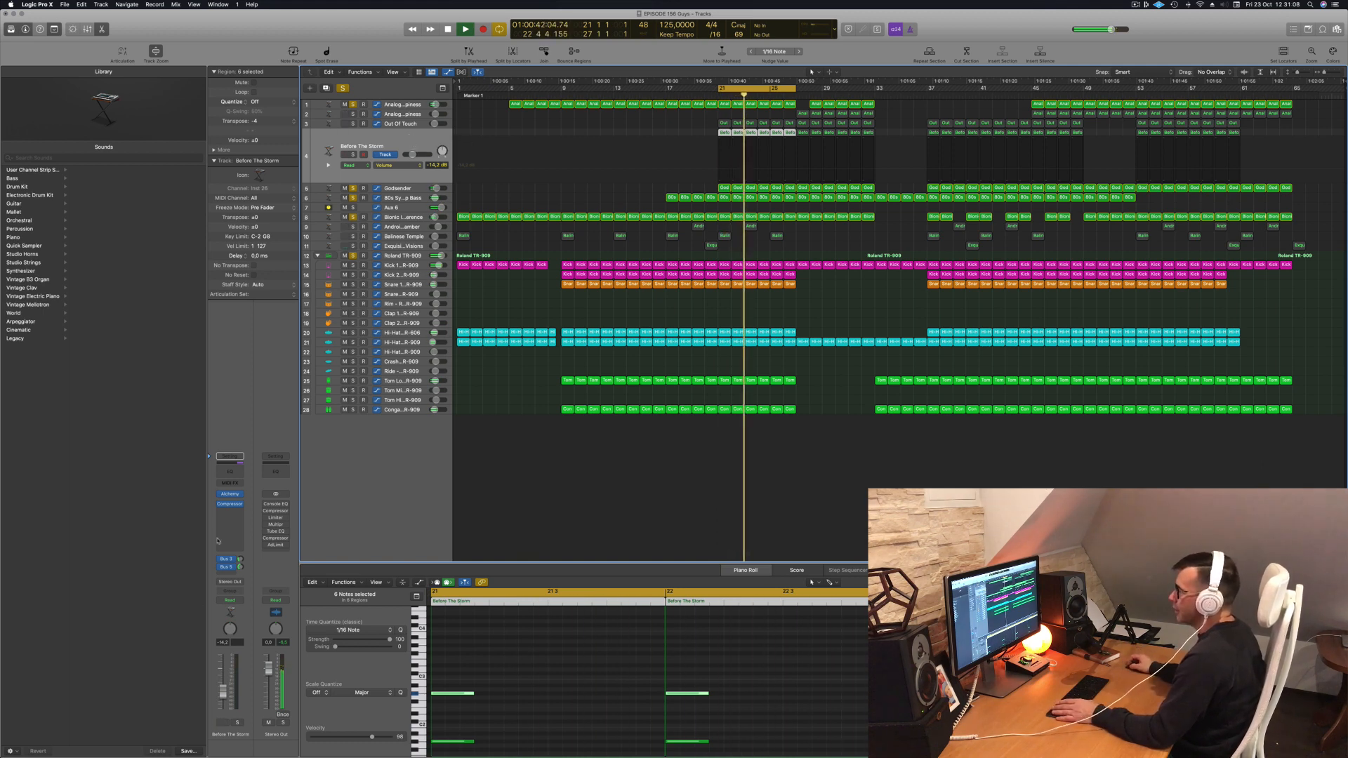
{"action": "left_click", "coordinate": [238, 722]}
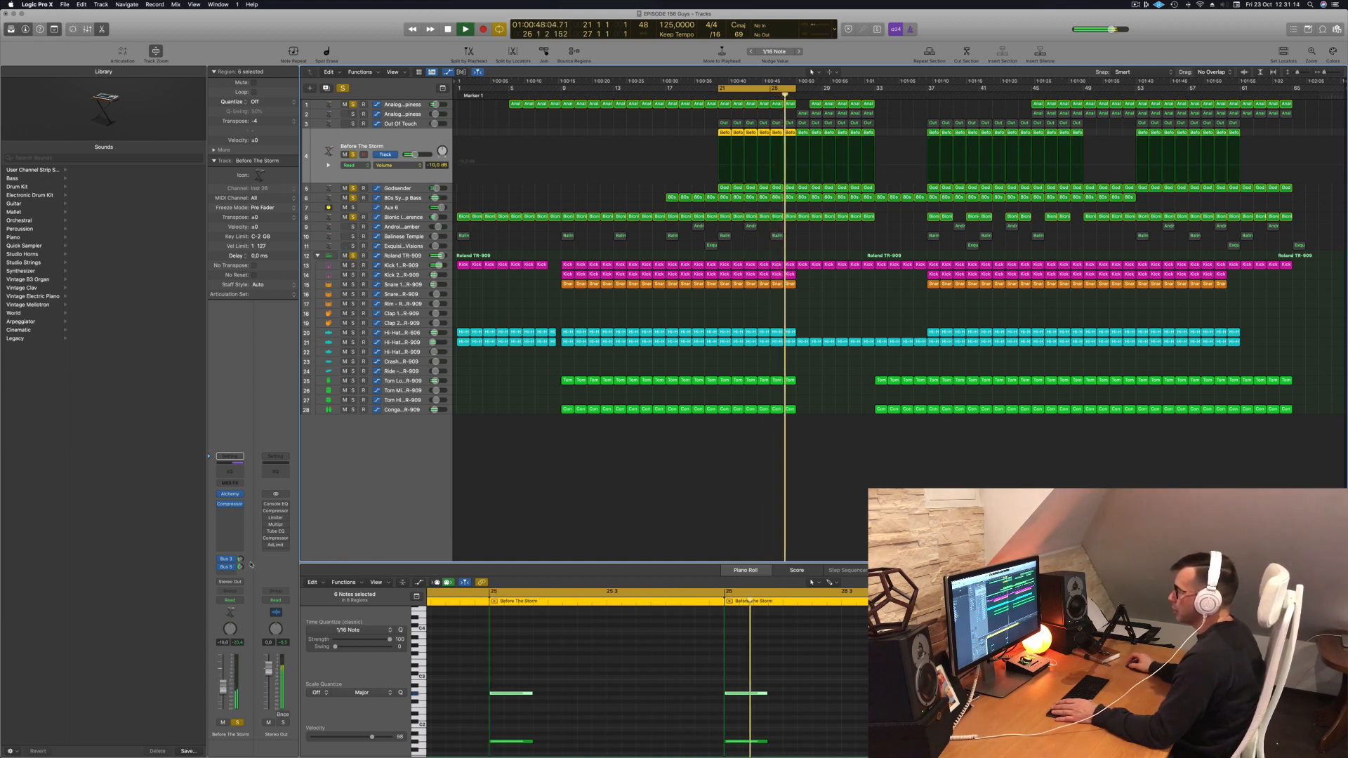
{"action": "left_click", "coordinate": [236, 476]}
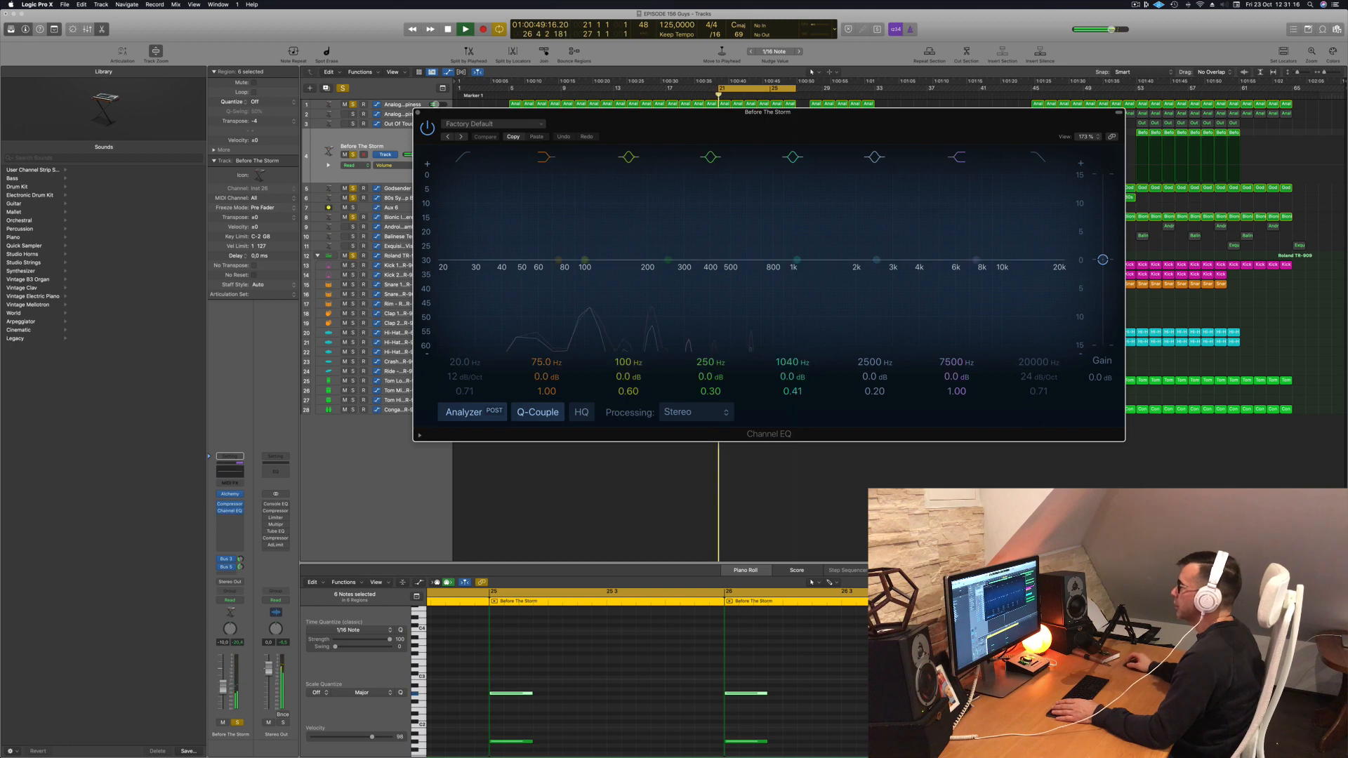
{"action": "left_click", "coordinate": [457, 241]}
{"action": "mouse_move", "coordinate": [457, 241]}
{"action": "left_mouse_down"}
{"action": "mouse_move", "coordinate": [639, 242]}
{"action": "mouse_move", "coordinate": [651, 271]}
{"action": "left_mouse_up"}
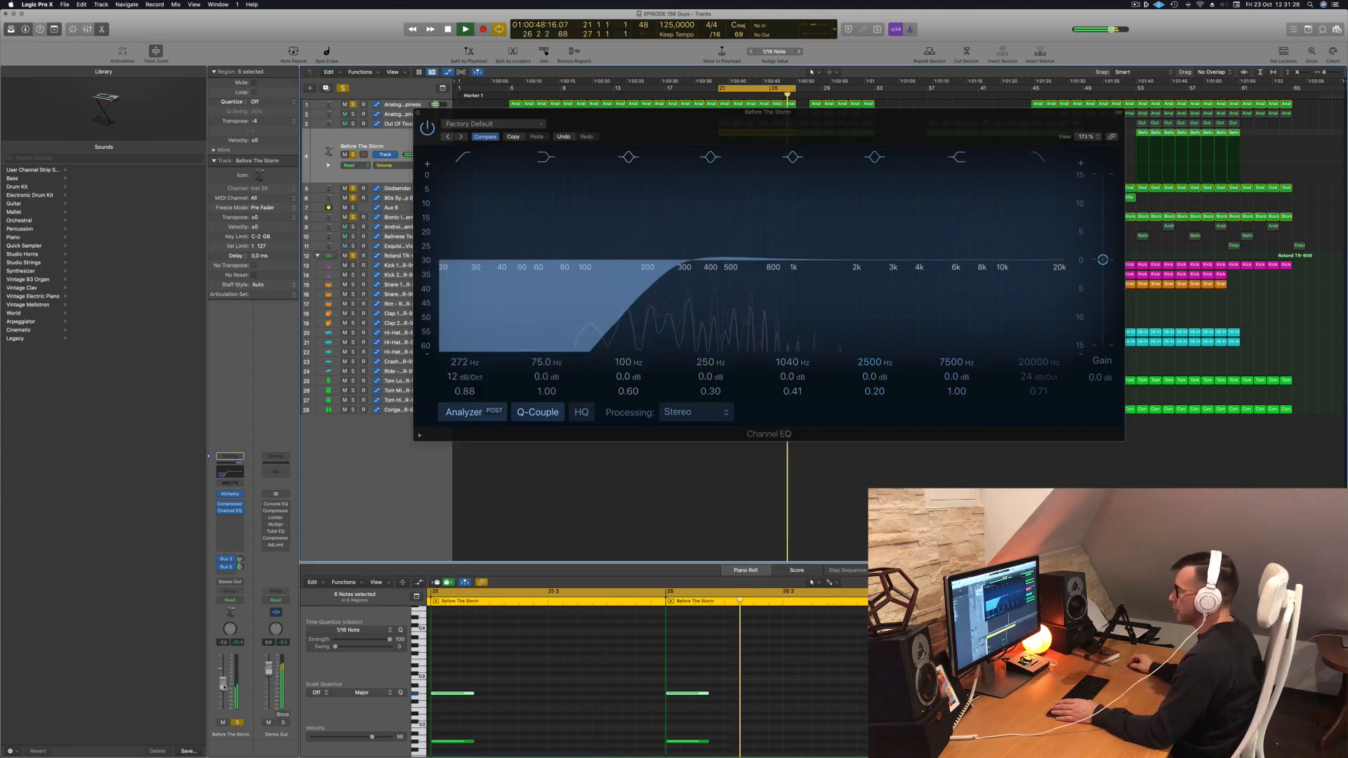
Step: Adjust the two bus send levels on Before The Storm, set its volume to about -11.2 dB, and close its EQ
{"action": "left_click_drag", "start_coordinate": [240, 567], "coordinate": [241, 565]}
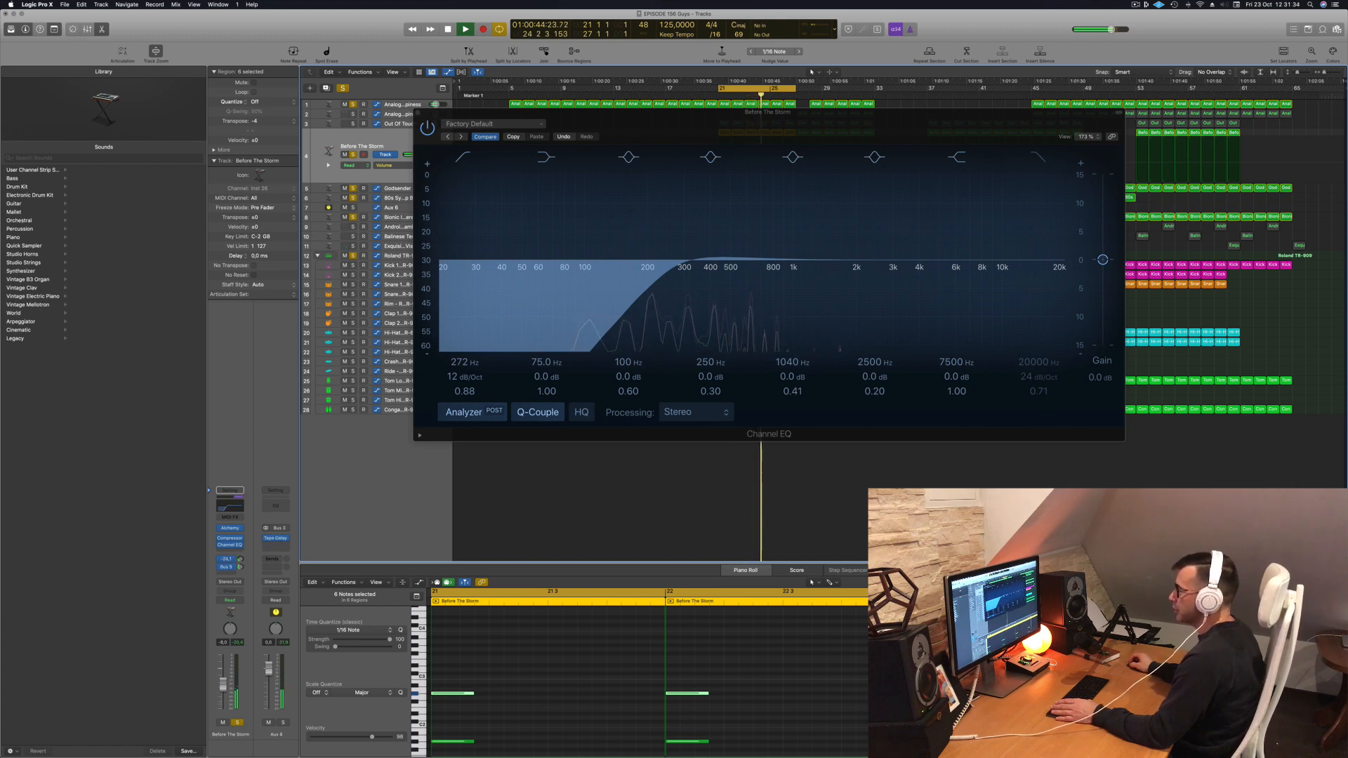
{"action": "left_click_drag", "start_coordinate": [242, 557], "coordinate": [242, 570]}
{"action": "mouse_move", "coordinate": [224, 685]}
{"action": "left_mouse_down"}
{"action": "mouse_move", "coordinate": [234, 712]}
{"action": "mouse_move", "coordinate": [224, 693]}
{"action": "left_mouse_up"}
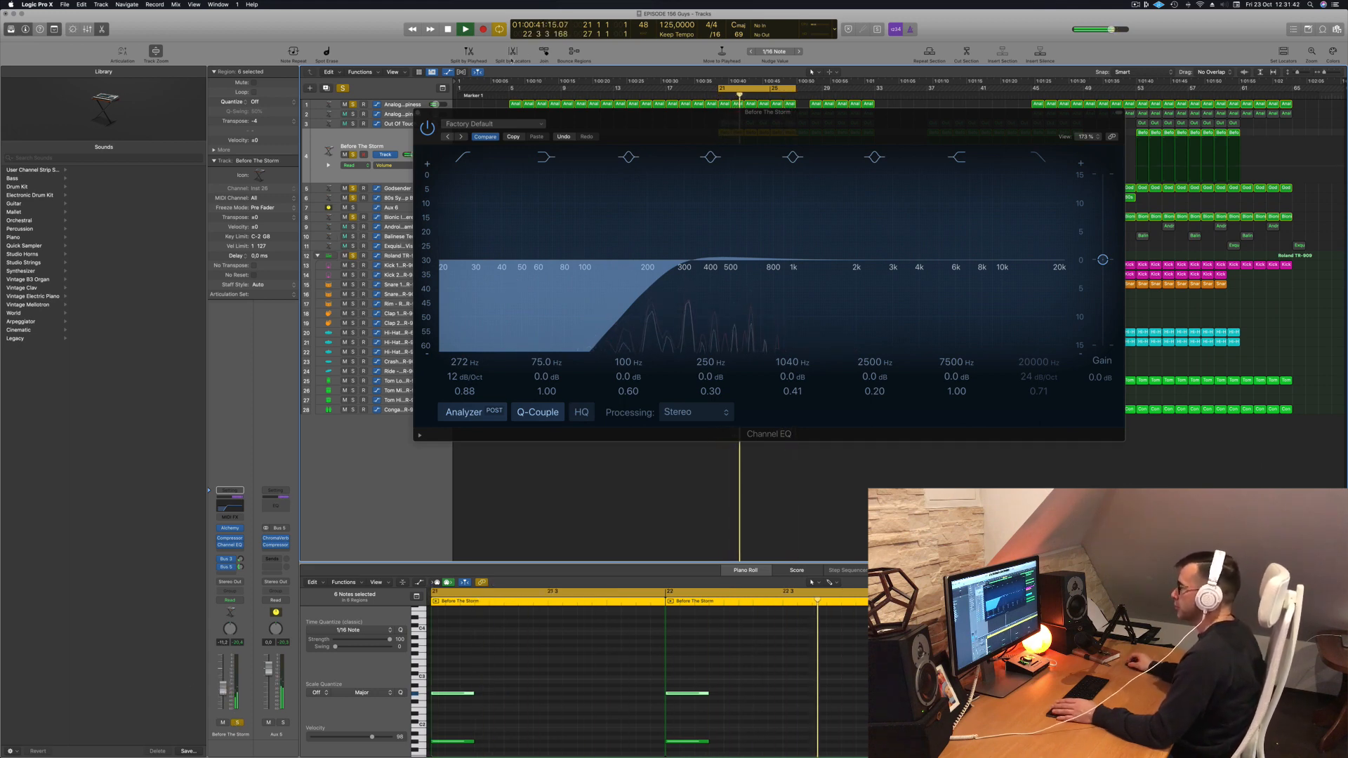
{"action": "left_click", "coordinate": [417, 115]}
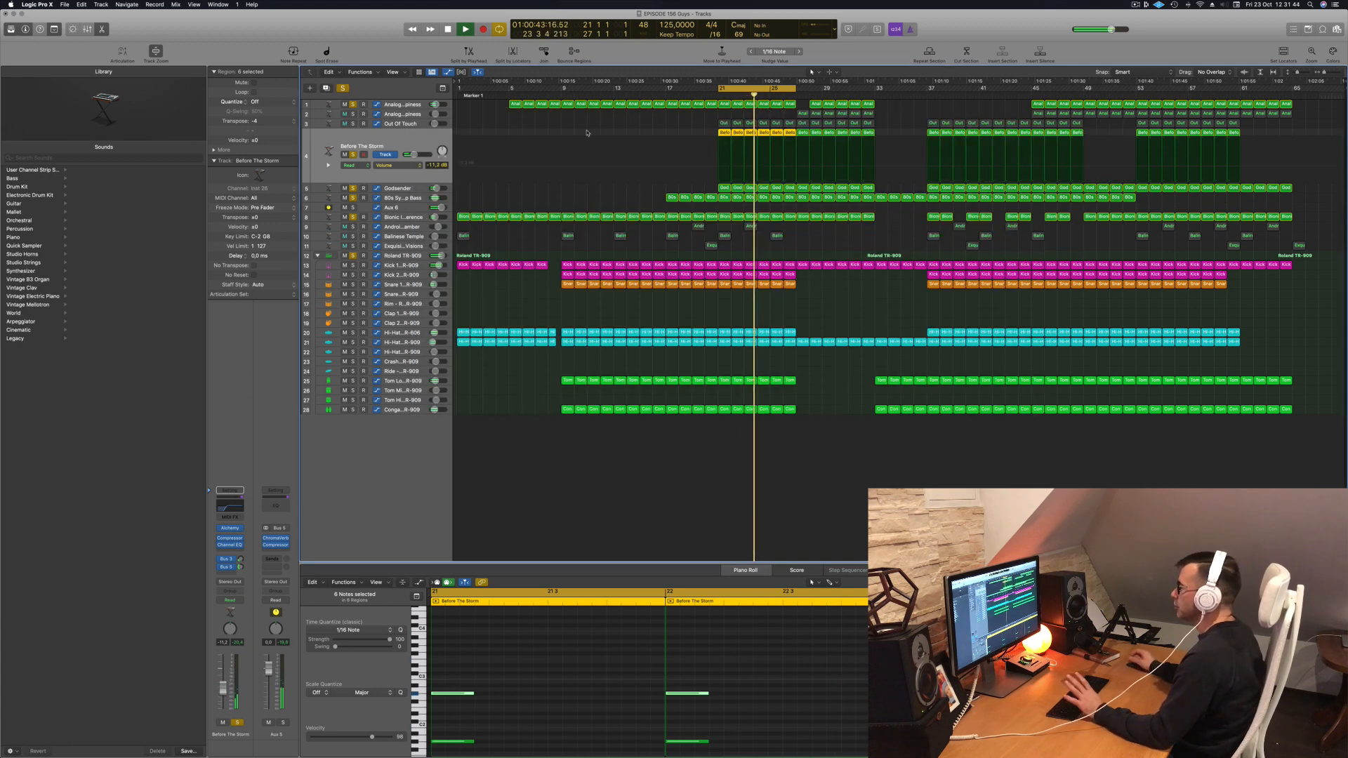
Step: Solo the Out Of Touch track and add a Channel EQ with a low cut at 264 Hz, 12 dB/Oct and Q 0.83
{"action": "left_click", "coordinate": [413, 124]}
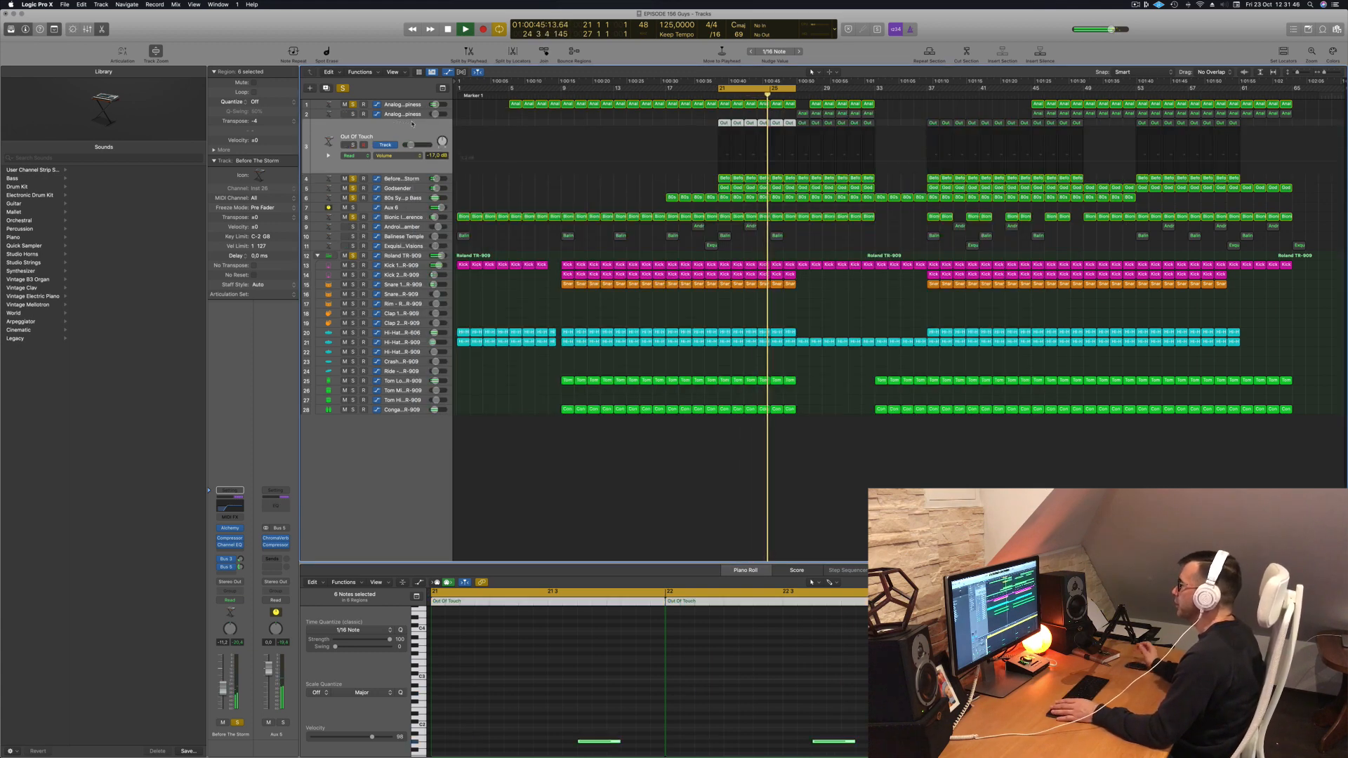
{"action": "left_click", "coordinate": [354, 144]}
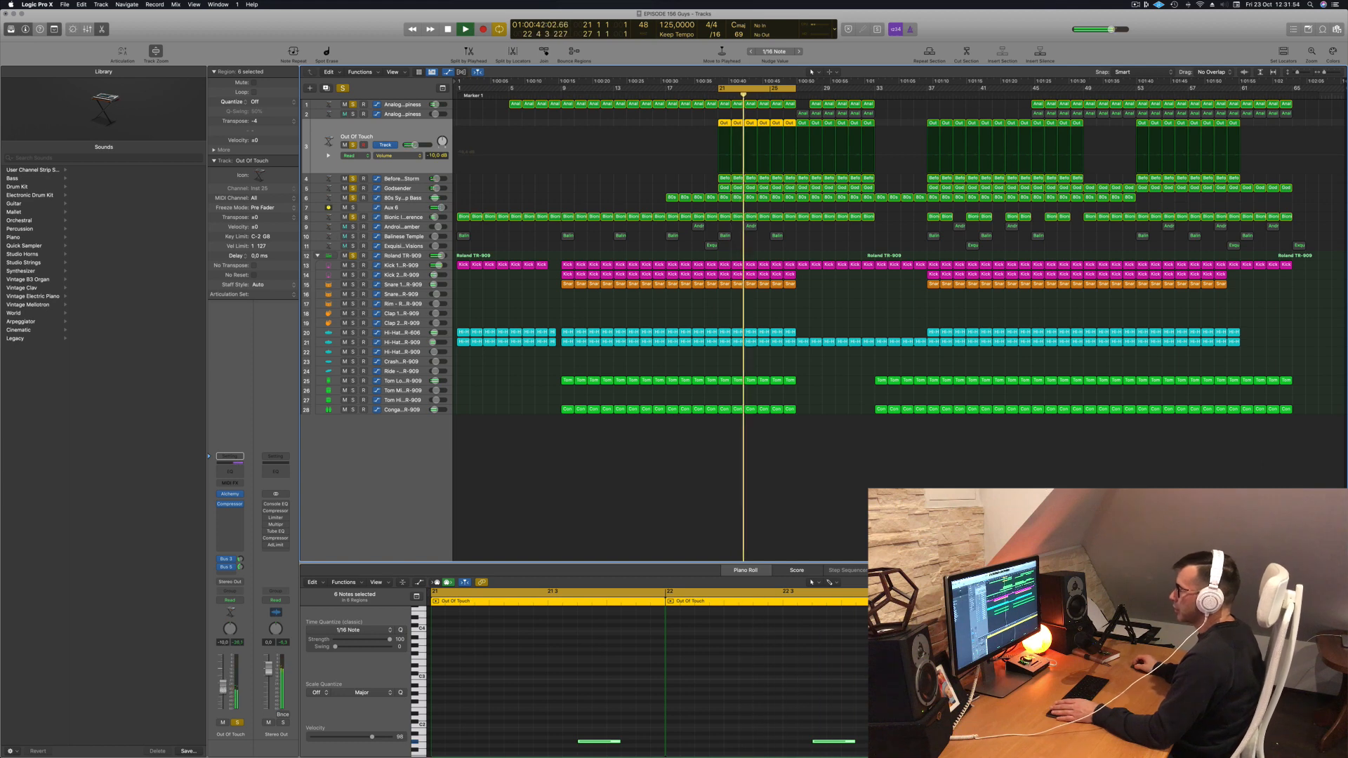
{"action": "left_click", "coordinate": [228, 474]}
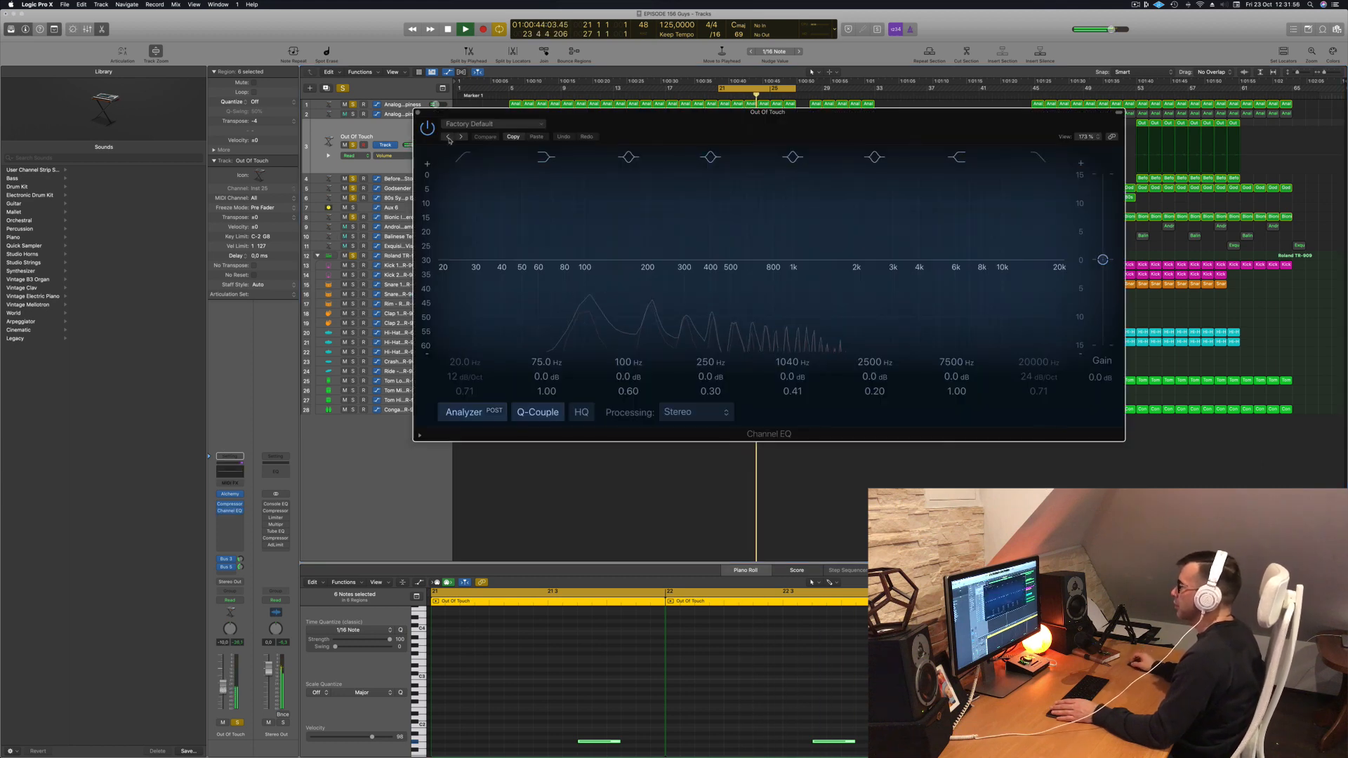
{"action": "left_click", "coordinate": [468, 156]}
{"action": "left_click_drag", "start_coordinate": [449, 261], "coordinate": [672, 268]}
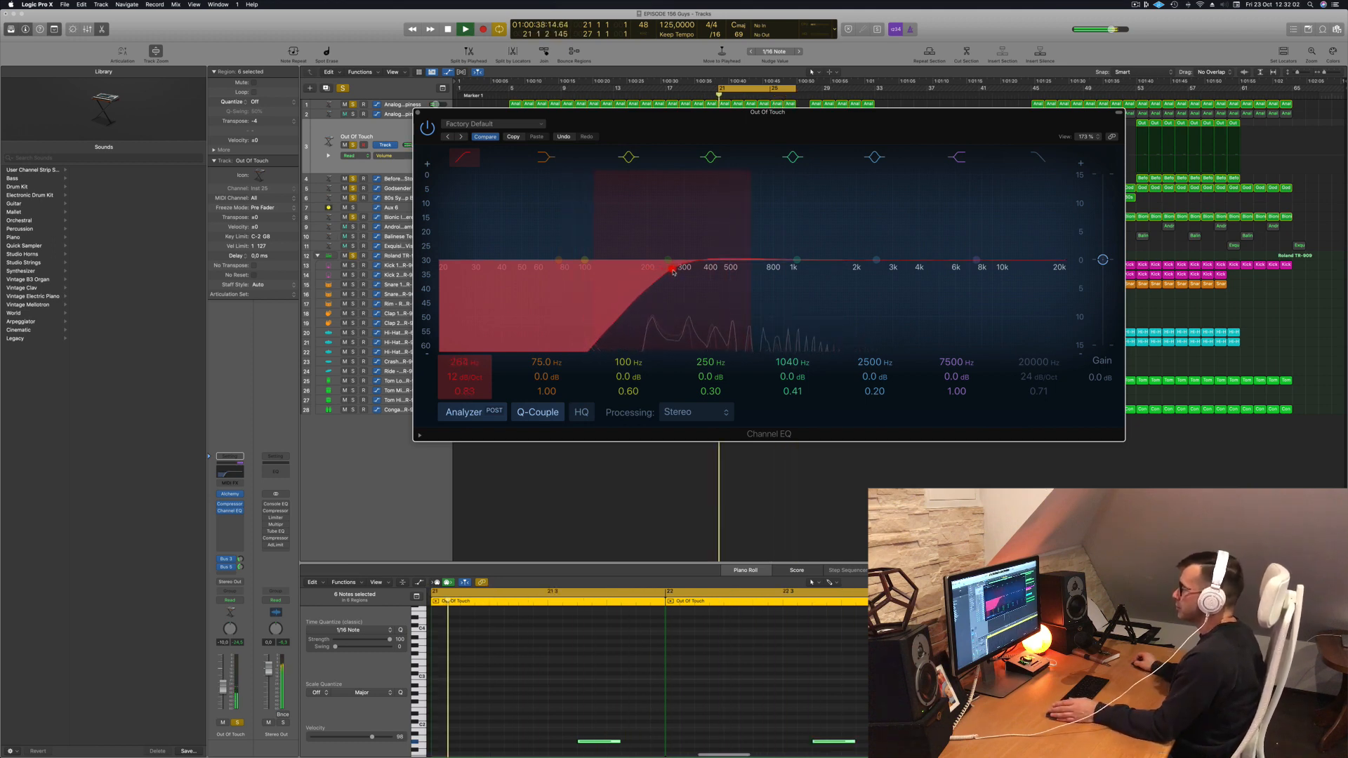
Step: Lower the Out Of Touch volume slightly, and adjust the sustain, decay and release in its Alchemy synth
{"action": "left_click_drag", "start_coordinate": [223, 687], "coordinate": [223, 688]}
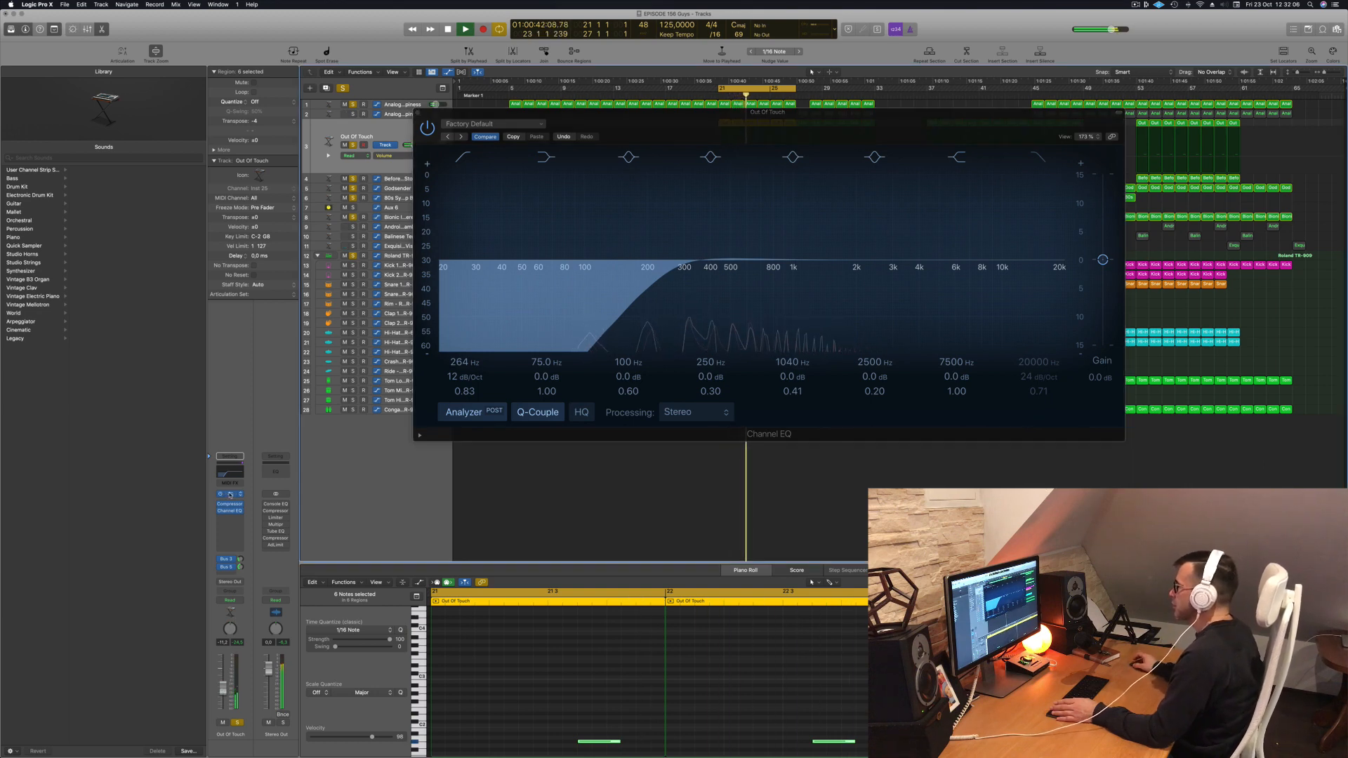
{"action": "left_click", "coordinate": [231, 494]}
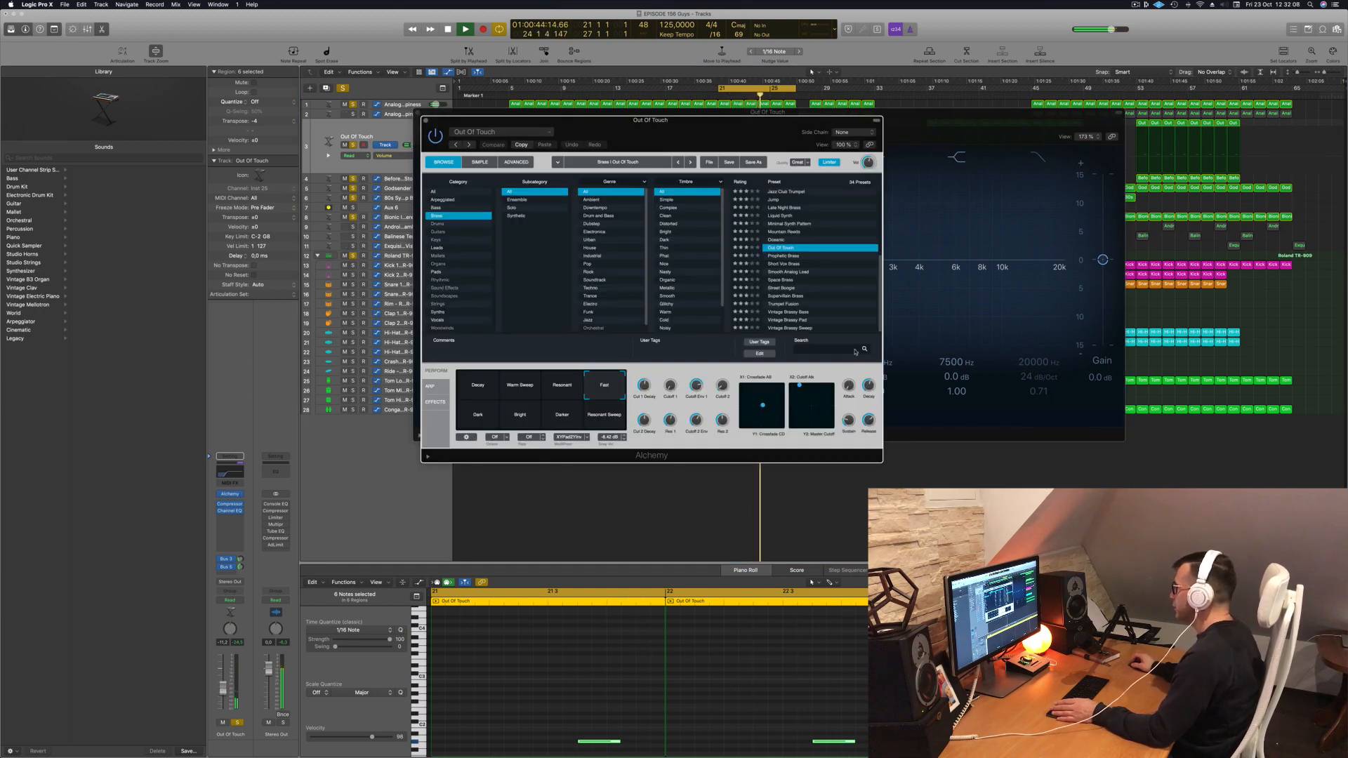
{"action": "left_click_drag", "start_coordinate": [848, 420], "coordinate": [849, 407]}
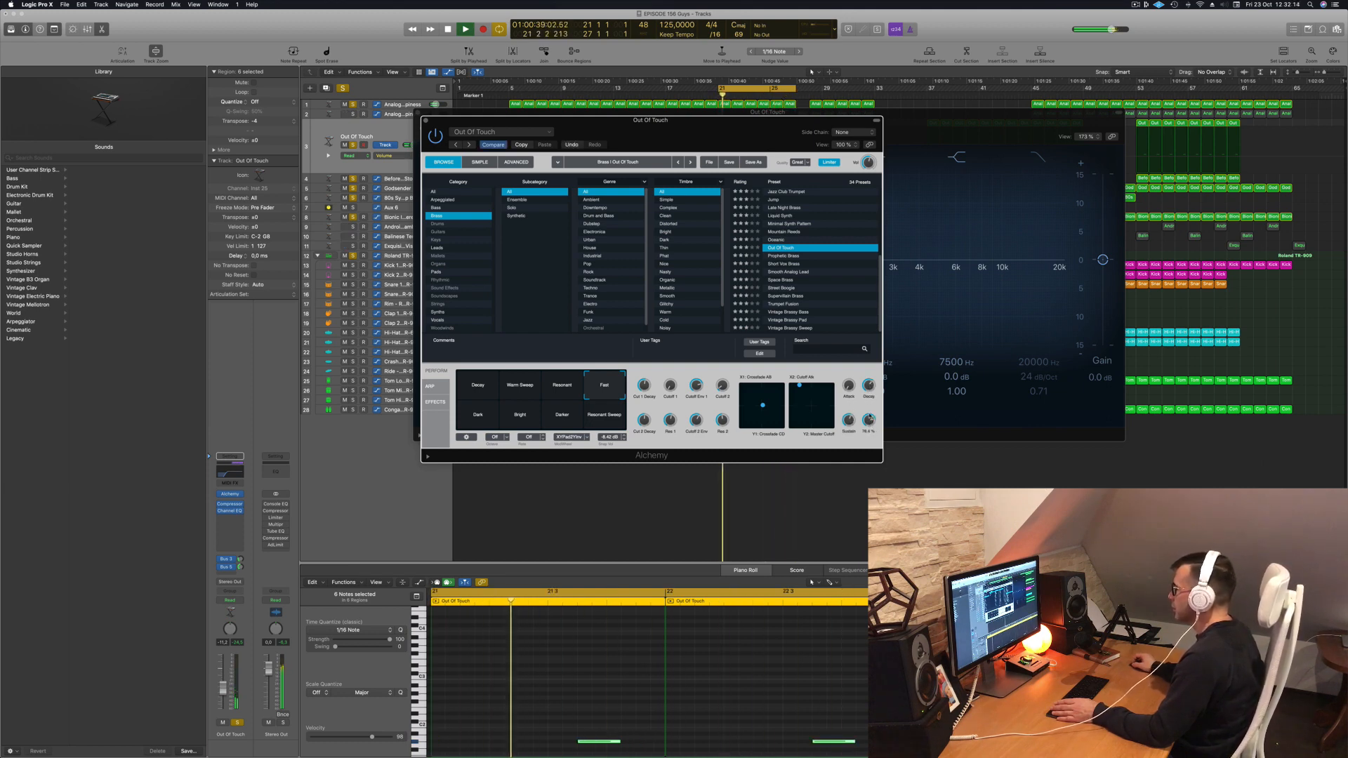
{"action": "left_click_drag", "start_coordinate": [868, 420], "coordinate": [869, 410]}
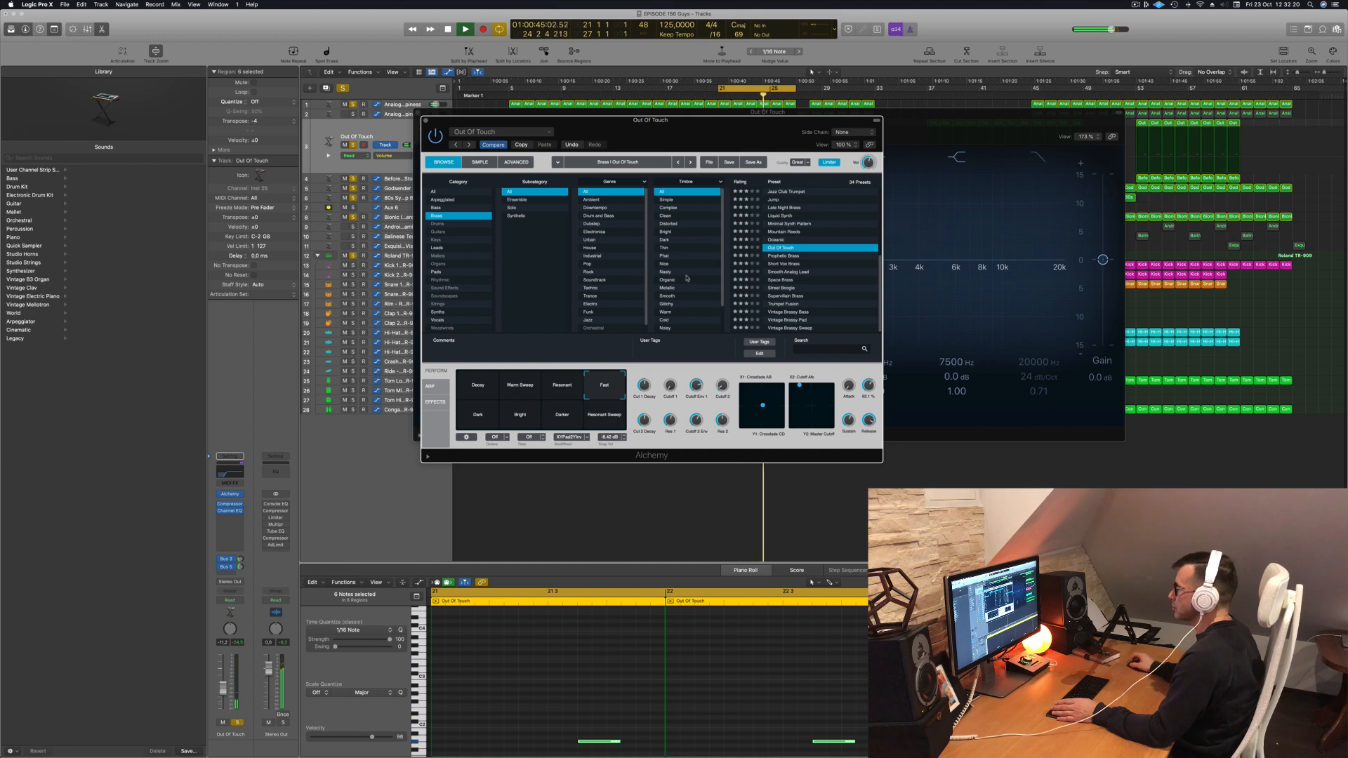
Step: Lower the Out Of Touch volume to about -15 dB, readjust its Alchemy release, and inspect its notes
{"action": "left_click_drag", "start_coordinate": [224, 689], "coordinate": [222, 698]}
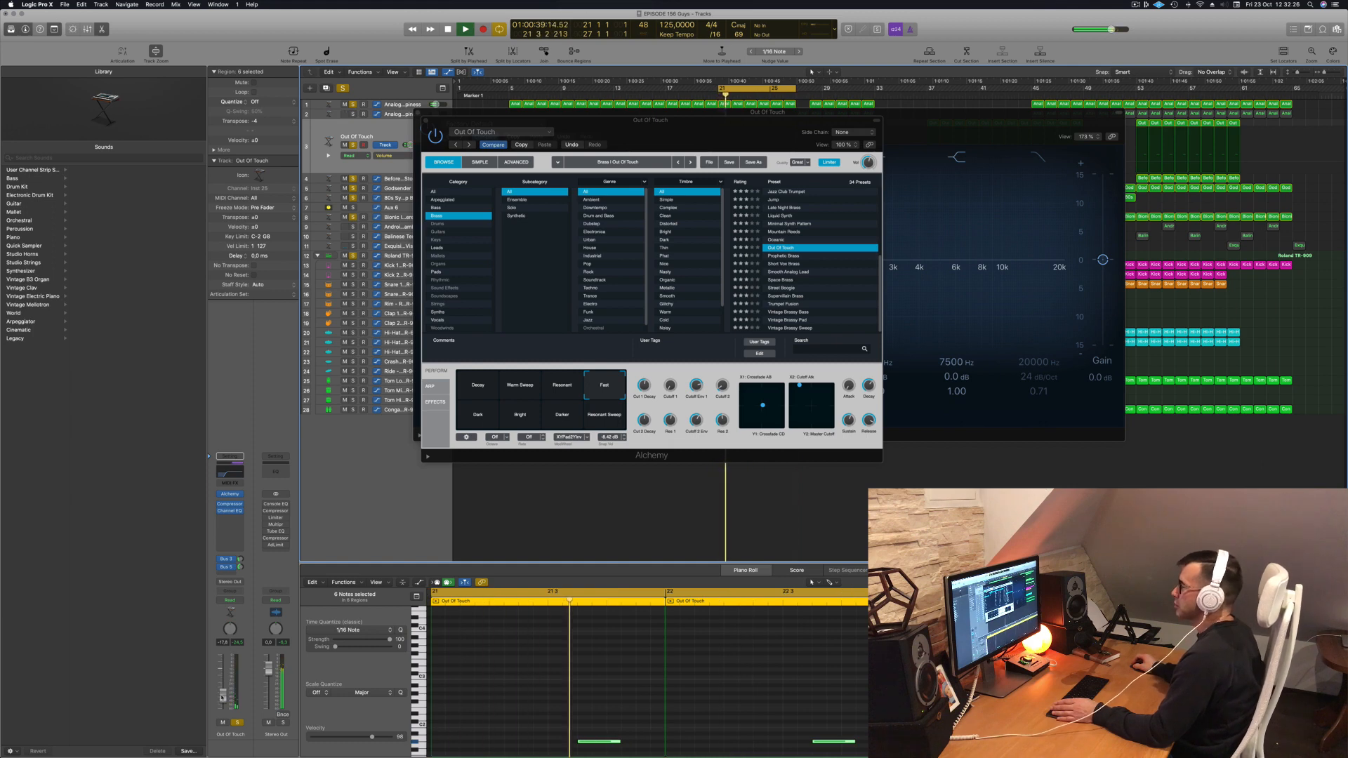
{"action": "left_click_drag", "start_coordinate": [868, 420], "coordinate": [869, 453]}
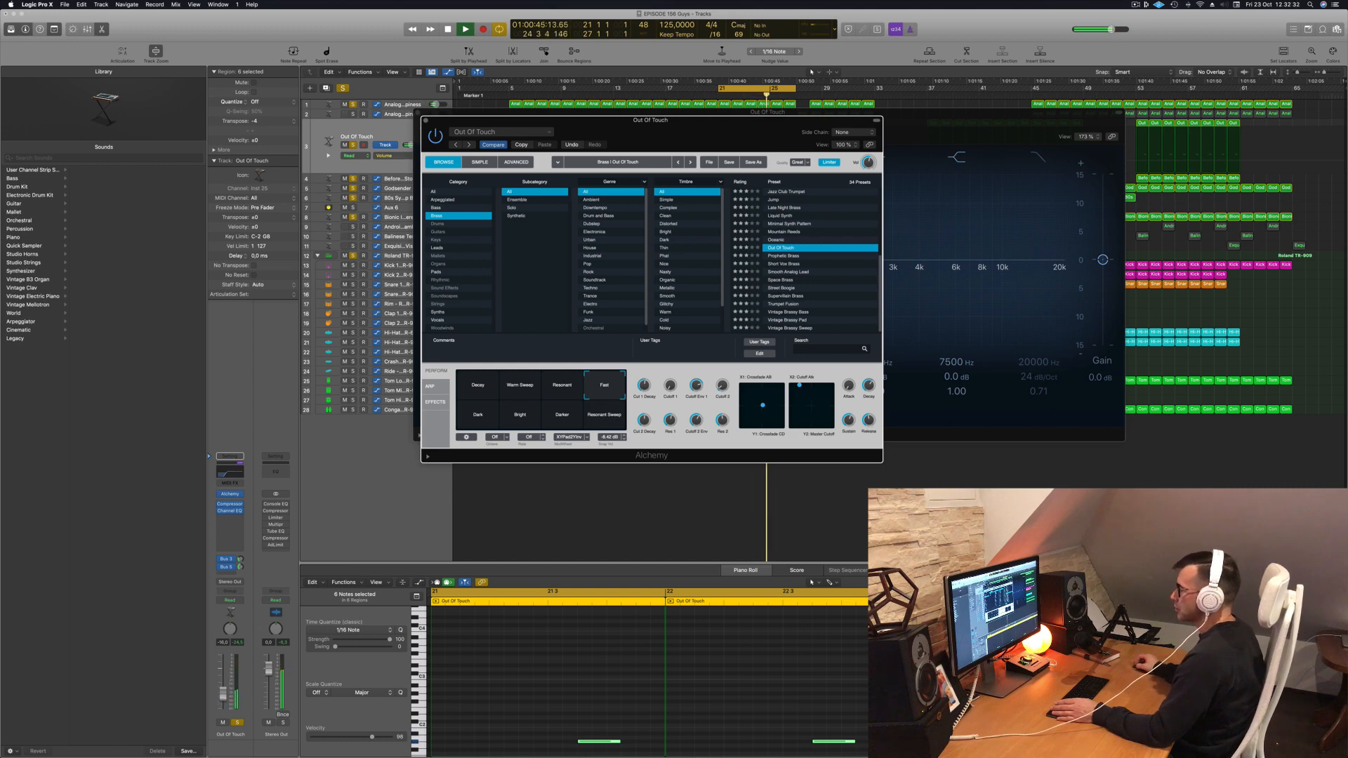
{"action": "left_click_drag", "start_coordinate": [223, 690], "coordinate": [224, 686]}
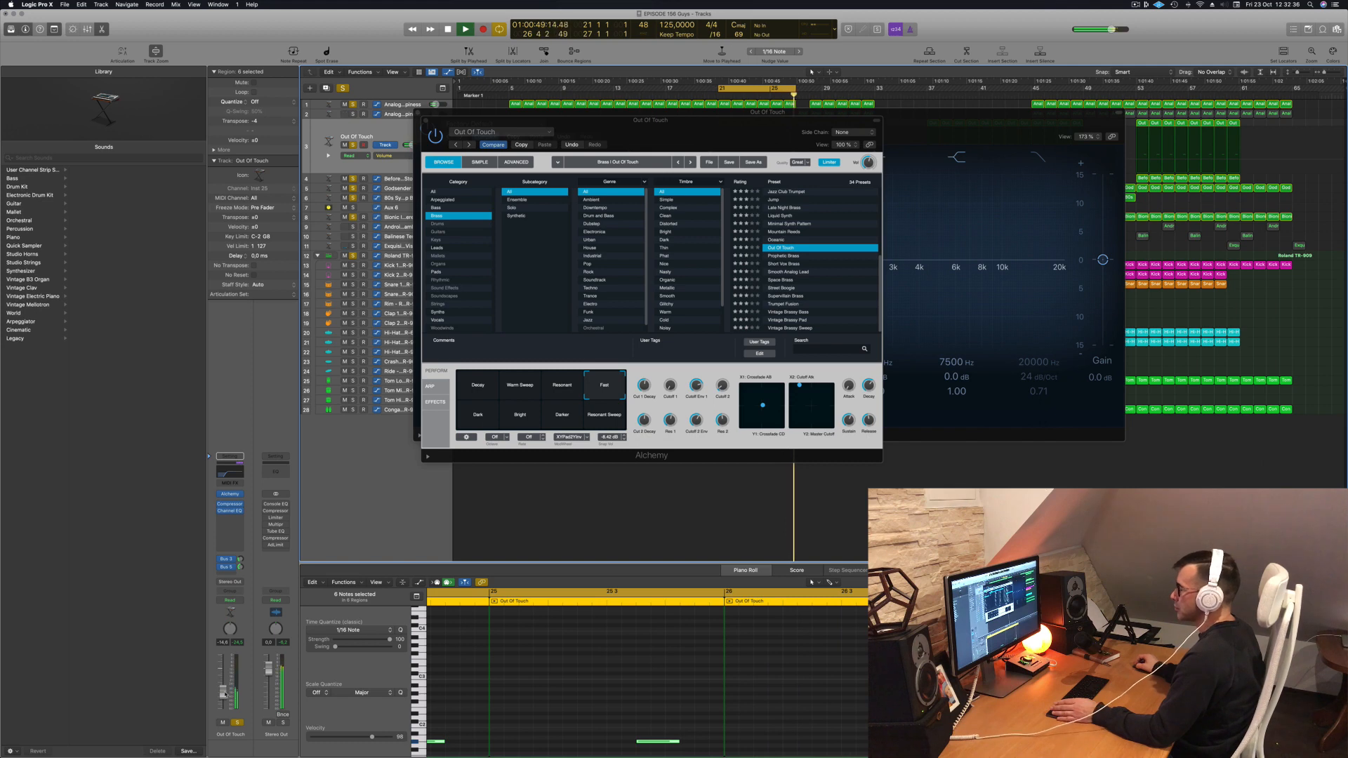
{"action": "left_click", "coordinate": [598, 674]}
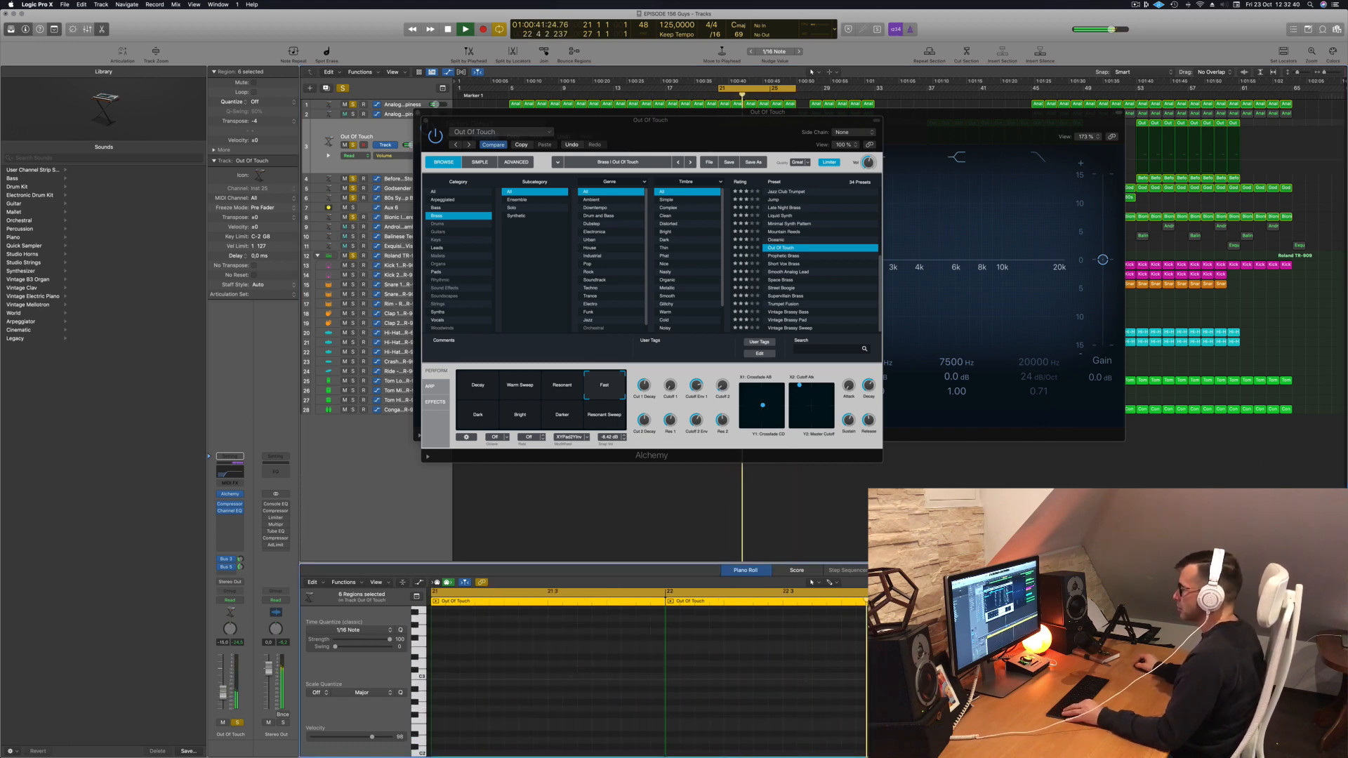
{"action": "scroll", "coordinate": [570, 673], "scroll_direction": "down", "scroll_amount": 3}
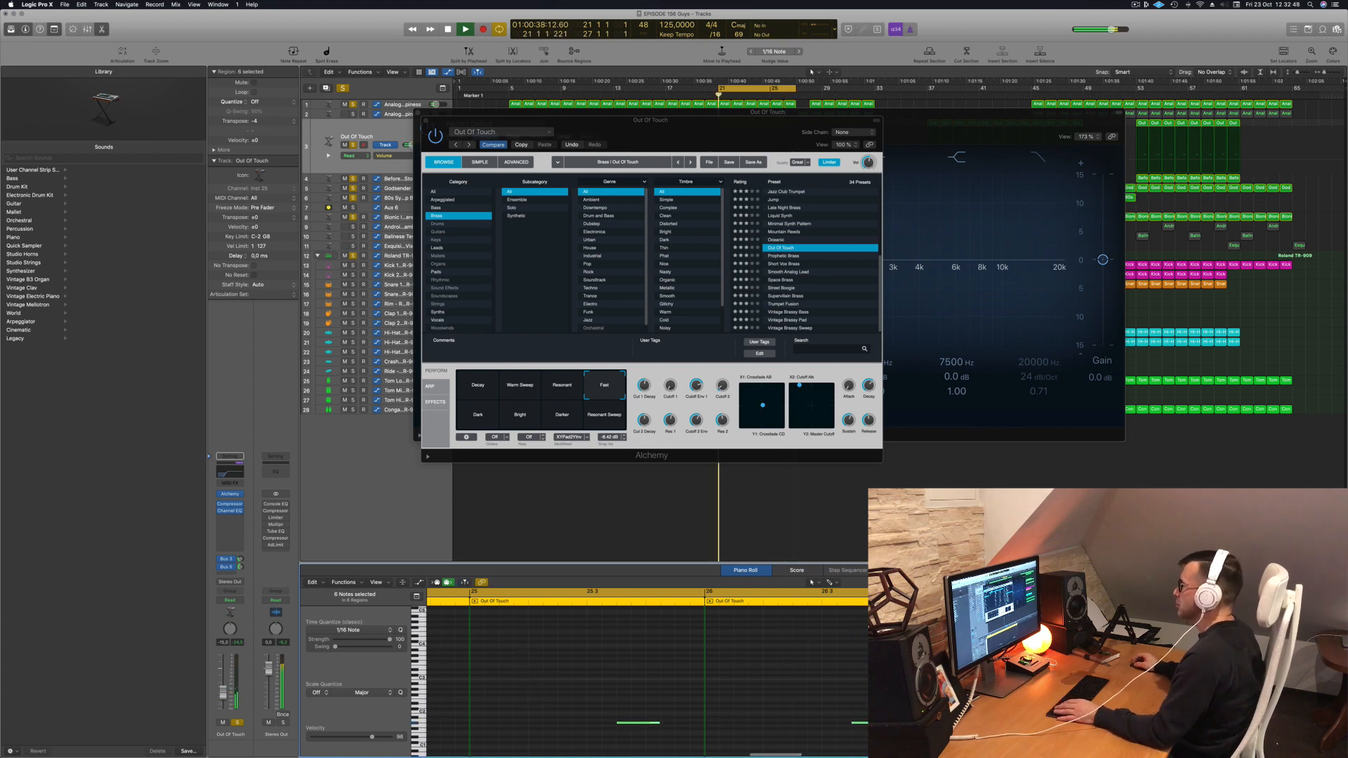
Step: Close the Out Of Touch Channel EQ and Alchemy windows and audition the soloed loop
{"action": "left_click_drag", "start_coordinate": [719, 111], "coordinate": [851, 110]}
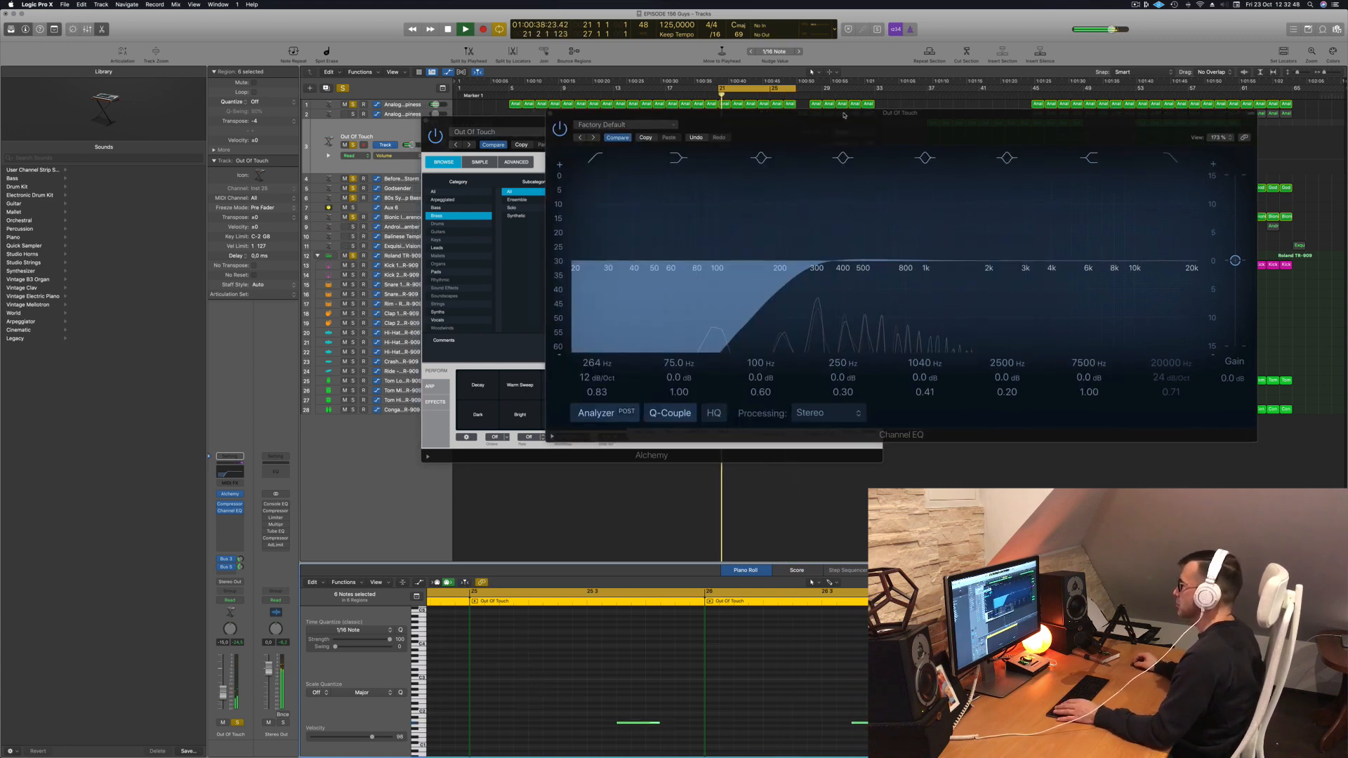
{"action": "left_click", "coordinate": [550, 112]}
{"action": "left_click_drag", "start_coordinate": [555, 120], "coordinate": [752, 125]}
{"action": "key", "text": "space"}
{"action": "key", "text": "space"}
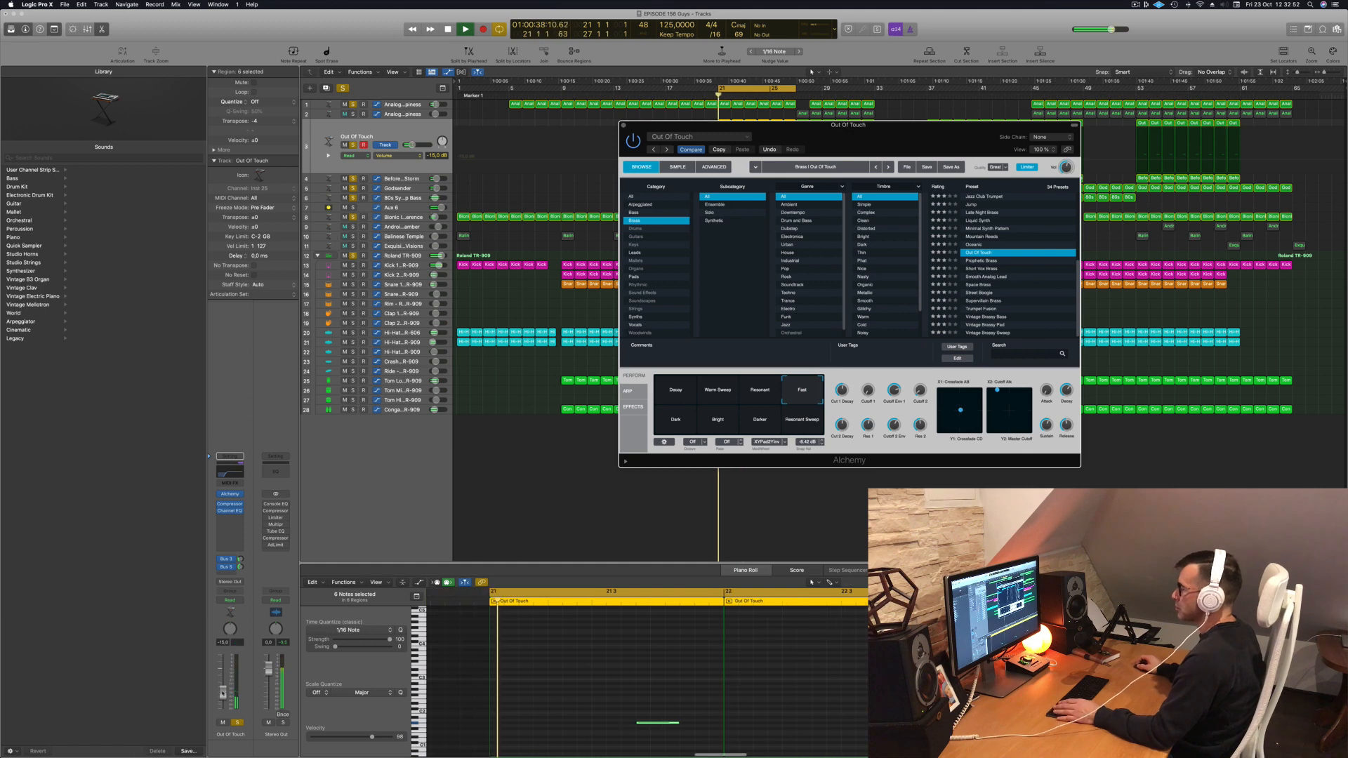
{"action": "left_click", "coordinate": [284, 640]}
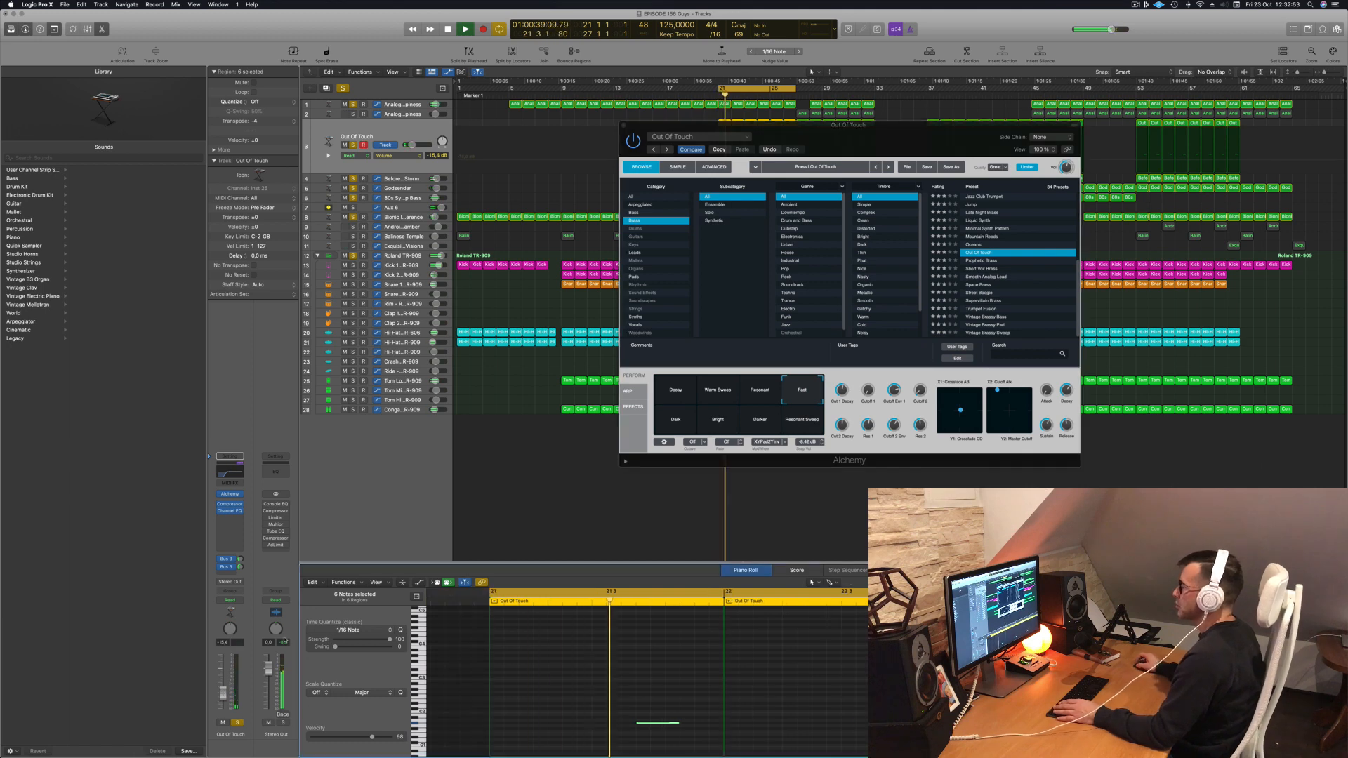
{"action": "left_click", "coordinate": [624, 126]}
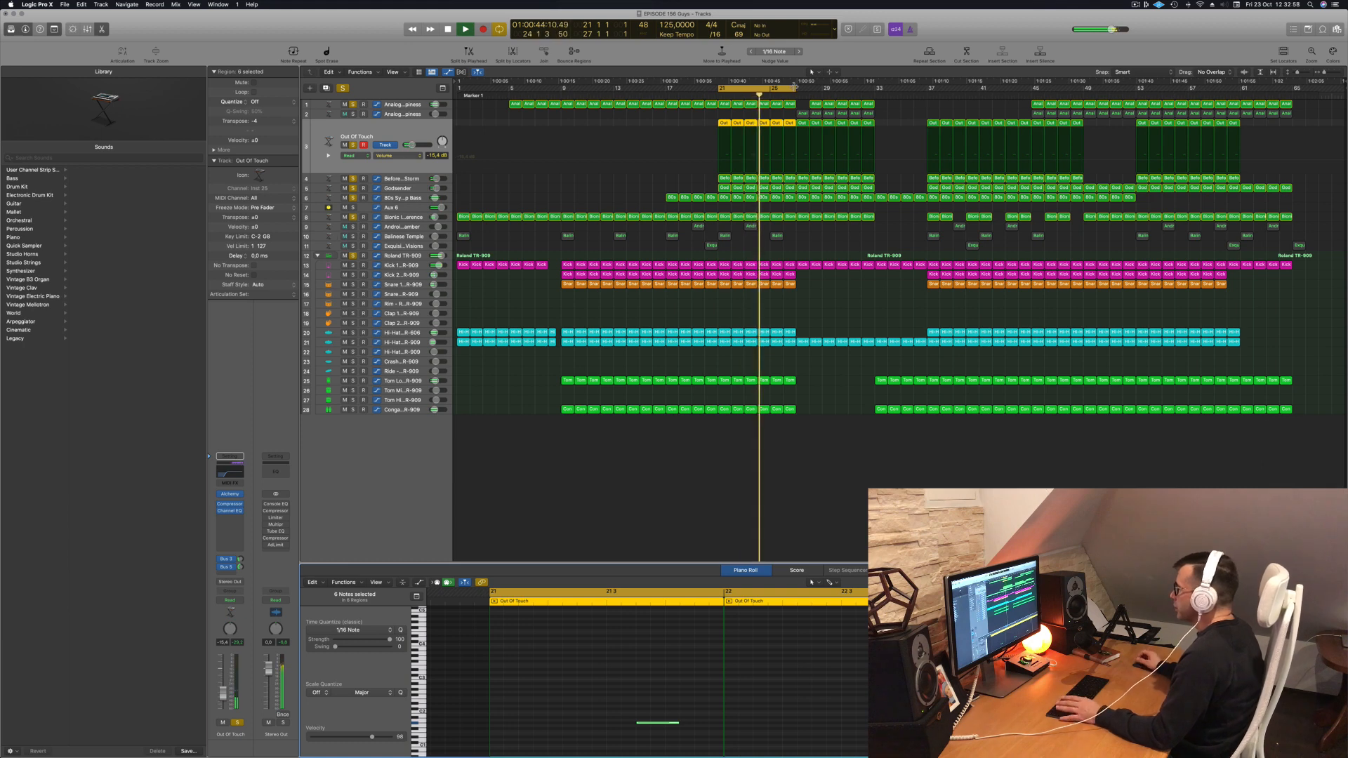
{"action": "key", "text": "space"}
{"action": "key", "text": "space"}
{"action": "key", "text": "space"}
{"action": "key", "text": "space"}
{"action": "key", "text": "space"}
{"action": "key", "text": "space"}
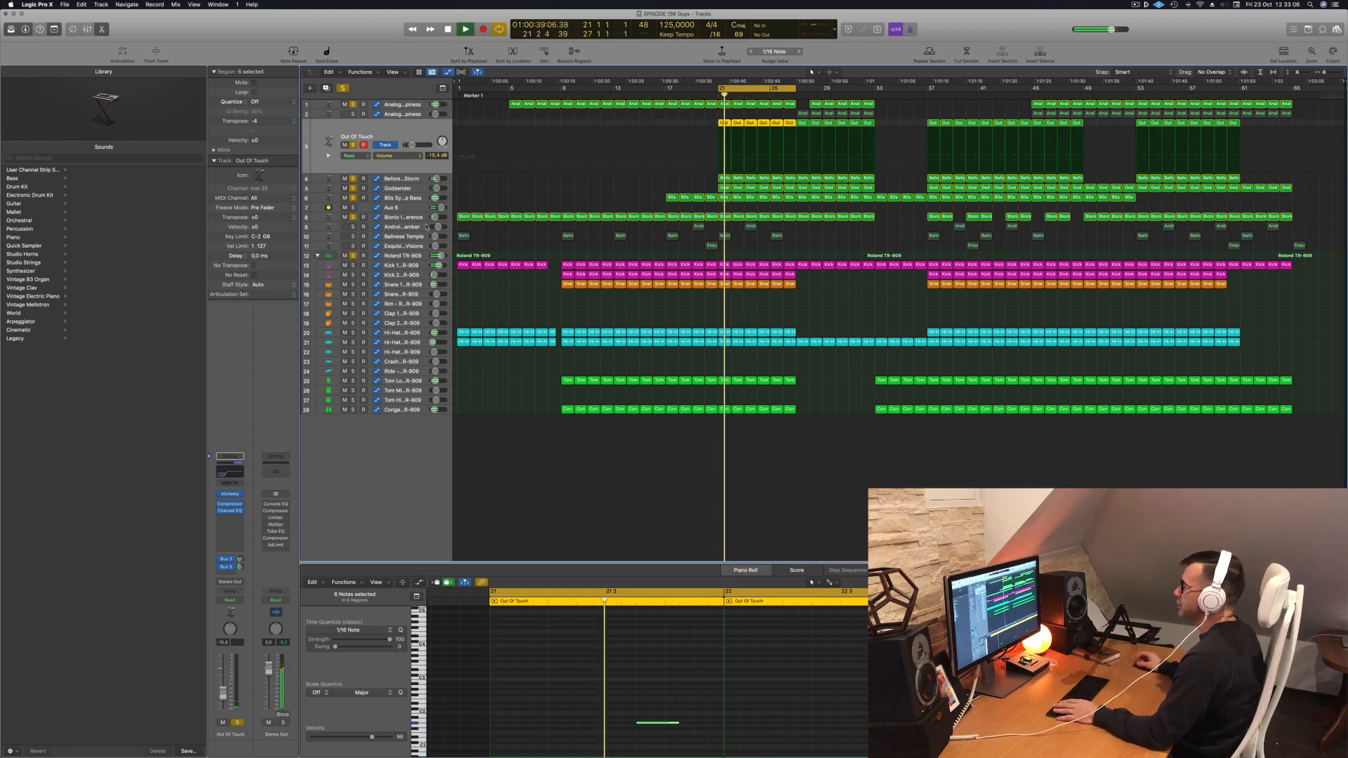
Step: Unmute and solo the Android Chamber track and adjust its second and third bus send levels
{"action": "left_click", "coordinate": [750, 227]}
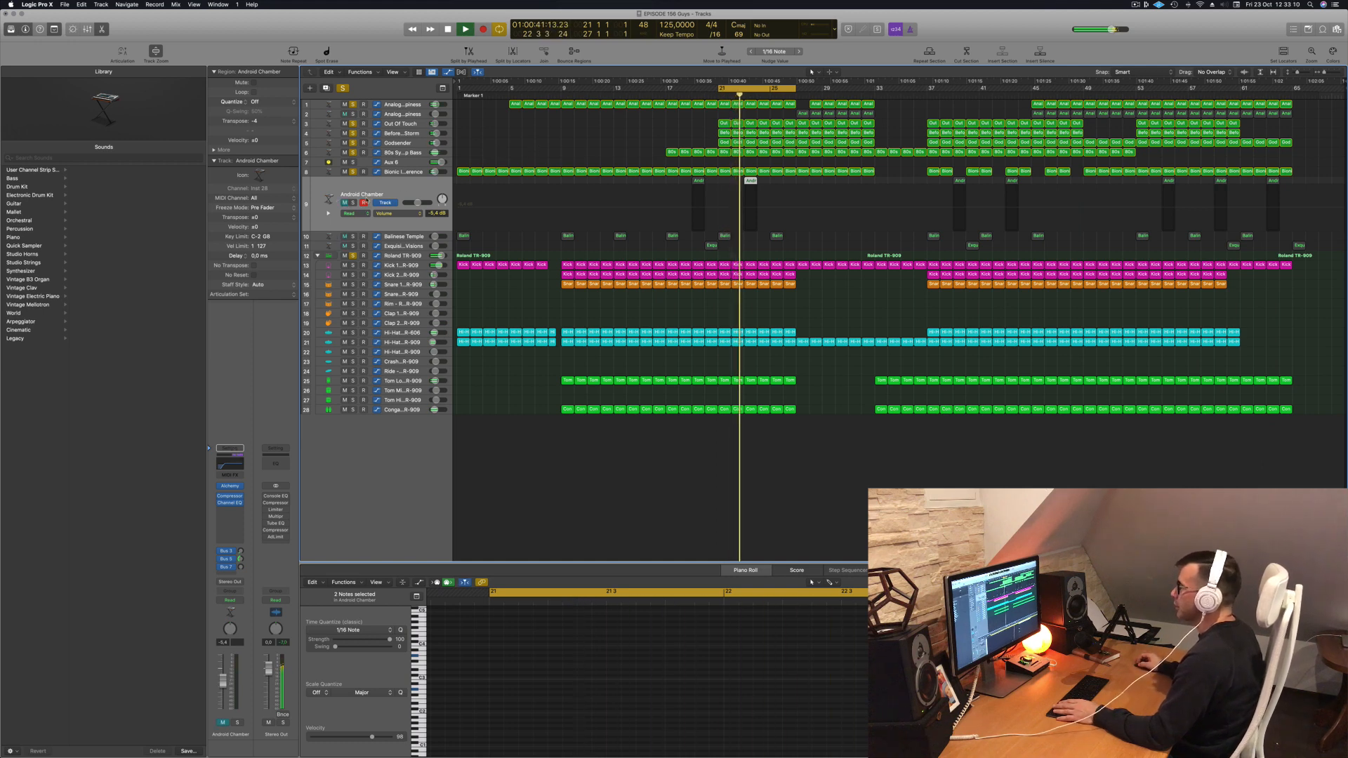
{"action": "left_click", "coordinate": [353, 203]}
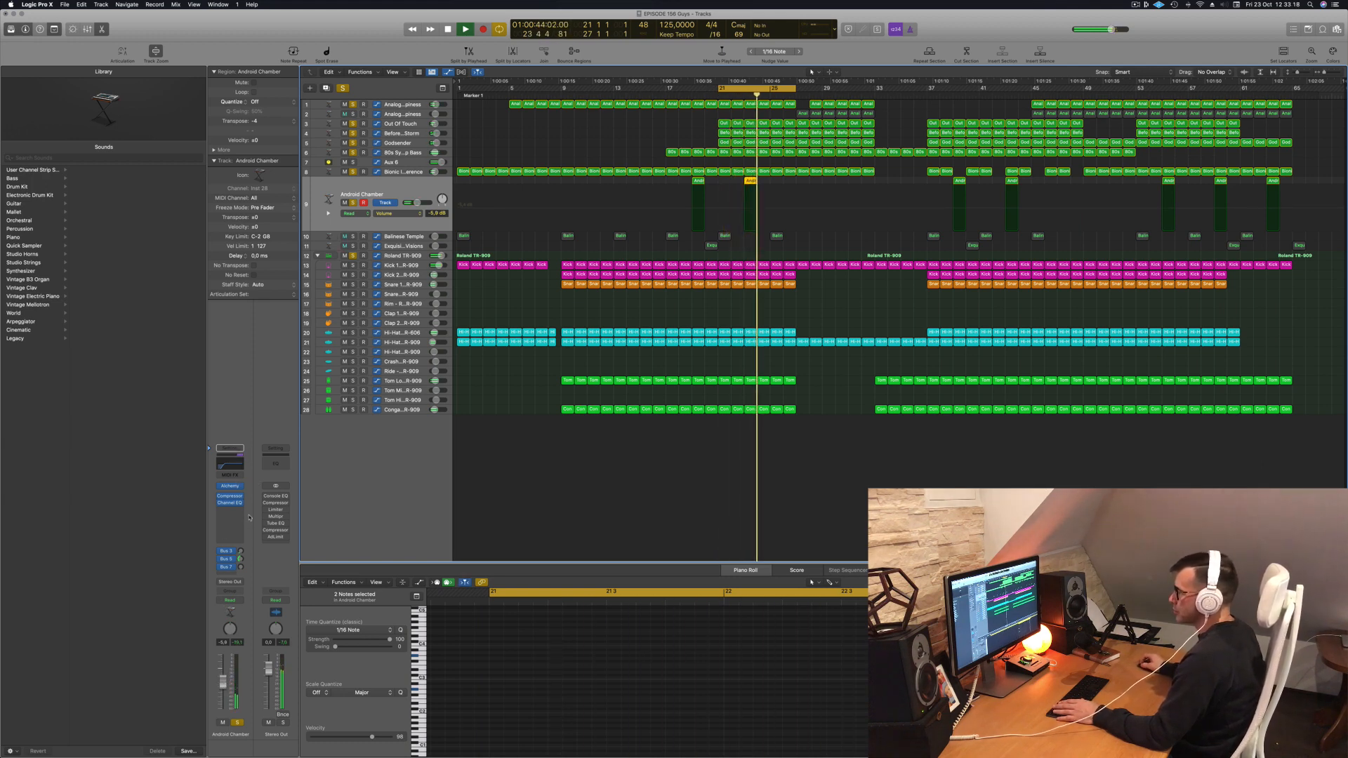
{"action": "left_click", "coordinate": [240, 559]}
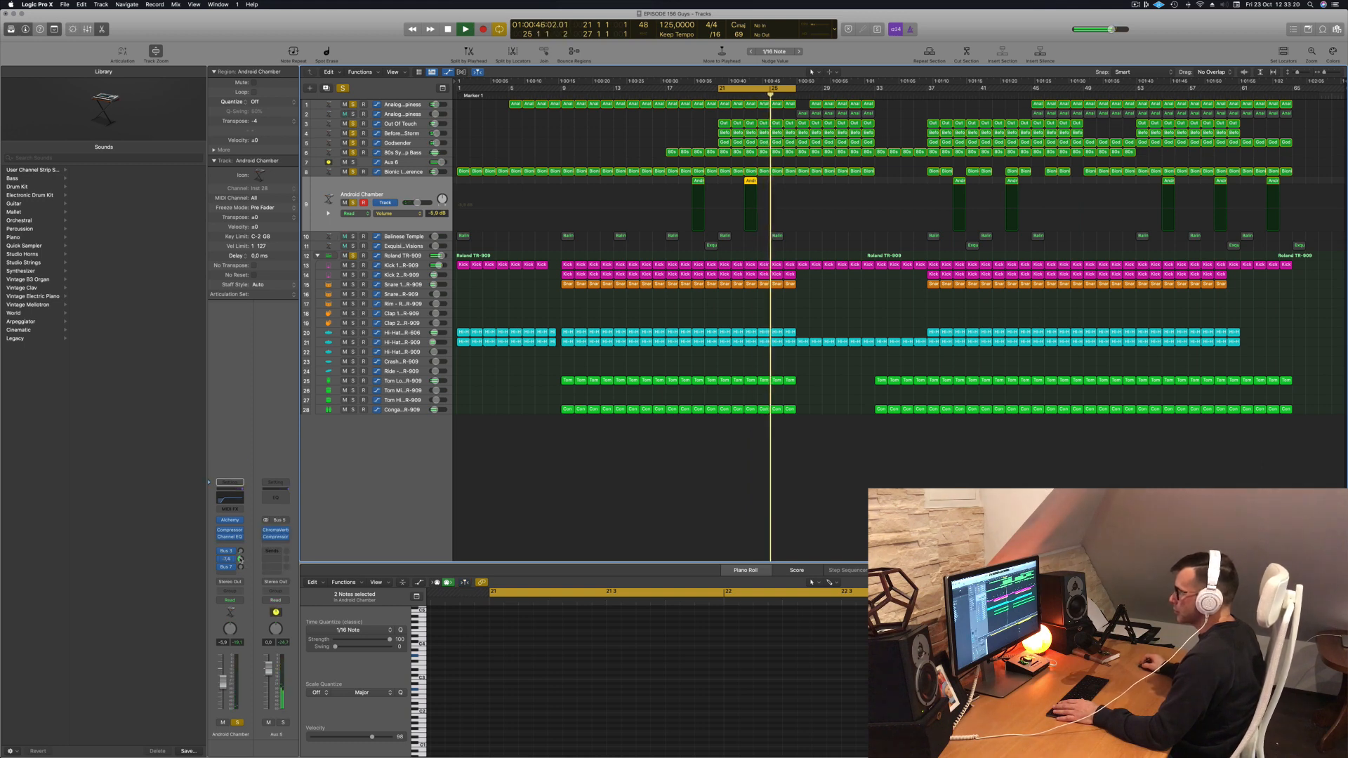
{"action": "left_click", "coordinate": [241, 567]}
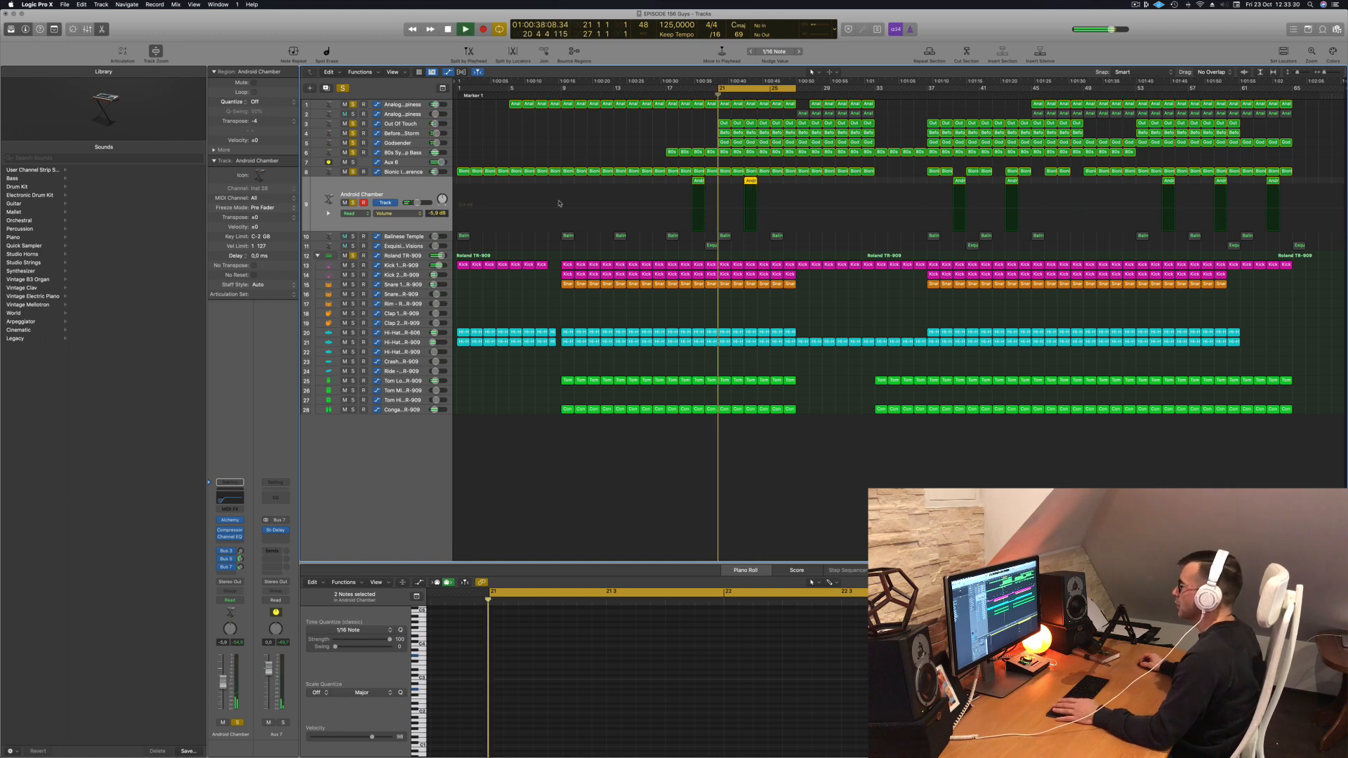
Step: Unmute and solo the Balinese Temple track and raise its Channel EQ low cut to about 665 Hz
{"action": "left_click", "coordinate": [342, 236]}
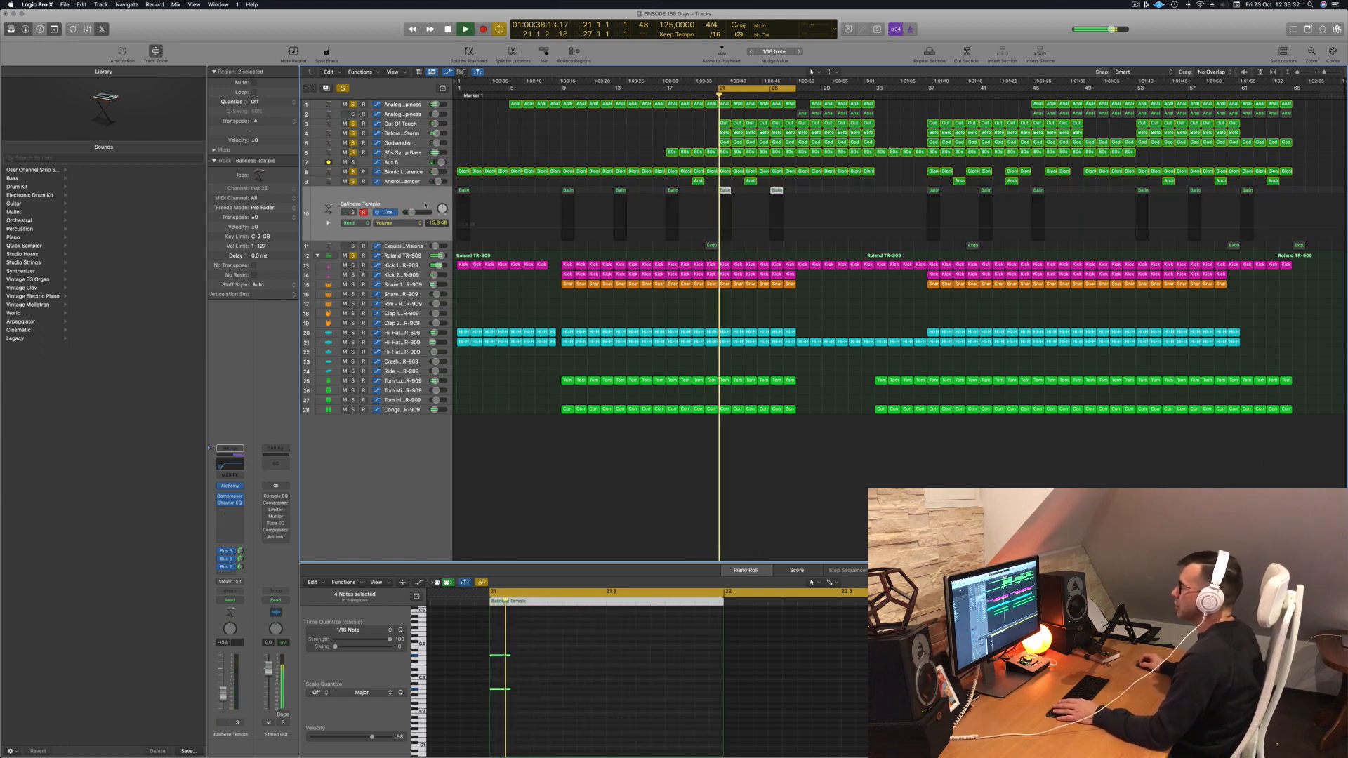
{"action": "left_click", "coordinate": [353, 212]}
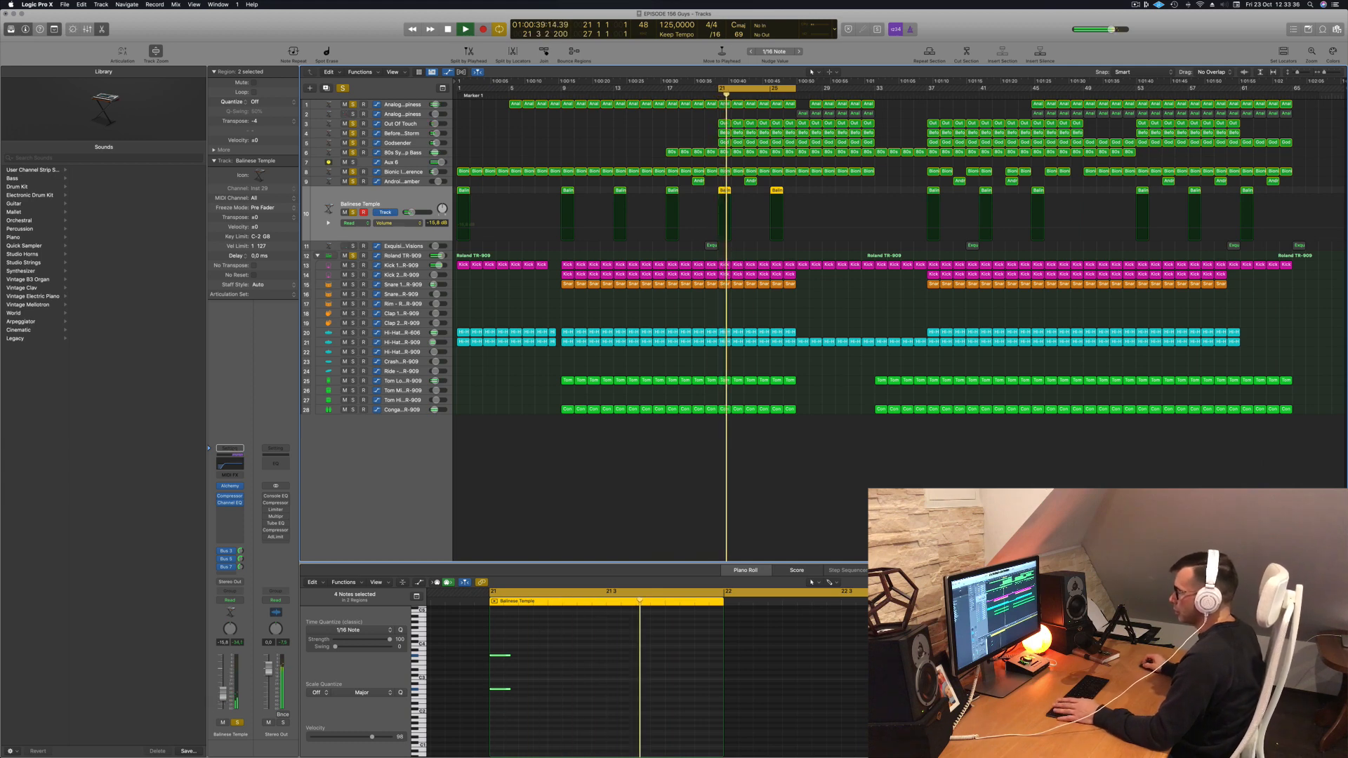
{"action": "left_click", "coordinate": [227, 465]}
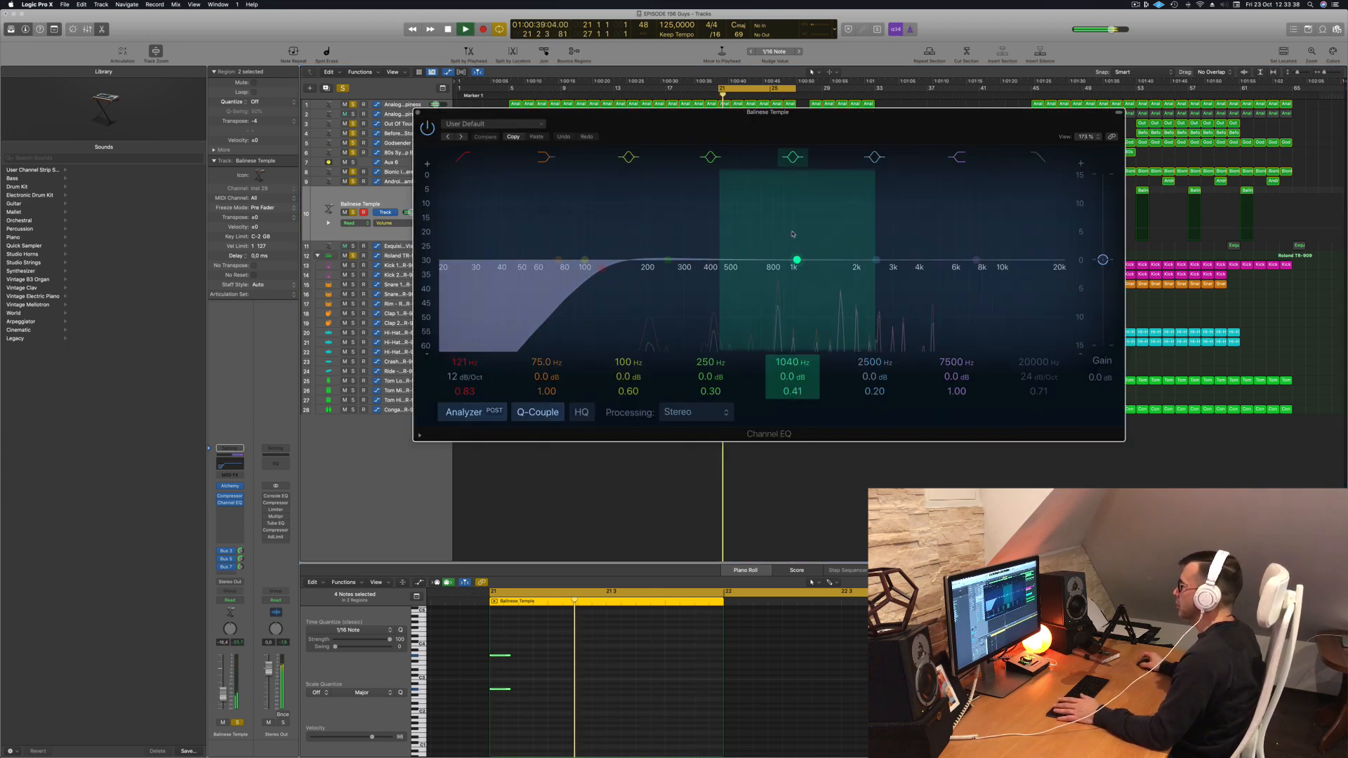
{"action": "left_click_drag", "start_coordinate": [593, 267], "coordinate": [751, 264]}
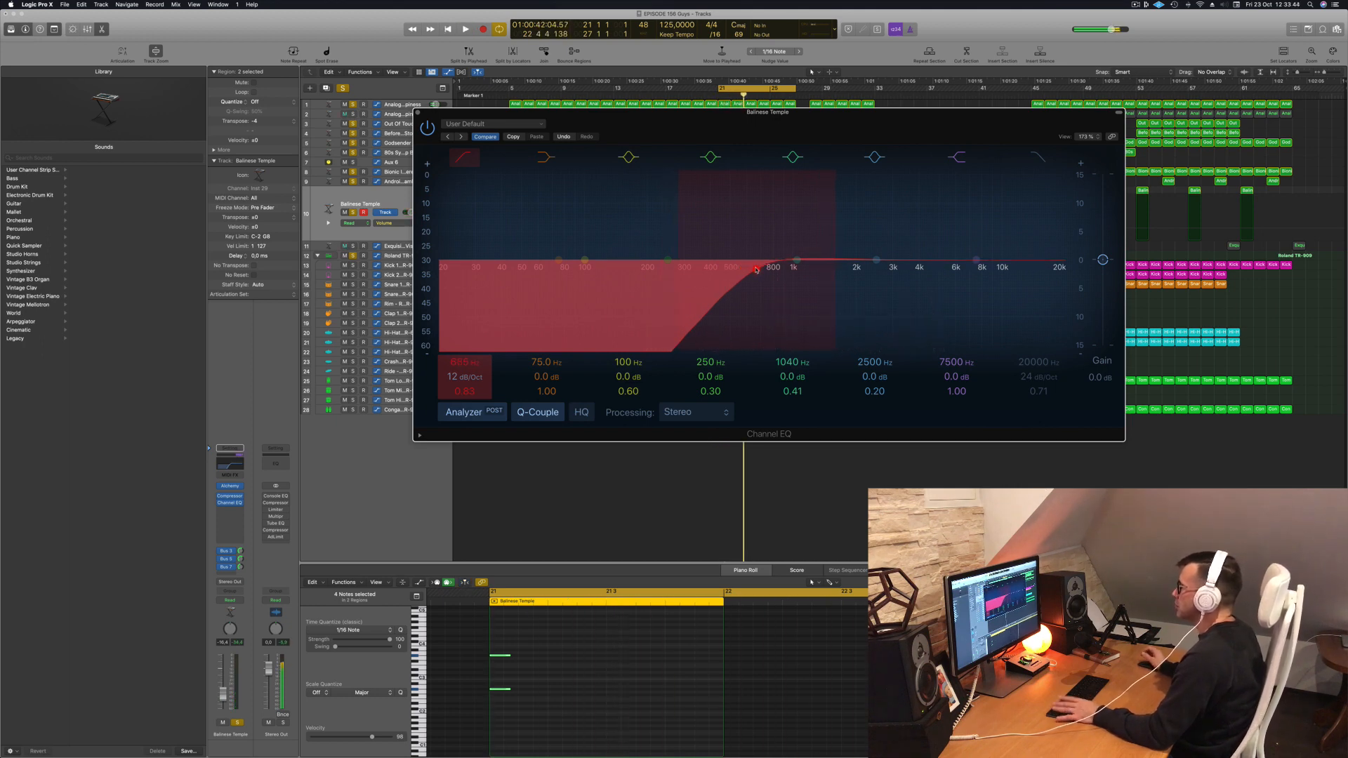
{"action": "left_click", "coordinate": [418, 113]}
Step: Turn off solo on all tracks, resume the loop playback, and clear the region selection
{"action": "left_click", "coordinate": [343, 89]}
{"action": "key", "text": "space"}
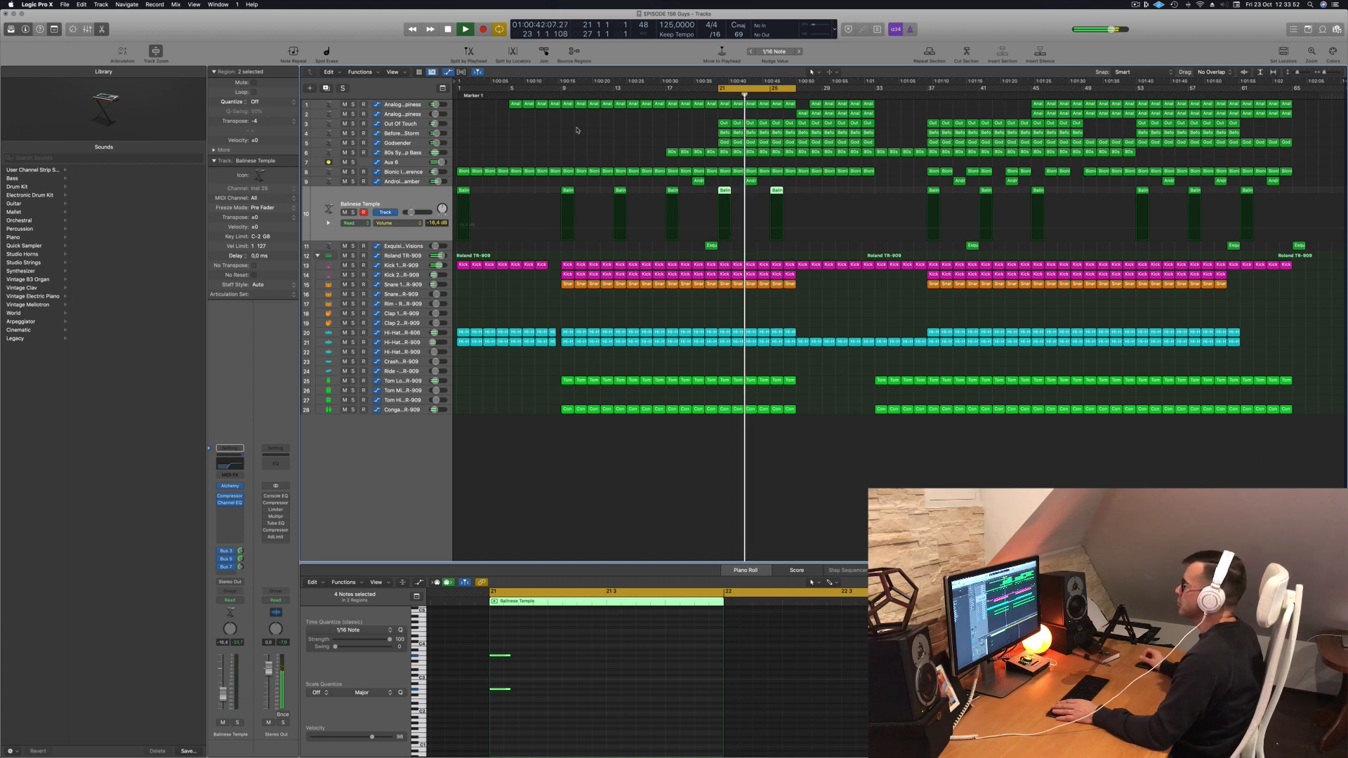
{"action": "left_click", "coordinate": [589, 144]}
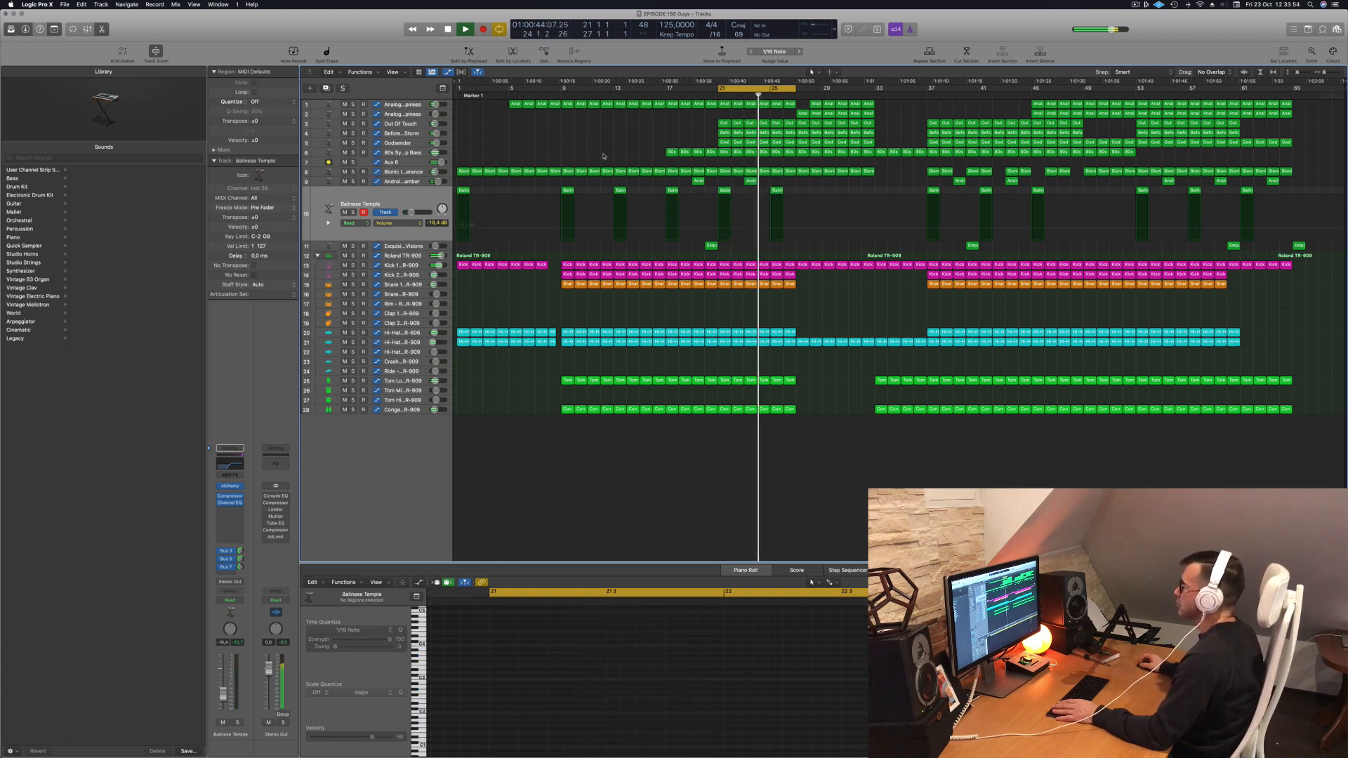
Step: Raise the Android Chamber Channel EQ low cut to 270 Hz with Q 0.88, and close the EQ
{"action": "left_click", "coordinate": [409, 181]}
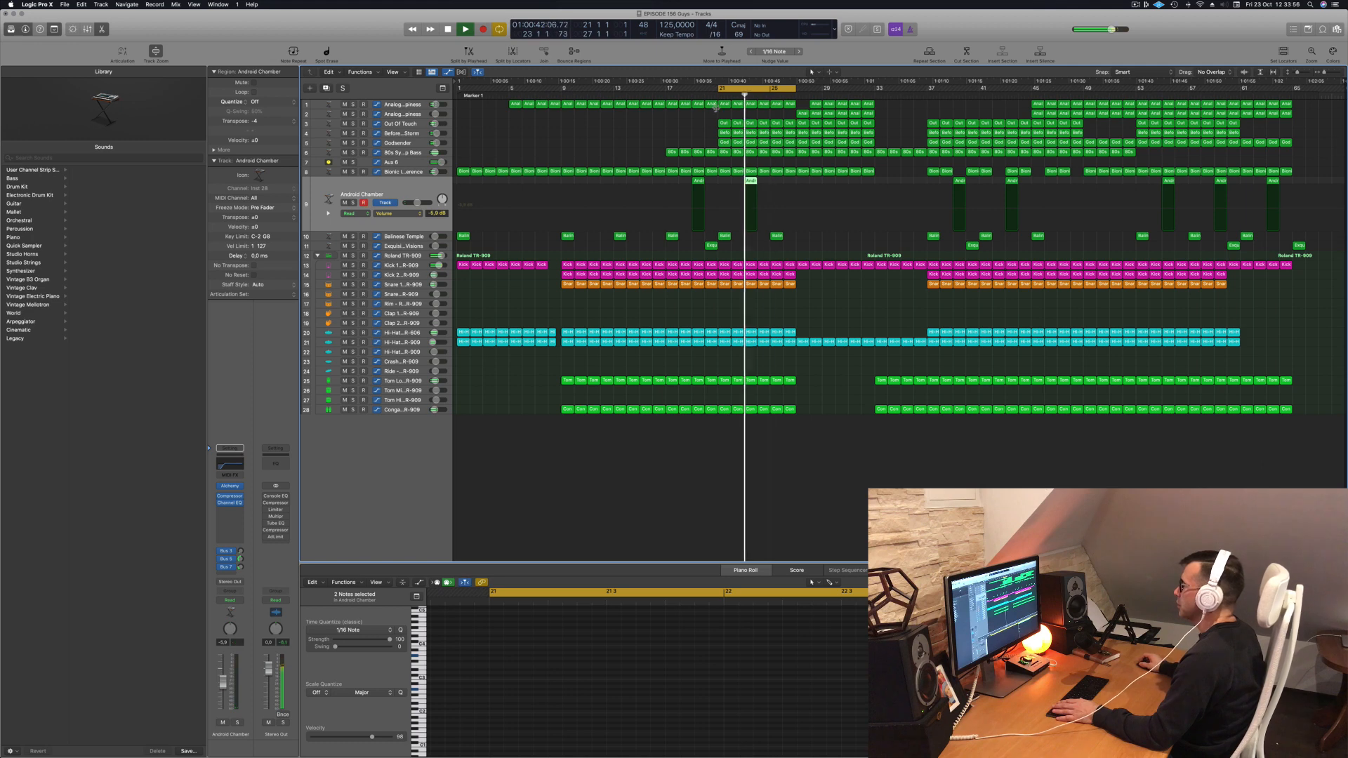
{"action": "left_click", "coordinate": [229, 464]}
{"action": "left_click_drag", "start_coordinate": [561, 267], "coordinate": [647, 268]}
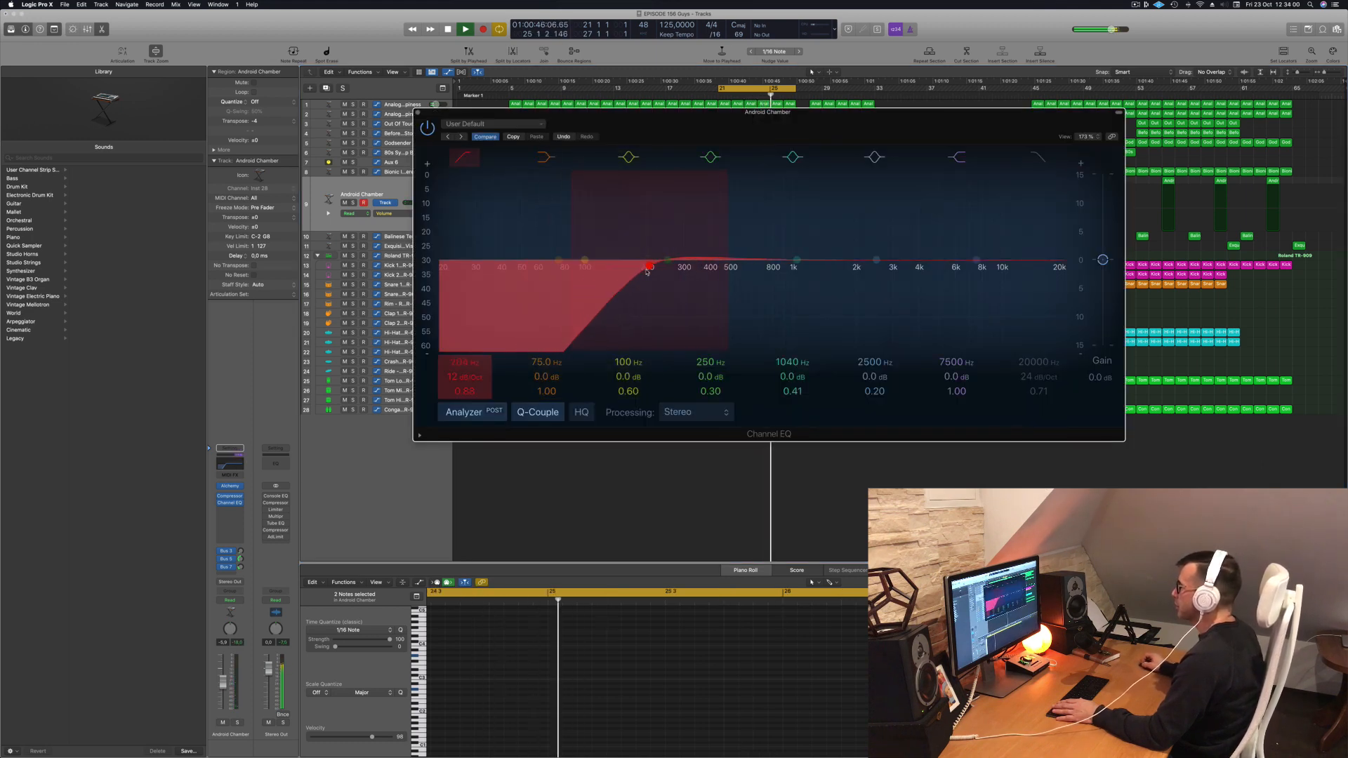
{"action": "left_click_drag", "start_coordinate": [659, 133], "coordinate": [813, 265]}
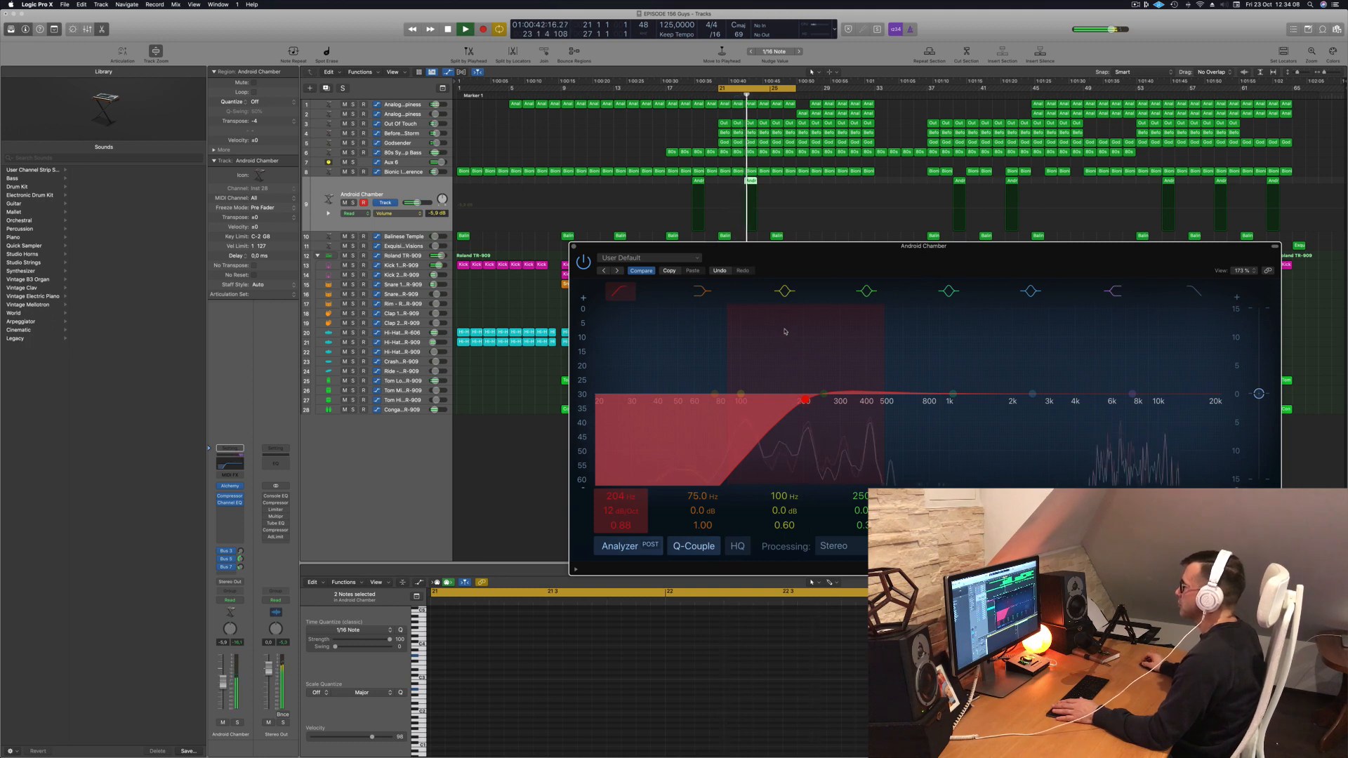
{"action": "left_click_drag", "start_coordinate": [807, 401], "coordinate": [834, 400]}
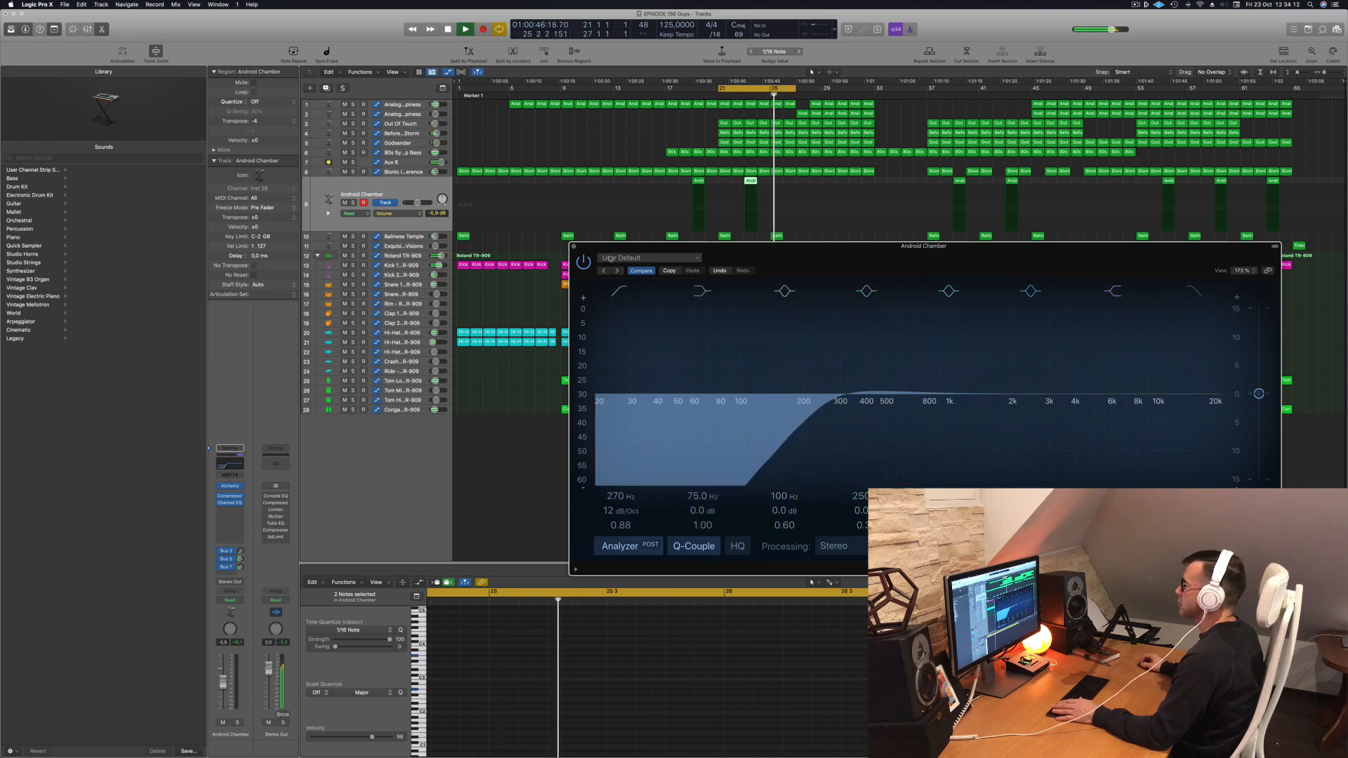
{"action": "key", "text": "super+w"}
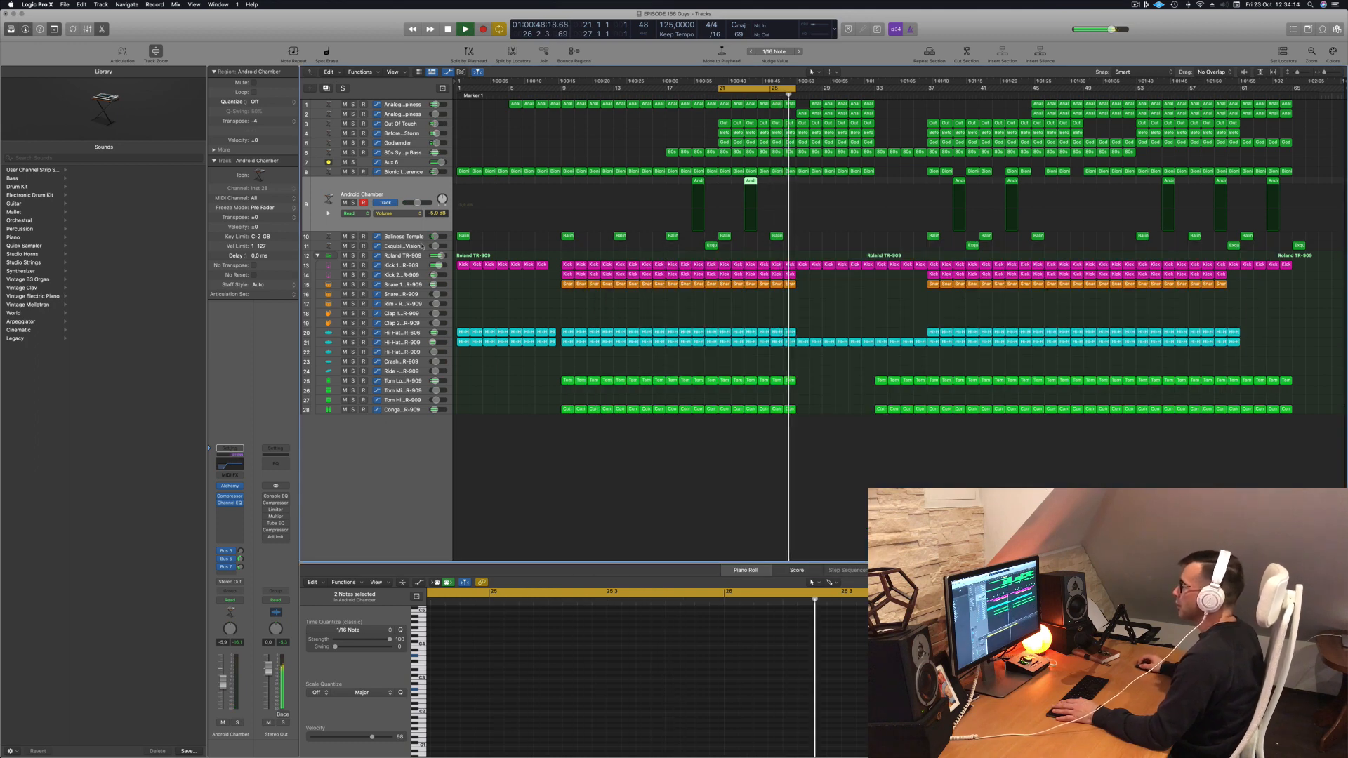
Step: Extend the cycle start back to bar 20 and audition the Exquisite Visions region there
{"action": "left_click", "coordinate": [398, 246]}
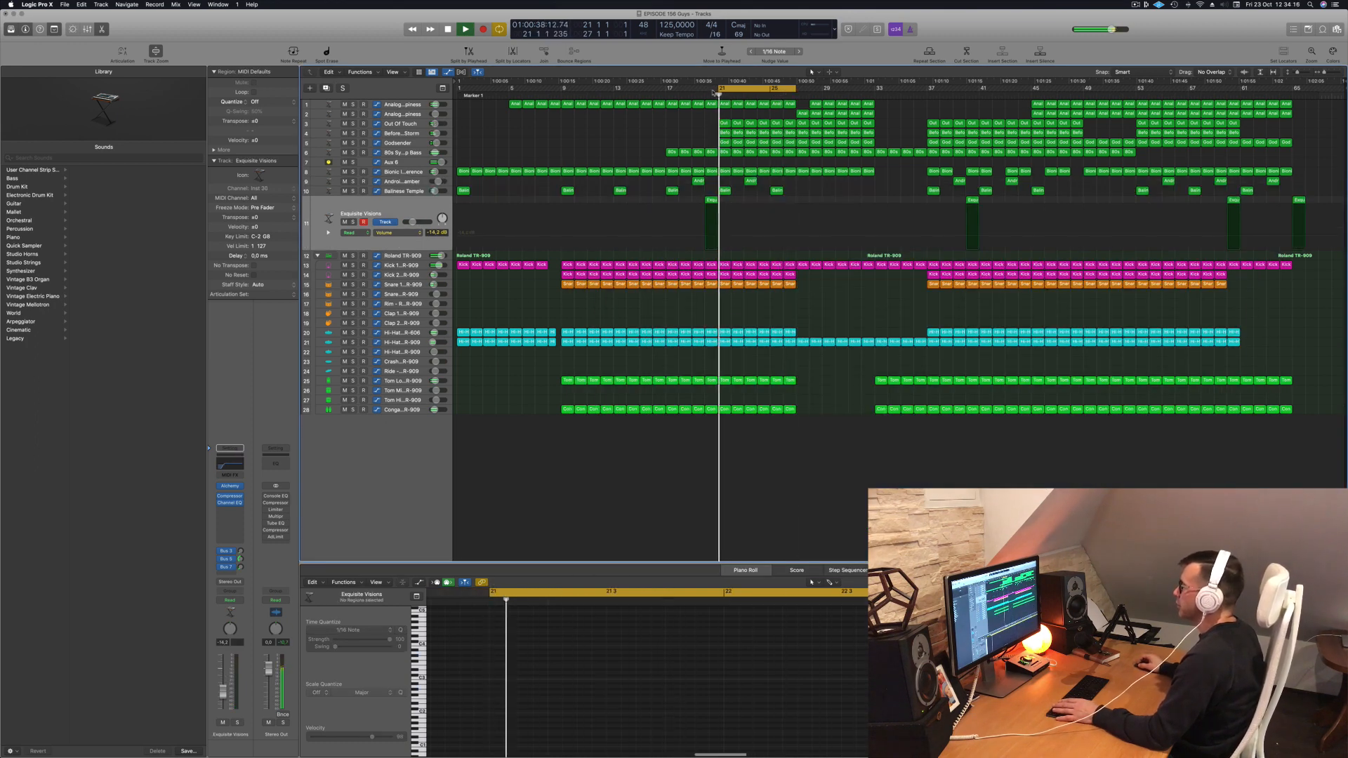
{"action": "mouse_move", "coordinate": [719, 89]}
{"action": "left_mouse_down"}
{"action": "mouse_move", "coordinate": [674, 93]}
{"action": "mouse_move", "coordinate": [706, 91]}
{"action": "left_mouse_up"}
{"action": "left_click", "coordinate": [712, 201]}
{"action": "key", "text": "space"}
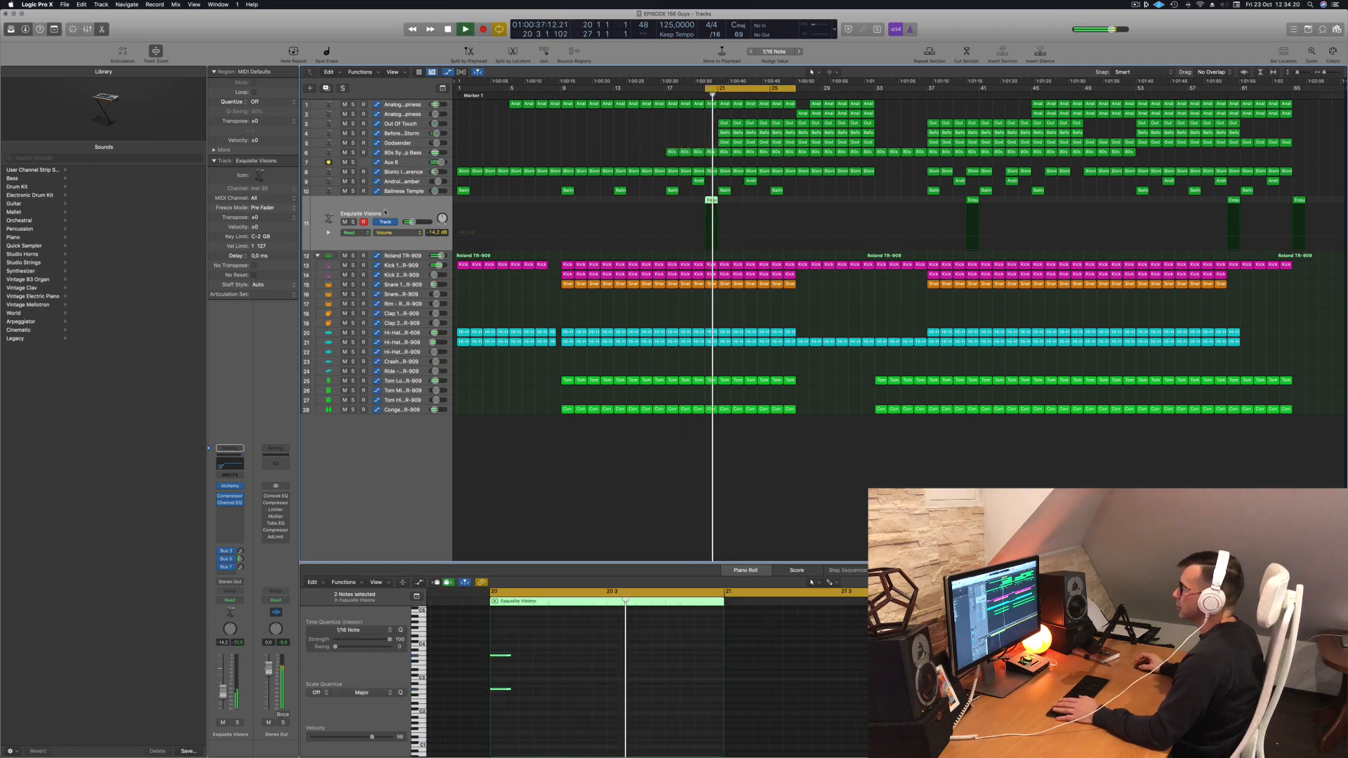
{"action": "key", "text": "space"}
Step: Raise the Exquisite Visions EQ low cut to 284 Hz, lower its volume to about -17.8 dB, and close the EQ
{"action": "left_click", "coordinate": [224, 465]}
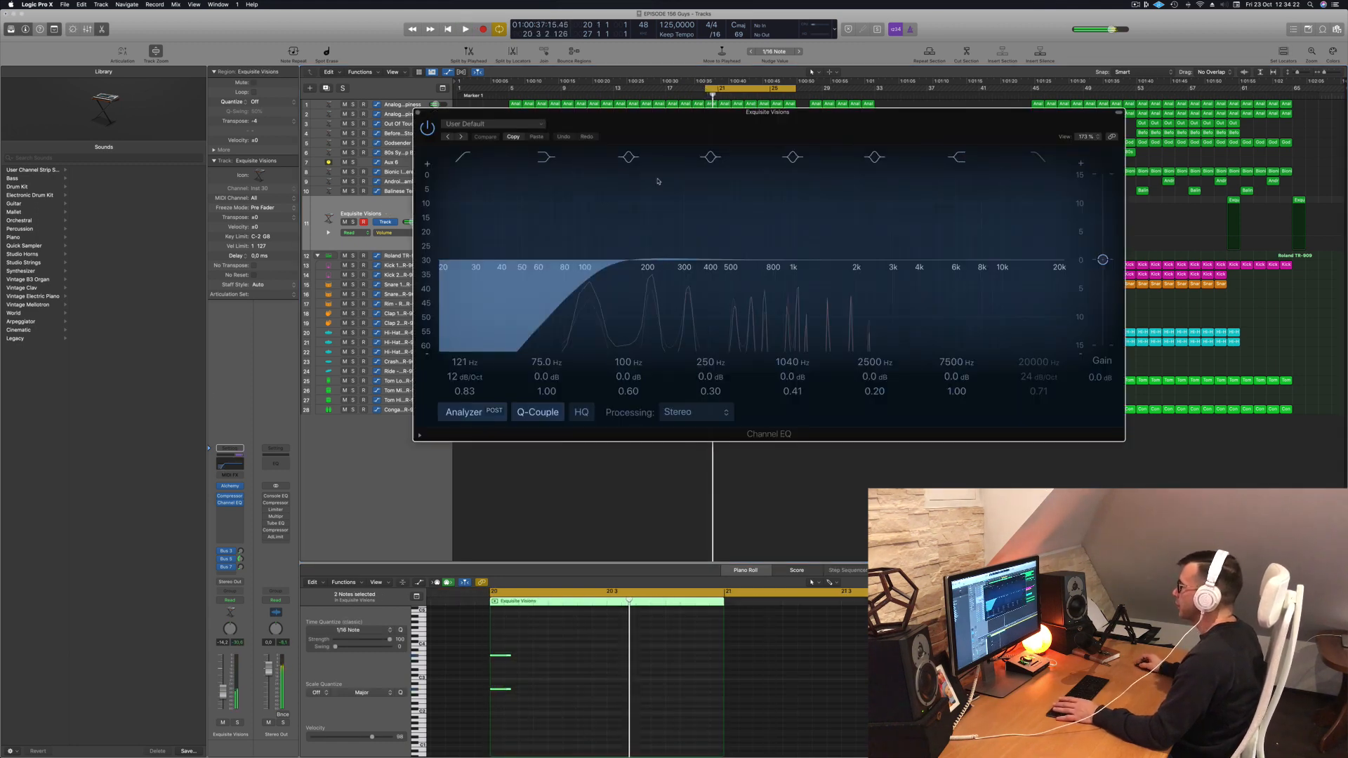
{"action": "left_click_drag", "start_coordinate": [630, 273], "coordinate": [672, 273]}
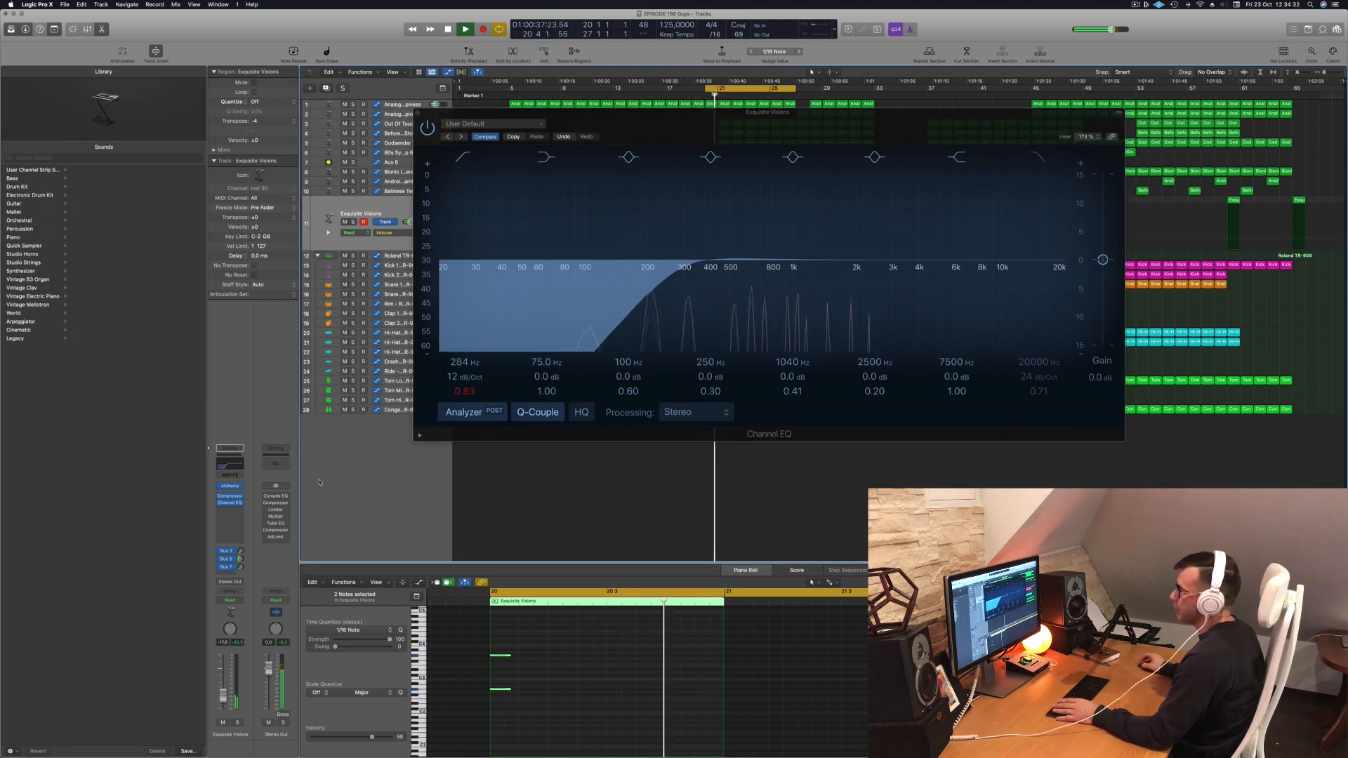
{"action": "left_click", "coordinate": [419, 111]}
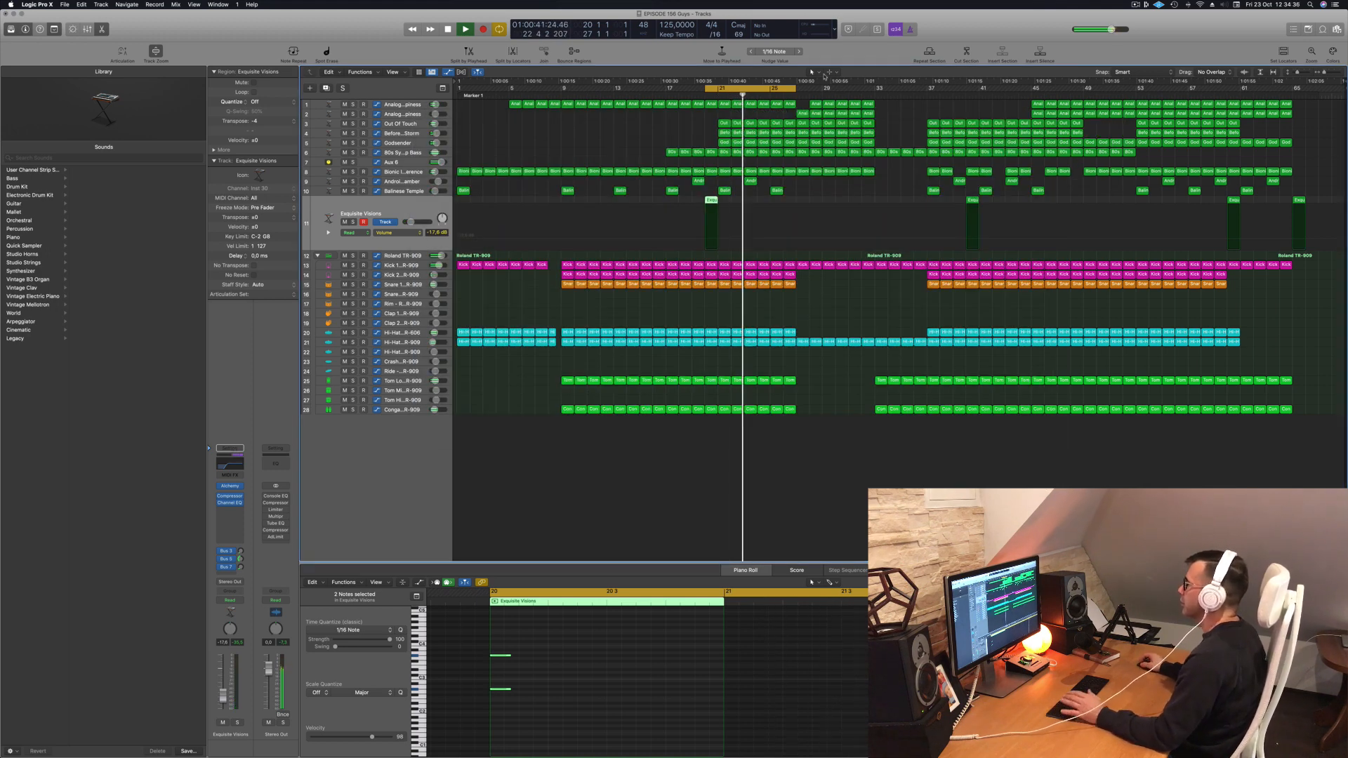
Step: Extend the cycle end to about bar 40 and compare the two Analogue Happiness tracks during playback
{"action": "left_click_drag", "start_coordinate": [798, 88], "coordinate": [969, 89]}
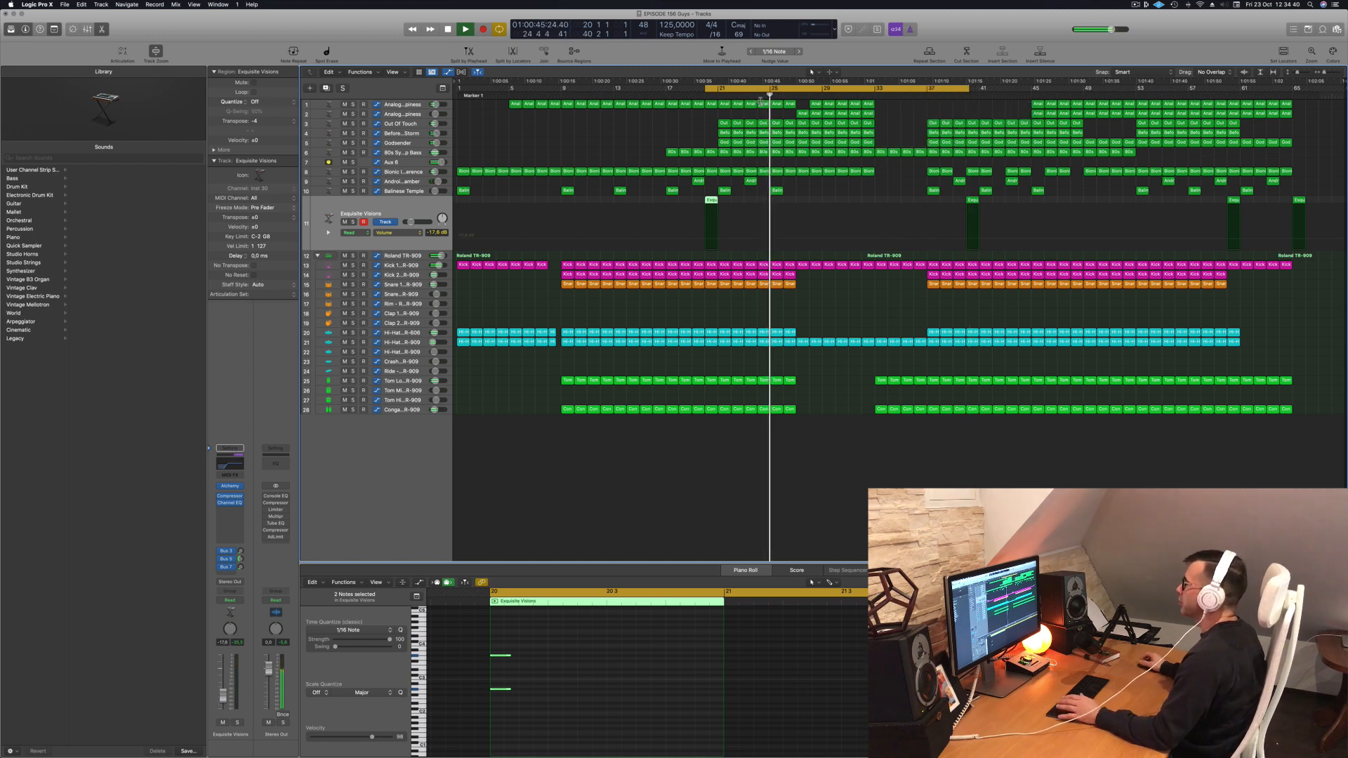
{"action": "left_click", "coordinate": [404, 114]}
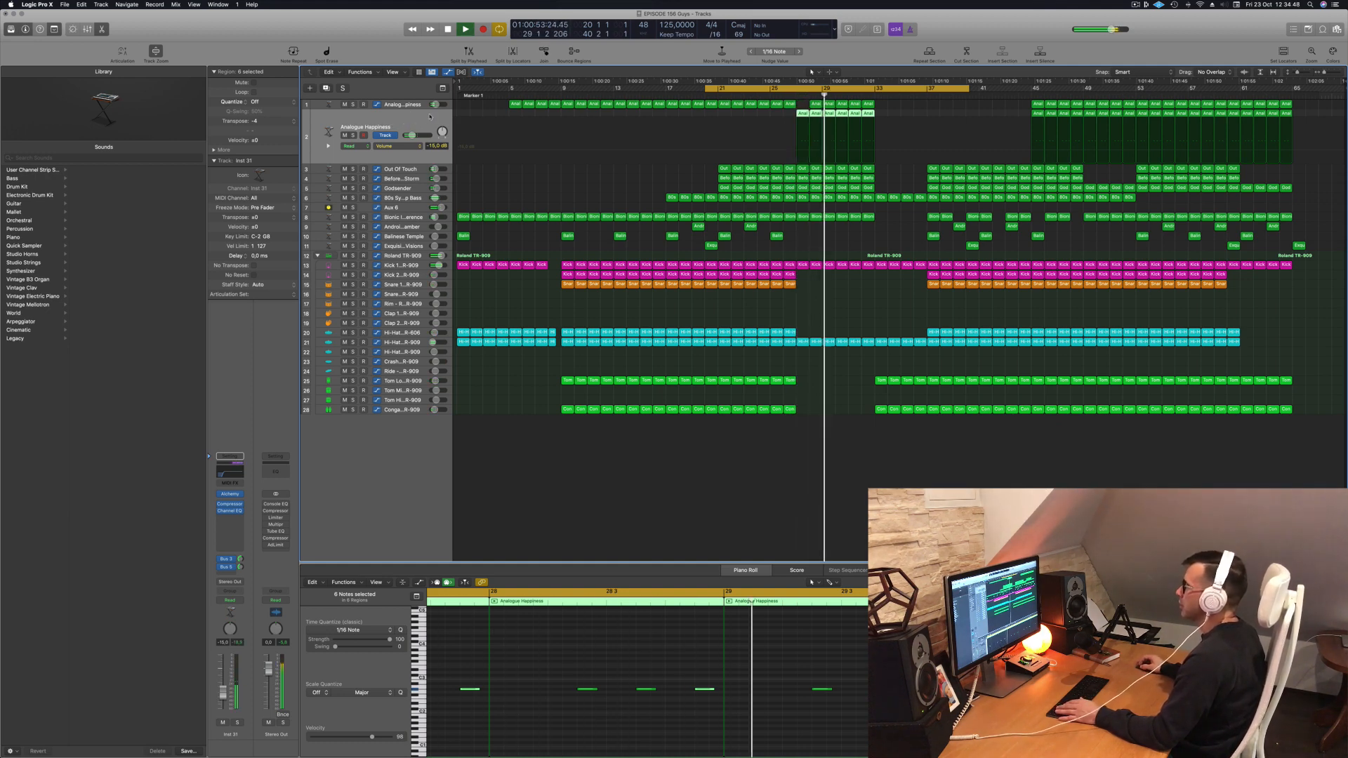
{"action": "left_click", "coordinate": [801, 93]}
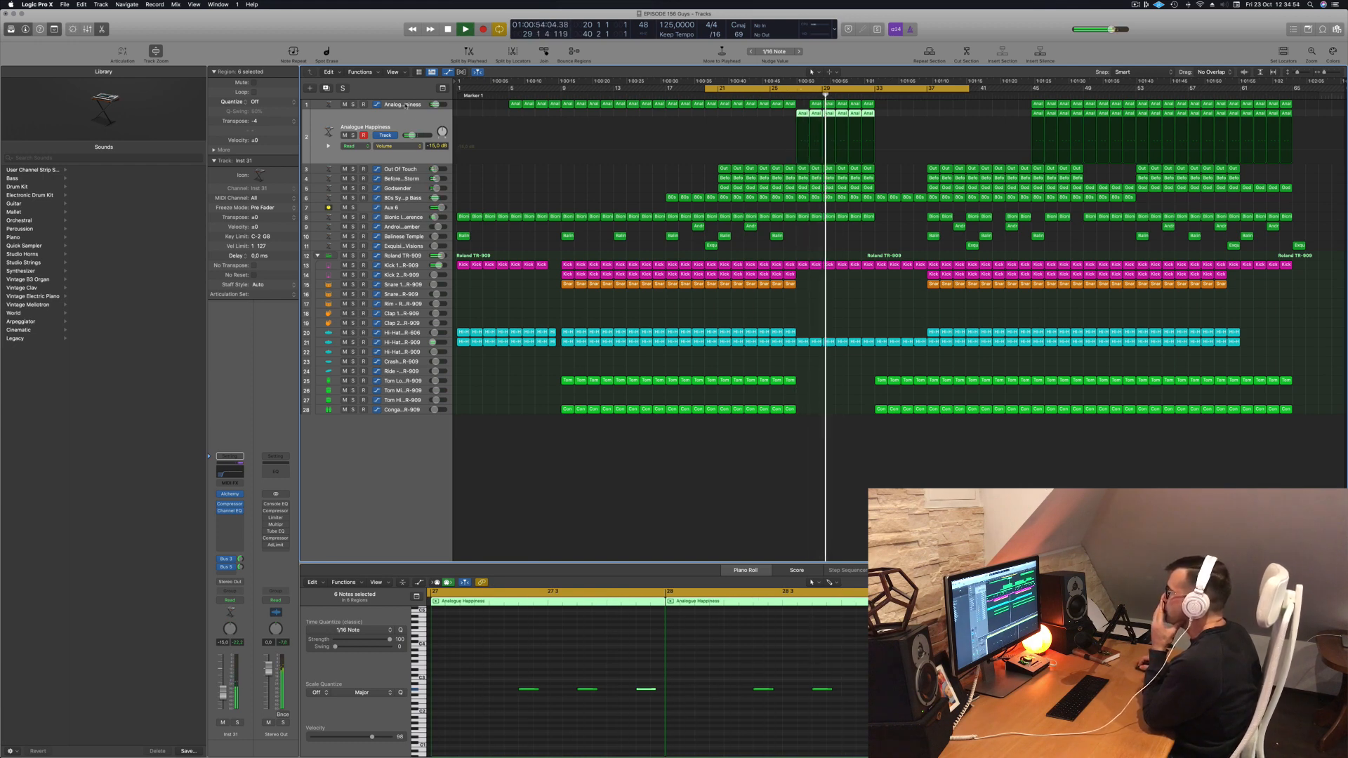
{"action": "left_click", "coordinate": [407, 104]}
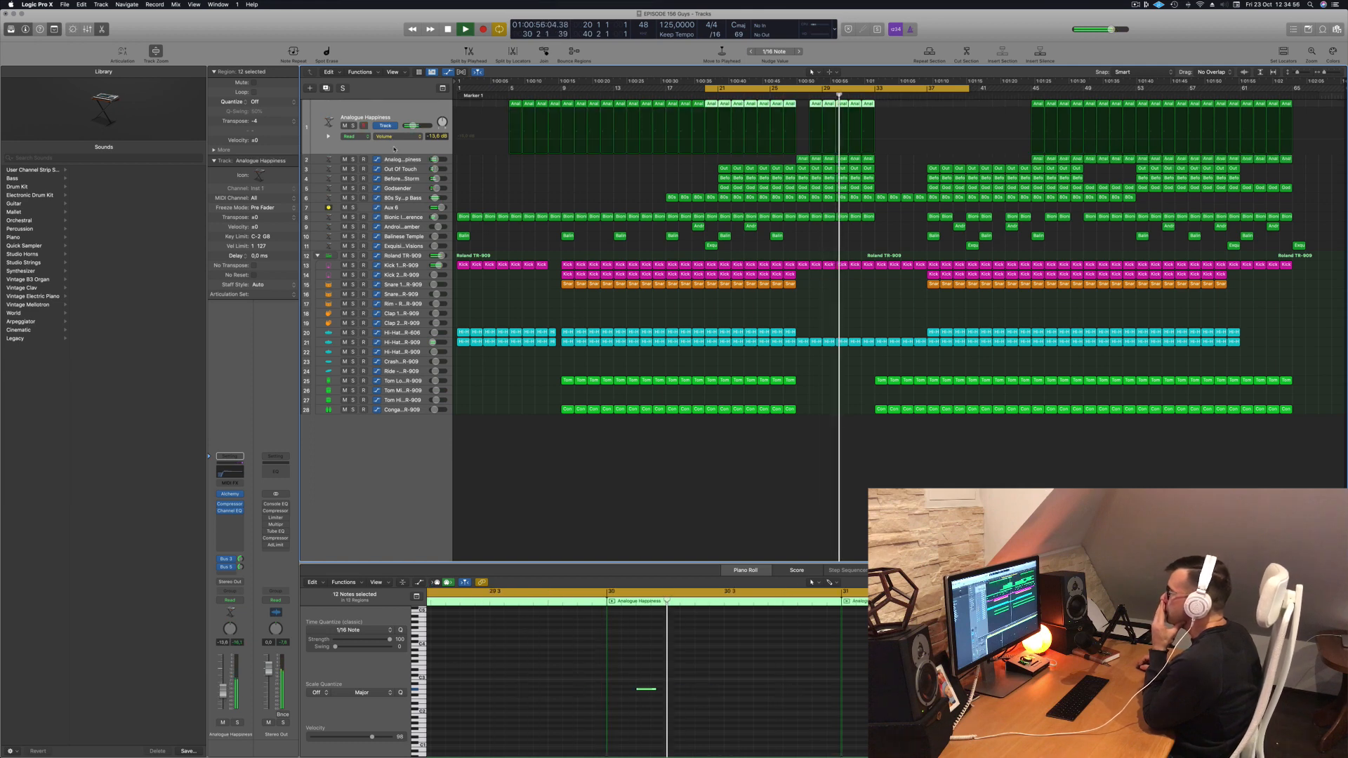
{"action": "left_click", "coordinate": [415, 160]}
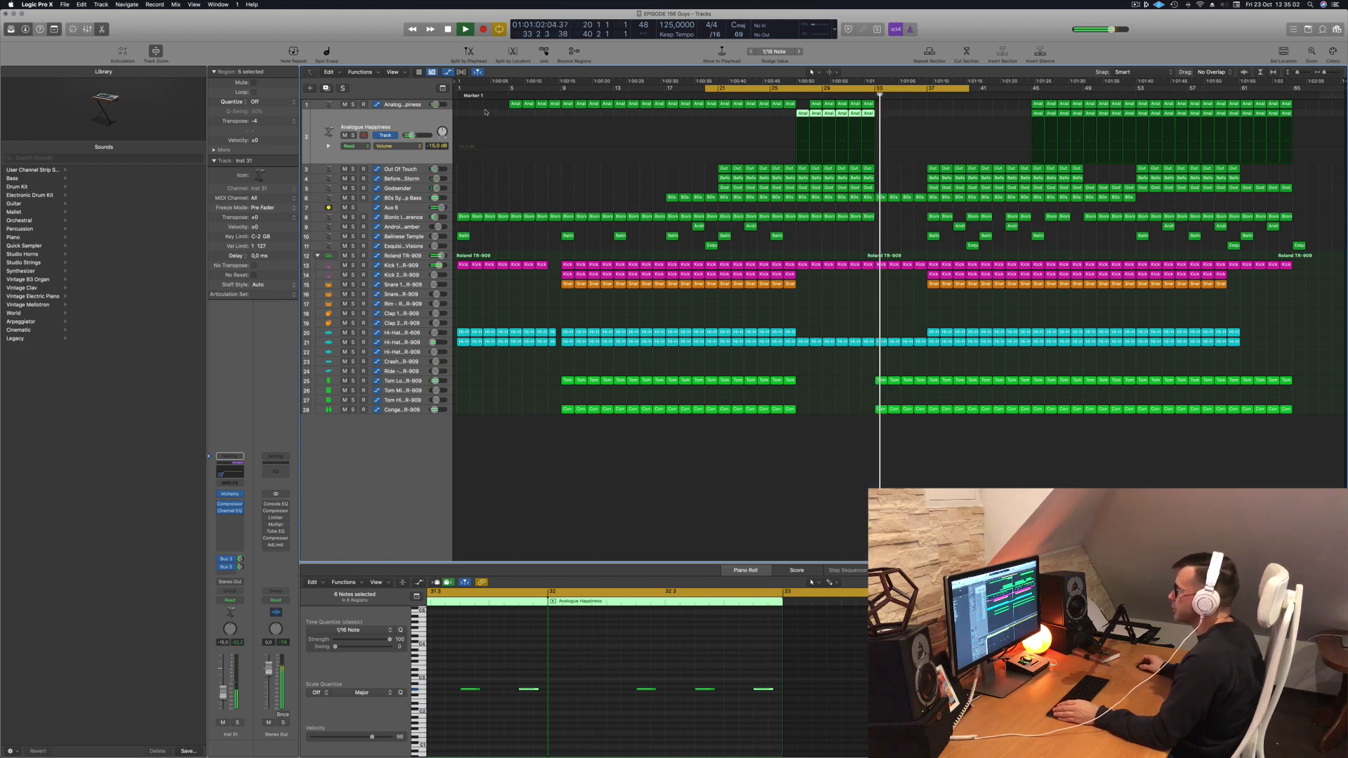
Step: Duplicate the first Analogue Happiness track, move the third track's Analogue Happiness regions in bars 27–32 onto the duplicate, and mute the third track
{"action": "key", "text": "space"}
{"action": "left_click", "coordinate": [407, 107]}
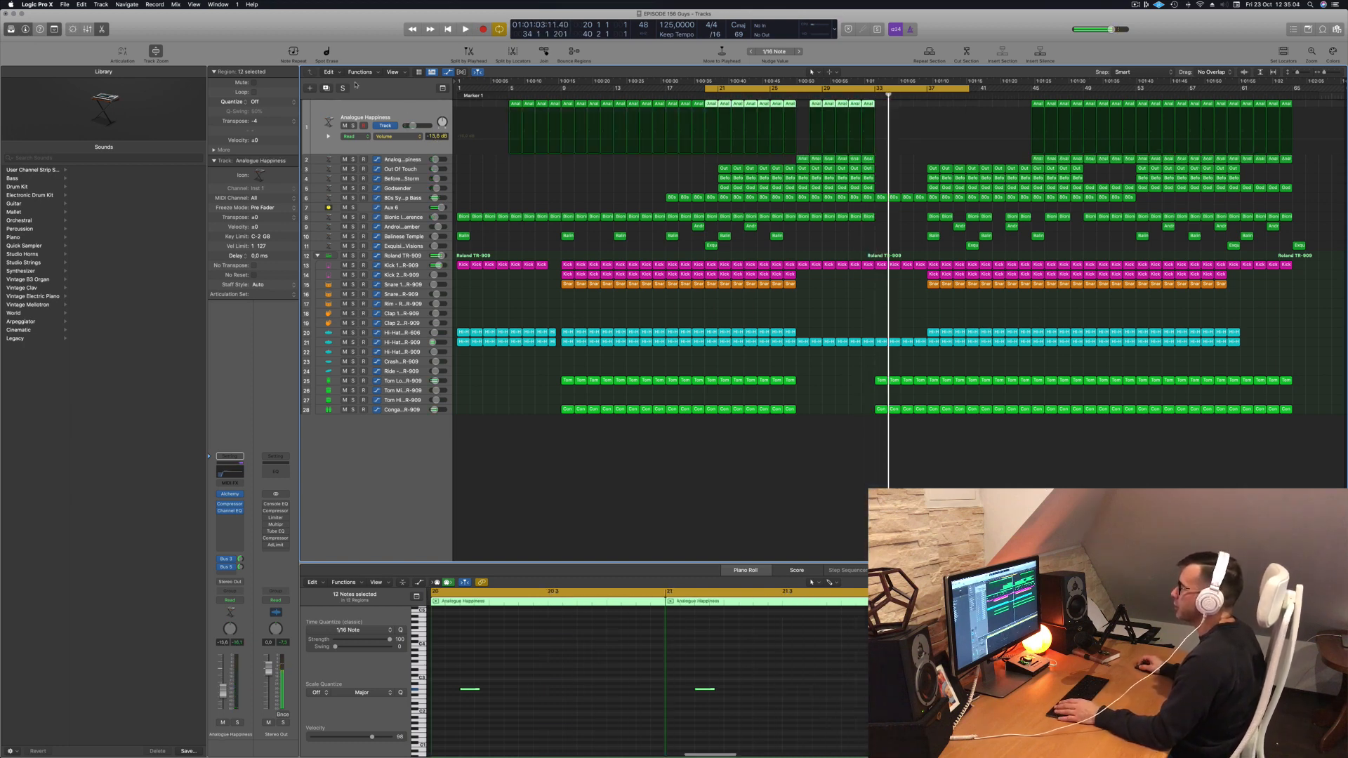
{"action": "key", "text": "super+d"}
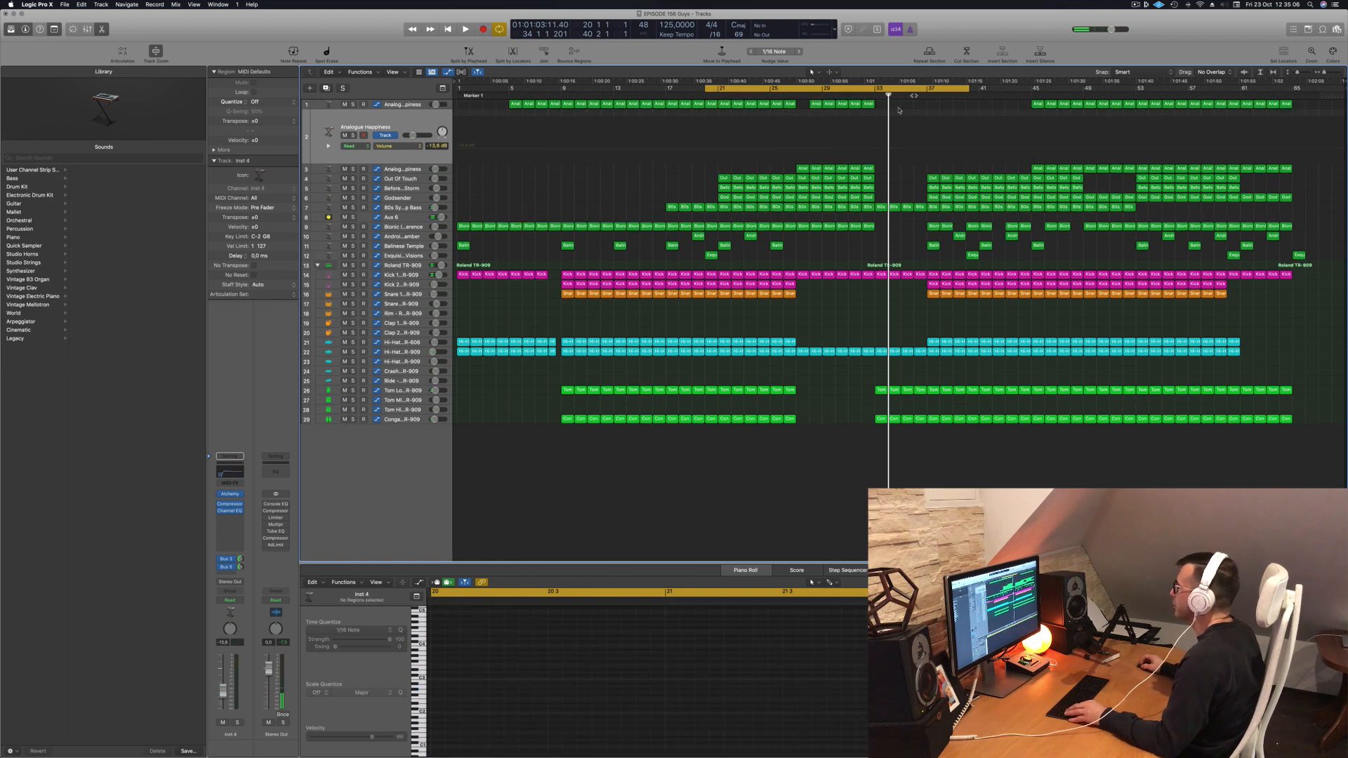
{"action": "left_click_drag", "start_coordinate": [853, 169], "coordinate": [903, 171]}
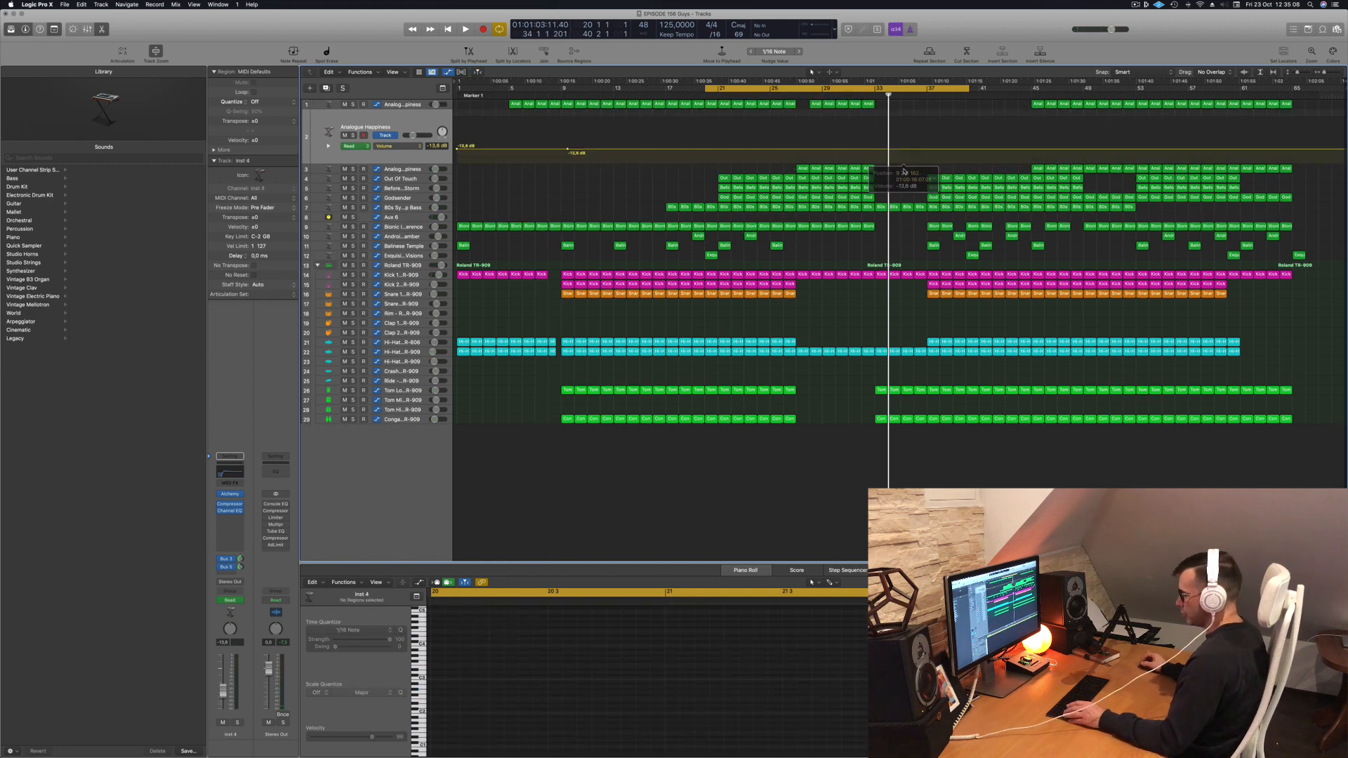
{"action": "key", "text": "super+z"}
{"action": "left_click_drag", "start_coordinate": [796, 170], "coordinate": [804, 141]}
{"action": "left_click", "coordinate": [344, 169]}
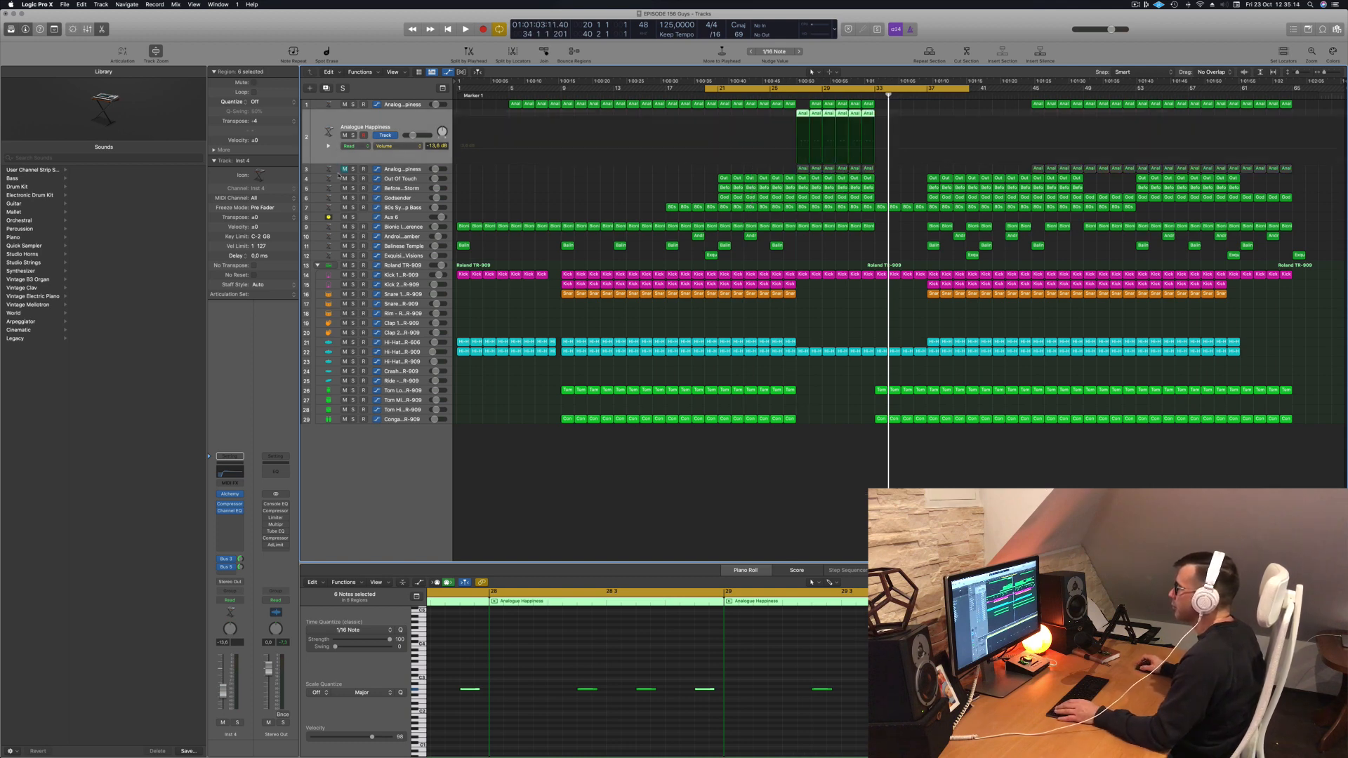
Step: Audition the moved Analogue Happiness regions from bar 27 and adjust the duplicated track's bus sends
{"action": "key", "text": "space"}
{"action": "left_click", "coordinate": [796, 94]}
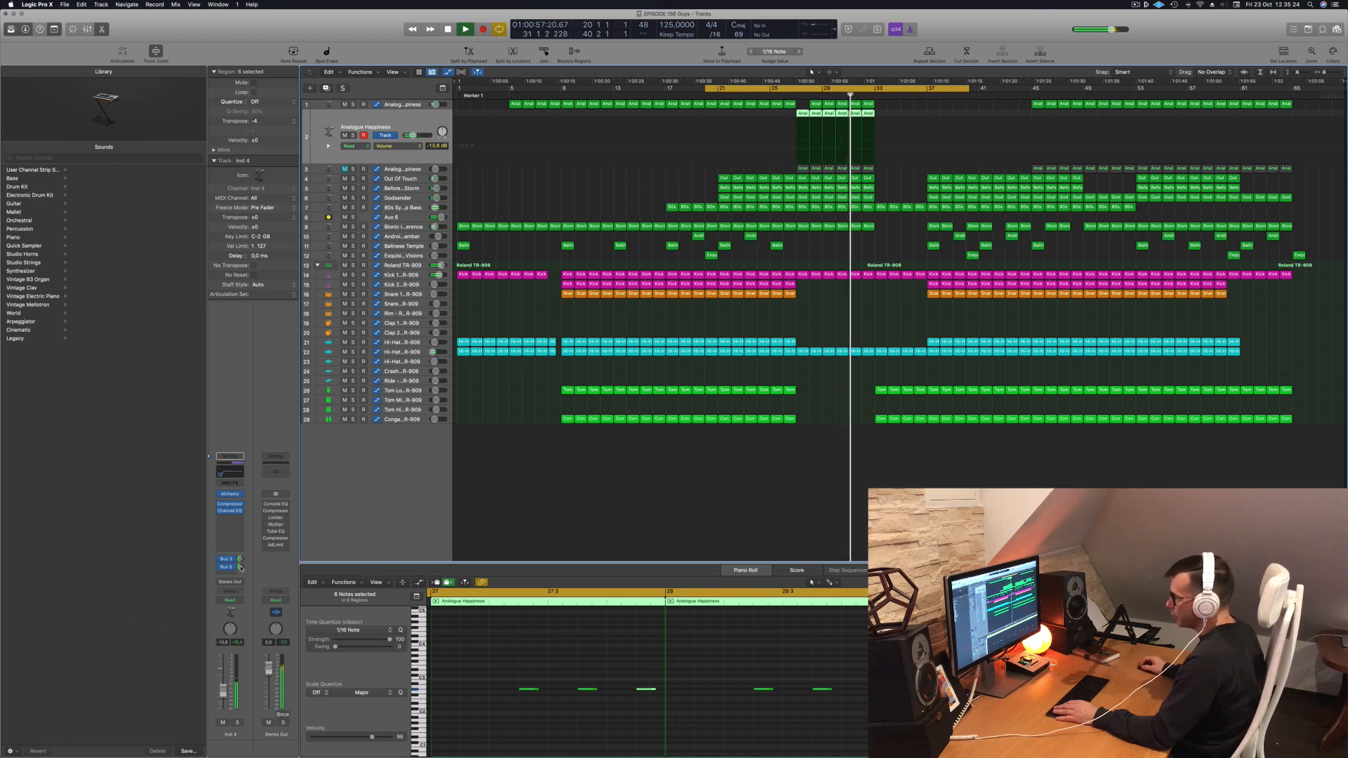
{"action": "left_click_drag", "start_coordinate": [240, 560], "coordinate": [241, 570]}
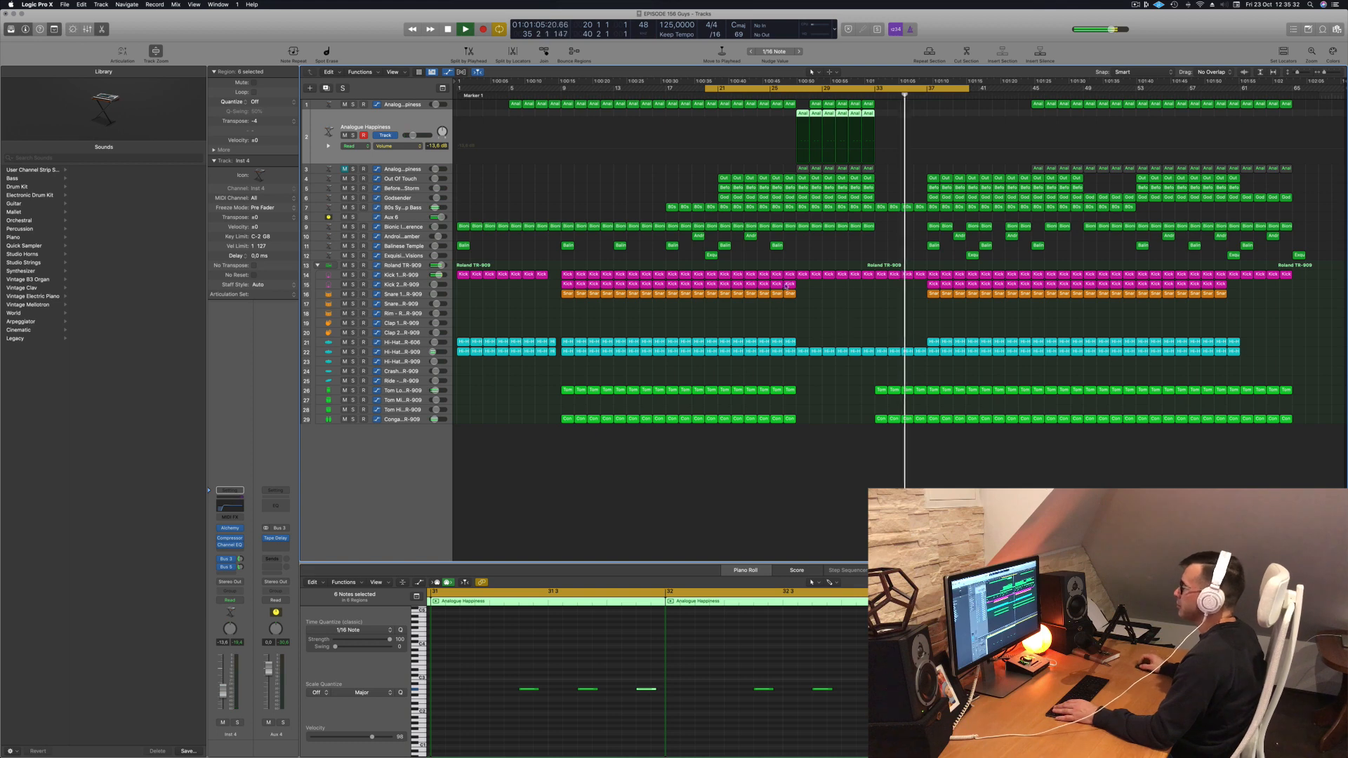
Step: Select the 80s Synth Pop Bass track, extend the cycle start back to bar 1, and audition the song's opening
{"action": "left_click", "coordinate": [384, 207]}
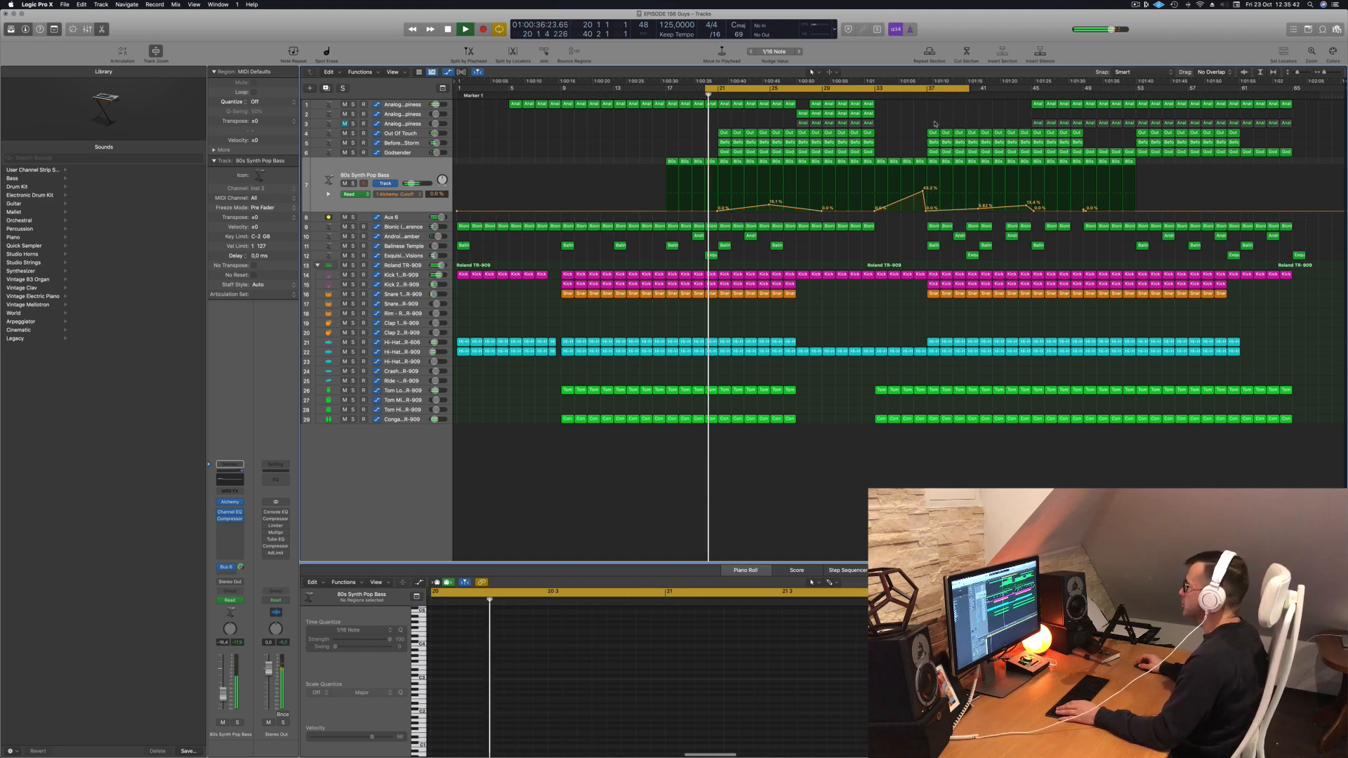
{"action": "key", "text": "space"}
{"action": "left_click_drag", "start_coordinate": [704, 85], "coordinate": [458, 97]}
{"action": "key", "text": "space"}
{"action": "key", "text": "space"}
{"action": "key", "text": "space"}
{"action": "key", "text": "space"}
{"action": "key", "text": "space"}
{"action": "key", "text": "space"}
{"action": "key", "text": "space"}
{"action": "key", "text": "space"}
{"action": "key", "text": "space"}
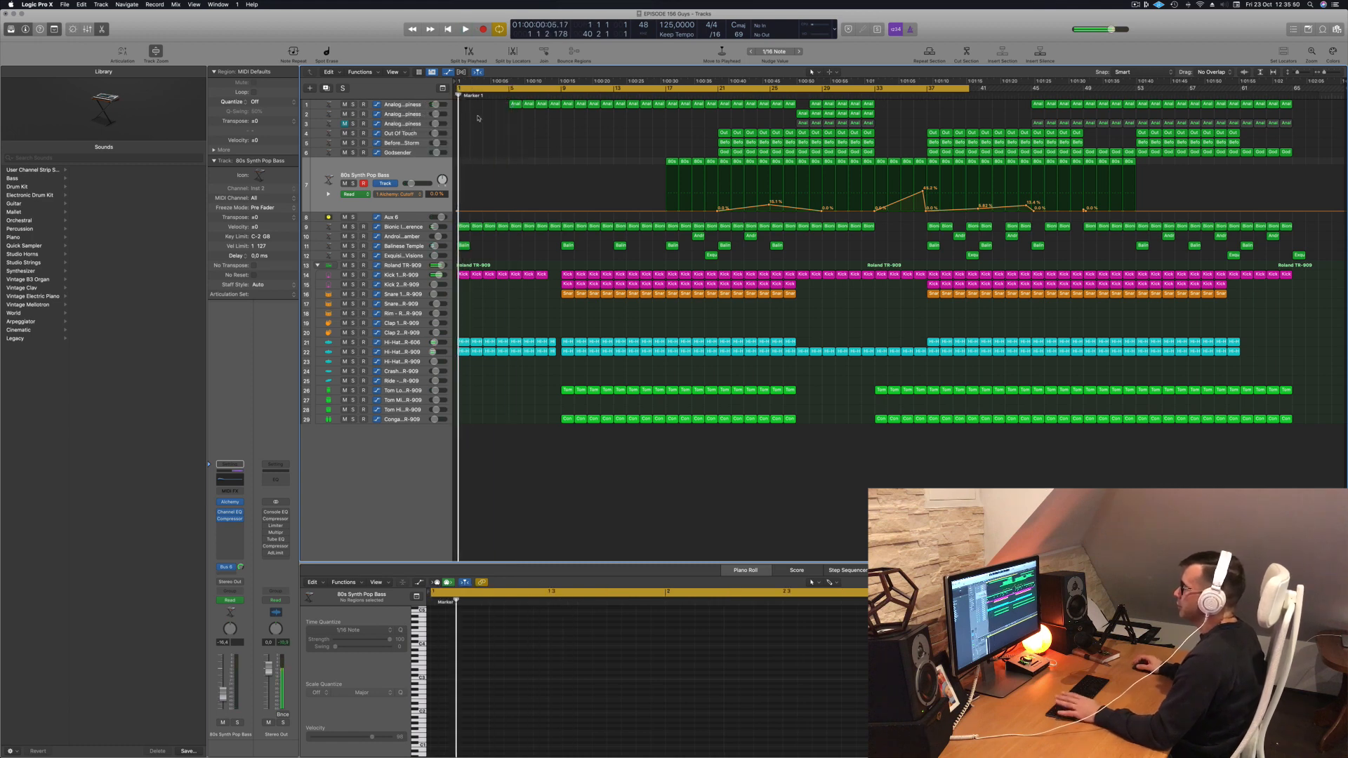
Step: Shorten the cycle range to bars 1–5 and repeat that section three times to lengthen the intro
{"action": "left_click_drag", "start_coordinate": [971, 89], "coordinate": [554, 110]}
{"action": "left_click", "coordinate": [1136, 6]}
{"action": "left_click", "coordinate": [1016, 27]}
{"action": "key", "text": "space"}
{"action": "key", "text": "space"}
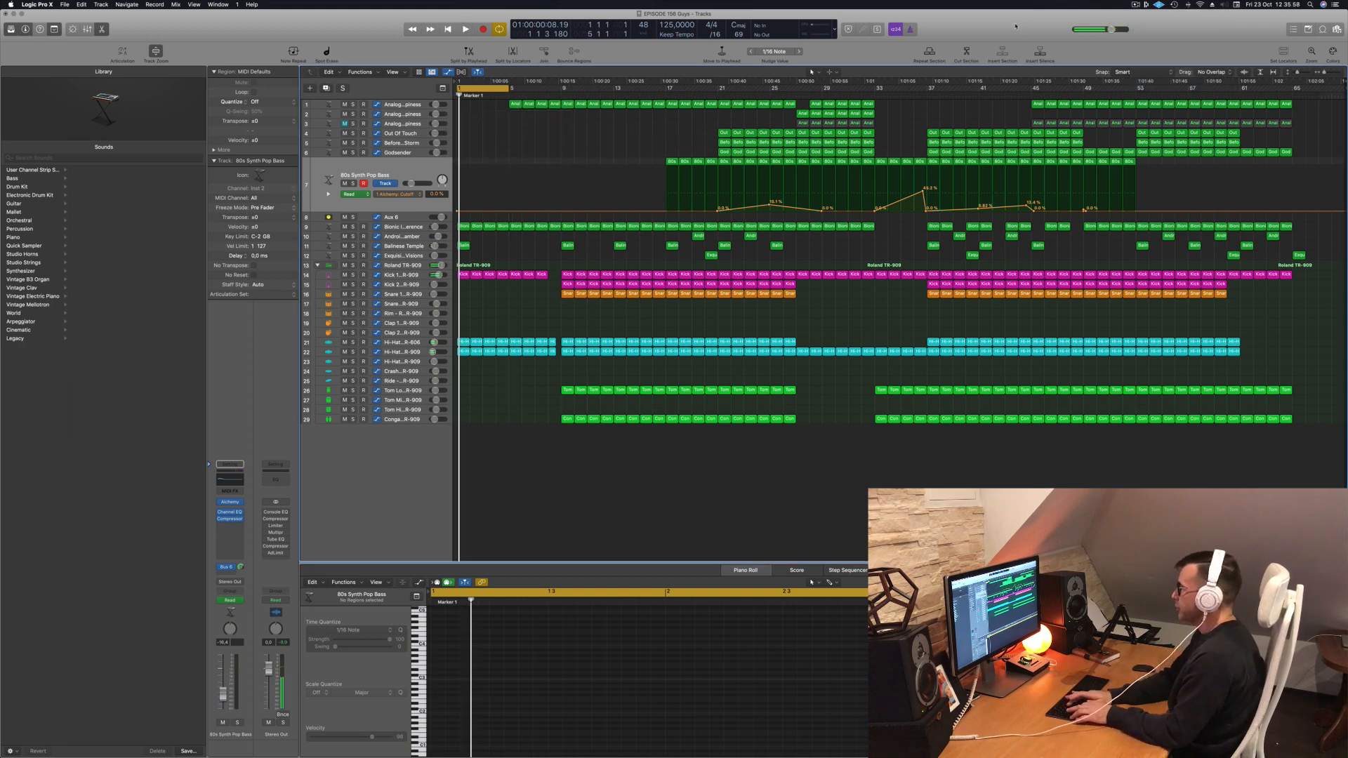
{"action": "key", "text": "ctrl+super+r"}
{"action": "key", "text": "ctrl+super+r"}
{"action": "key", "text": "ctrl+super+r"}
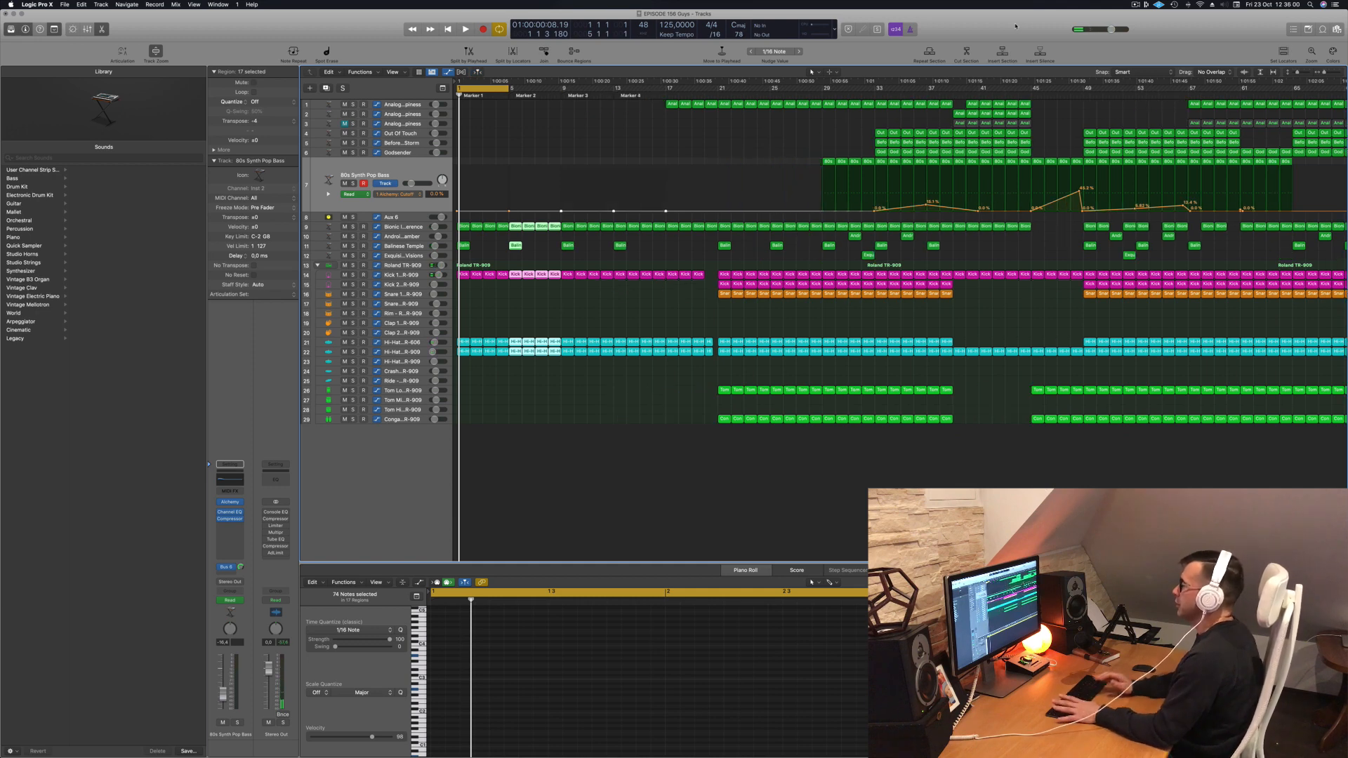
Step: Play the extended intro and delete the Bionic Interference region in bar 4
{"action": "key", "text": "space"}
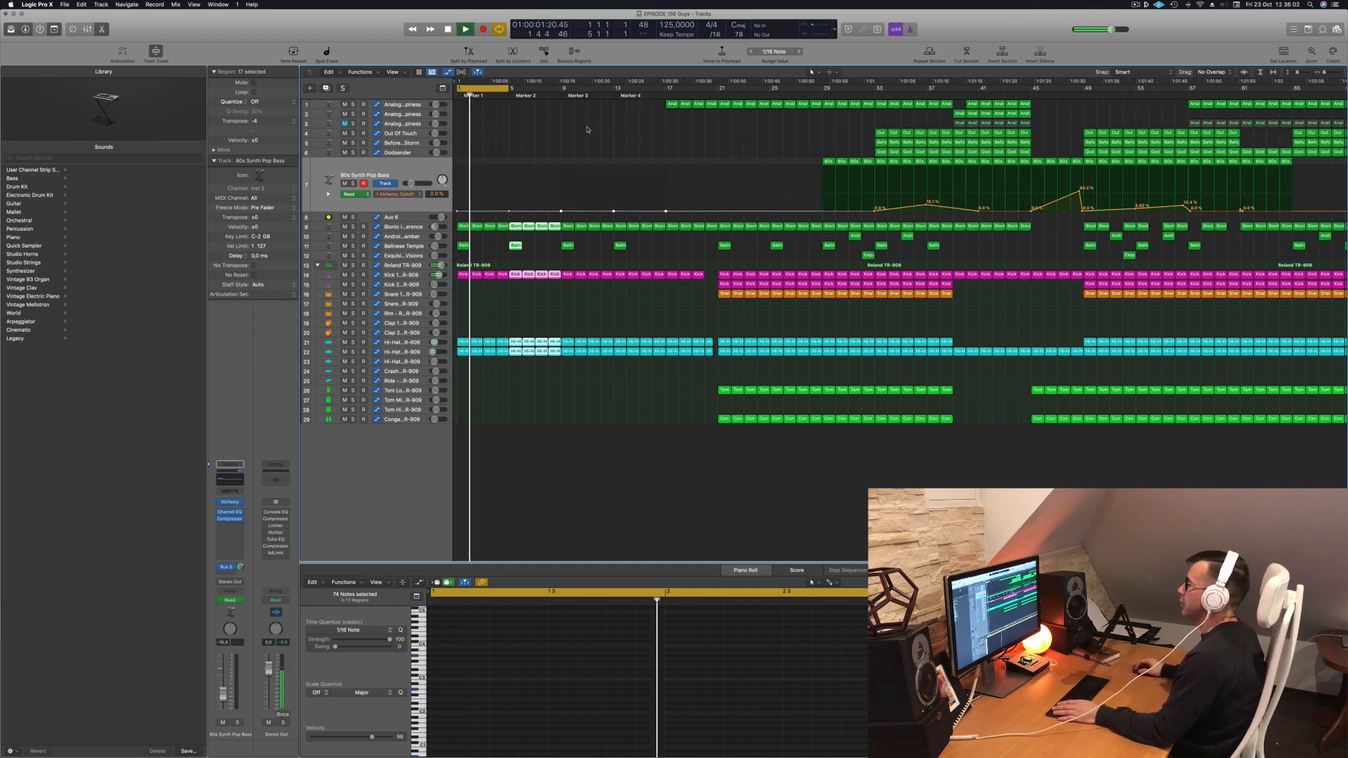
{"action": "left_click", "coordinate": [591, 130]}
{"action": "key", "text": "space"}
{"action": "key", "text": "space"}
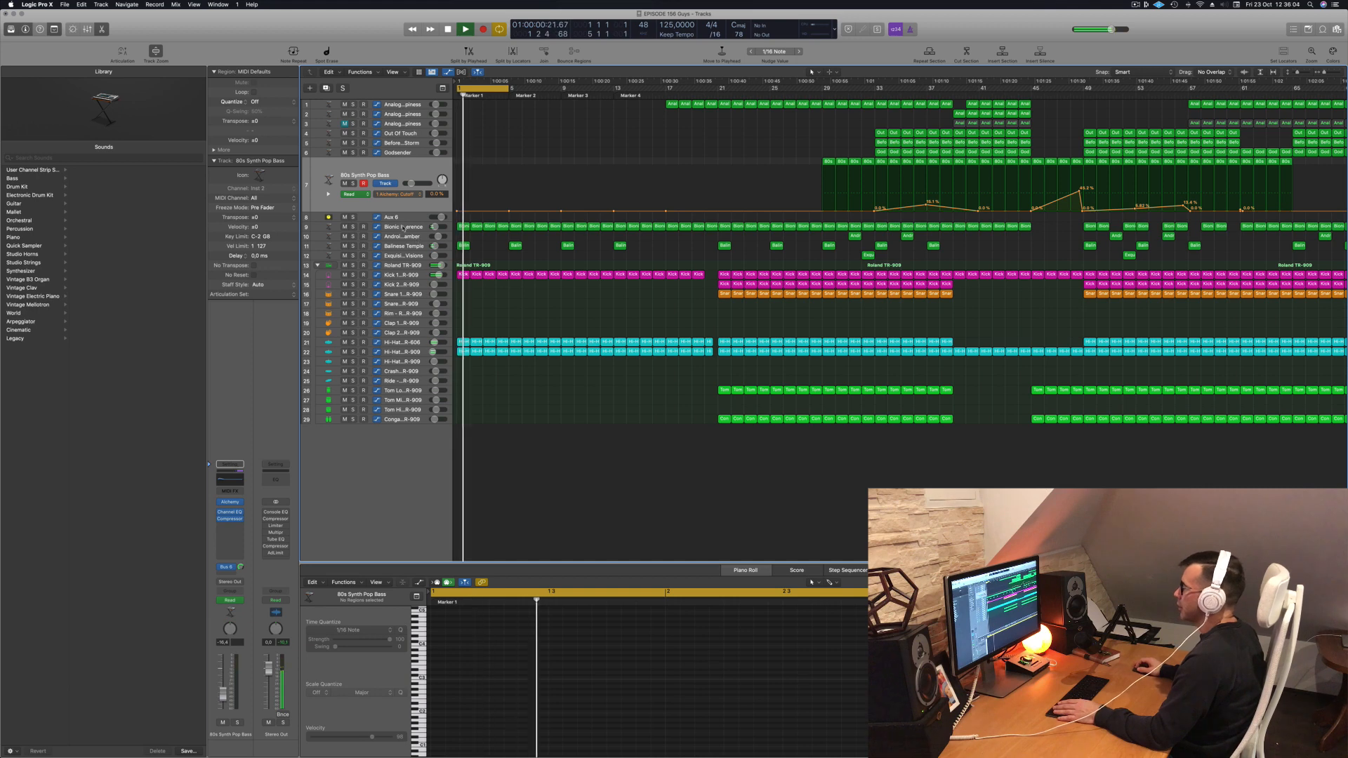
{"action": "left_click", "coordinate": [413, 228]}
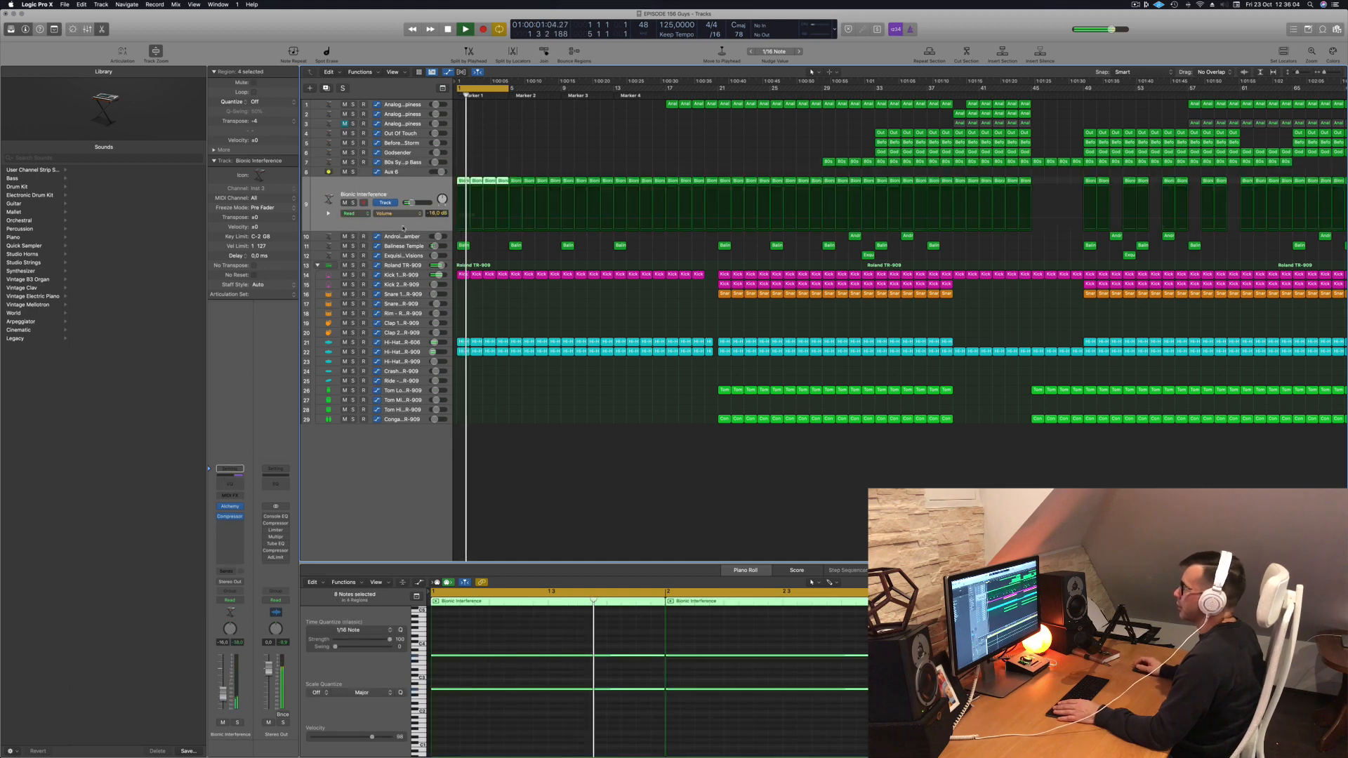
{"action": "left_click", "coordinate": [503, 180]}
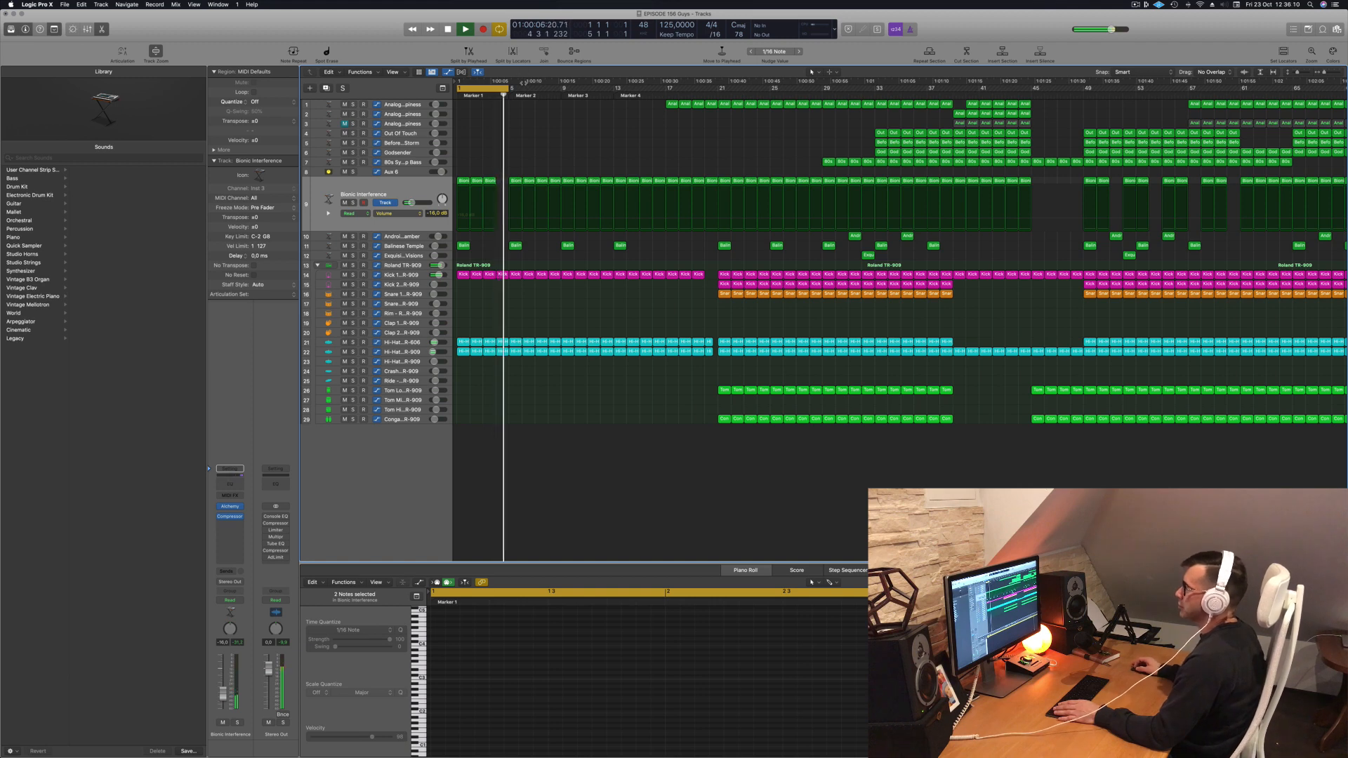
Step: Extend the cycle end to bar 9 and delete the Bionic Interference region in bar 8
{"action": "left_click_drag", "start_coordinate": [512, 92], "coordinate": [562, 97]}
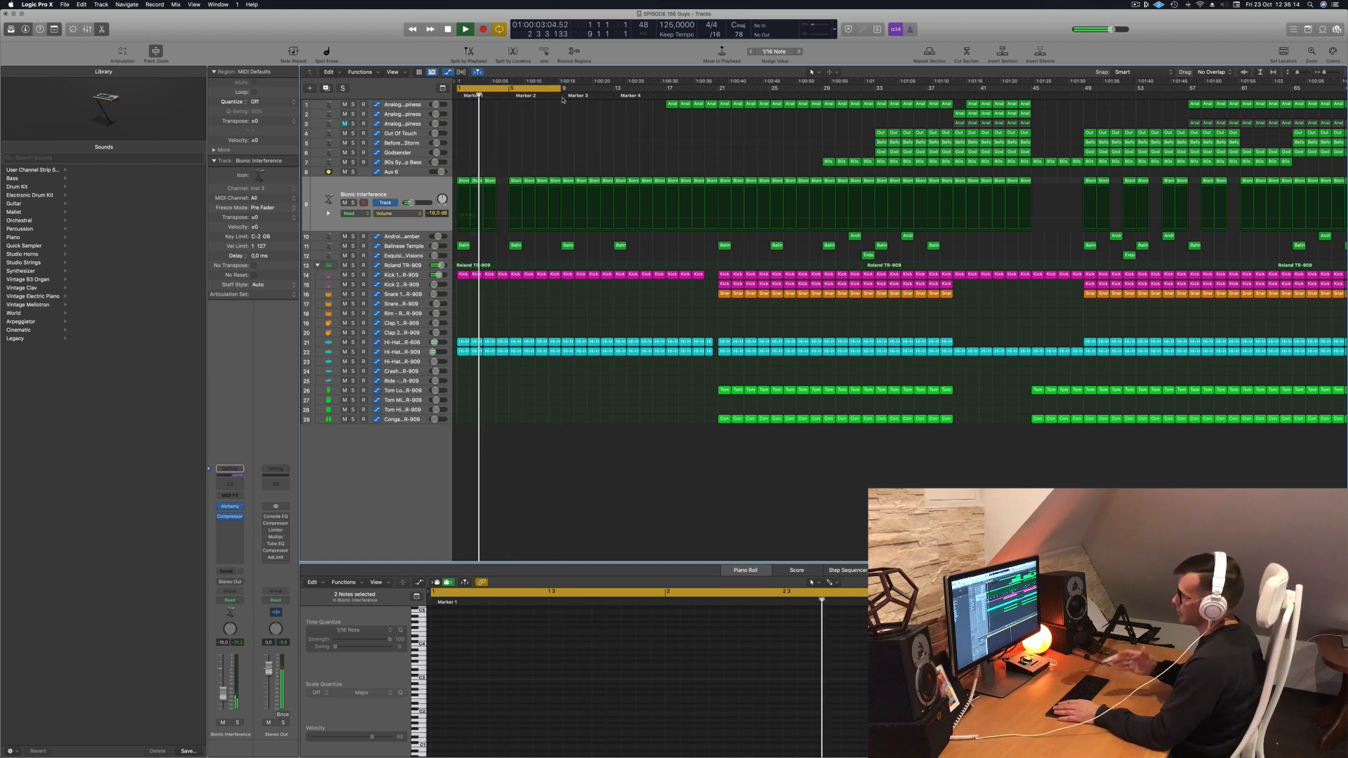
{"action": "left_click", "coordinate": [555, 180]}
{"action": "key", "text": "Delete"}
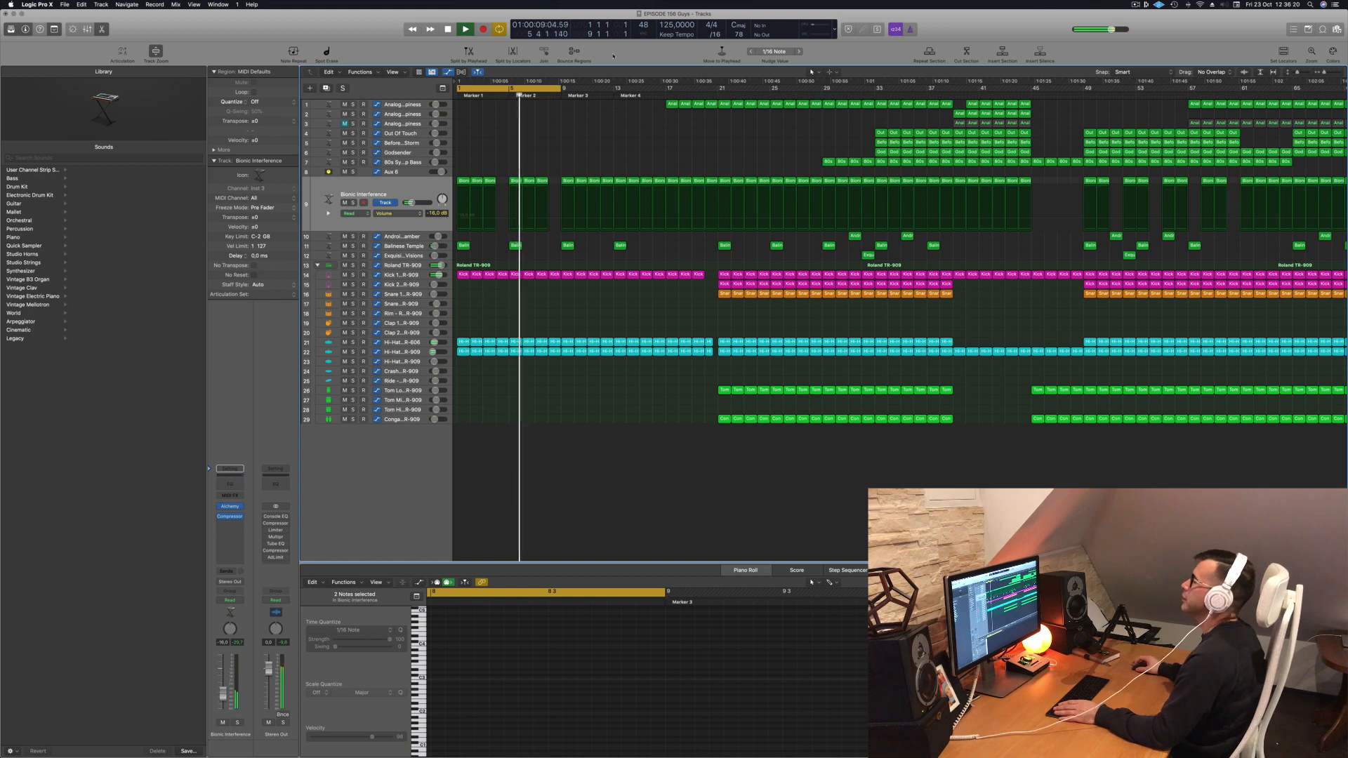
Step: Extend the cycle end to bar 17 and delete the Bionic Interference regions in bars 12 and 16
{"action": "left_click_drag", "start_coordinate": [562, 90], "coordinate": [615, 107]}
{"action": "key", "text": "Return"}
{"action": "key", "text": "space"}
{"action": "left_click", "coordinate": [393, 353]}
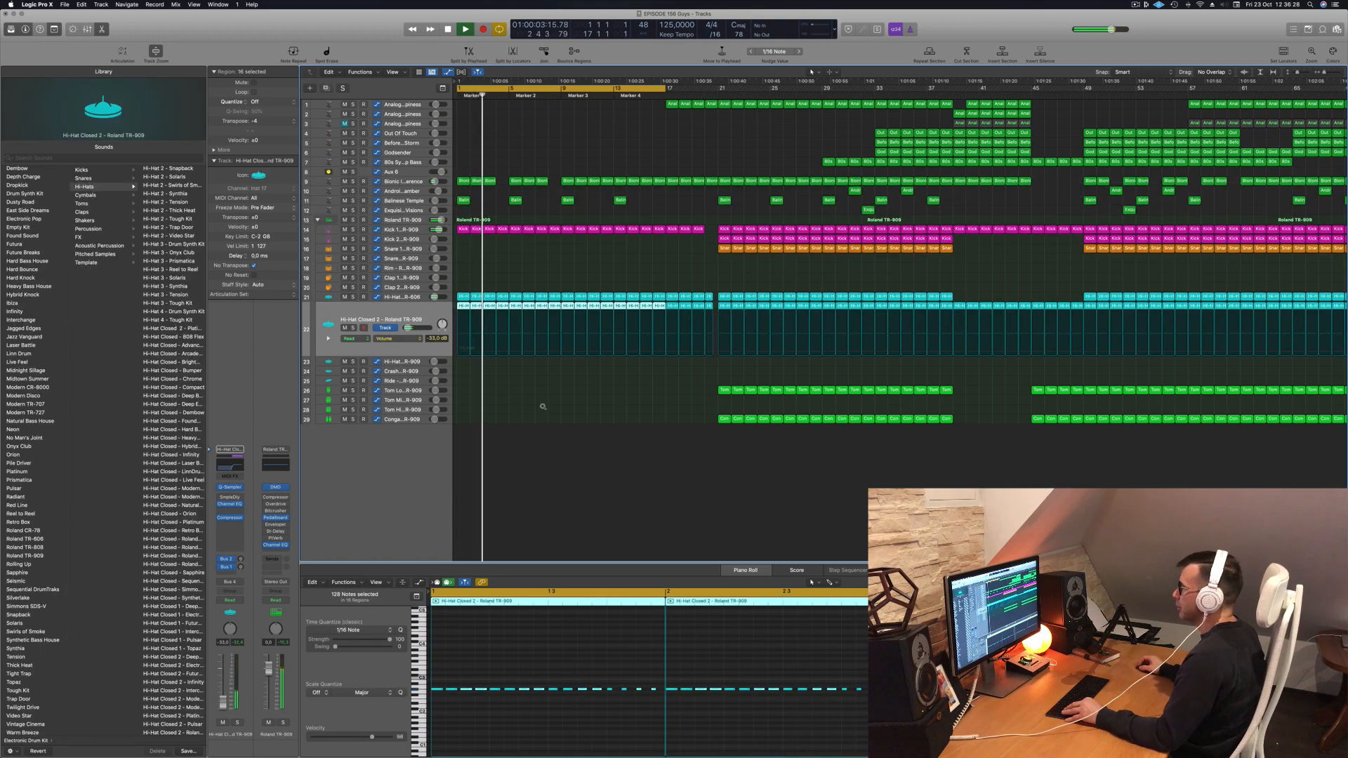
{"action": "scroll", "coordinate": [542, 404], "scroll_direction": "down", "scroll_amount": 2}
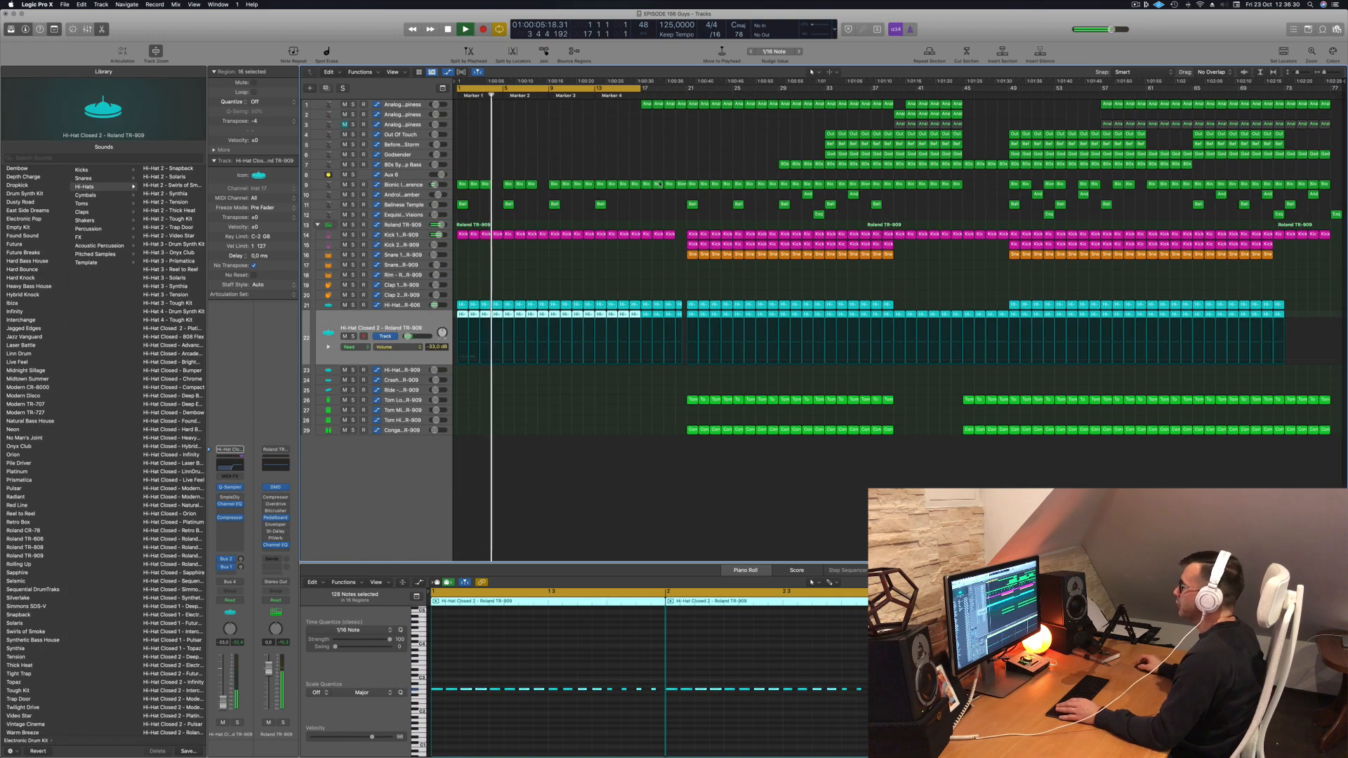
{"action": "left_click", "coordinate": [588, 187]}
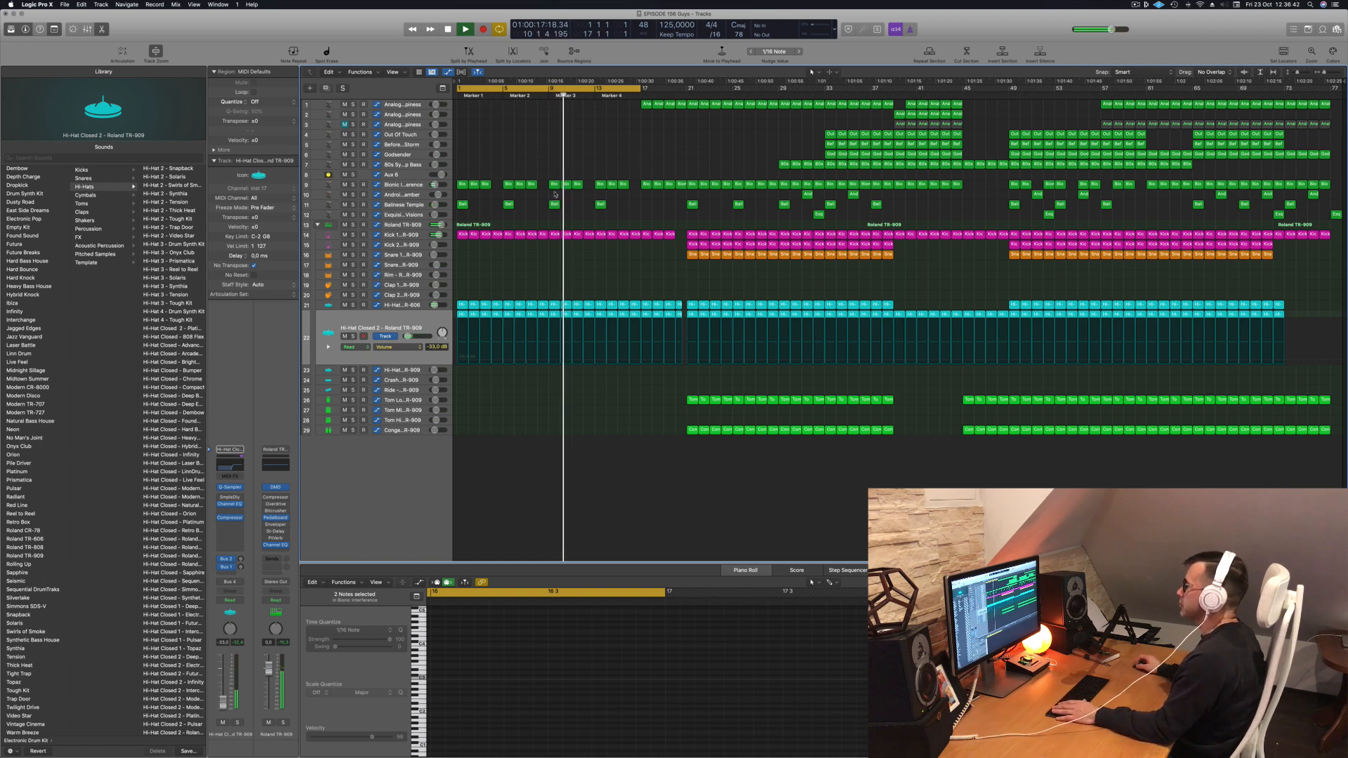
Step: Replay the intro and copy a single Analogue Happiness region from the first track to bars 8, 12 and 16
{"action": "left_click", "coordinate": [509, 204]}
{"action": "key", "text": "Return"}
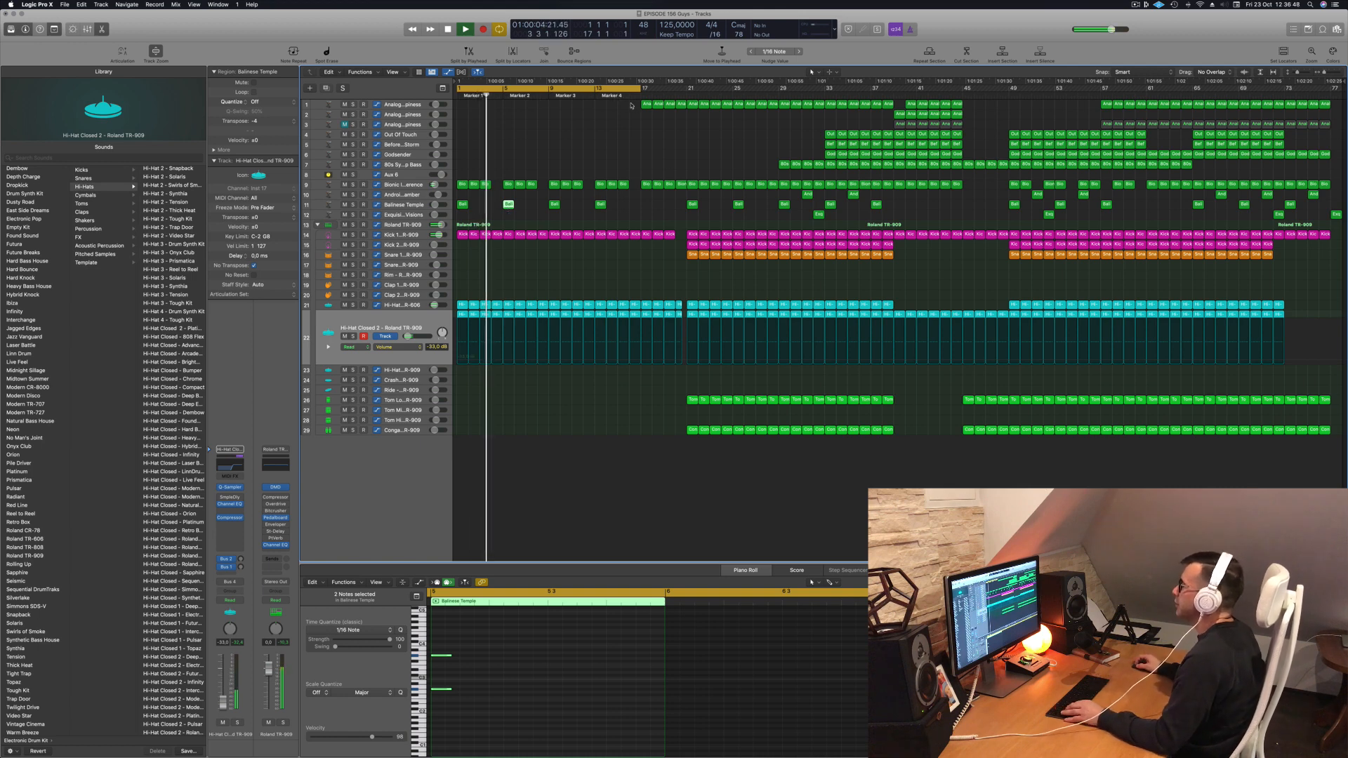
{"action": "left_click_drag", "start_coordinate": [645, 104], "coordinate": [588, 104]}
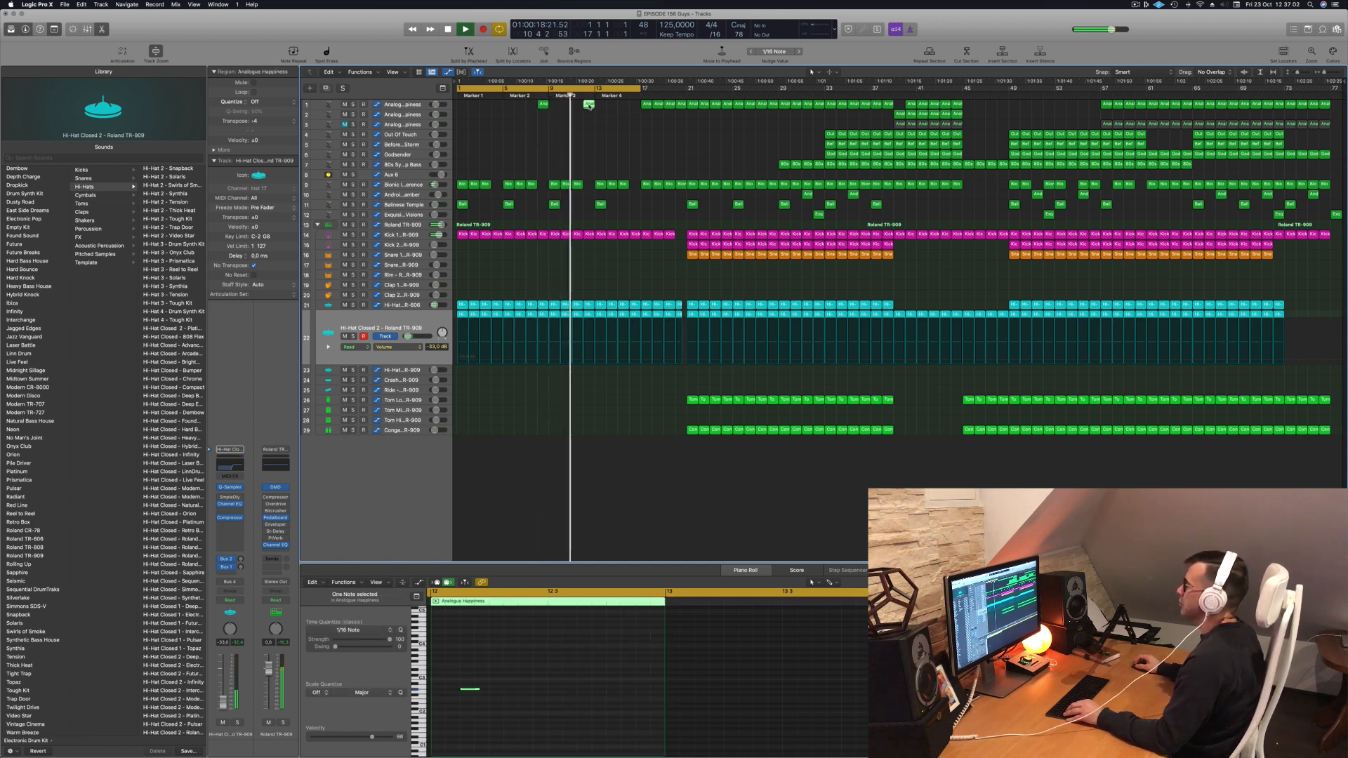
{"action": "left_click_drag", "start_coordinate": [590, 105], "coordinate": [636, 107]}
{"action": "left_click", "coordinate": [631, 141]}
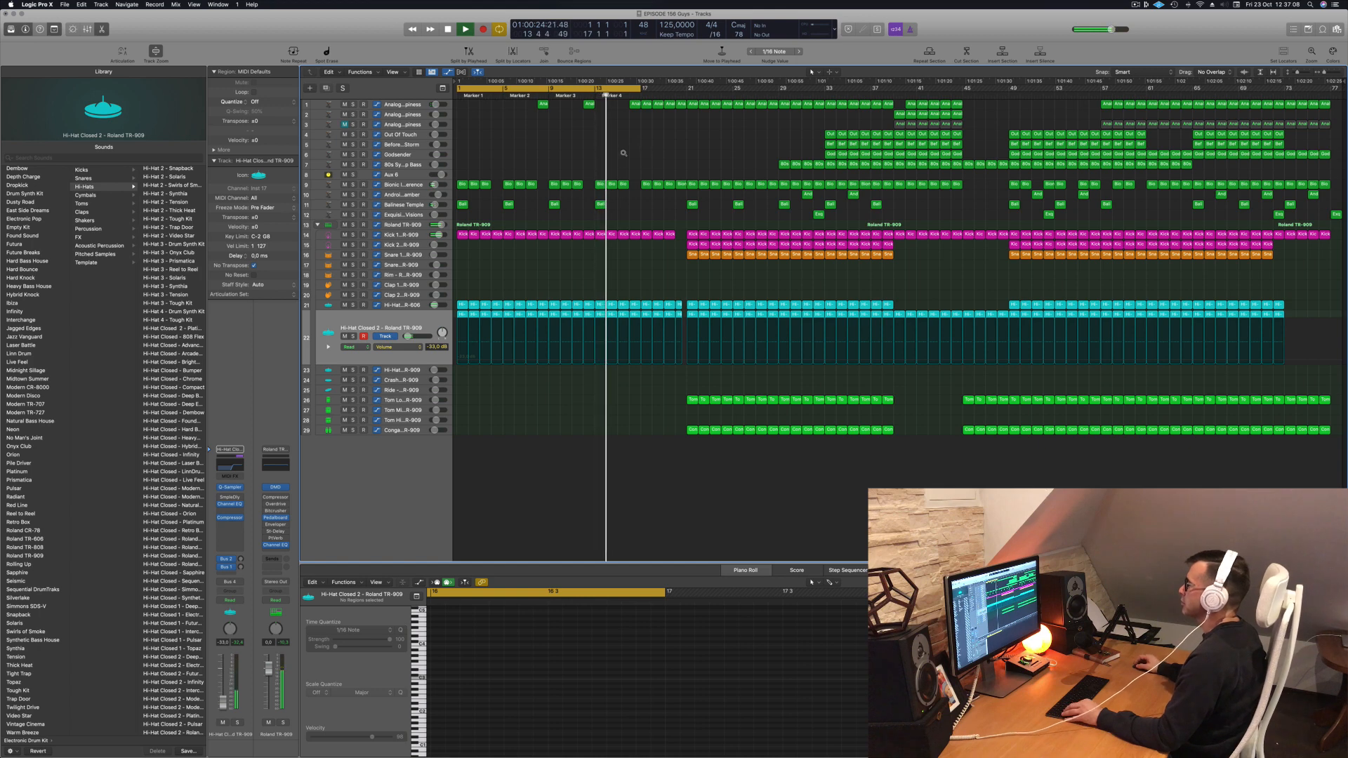
Step: Set the cycle range to bars 17–21 and repeat that section once
{"action": "scroll", "coordinate": [624, 153], "scroll_direction": "down", "scroll_amount": 1}
{"action": "scroll", "coordinate": [624, 153], "scroll_direction": "up", "scroll_amount": 2}
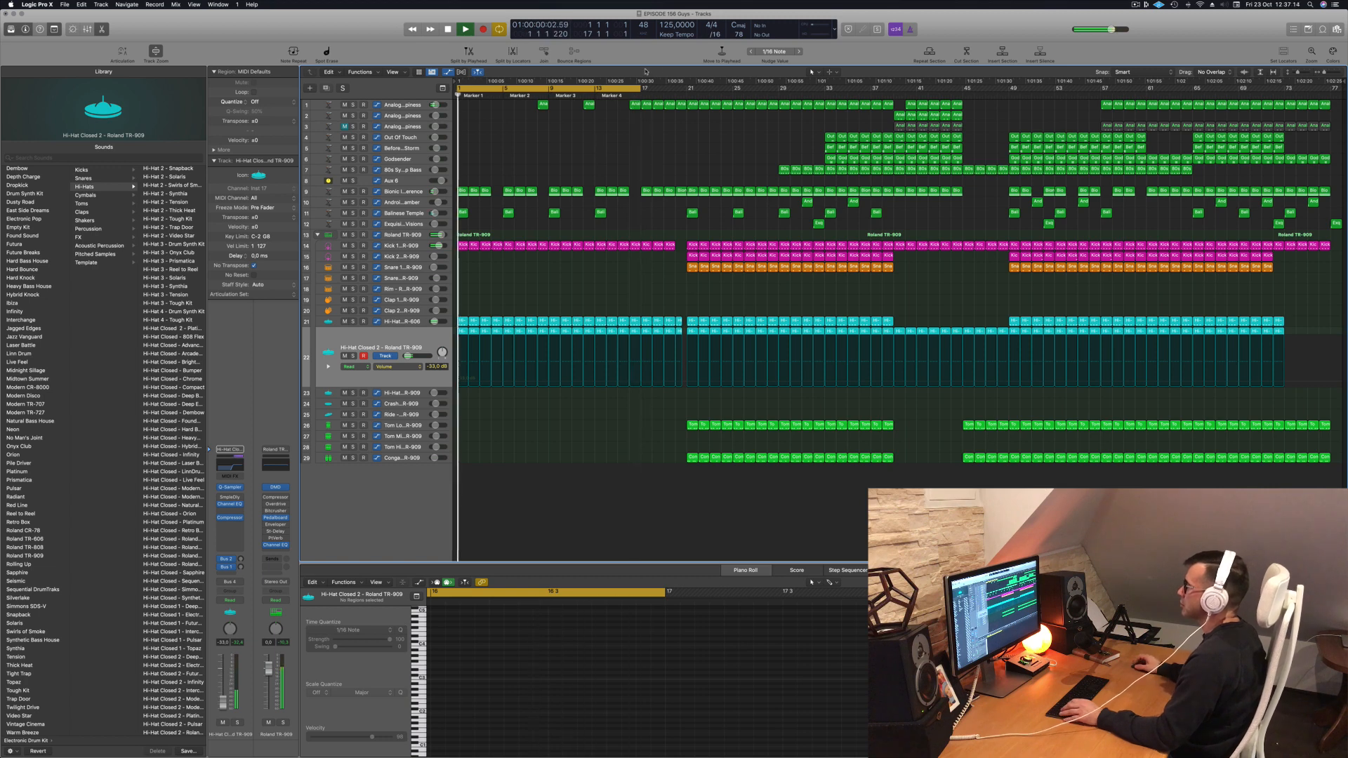
{"action": "key", "text": "space"}
{"action": "left_click_drag", "start_coordinate": [590, 88], "coordinate": [685, 100]}
{"action": "key", "text": "space"}
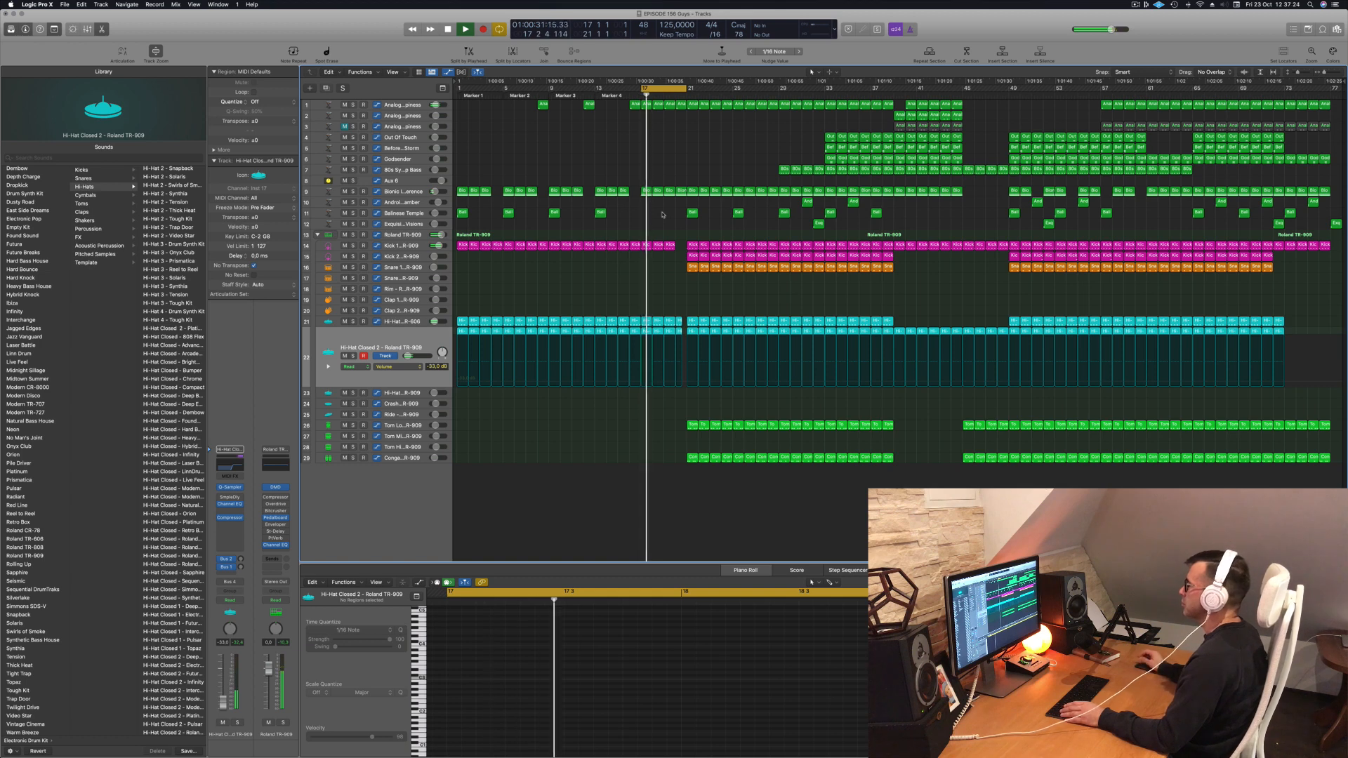
{"action": "key", "text": "super+r"}
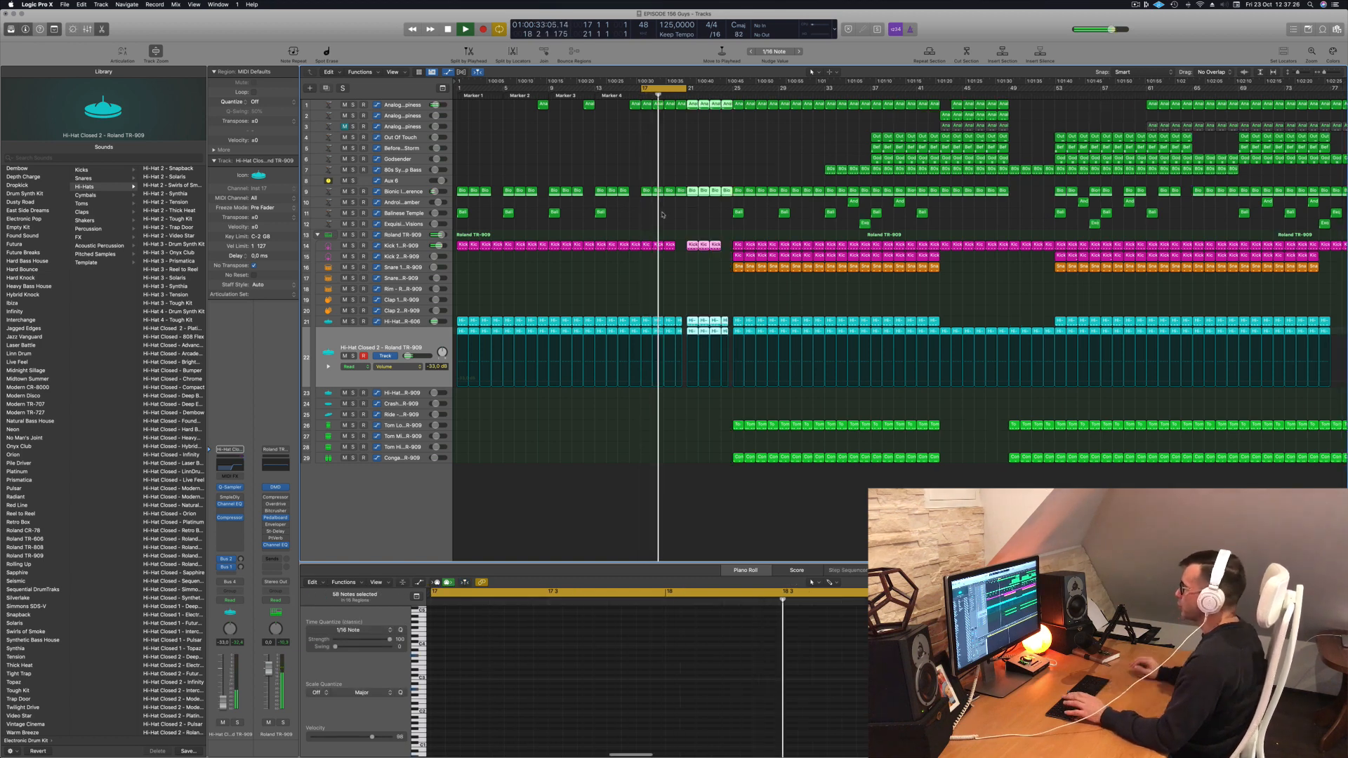
Step: Copy the Kick 1 region from bar 19 into the gap in bar 20, and extend the cycle end to bar 25
{"action": "left_click", "coordinate": [670, 246]}
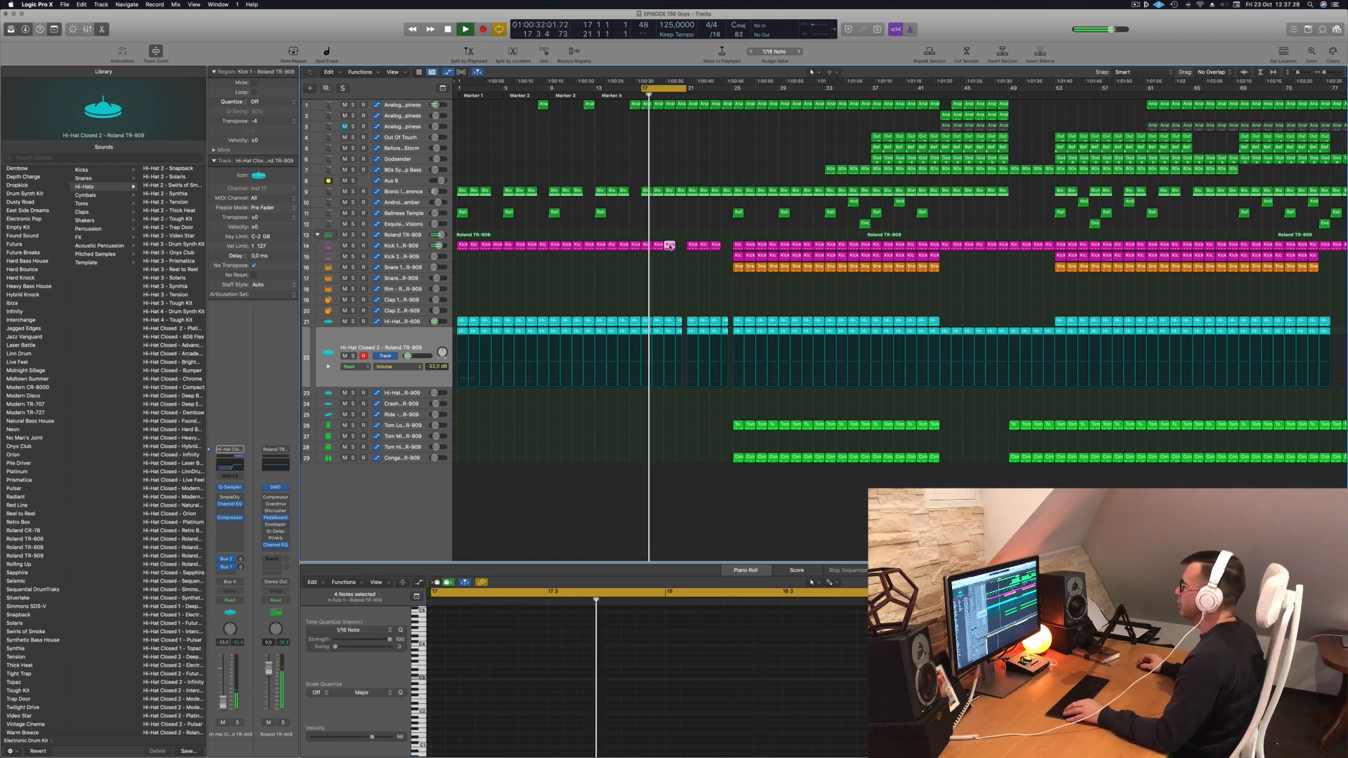
{"action": "key", "text": "super+Right"}
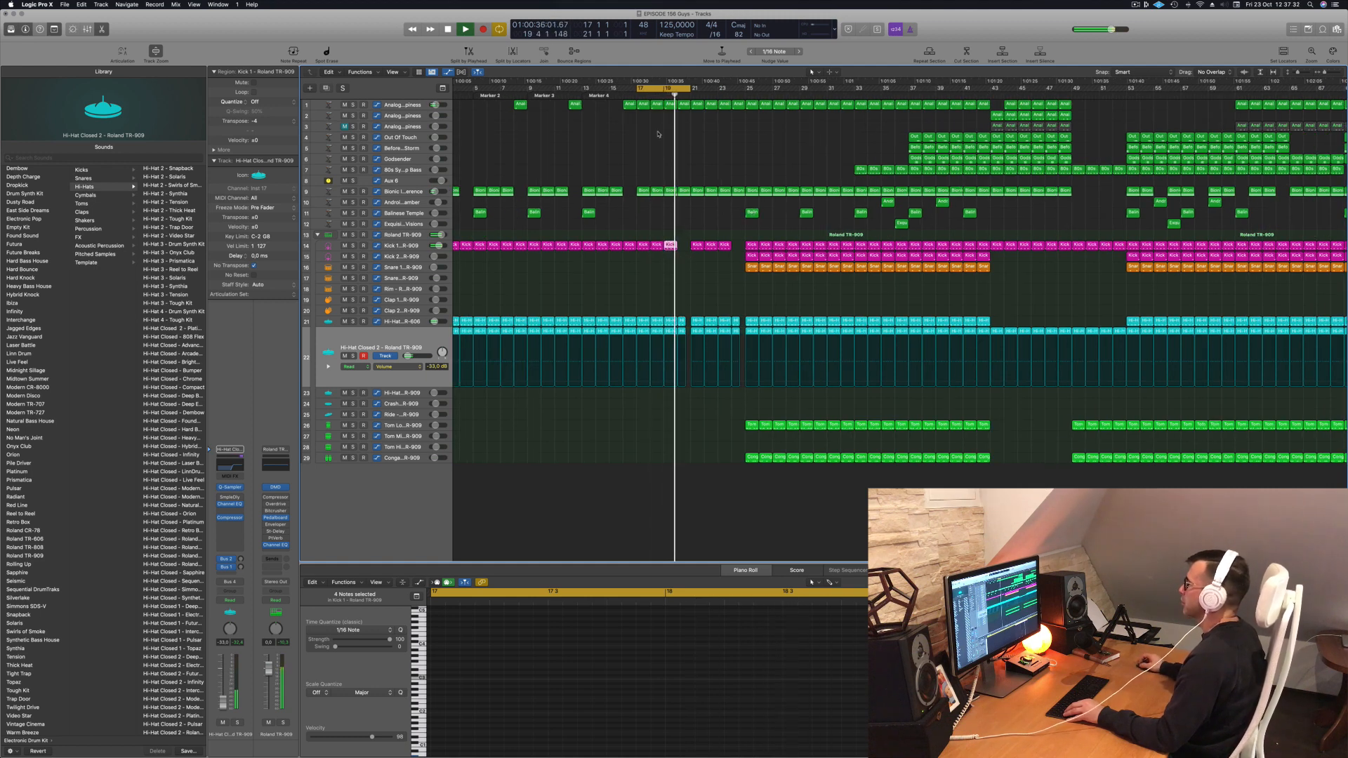
{"action": "key", "text": "super+Left"}
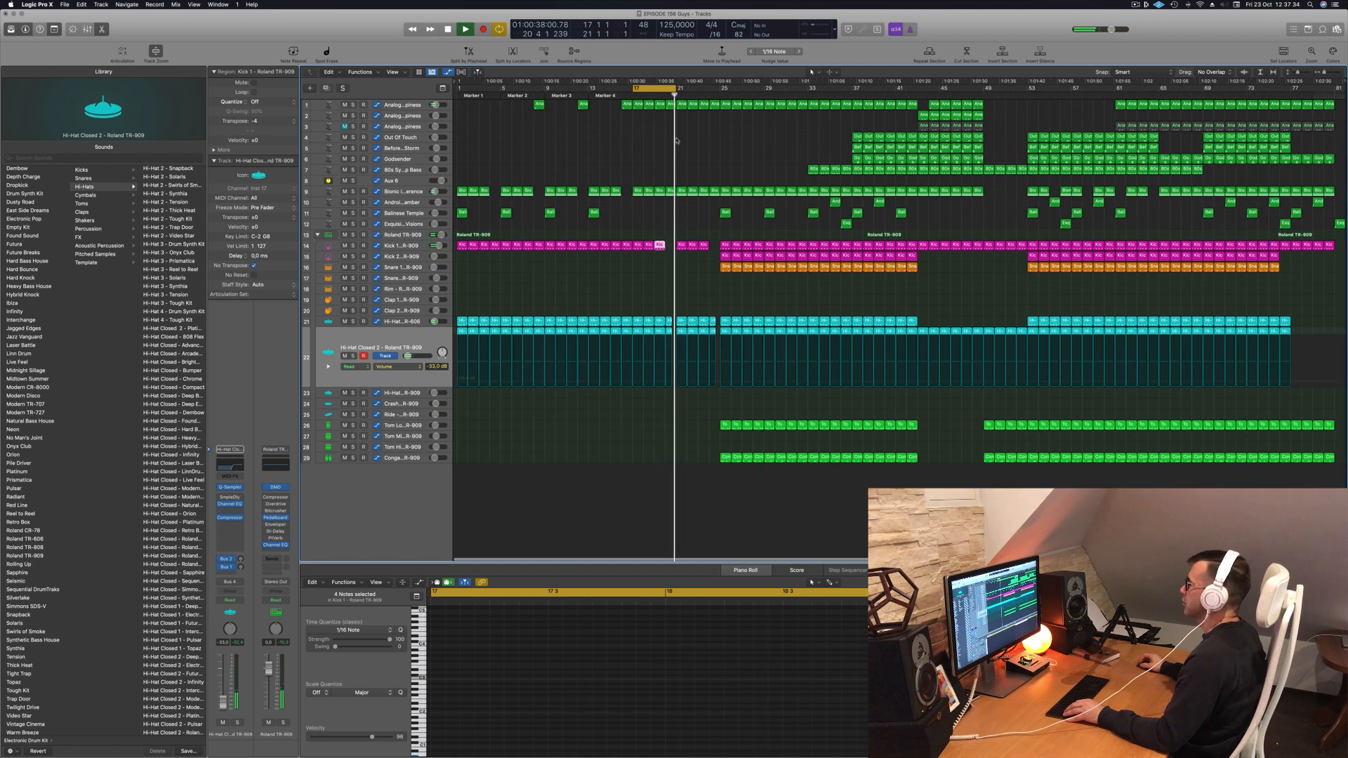
{"action": "key", "text": "super+Right"}
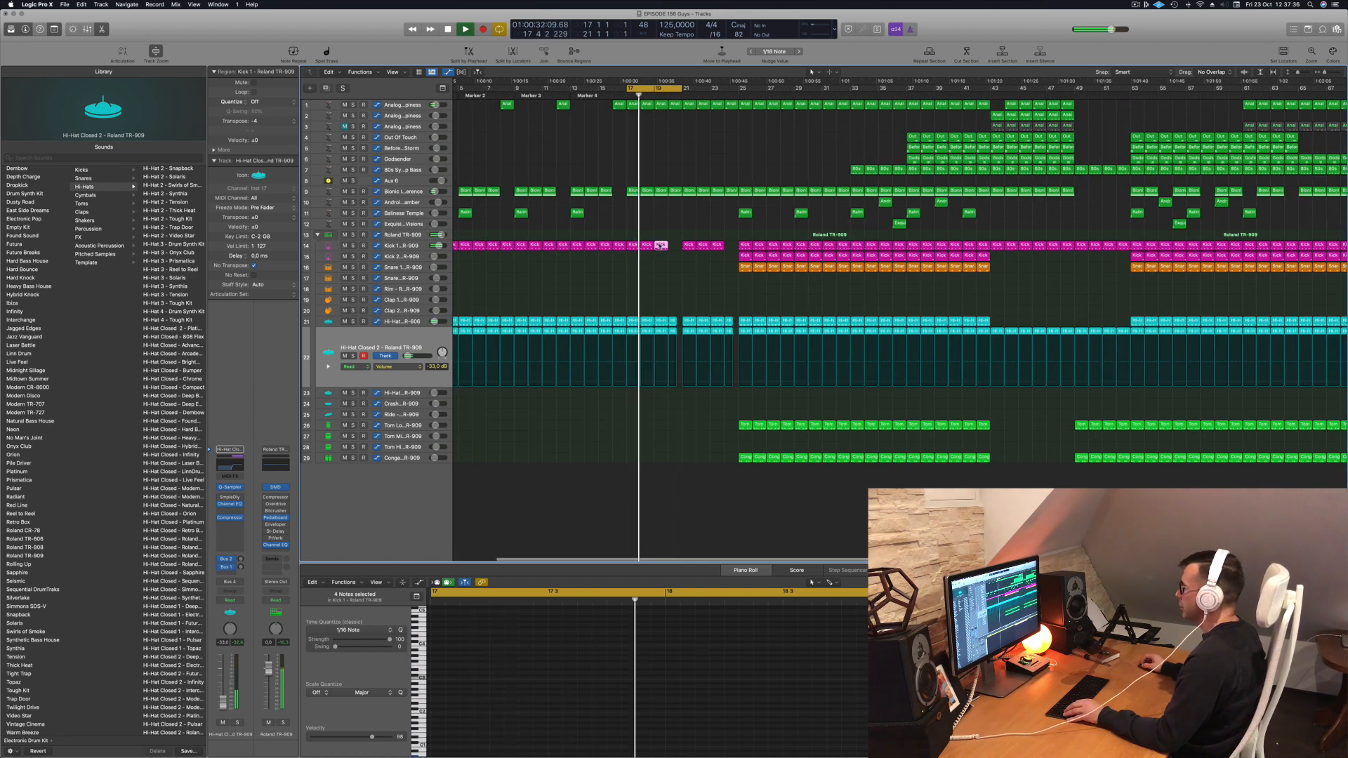
{"action": "left_click_drag", "start_coordinate": [664, 248], "coordinate": [673, 247]}
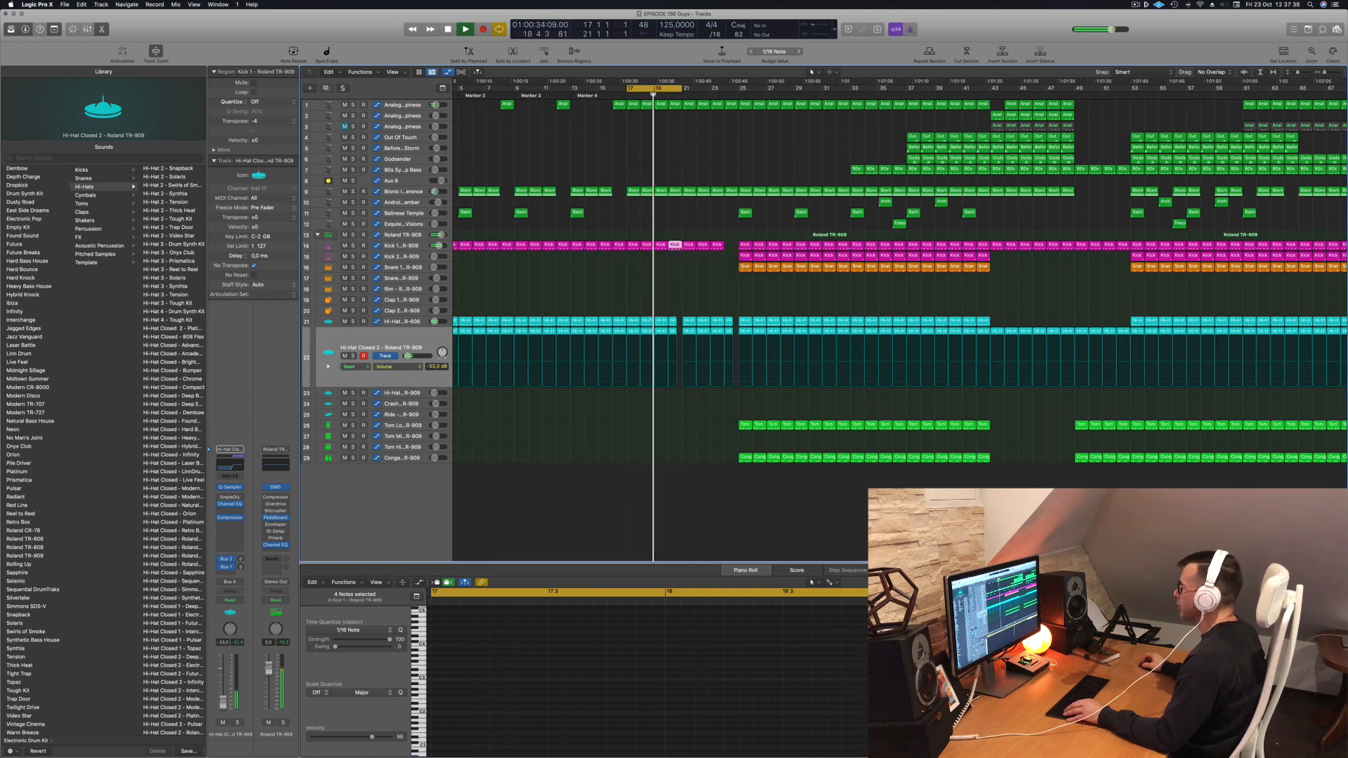
{"action": "left_click_drag", "start_coordinate": [682, 84], "coordinate": [742, 84]}
{"action": "key", "text": "super+Left"}
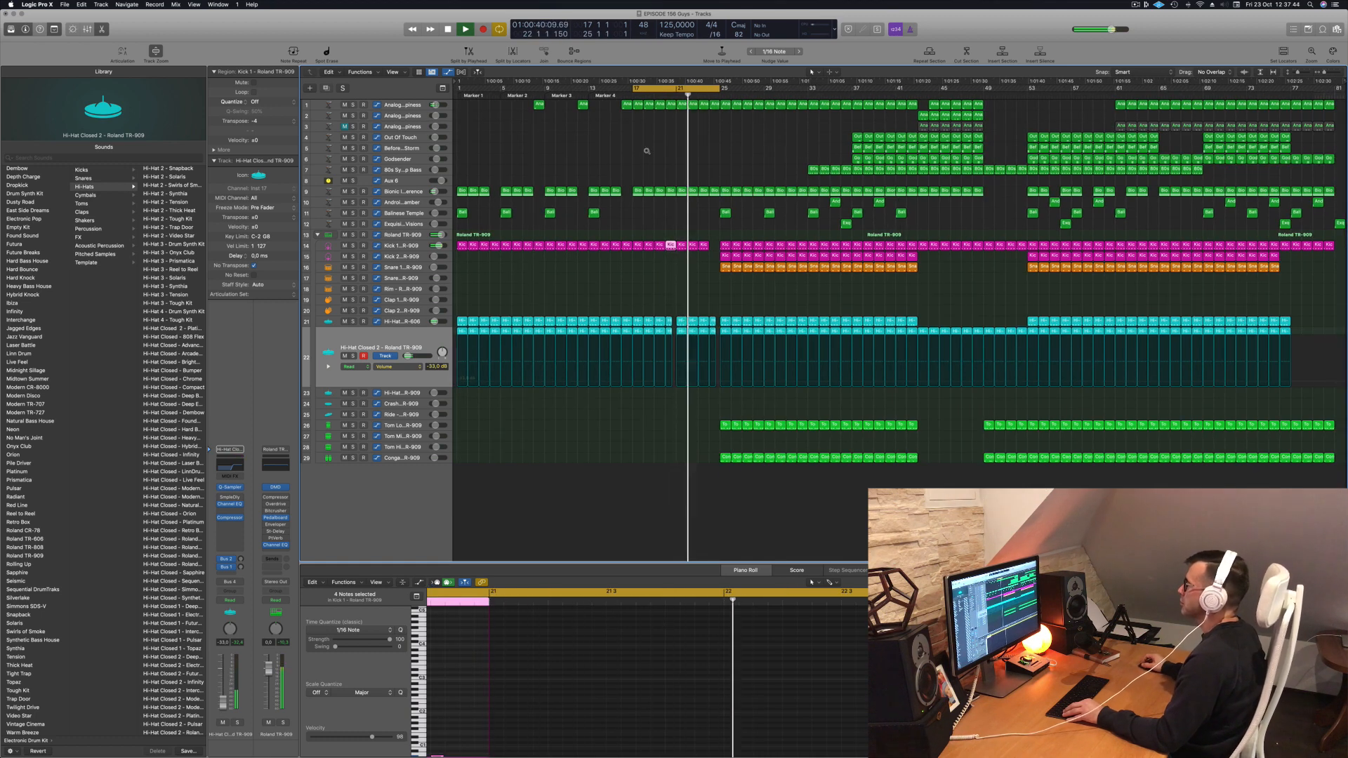
Step: Move the eight-bar cycle range to bars 25–33 and restart playback from its beginning
{"action": "key", "text": "super+Right"}
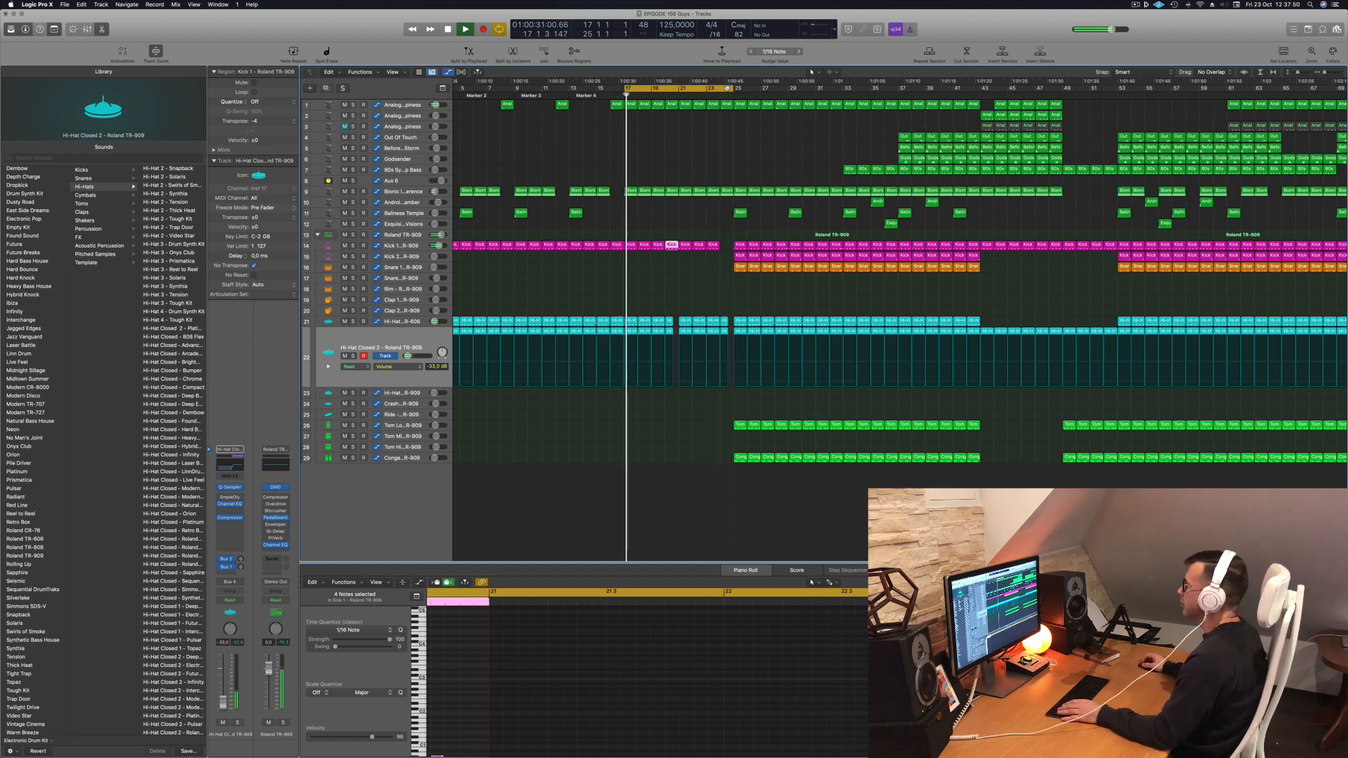
{"action": "left_click_drag", "start_coordinate": [727, 89], "coordinate": [835, 89]}
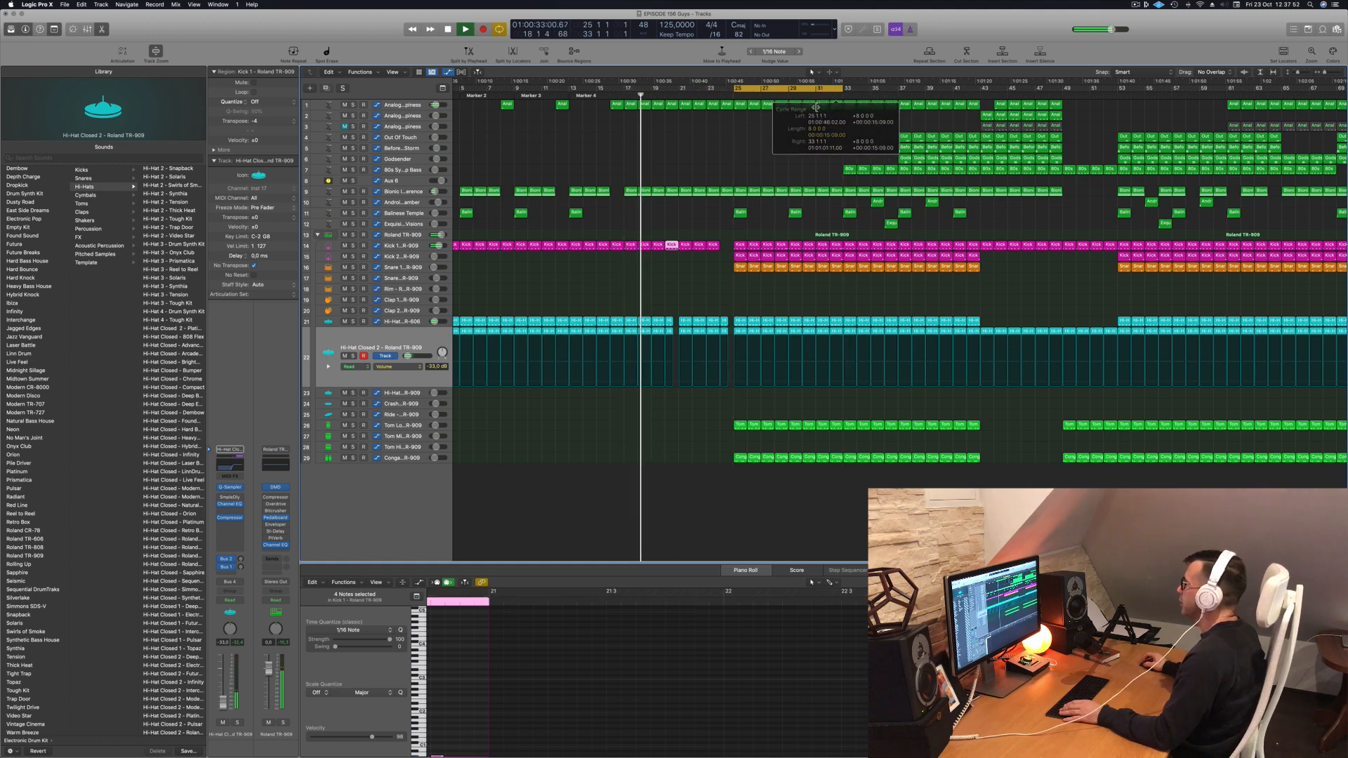
{"action": "key", "text": "space"}
{"action": "key", "text": "space"}
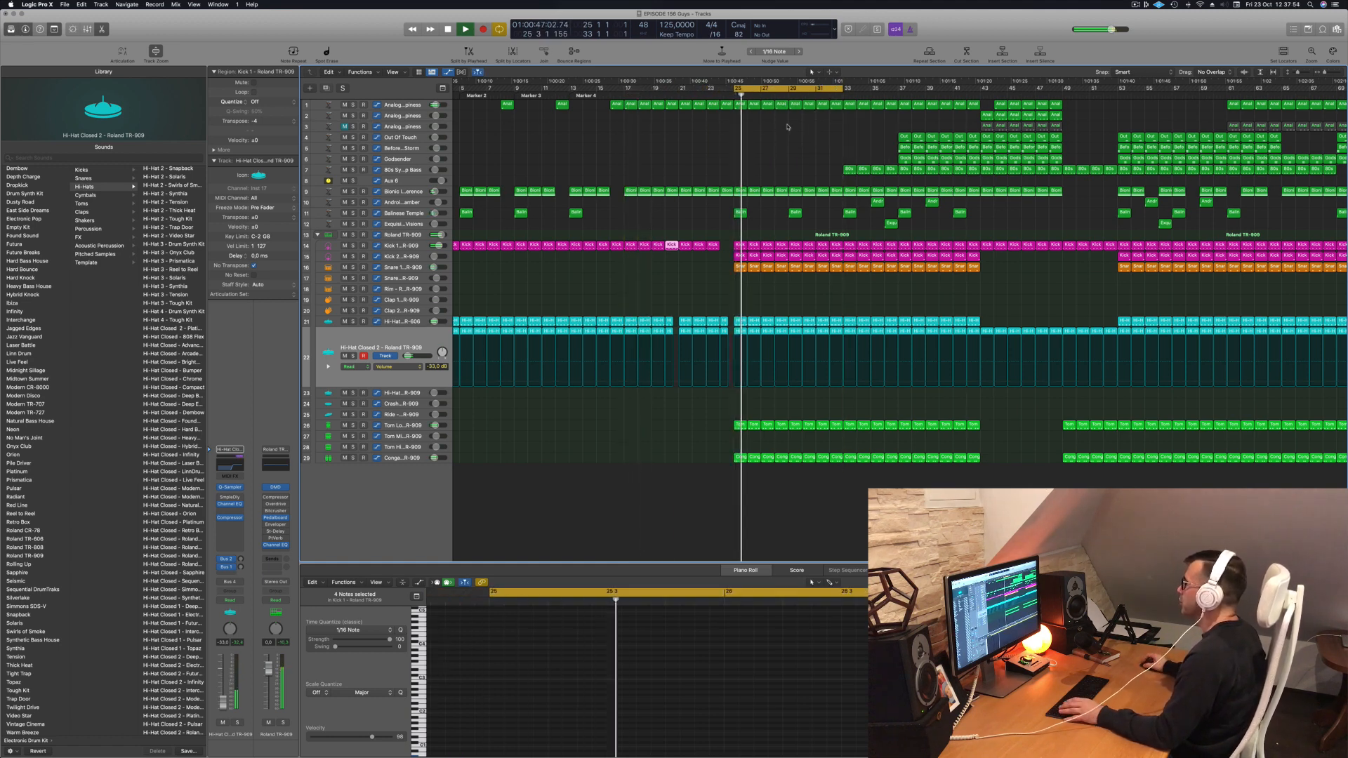
Step: Repeat the bars 25–33 section once across all tracks and deselect the duplicated regions
{"action": "scroll", "coordinate": [772, 131], "scroll_direction": "left", "scroll_amount": 4}
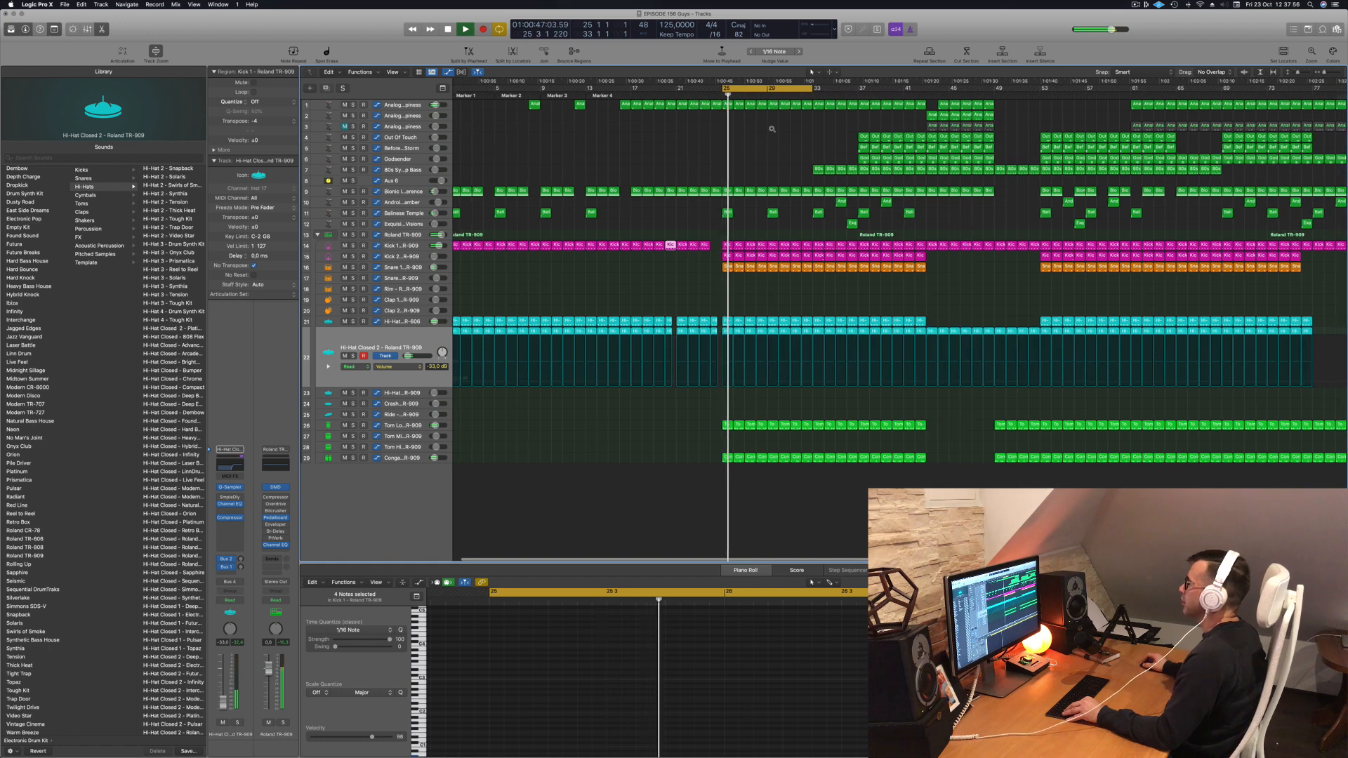
{"action": "key", "text": "space"}
{"action": "key", "text": "super+r"}
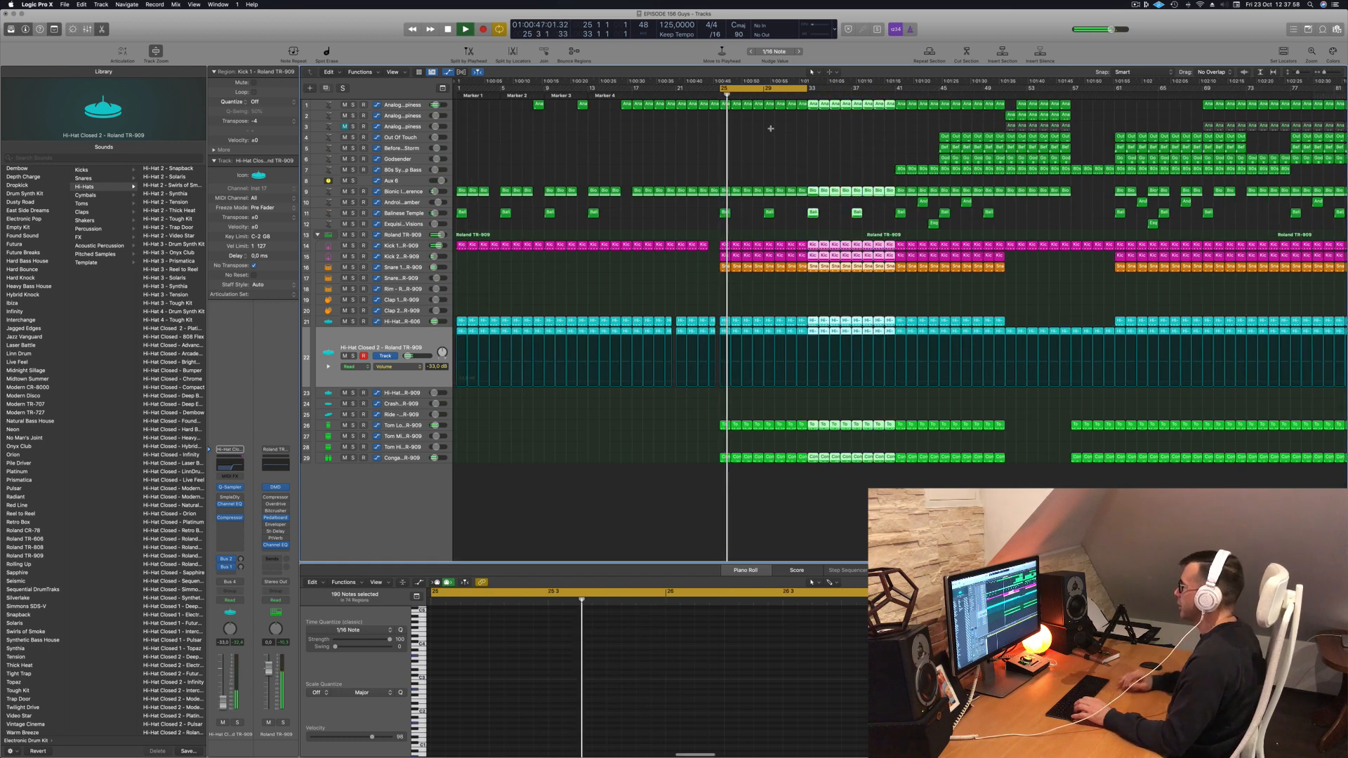
{"action": "left_click", "coordinate": [769, 137]}
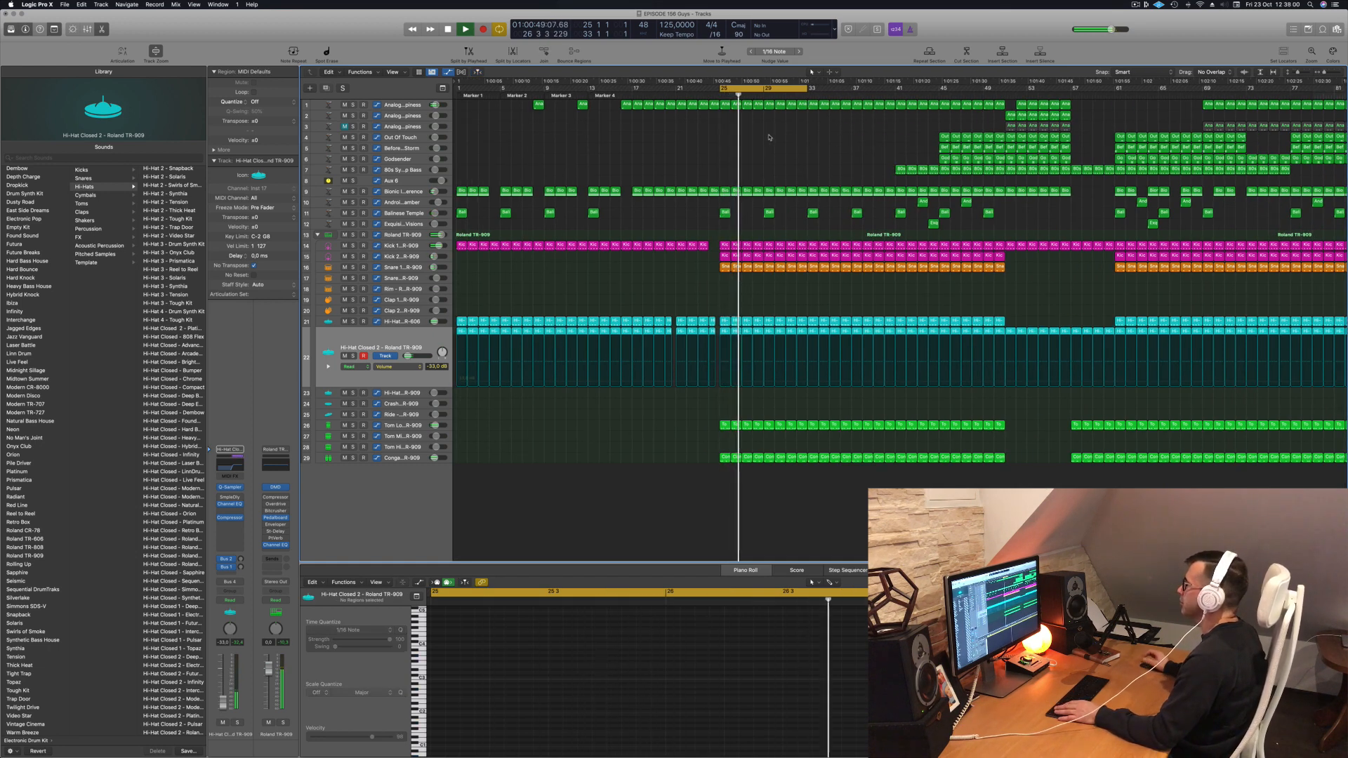
{"action": "scroll", "coordinate": [771, 144], "scroll_direction": "left", "scroll_amount": 1}
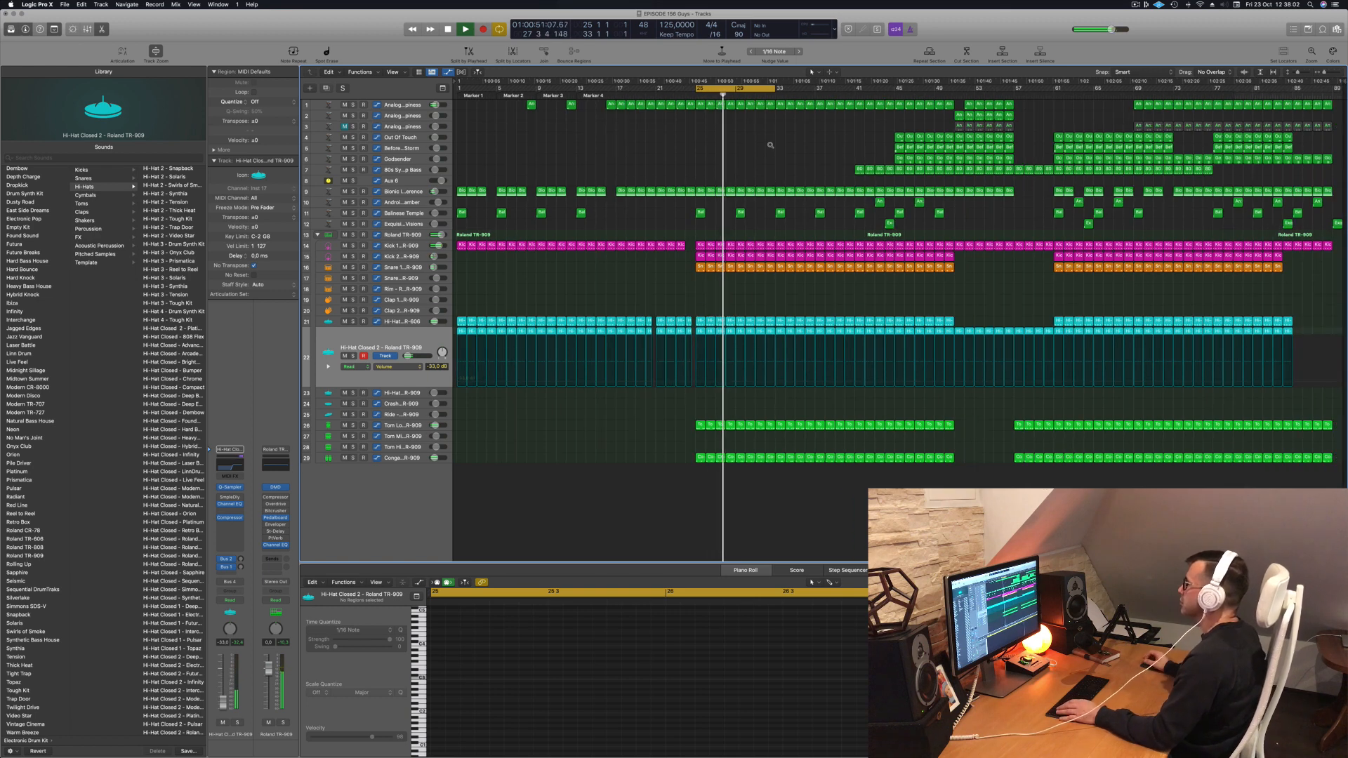
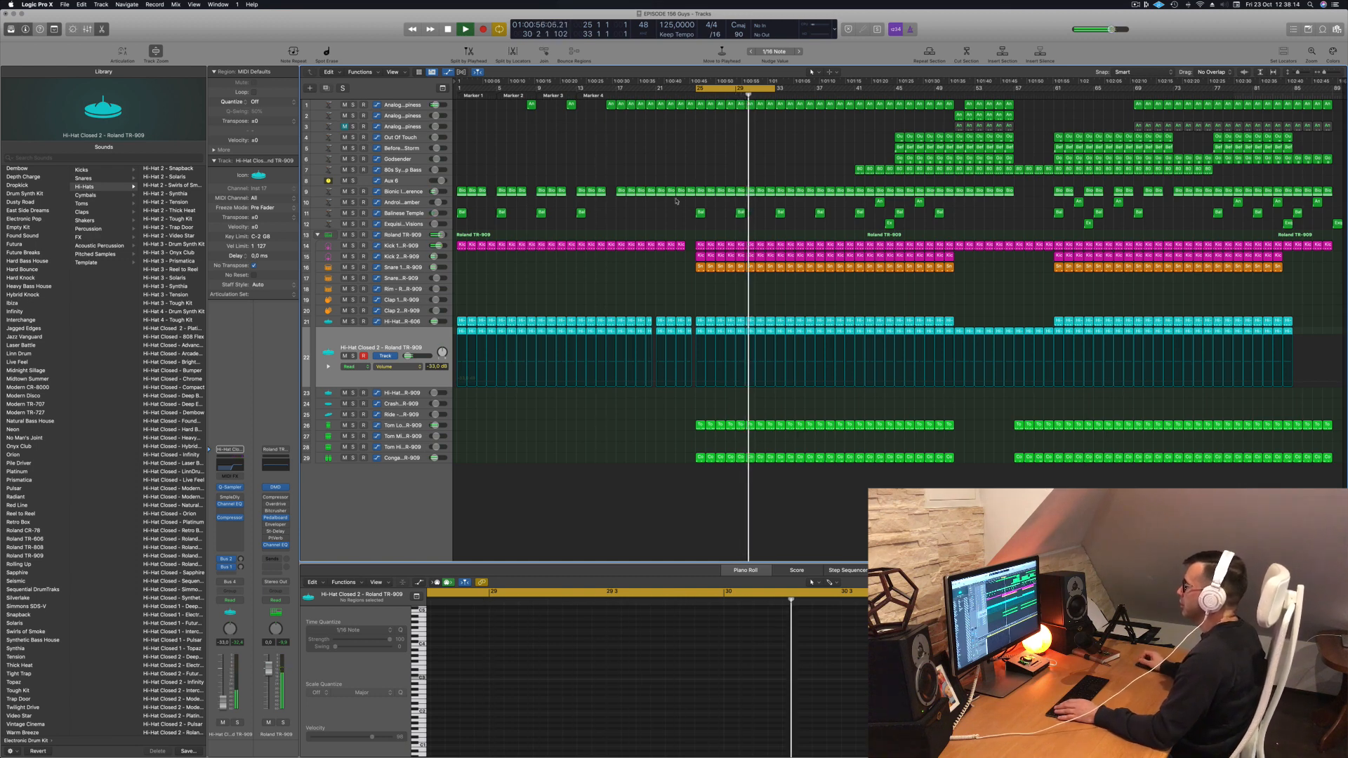
Step: Select the Kick 1 track and audition the arrangement, moving the eight-bar cycle range to bars 33–41 and on to 41–49
{"action": "left_click", "coordinate": [426, 242]}
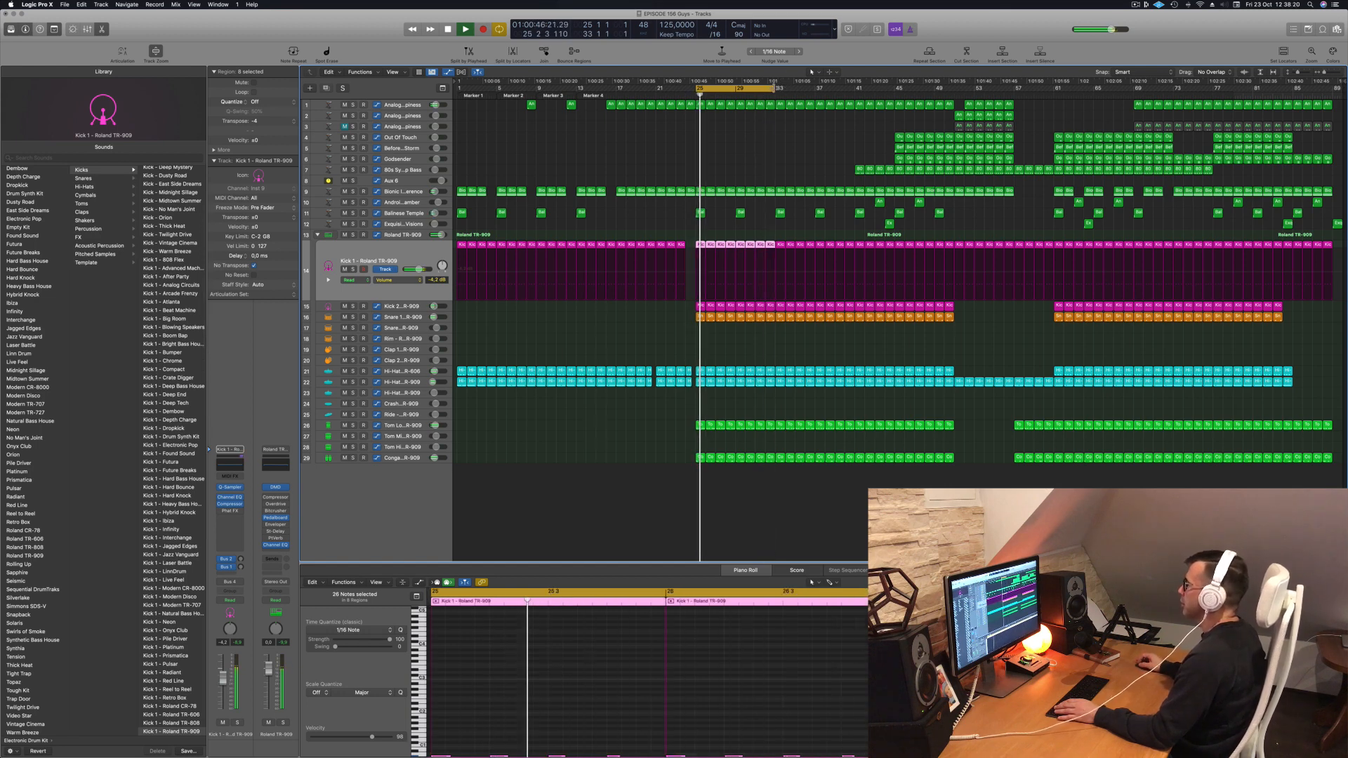
{"action": "left_click_drag", "start_coordinate": [787, 89], "coordinate": [792, 98]}
{"action": "left_click", "coordinate": [765, 96]}
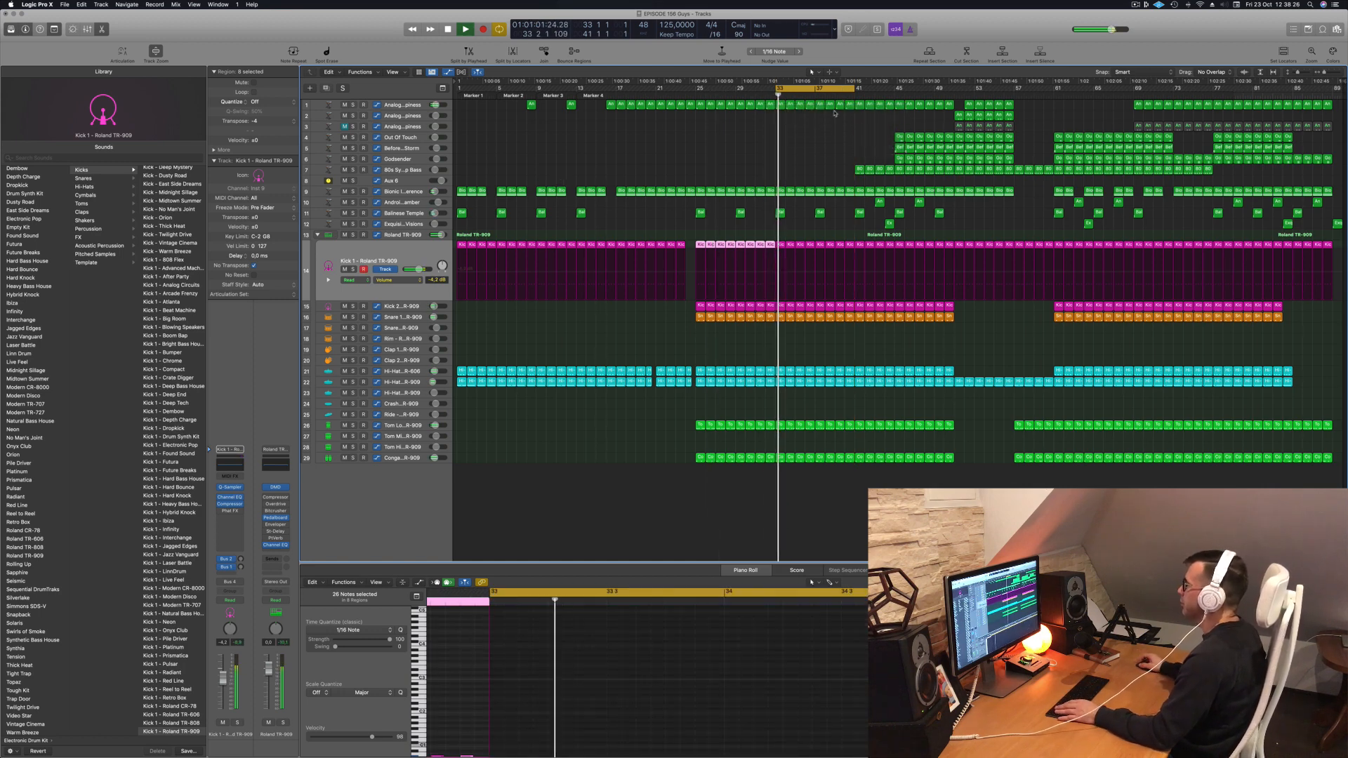
{"action": "left_click_drag", "start_coordinate": [857, 84], "coordinate": [933, 89]}
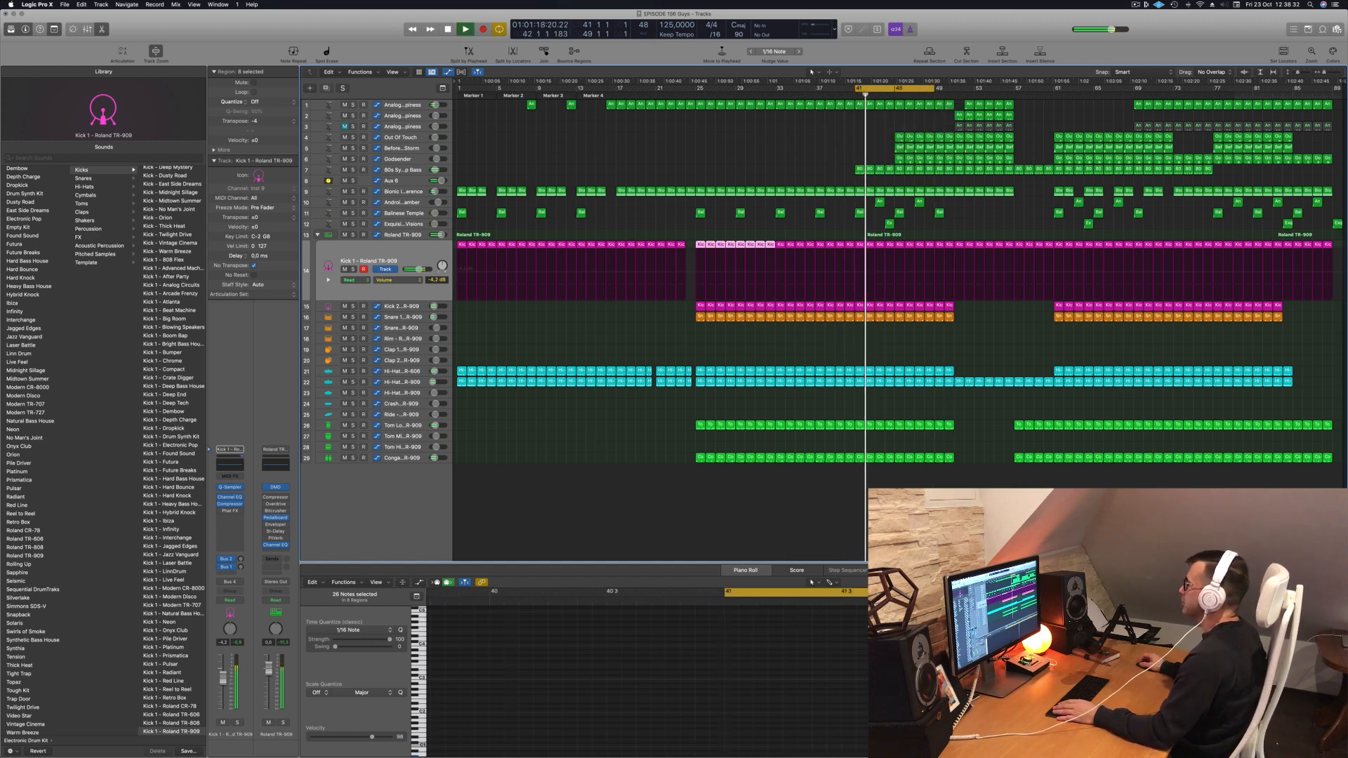
Step: Delete the regions in bars 41–45 on the Bionic track and shorten the cycle range to those four bars
{"action": "left_click", "coordinate": [858, 191]}
{"action": "key", "text": "Delete"}
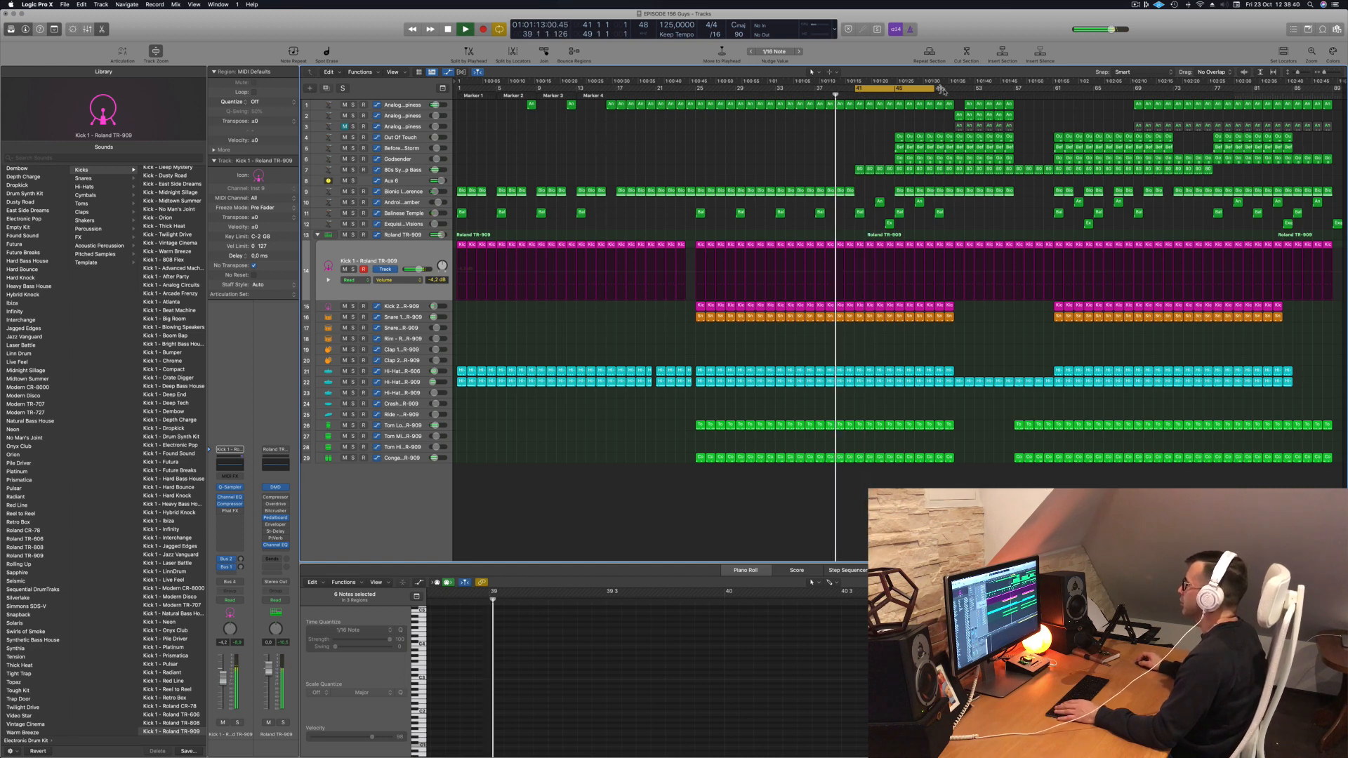
{"action": "left_click_drag", "start_coordinate": [938, 89], "coordinate": [892, 96]}
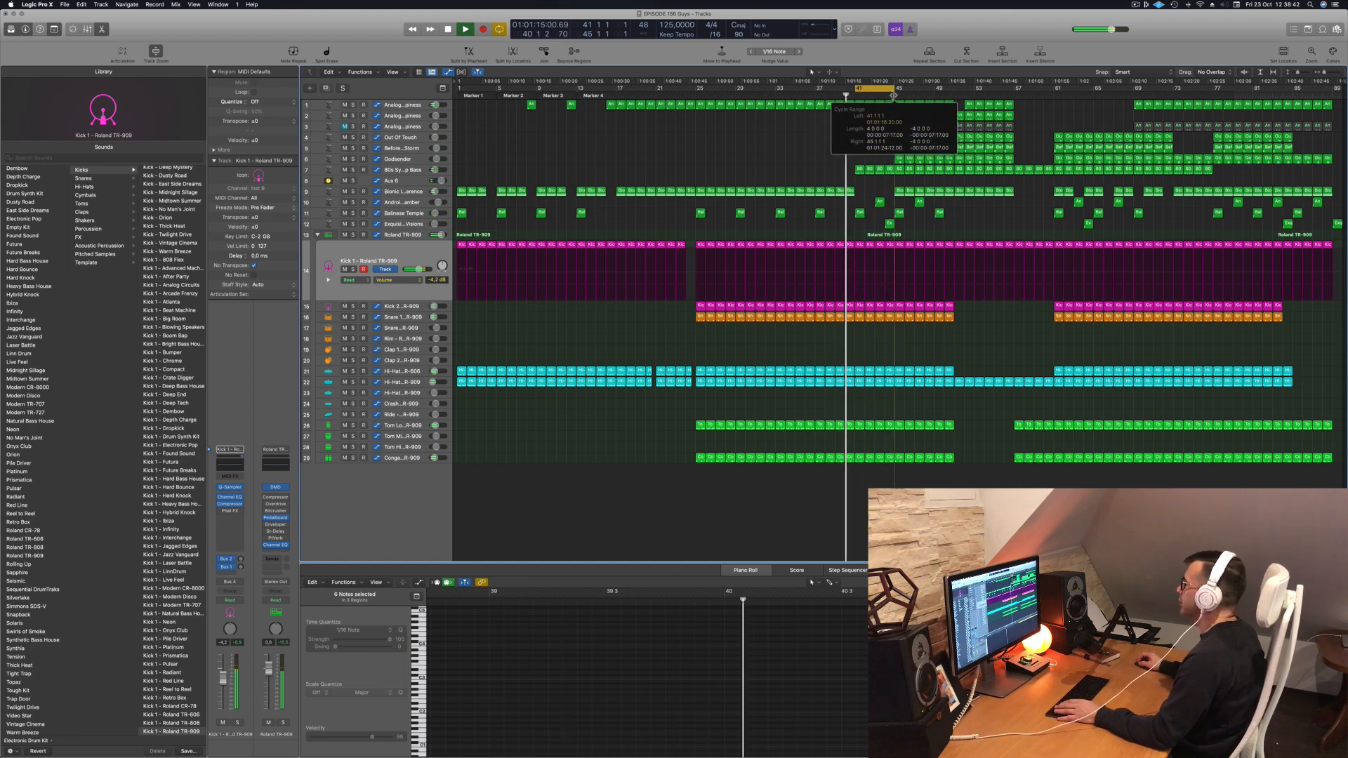
Step: Flatten the zigzag frequency automation on the Aux 6 track from bar 41 by removing its points
{"action": "left_click", "coordinate": [424, 185]}
{"action": "key", "text": "space"}
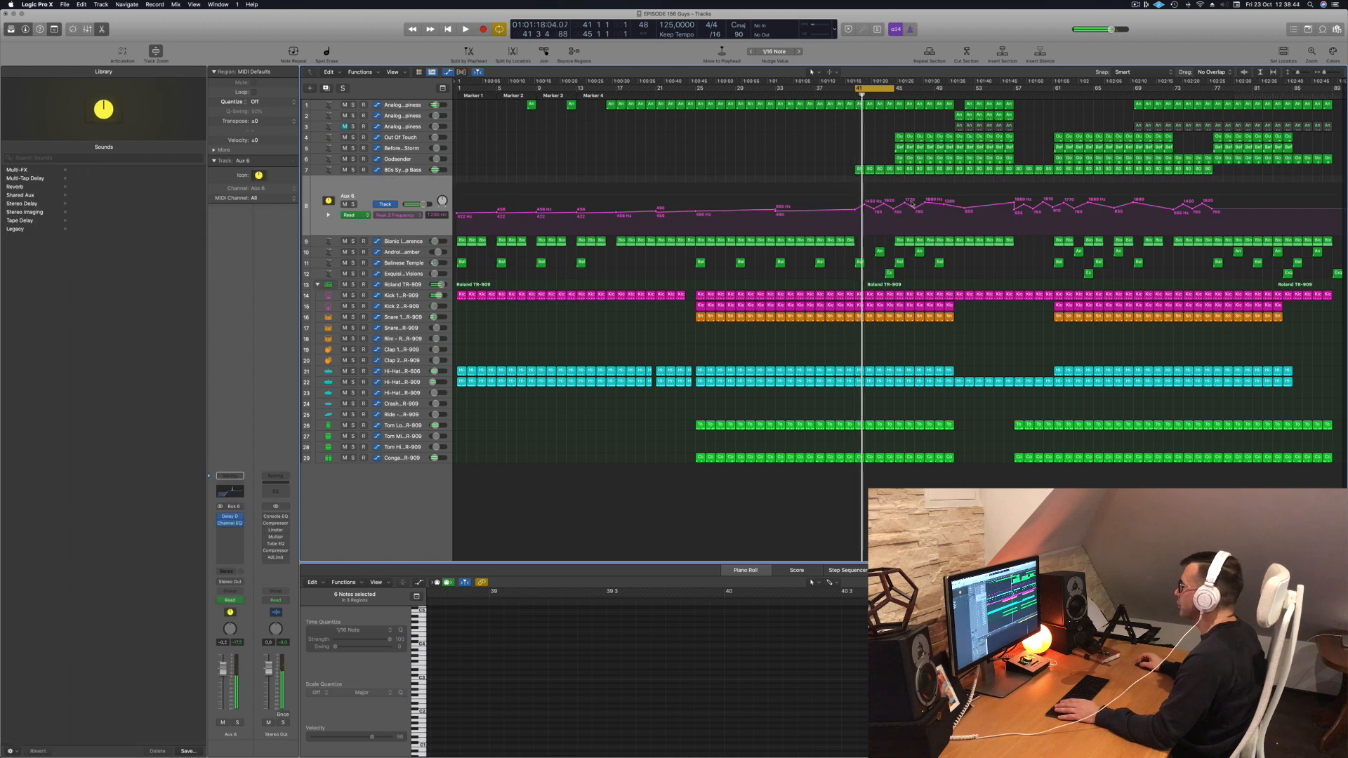
{"action": "left_click_drag", "start_coordinate": [928, 202], "coordinate": [855, 207]}
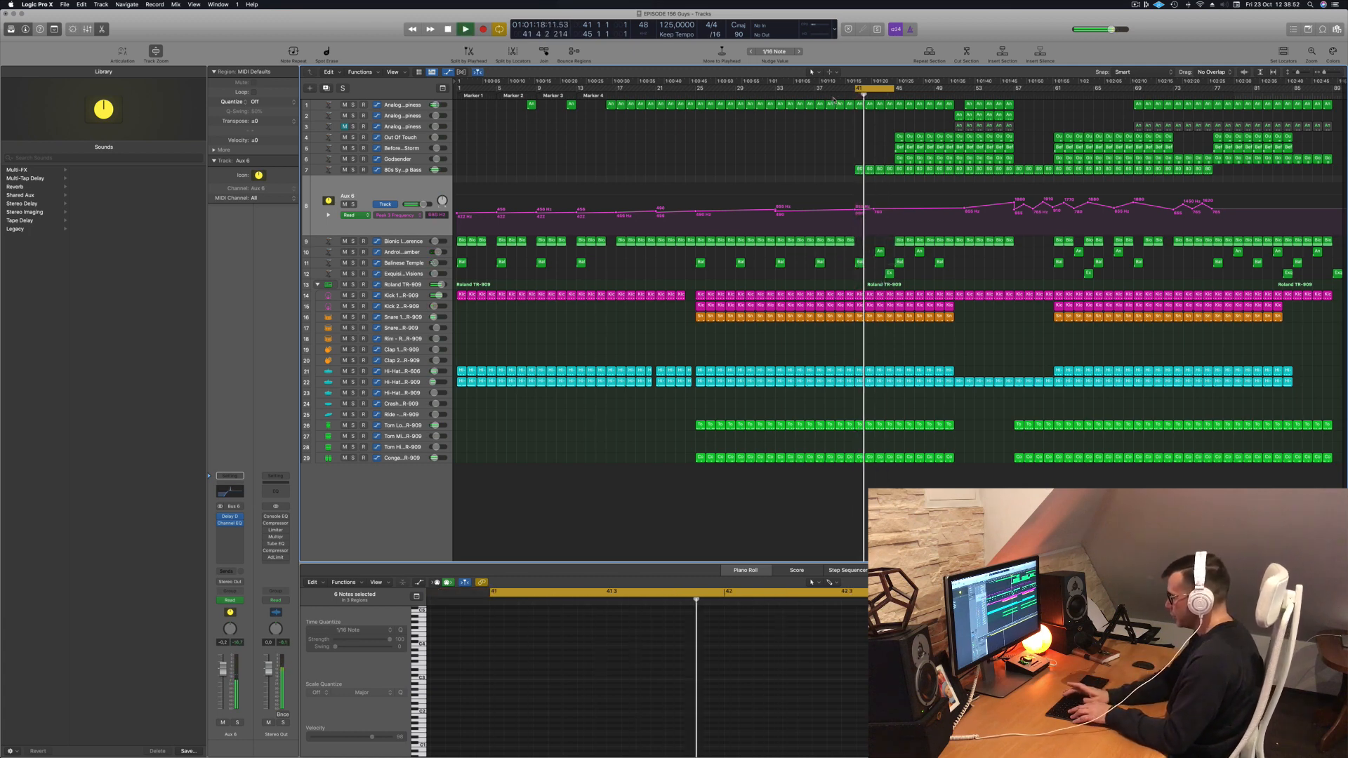
Step: Repeat the bars 41–45 section three times and shift the duplicated Aux 6 automation points back so they end at bar 41
{"action": "key", "text": "ctrl+super+r"}
{"action": "key", "text": "ctrl+super+r"}
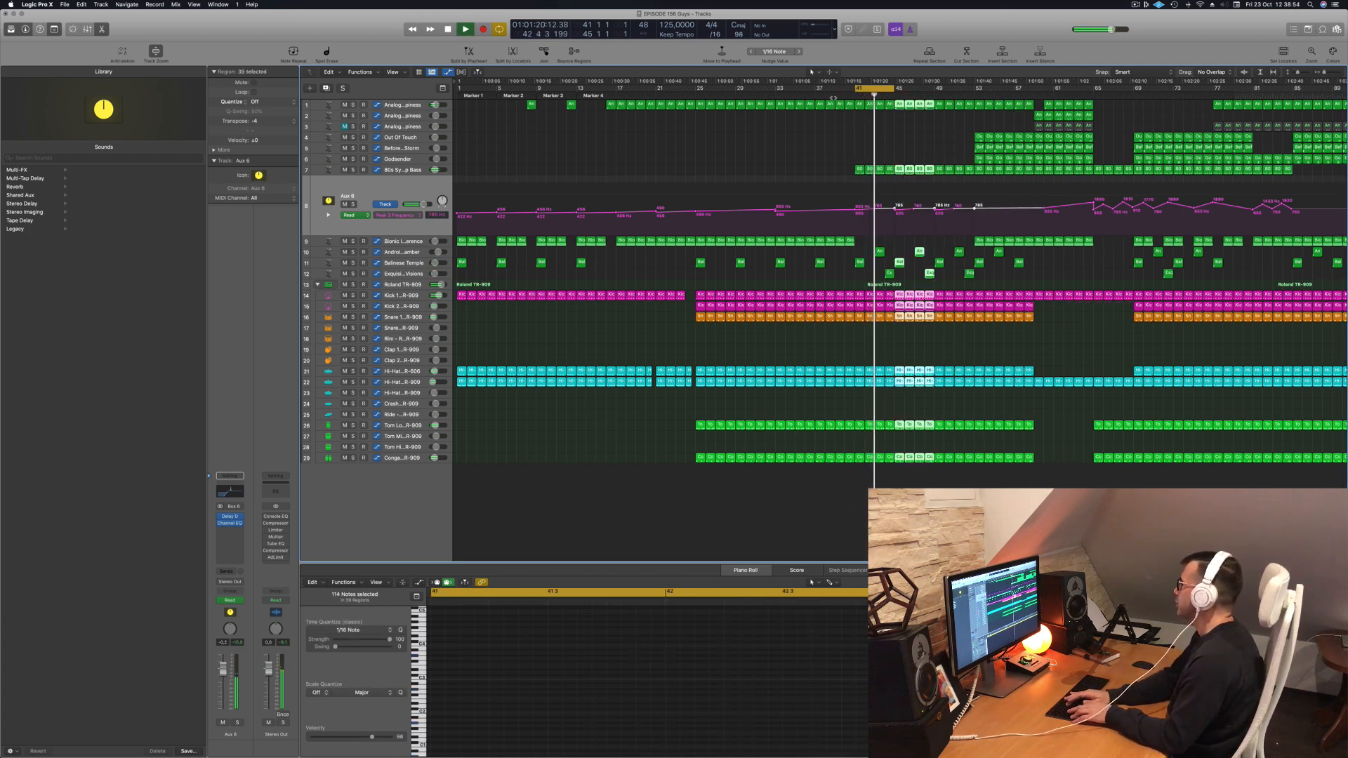
{"action": "key", "text": "ctrl+super+r"}
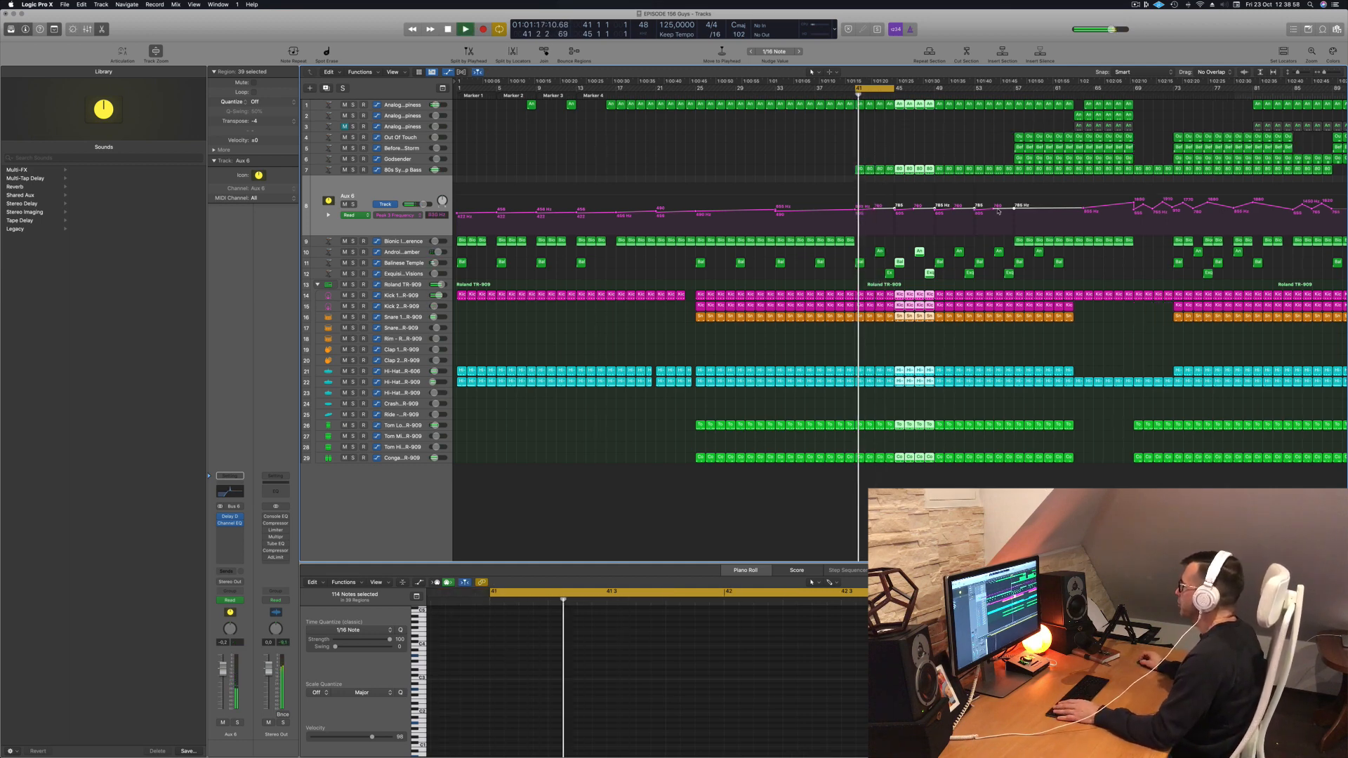
{"action": "left_click_drag", "start_coordinate": [1015, 210], "coordinate": [855, 209]}
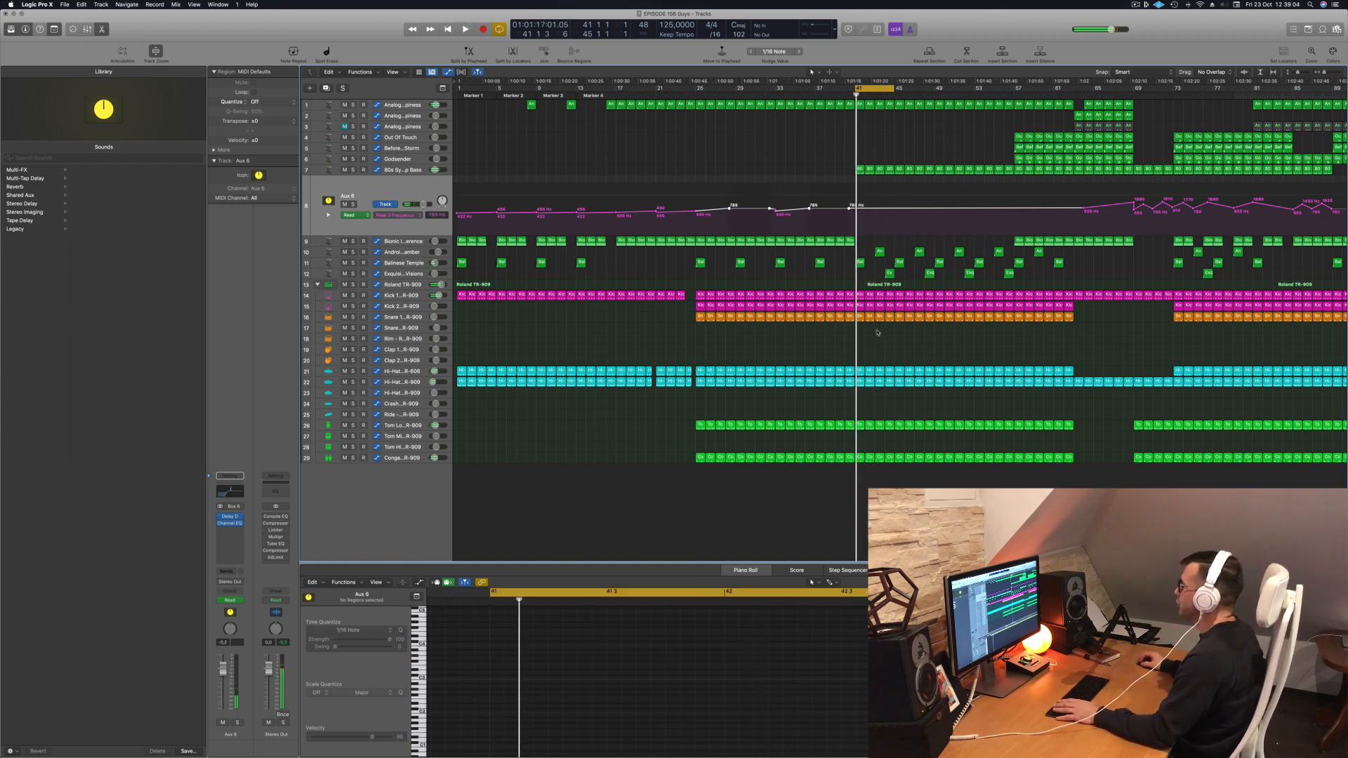
Step: Delete the Kick 2, Snare 1, hi-hat, tom and conga regions in bars 41–45, keeping the Kick 1 regions
{"action": "left_click_drag", "start_coordinate": [876, 319], "coordinate": [893, 303]}
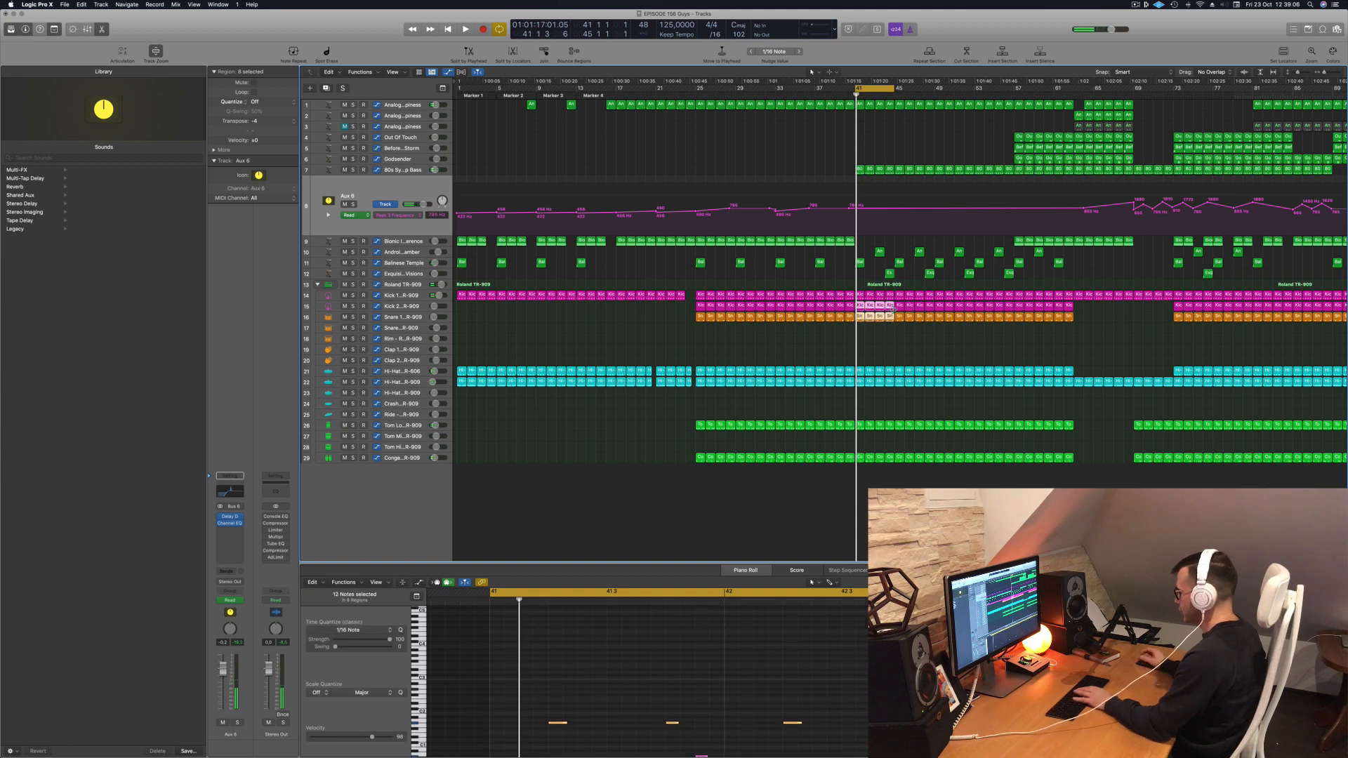
{"action": "key", "text": "Delete"}
{"action": "left_click_drag", "start_coordinate": [860, 360], "coordinate": [884, 477]}
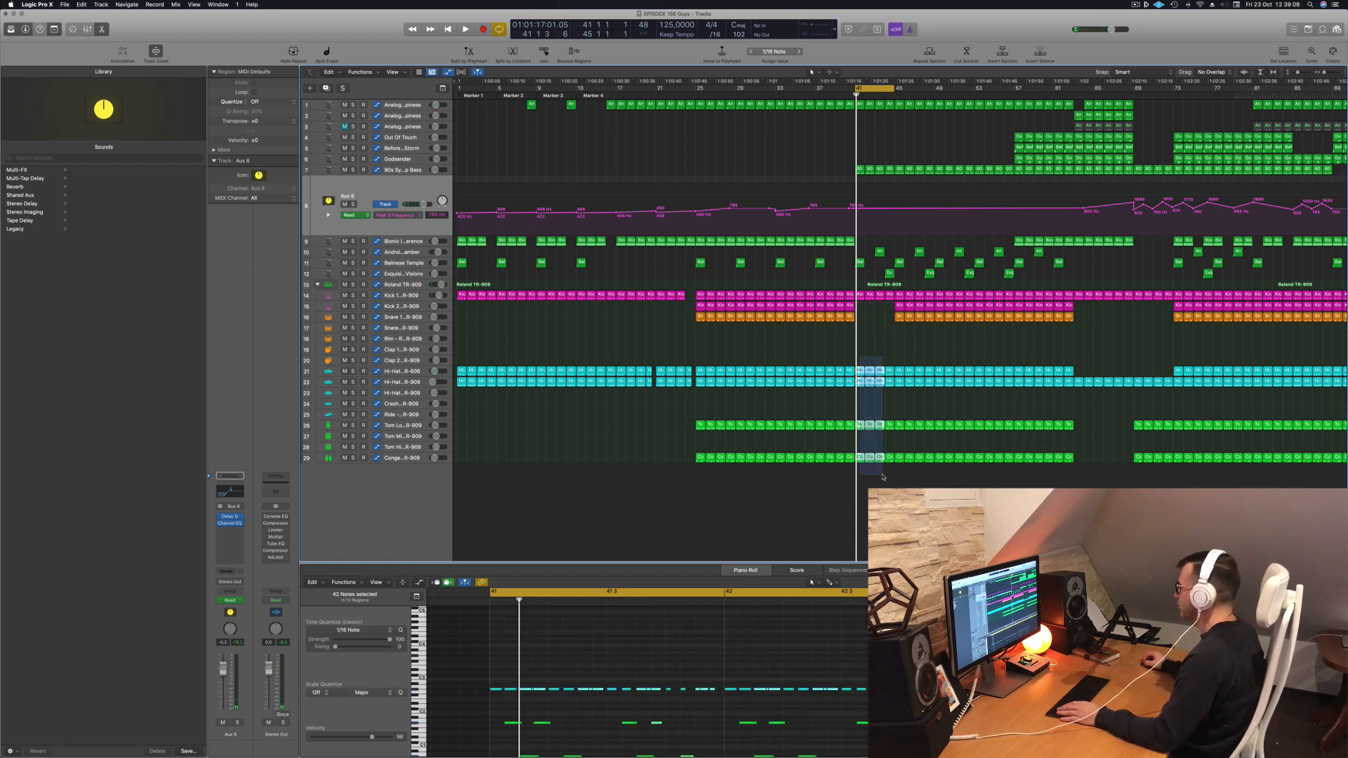
{"action": "key", "text": "Delete"}
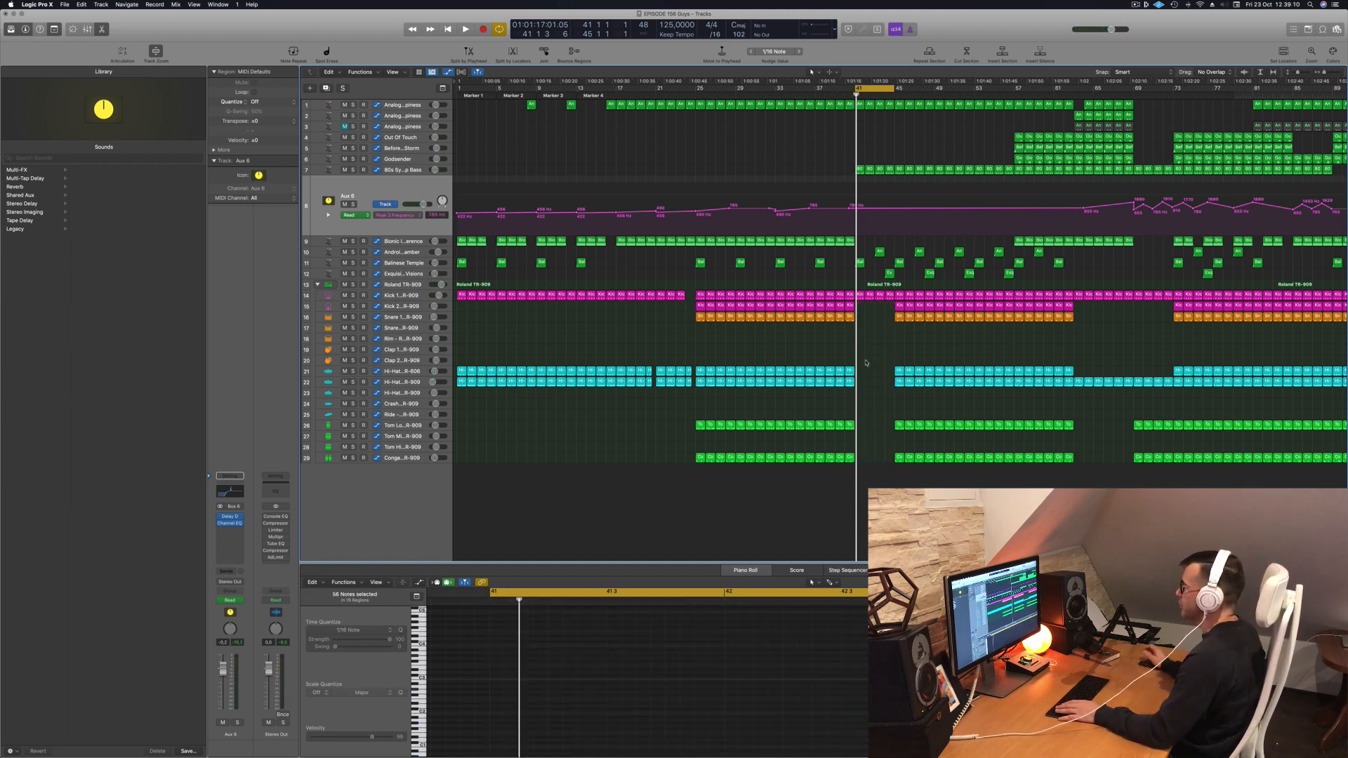
Step: Play the transition into bar 41 to check the thinned-out drums
{"action": "key", "text": "space"}
{"action": "key", "text": "super+Left"}
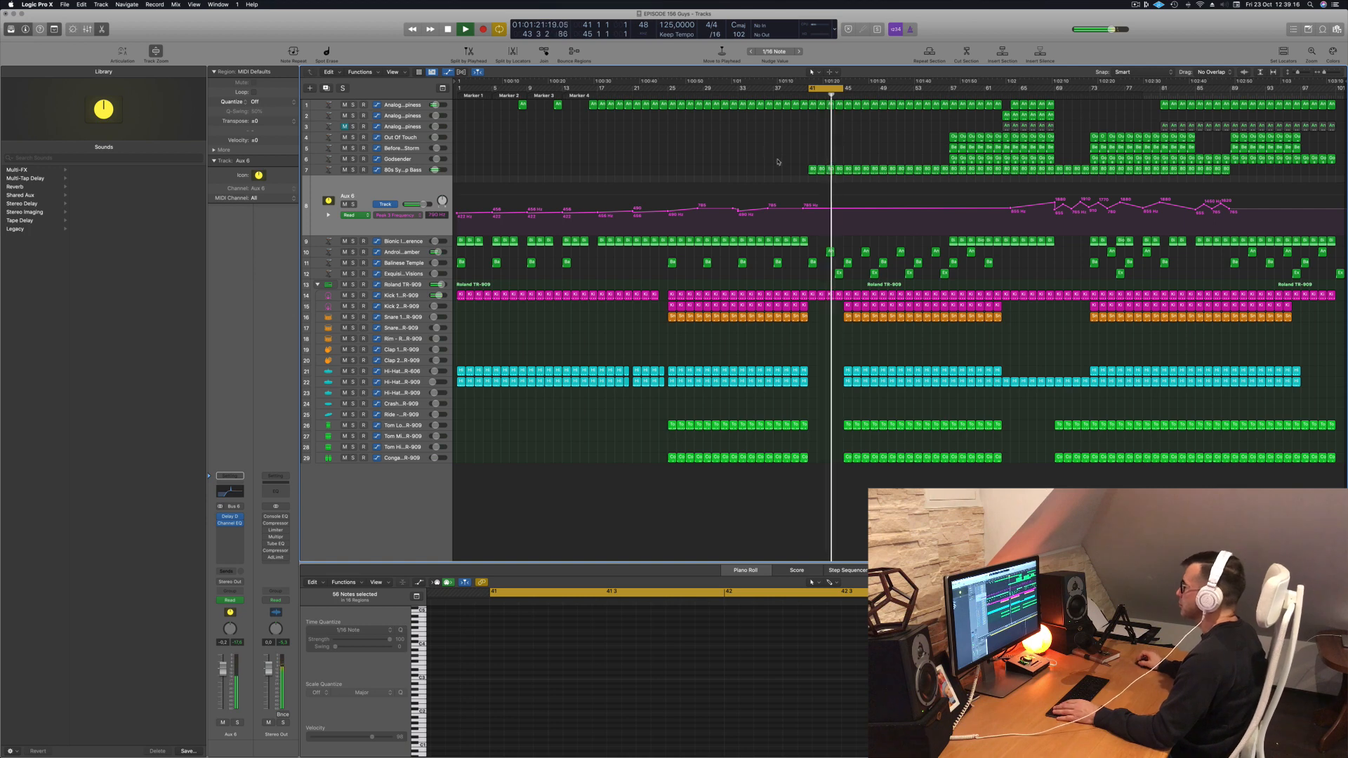
{"action": "left_click", "coordinate": [797, 96]}
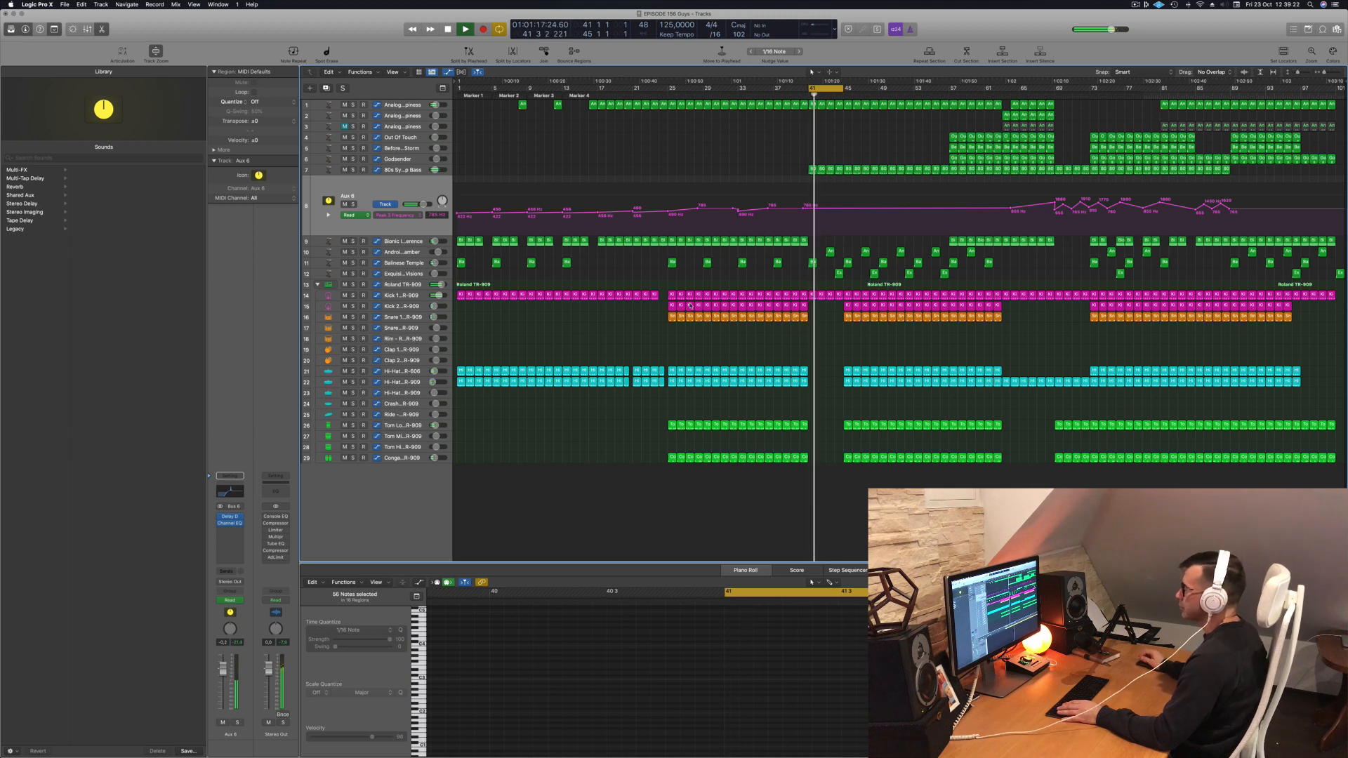
{"action": "key", "text": "space"}
Step: Copy a Hi-Hat Closed 2 region to bar 41 on the Crash track, keeping only its first note
{"action": "left_click", "coordinate": [804, 382]}
{"action": "left_click_drag", "start_coordinate": [804, 396], "coordinate": [813, 399]}
{"action": "left_click_drag", "start_coordinate": [739, 677], "coordinate": [868, 704]}
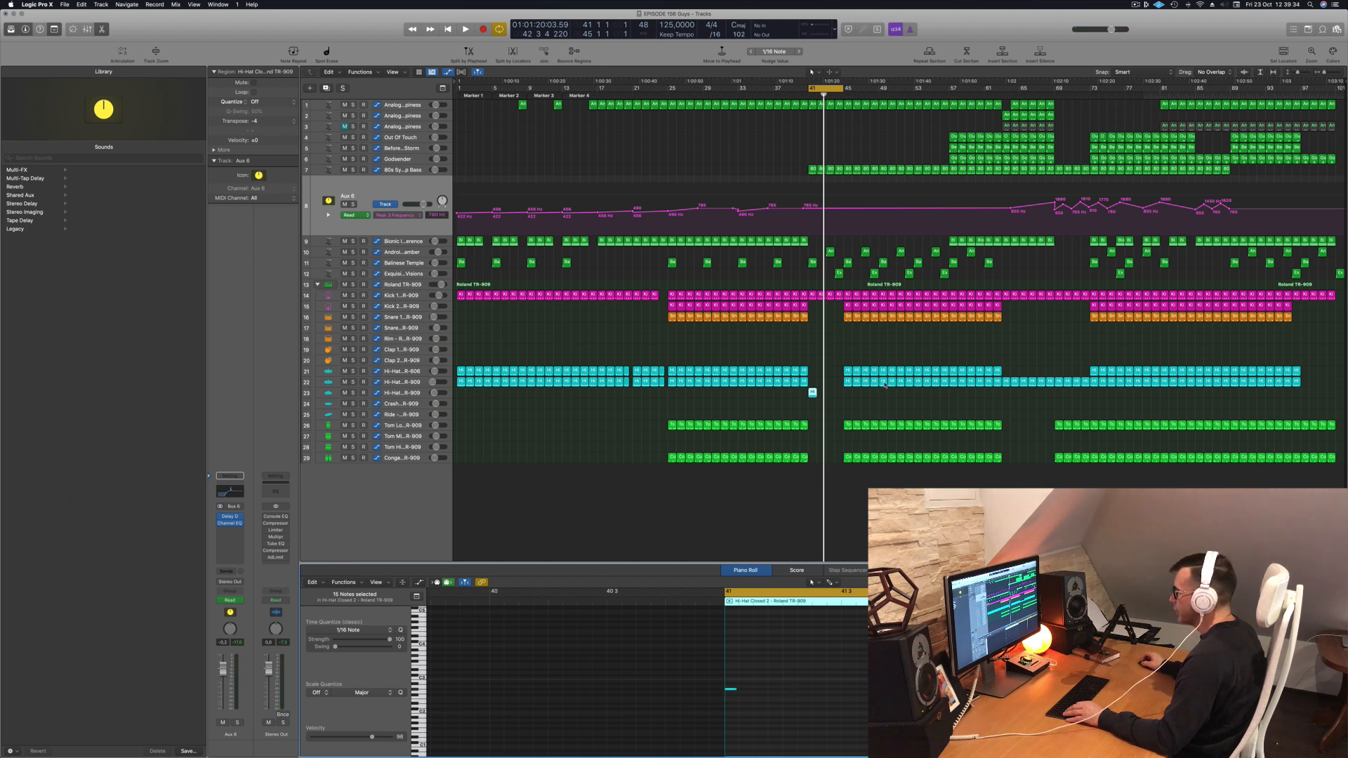
{"action": "left_click_drag", "start_coordinate": [813, 394], "coordinate": [813, 403]}
{"action": "key", "text": "space"}
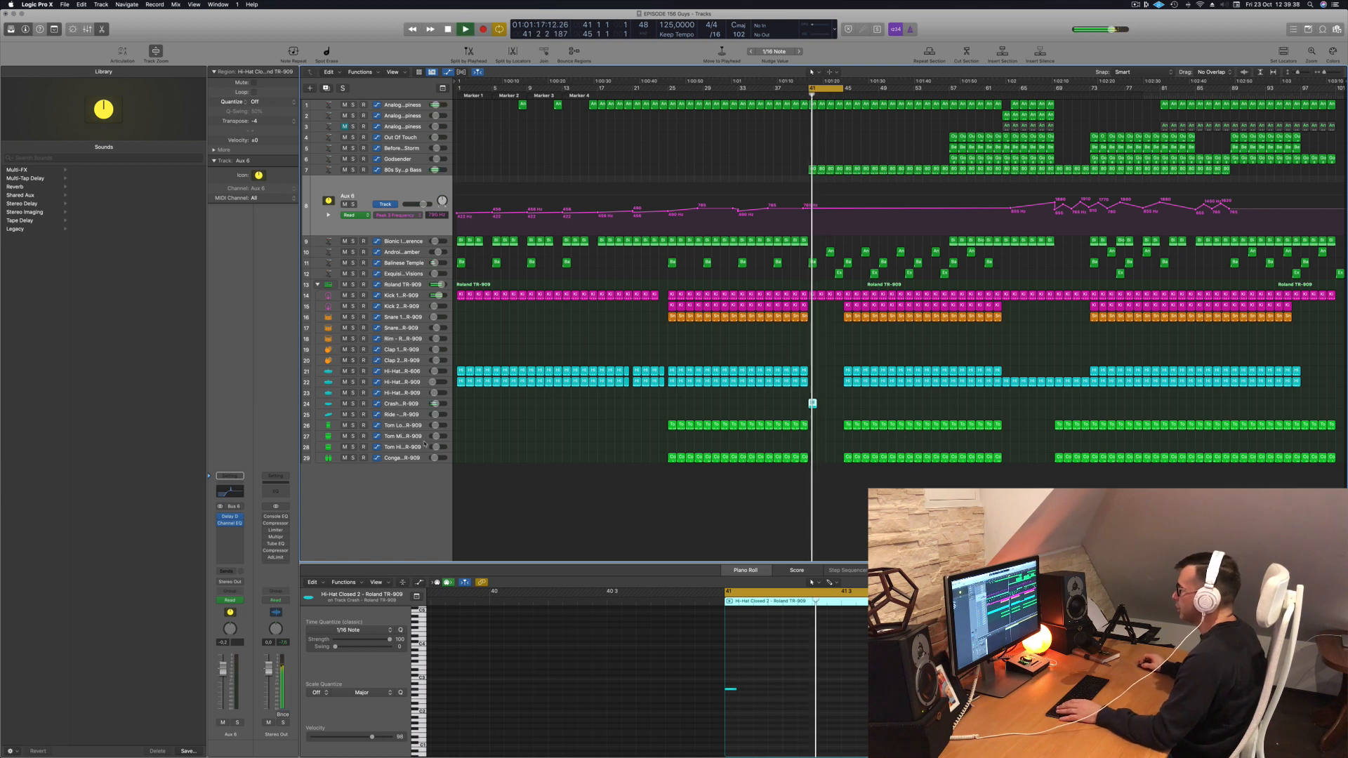
Step: Select the Crash track, lengthen its single note at bar 41 to almost half a bar, and audition it
{"action": "left_click", "coordinate": [407, 404]}
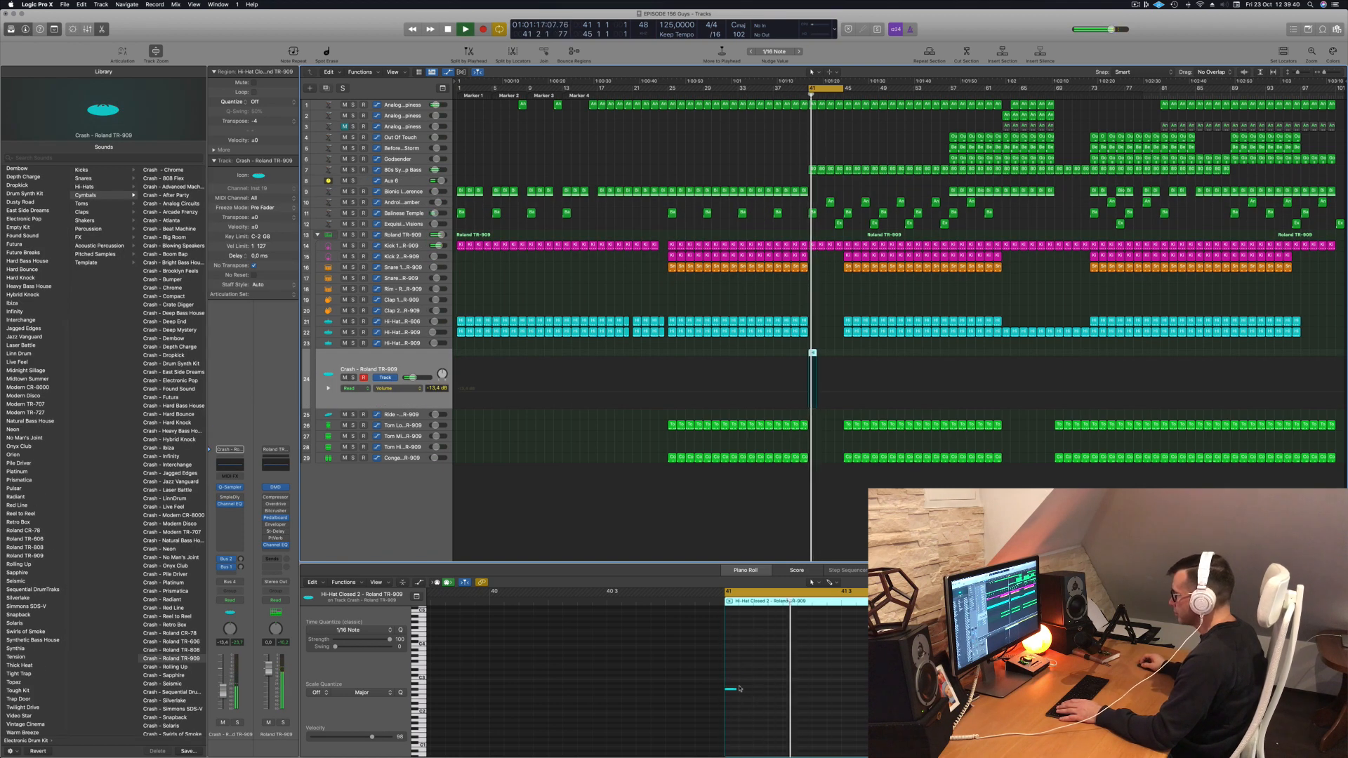
{"action": "left_click_drag", "start_coordinate": [735, 688], "coordinate": [835, 696]}
{"action": "key", "text": "space"}
{"action": "key", "text": "space"}
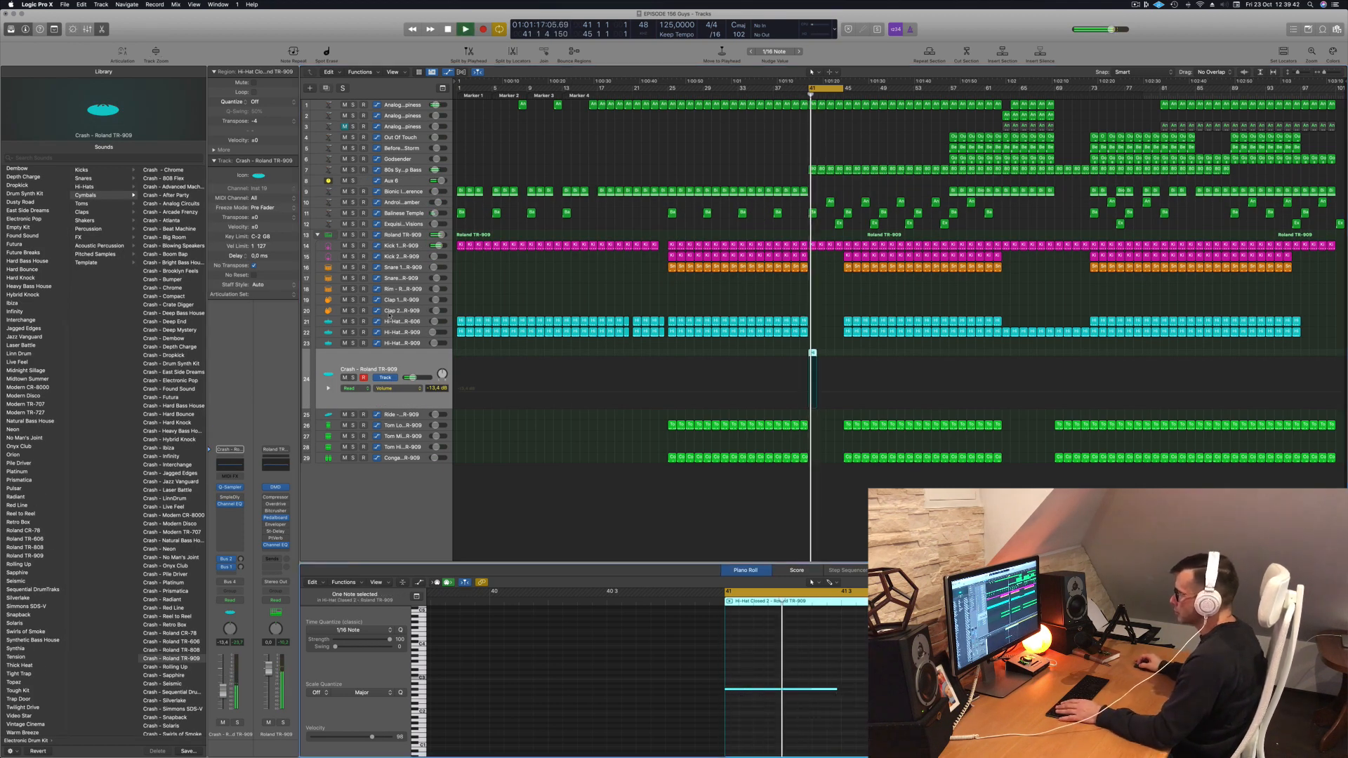
{"action": "left_click", "coordinate": [228, 632]}
{"action": "key", "text": "space"}
{"action": "key", "text": "space"}
{"action": "key", "text": "space"}
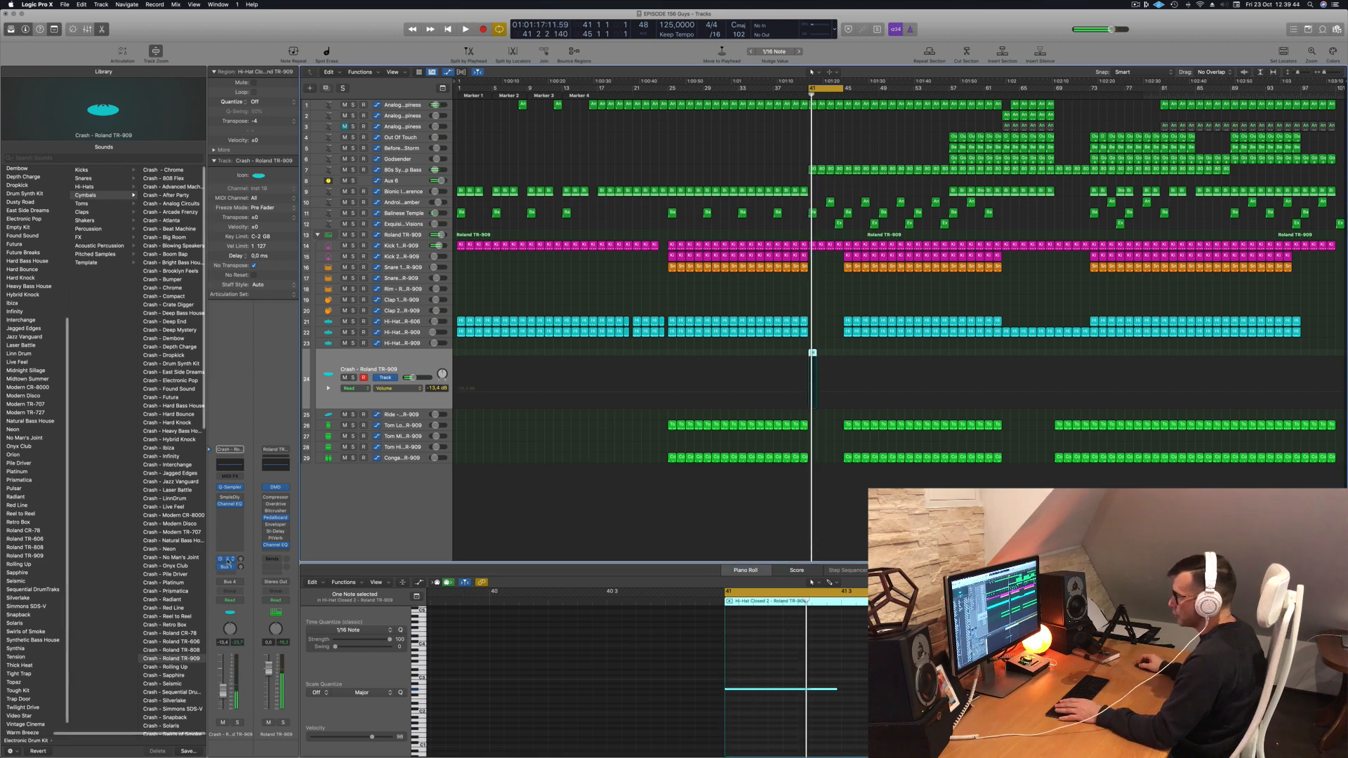
Step: Add sends to Bus 3 (Aux 4) and Bus 5 (Aux 5) on the Crash channel
{"action": "left_click", "coordinate": [226, 559]}
{"action": "mouse_move", "coordinate": [232, 586]}
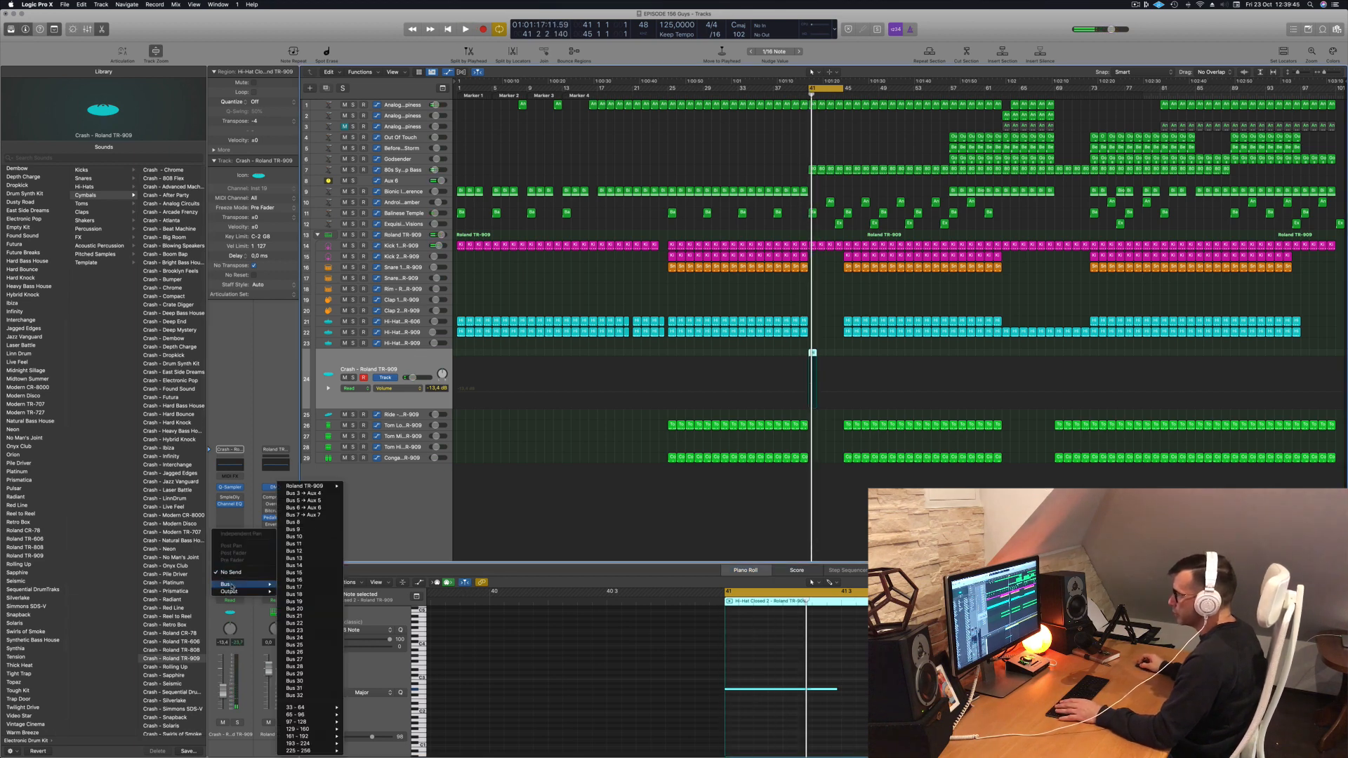
{"action": "left_click", "coordinate": [321, 494]}
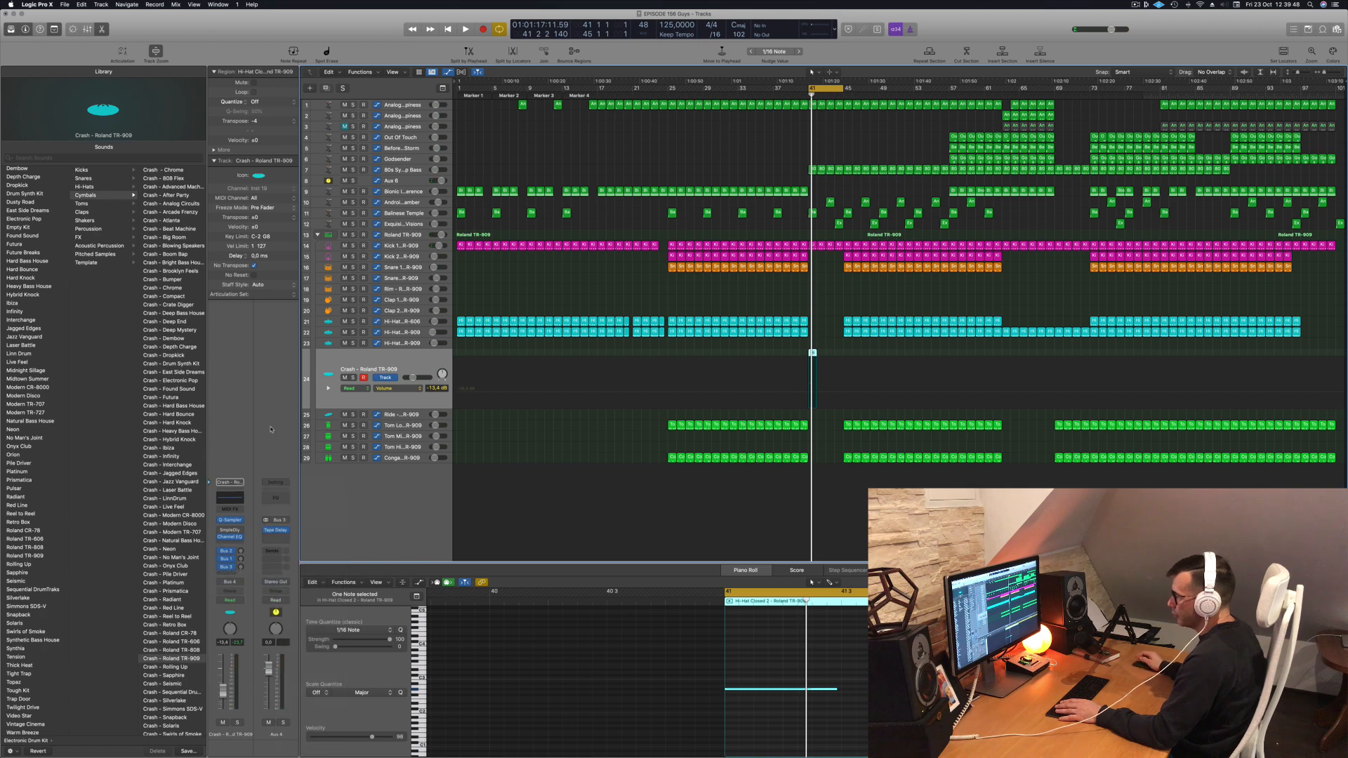
{"action": "left_click", "coordinate": [233, 574]}
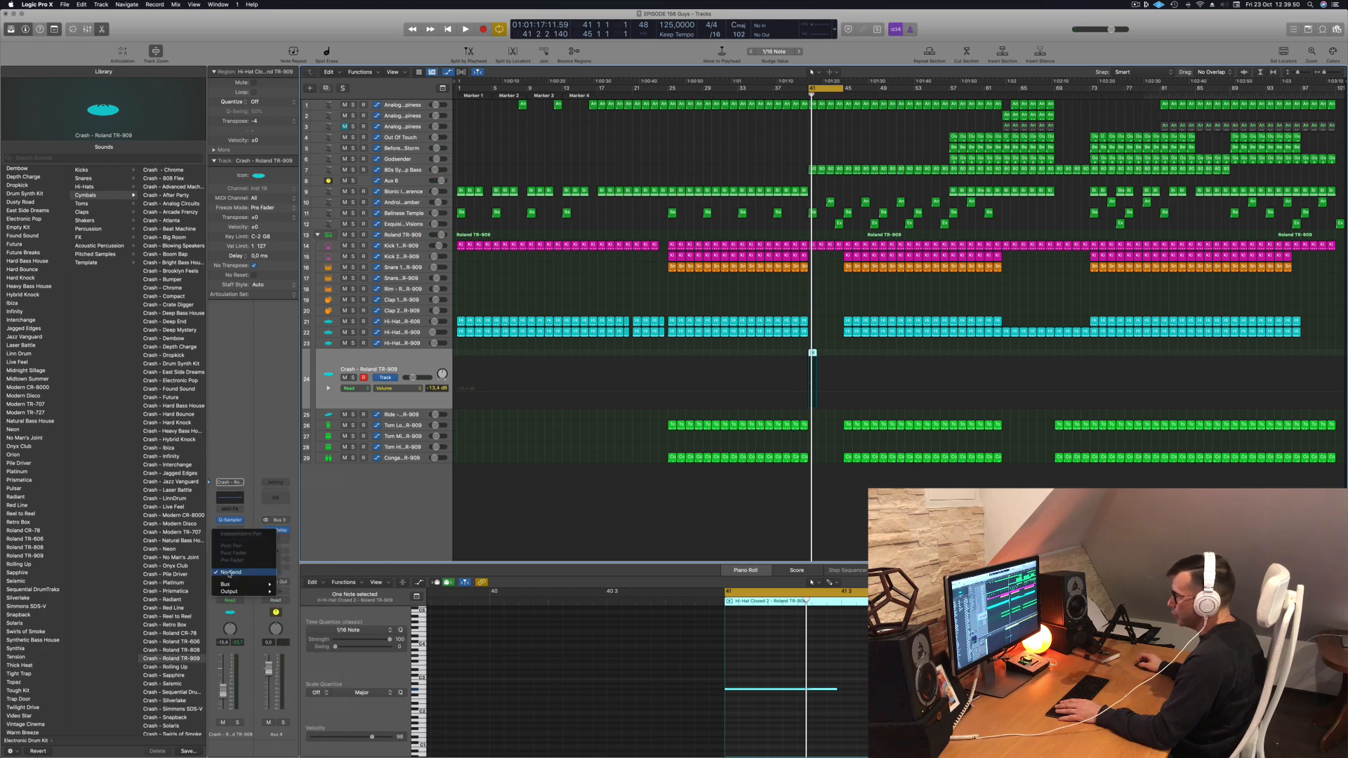
{"action": "mouse_move", "coordinate": [236, 587]}
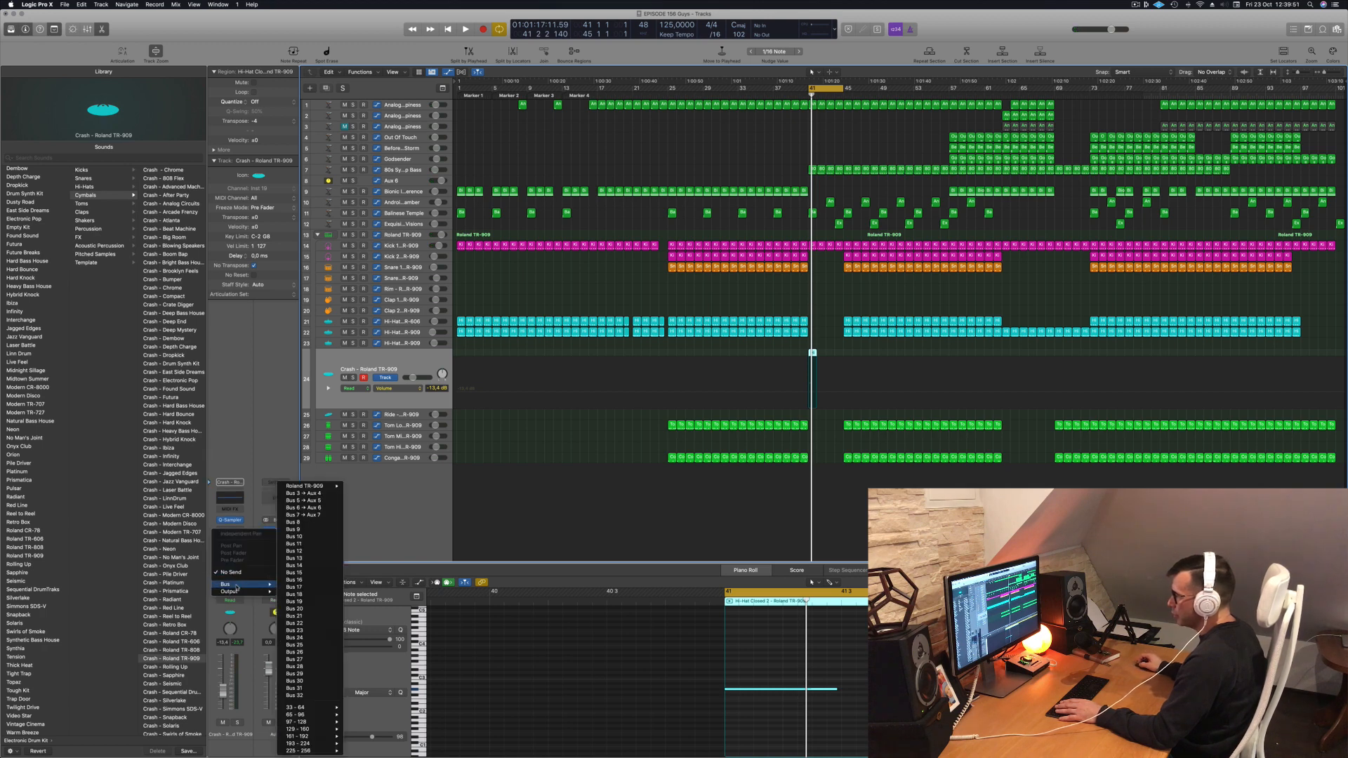
{"action": "left_click", "coordinate": [311, 502]}
Step: Raise the Bus 5 send level on the Crash channel while playing the section from bar 41
{"action": "key", "text": "space"}
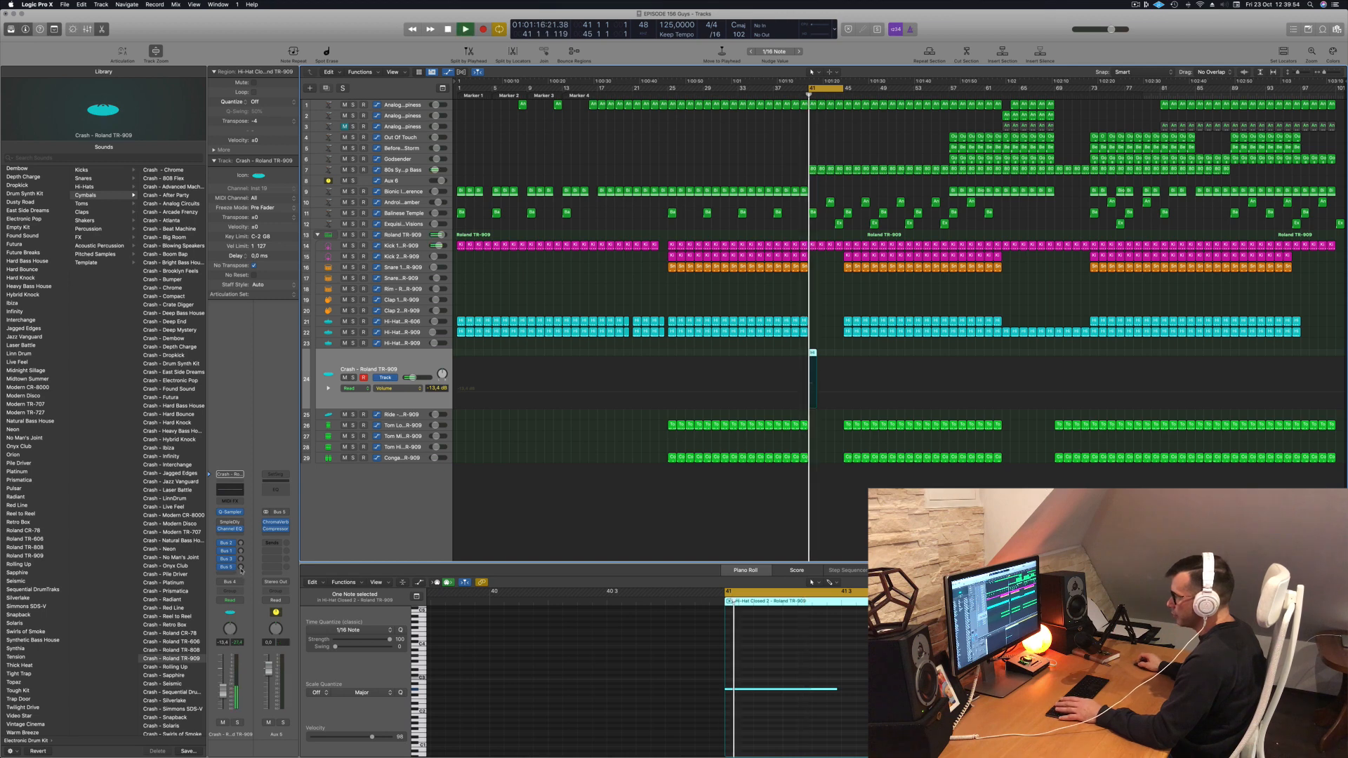
{"action": "left_click_drag", "start_coordinate": [241, 567], "coordinate": [240, 566]}
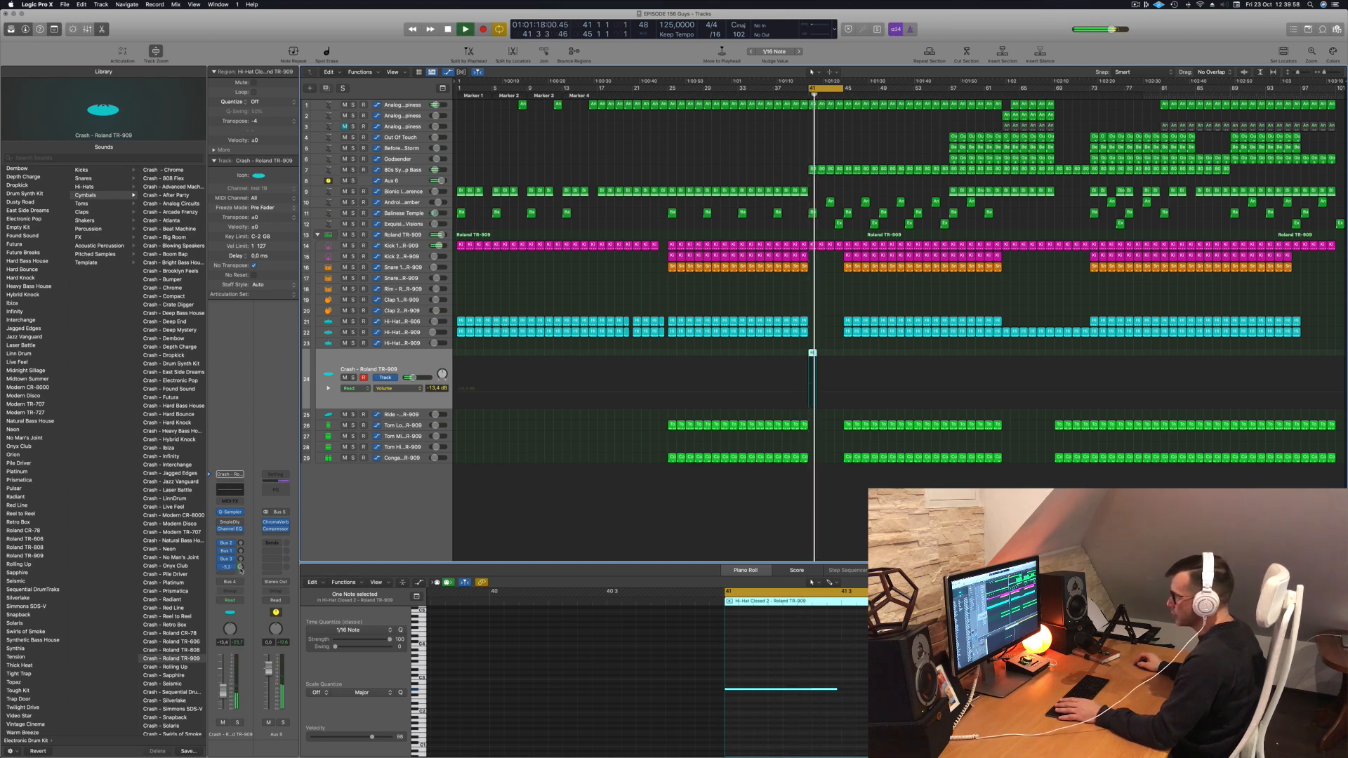
{"action": "key", "text": "space"}
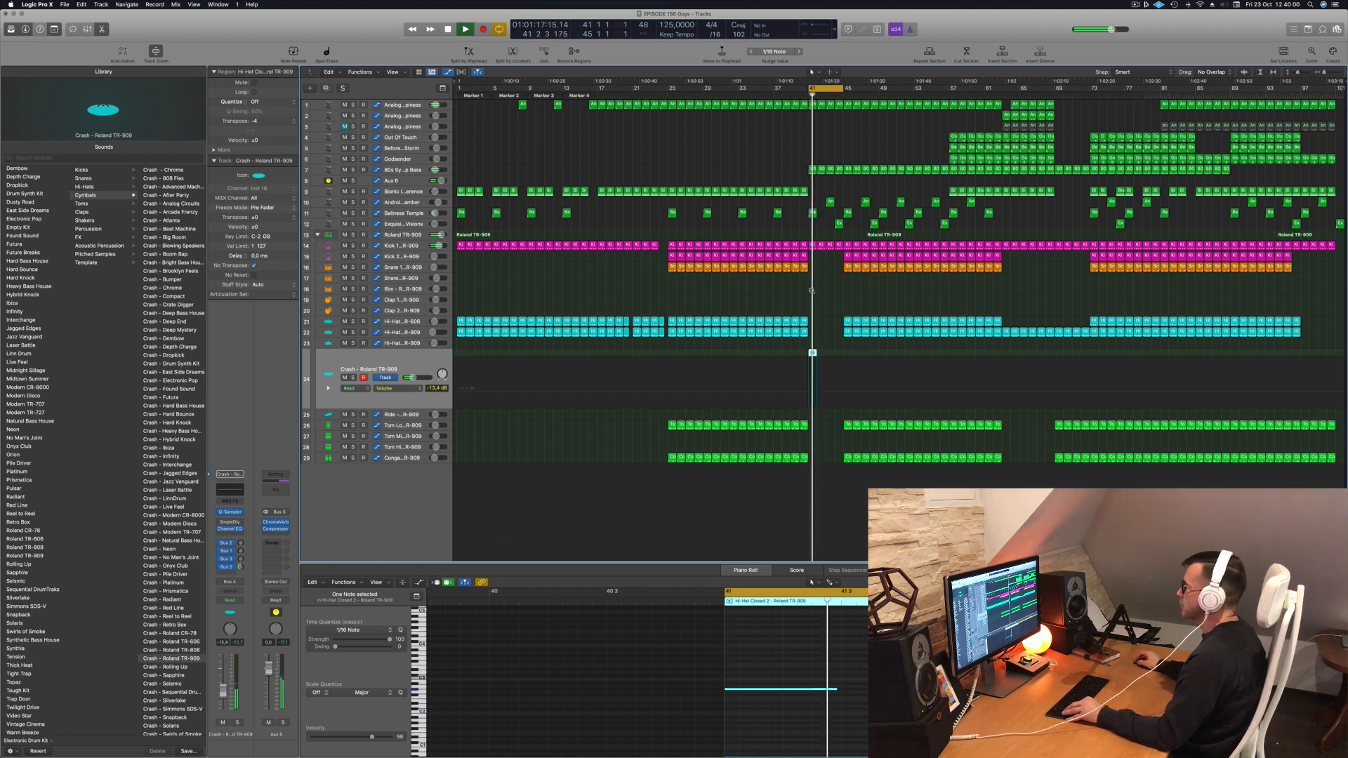
Step: Play the arrangement from a few bars before bar 41 to examine the transition into the crash
{"action": "key", "text": "space"}
{"action": "left_click", "coordinate": [773, 89]}
{"action": "scroll", "coordinate": [783, 150], "scroll_direction": "up", "scroll_amount": 3}
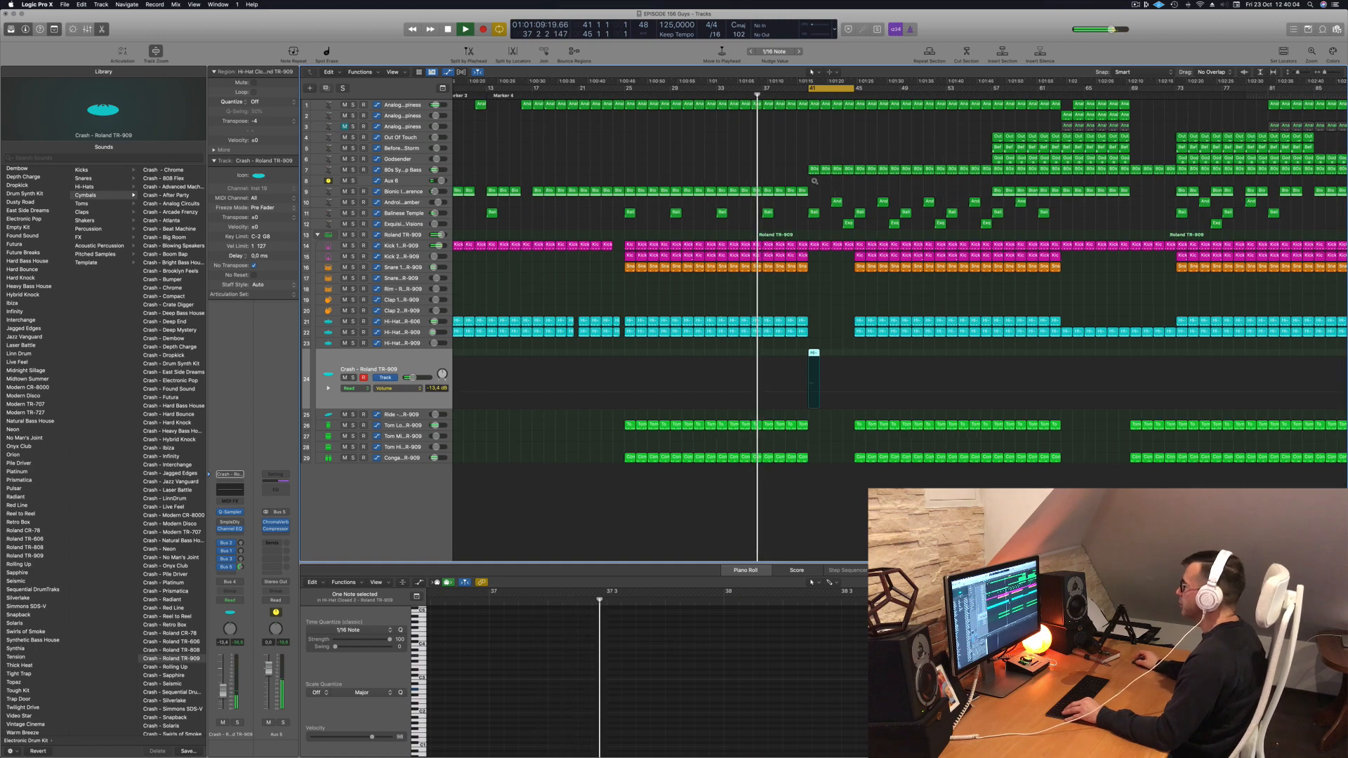
{"action": "scroll", "coordinate": [783, 151], "scroll_direction": "up", "scroll_amount": 2}
{"action": "left_click", "coordinate": [800, 245]}
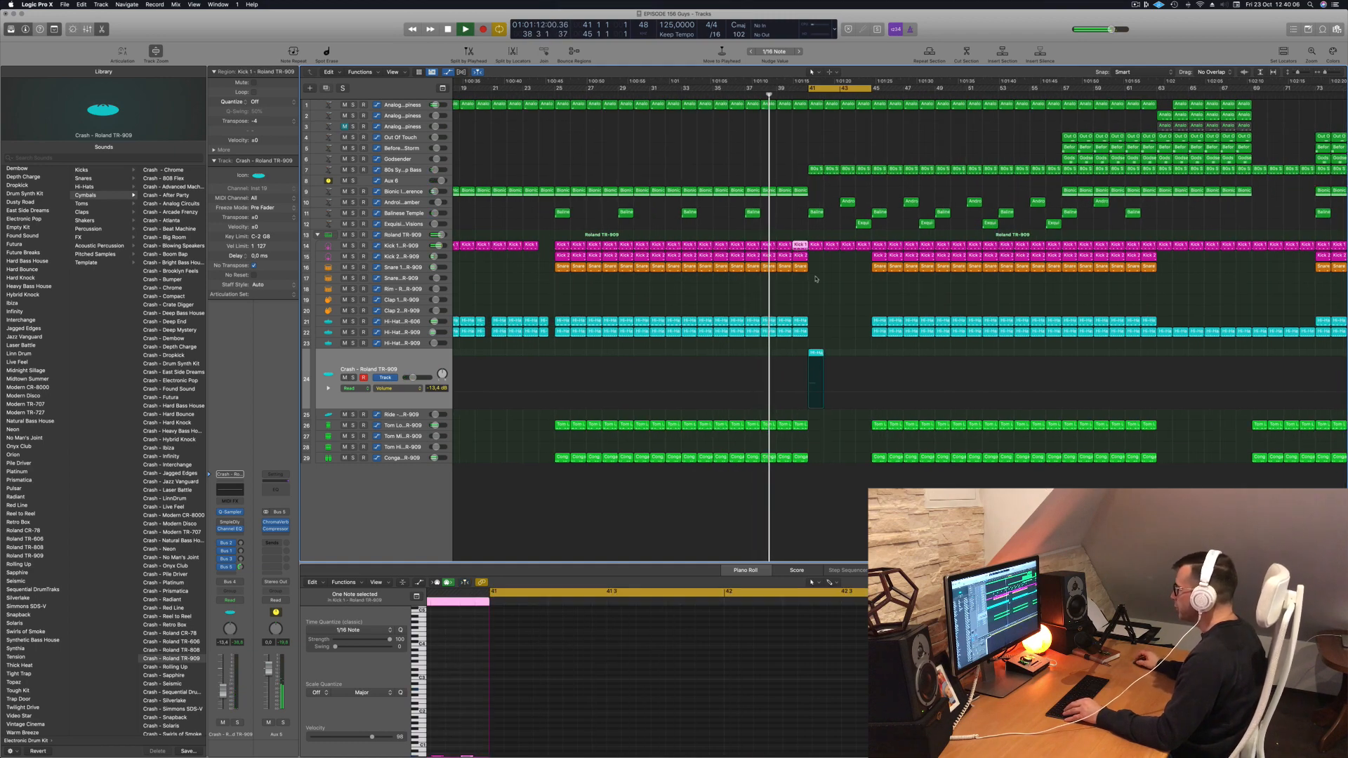
{"action": "scroll", "coordinate": [815, 281], "scroll_direction": "down", "scroll_amount": 3}
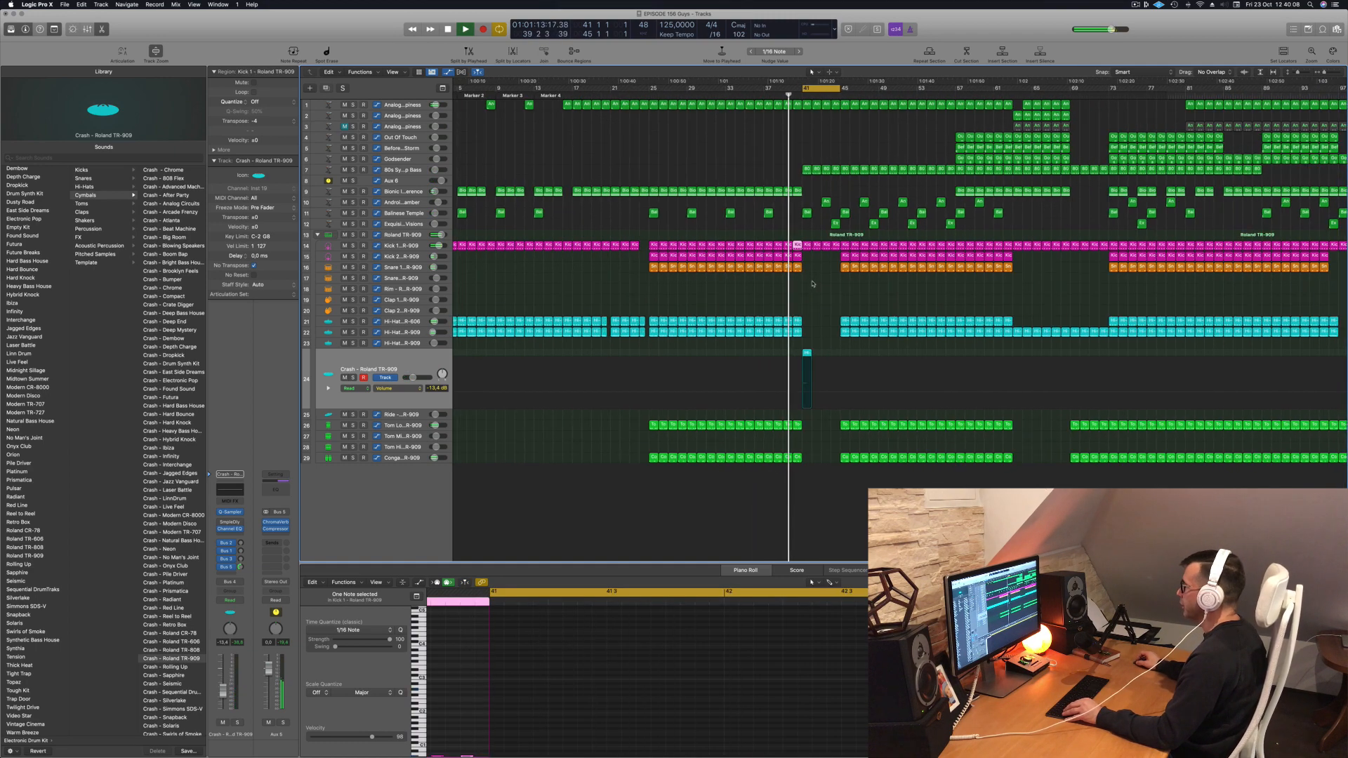
{"action": "scroll", "coordinate": [813, 284], "scroll_direction": "down", "scroll_amount": 1}
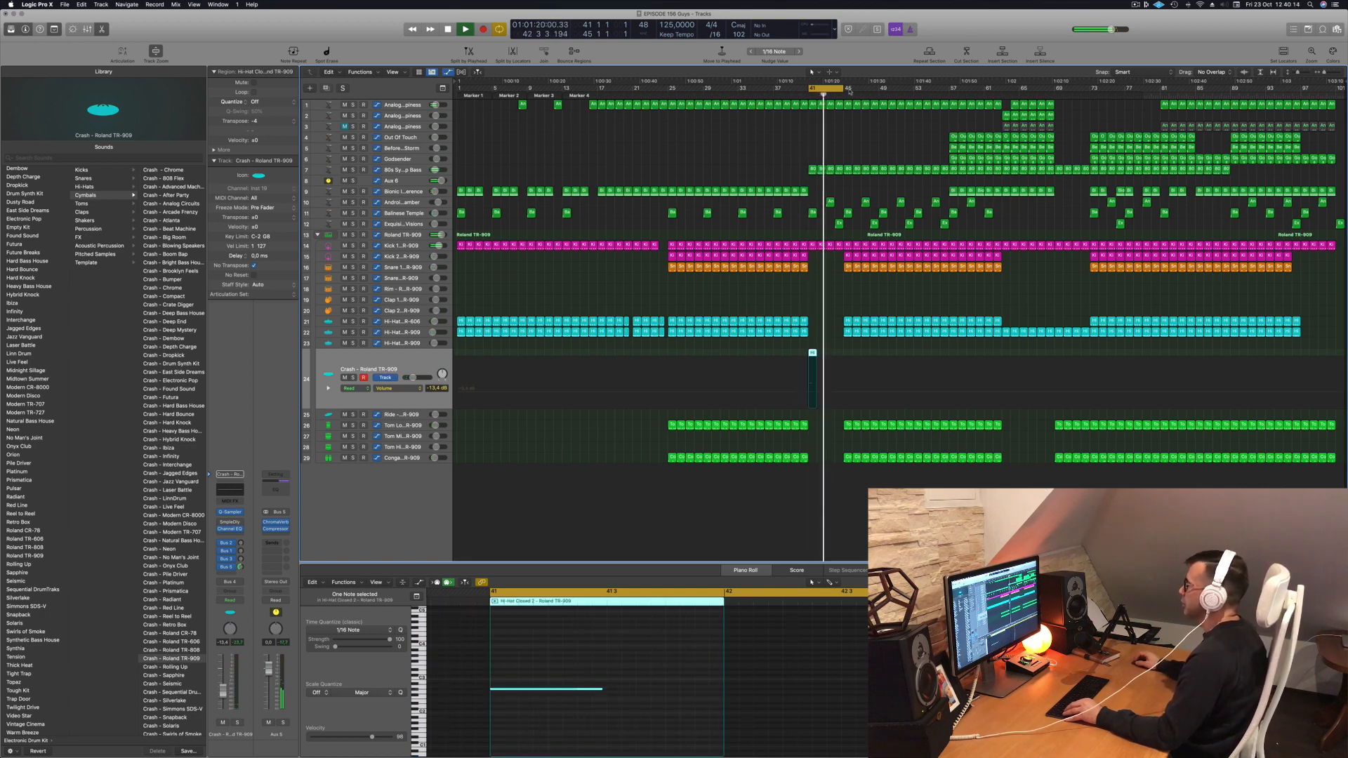
Step: Extend the cycle range to bar 49 and delete the Hi-Hat, Tom and Conga regions between bars 45 and 49
{"action": "left_click_drag", "start_coordinate": [842, 90], "coordinate": [877, 93]}
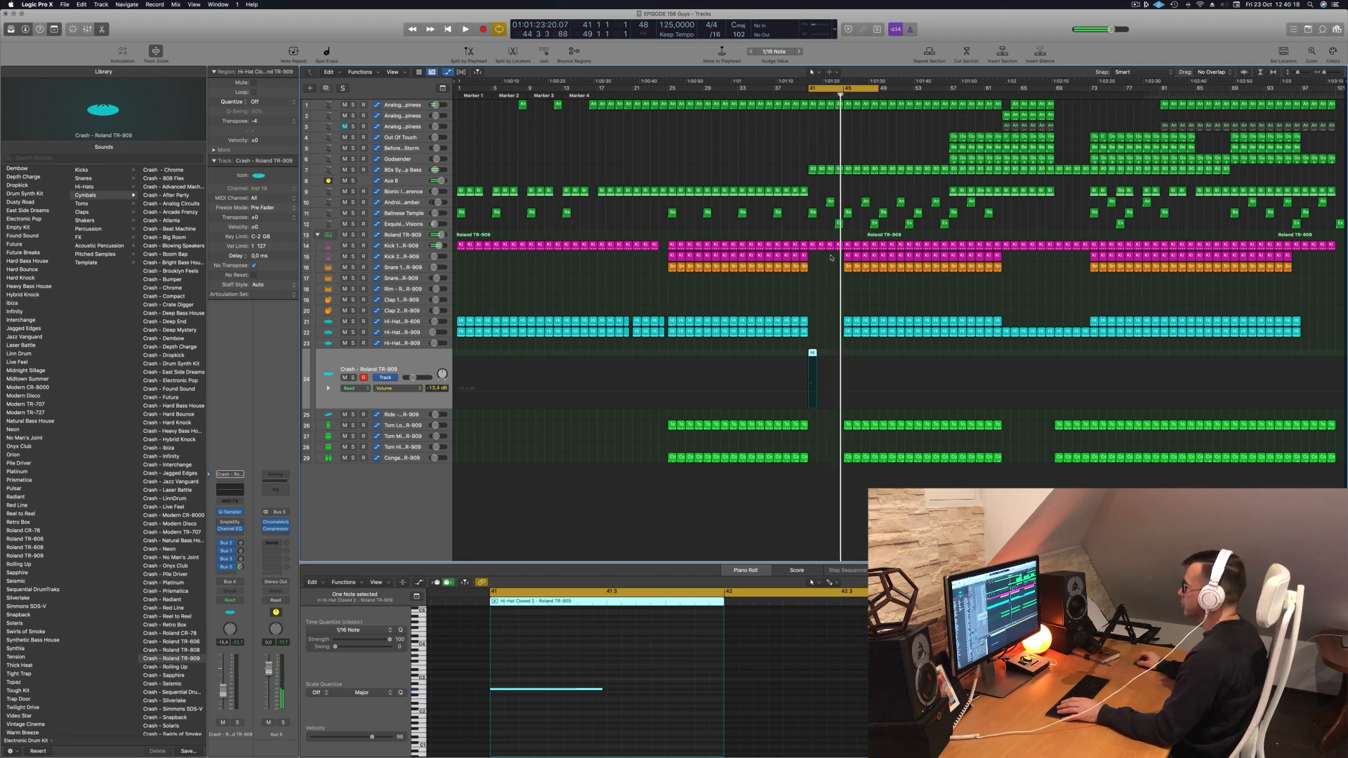
{"action": "left_click_drag", "start_coordinate": [831, 258], "coordinate": [856, 257]}
{"action": "left_click_drag", "start_coordinate": [843, 311], "coordinate": [868, 436]}
{"action": "key", "text": "Delete"}
{"action": "key", "text": "space"}
Step: Delete the Kick 1, Kick 2 and Snare 1 regions in bar 48 to leave a one-bar drum gap
{"action": "scroll", "coordinate": [825, 304], "scroll_direction": "down", "scroll_amount": 1}
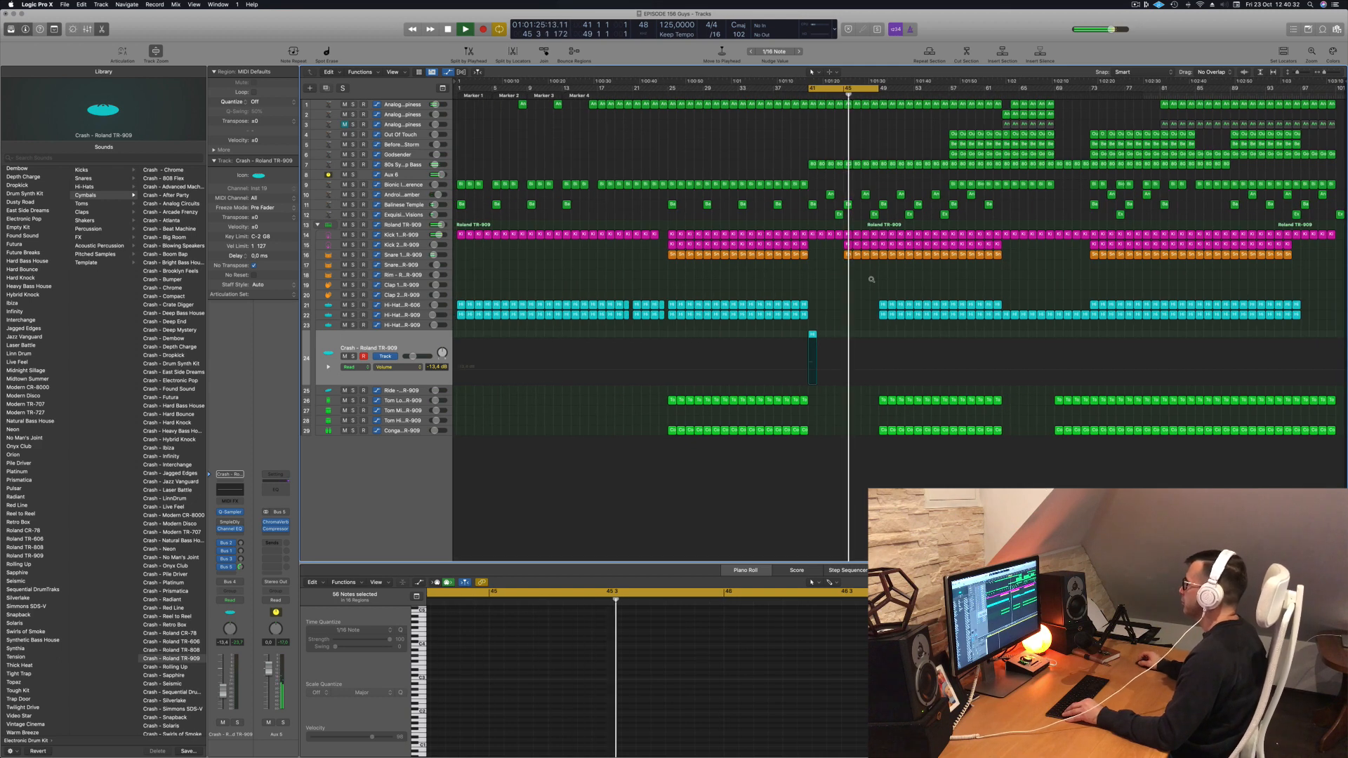
{"action": "scroll", "coordinate": [878, 281], "scroll_direction": "up", "scroll_amount": 4}
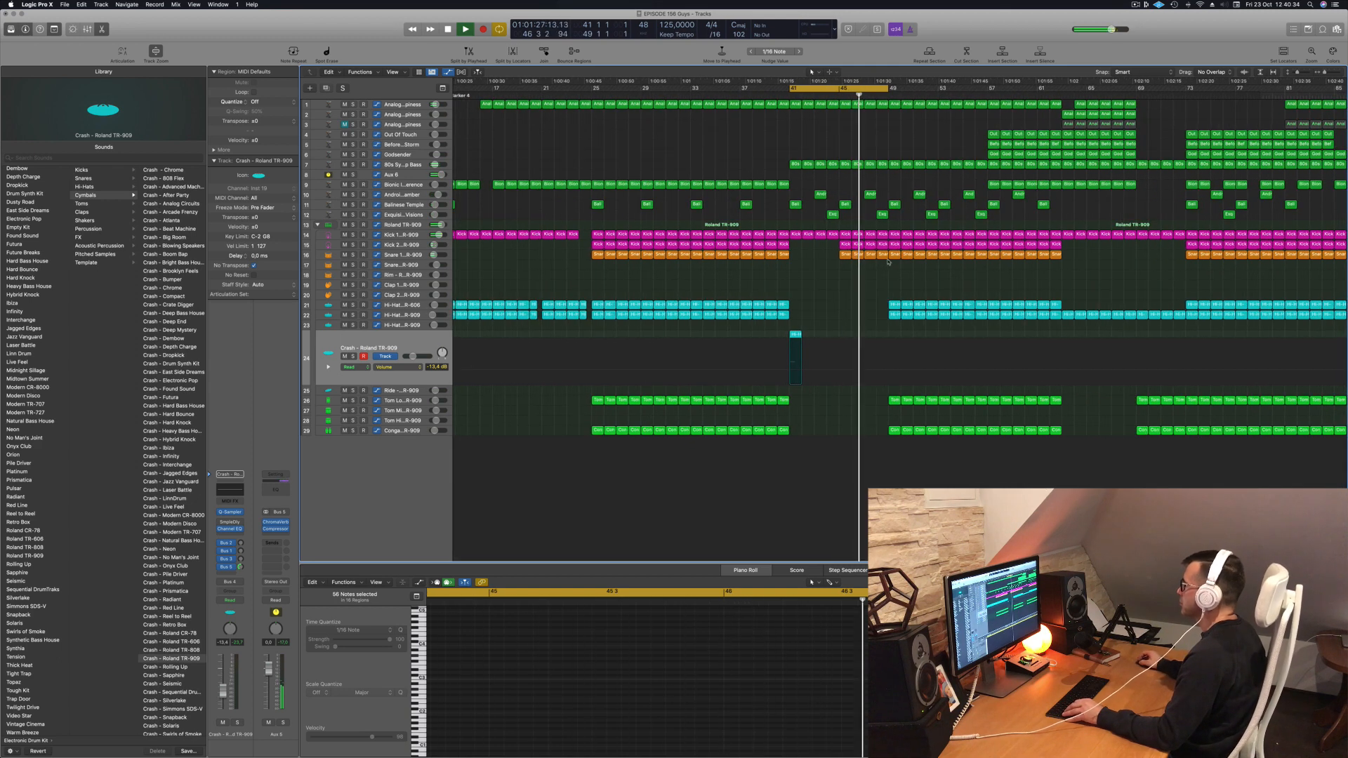
{"action": "left_click_drag", "start_coordinate": [883, 269], "coordinate": [882, 234]}
{"action": "key", "text": "Delete"}
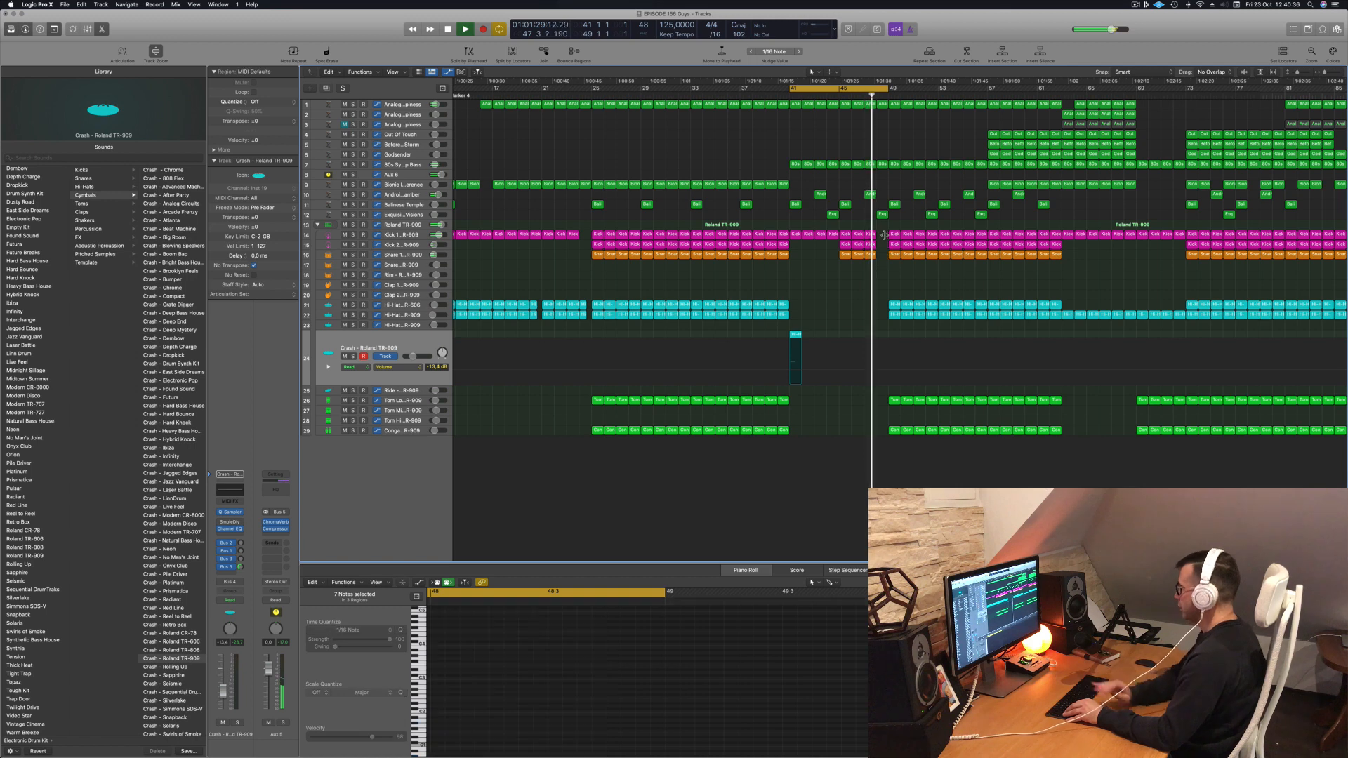
{"action": "scroll", "coordinate": [850, 121], "scroll_direction": "down", "scroll_amount": 4}
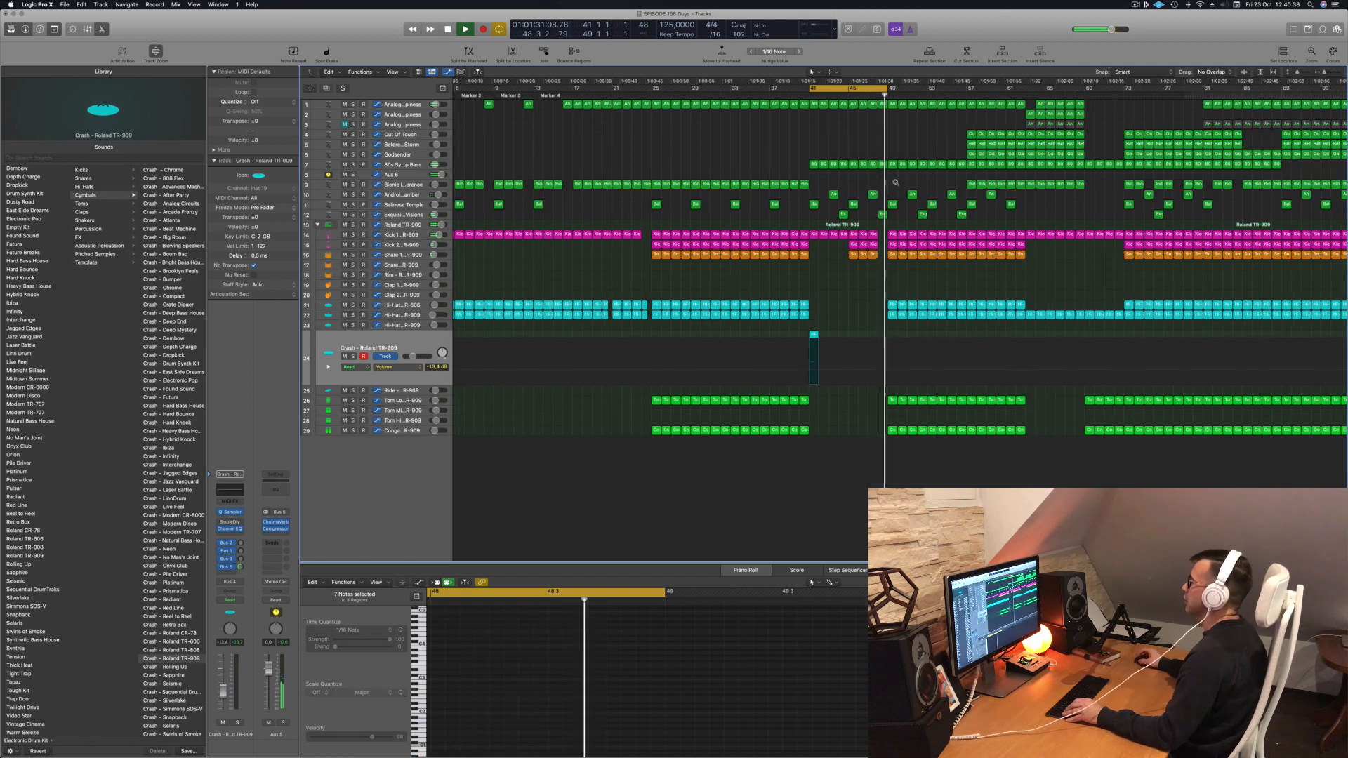
Step: Copy the crash region from bar 41 to bar 49 and extend the cycle range to bar 57
{"action": "left_click", "coordinate": [813, 336]}
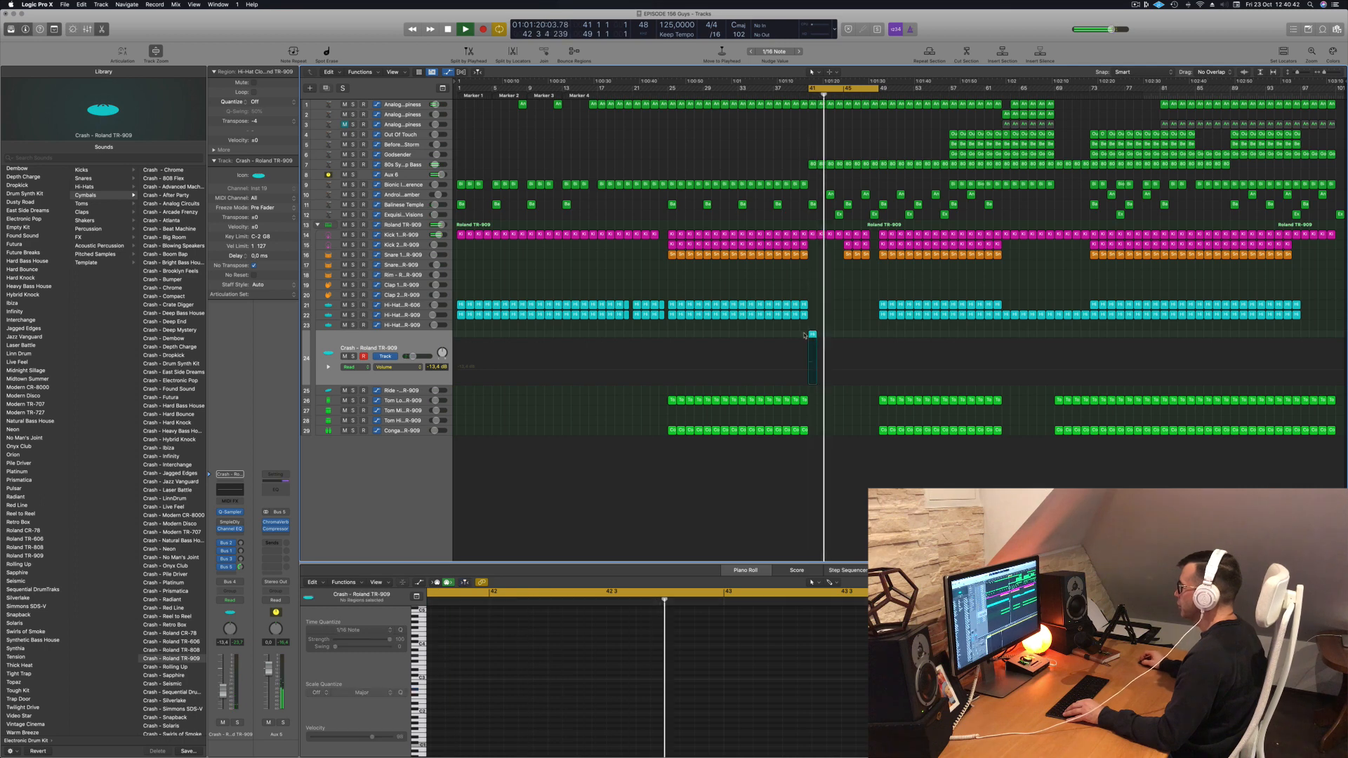
{"action": "left_click_drag", "start_coordinate": [813, 335], "coordinate": [889, 324]}
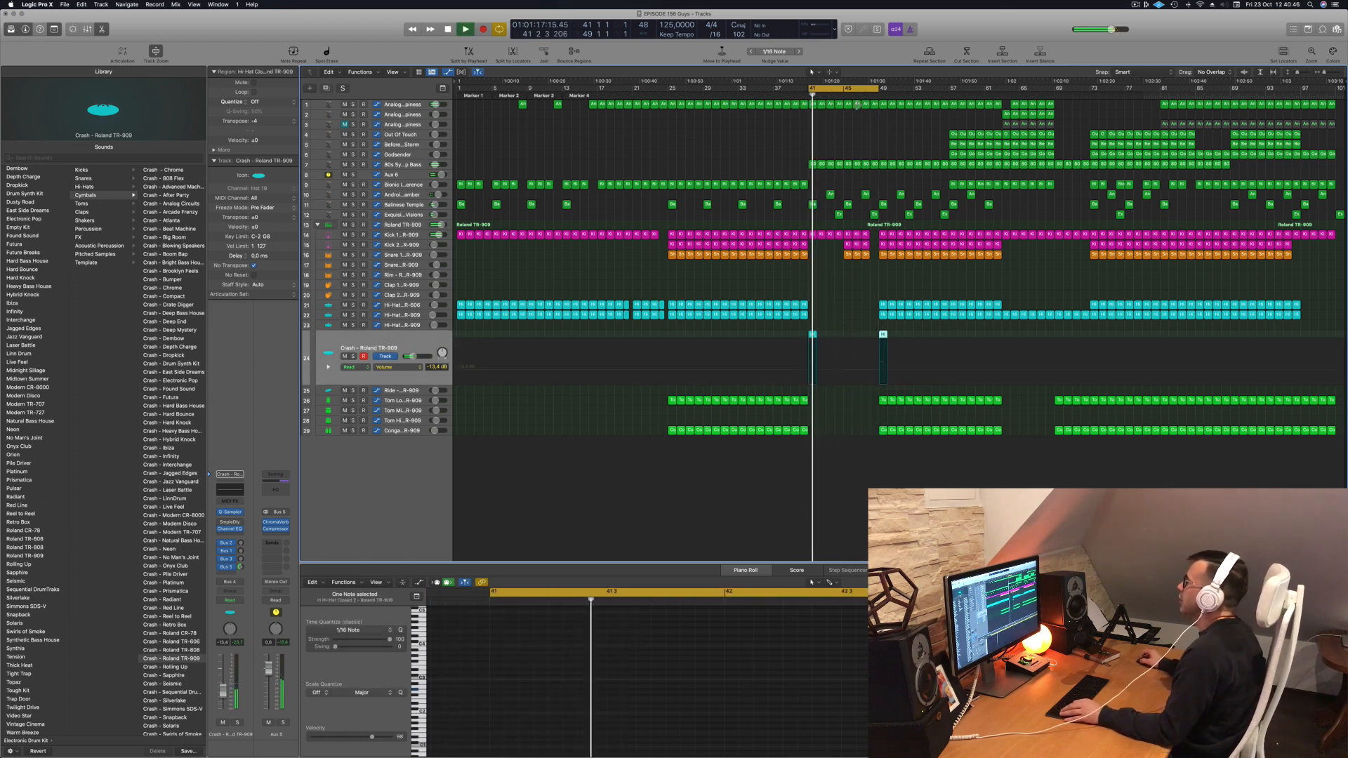
{"action": "left_click", "coordinate": [768, 136]}
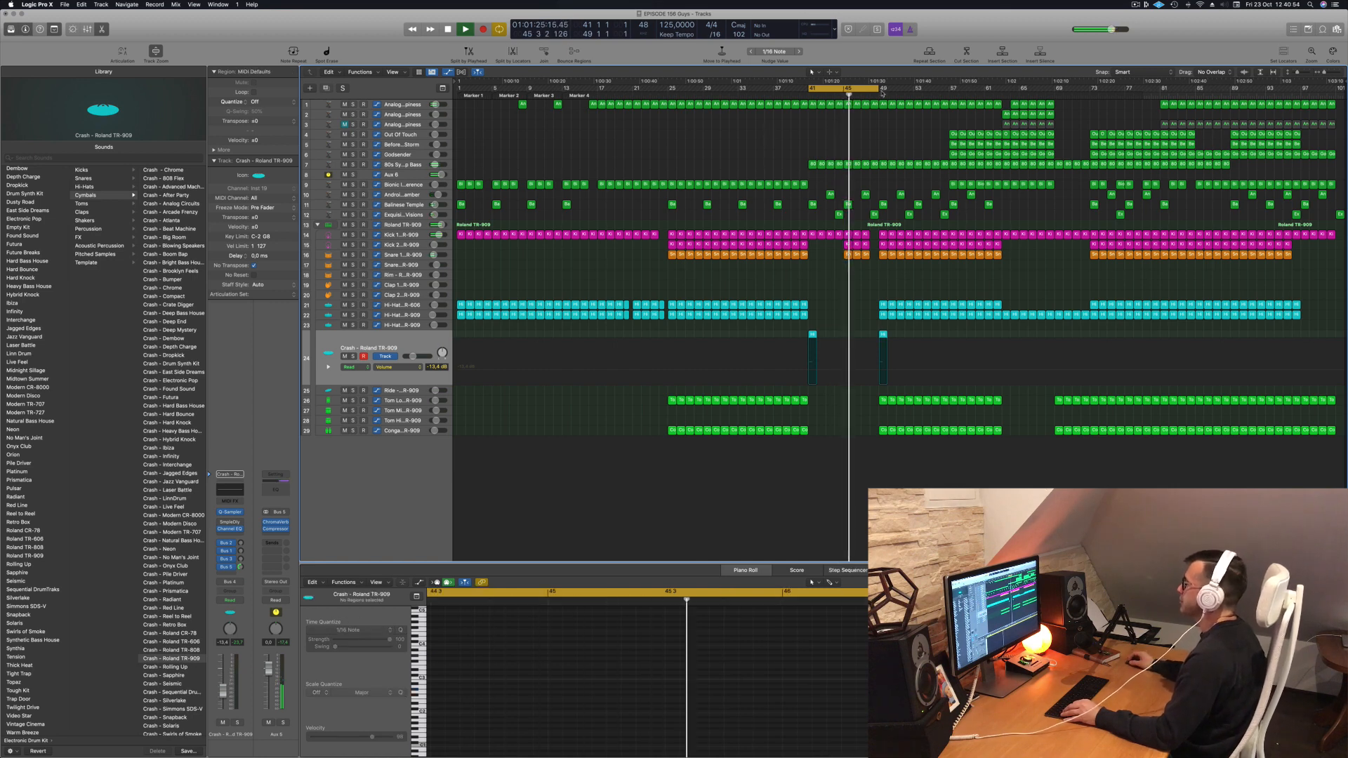
{"action": "left_click_drag", "start_coordinate": [878, 89], "coordinate": [921, 89]}
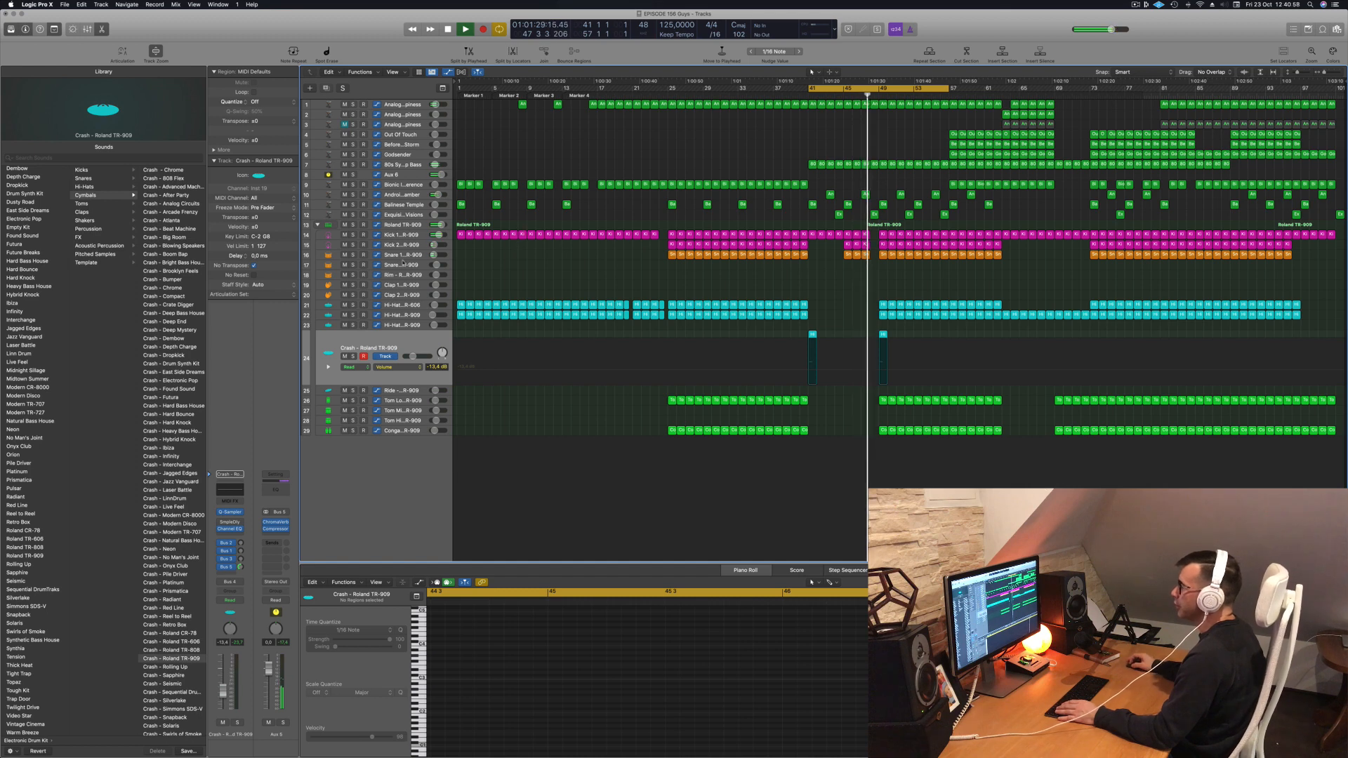
Step: On the Aux 6 track, draw Peak 3 Frequency automation rising from bar 49 to about bar 55 and dropping at bar 57
{"action": "left_click", "coordinate": [394, 176]}
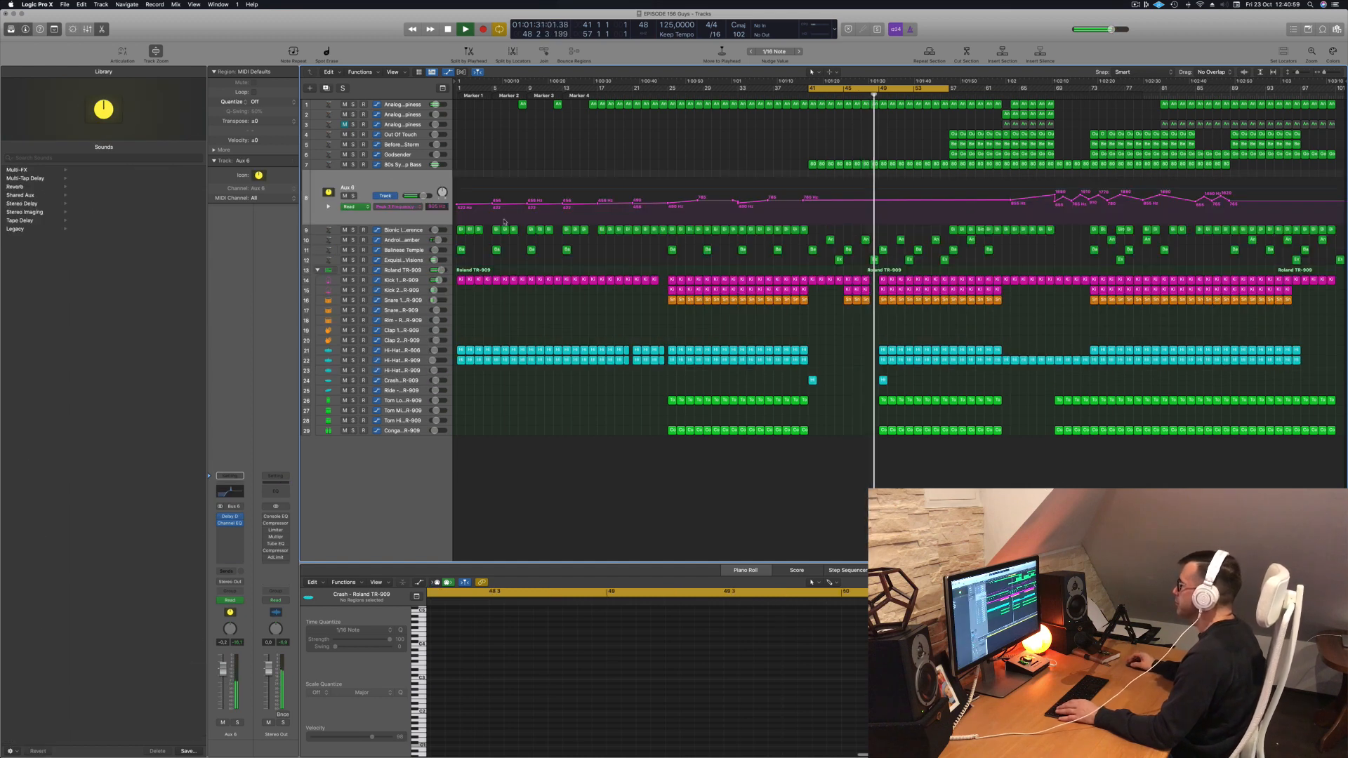
{"action": "left_click", "coordinate": [880, 202]}
{"action": "scroll", "coordinate": [885, 203], "scroll_direction": "up", "scroll_amount": 5}
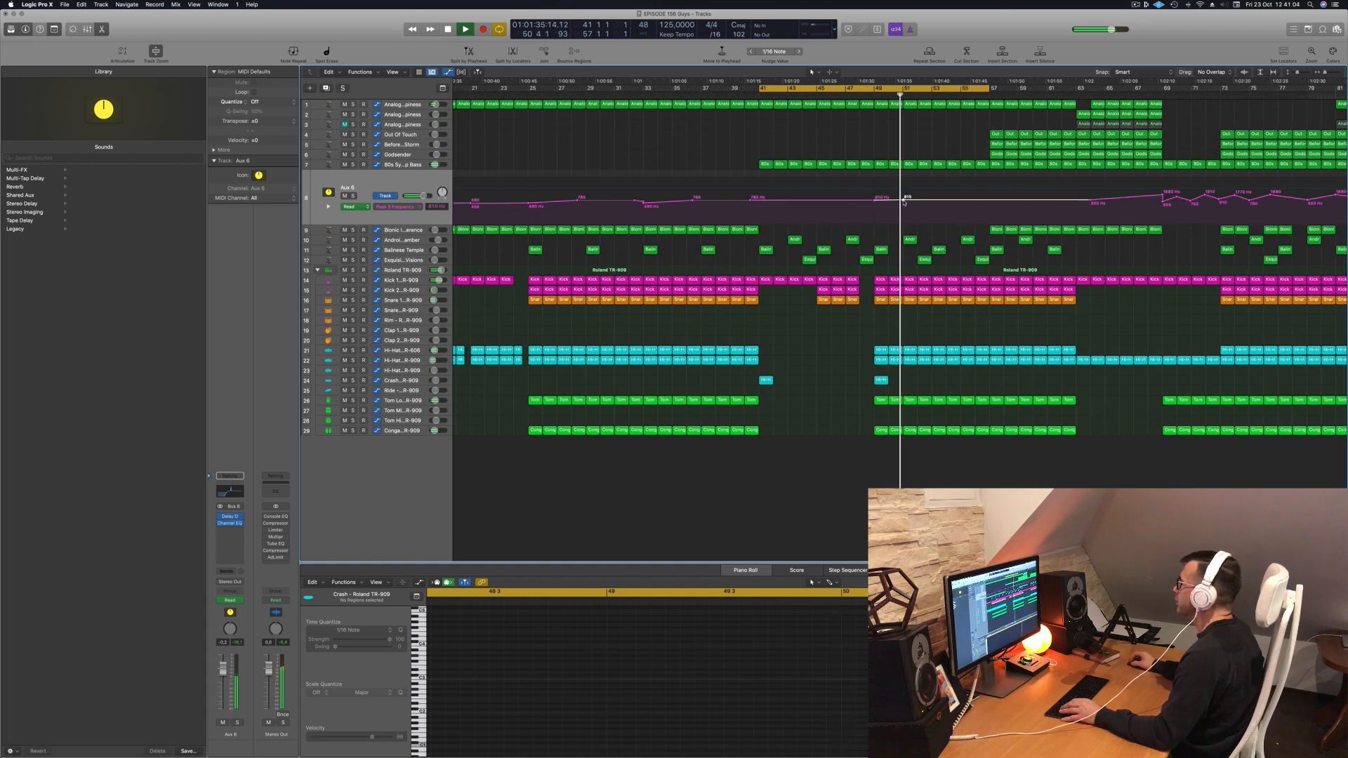
{"action": "left_click", "coordinate": [903, 198]}
{"action": "left_click_drag", "start_coordinate": [904, 198], "coordinate": [962, 189]}
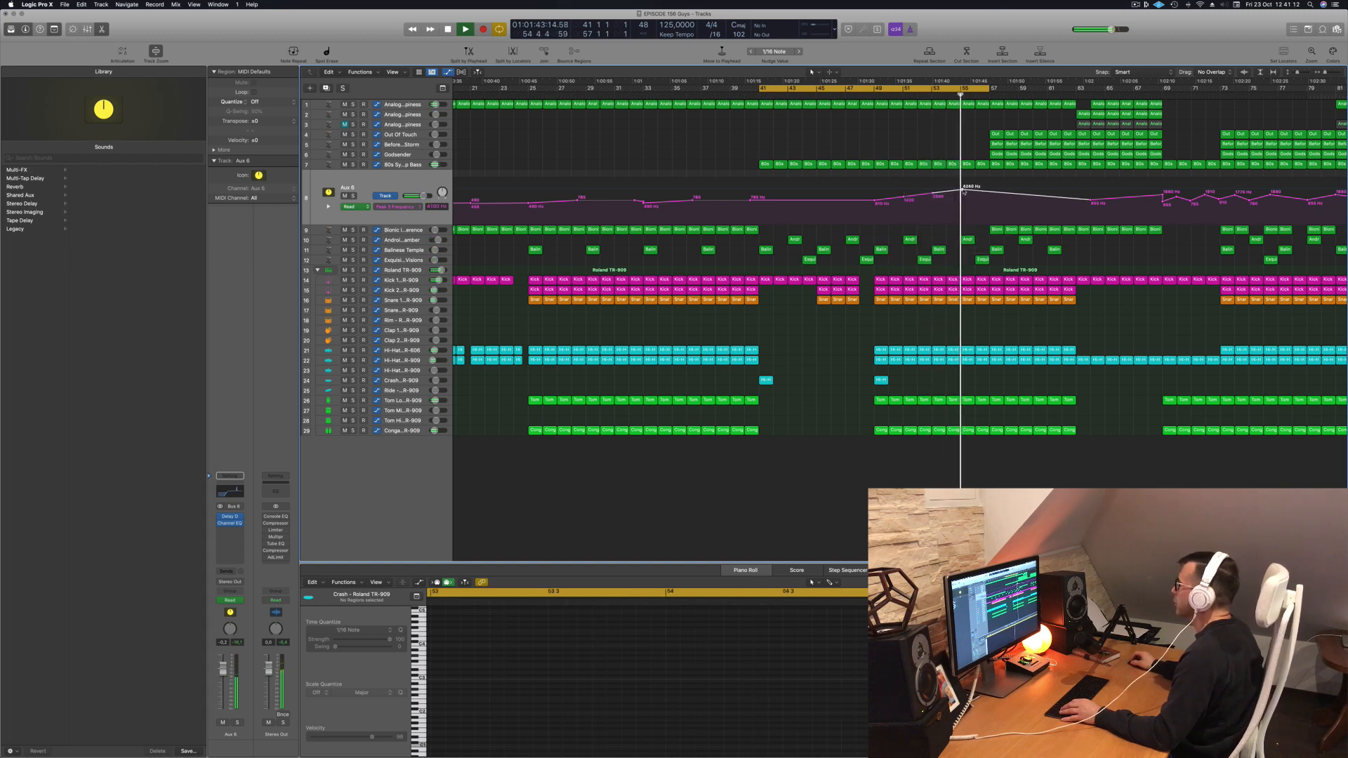
{"action": "left_click", "coordinate": [987, 196]}
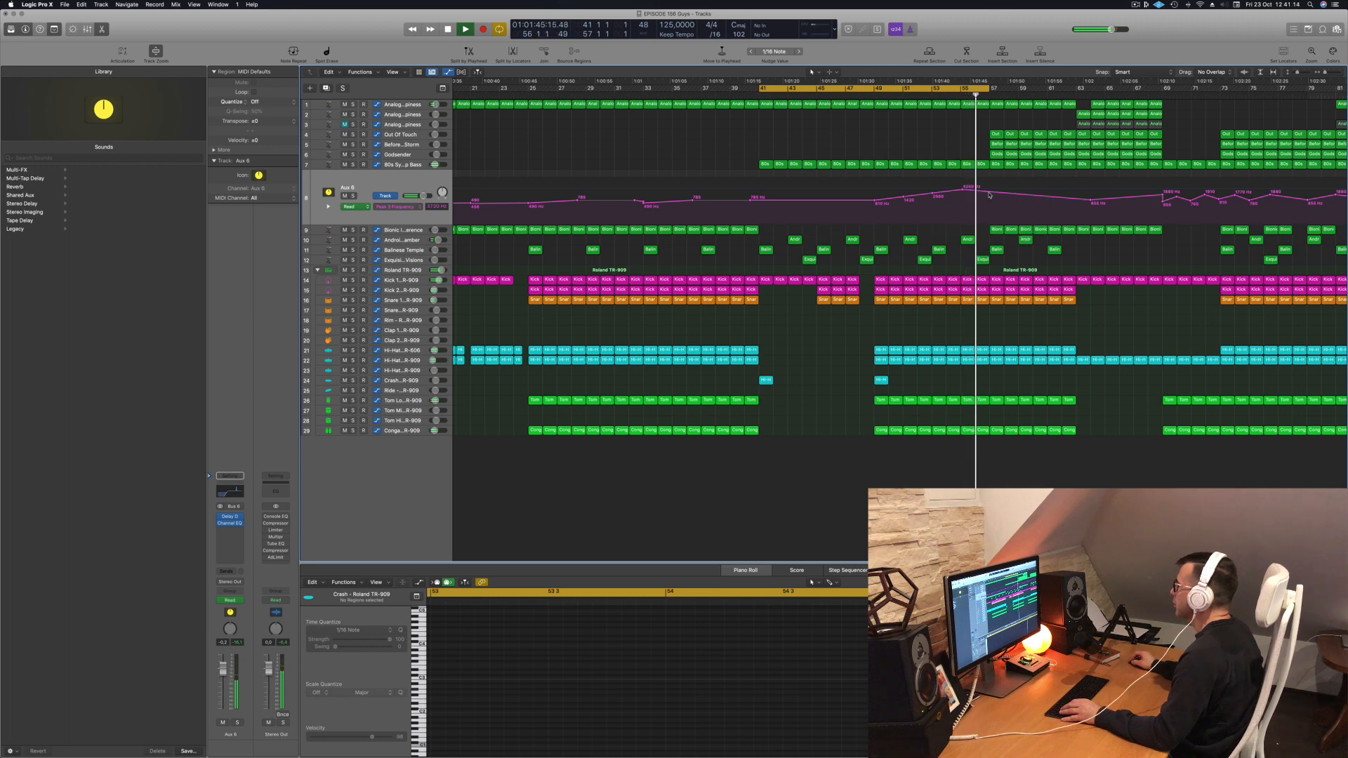
{"action": "left_click_drag", "start_coordinate": [988, 196], "coordinate": [992, 205]}
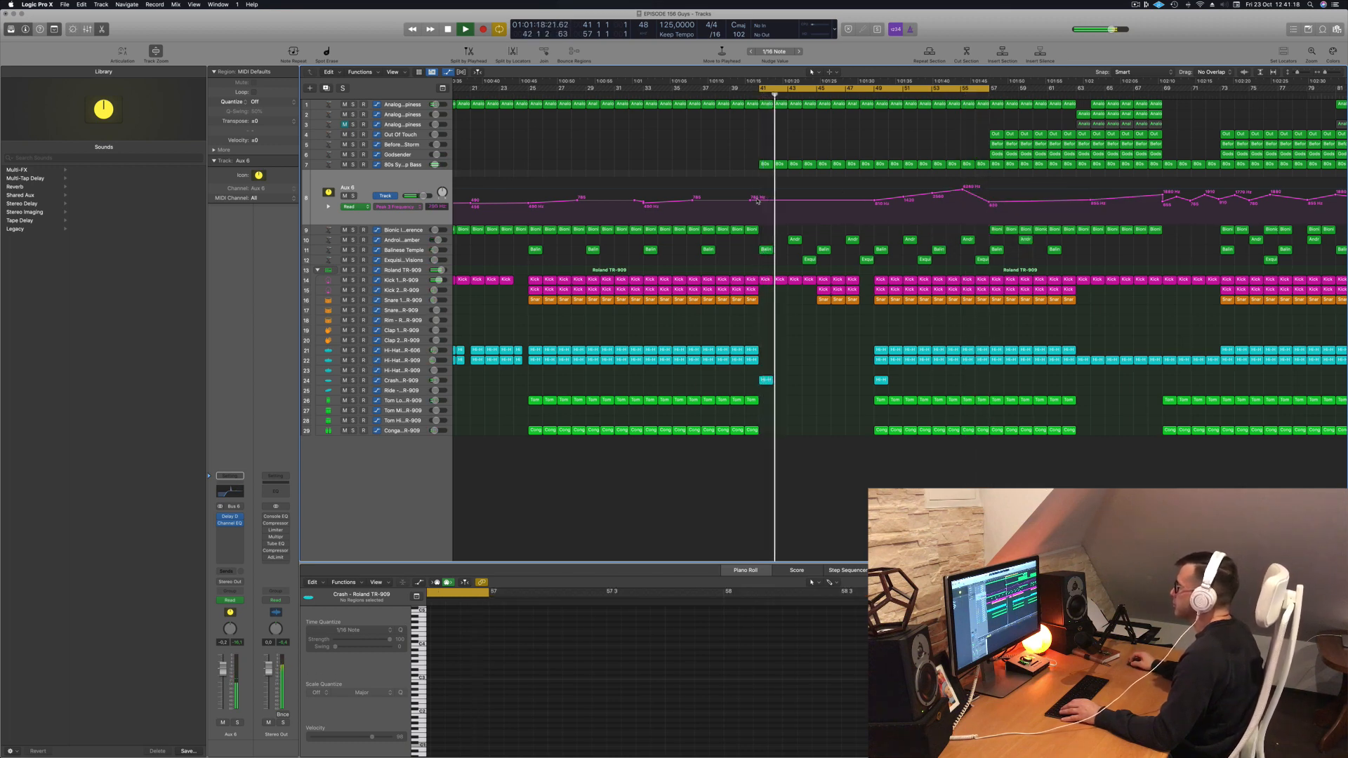
Step: Lower the Aux 6 Peak 3 Frequency automation point near bar 41 to below 200 Hz, monitoring it in the Channel EQ
{"action": "left_click_drag", "start_coordinate": [755, 197], "coordinate": [756, 201]}
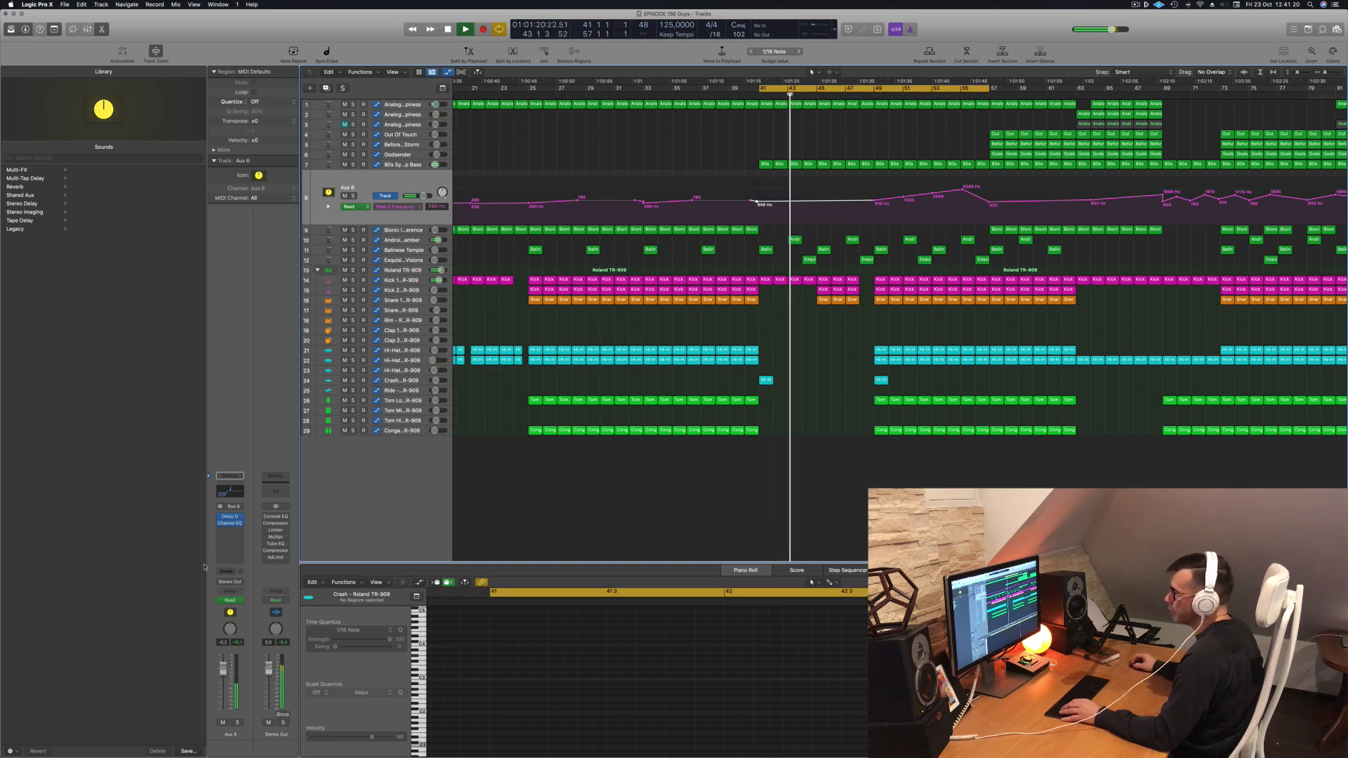
{"action": "left_click", "coordinate": [230, 492]}
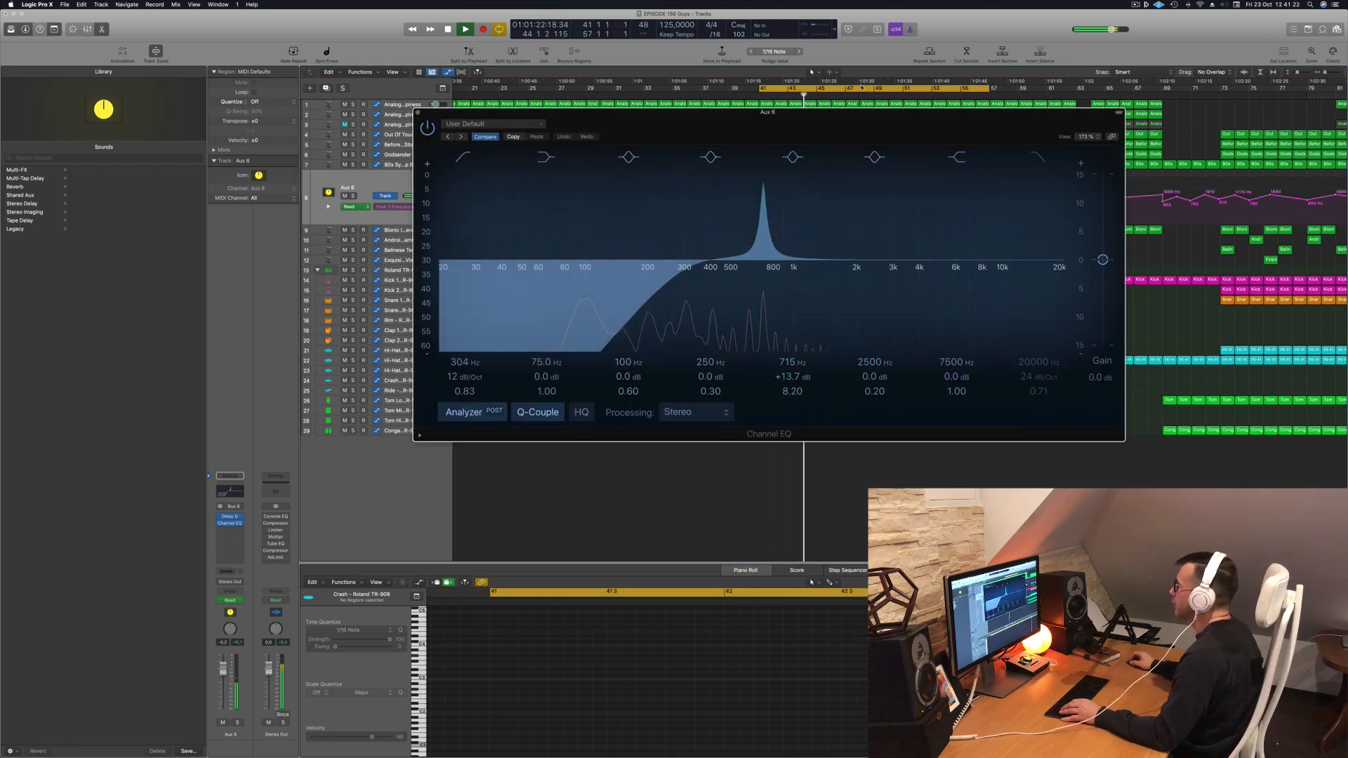
{"action": "key", "text": "space"}
{"action": "key", "text": "space"}
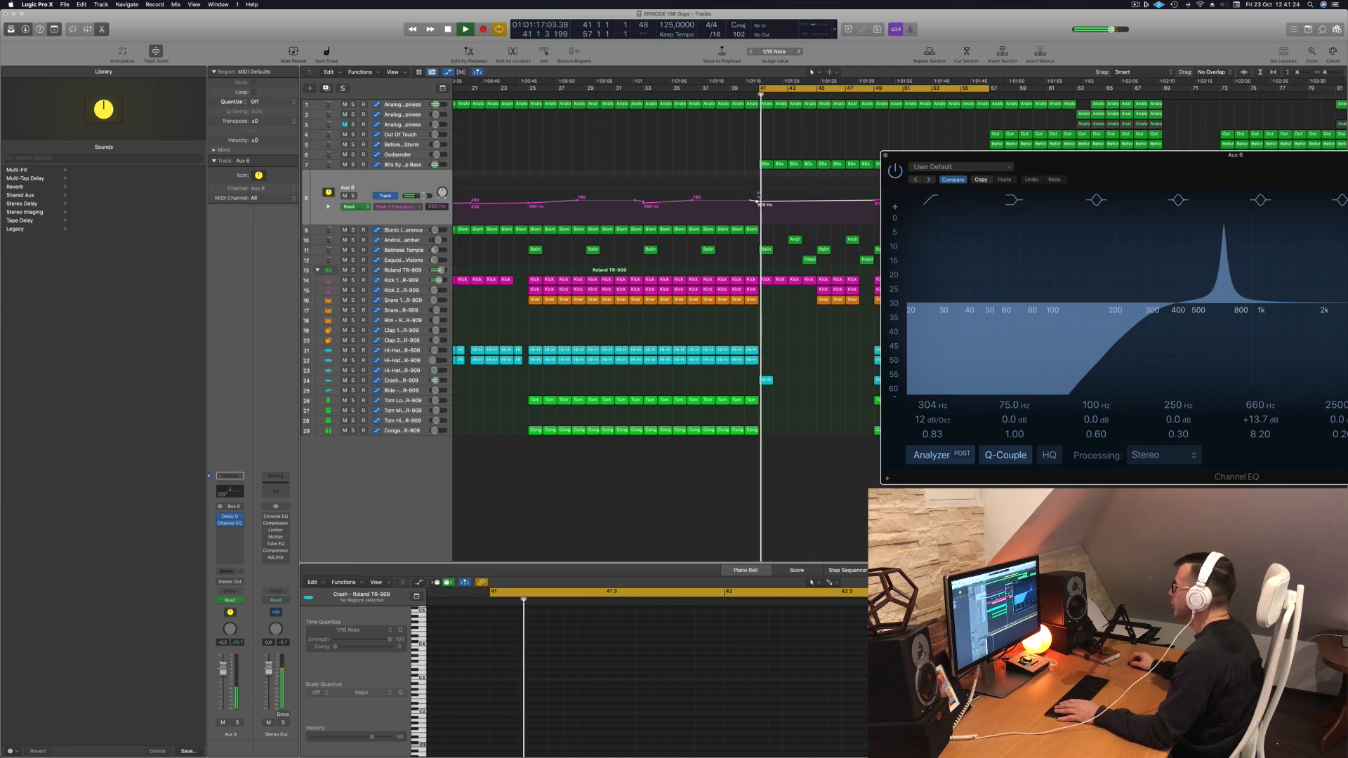
{"action": "key", "text": "space"}
{"action": "left_click_drag", "start_coordinate": [758, 203], "coordinate": [759, 210]}
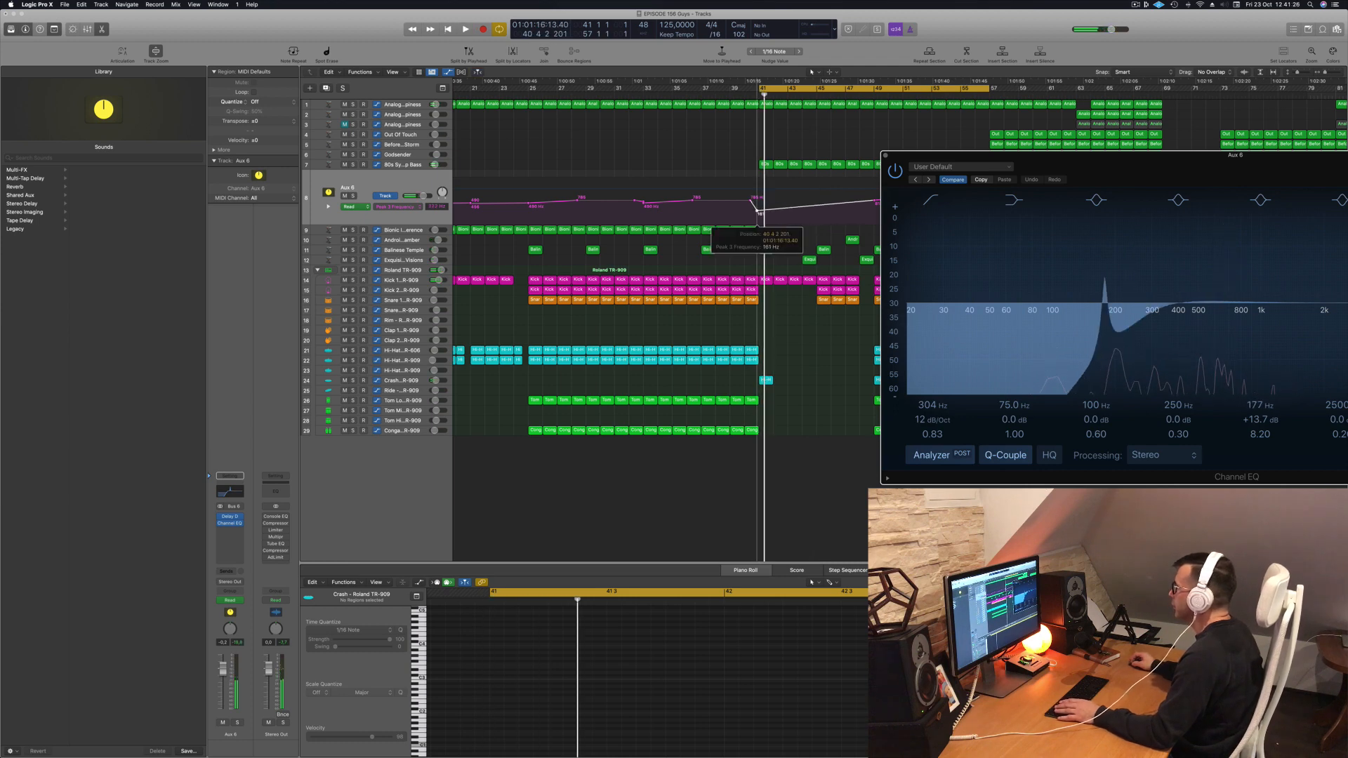
{"action": "key", "text": "space"}
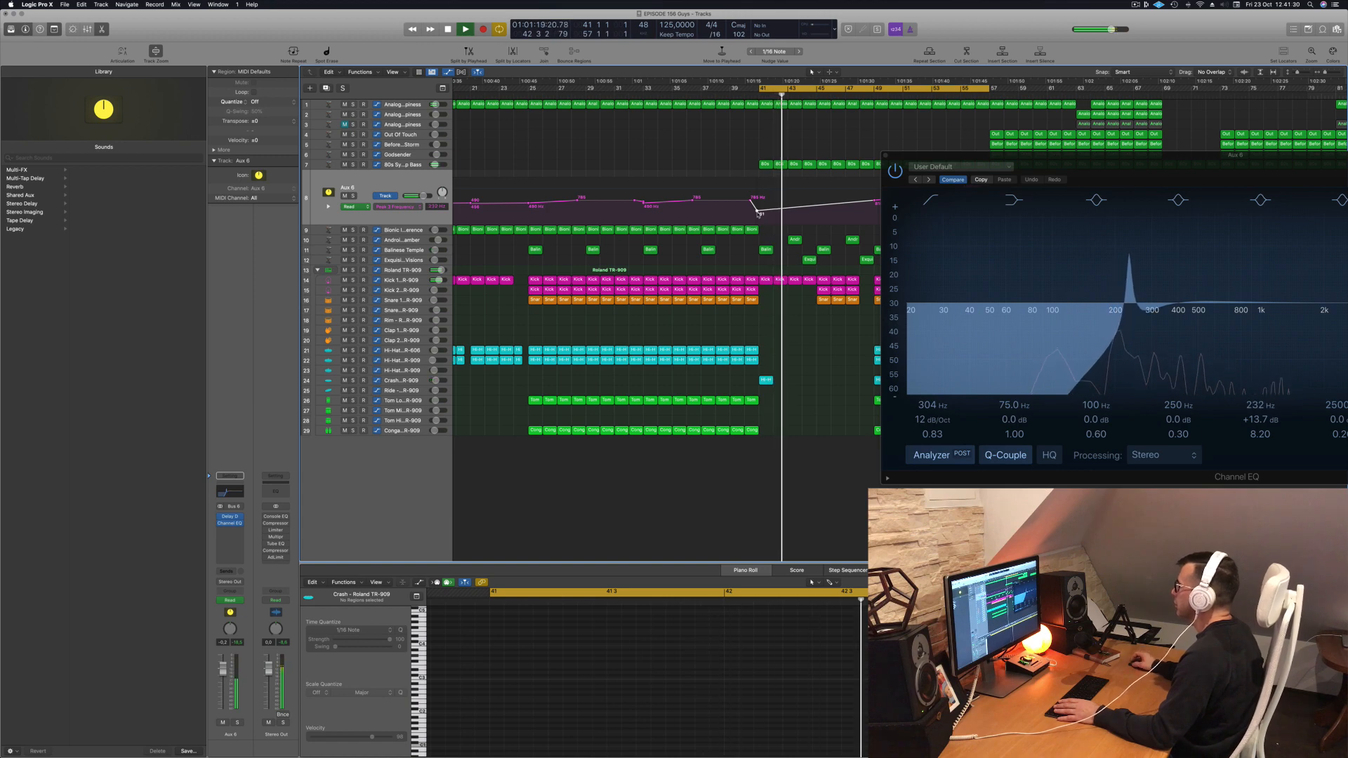
Step: Remove the intermediate Aux 6 automation points between bars 49 and 53 for one straight rise, and close the Channel EQ
{"action": "left_click_drag", "start_coordinate": [1112, 176], "coordinate": [785, 289]}
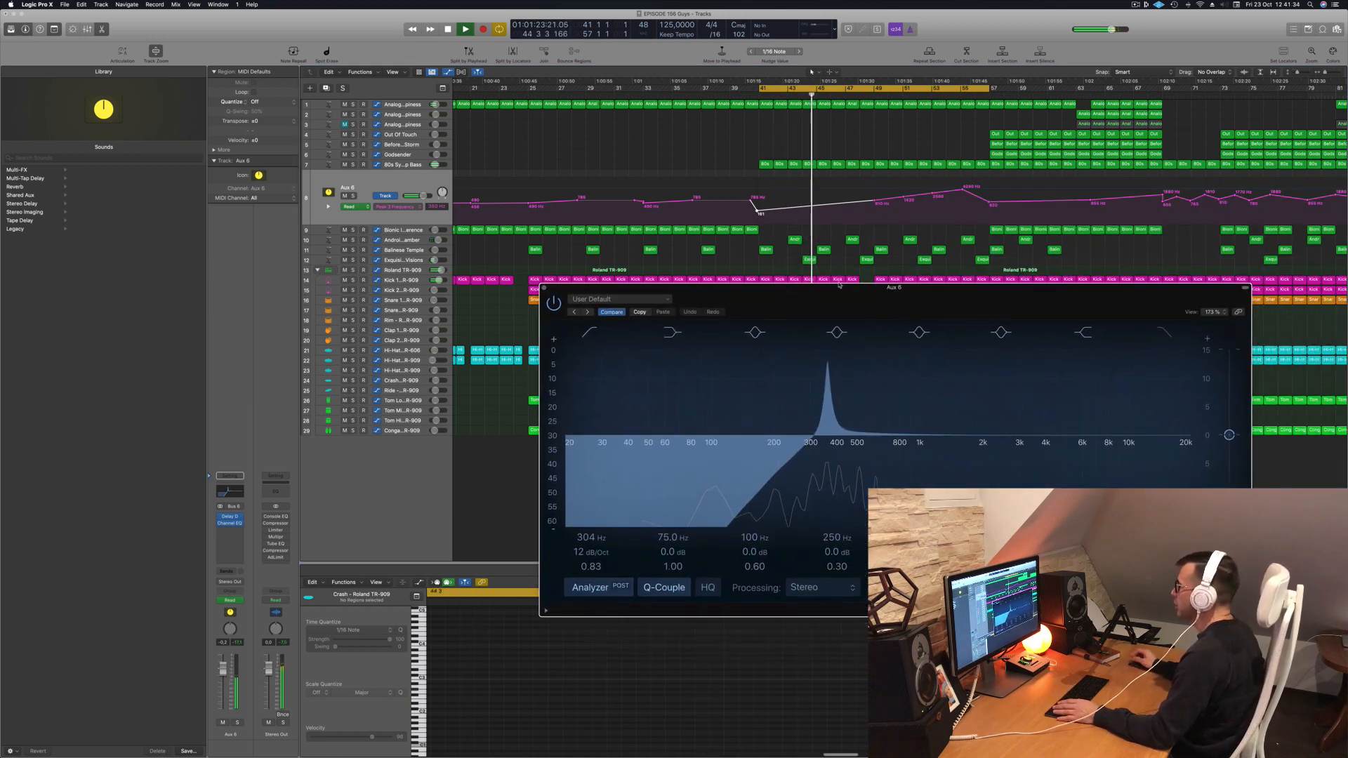
{"action": "double_click", "coordinate": [875, 202]}
{"action": "double_click", "coordinate": [905, 198]}
{"action": "double_click", "coordinate": [932, 195]}
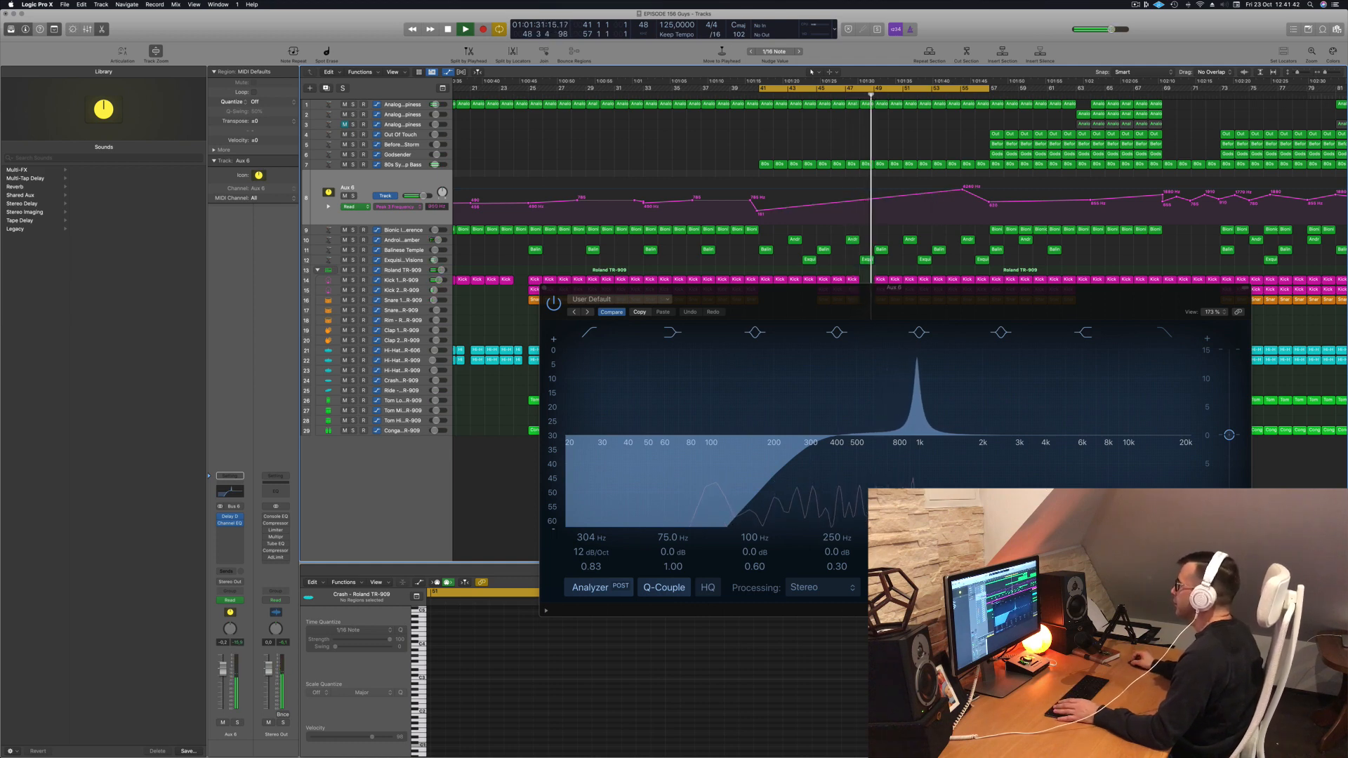
{"action": "left_click_drag", "start_coordinate": [895, 293], "coordinate": [850, 283]}
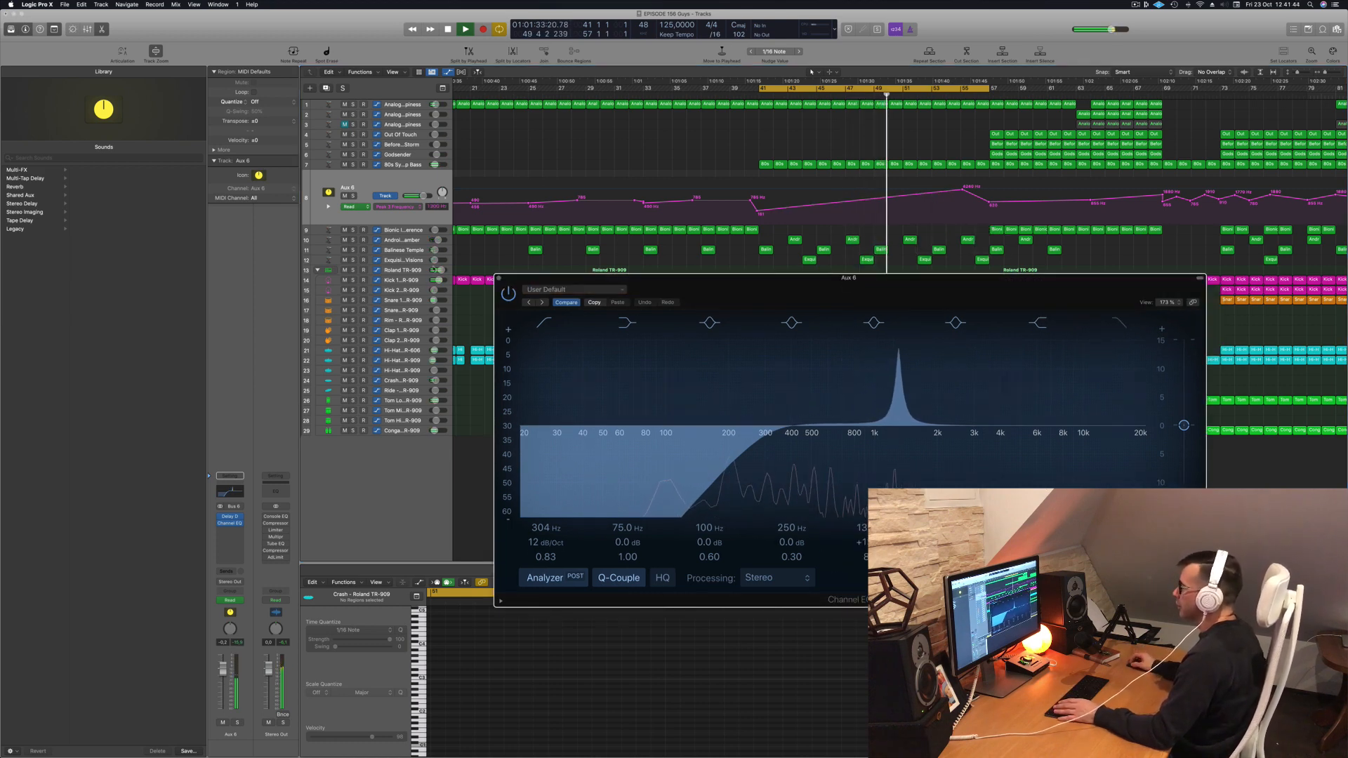
{"action": "left_click", "coordinate": [499, 278]}
Step: Play the cycled section and restart it from bar 41 to examine the frequency sweep with the thinned drums
{"action": "scroll", "coordinate": [779, 307], "scroll_direction": "left", "scroll_amount": 3}
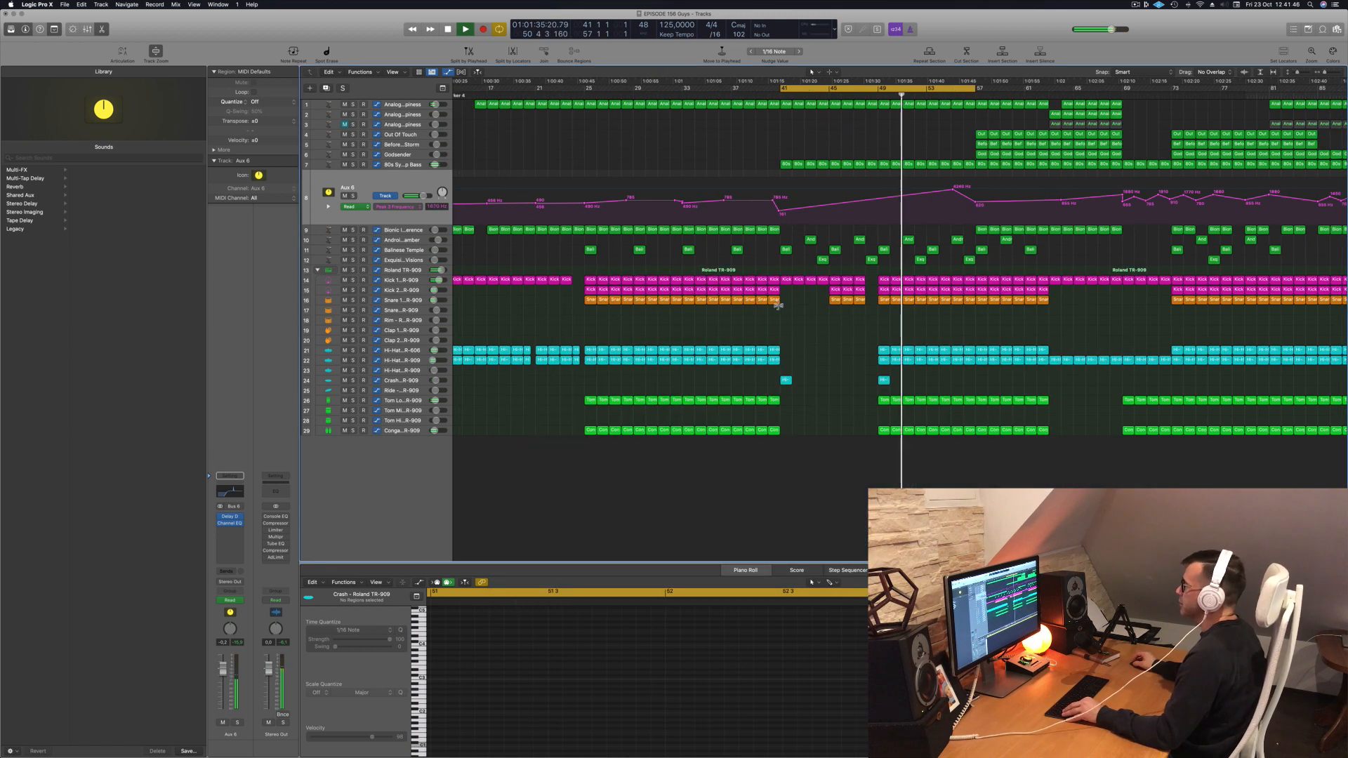
{"action": "scroll", "coordinate": [783, 311], "scroll_direction": "left", "scroll_amount": 2}
{"action": "scroll", "coordinate": [783, 309], "scroll_direction": "left", "scroll_amount": 3}
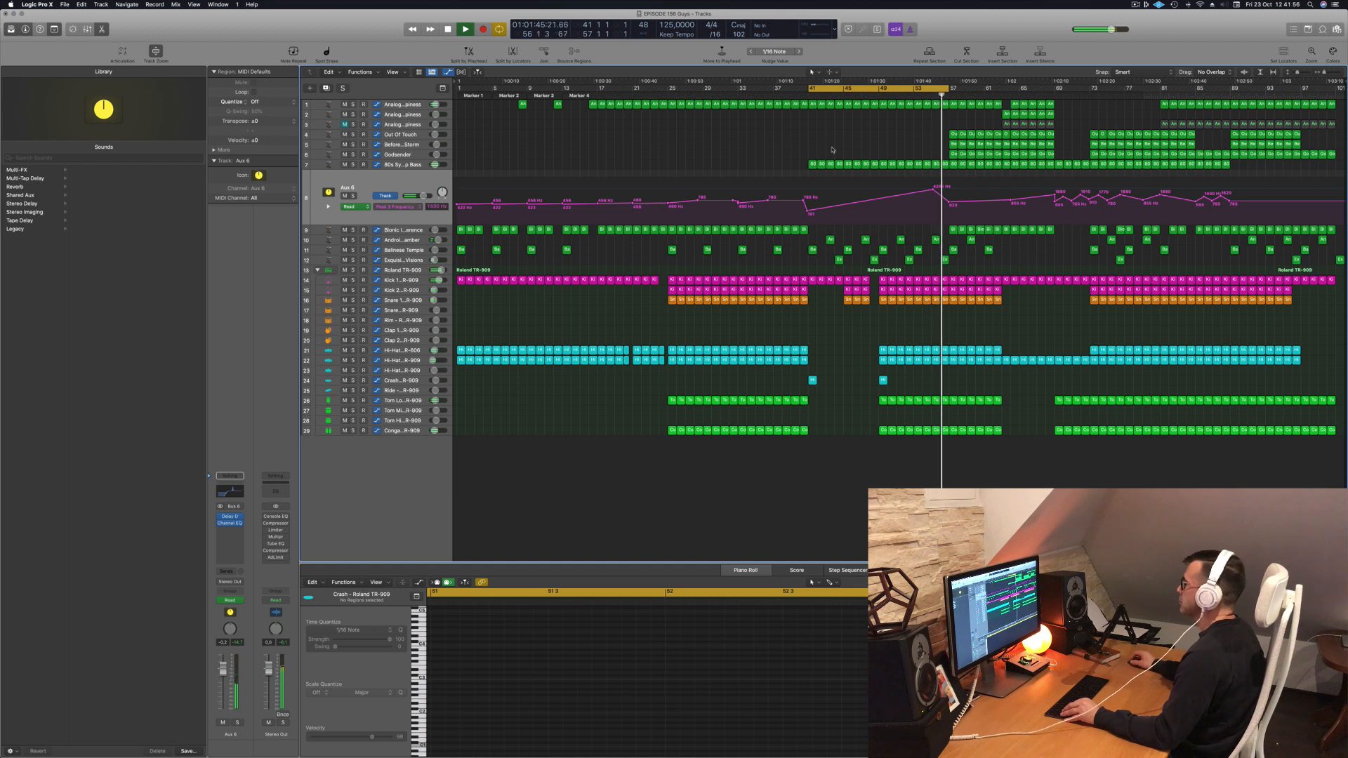
{"action": "key", "text": "space"}
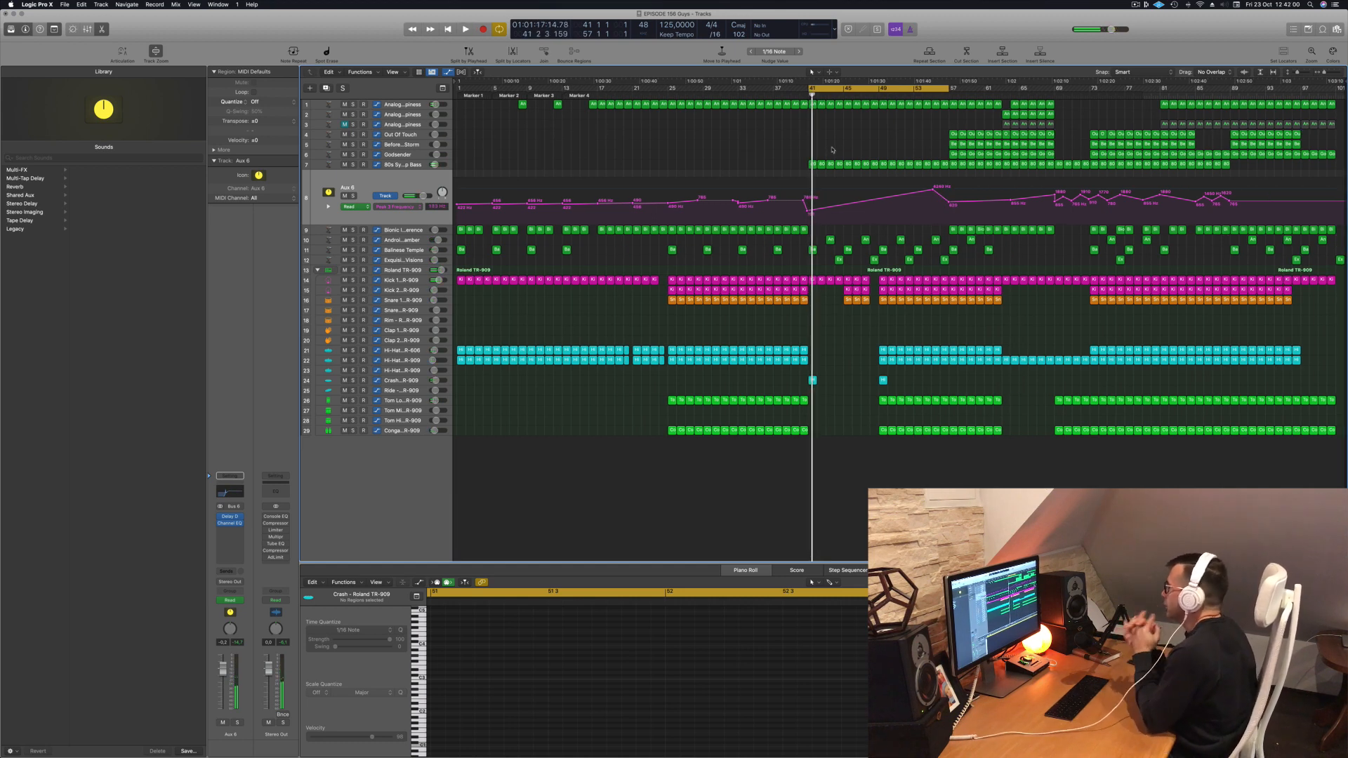
{"action": "key", "text": "space"}
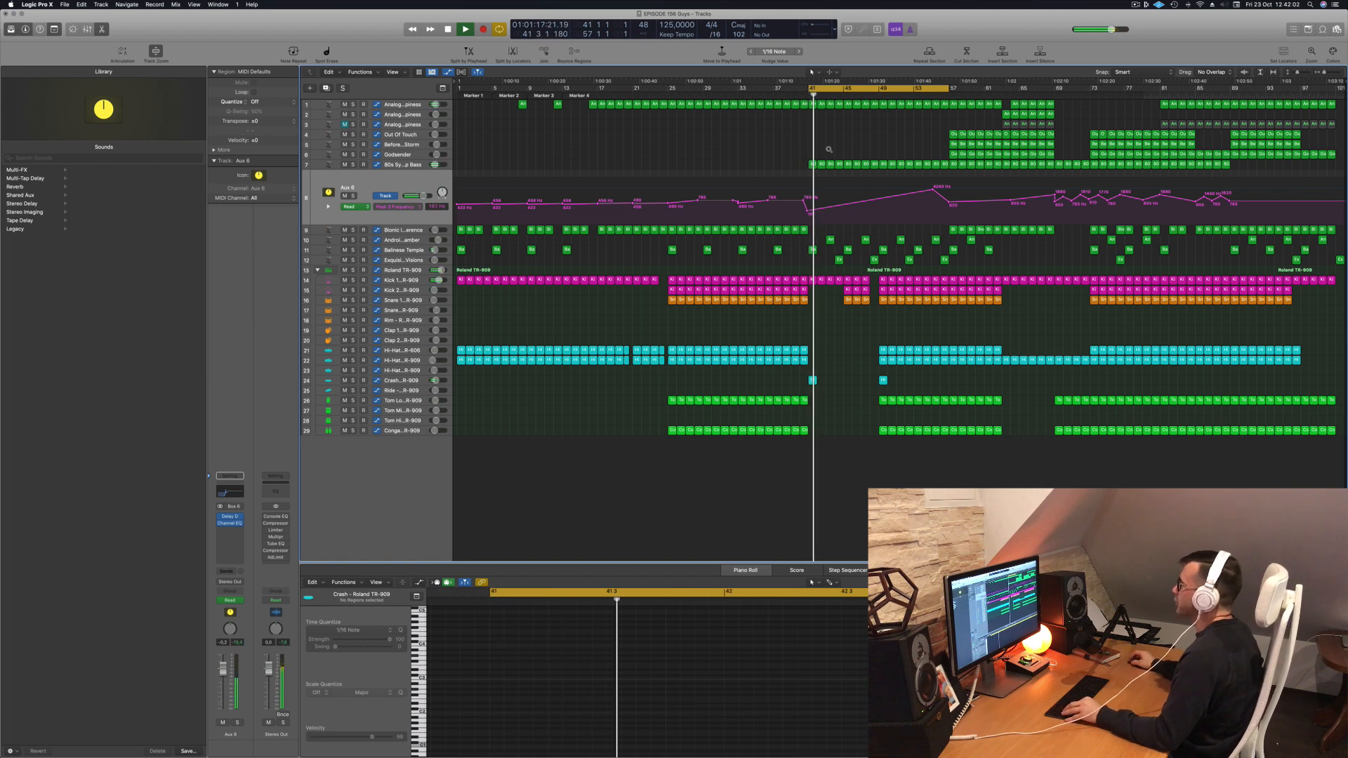
Step: Set the cycle range to bars 49 to 57 and repeat that section across all tracks, inserting the copy at bar 57
{"action": "scroll", "coordinate": [902, 145], "scroll_direction": "right", "scroll_amount": 1}
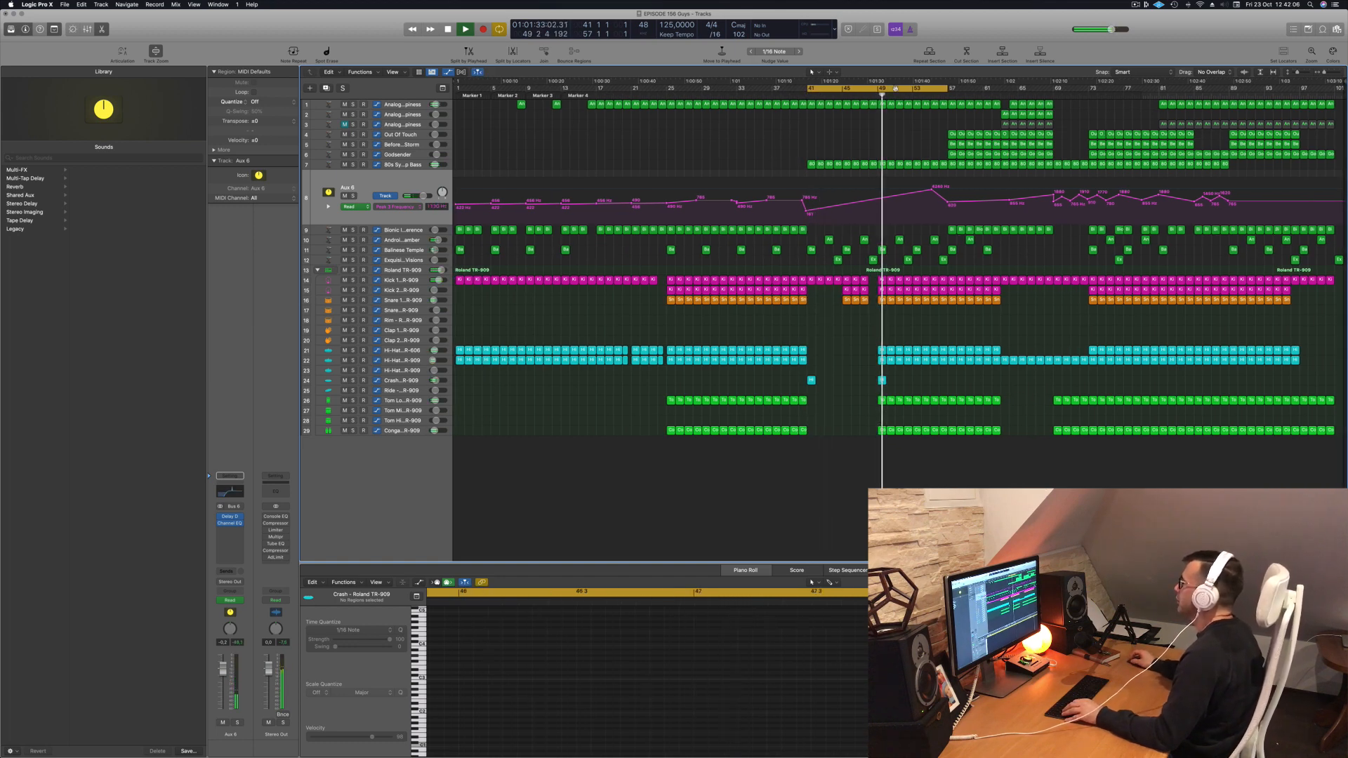
{"action": "left_click_drag", "start_coordinate": [881, 89], "coordinate": [946, 94]}
{"action": "key", "text": "super+r"}
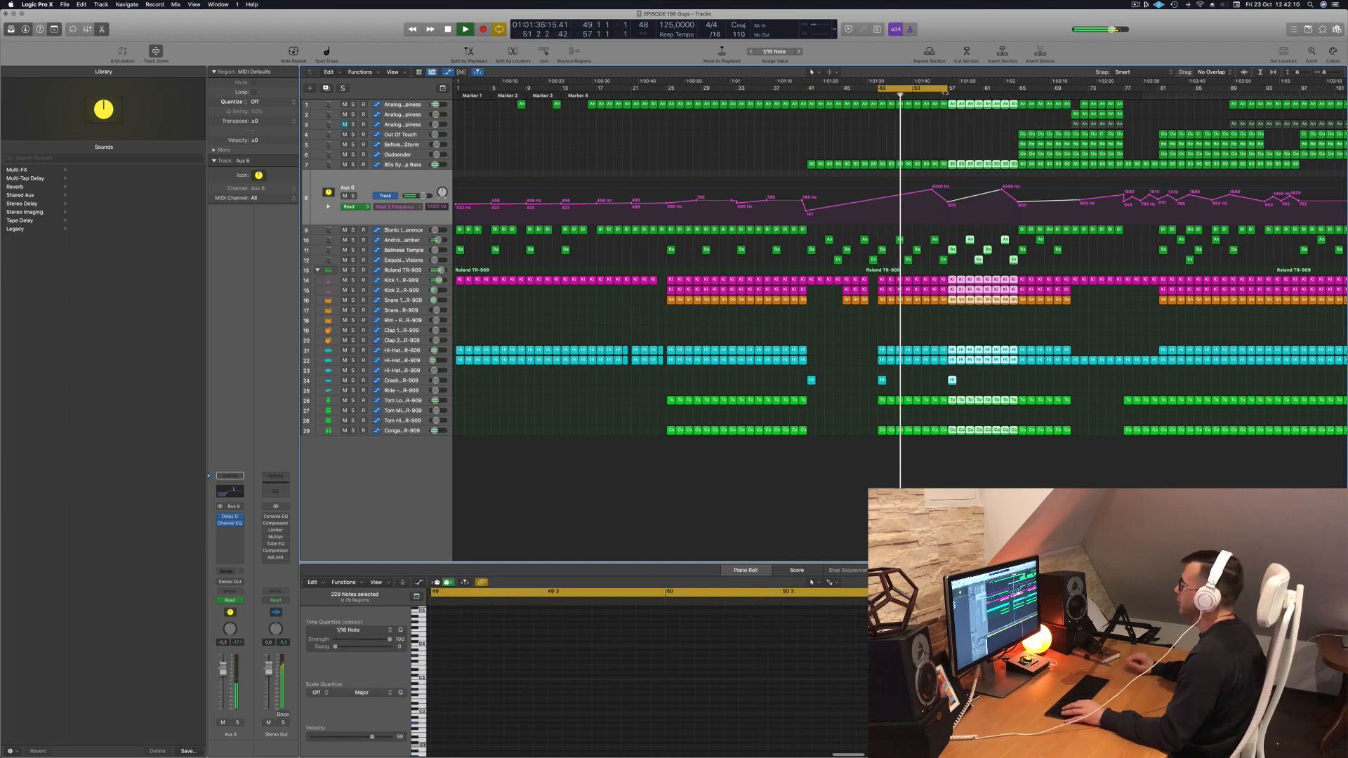
{"action": "left_click", "coordinate": [940, 117]}
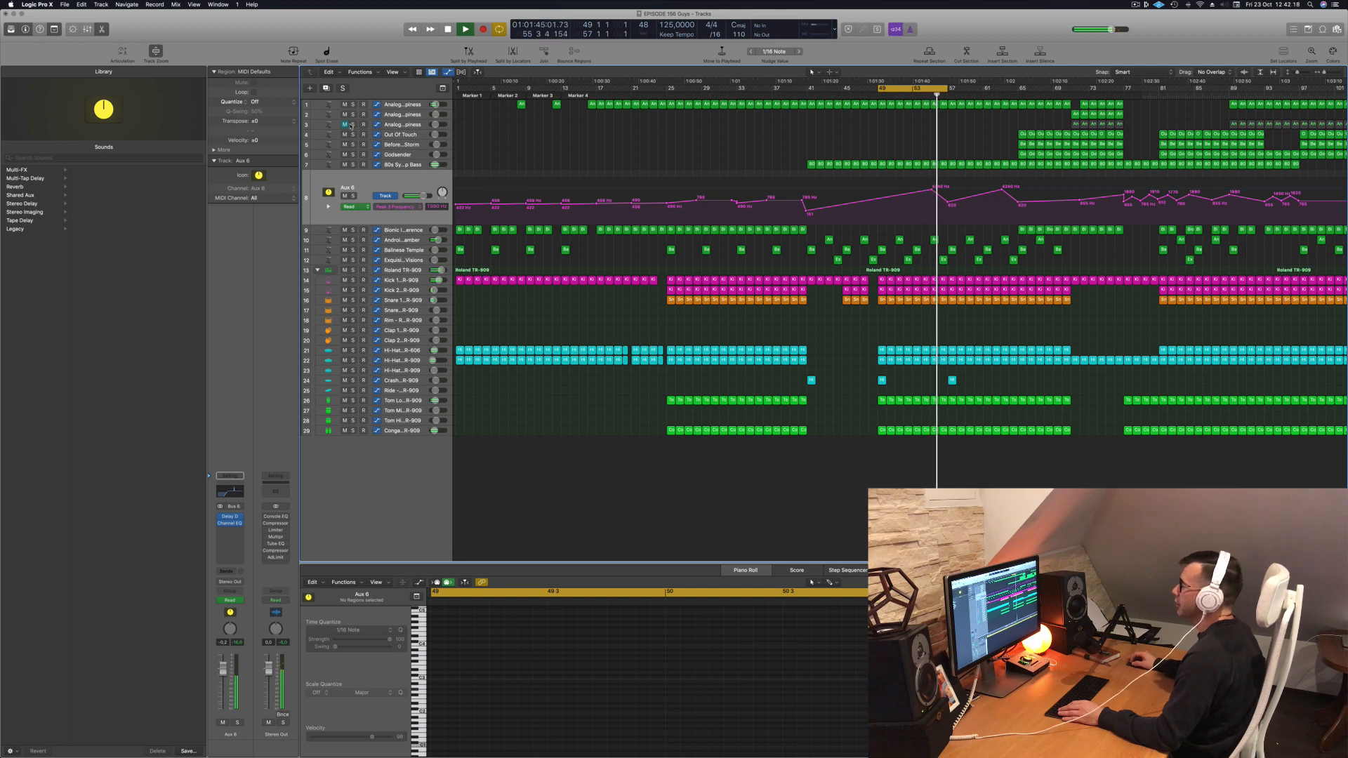
Step: Solo the muted Analogue Happiness track on row 3 from bar 71 to hear it alone, and return it to muted
{"action": "left_click", "coordinate": [403, 127]}
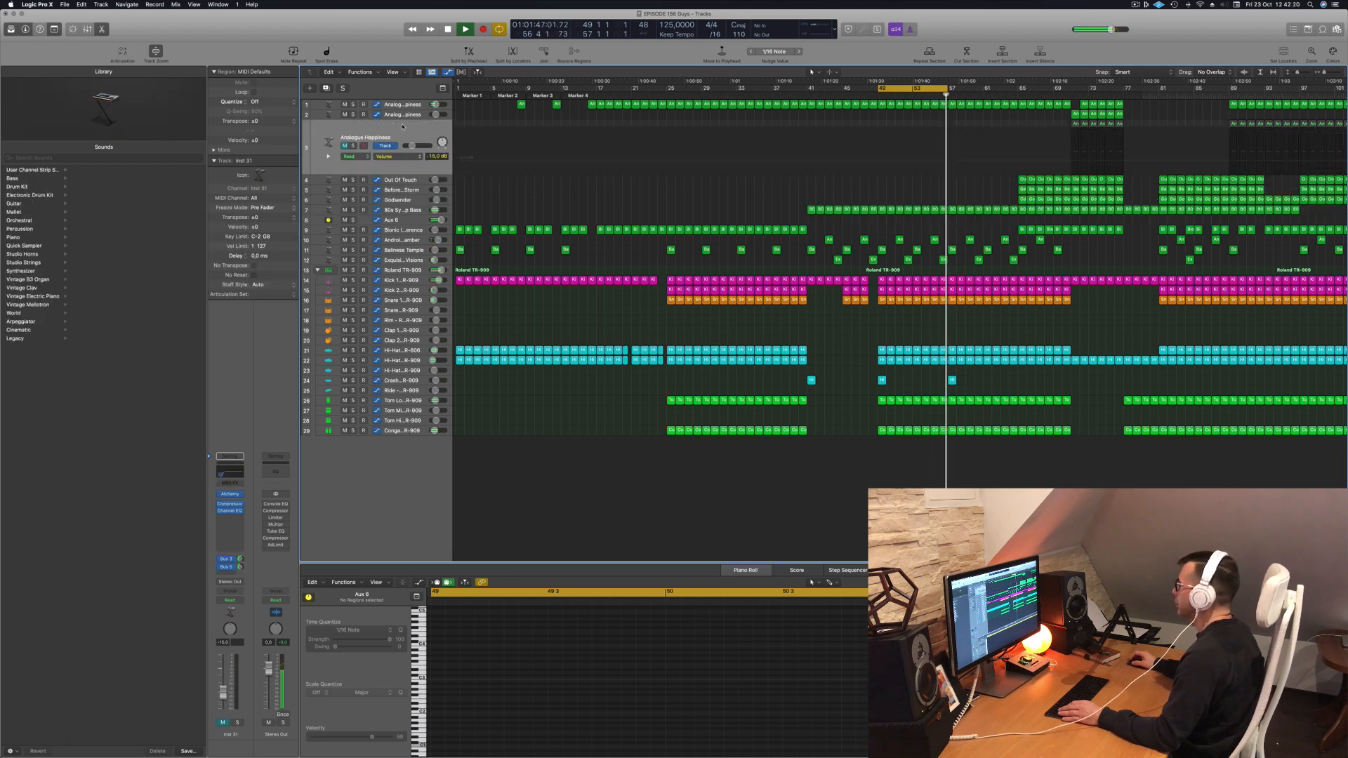
{"action": "left_click", "coordinate": [1067, 95]}
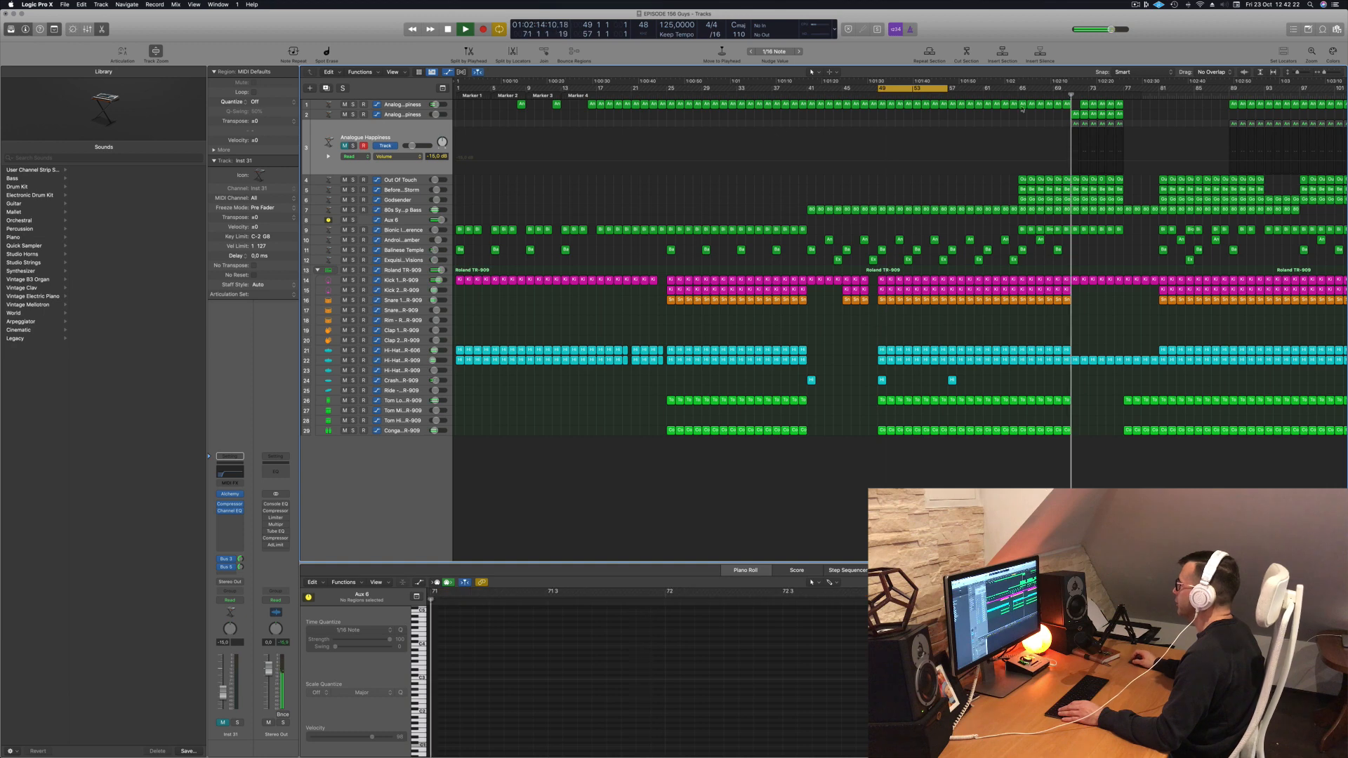
{"action": "left_click", "coordinate": [353, 145]}
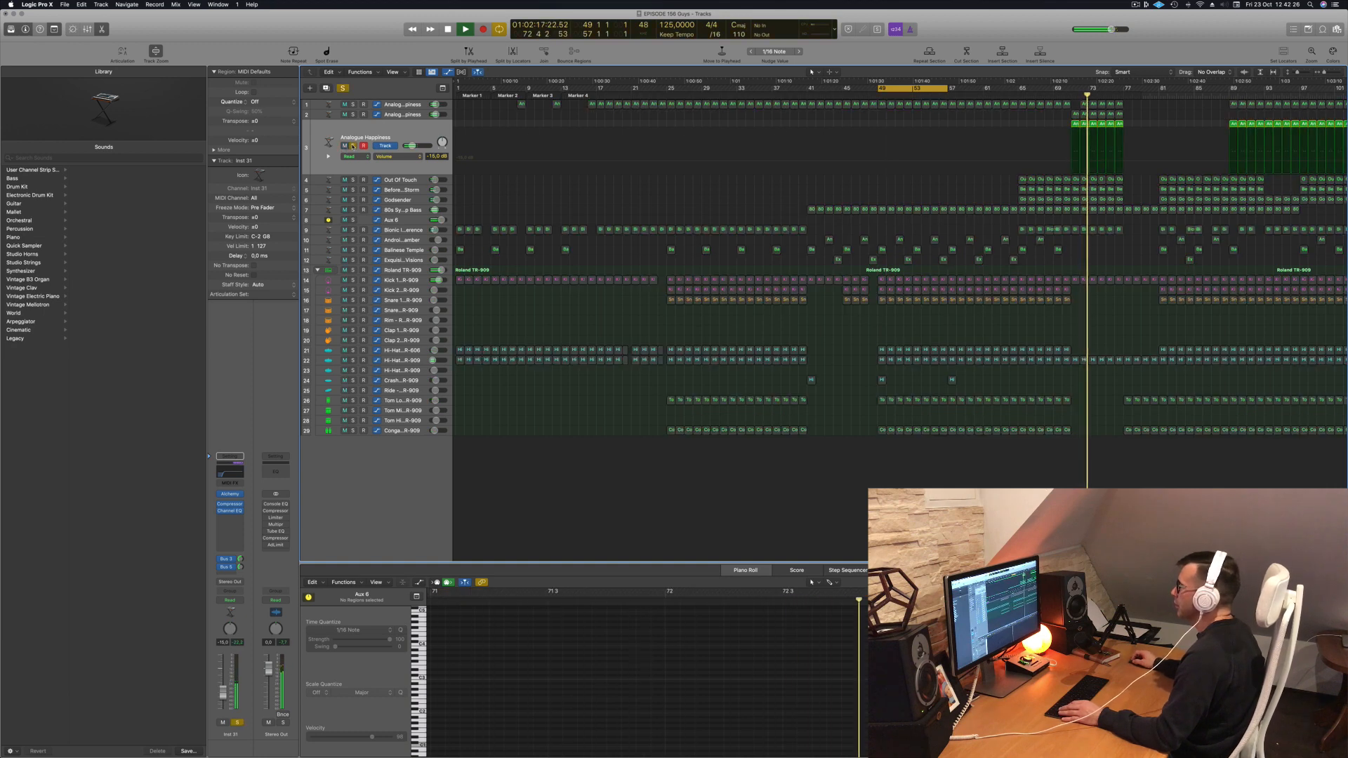
{"action": "left_click", "coordinate": [353, 145]}
{"action": "left_click", "coordinate": [345, 145]}
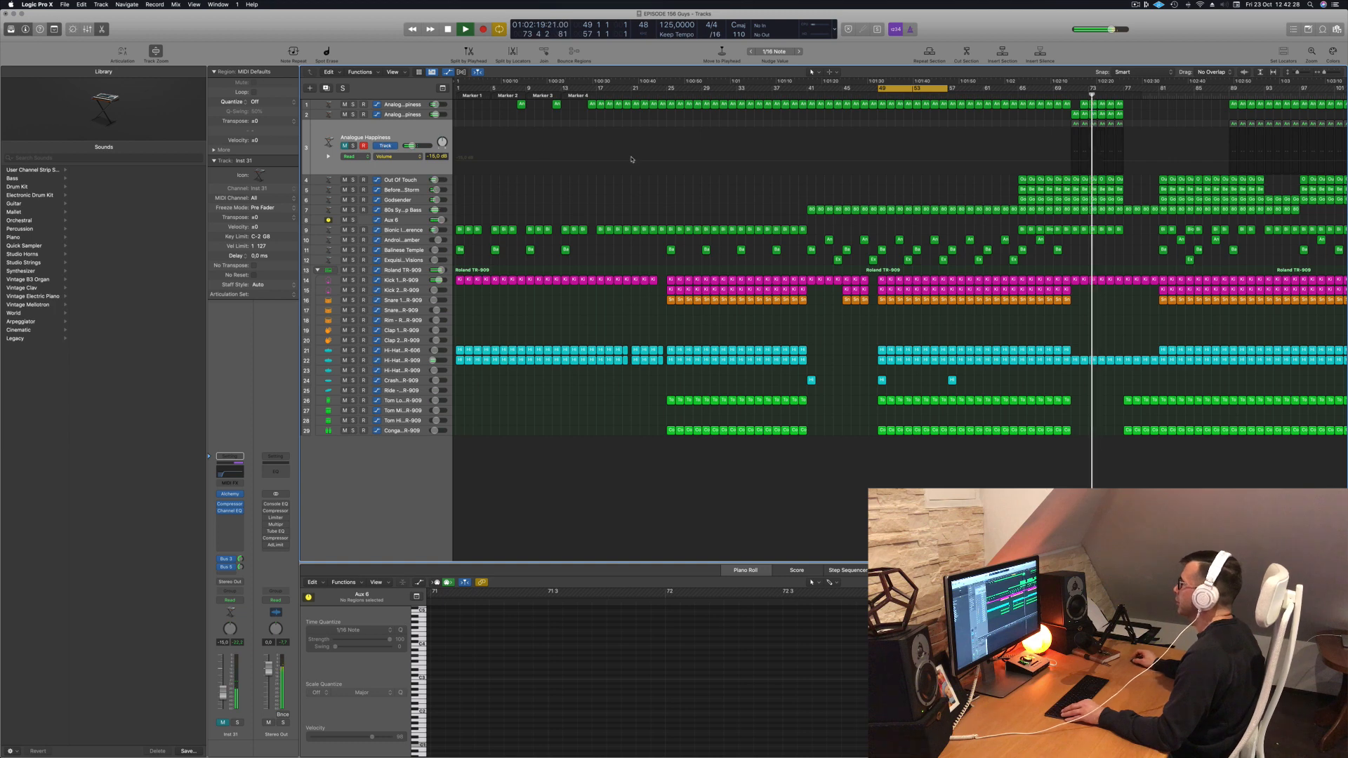
Step: Restart playback from bar 49 and extend the cycle range to bar 65
{"action": "key", "text": "super+Left"}
{"action": "key", "text": "super+Left"}
{"action": "key", "text": "space"}
{"action": "key", "text": "space"}
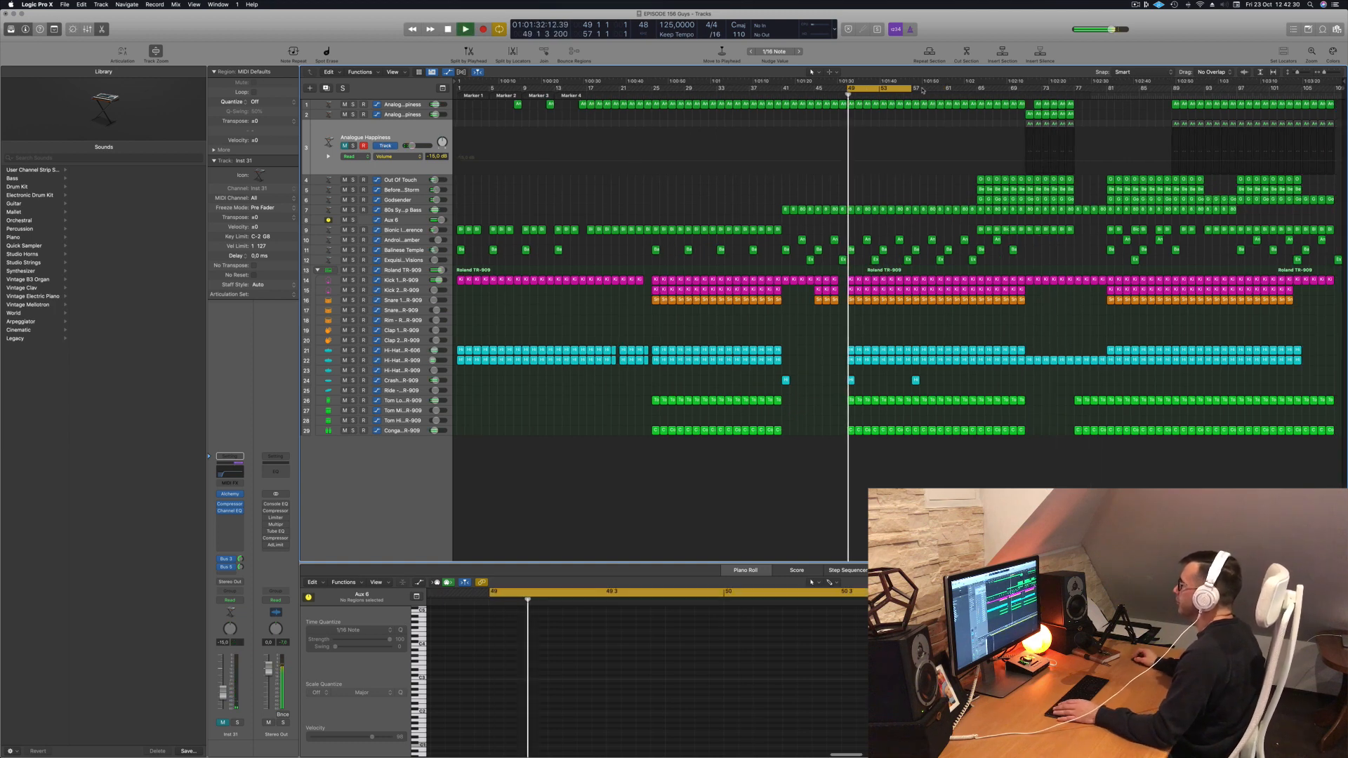
{"action": "left_click_drag", "start_coordinate": [928, 91], "coordinate": [980, 90]}
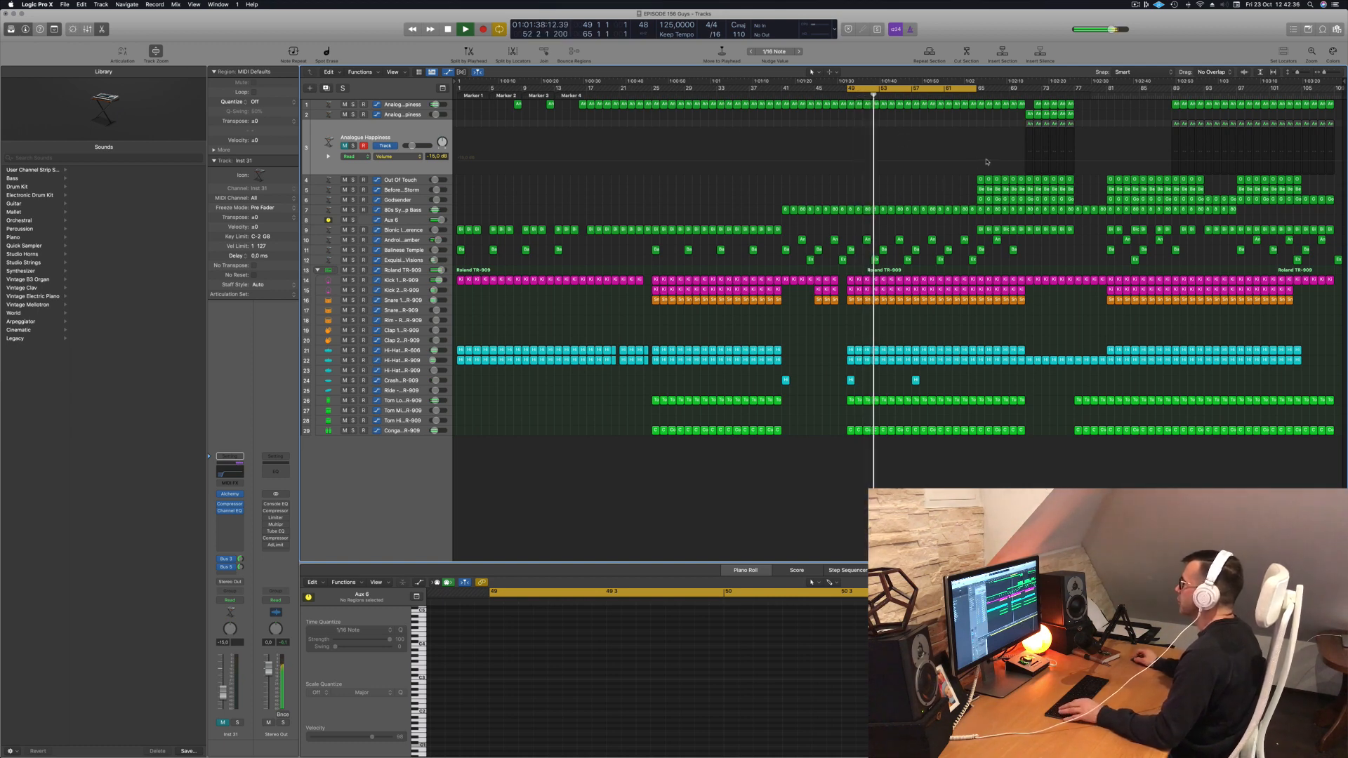
Step: Copy four Godsender regions to bar 57 and delete the crash, Android Chamber and Exquisite Visions regions within bars 57 to 60
{"action": "left_click", "coordinate": [413, 200]}
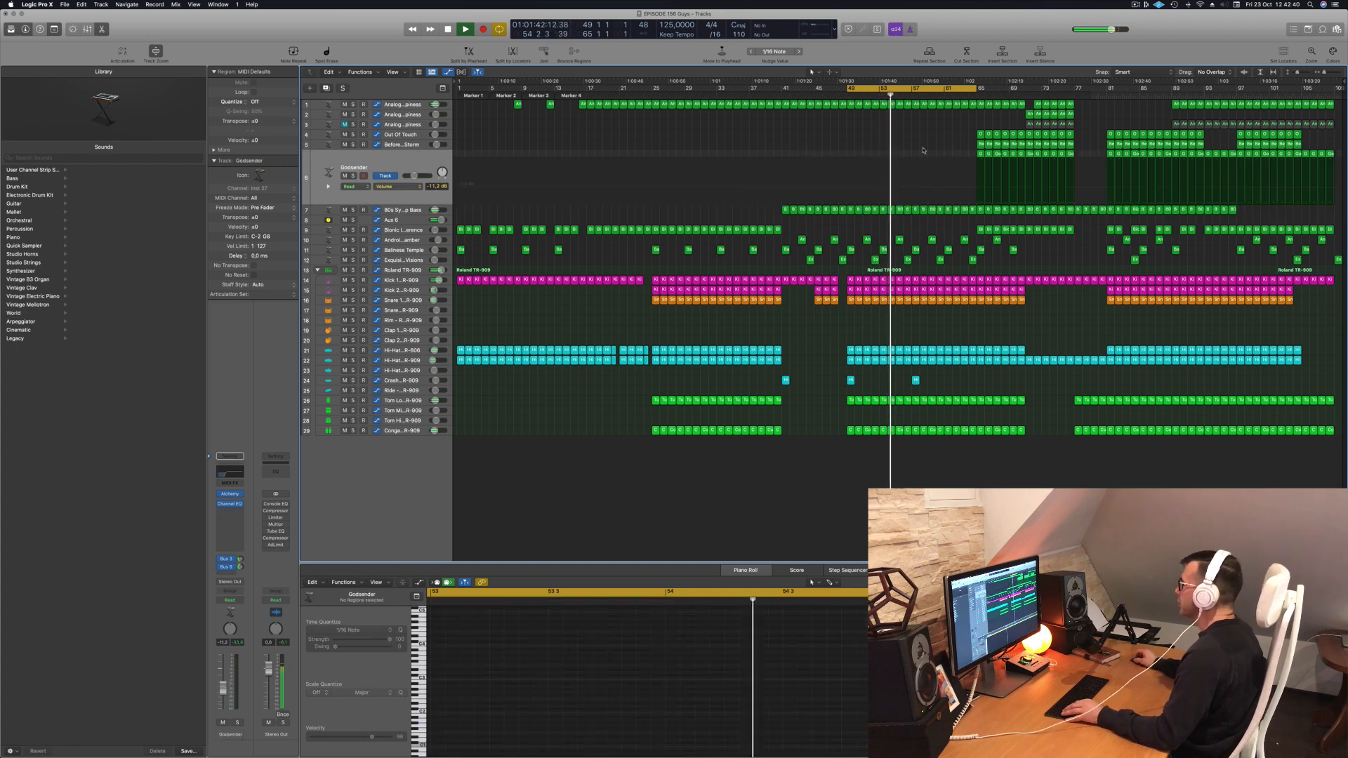
{"action": "left_click_drag", "start_coordinate": [963, 154], "coordinate": [915, 155]}
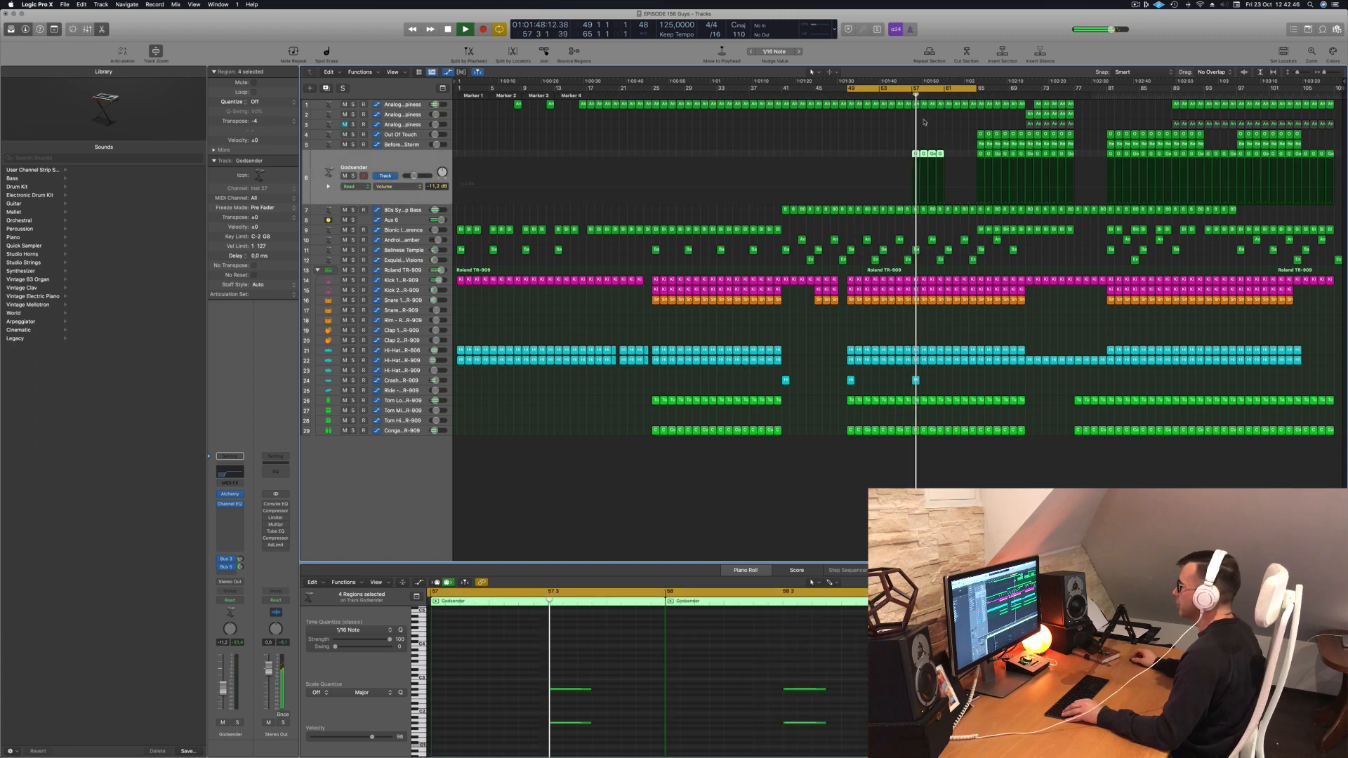
{"action": "left_click", "coordinate": [915, 380]}
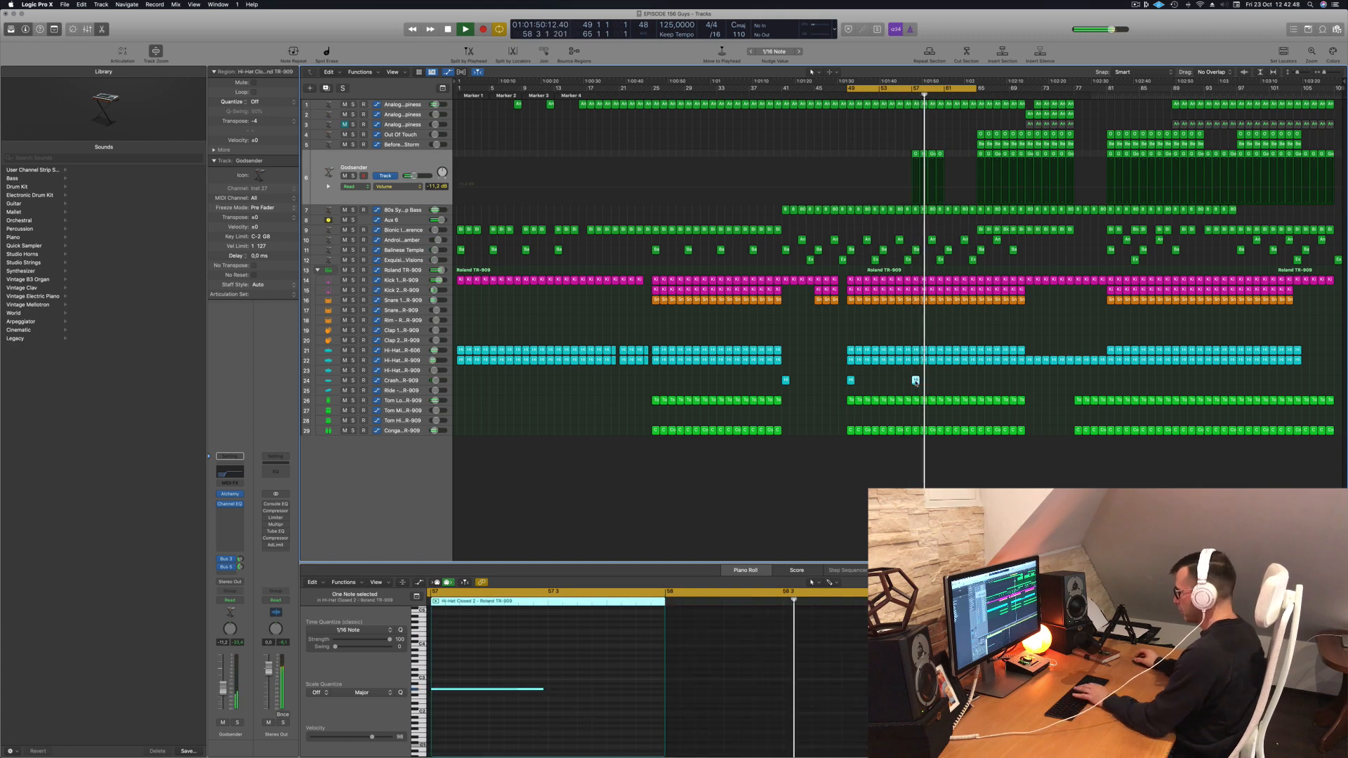
{"action": "key", "text": "Delete"}
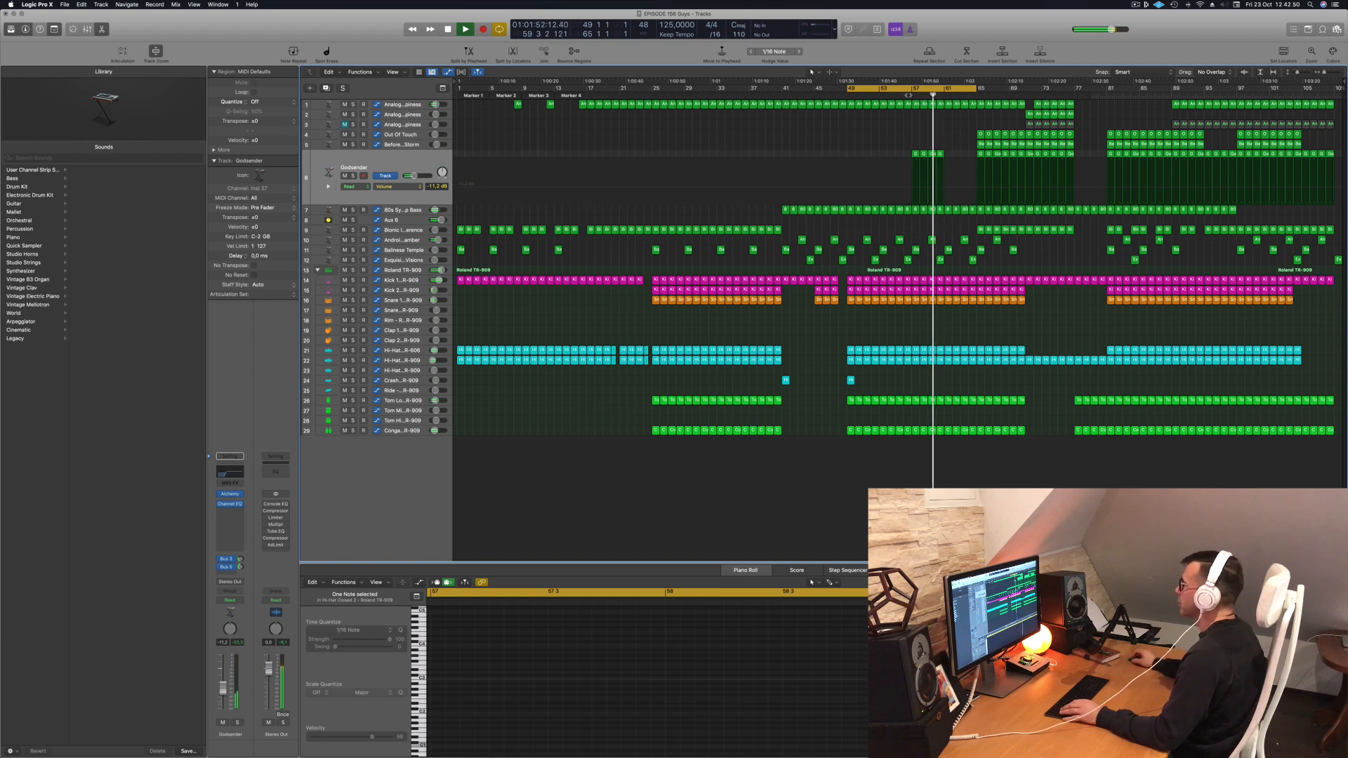
{"action": "left_click", "coordinate": [933, 240]}
{"action": "left_click", "coordinate": [940, 259]}
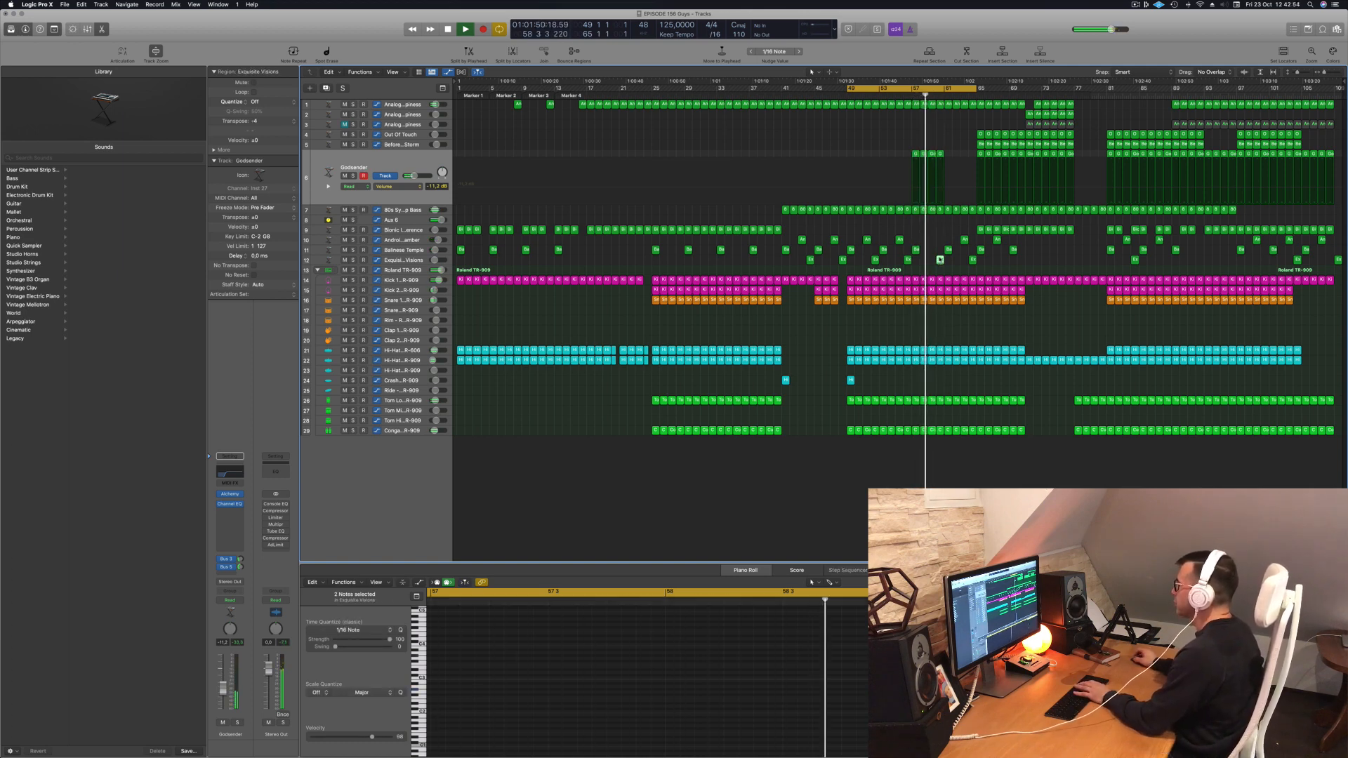
Step: Copy four Before The Storm regions to bar 61 and remove the Exquisite Visions region at bar 64
{"action": "mouse_move", "coordinate": [974, 146]}
{"action": "left_mouse_down"}
{"action": "mouse_move", "coordinate": [1009, 148]}
{"action": "mouse_move", "coordinate": [949, 146]}
{"action": "left_mouse_up"}
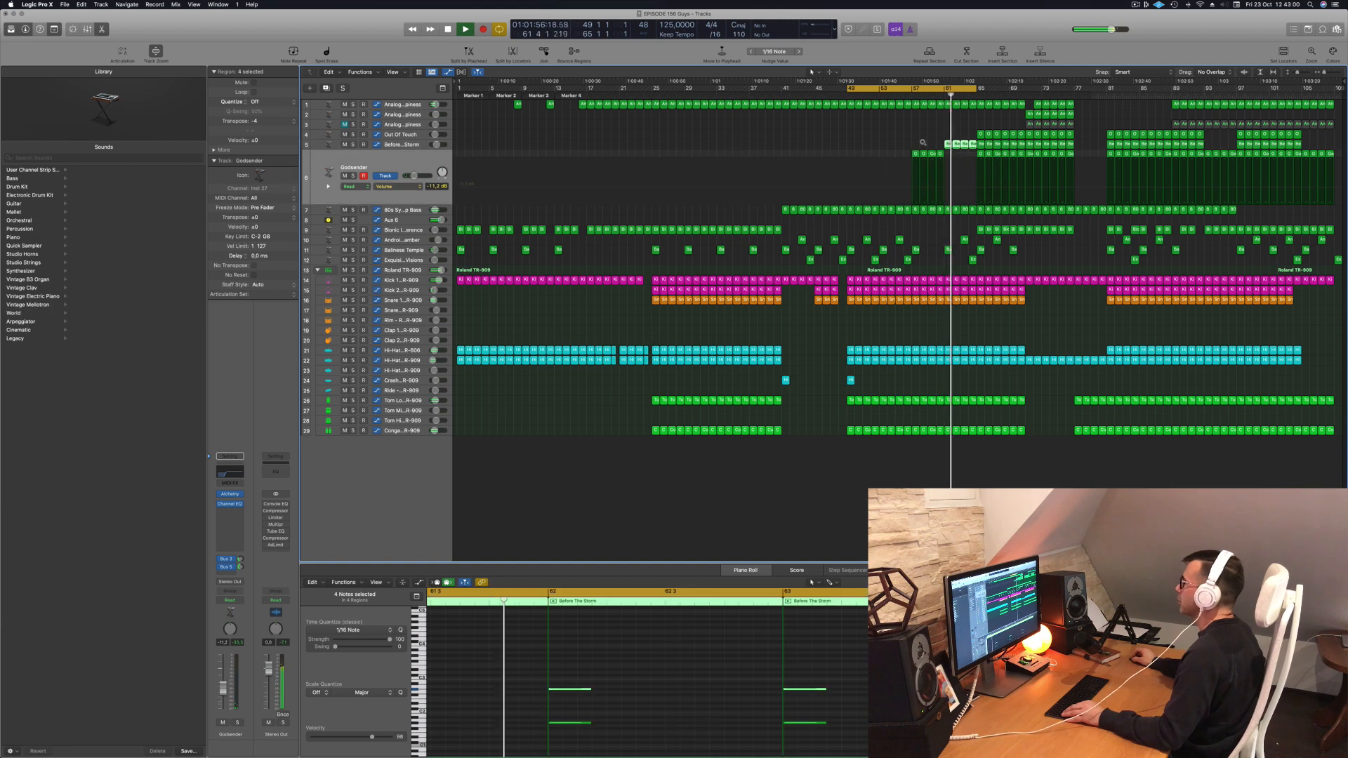
{"action": "left_click", "coordinate": [964, 240]}
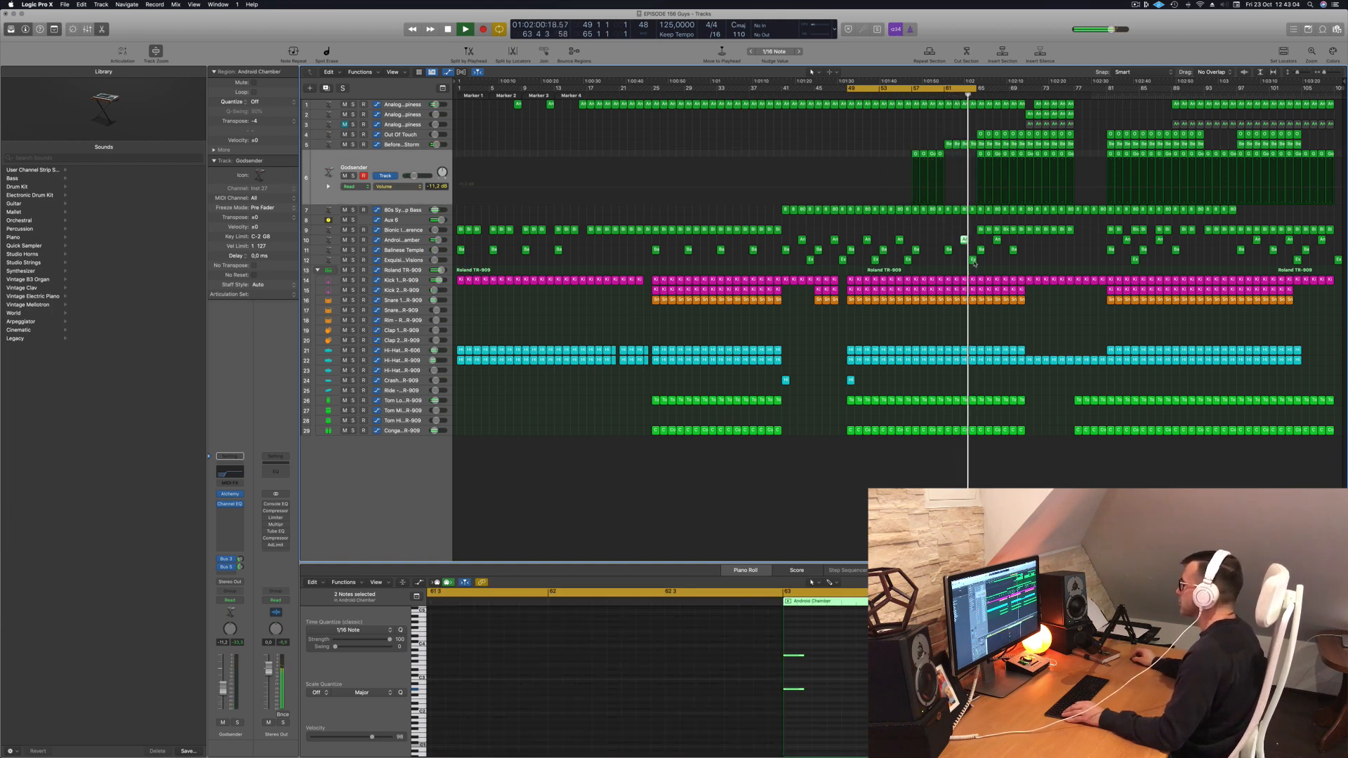
{"action": "left_click", "coordinate": [960, 247]}
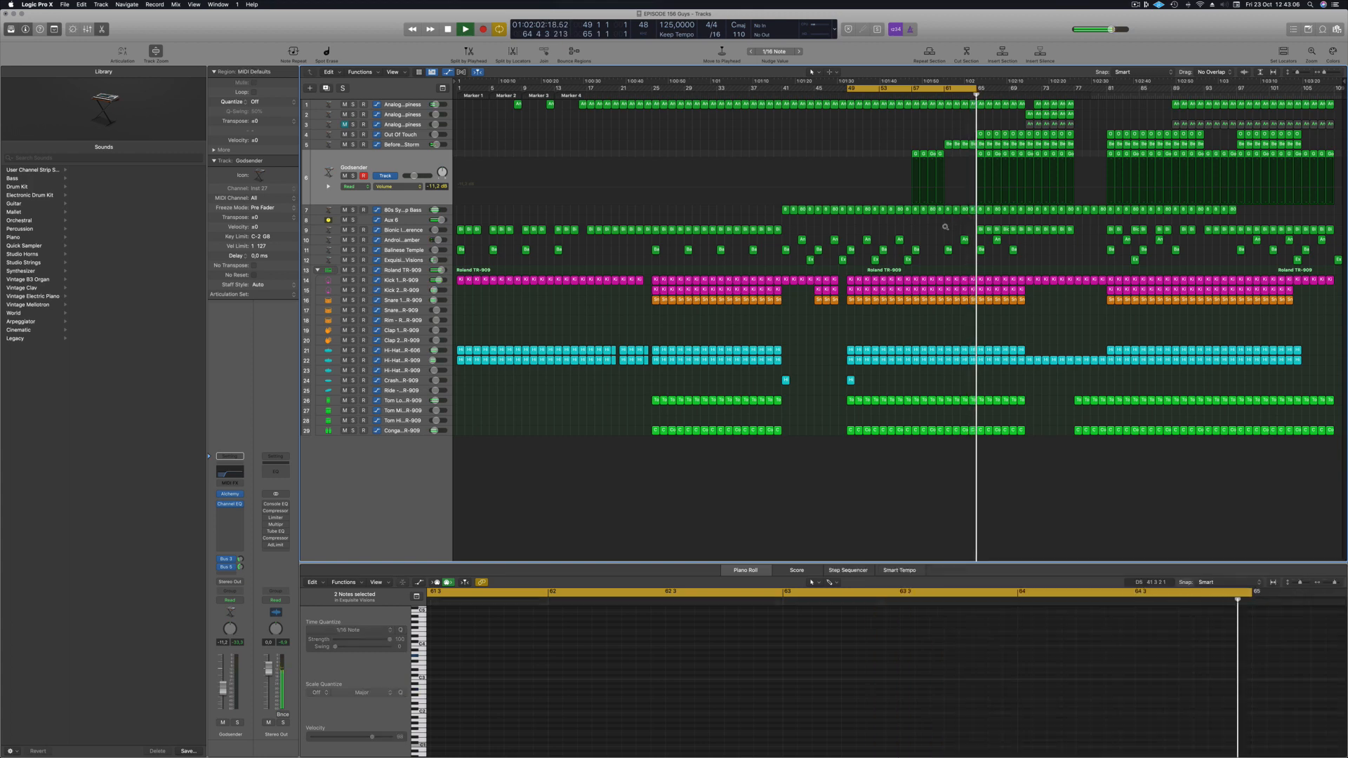
Step: Fill bars 61 to 65 of the Godsender track with a copy of four regions, matching the Before The Storm part
{"action": "left_click", "coordinate": [414, 382]}
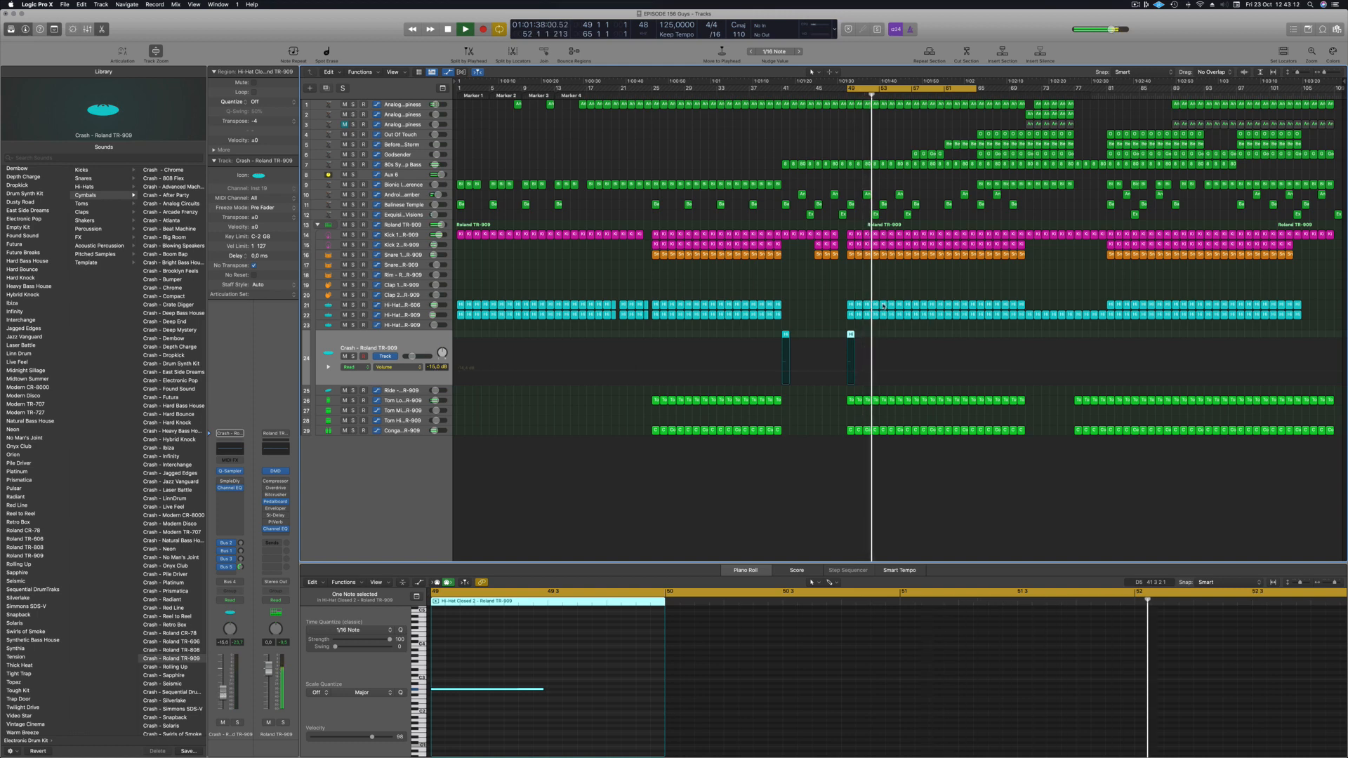
{"action": "left_click", "coordinate": [835, 284]}
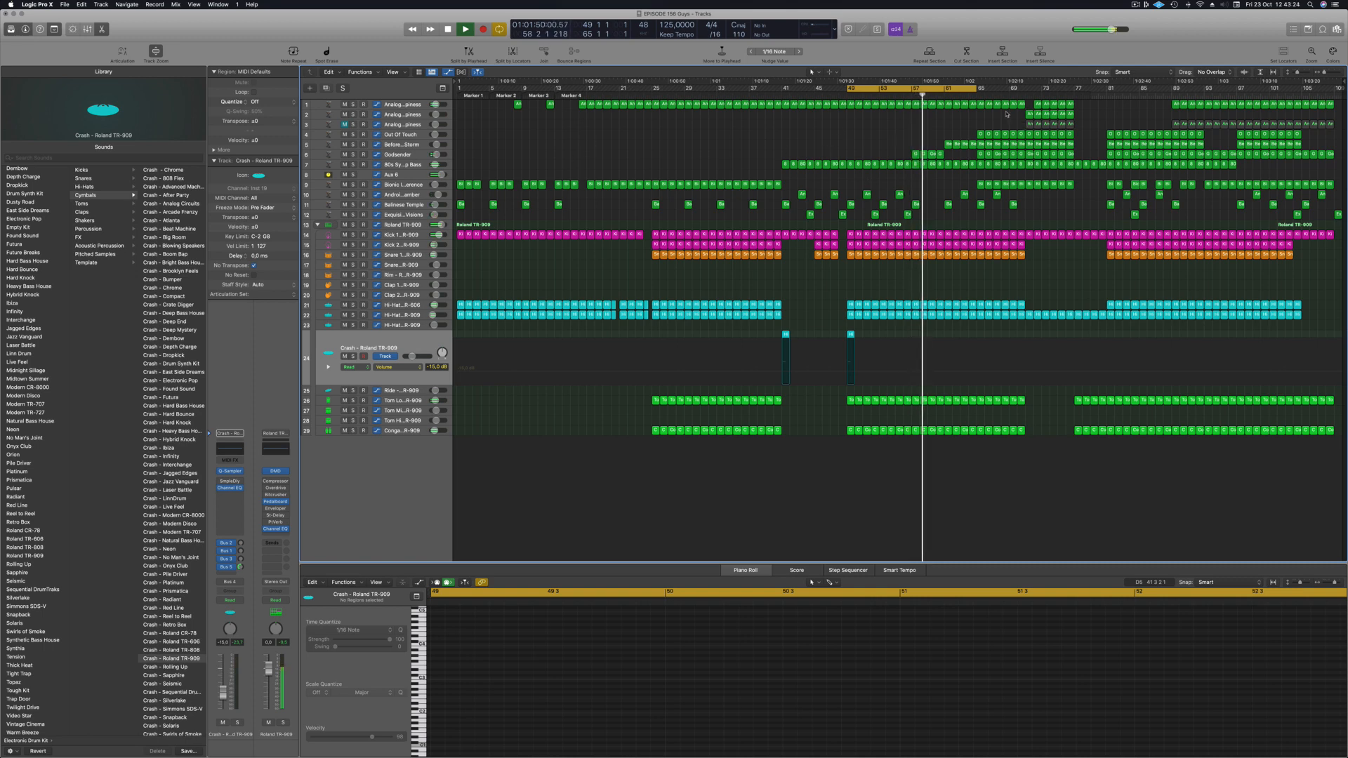
{"action": "left_click", "coordinate": [947, 144]}
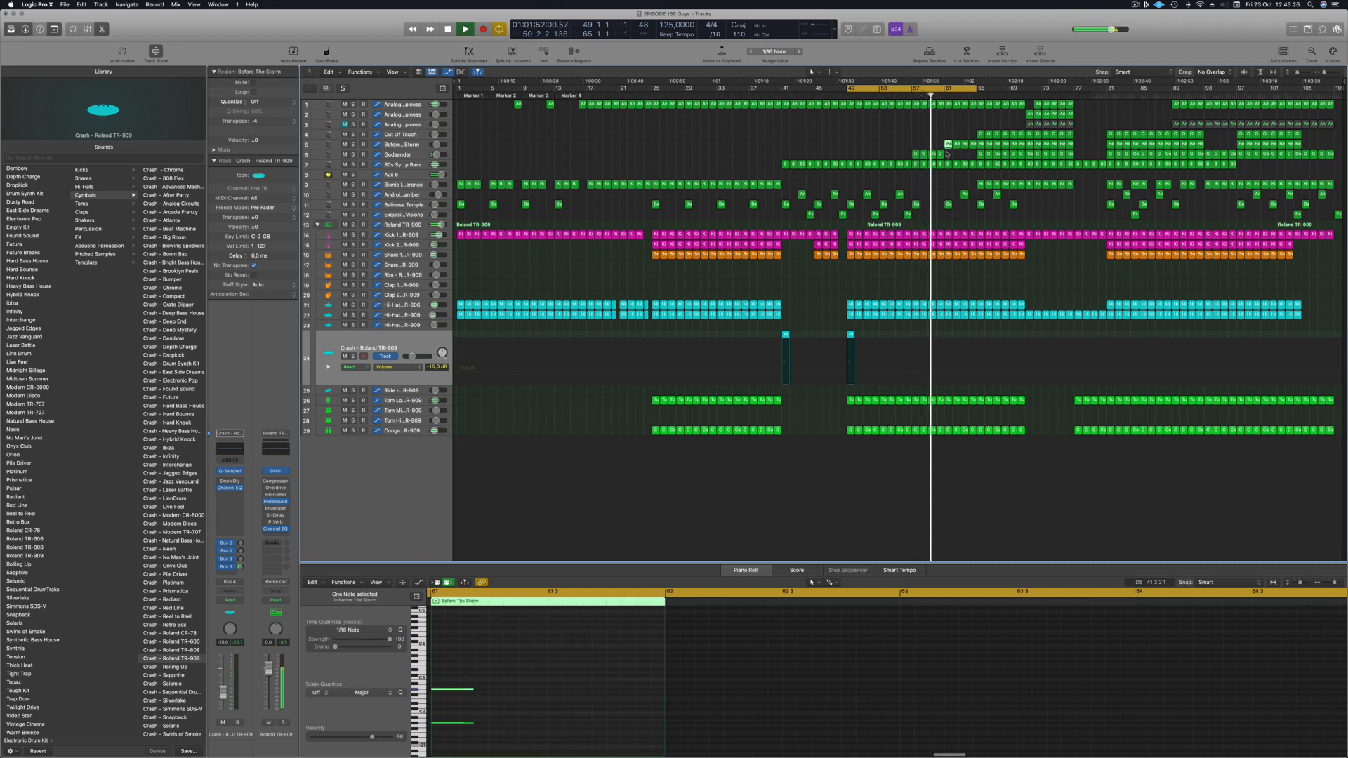
{"action": "mouse_move", "coordinate": [946, 154]}
{"action": "left_mouse_down"}
{"action": "mouse_move", "coordinate": [915, 155]}
{"action": "mouse_move", "coordinate": [948, 155]}
{"action": "left_mouse_up"}
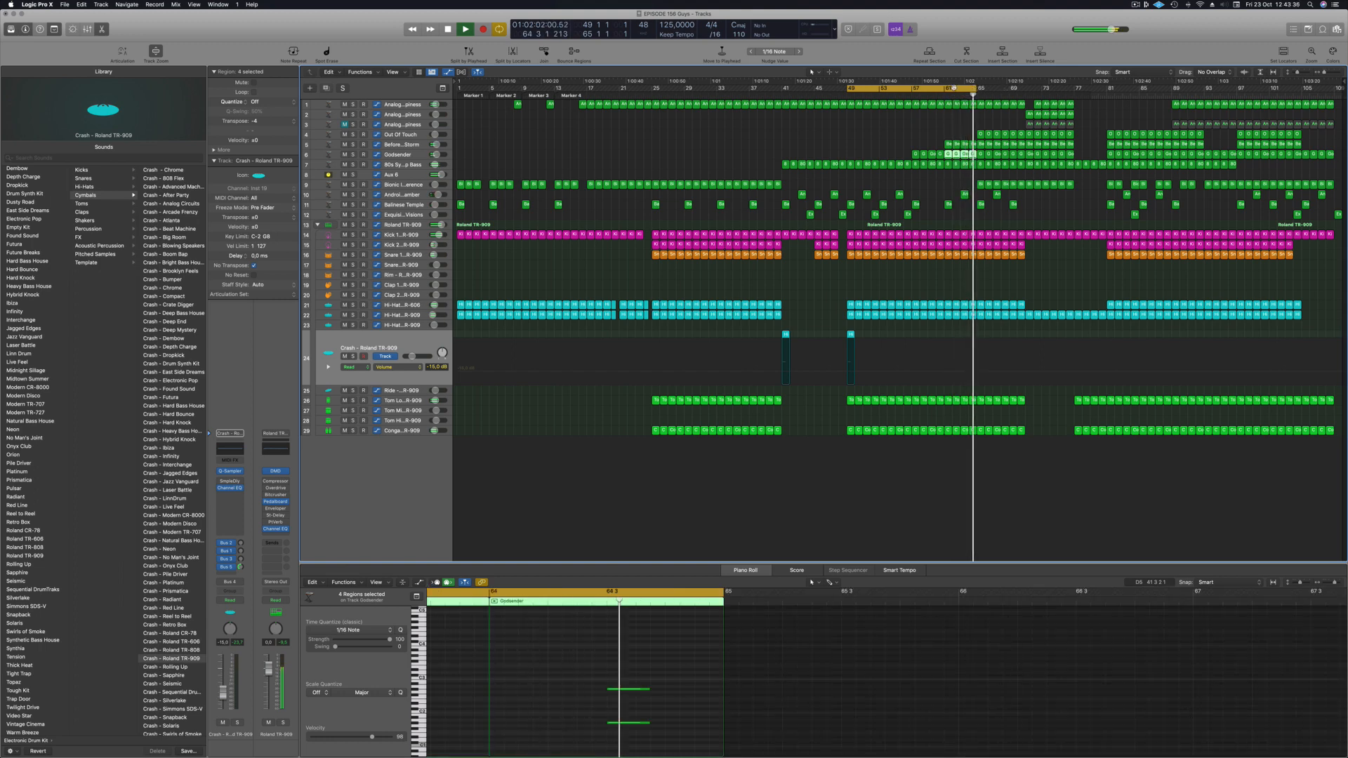
Step: Repeat bars 65 to 73 across all tracks, inserting the copy at bar 73, and extend the cycle range to bar 81
{"action": "left_click_drag", "start_coordinate": [960, 89], "coordinate": [1041, 90]}
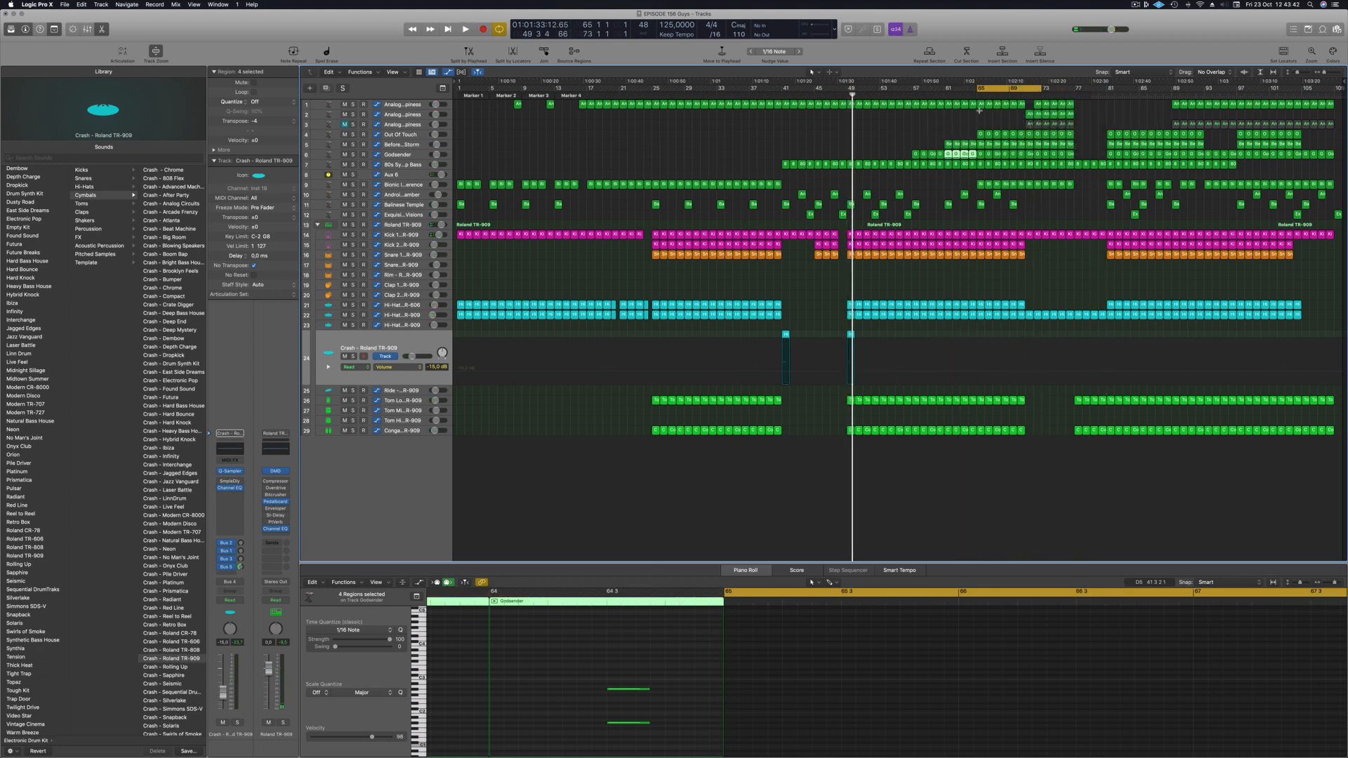
{"action": "key", "text": "ctrl+super+r"}
{"action": "key", "text": "space"}
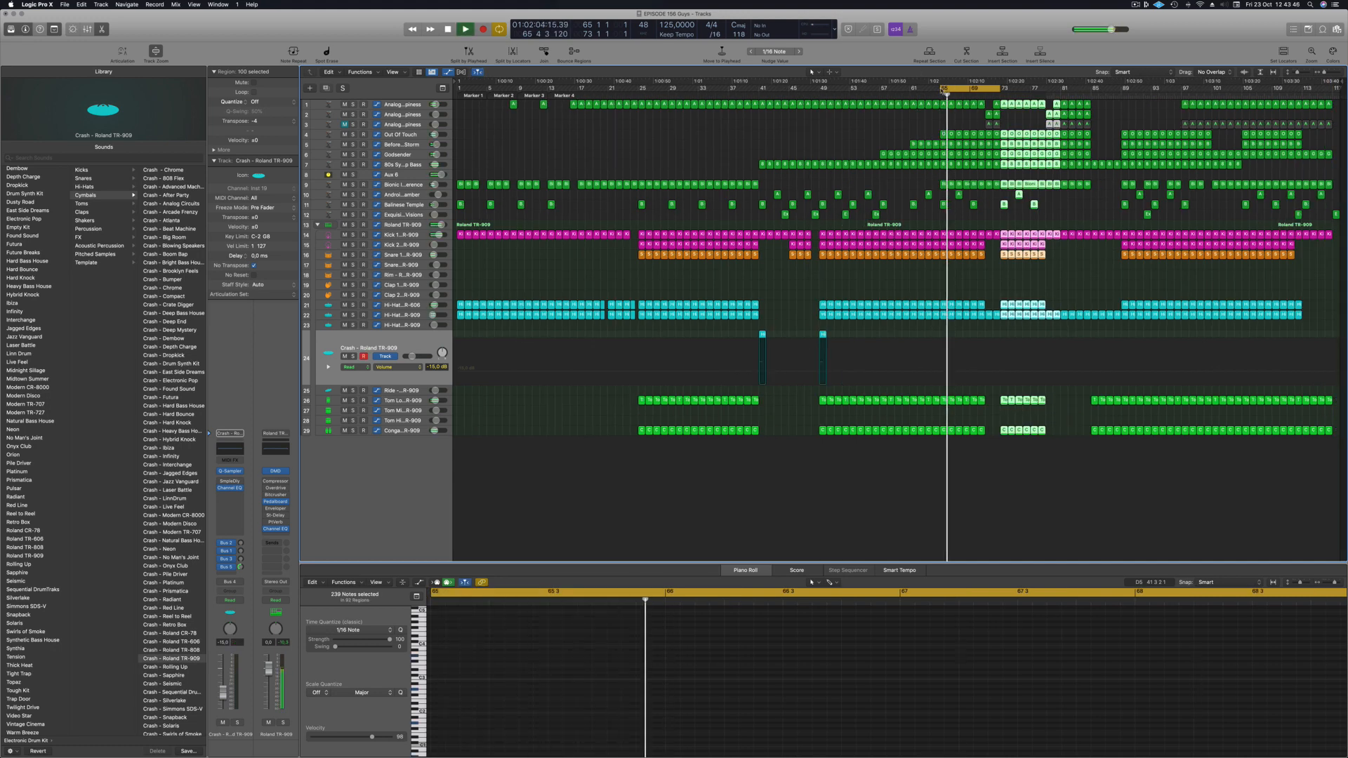
{"action": "left_click_drag", "start_coordinate": [939, 88], "coordinate": [1060, 90]}
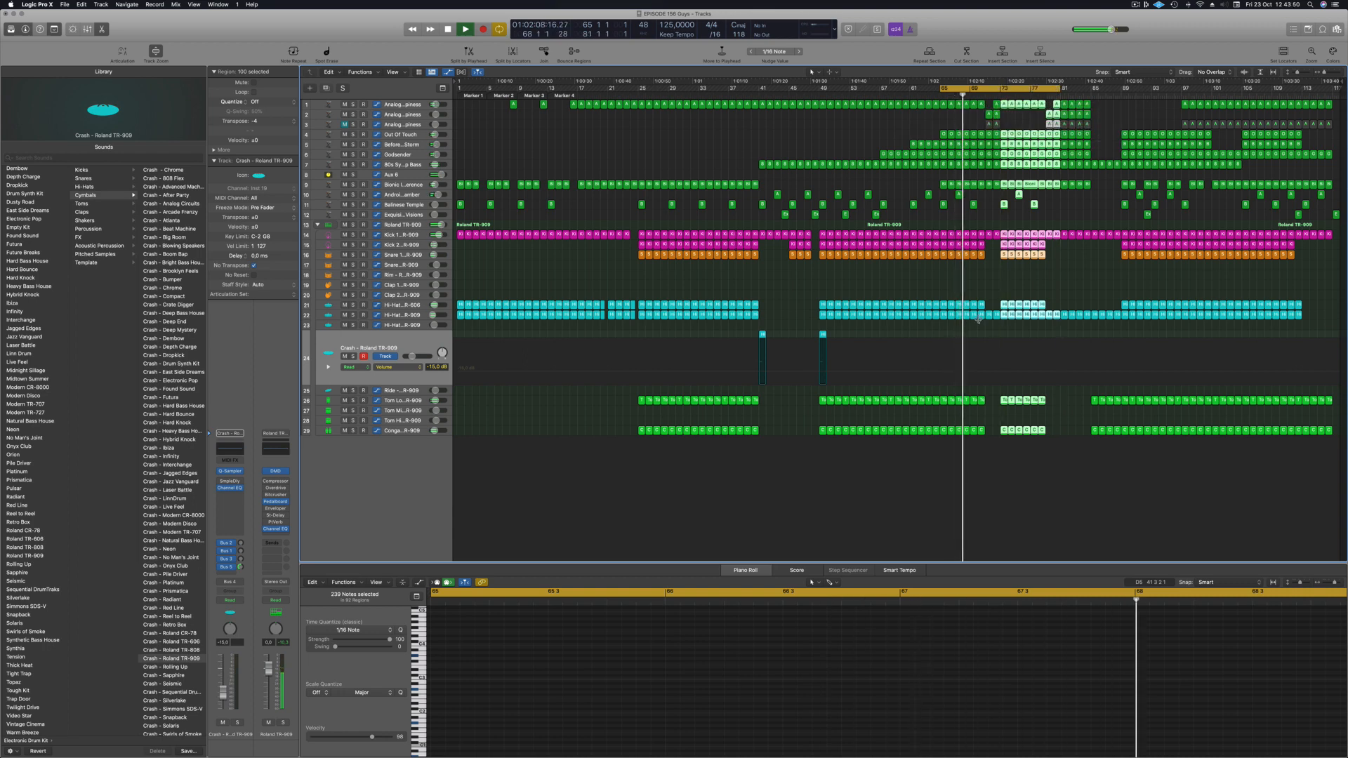
{"action": "left_click", "coordinate": [1017, 208]}
Step: Select the Bionic Interference regions in the cycle and replay bars 65 to 81 to examine the repeated section
{"action": "key", "text": "super+Right"}
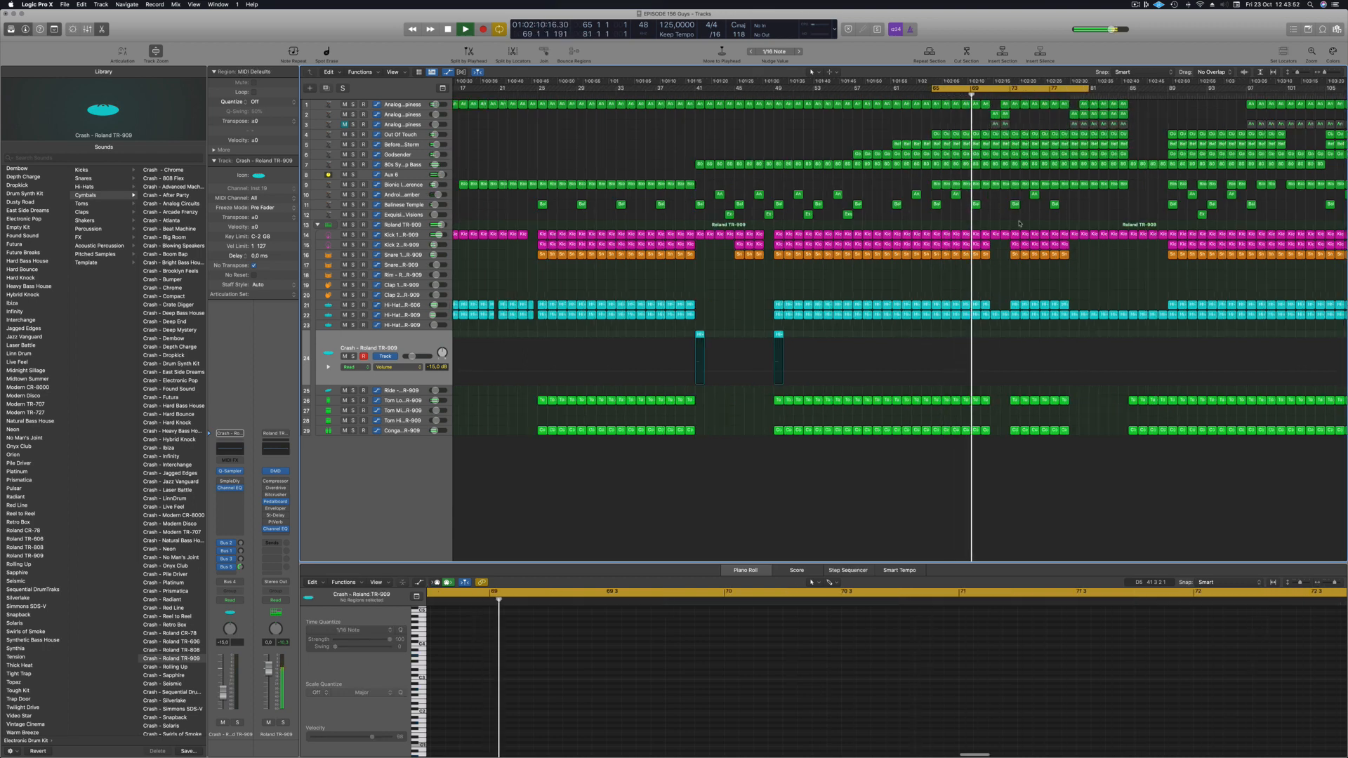
{"action": "key", "text": "super+Right"}
{"action": "key", "text": "super+Right"}
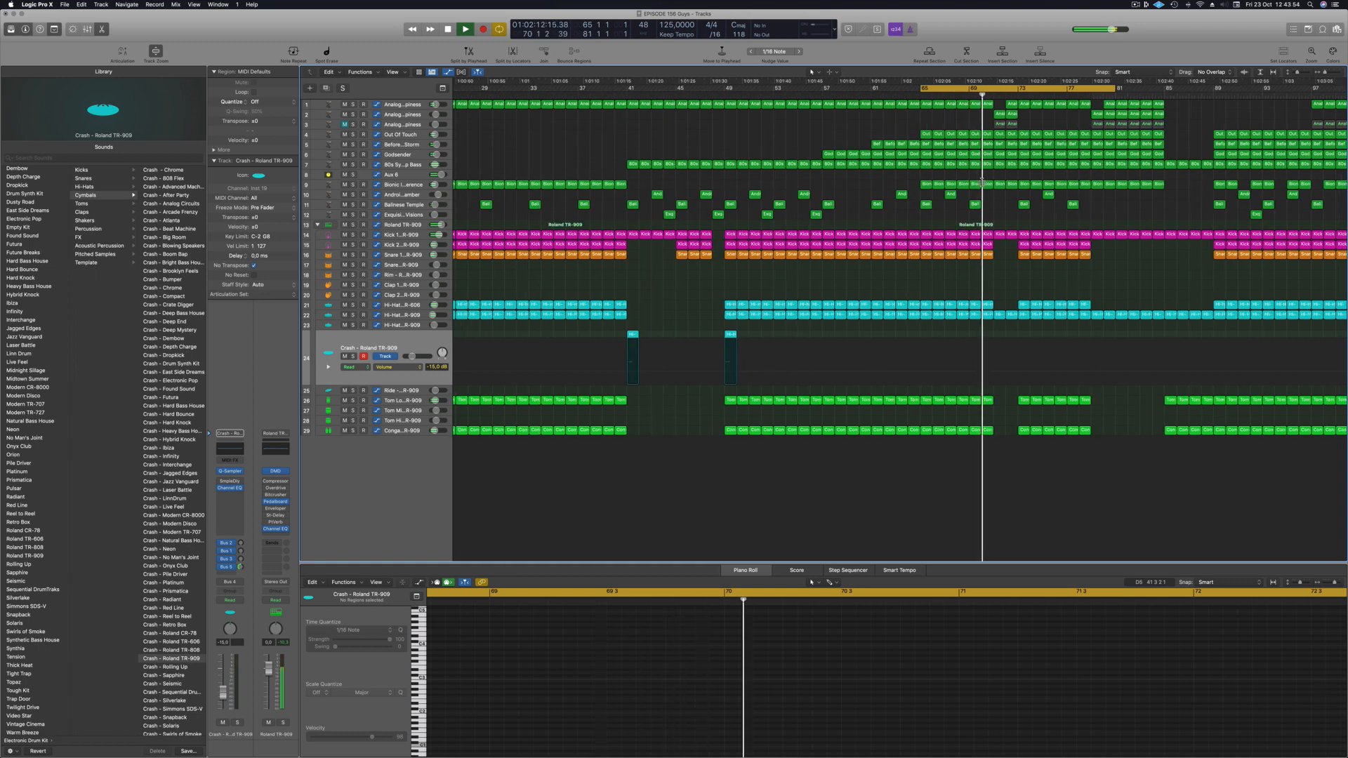
{"action": "left_click", "coordinate": [974, 184]}
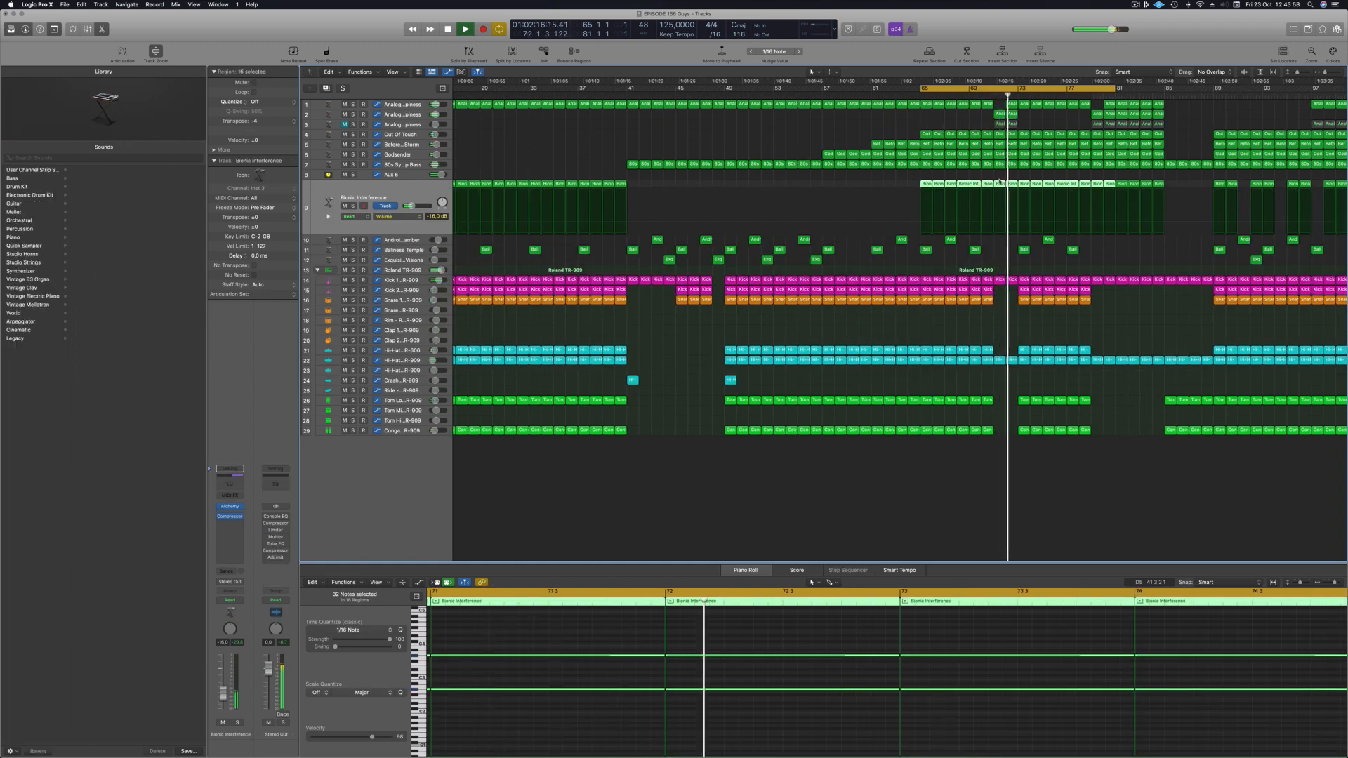
{"action": "scroll", "coordinate": [947, 114], "scroll_direction": "down", "scroll_amount": 5}
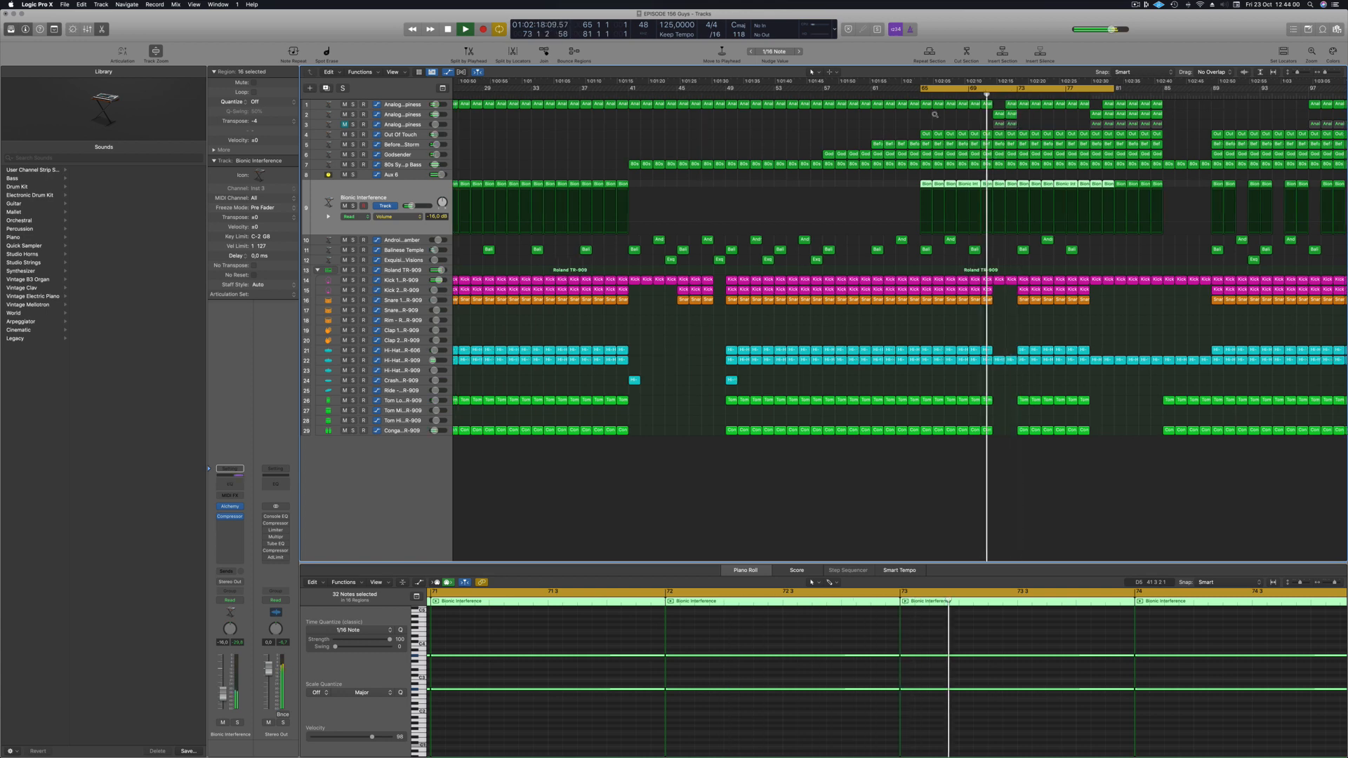
{"action": "key", "text": "space"}
{"action": "key", "text": "super+Right"}
{"action": "key", "text": "super+Right"}
{"action": "key", "text": "super+Right"}
{"action": "key", "text": "super+Right"}
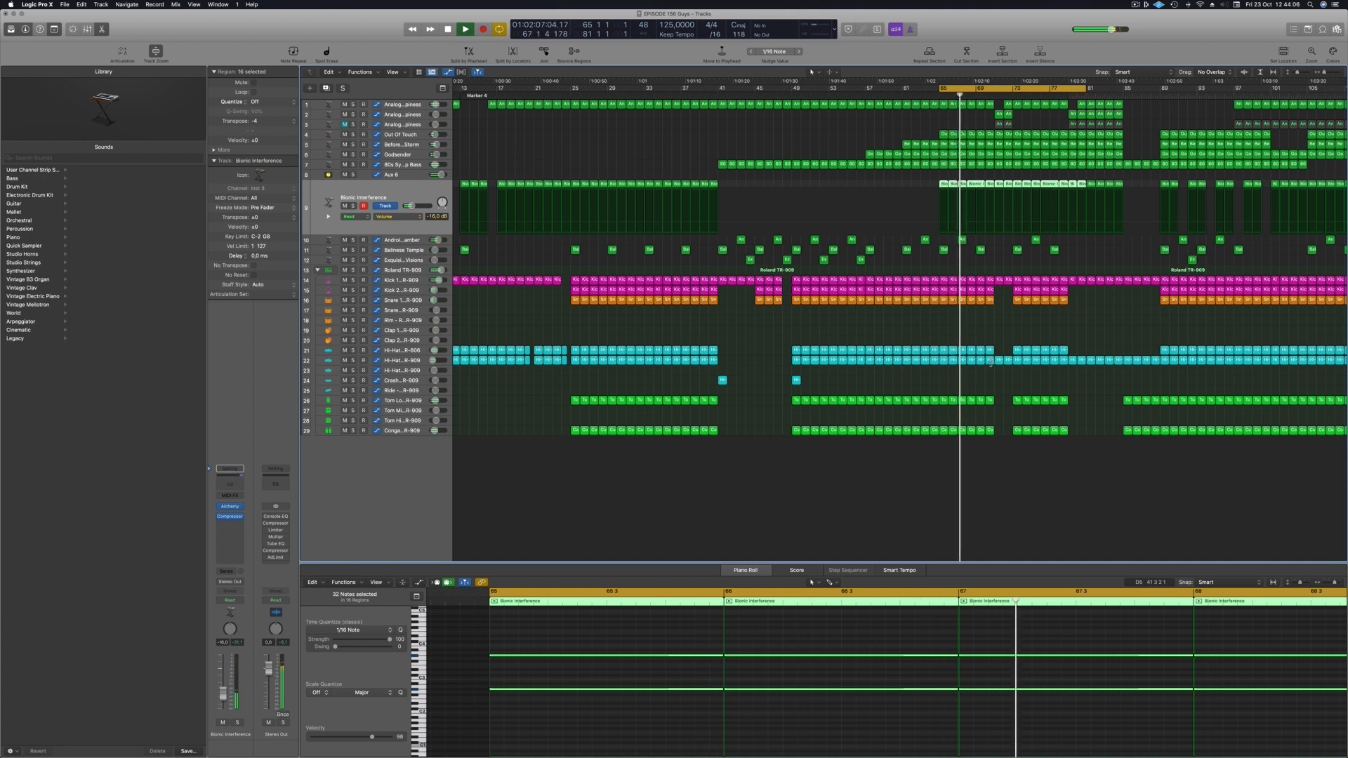
{"action": "scroll", "coordinate": [1000, 245], "scroll_direction": "up", "scroll_amount": 2}
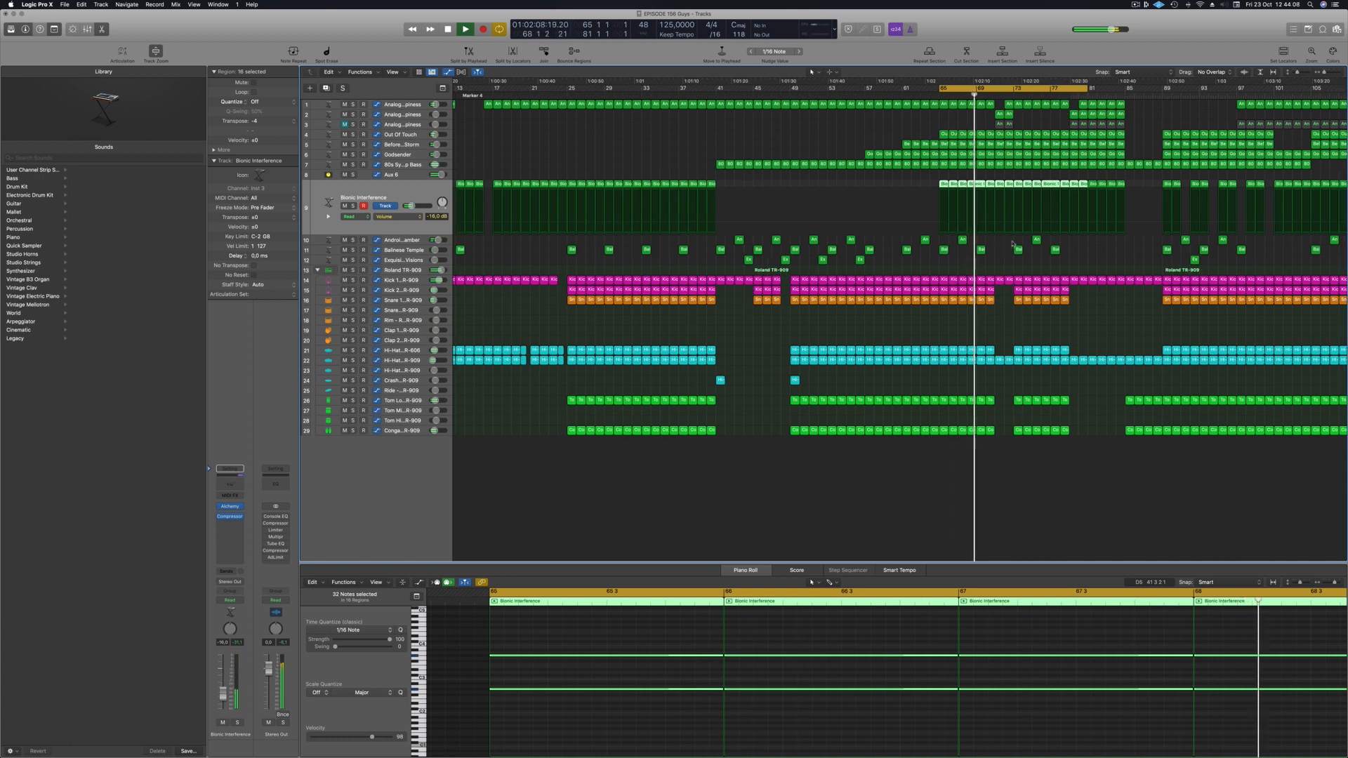
{"action": "scroll", "coordinate": [1047, 118], "scroll_direction": "up", "scroll_amount": 2}
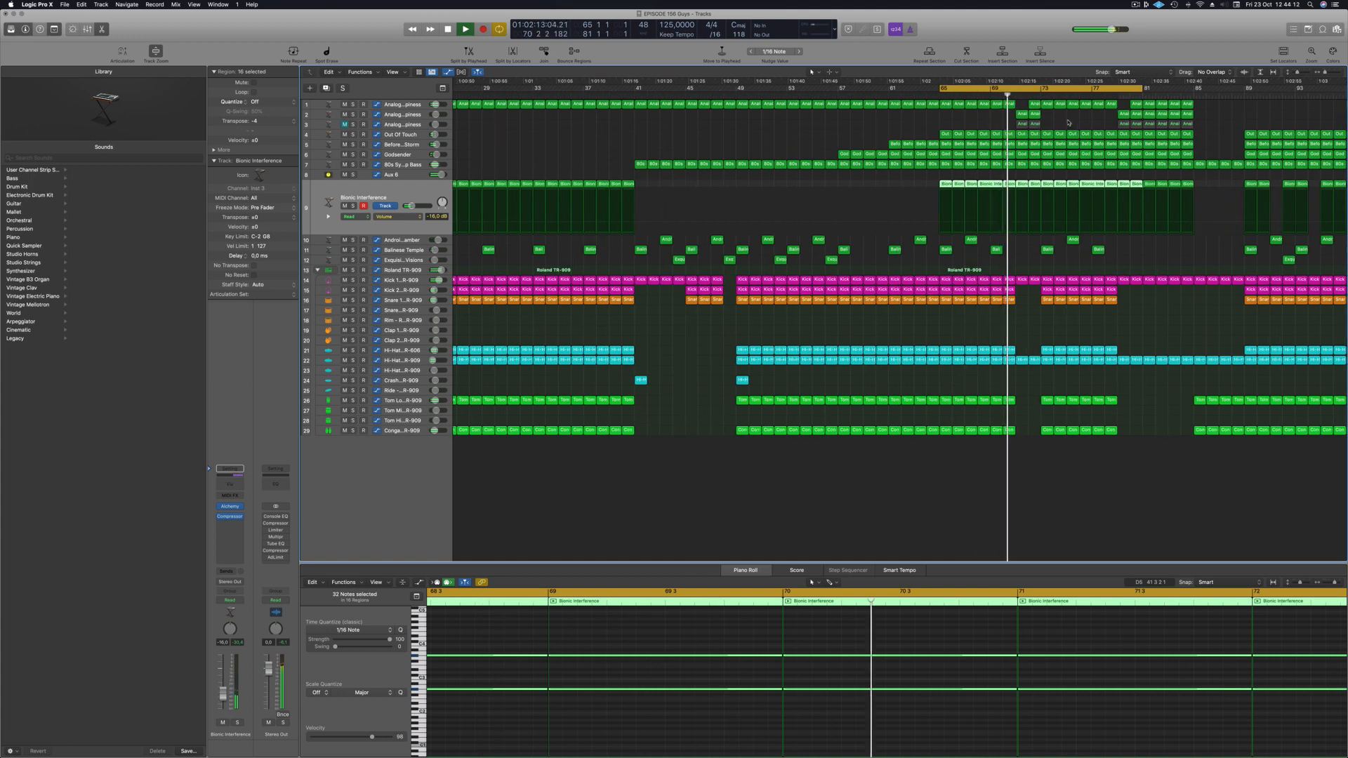
{"action": "scroll", "coordinate": [1053, 122], "scroll_direction": "down", "scroll_amount": 2}
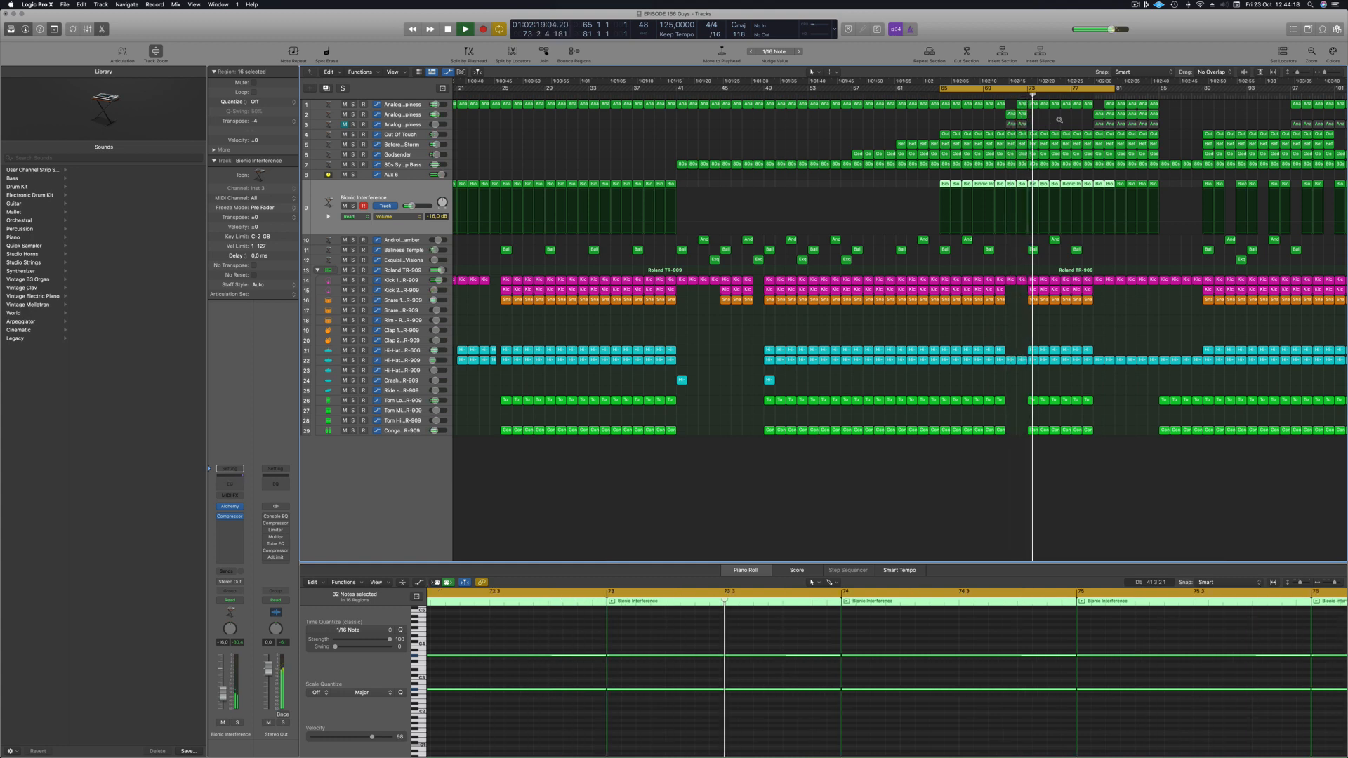
{"action": "scroll", "coordinate": [1059, 119], "scroll_direction": "down", "scroll_amount": 3}
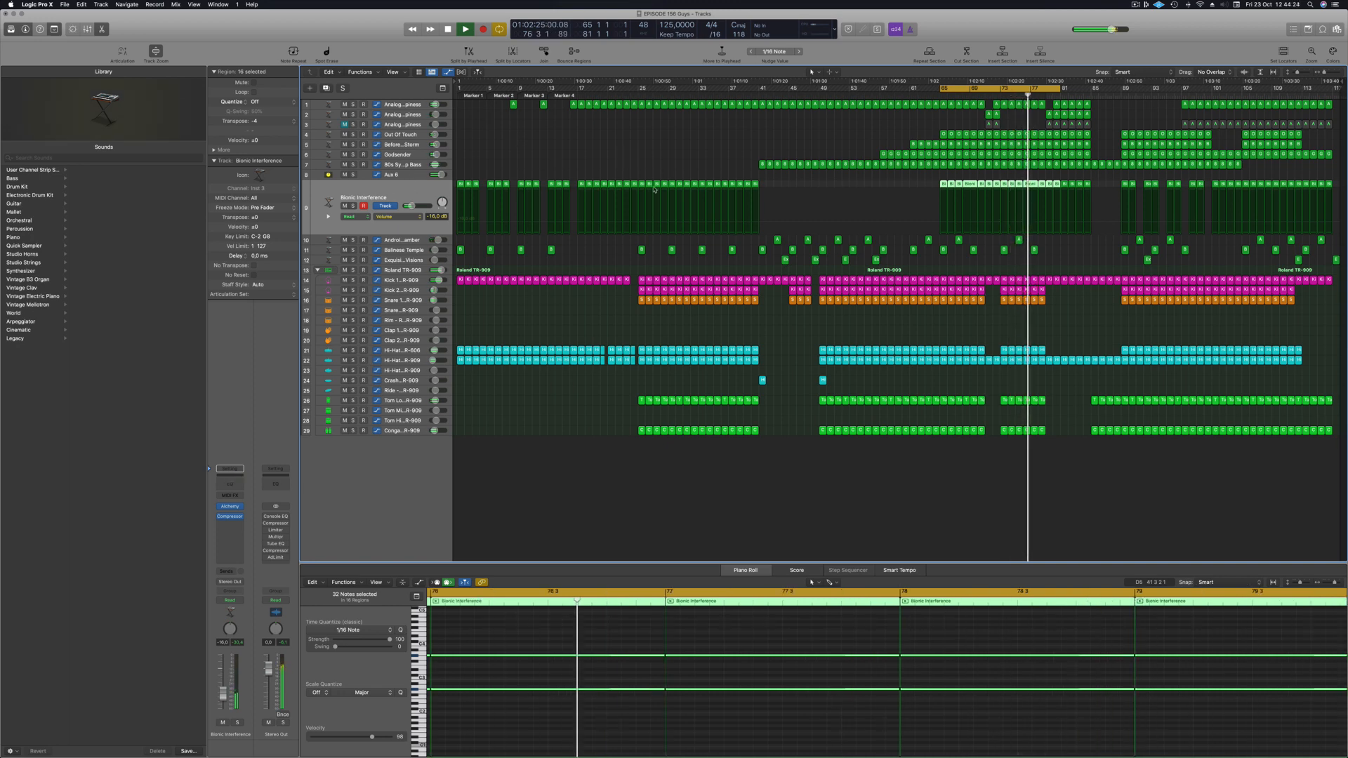
Step: Lower the Aux 6 Peak 3 Frequency automation point at bar 65 and monitor the sweep in the Channel EQ from there
{"action": "left_click", "coordinate": [525, 176]}
{"action": "key", "text": "space"}
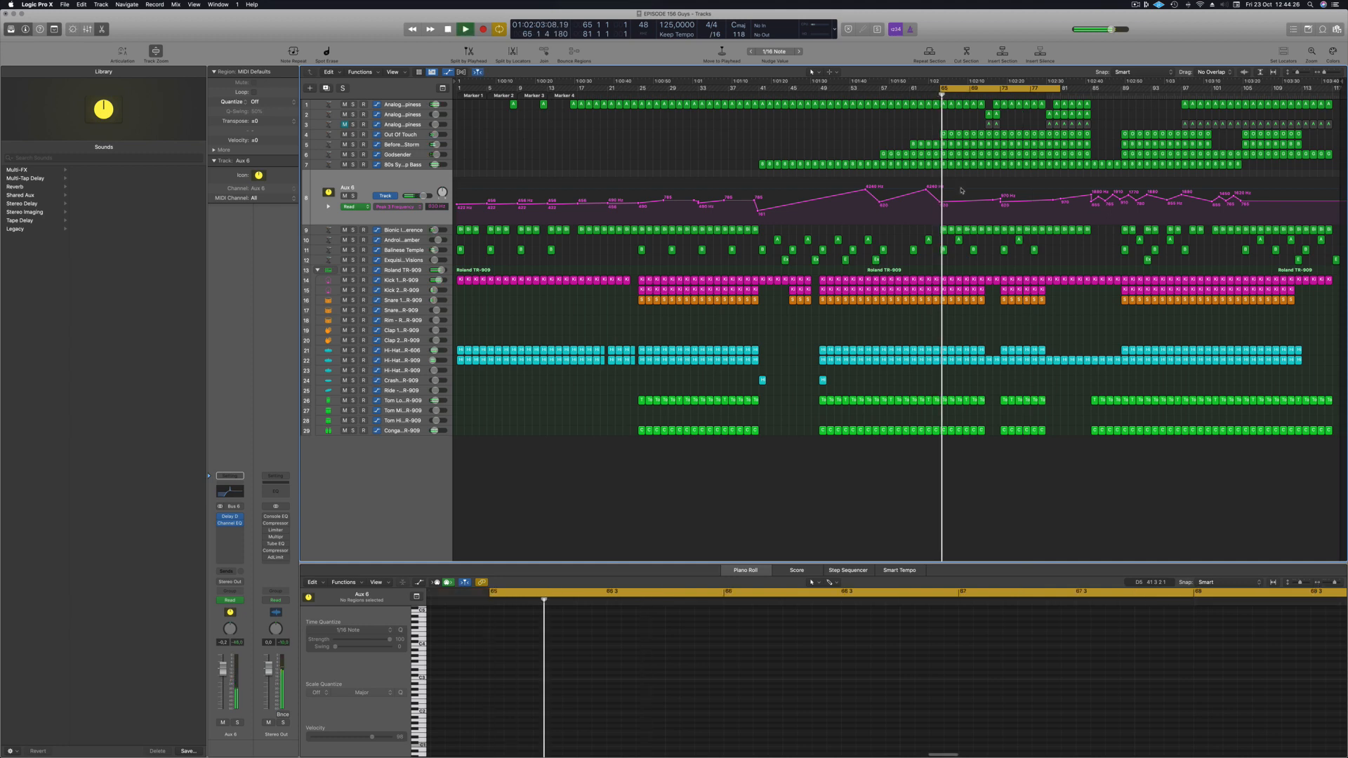
{"action": "left_click_drag", "start_coordinate": [940, 204], "coordinate": [940, 208]}
{"action": "left_click", "coordinate": [221, 493]}
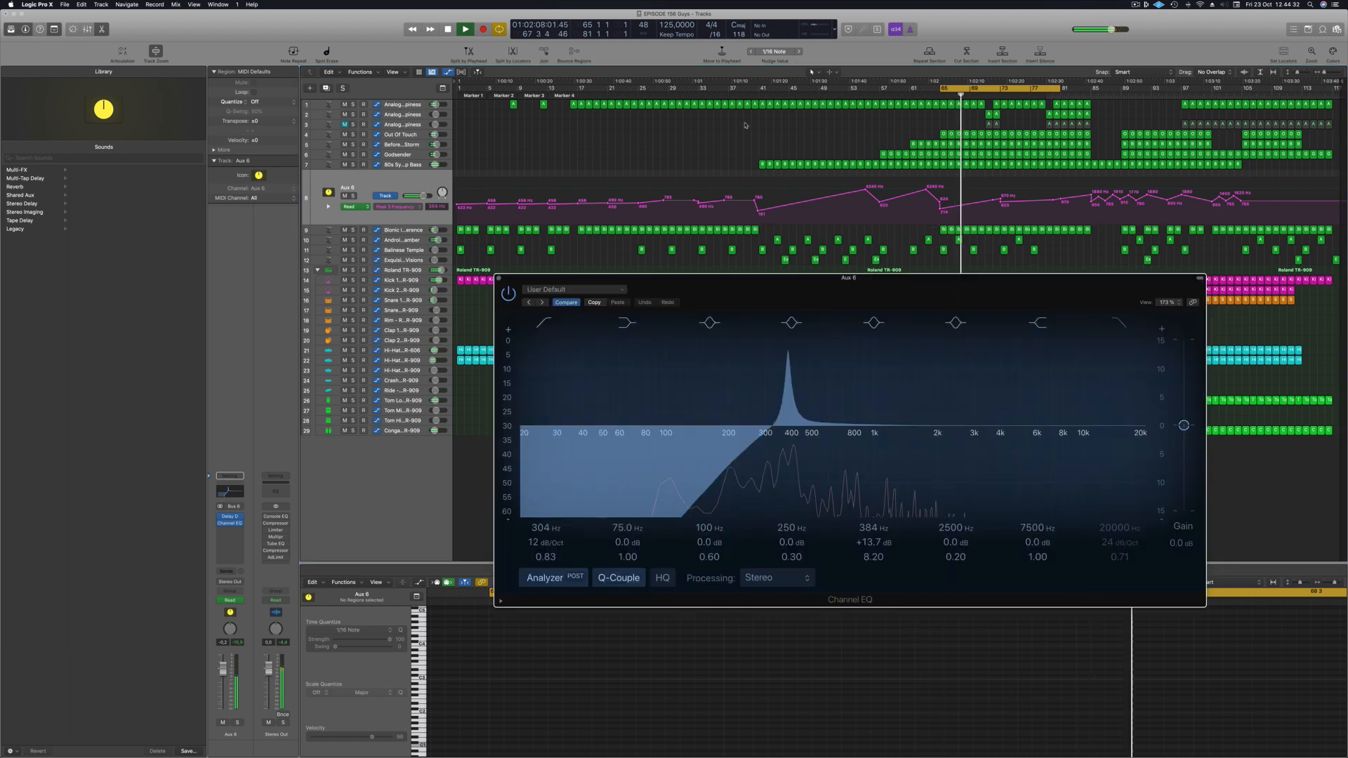
{"action": "left_click_drag", "start_coordinate": [885, 283], "coordinate": [679, 328]}
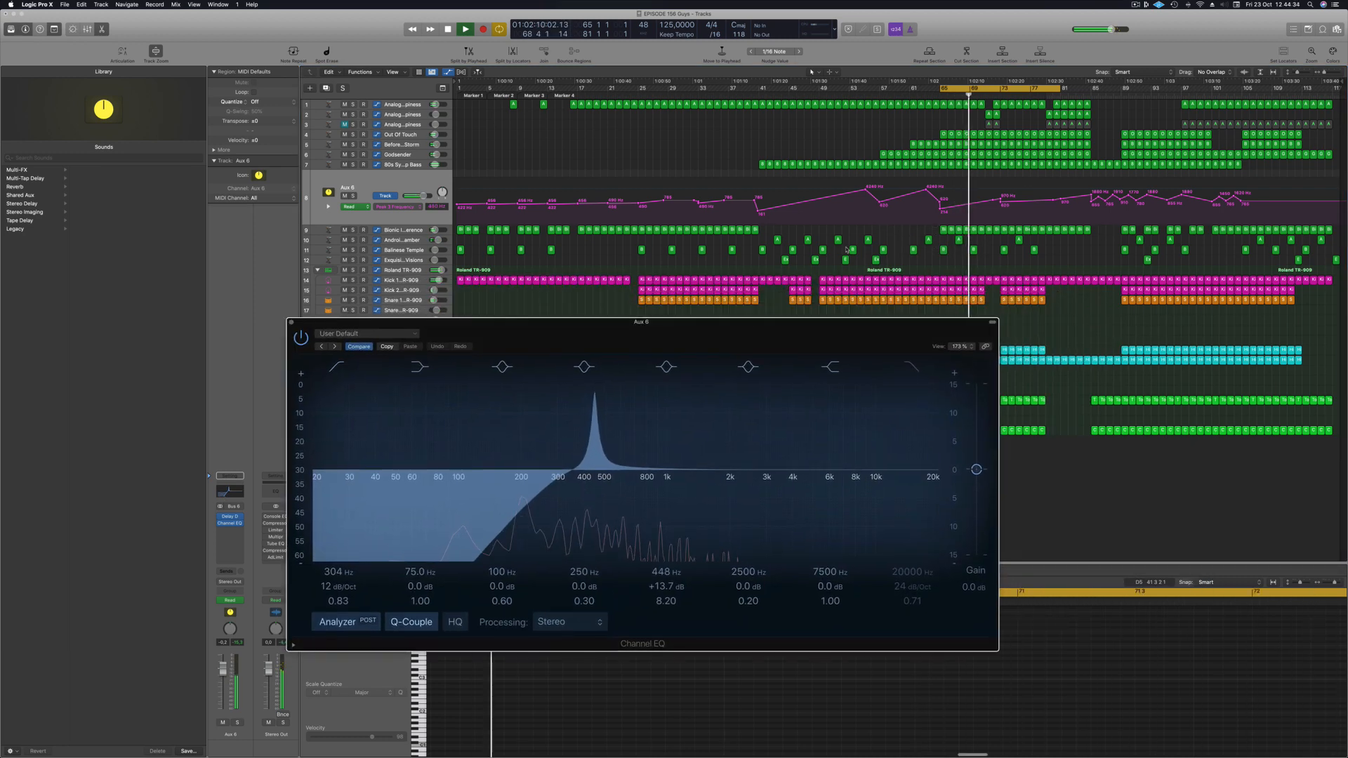
{"action": "left_click", "coordinate": [941, 94]}
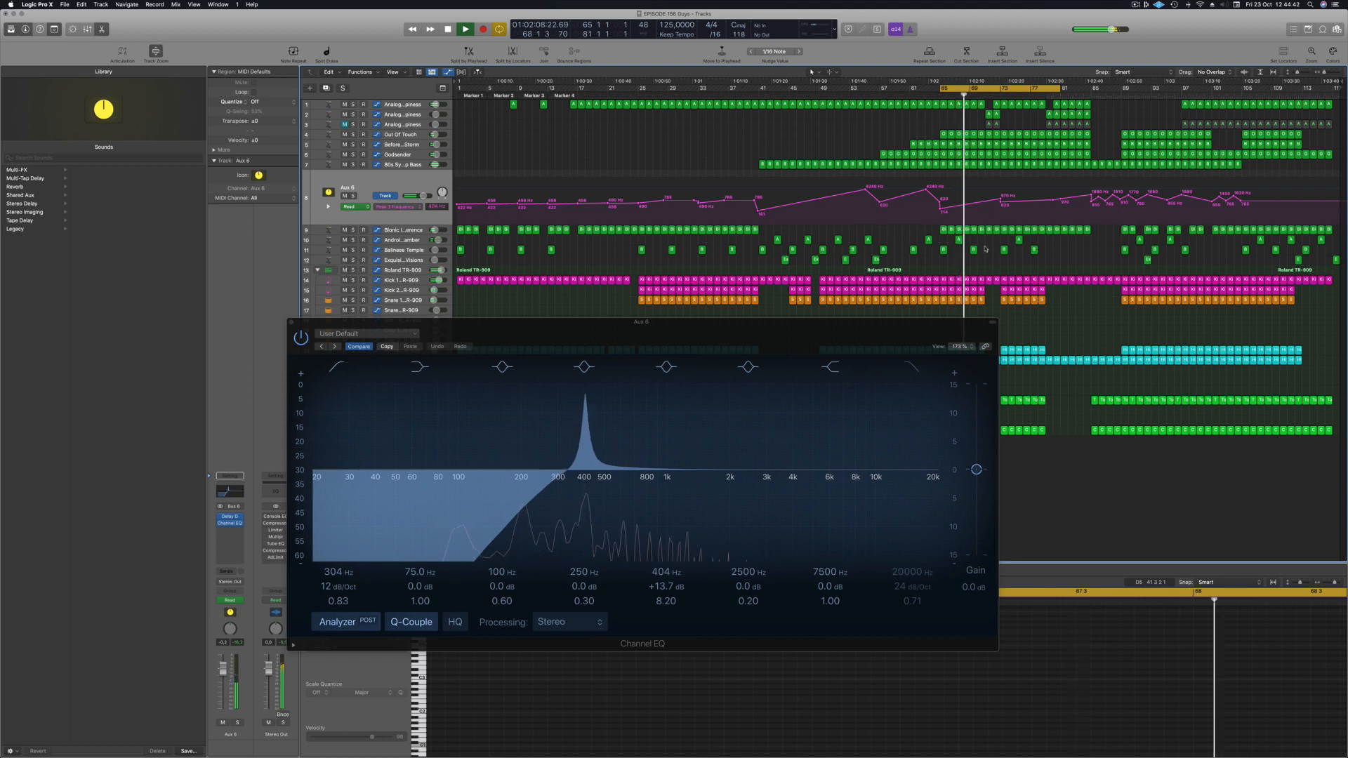
Step: Delete the Bionic Interference region at bar 68
{"action": "left_click", "coordinate": [968, 230]}
{"action": "key", "text": "Delete"}
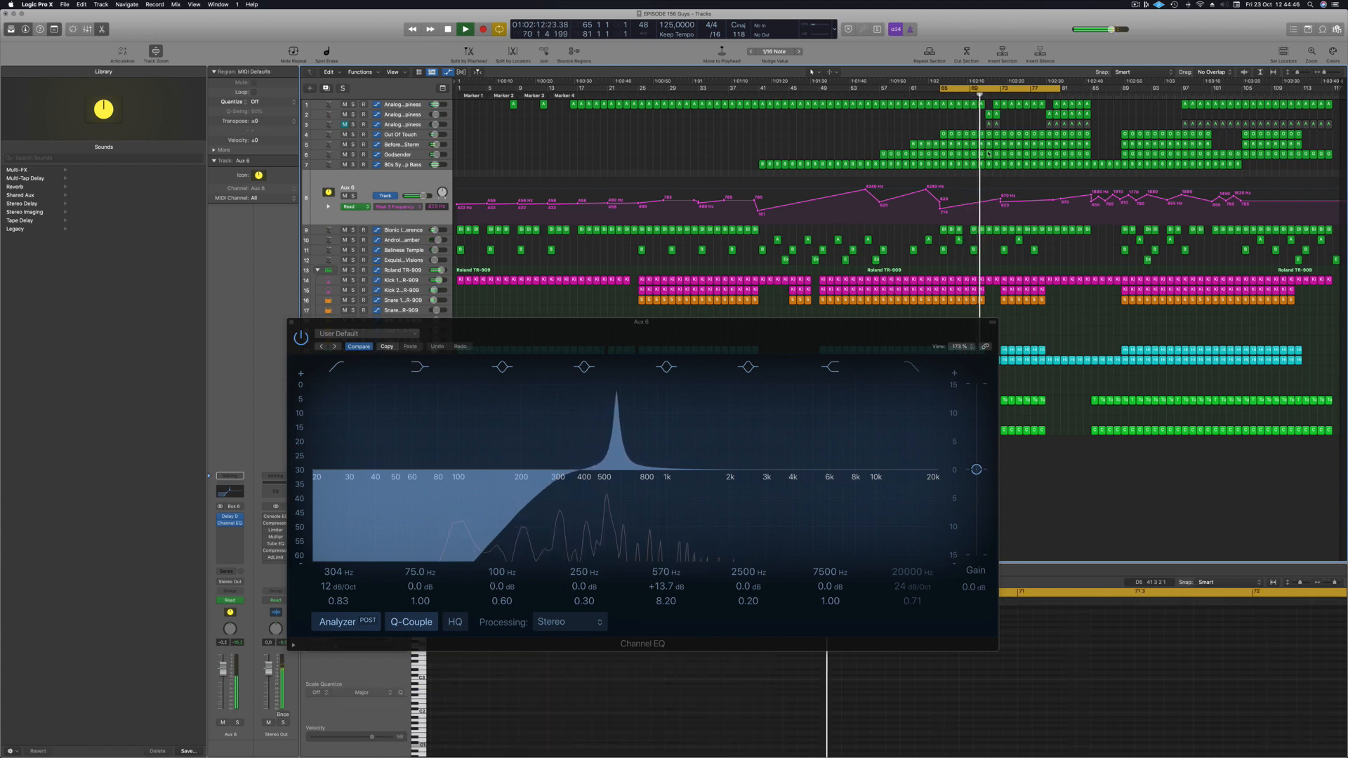
Step: Delete two more Bionic Interference regions in the repeated section, around bars 72 and 75
{"action": "left_click", "coordinate": [996, 231]}
{"action": "key", "text": "Delete"}
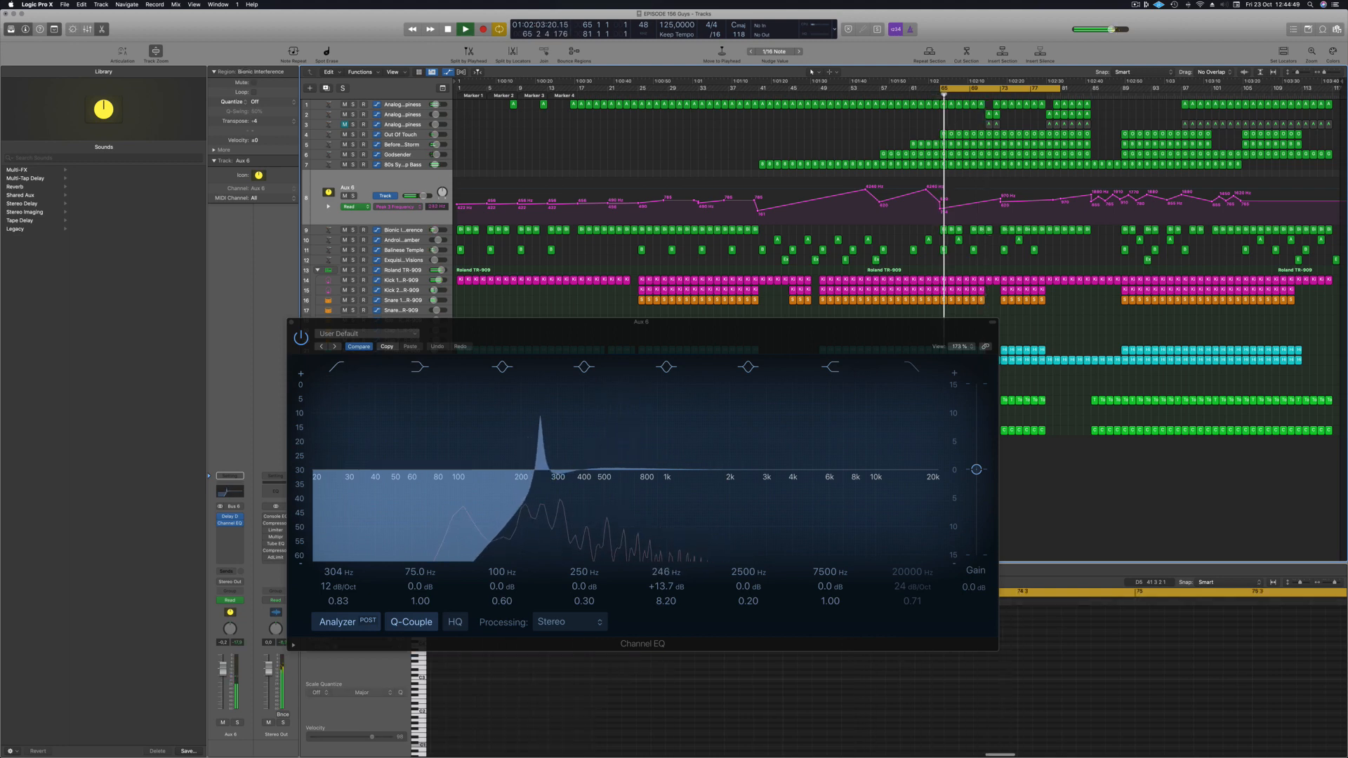
{"action": "left_click", "coordinate": [1020, 230]}
{"action": "key", "text": "Delete"}
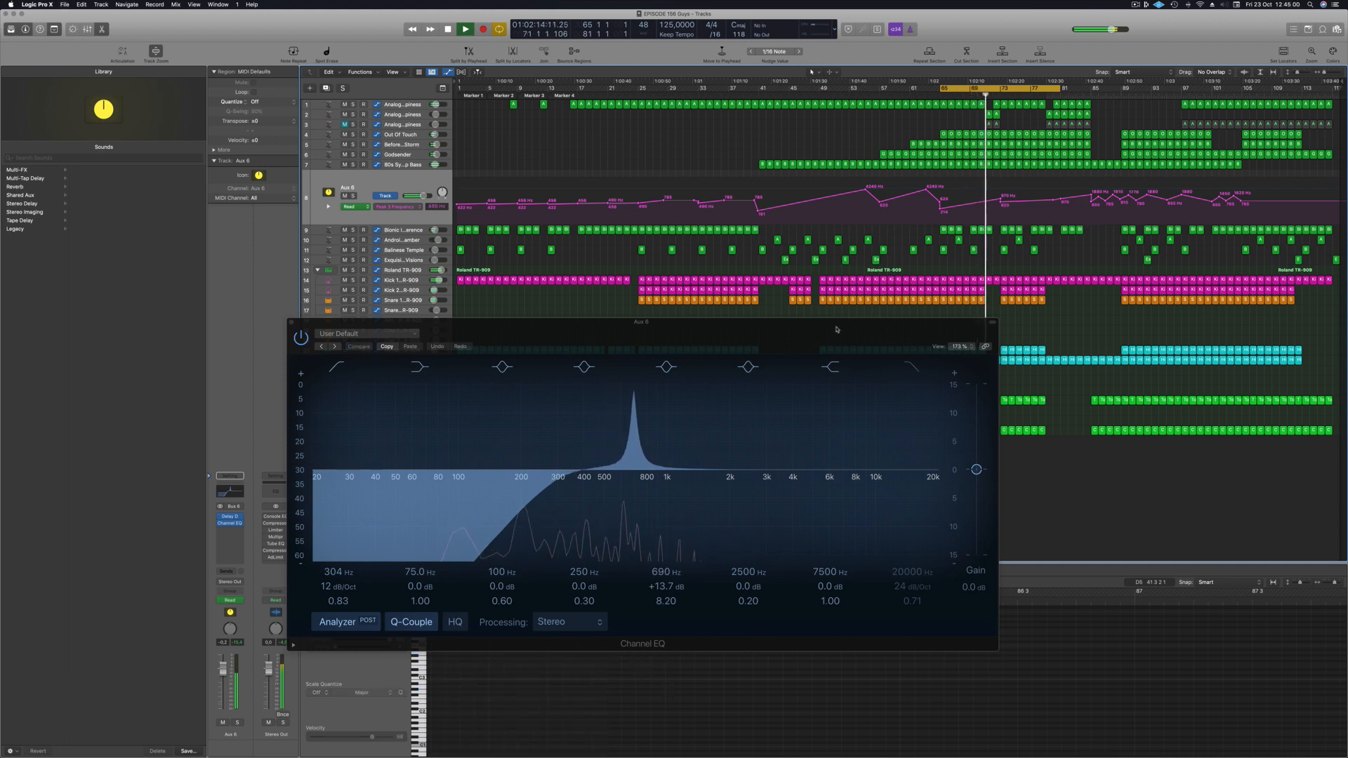
Step: Shape the Aux 6 Peak 3 Frequency automation into a rise and drop before bar 73, and adjust the point near bar 80
{"action": "left_click_drag", "start_coordinate": [836, 330], "coordinate": [889, 327]}
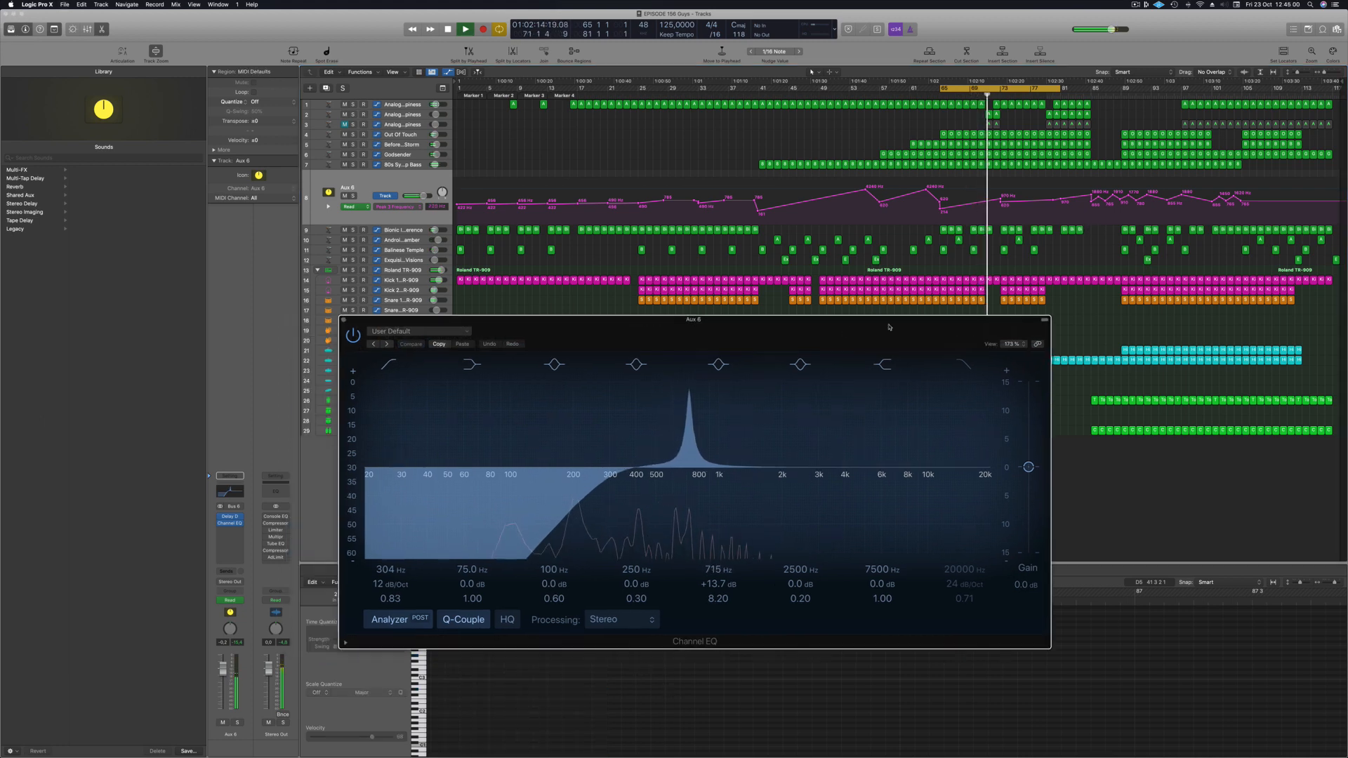
{"action": "left_click", "coordinate": [987, 206]}
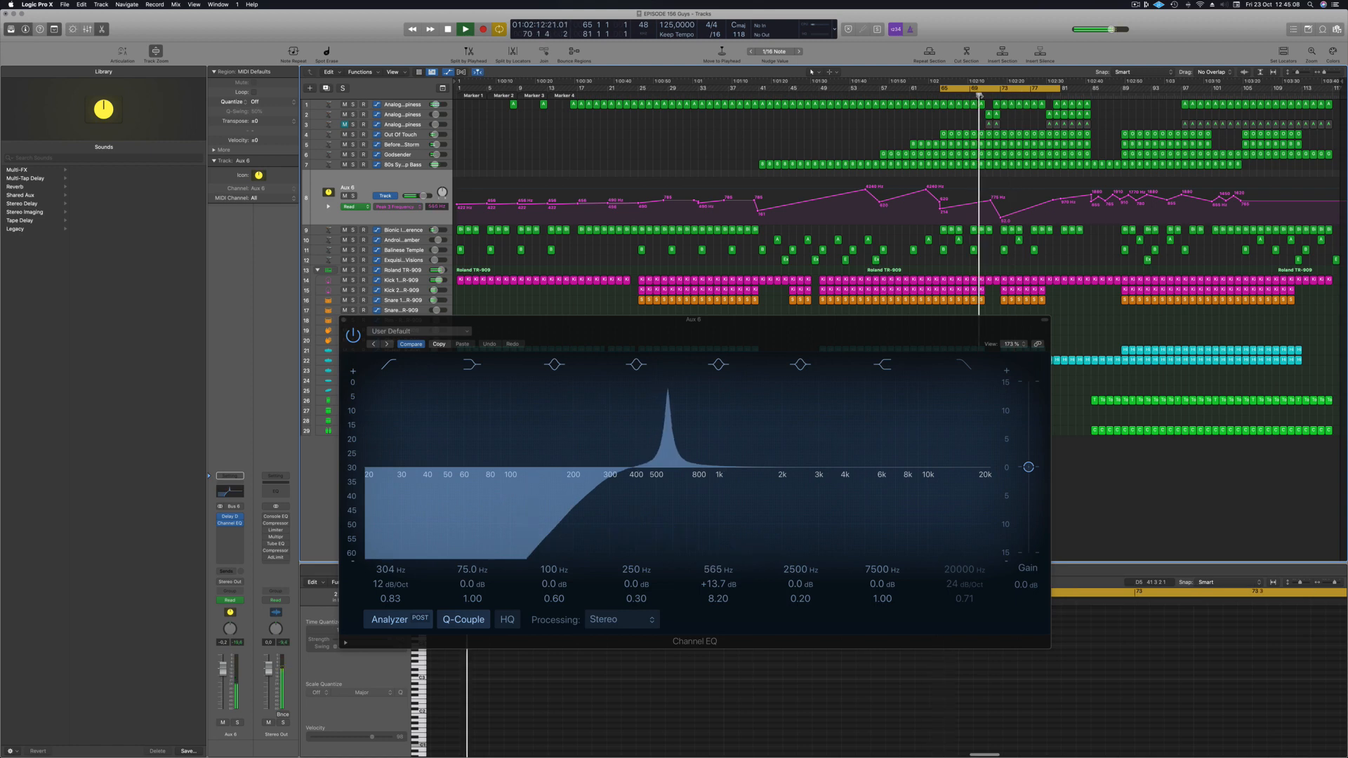
{"action": "scroll", "coordinate": [991, 198], "scroll_direction": "up", "scroll_amount": 5}
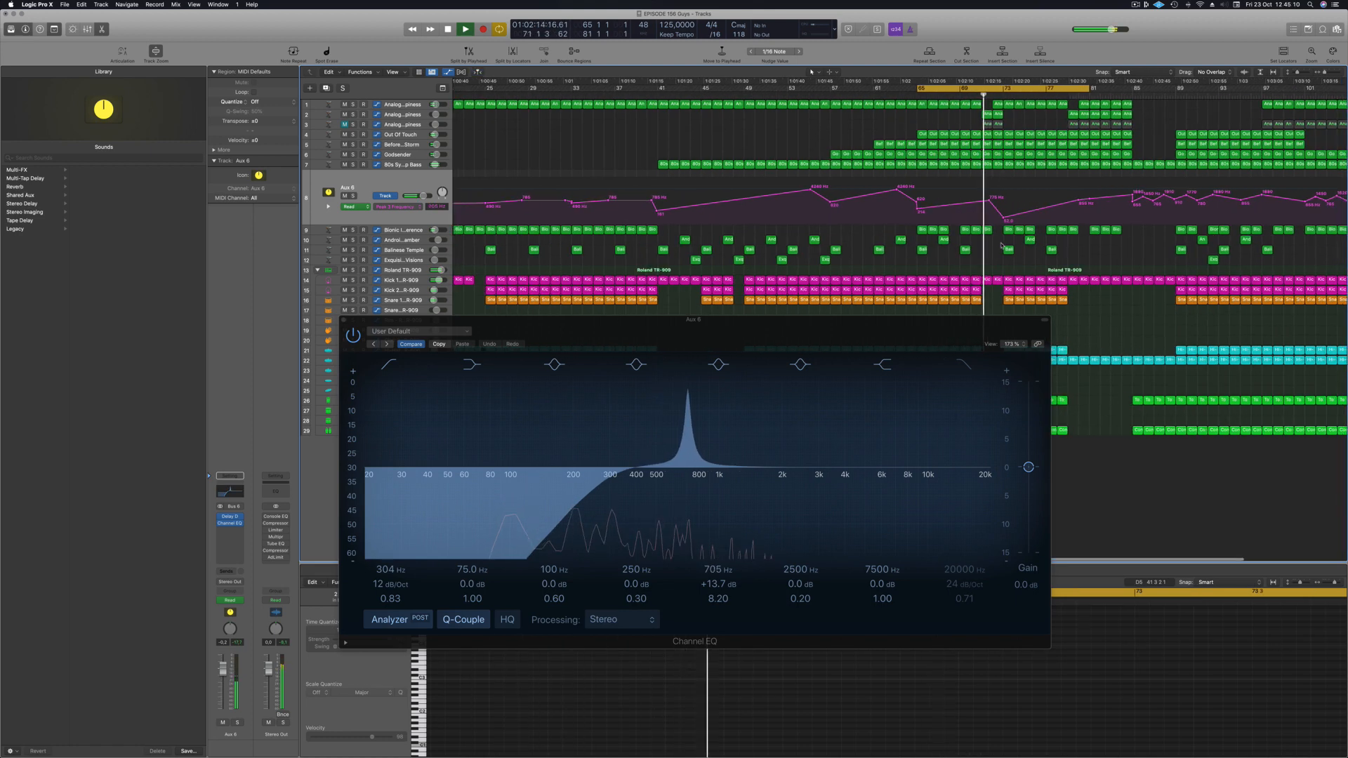
{"action": "scroll", "coordinate": [990, 196], "scroll_direction": "up", "scroll_amount": 1}
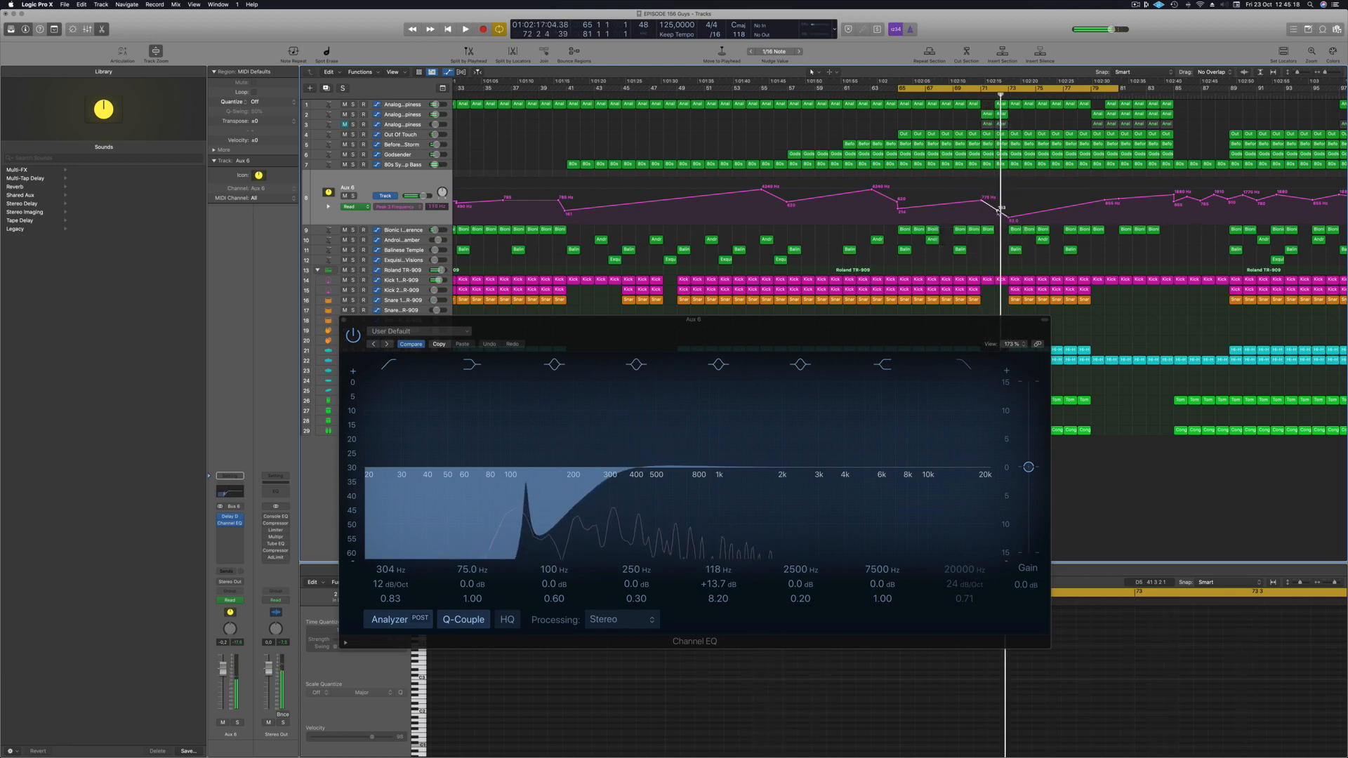
{"action": "key", "text": "space"}
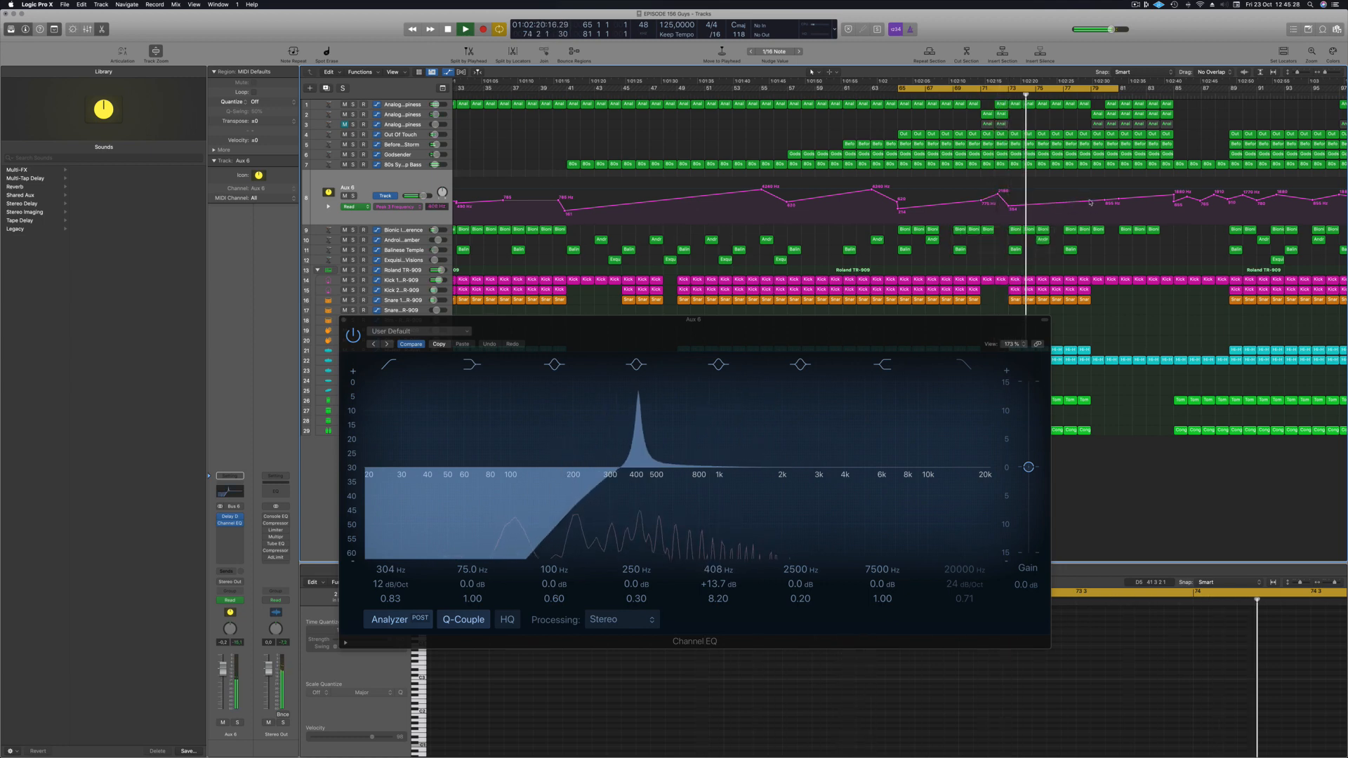
{"action": "left_click_drag", "start_coordinate": [1104, 202], "coordinate": [1102, 200]}
{"action": "scroll", "coordinate": [1102, 201], "scroll_direction": "down", "scroll_amount": 1}
{"action": "scroll", "coordinate": [1059, 246], "scroll_direction": "down", "scroll_amount": 3}
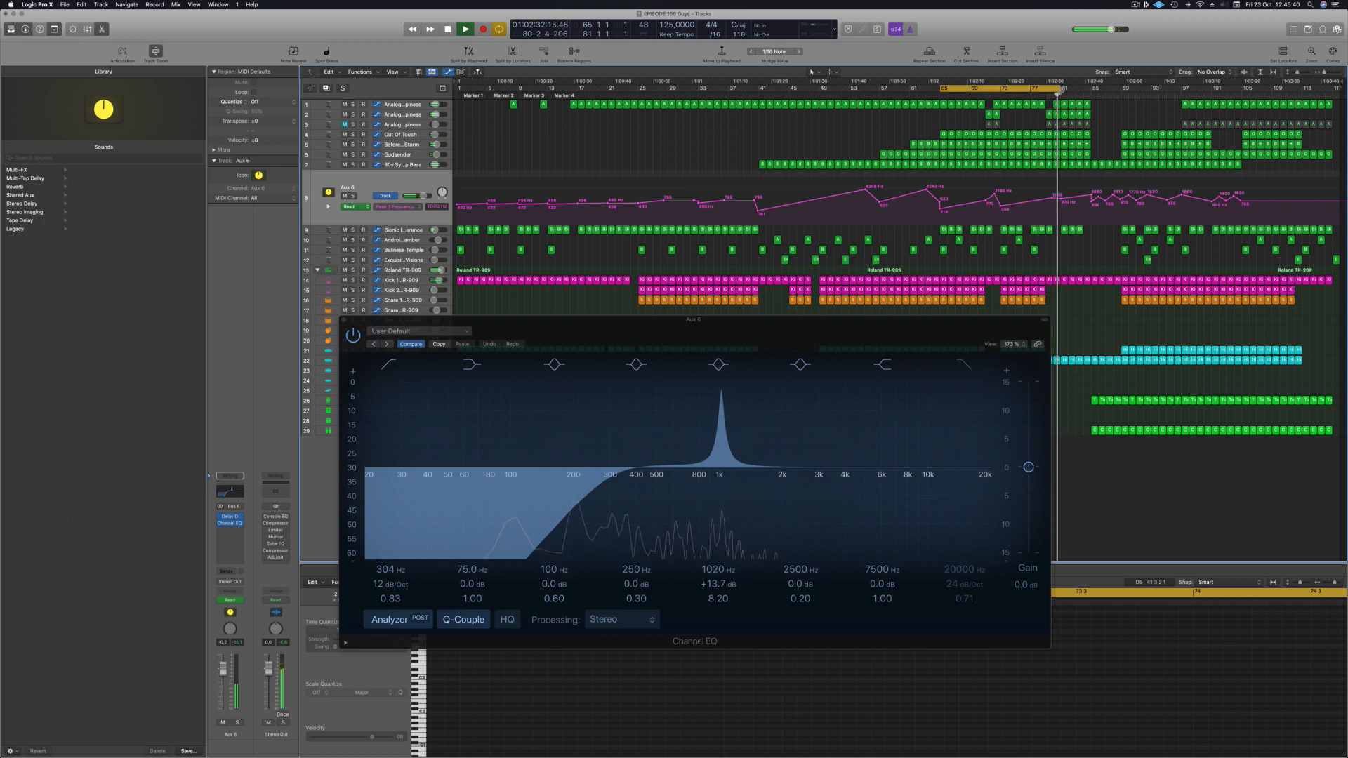
Step: Extend the cycle range to bar 89 and delete the hi-hat regions between bars 85 and 89
{"action": "left_click_drag", "start_coordinate": [1072, 91], "coordinate": [1125, 91]}
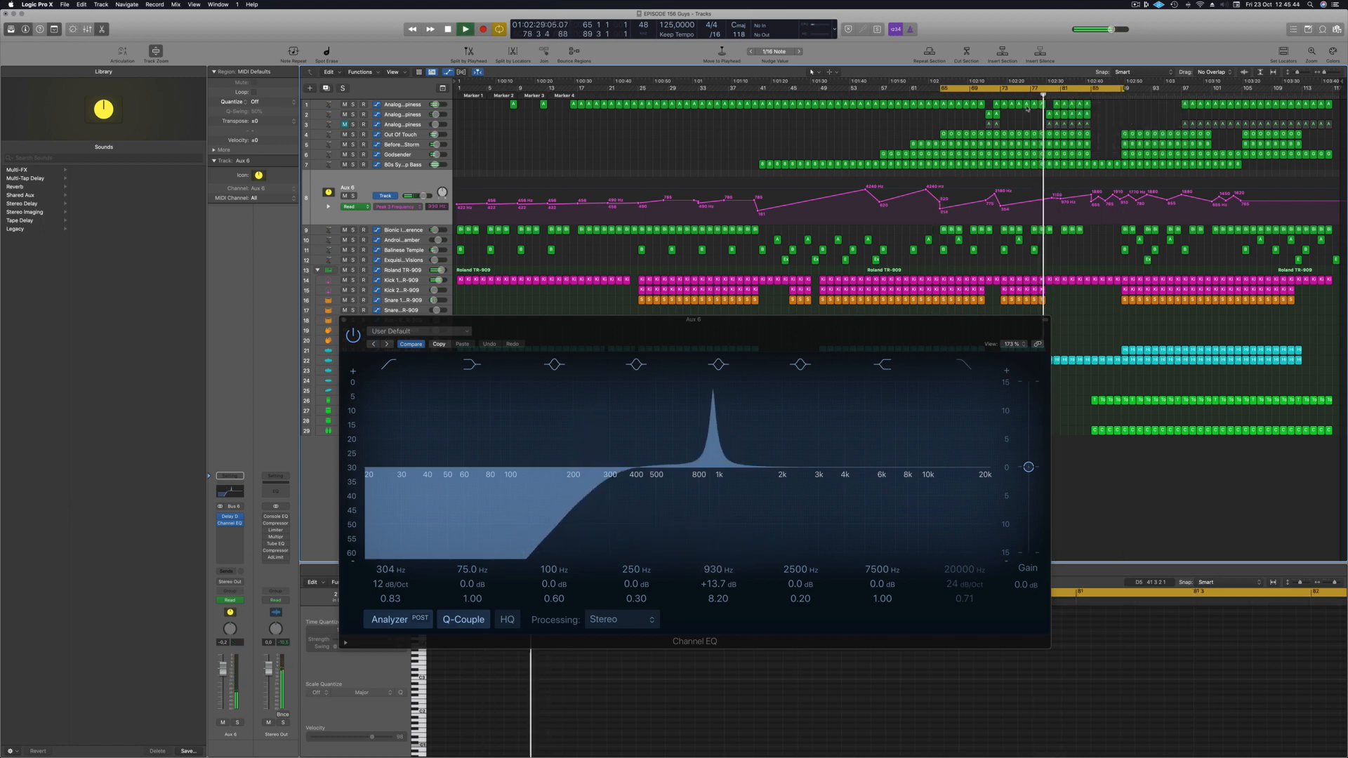
{"action": "left_click_drag", "start_coordinate": [1008, 338], "coordinate": [925, 568]}
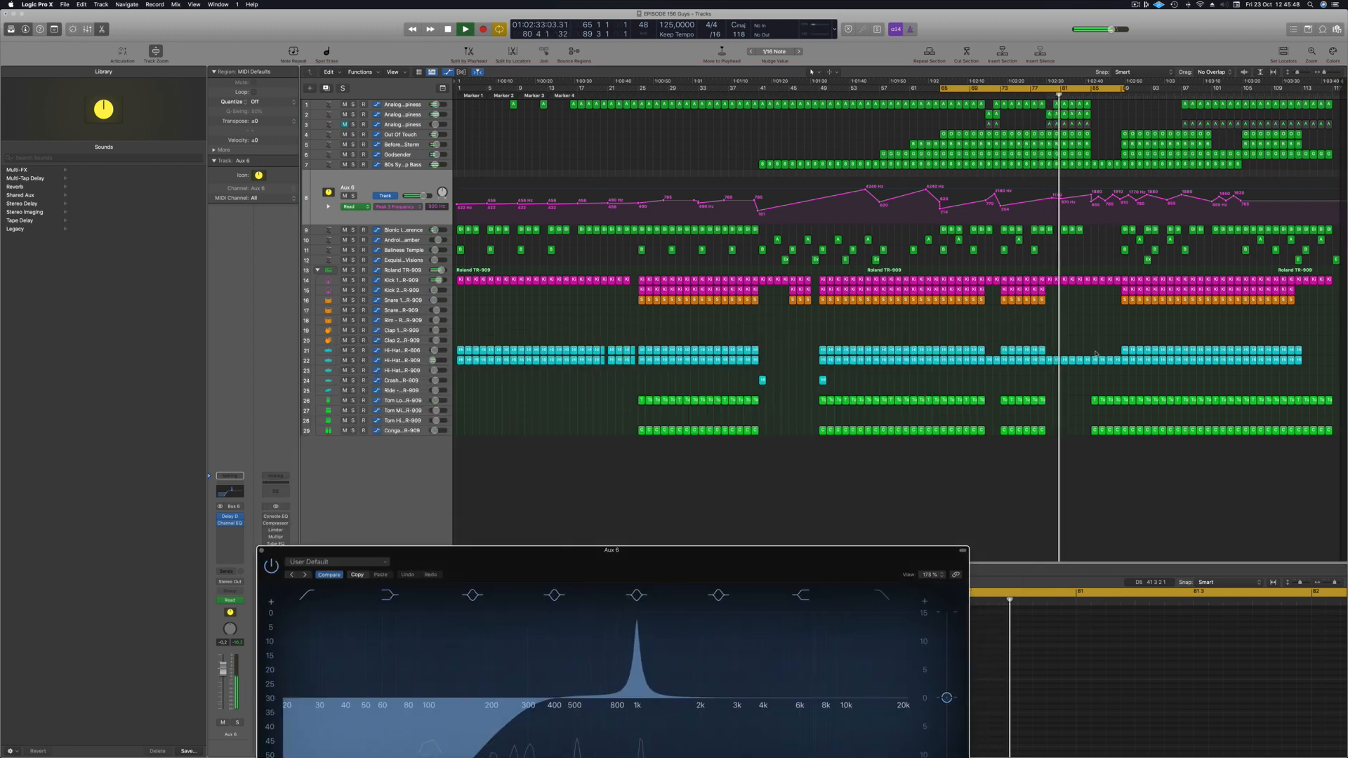
{"action": "left_click_drag", "start_coordinate": [1095, 351], "coordinate": [1115, 369]}
{"action": "key", "text": "Delete"}
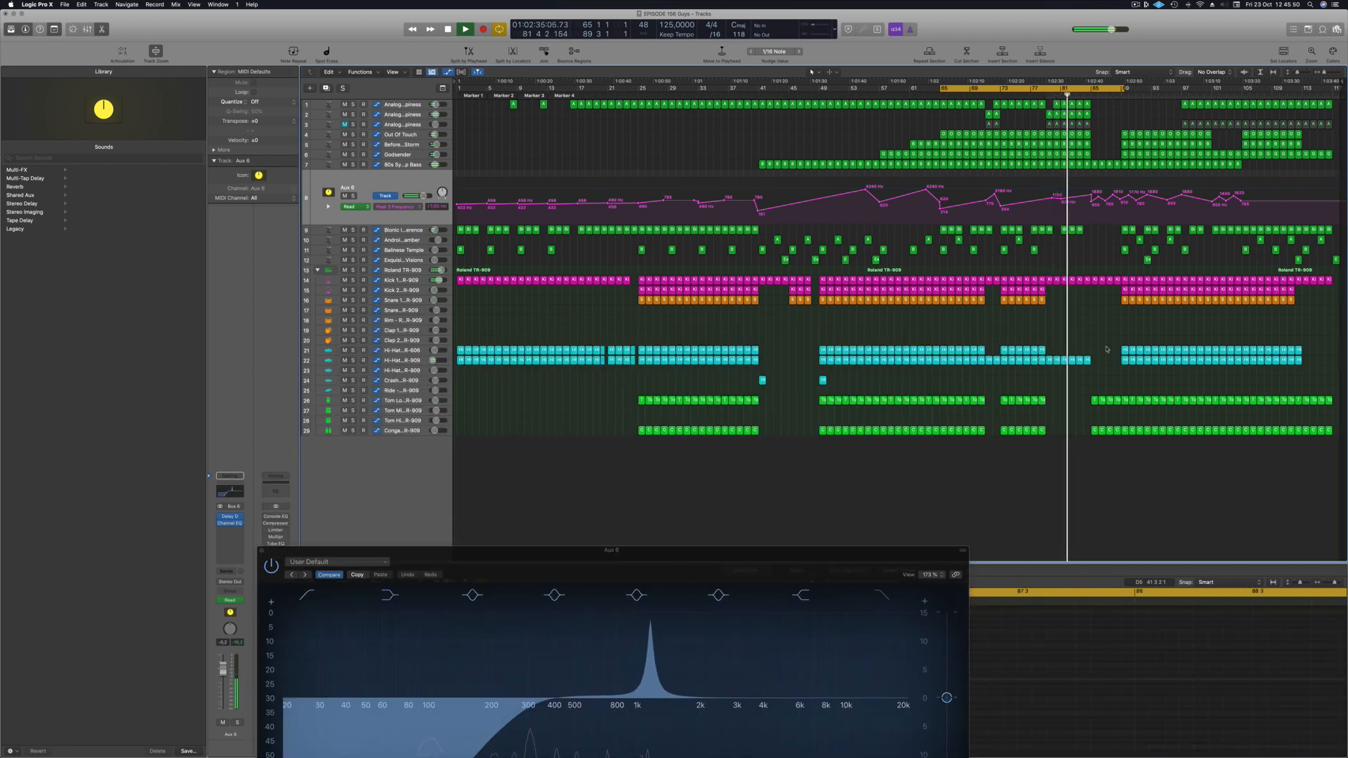
Step: Set the cycle range to bars 85 to 89 and repeat that section across all tracks, extending the breakdown to bar 105
{"action": "left_click_drag", "start_coordinate": [1094, 349], "coordinate": [1142, 437]}
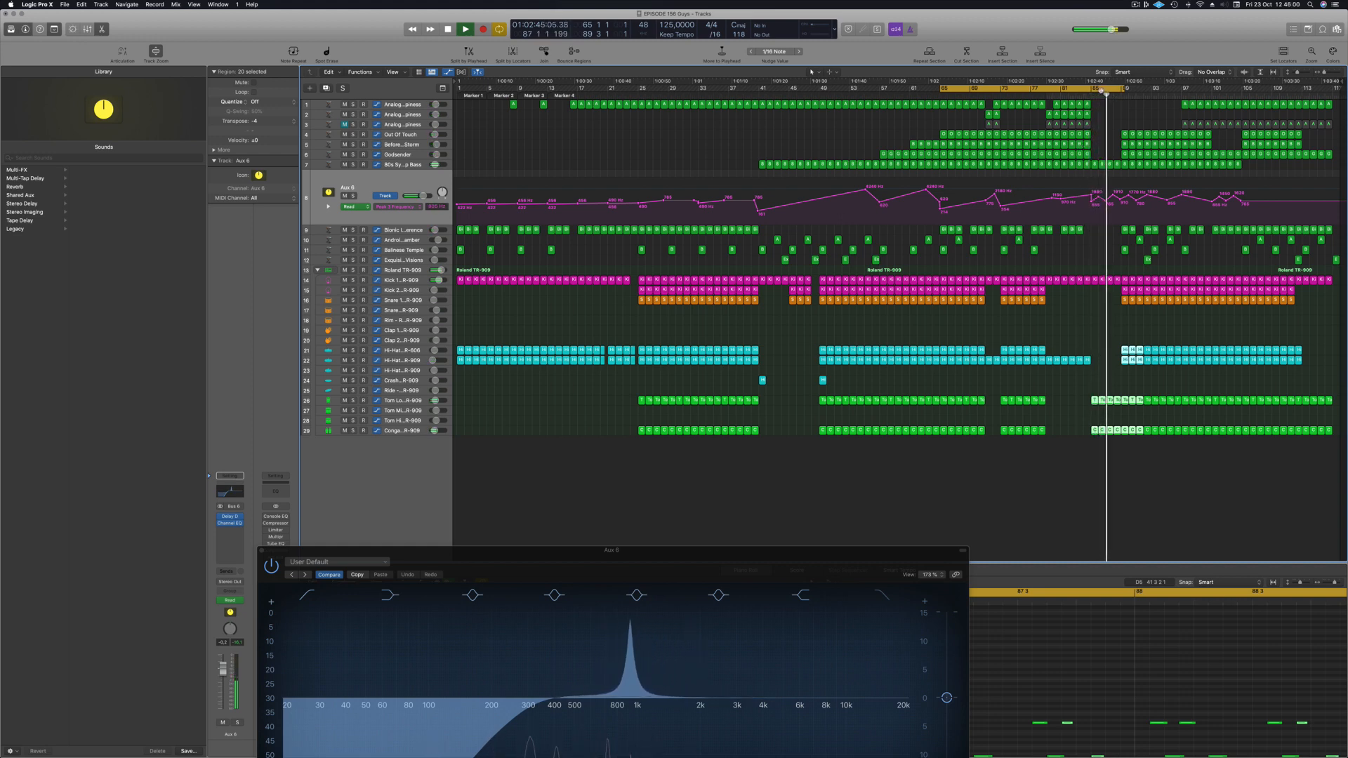
{"action": "key", "text": "space"}
{"action": "left_click", "coordinate": [1101, 89]}
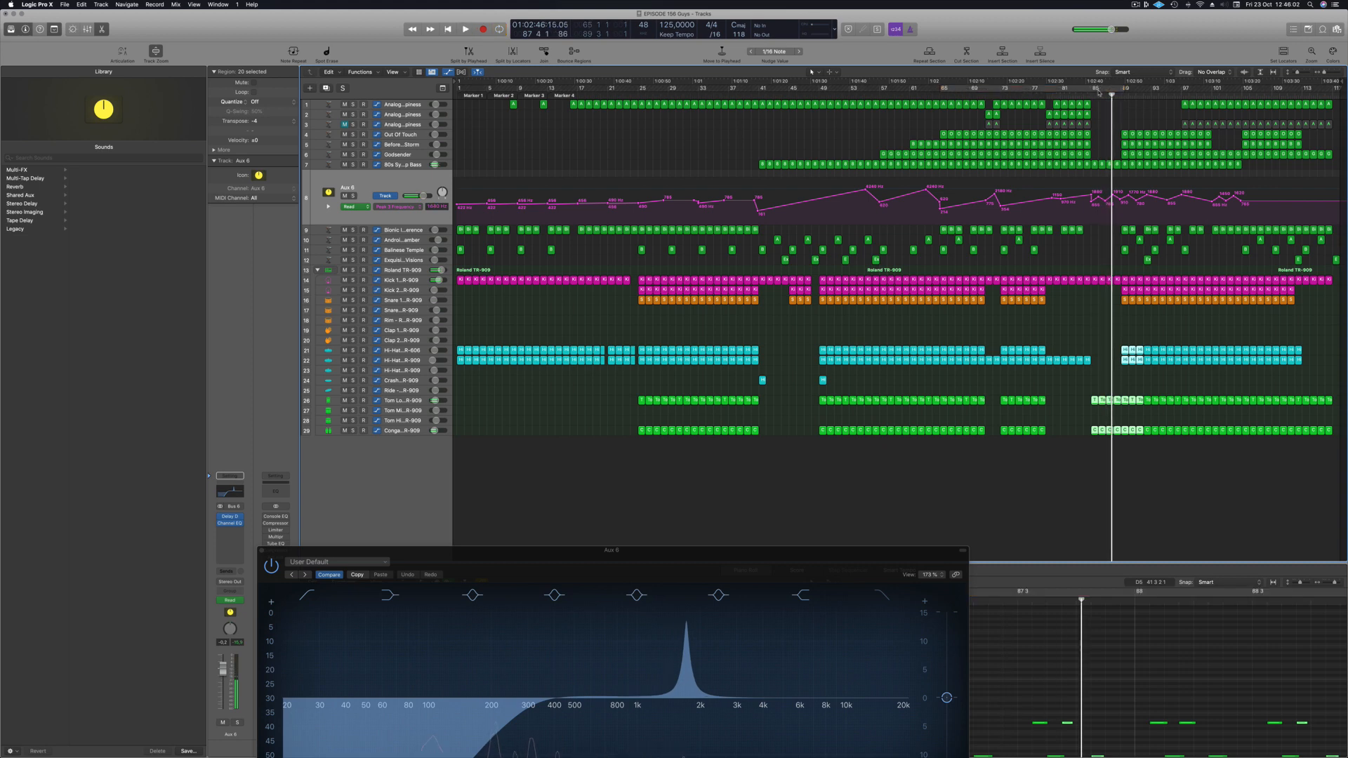
{"action": "left_click_drag", "start_coordinate": [1092, 91], "coordinate": [1118, 93]}
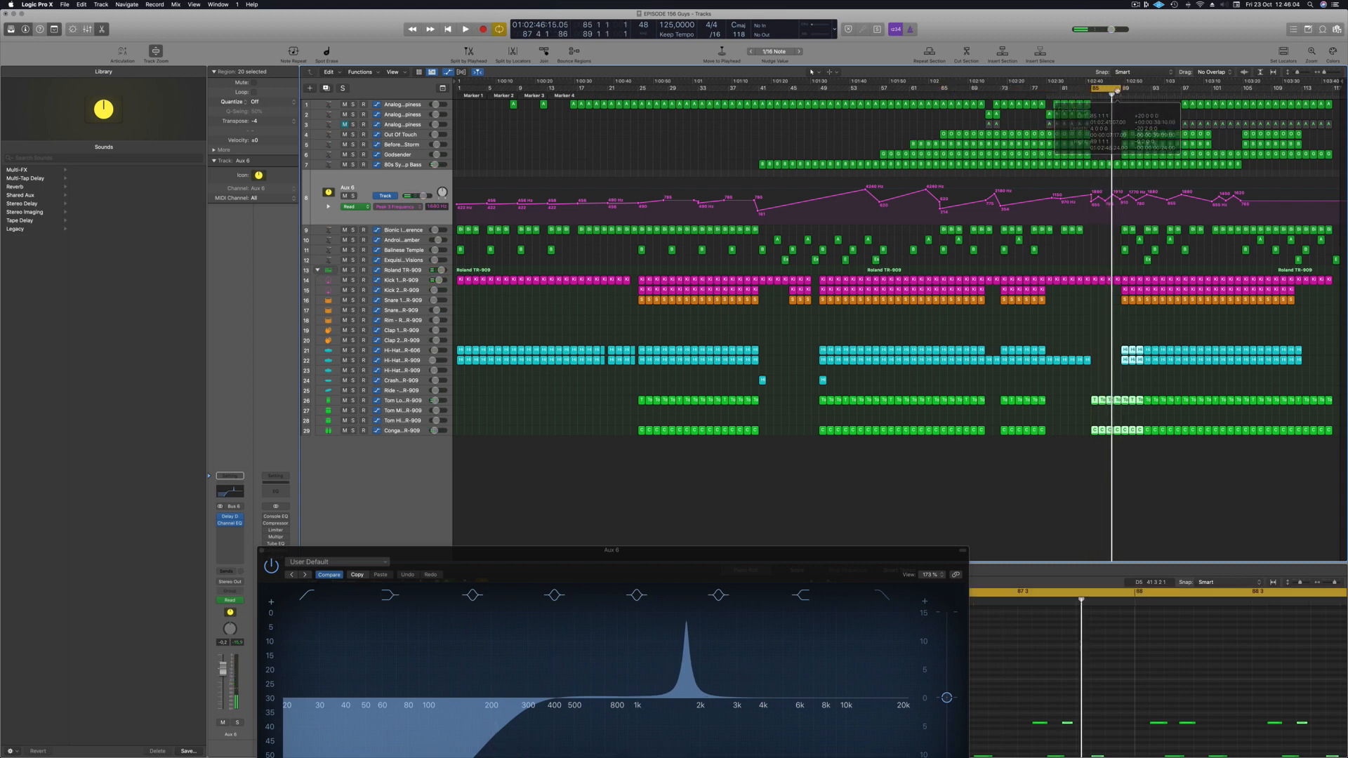
{"action": "key", "text": "super+r"}
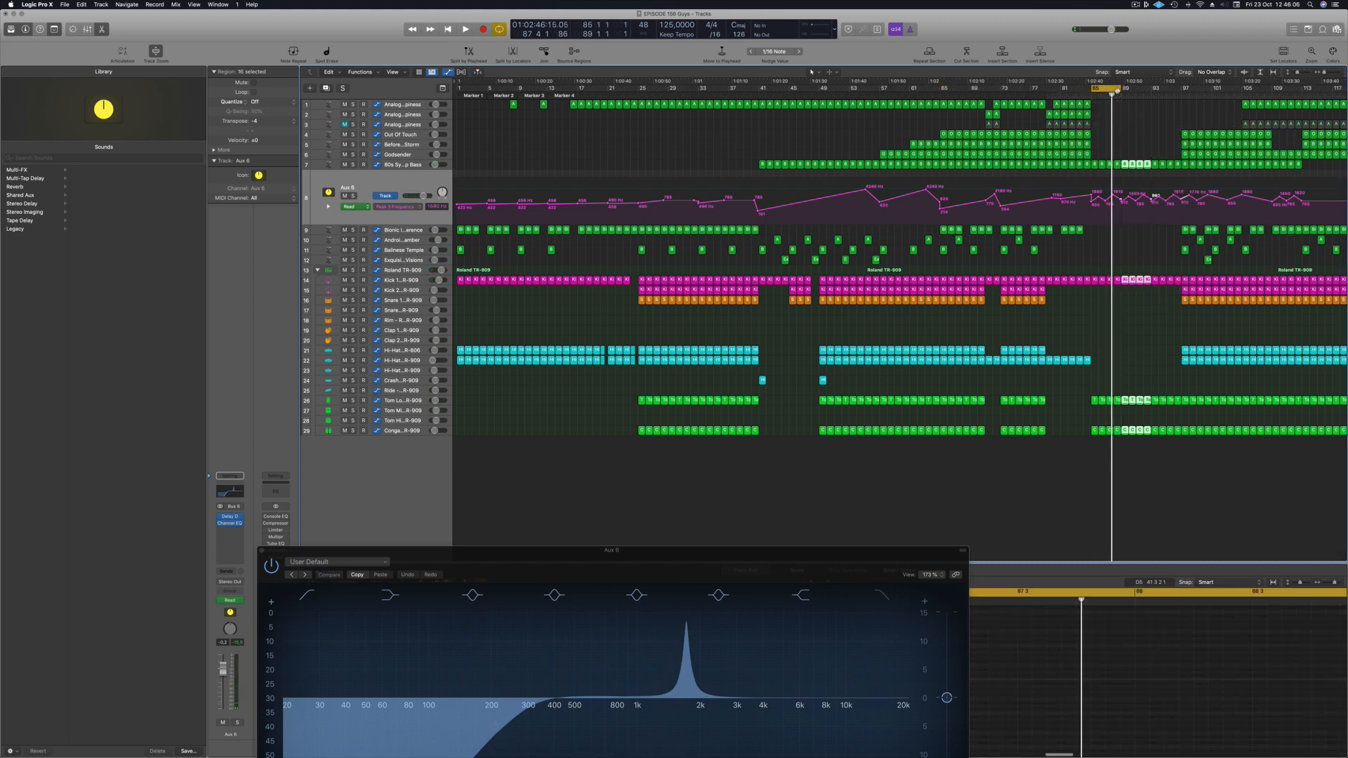
{"action": "key", "text": "super+r"}
{"action": "key", "text": "super+r"}
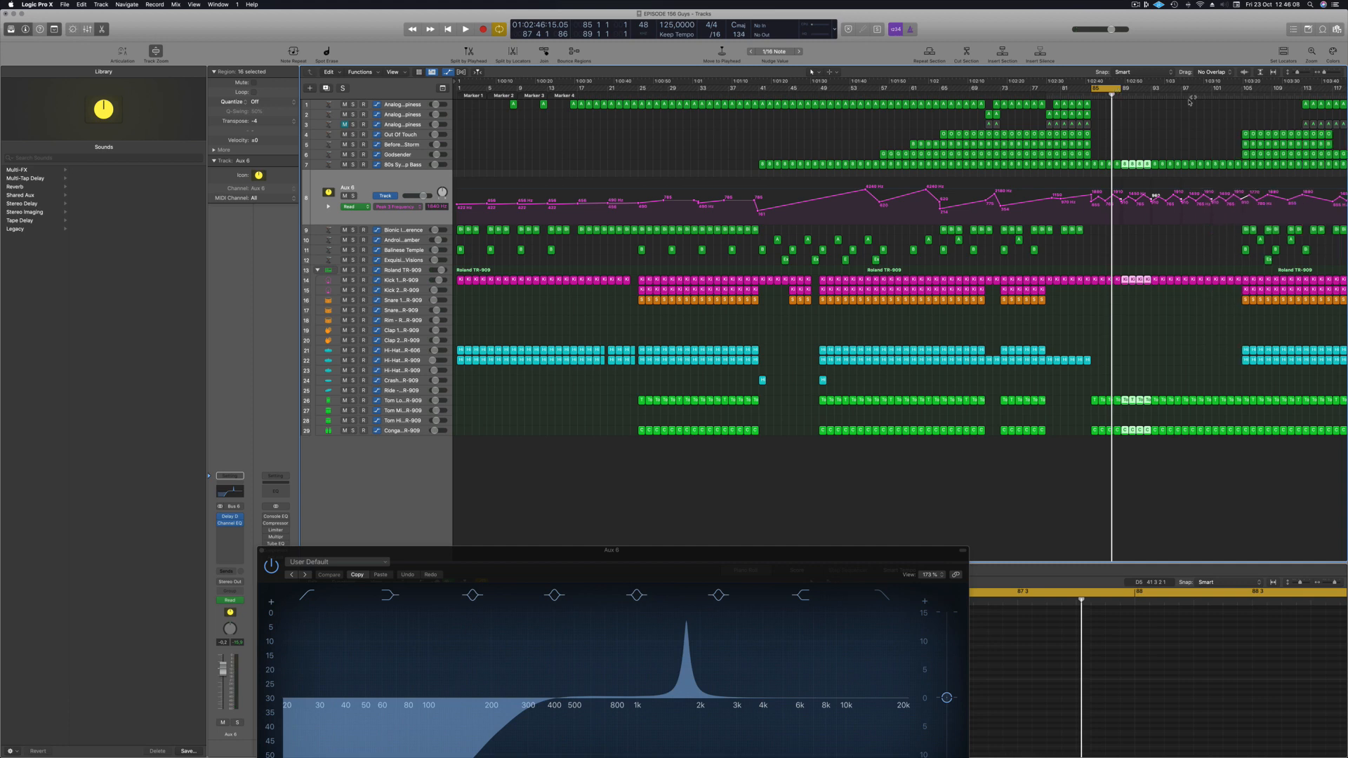
{"action": "scroll", "coordinate": [1150, 149], "scroll_direction": "left", "scroll_amount": 2}
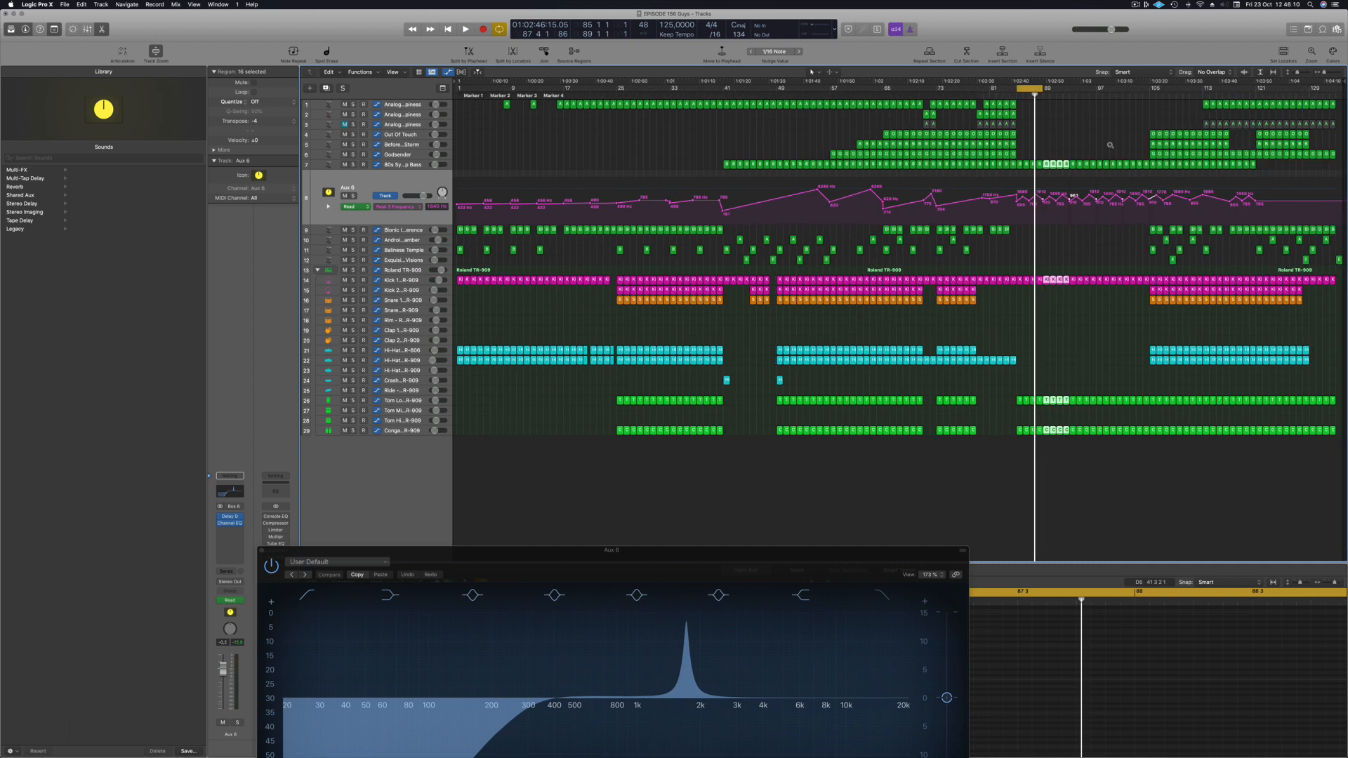
Step: Extend the cycle range to bar 97 and play the transition into the breakdown from around bar 81
{"action": "key", "text": "space"}
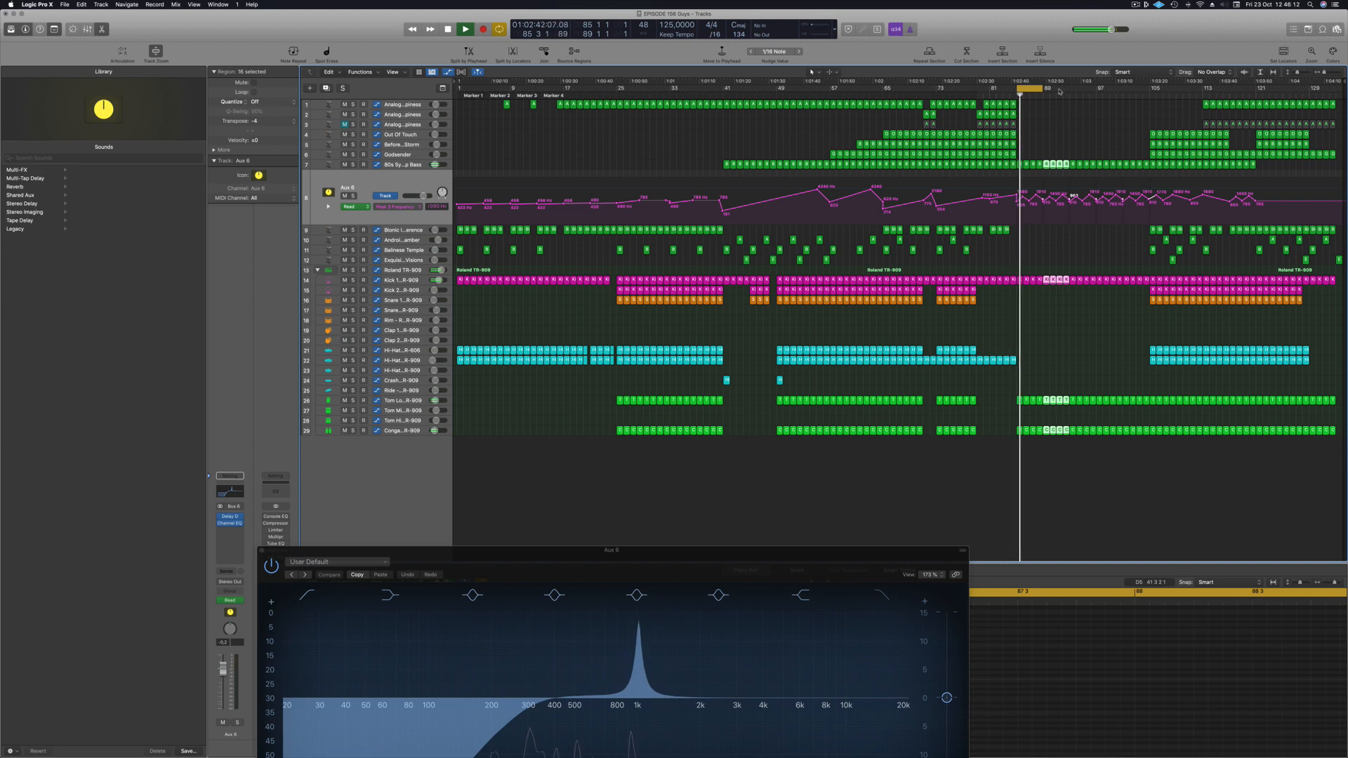
{"action": "left_click_drag", "start_coordinate": [1041, 89], "coordinate": [1094, 96]}
{"action": "key", "text": "space"}
{"action": "key", "text": "space"}
{"action": "left_click", "coordinate": [988, 91]}
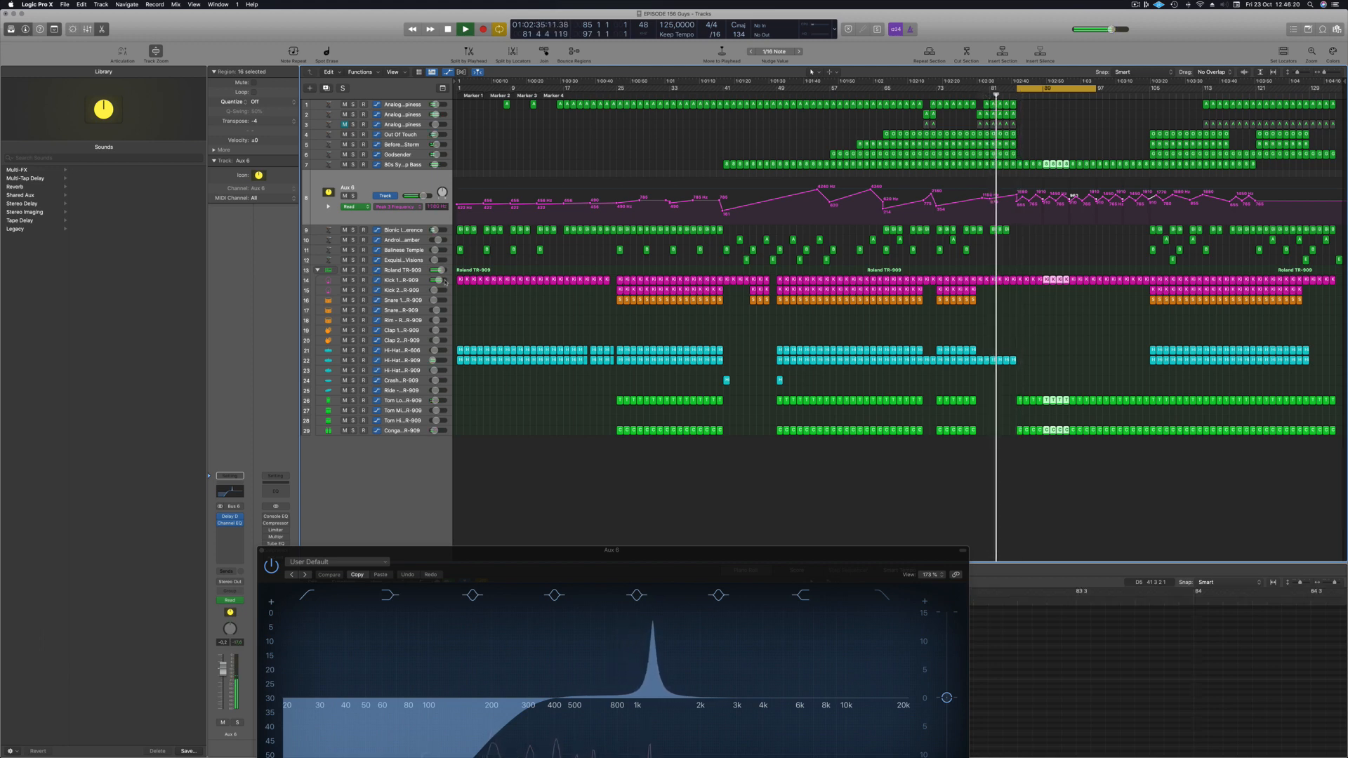
Step: Select the main Roland TR-909 track, then close the Aux 6 Channel EQ window and the lower editor area
{"action": "left_click", "coordinate": [421, 279]}
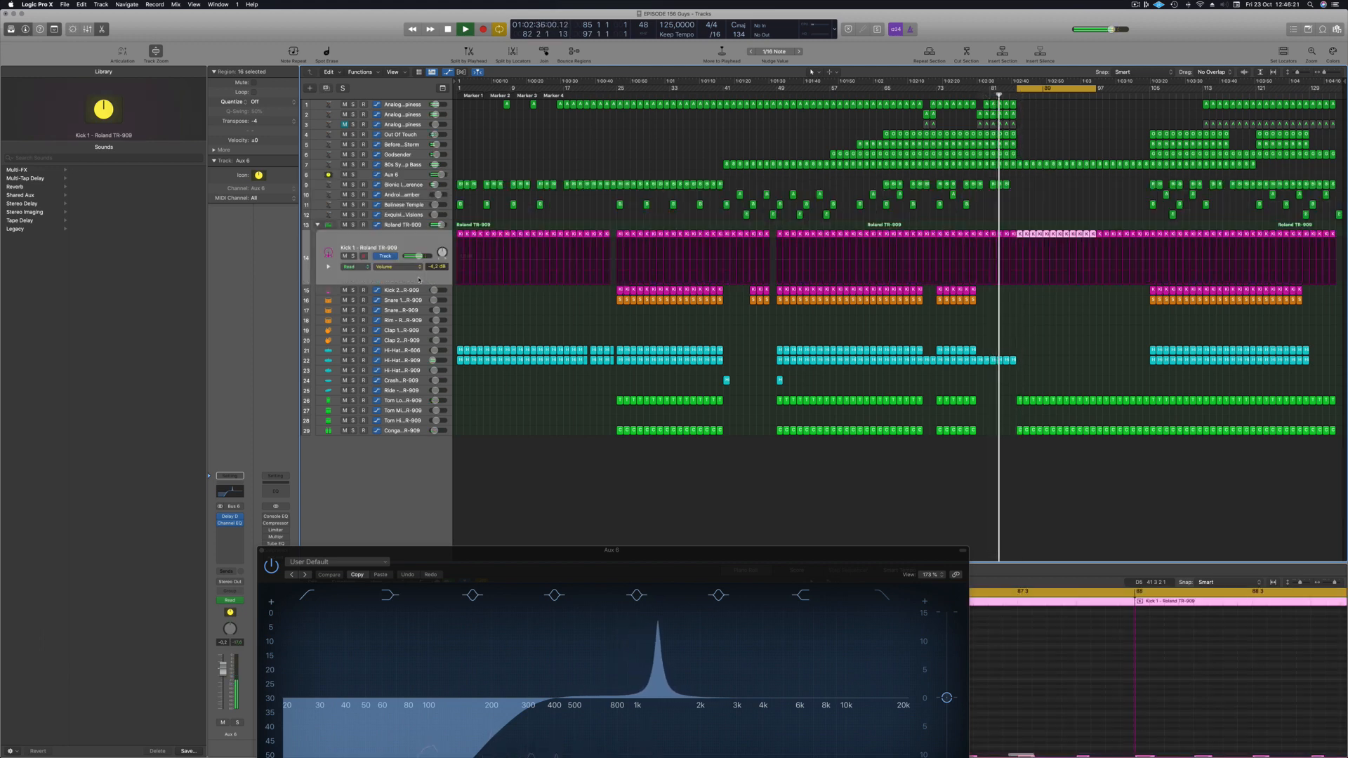
{"action": "left_click", "coordinate": [415, 228]}
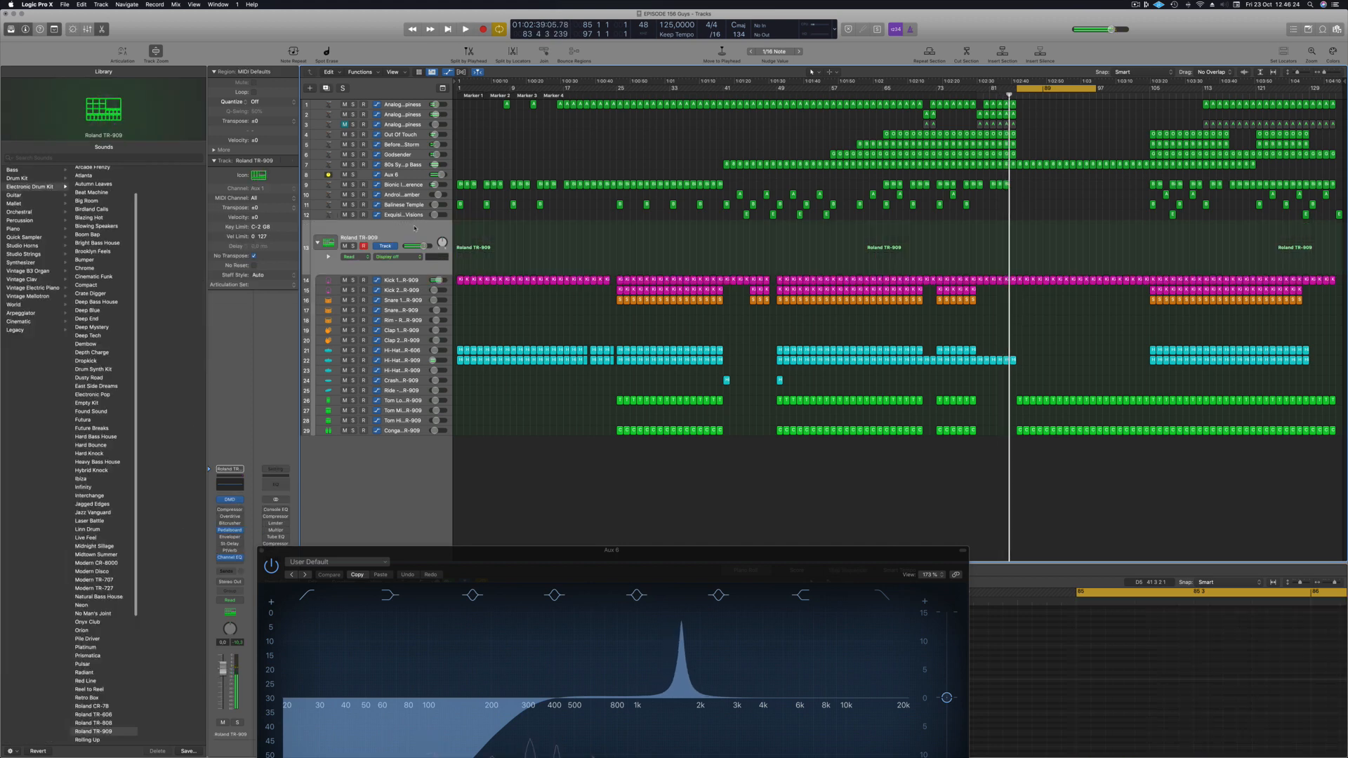
{"action": "key", "text": "space"}
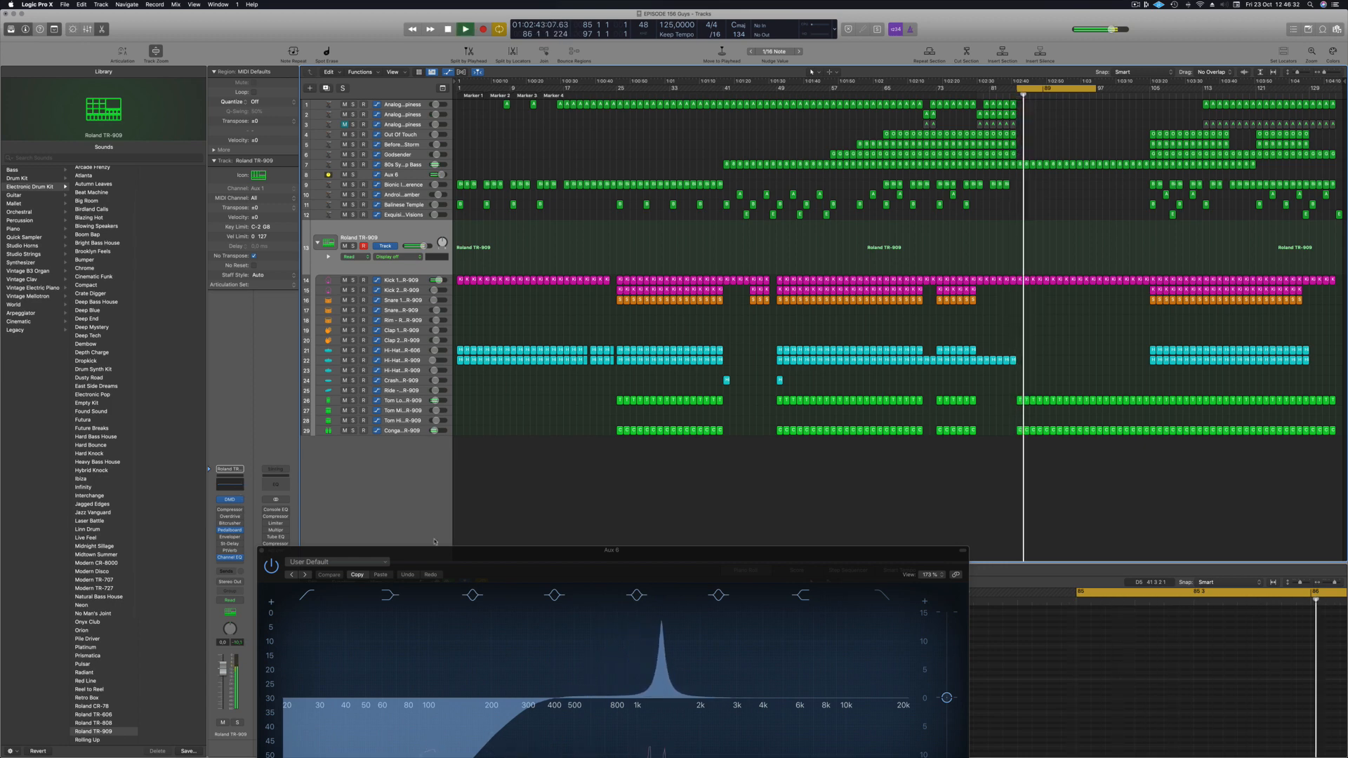
{"action": "left_click_drag", "start_coordinate": [430, 551], "coordinate": [925, 445]}
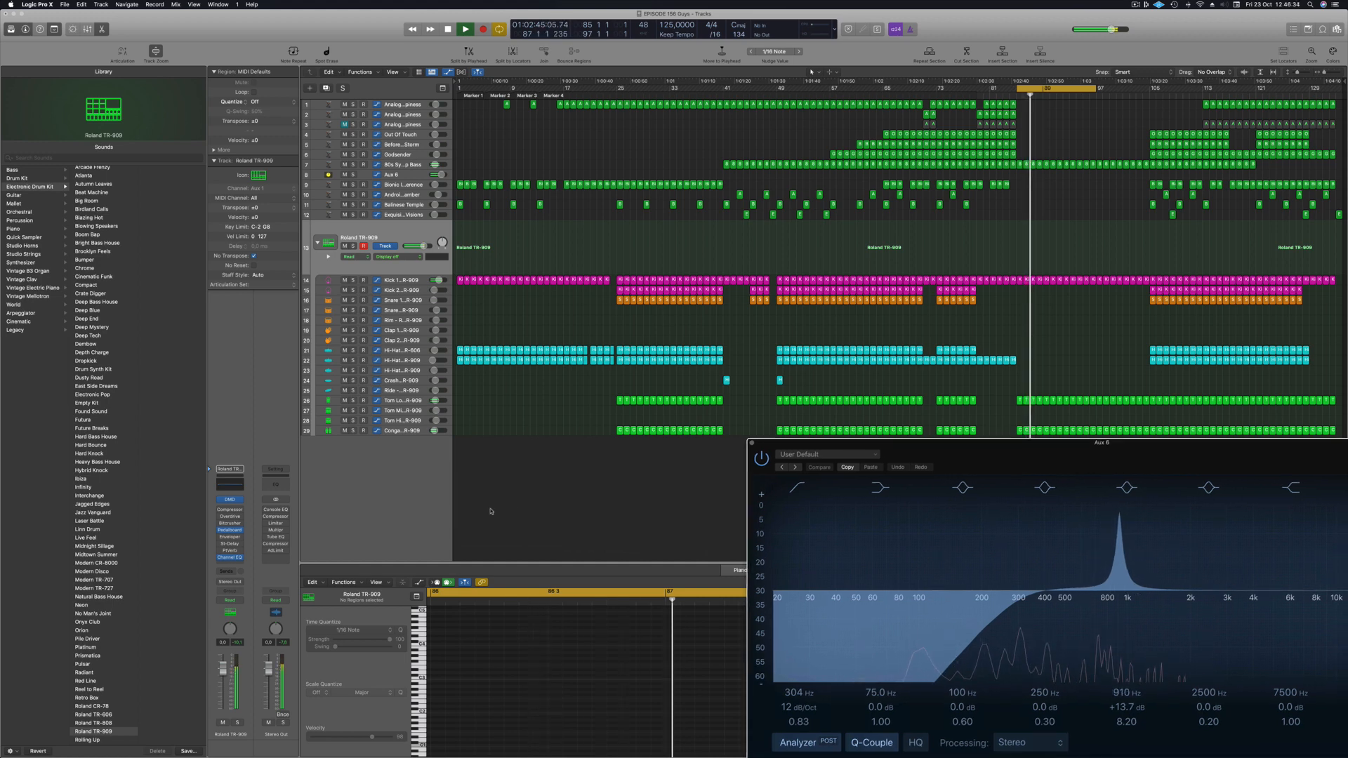
{"action": "key", "text": "x"}
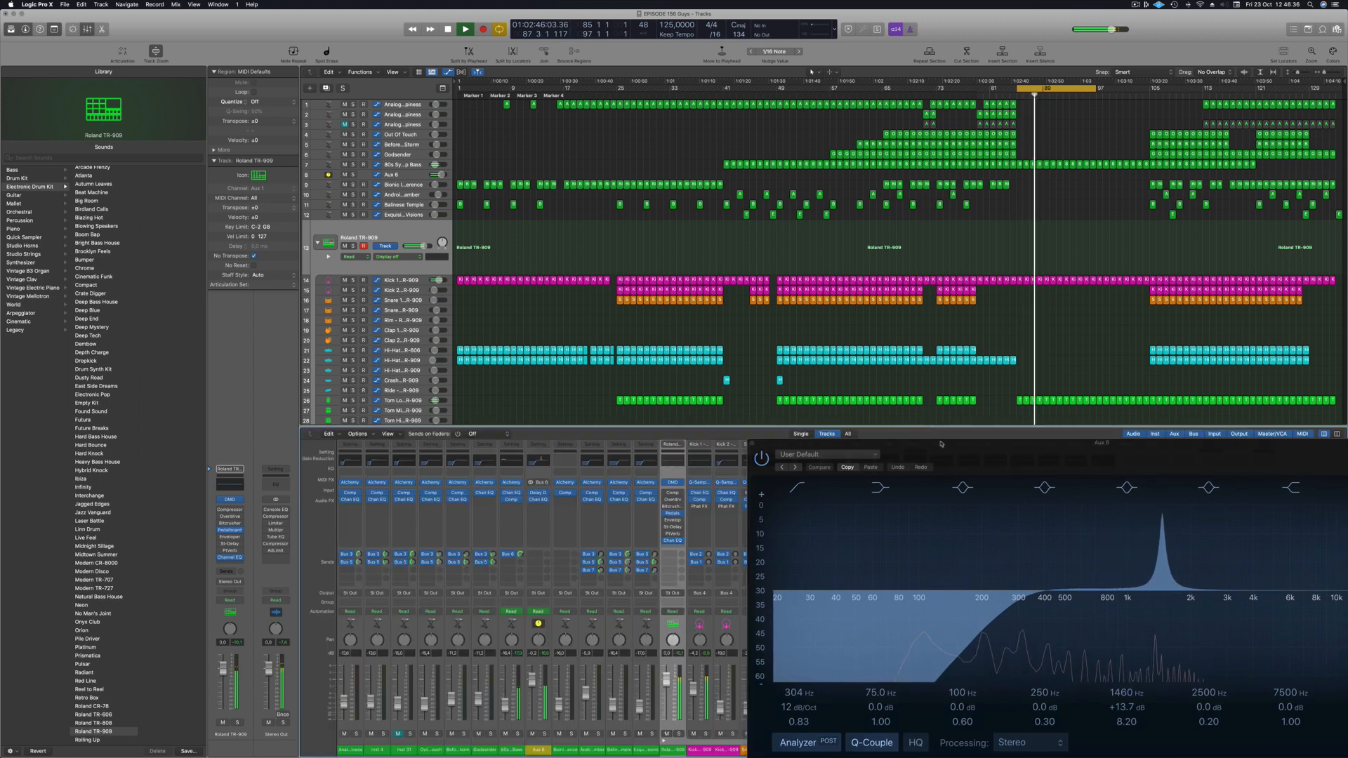
{"action": "left_click_drag", "start_coordinate": [825, 443], "coordinate": [686, 376]}
{"action": "key", "text": "x"}
{"action": "left_click", "coordinate": [612, 376]}
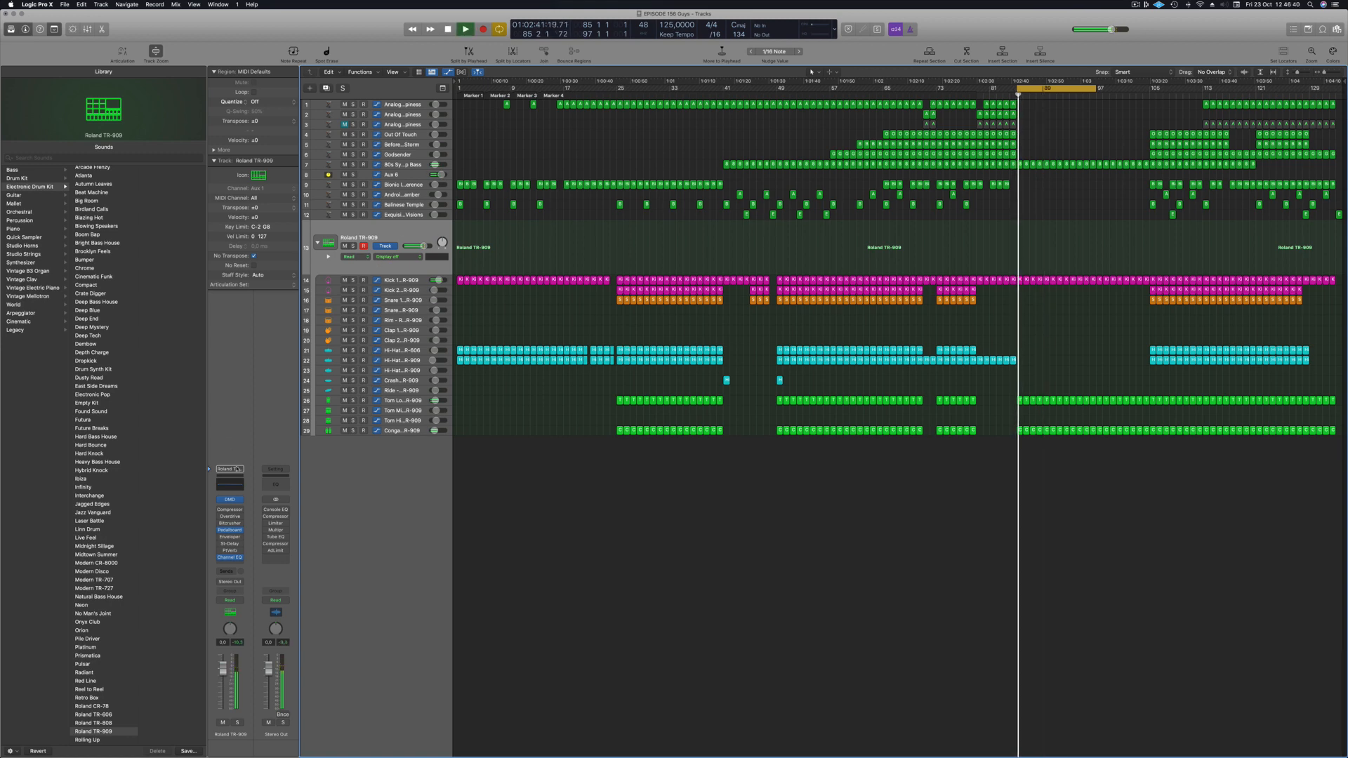
Step: Open the Roland TR-909 kit in Drum Machine Designer and audition its Hi Cut and Lo Cut Filter controls
{"action": "left_click", "coordinate": [229, 500]}
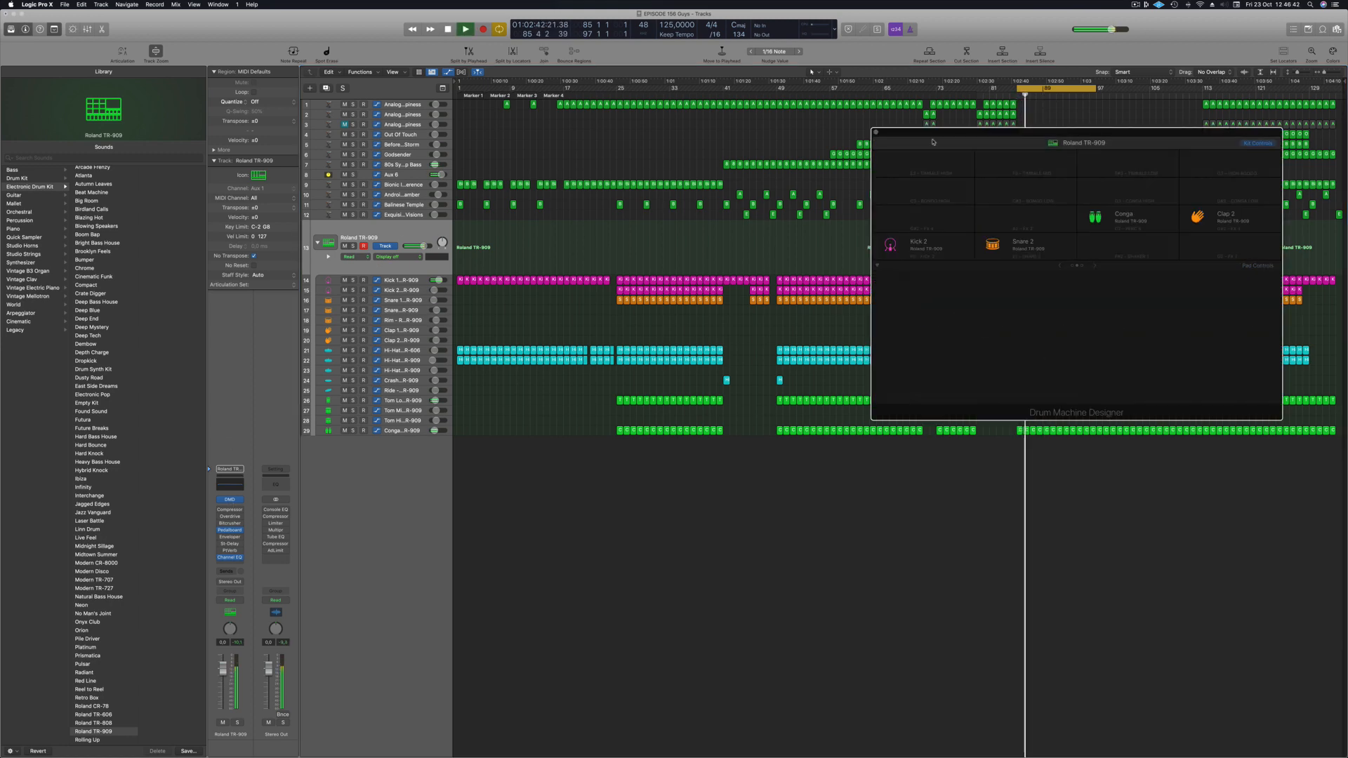
{"action": "left_click_drag", "start_coordinate": [1147, 133], "coordinate": [904, 131]}
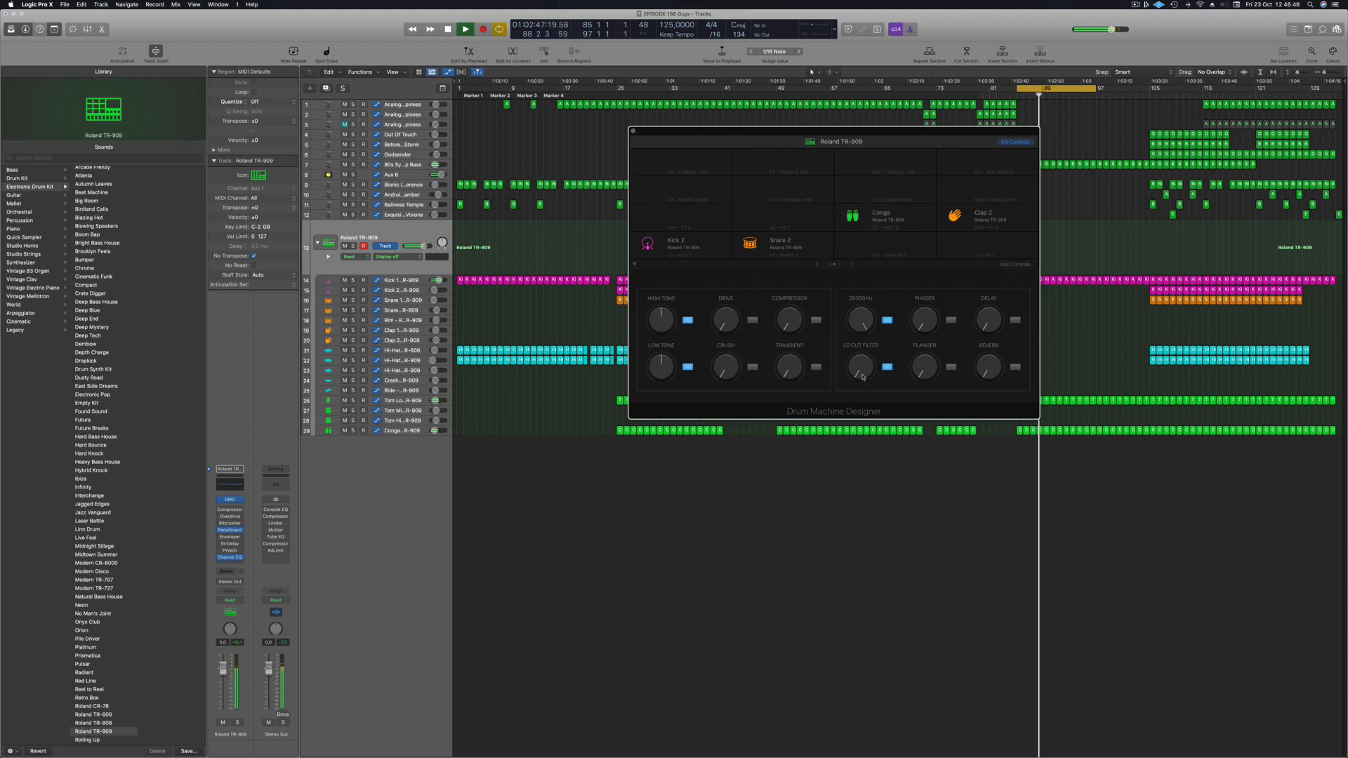
{"action": "left_click_drag", "start_coordinate": [864, 325], "coordinate": [860, 358]}
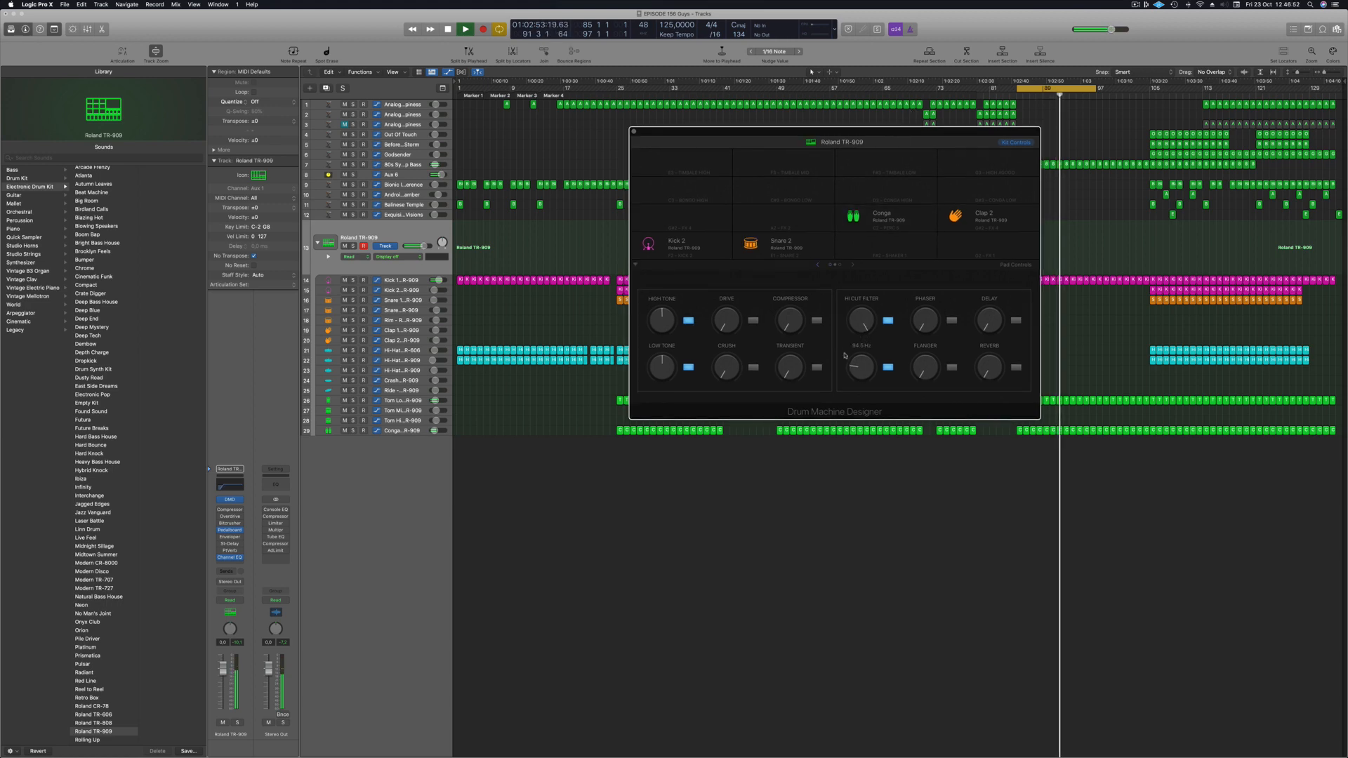
{"action": "left_click_drag", "start_coordinate": [966, 89], "coordinate": [819, 207]}
{"action": "key", "text": "space"}
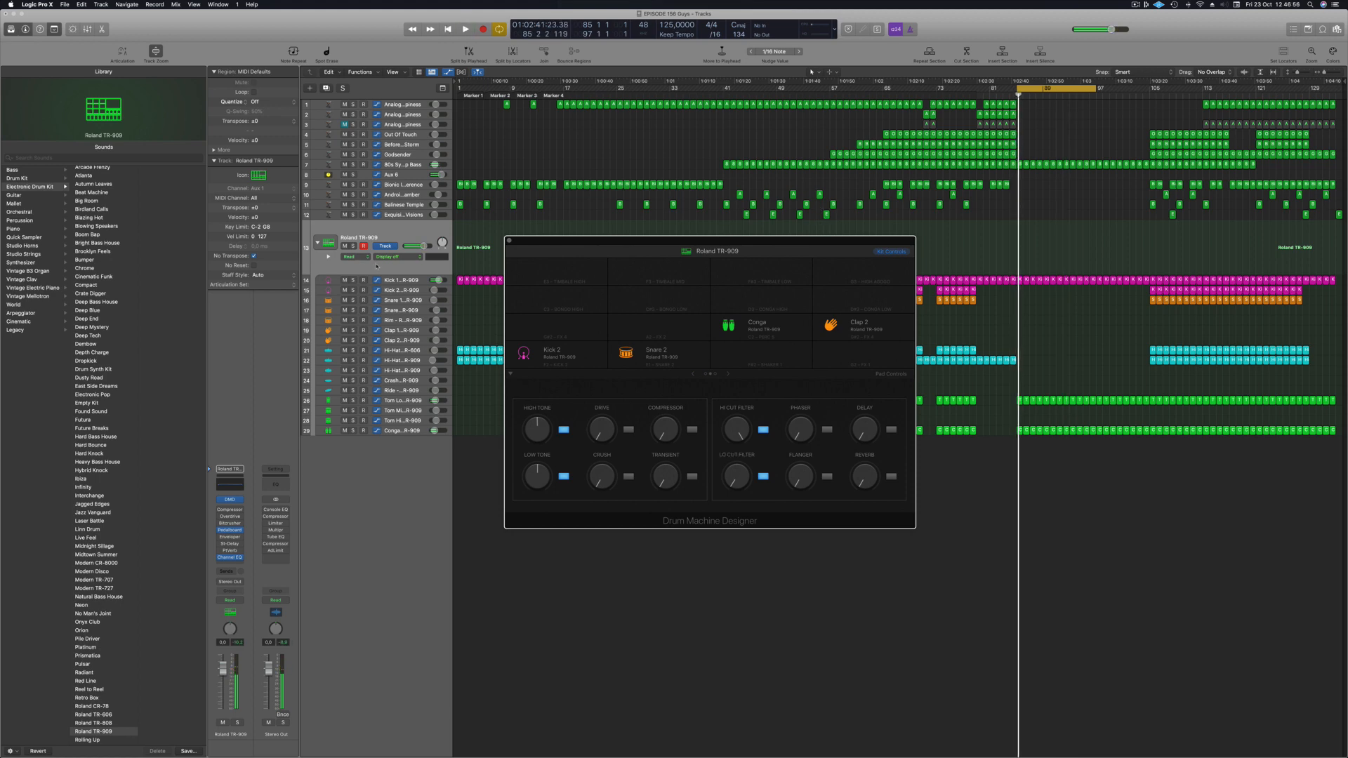
Step: Set the Roland TR-909 track's automation mode to Touch and record a downward Hi Cut Filter sweep from bar 85 to bar 89
{"action": "left_click", "coordinate": [242, 602]}
{"action": "left_click", "coordinate": [228, 608]}
{"action": "key", "text": "space"}
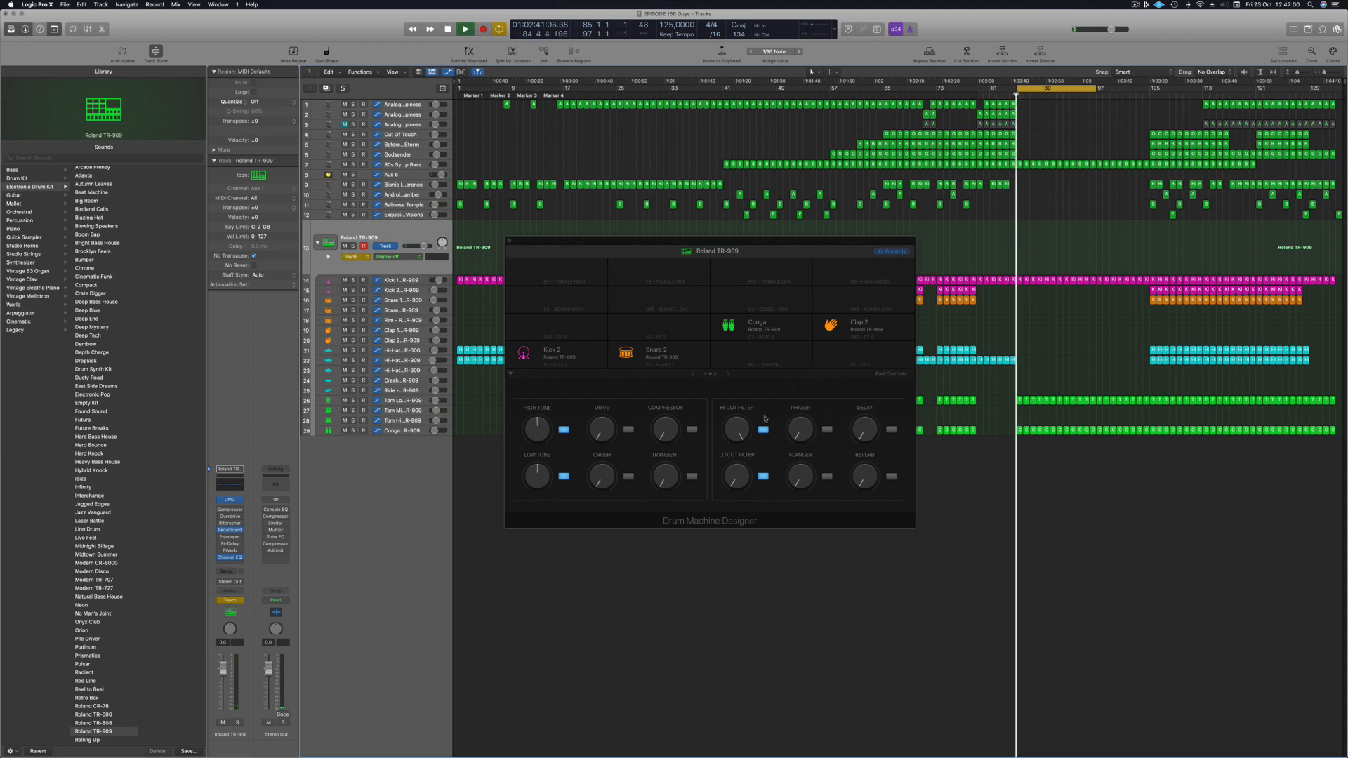
{"action": "left_click_drag", "start_coordinate": [736, 429], "coordinate": [737, 516]}
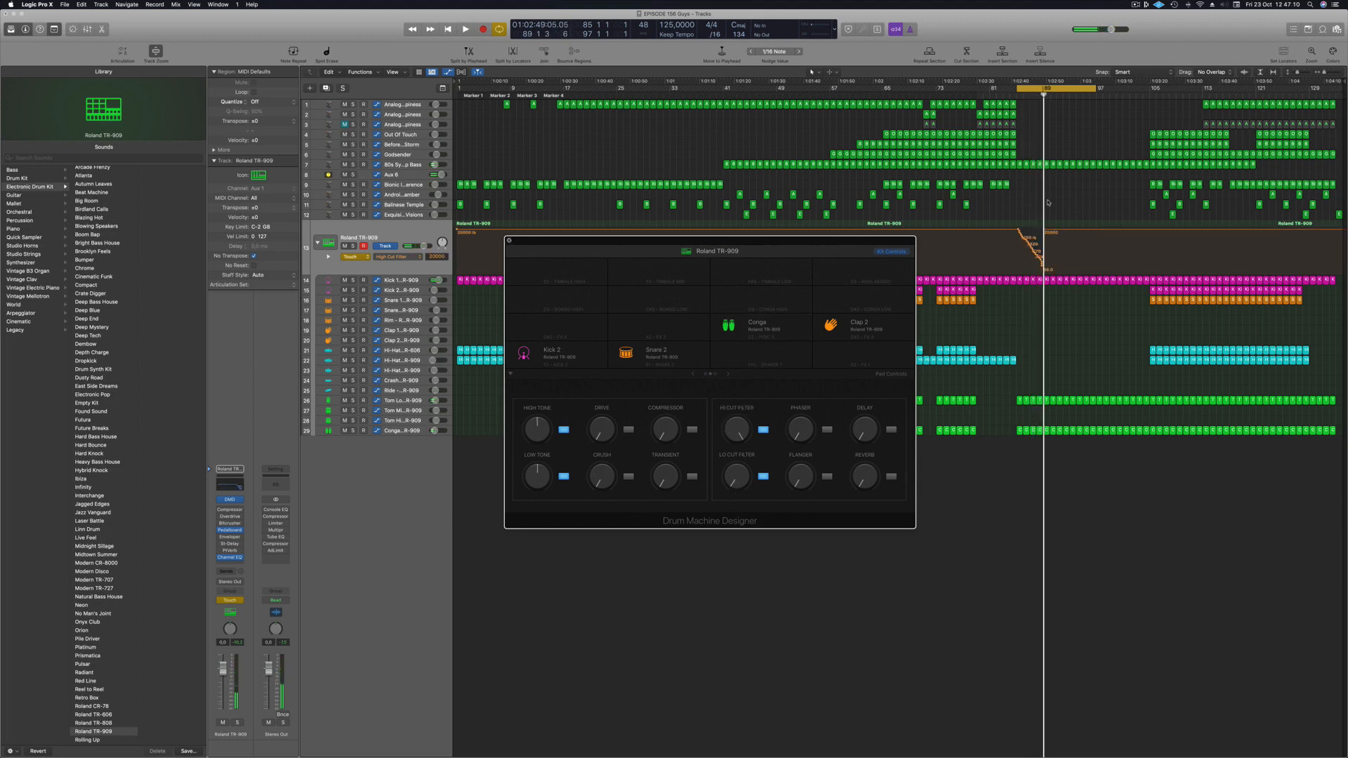
Step: Close Drum Machine Designer and straighten the Hi Cut Filter automation into one ramp from bar 85 down to 20.4 Hz at bar 89
{"action": "key", "text": "super+w"}
{"action": "mouse_move", "coordinate": [1044, 231]}
{"action": "left_mouse_down"}
{"action": "mouse_move", "coordinate": [1016, 231]}
{"action": "mouse_move", "coordinate": [1050, 240]}
{"action": "left_mouse_up"}
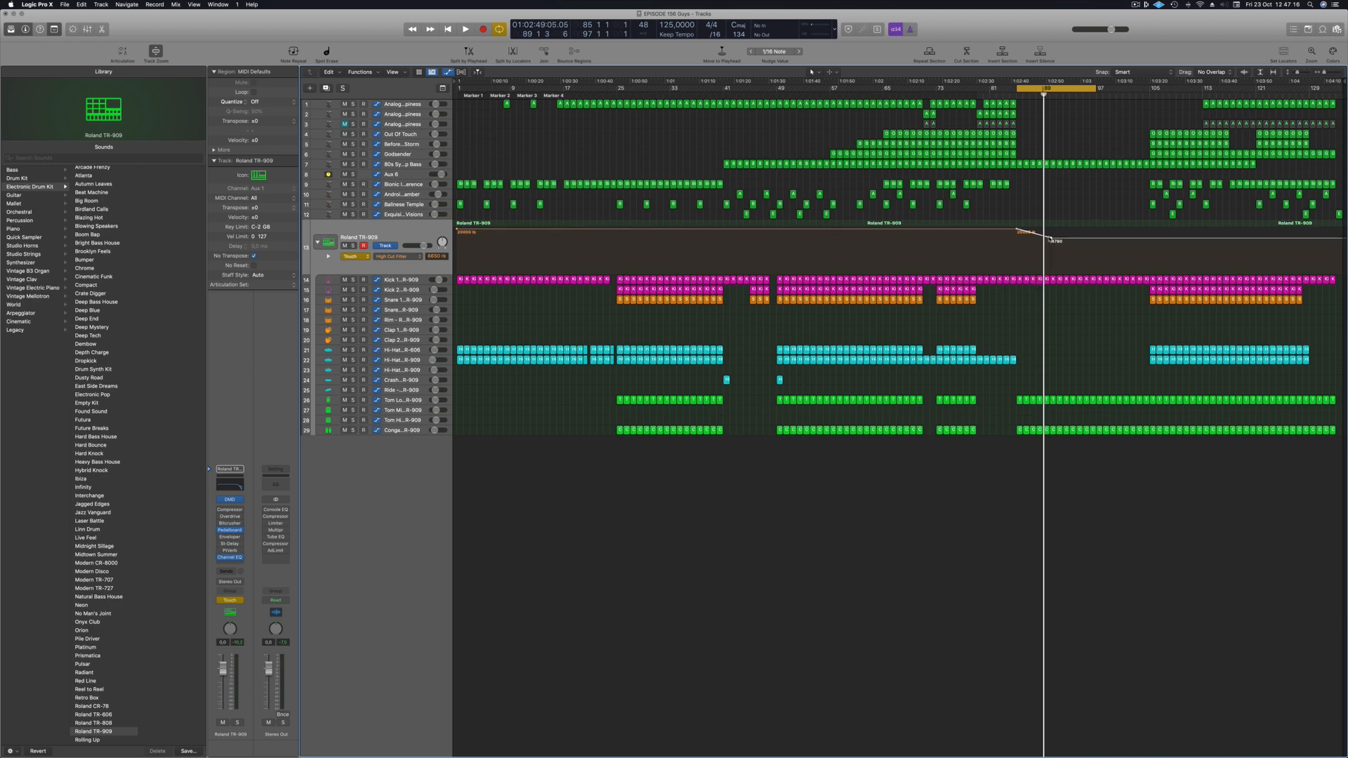
{"action": "key", "text": "super+Right"}
{"action": "key", "text": "super+Right"}
{"action": "key", "text": "super+Right"}
{"action": "key", "text": "super+Right"}
{"action": "key", "text": "super+Right"}
{"action": "key", "text": "super+Right"}
{"action": "key", "text": "super+Right"}
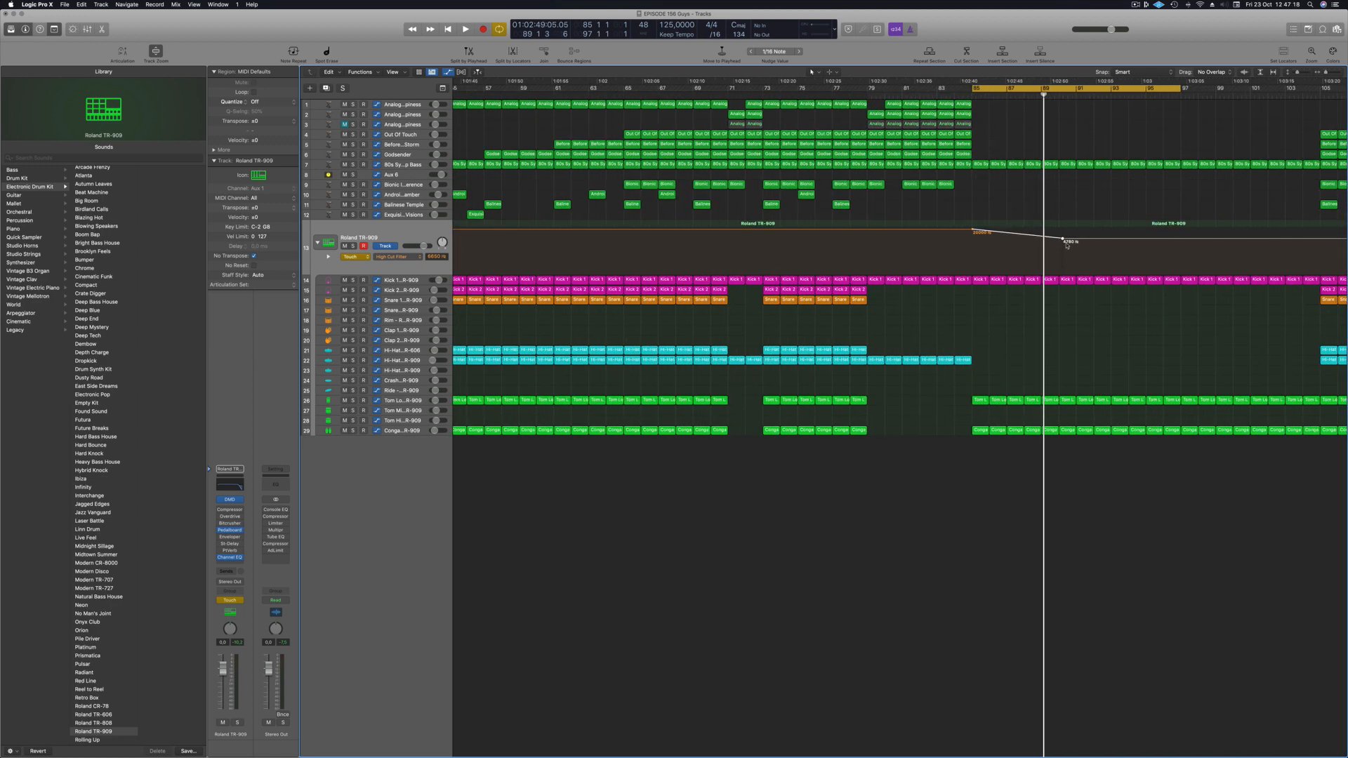
{"action": "left_click_drag", "start_coordinate": [1062, 239], "coordinate": [1043, 274]}
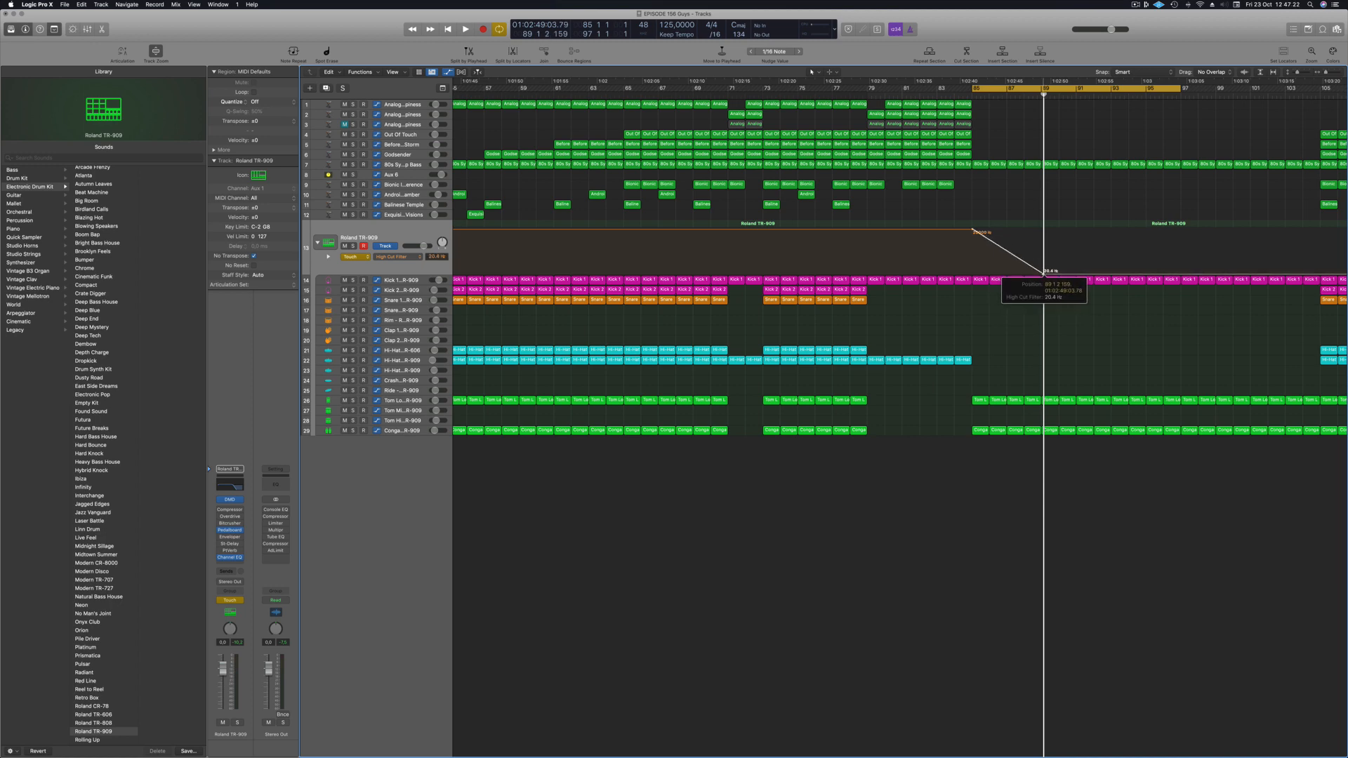
{"action": "key", "text": "super+Left"}
{"action": "key", "text": "super+Left"}
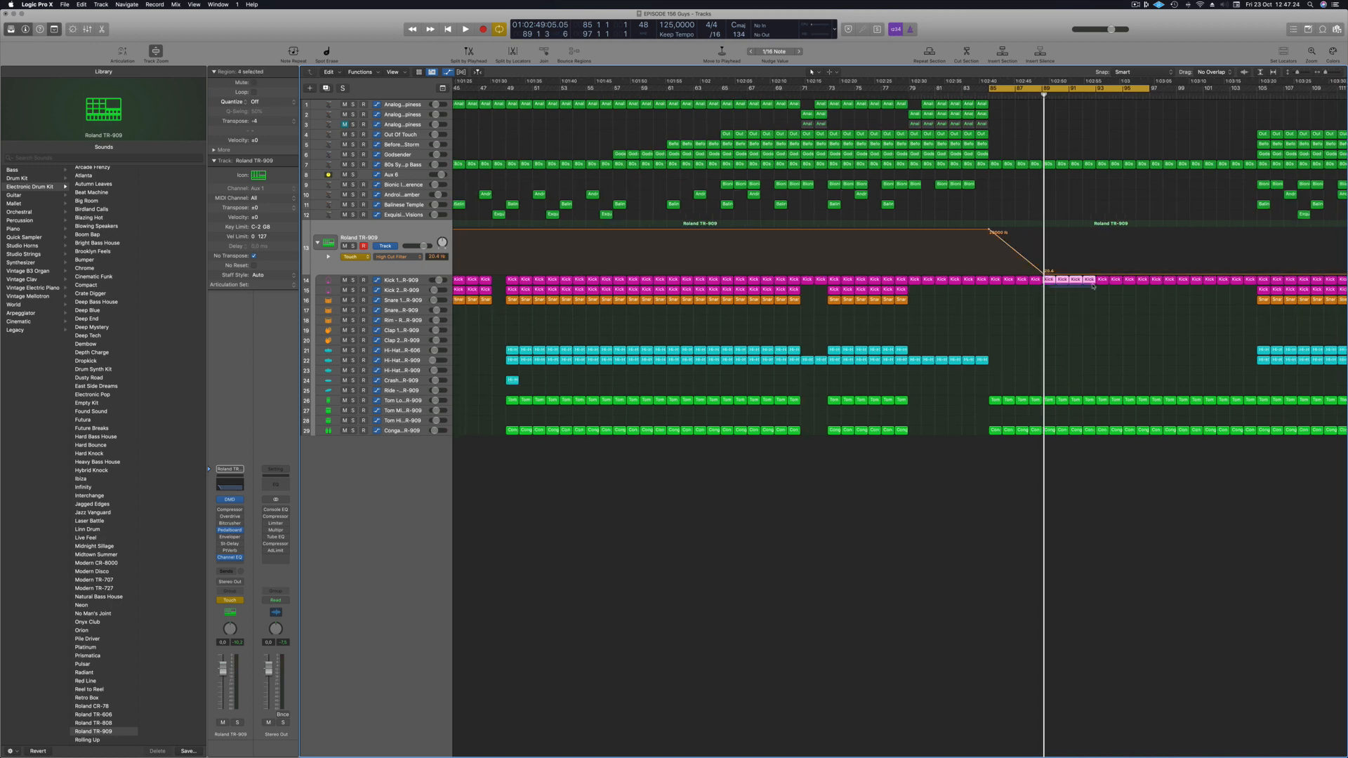
Step: Delete the Kick 1, low tom and conga regions from bar 89 to 93, and the Kick 1 regions on to bar 97
{"action": "key", "text": "Delete"}
{"action": "key", "text": "space"}
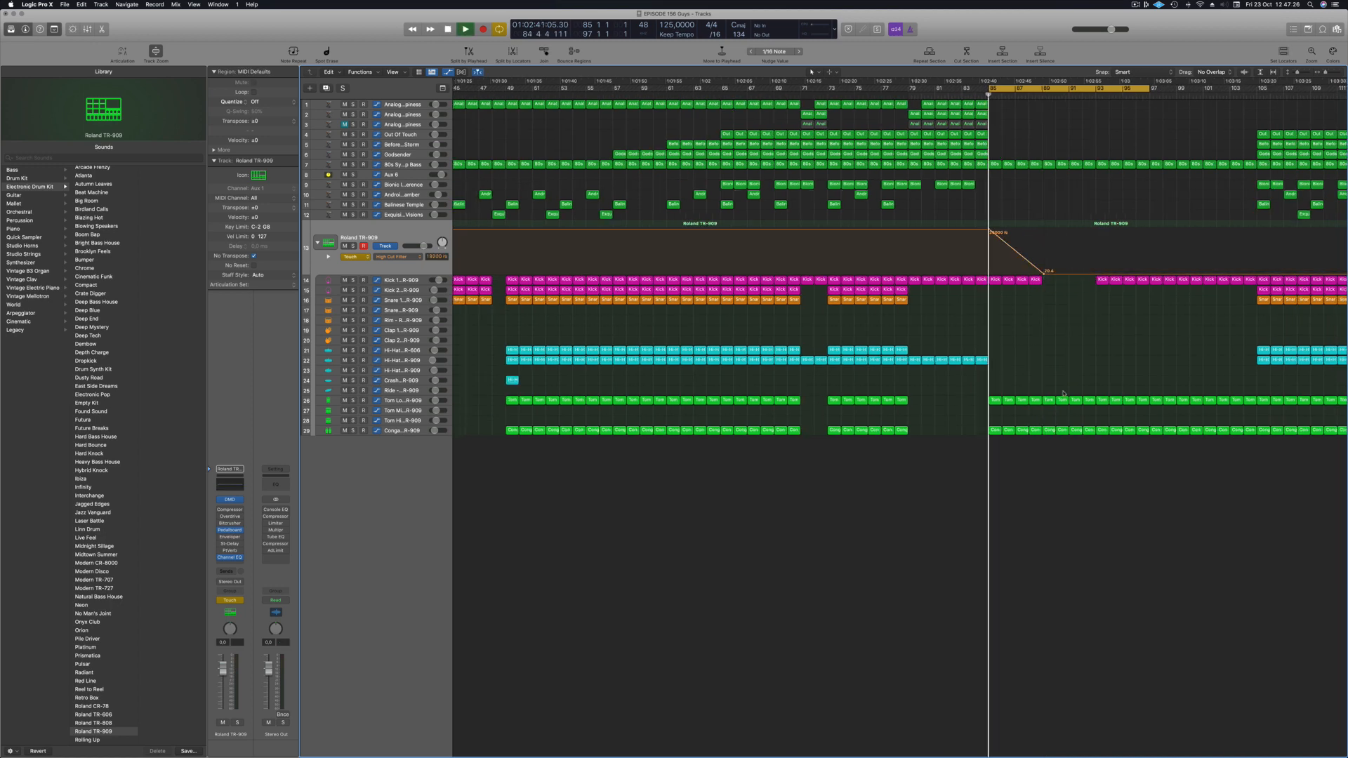
{"action": "left_click_drag", "start_coordinate": [1046, 388], "coordinate": [1095, 438]}
{"action": "key", "text": "Delete"}
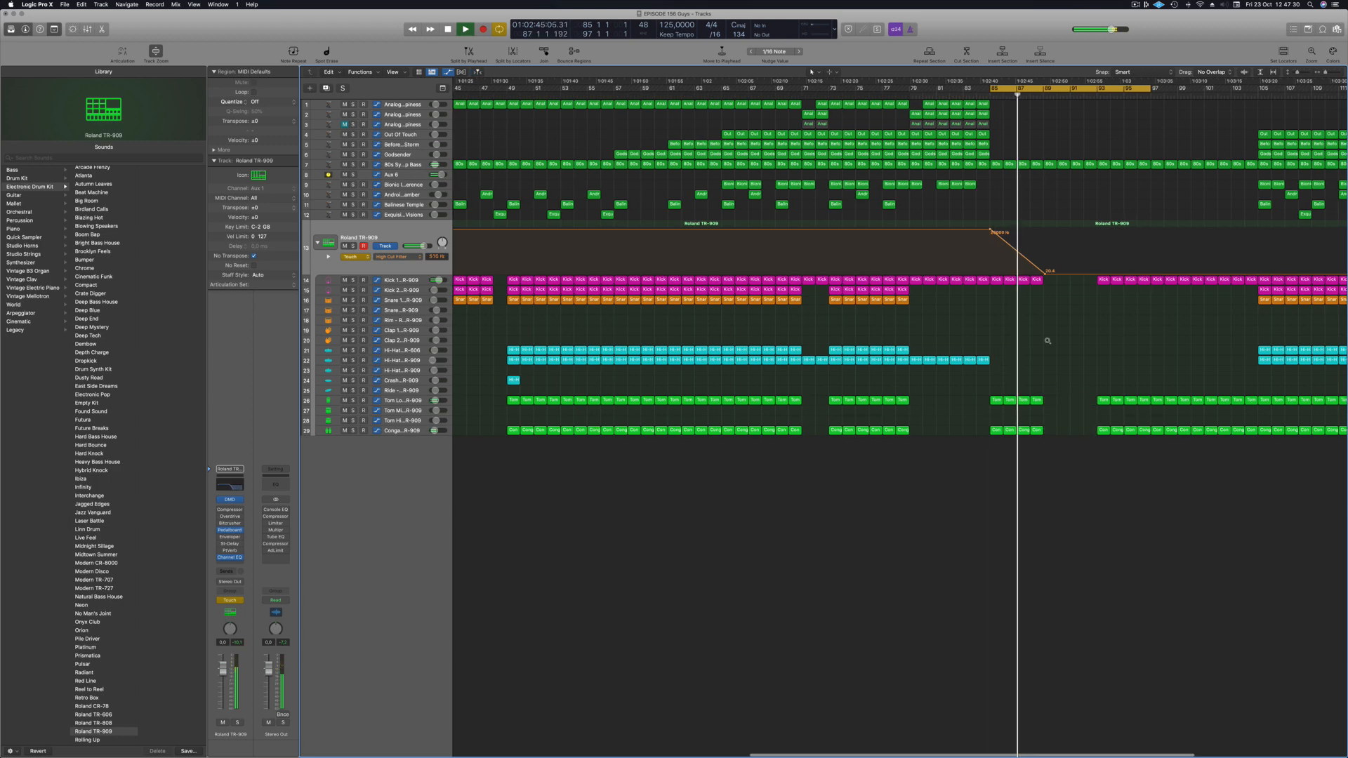
{"action": "scroll", "coordinate": [1044, 318], "scroll_direction": "down", "scroll_amount": 5}
{"action": "scroll", "coordinate": [1044, 318], "scroll_direction": "down", "scroll_amount": 3}
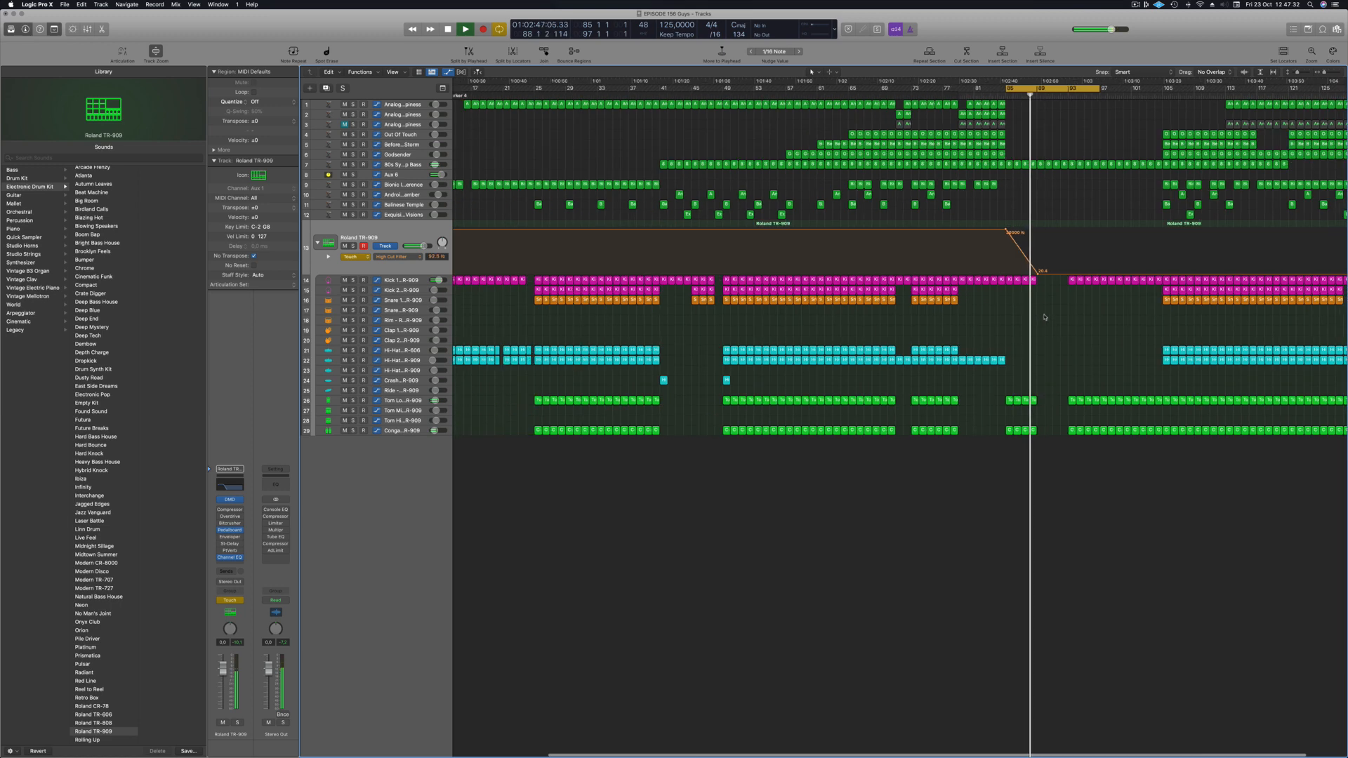
{"action": "scroll", "coordinate": [1073, 273], "scroll_direction": "down", "scroll_amount": 3}
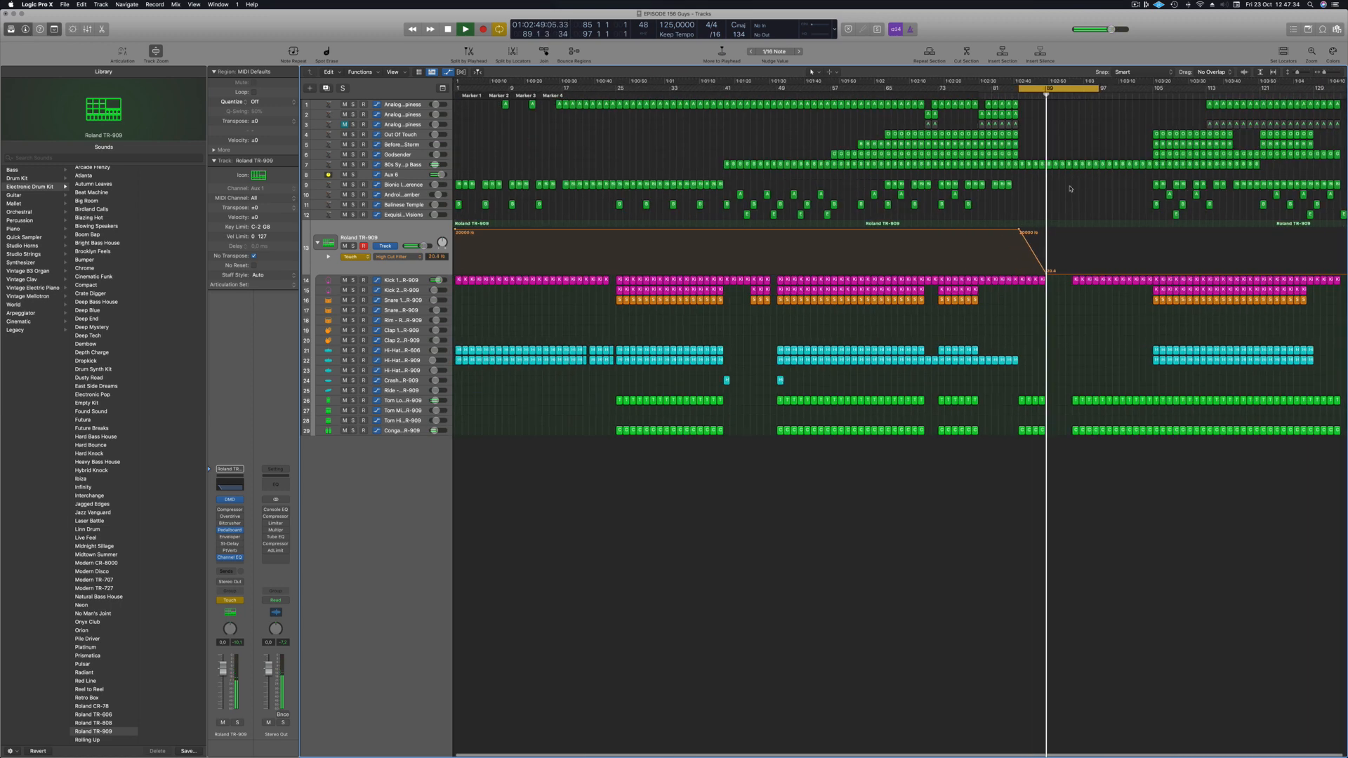
{"action": "left_click", "coordinate": [1089, 281], "text": "shift"}
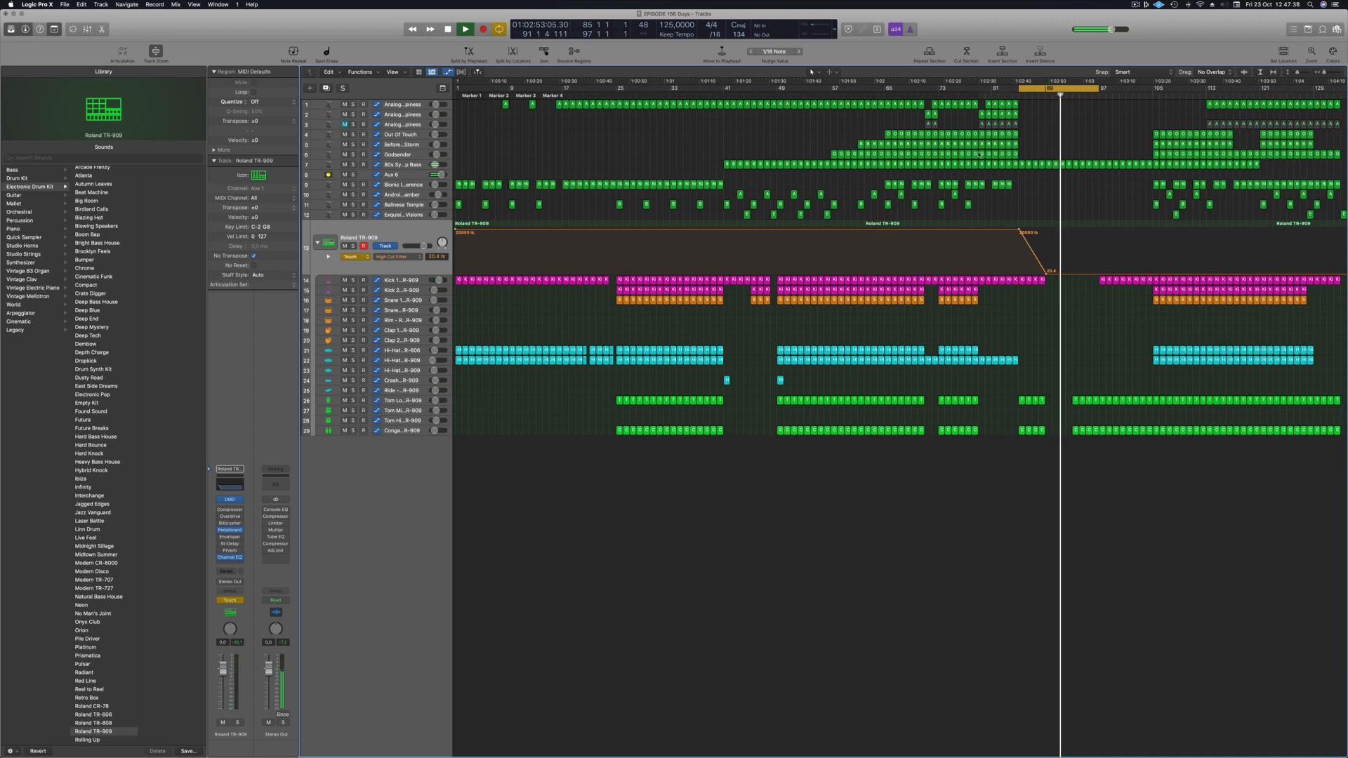
Step: Remove the zigzag points from the Aux 6 EQ frequency automation between bars 85 and 105, leaving one rising ramp
{"action": "left_click", "coordinate": [402, 179]}
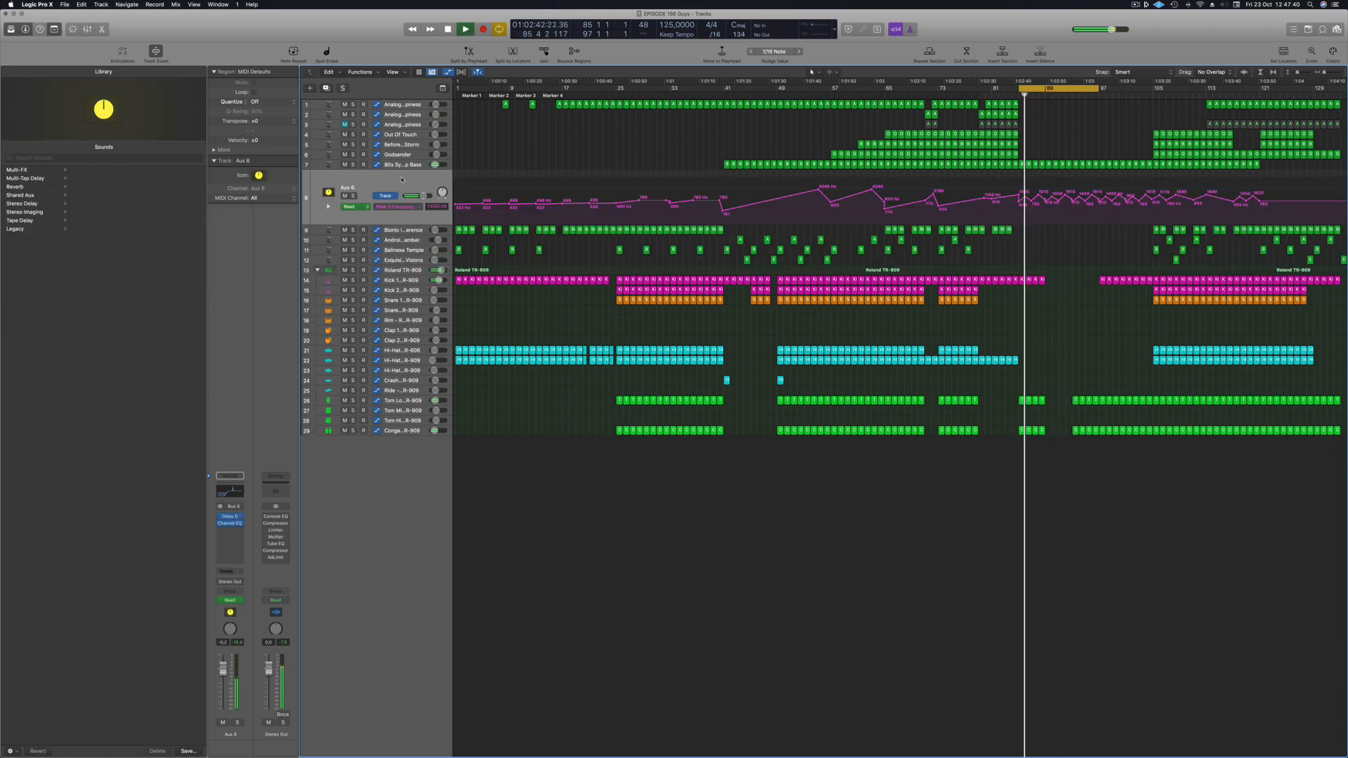
{"action": "left_click_drag", "start_coordinate": [1032, 195], "coordinate": [1155, 195]}
{"action": "key", "text": "space"}
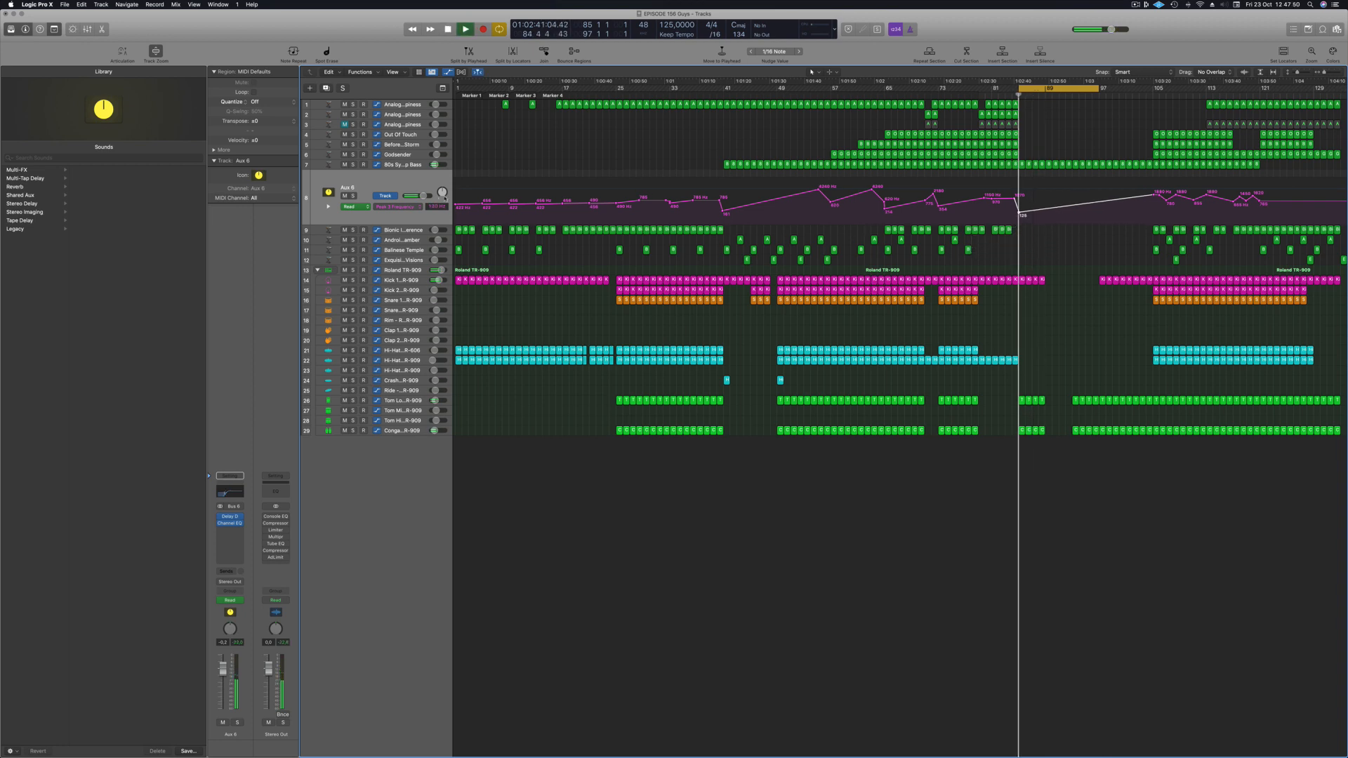
Step: Replace the 80s Synth Pop Bass track's sawtooth Alchemy cutoff automation with a gradual rise from bar 85 to 97
{"action": "left_click", "coordinate": [405, 164]}
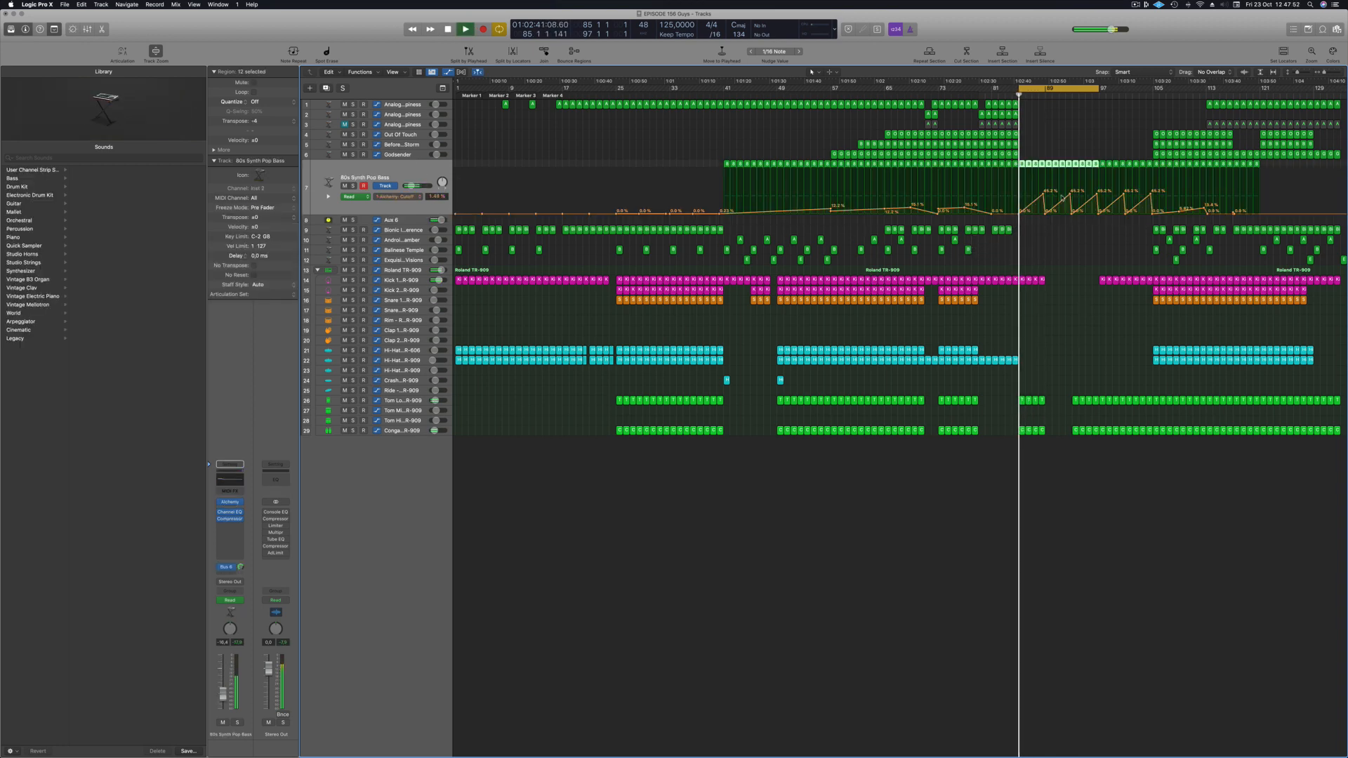
{"action": "left_click_drag", "start_coordinate": [1065, 194], "coordinate": [1099, 193]}
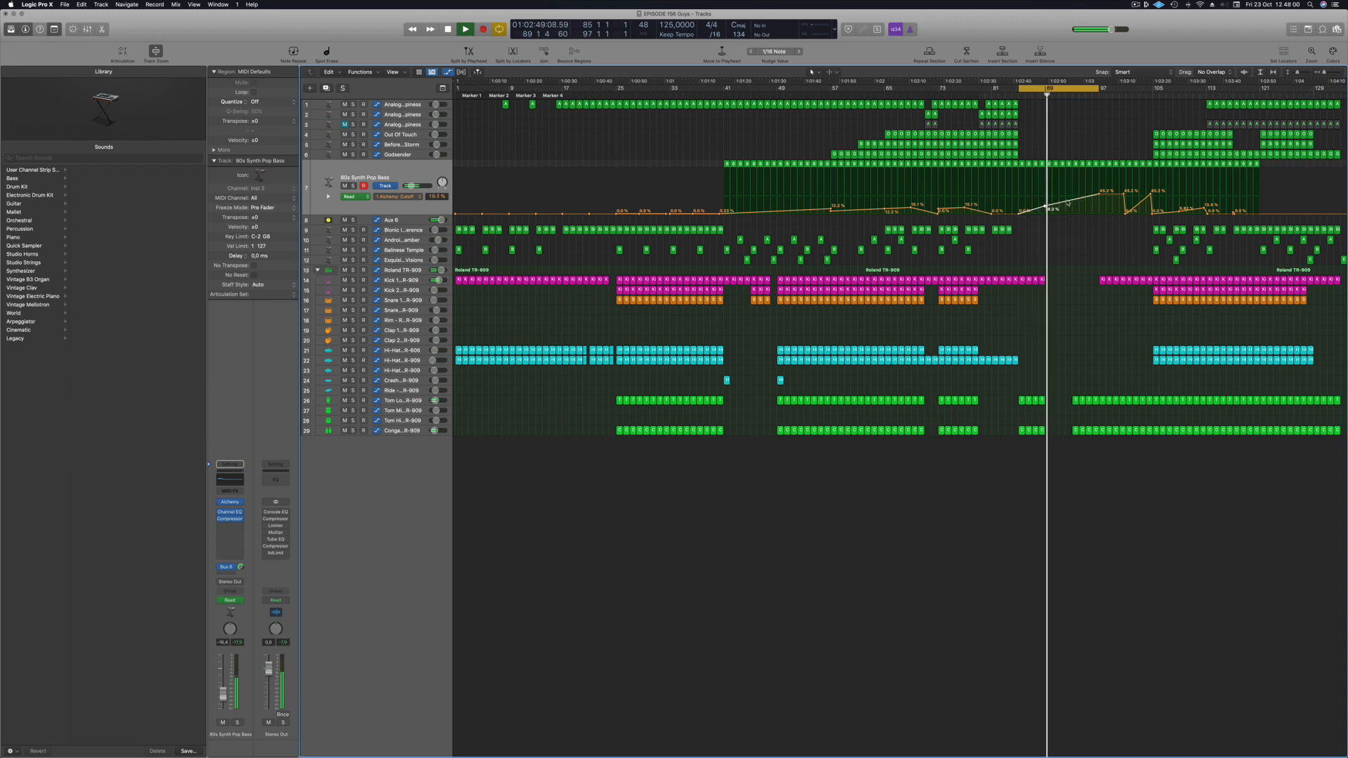
{"action": "left_click_drag", "start_coordinate": [1071, 201], "coordinate": [1070, 197]}
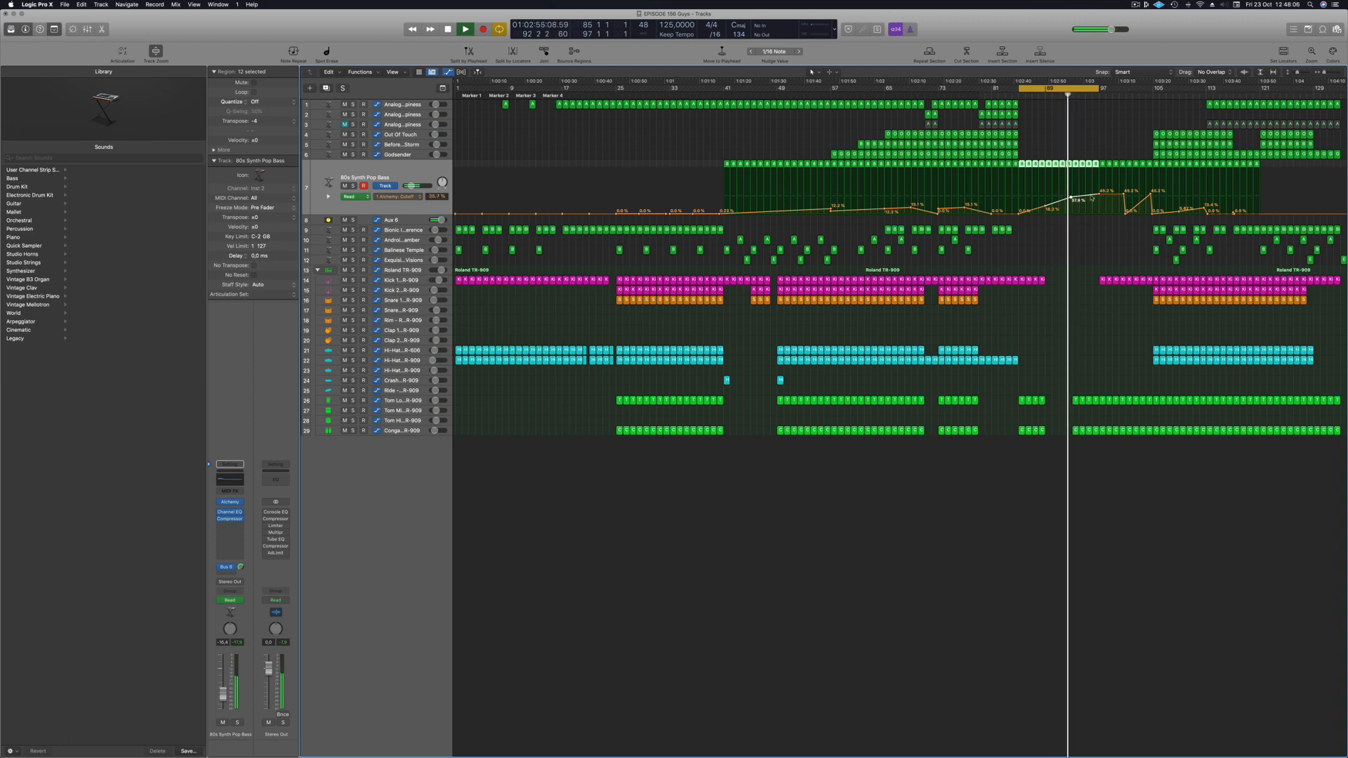
Step: Try adding a point to the Aux 6 frequency automation ramp near bar 97, and stop playback
{"action": "left_click", "coordinate": [406, 221]}
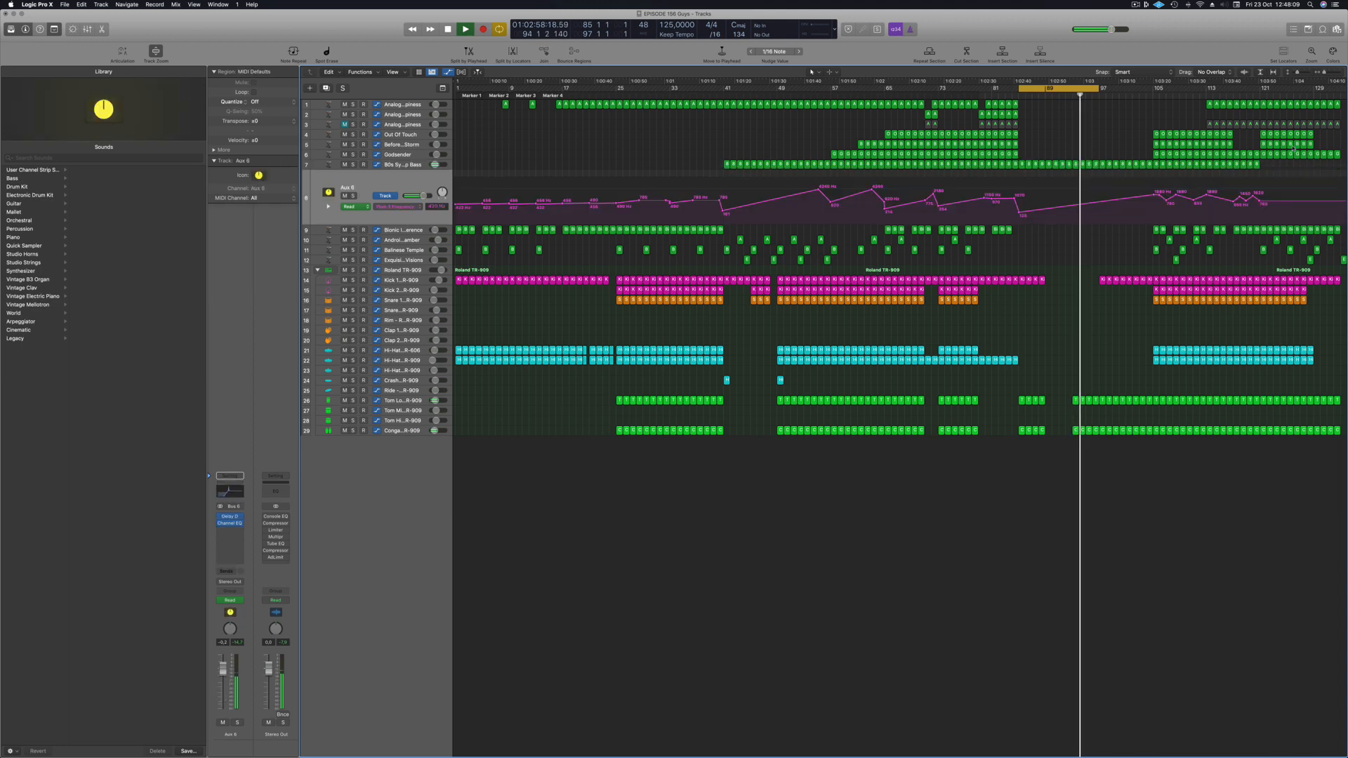
{"action": "left_click", "coordinate": [1103, 202]}
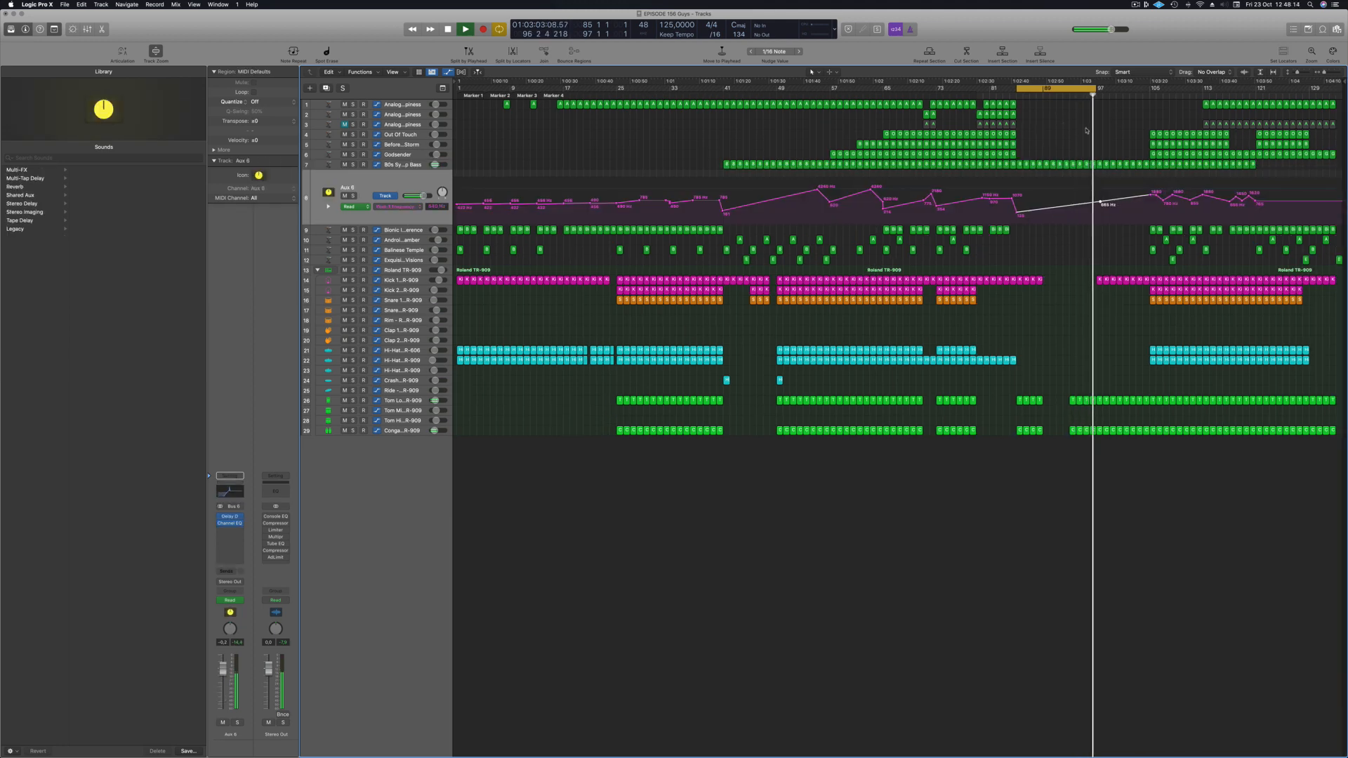
{"action": "key", "text": "space"}
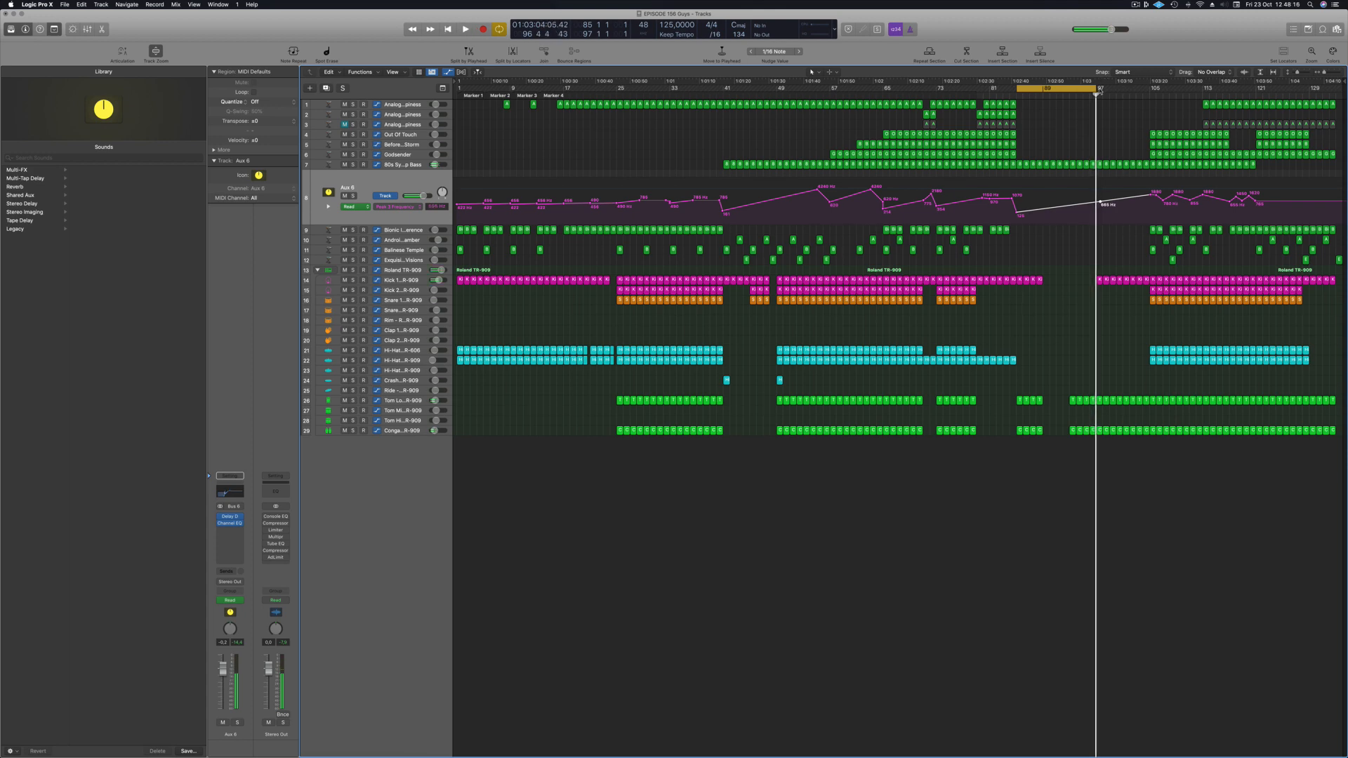
Step: Extend the cycle range to bar 105, start playback and copy four regions on the first Analog track to bar 97
{"action": "left_click_drag", "start_coordinate": [1095, 89], "coordinate": [1149, 89]}
{"action": "key", "text": "space"}
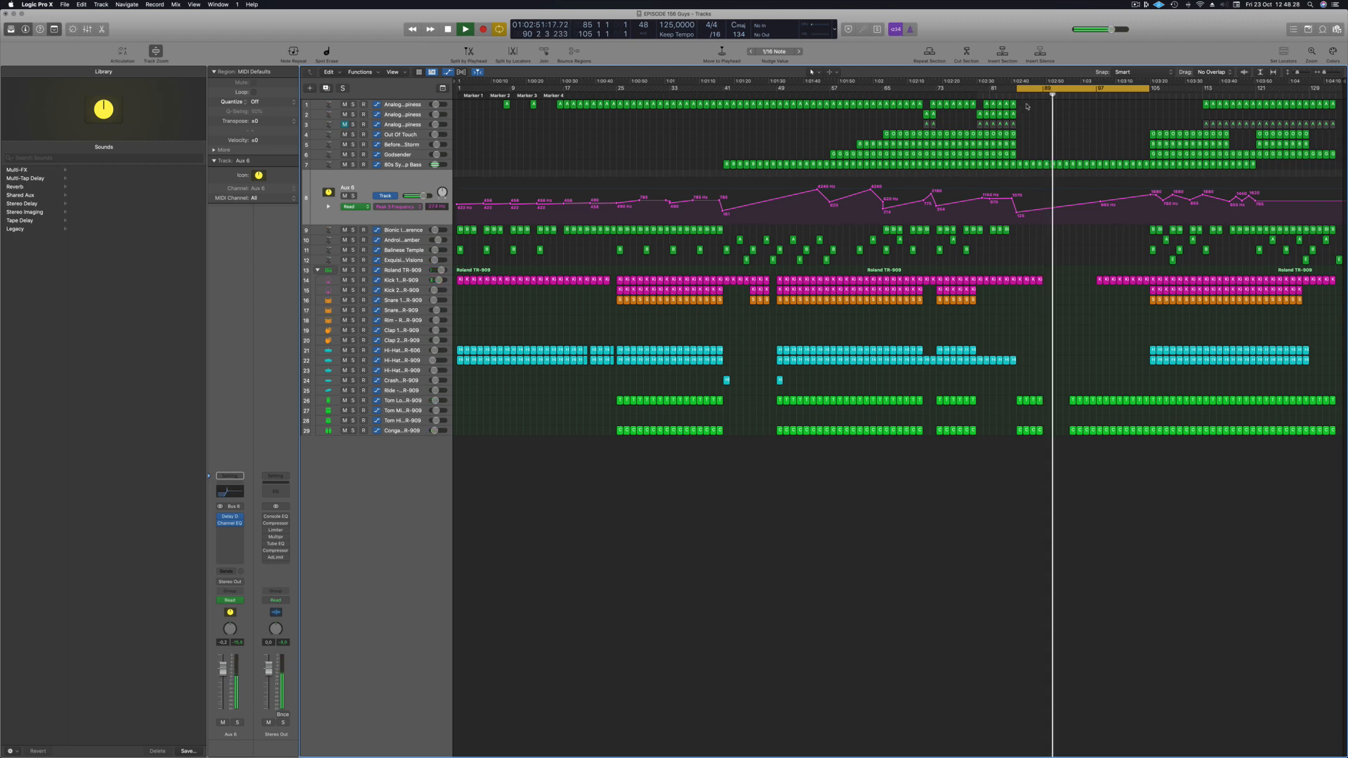
{"action": "left_click_drag", "start_coordinate": [1024, 110], "coordinate": [1099, 109]}
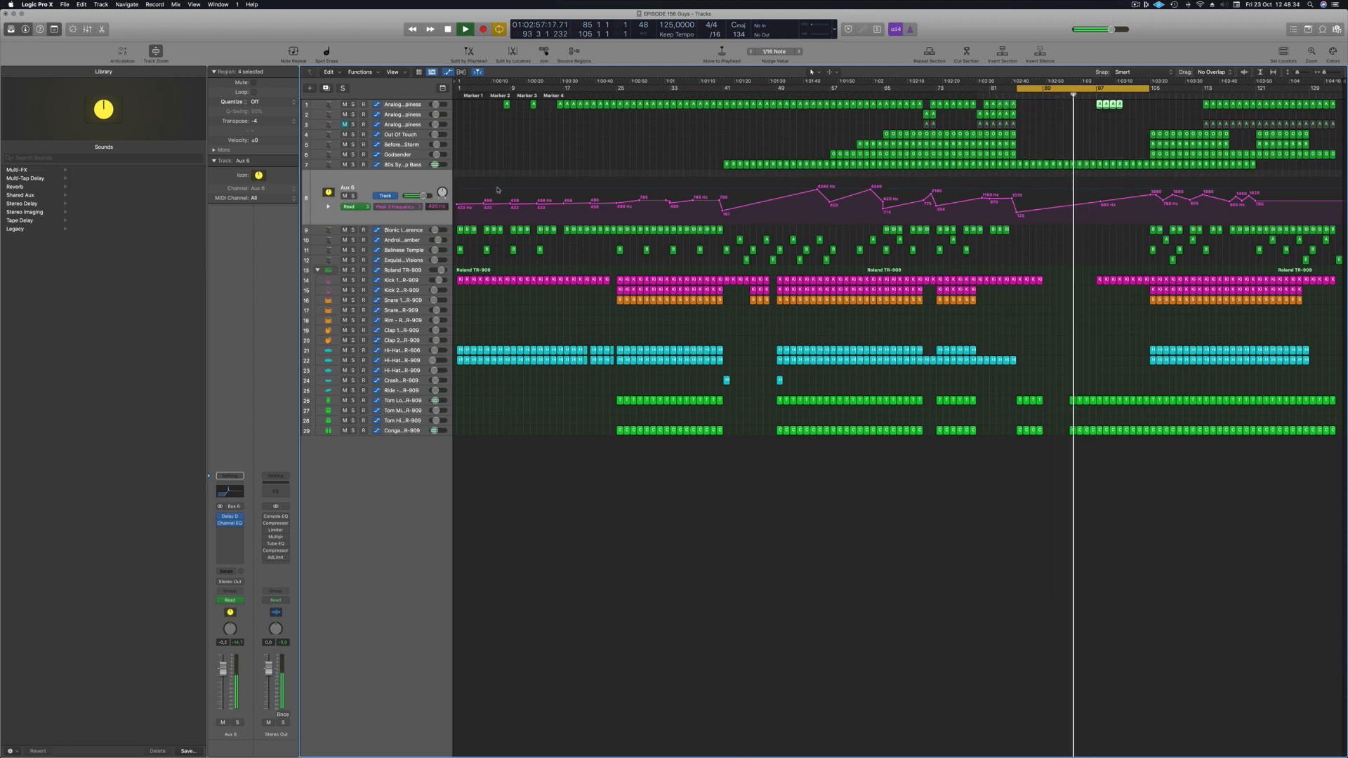
Step: Raise the 80s Synth Pop Bass cutoff automation steadily up to bar 105, and copy the Analog regions at bar 97 to bar 101
{"action": "left_click", "coordinate": [403, 168]}
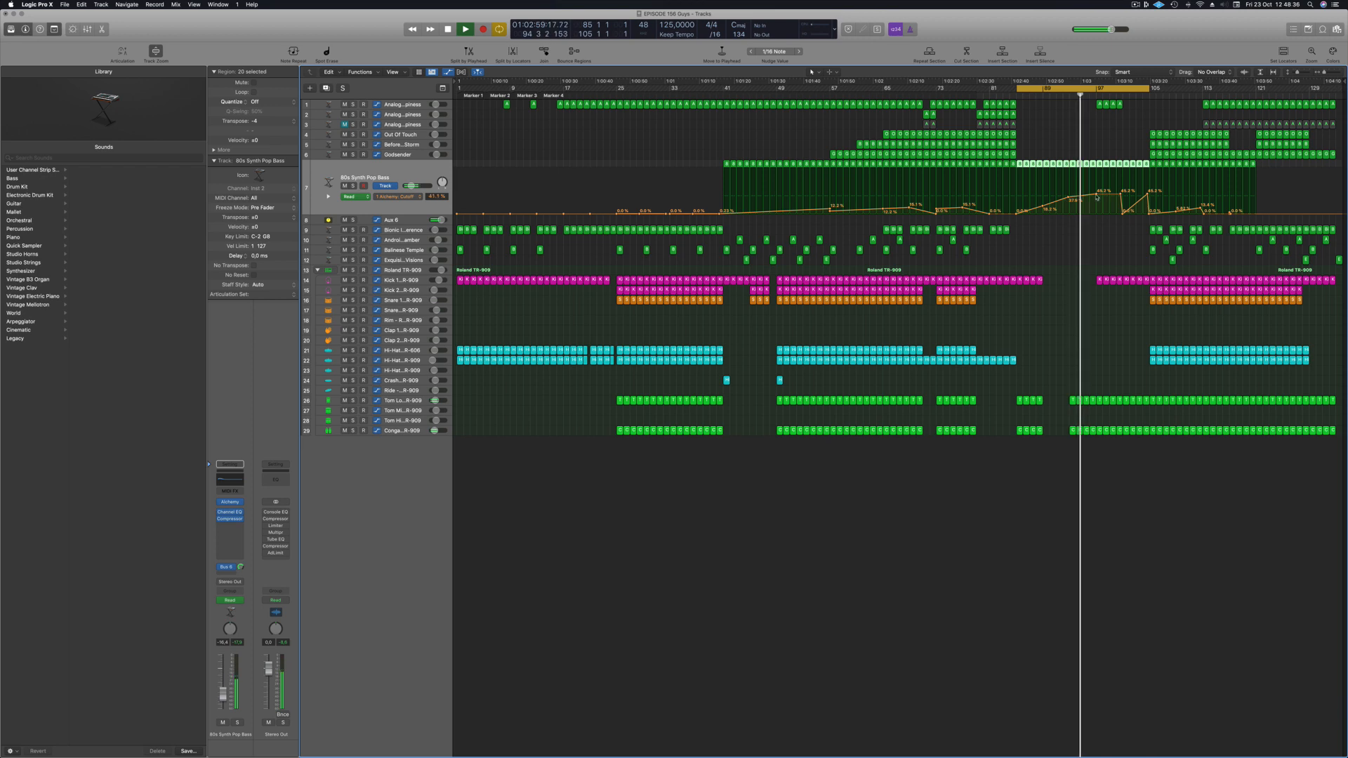
{"action": "left_click_drag", "start_coordinate": [1097, 197], "coordinate": [1120, 186]}
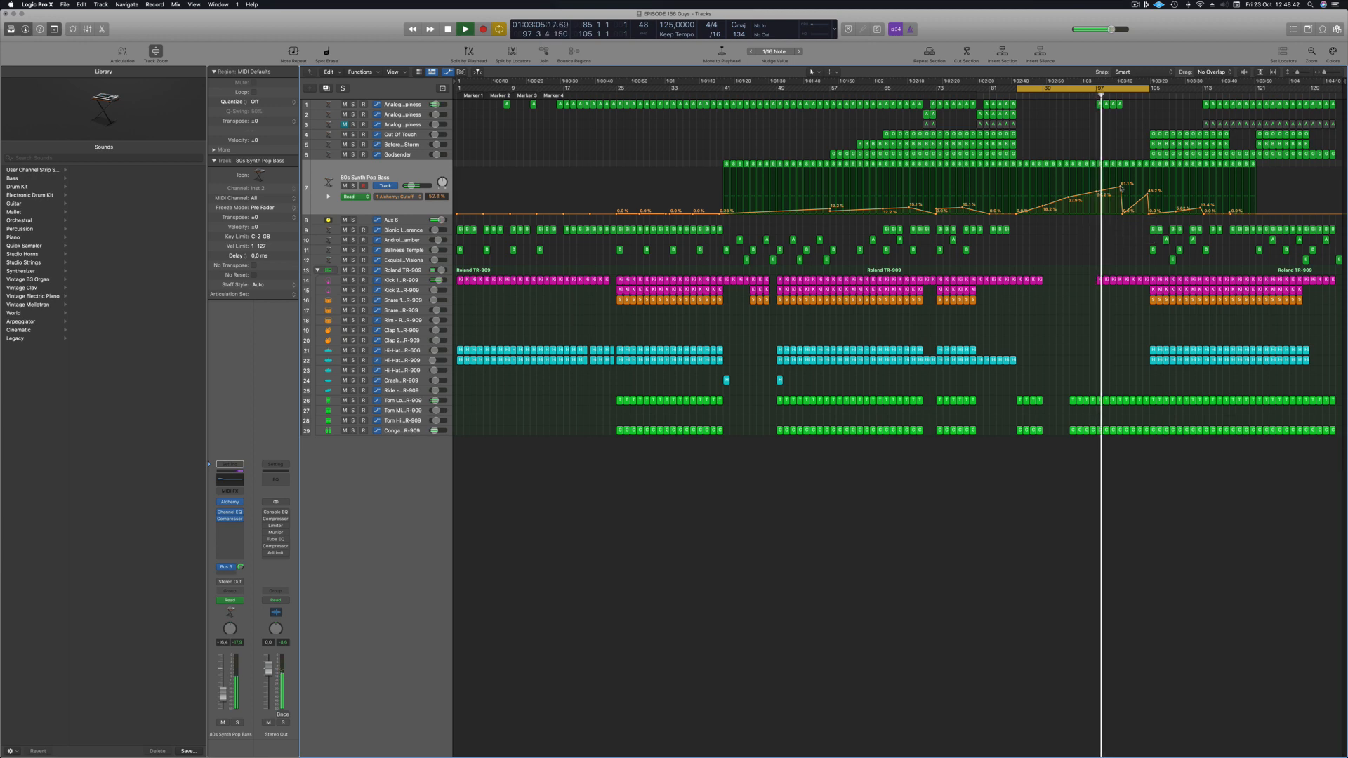
{"action": "mouse_move", "coordinate": [1126, 113]}
{"action": "left_mouse_down"}
{"action": "mouse_move", "coordinate": [1100, 104]}
{"action": "mouse_move", "coordinate": [1127, 106]}
{"action": "left_mouse_up"}
{"action": "left_click", "coordinate": [1122, 214]}
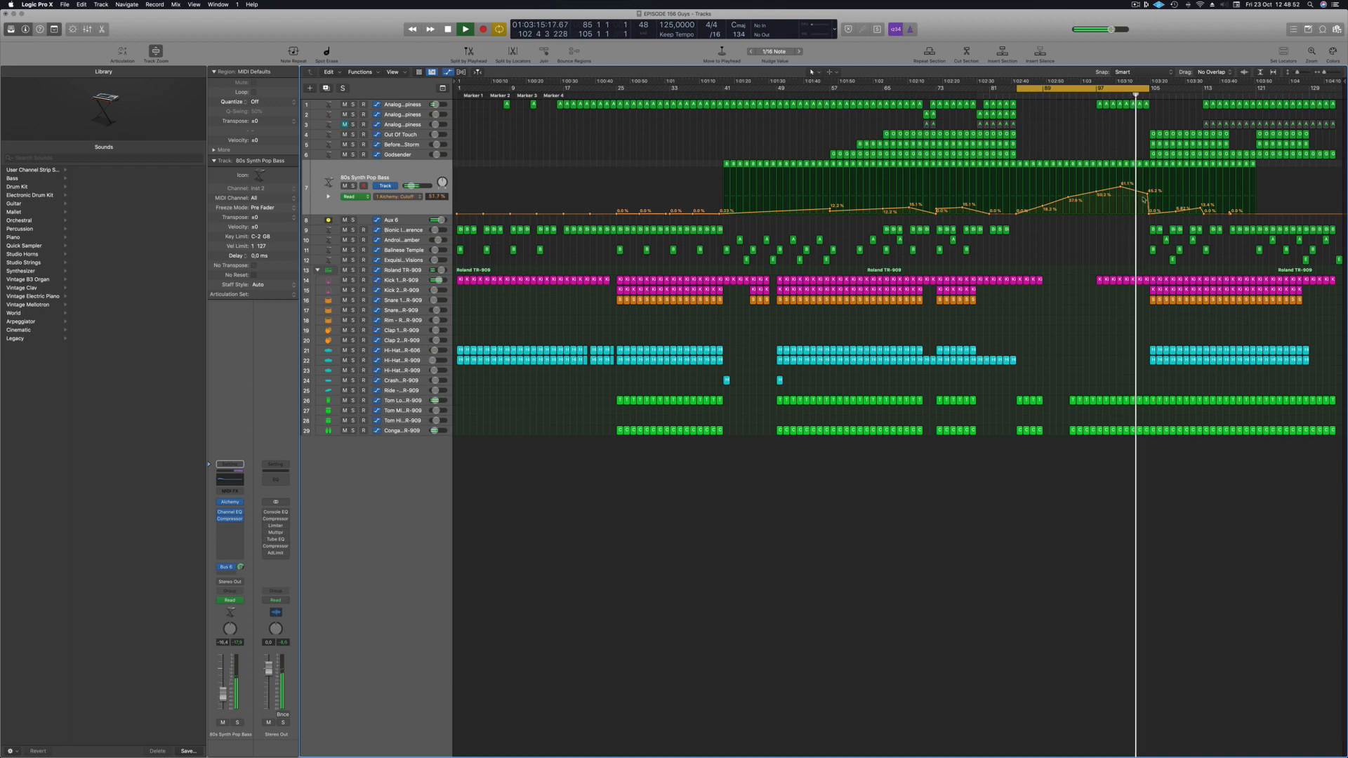
{"action": "left_click_drag", "start_coordinate": [1147, 197], "coordinate": [1138, 175]}
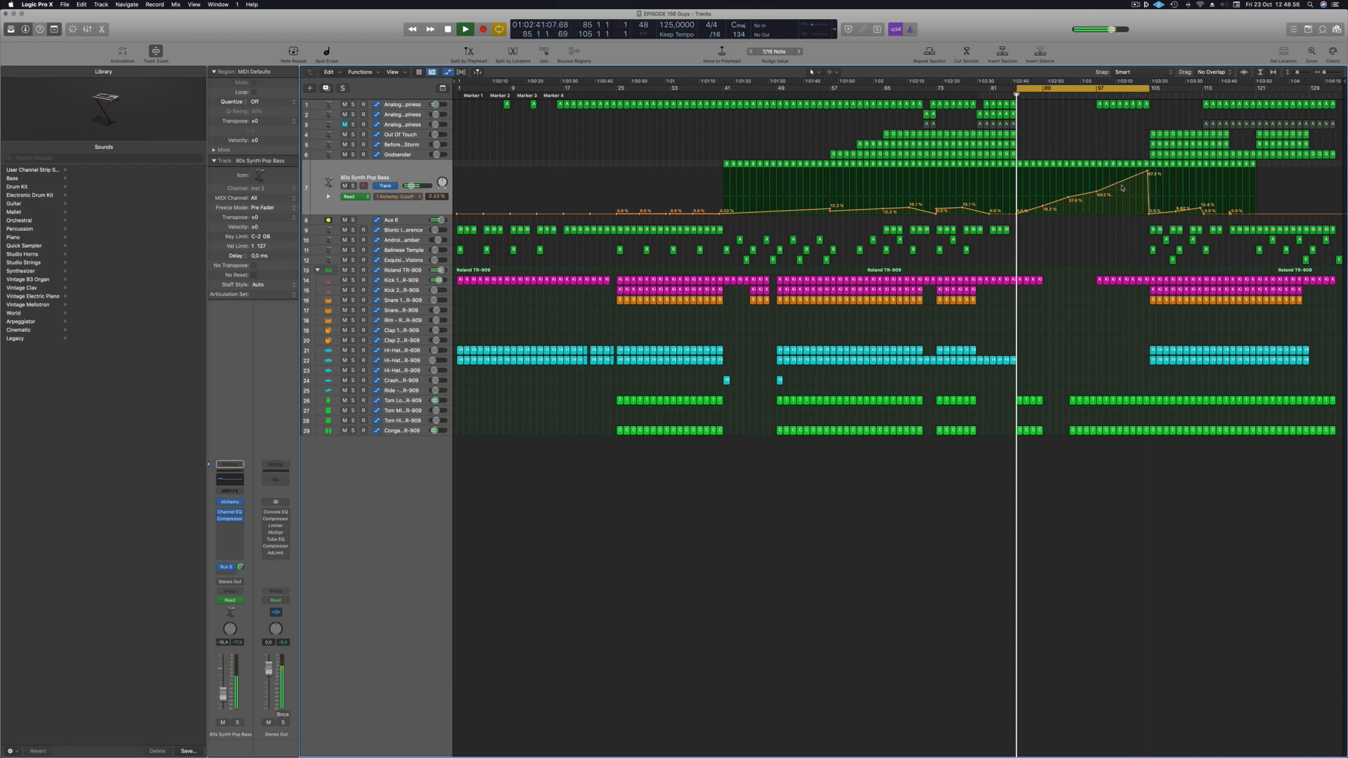
Step: Remove the intermediate points from the synth bass cutoff automation, leaving a single ramp from bar 85 to bar 105
{"action": "key", "text": "space"}
{"action": "left_click", "coordinate": [1098, 192]}
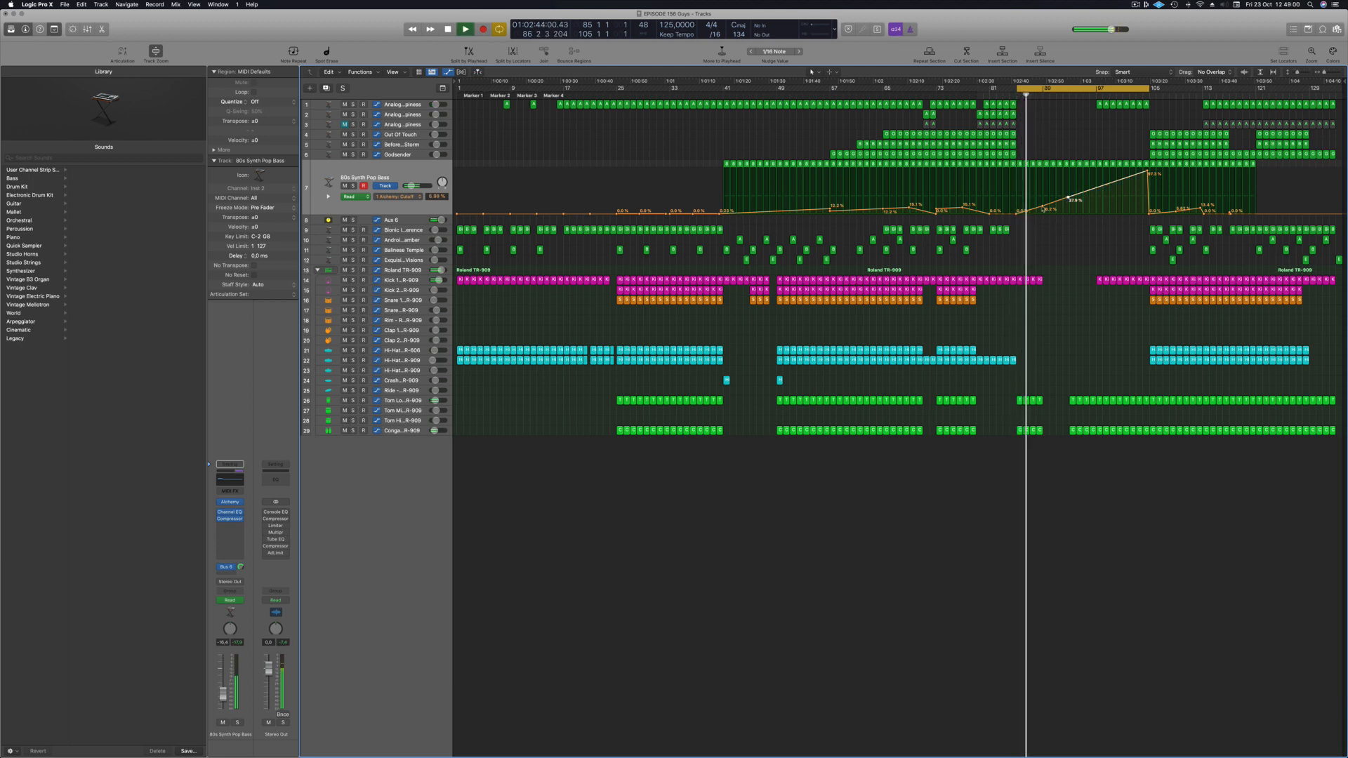
{"action": "left_click_drag", "start_coordinate": [1068, 200], "coordinate": [1026, 210]}
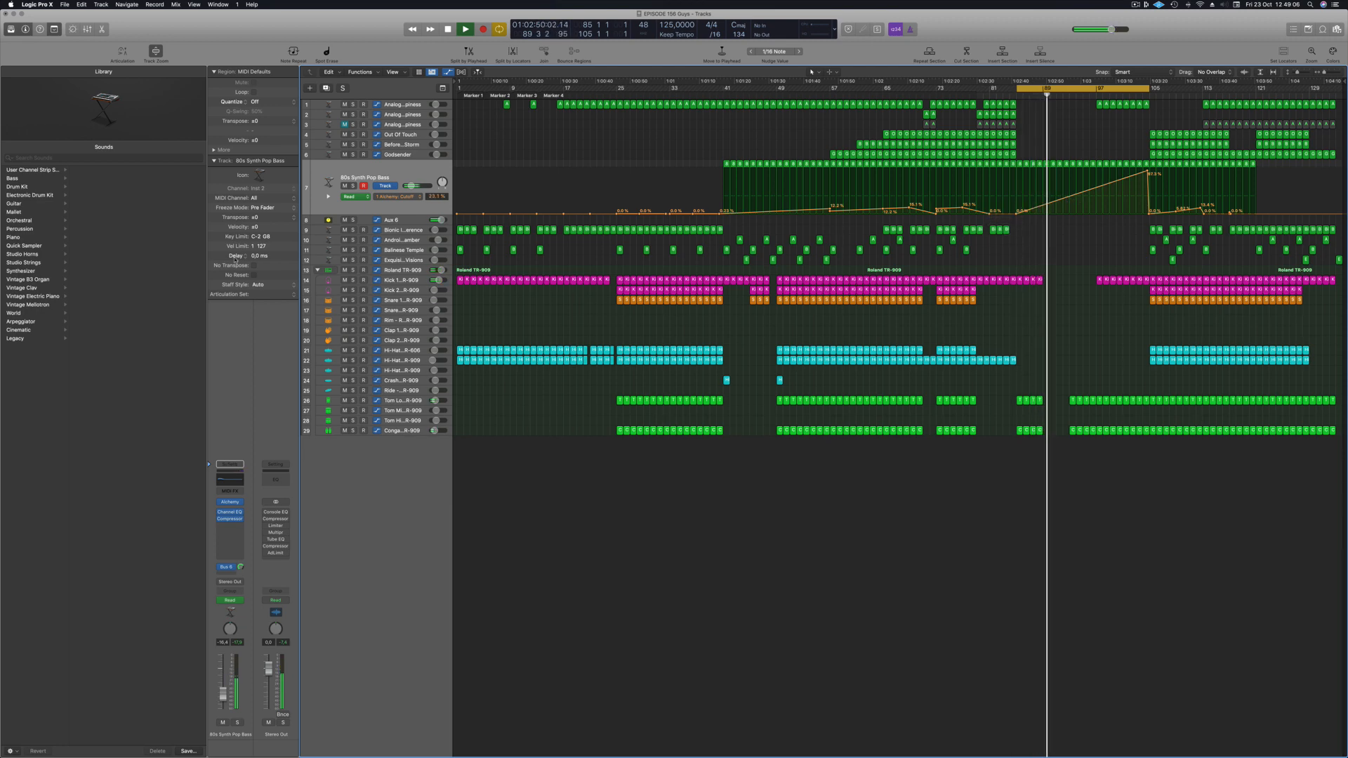
Step: Shape the Roland TR-909 Hi Cut Filter automation into a peak near bar 101 and a second short peak just before bar 105
{"action": "left_click", "coordinate": [397, 270]}
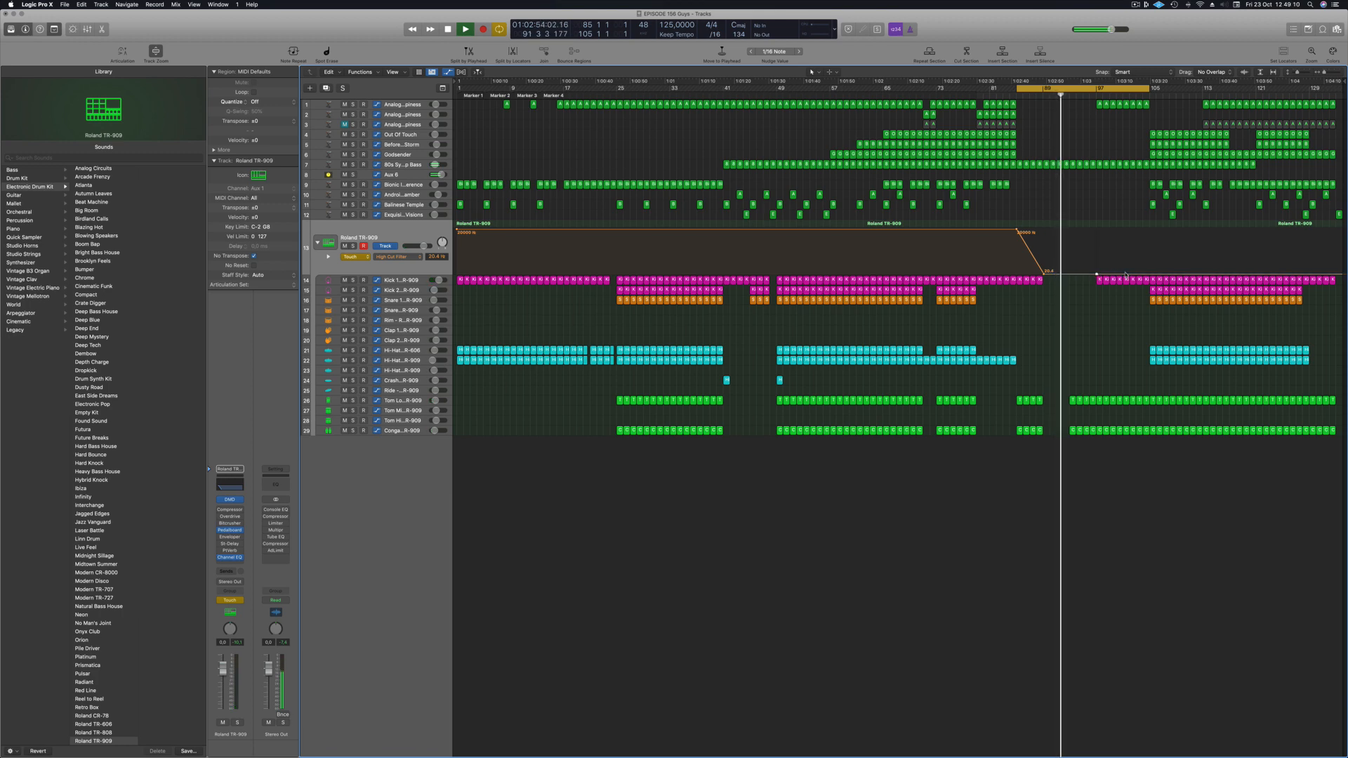
{"action": "mouse_move", "coordinate": [1125, 275]}
{"action": "left_mouse_down"}
{"action": "mouse_move", "coordinate": [1125, 254]}
{"action": "mouse_move", "coordinate": [1146, 269]}
{"action": "left_mouse_up"}
{"action": "key", "text": "super+Right"}
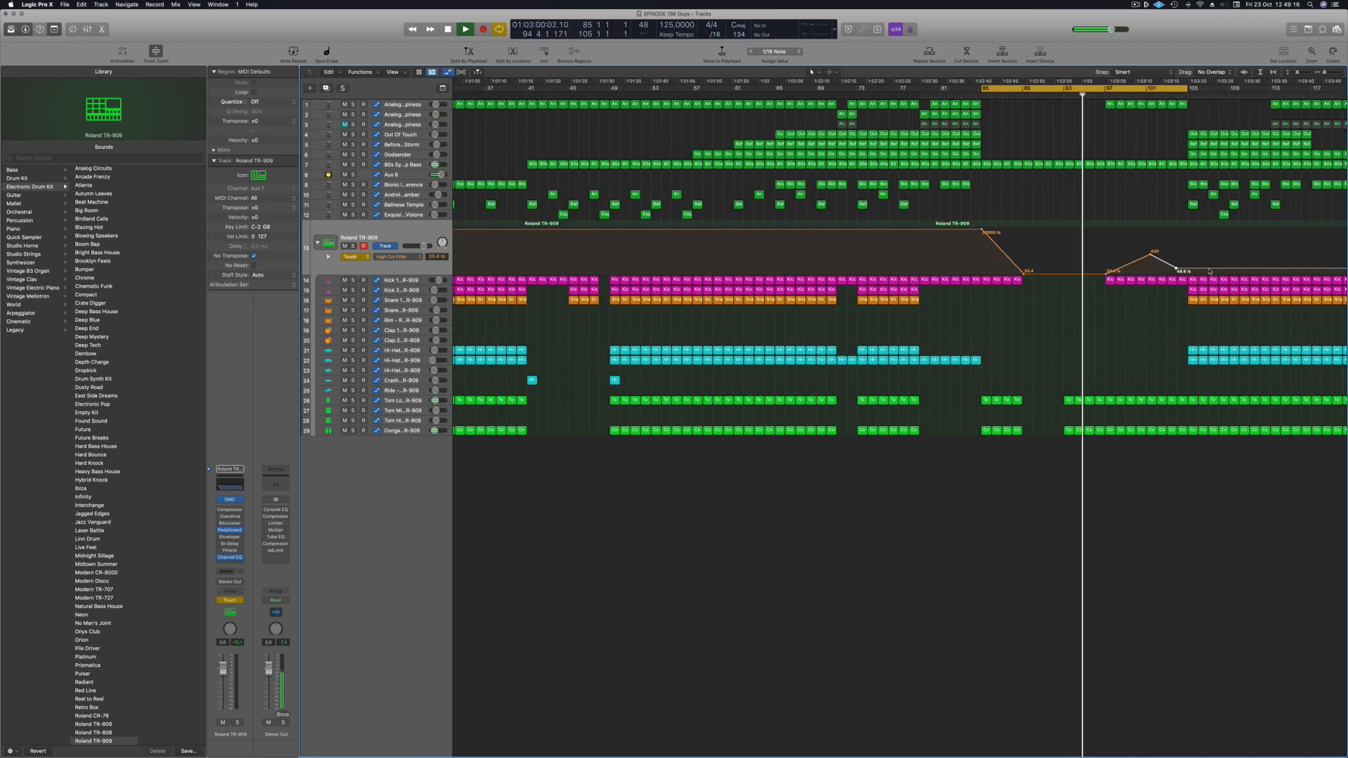
{"action": "left_click_drag", "start_coordinate": [1187, 269], "coordinate": [1146, 254]}
{"action": "scroll", "coordinate": [1164, 270], "scroll_direction": "up", "scroll_amount": 1}
{"action": "scroll", "coordinate": [1164, 270], "scroll_direction": "up", "scroll_amount": 1}
Step: Open the bar 103 Kick 1 region in the Piano Roll and copy its four notes onto the off-beats
{"action": "left_click", "coordinate": [1176, 280]}
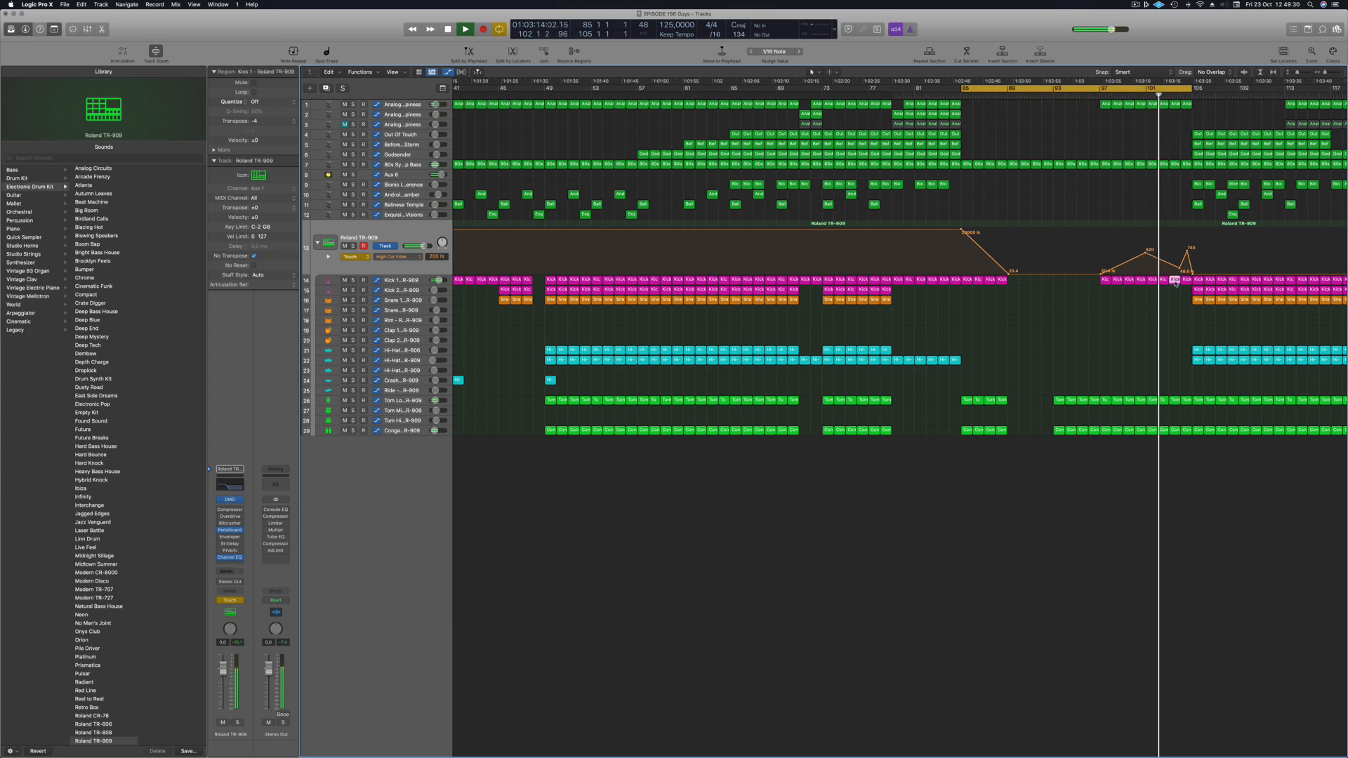
{"action": "scroll", "coordinate": [1175, 281], "scroll_direction": "down", "scroll_amount": 1}
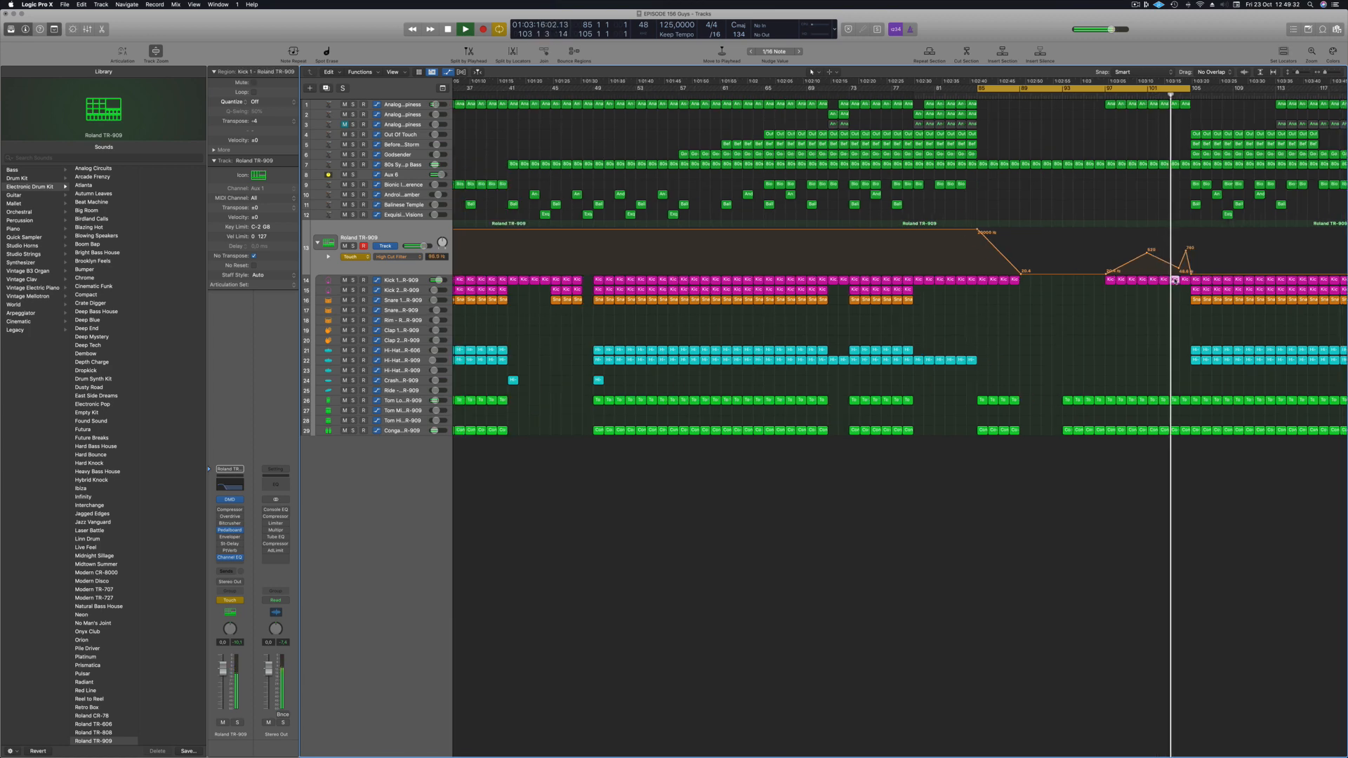
{"action": "key", "text": "p"}
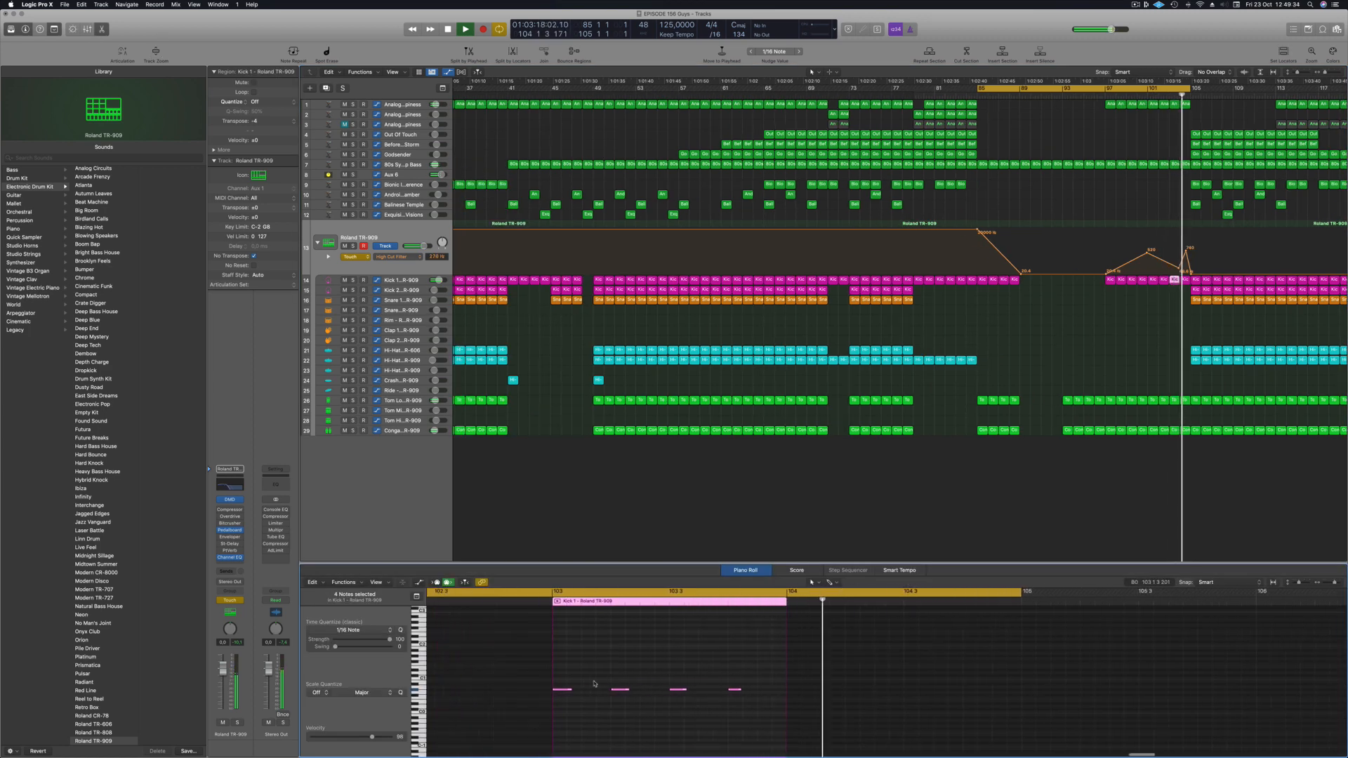
{"action": "left_click_drag", "start_coordinate": [577, 679], "coordinate": [791, 726]}
{"action": "left_click_drag", "start_coordinate": [583, 691], "coordinate": [634, 673]}
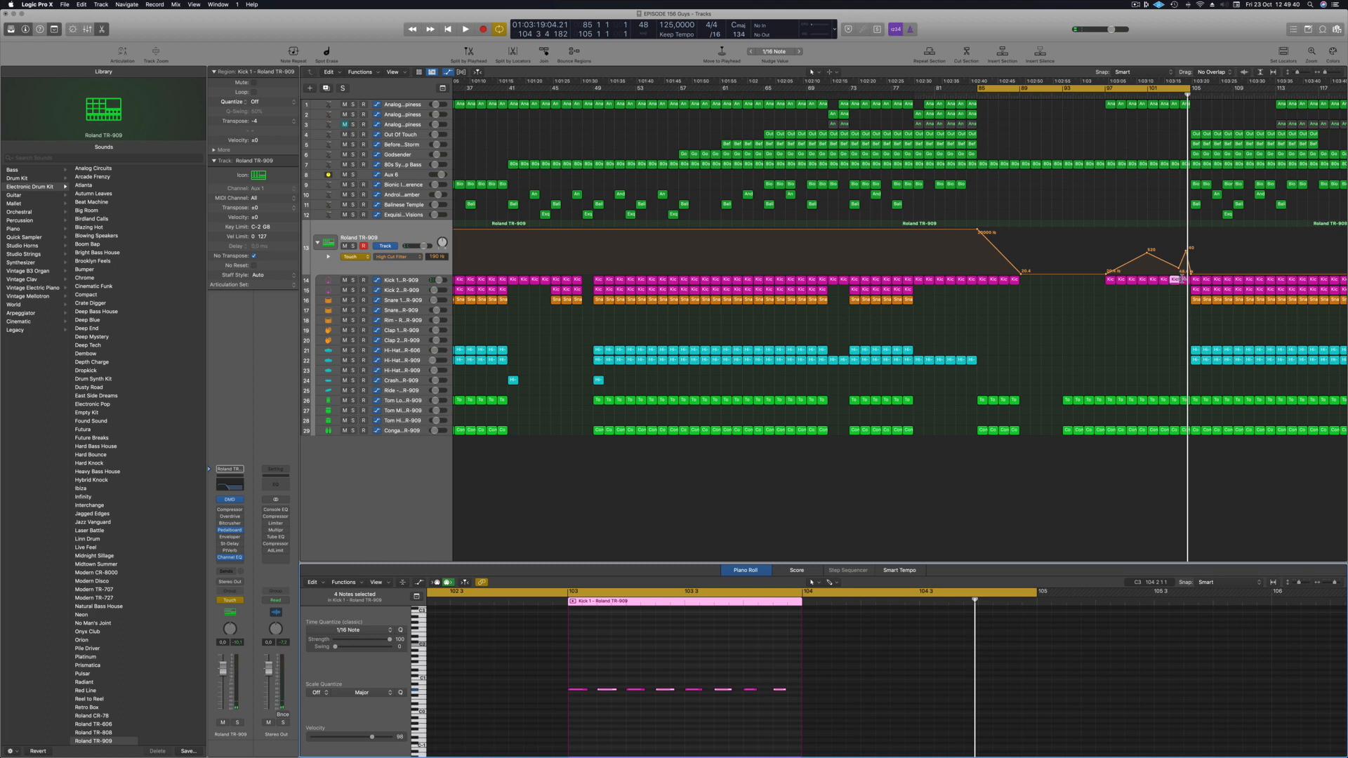
Step: Duplicate the bar 104 Kick 1 notes onto the off-beats, then duplicate all eight notes to build a sixteenth-note roll
{"action": "left_click", "coordinate": [1185, 279]}
{"action": "left_click", "coordinate": [820, 688]}
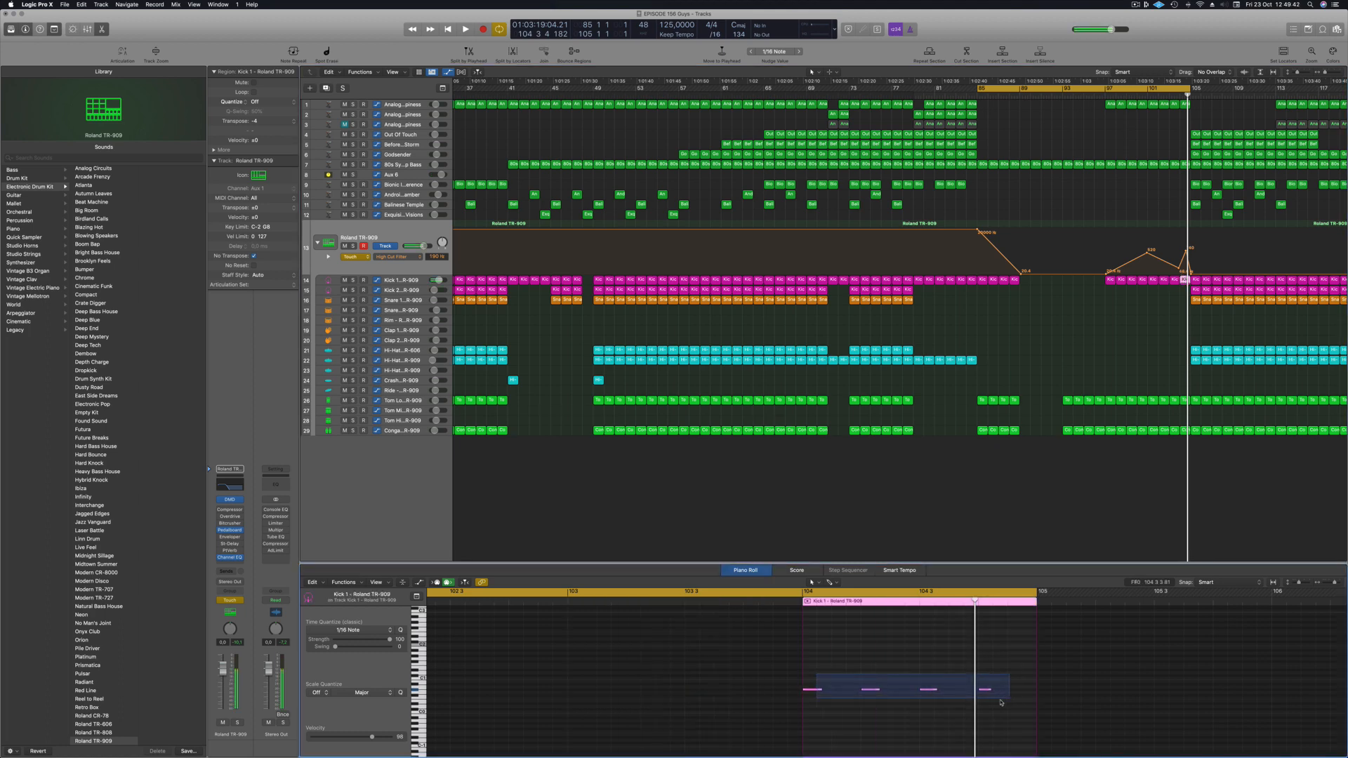
{"action": "left_click_drag", "start_coordinate": [816, 695], "coordinate": [1018, 692]}
{"action": "left_click_drag", "start_coordinate": [821, 689], "coordinate": [808, 694]}
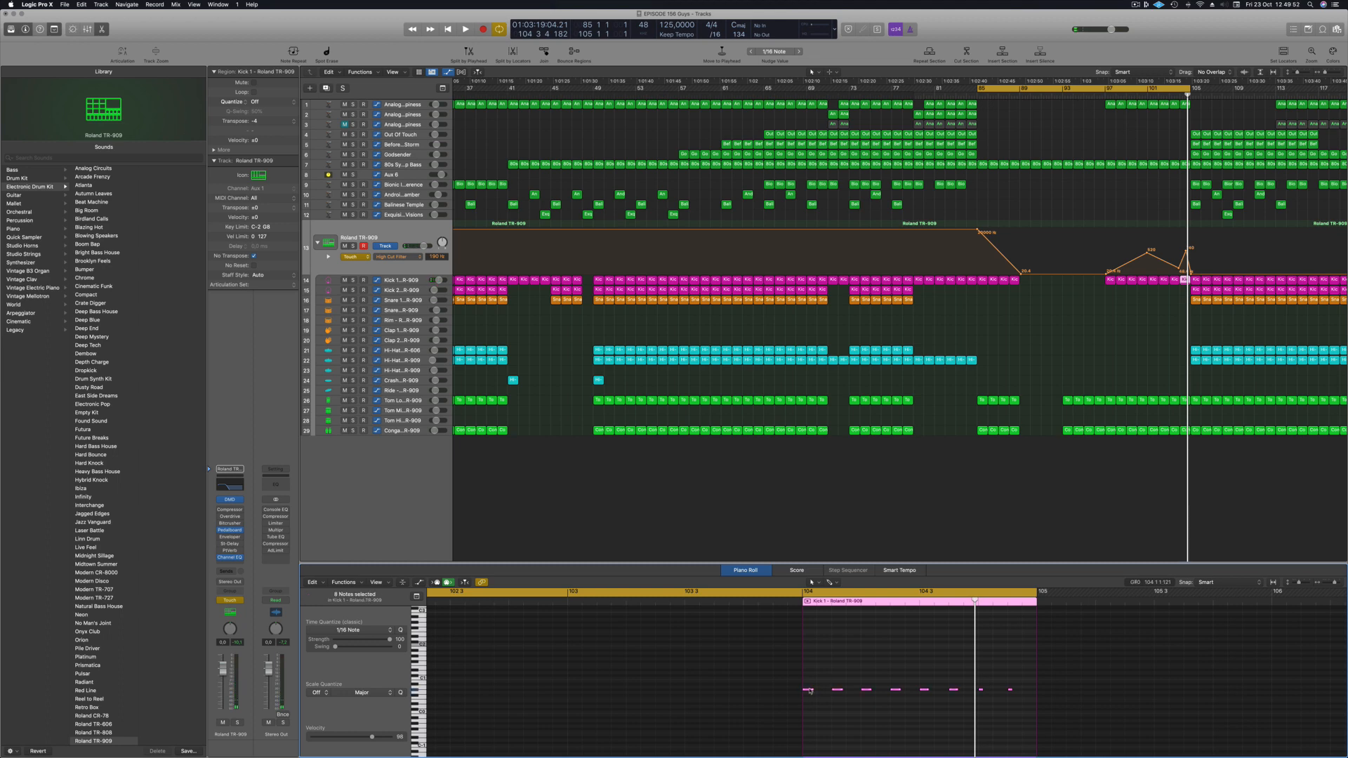
{"action": "left_click_drag", "start_coordinate": [809, 691], "coordinate": [824, 693]}
Step: Set the cycle range to bars 97 to 105 and play back the build-up
{"action": "key", "text": "space"}
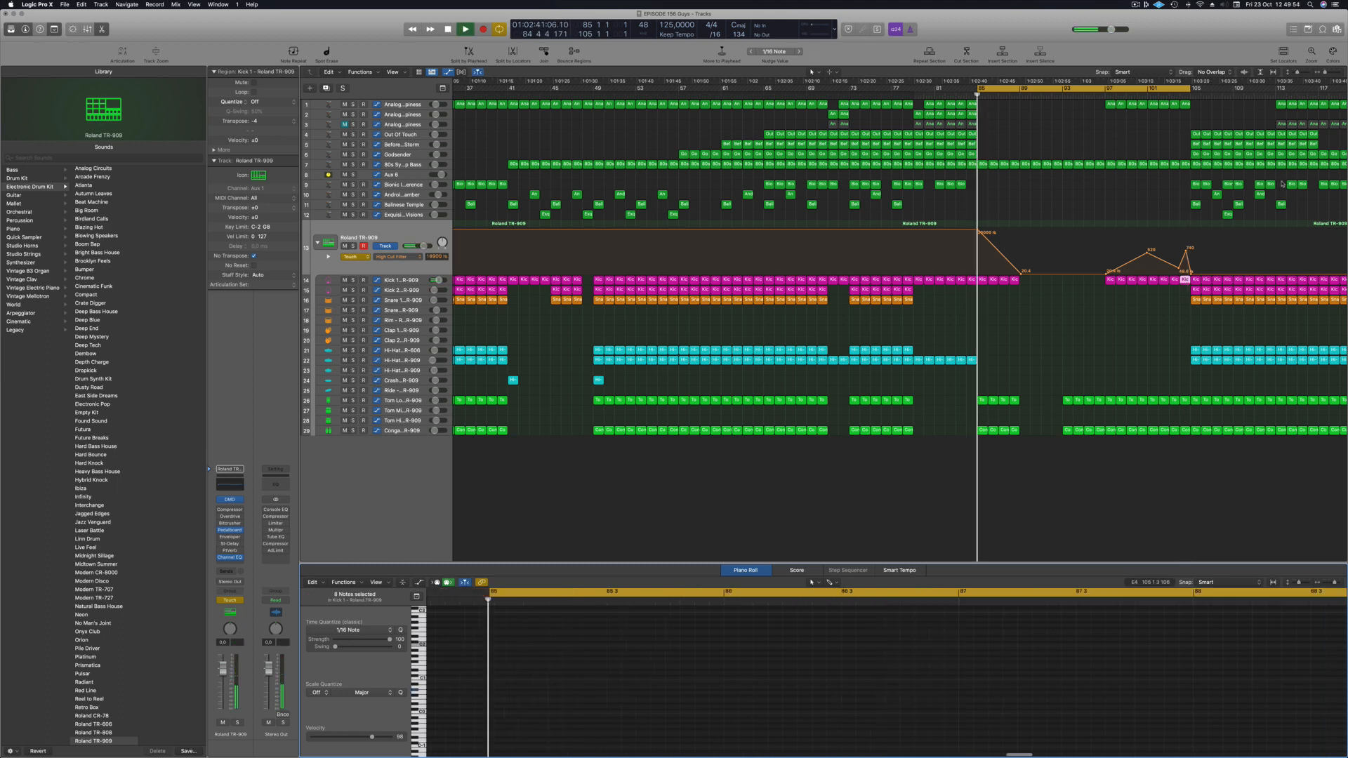
{"action": "left_click", "coordinate": [1105, 97]}
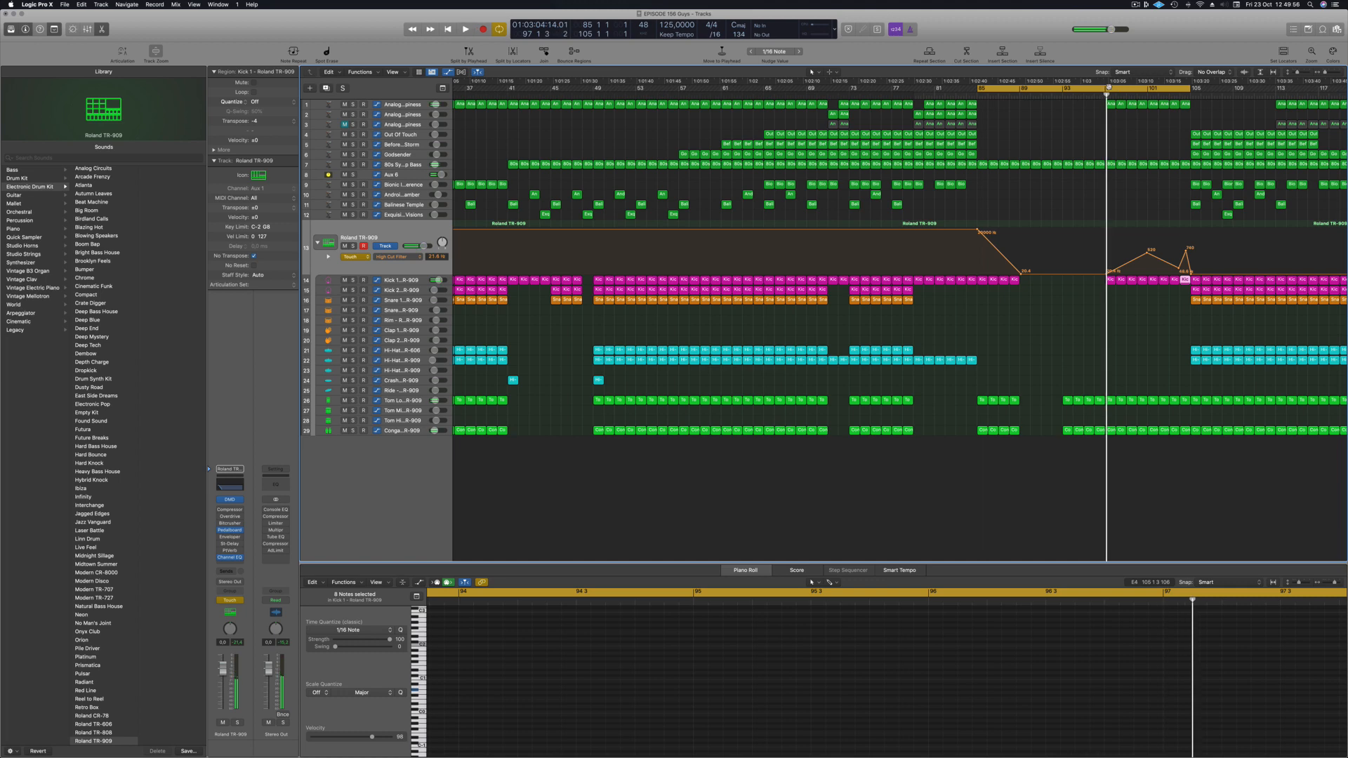
{"action": "left_click_drag", "start_coordinate": [1109, 88], "coordinate": [1193, 91]}
{"action": "key", "text": "space"}
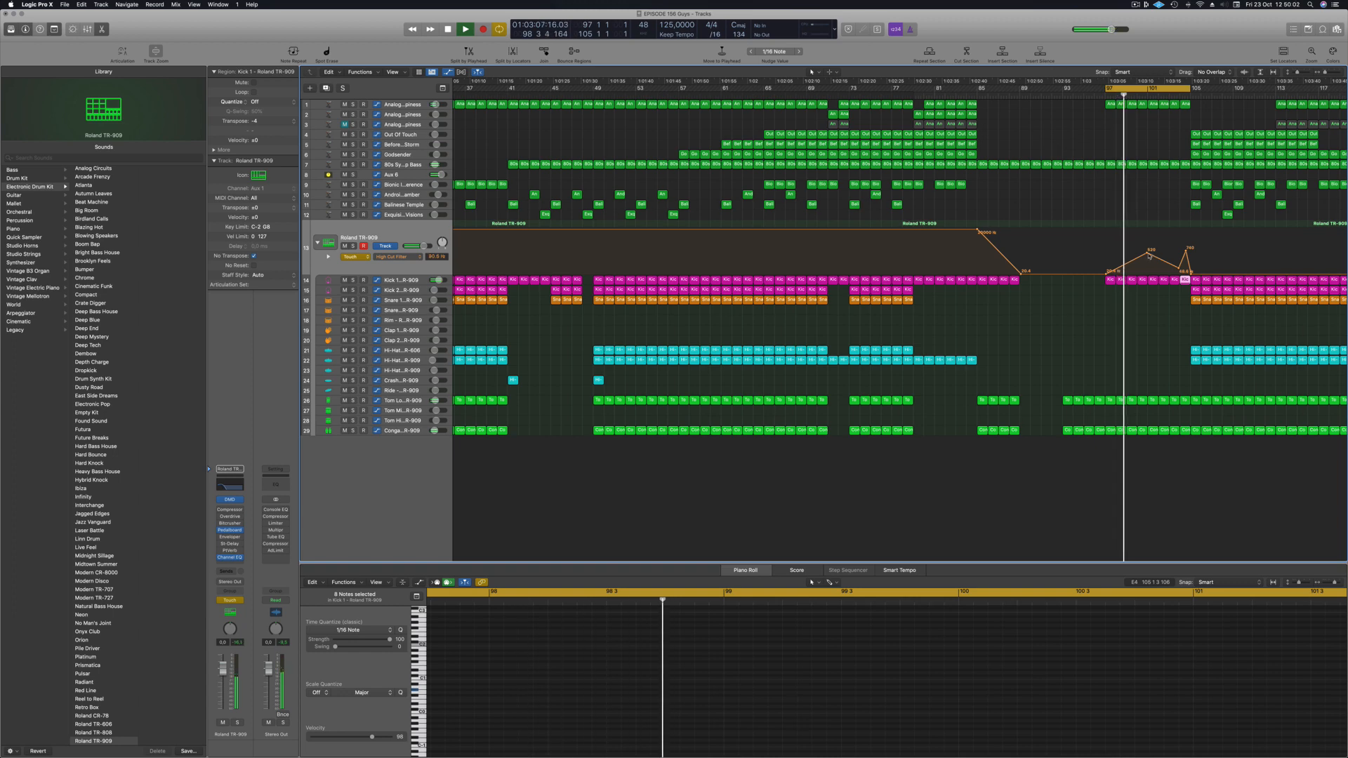
Step: Raise the TR-909 Hi Cut Filter automation peak near bar 101 and the dip that follows near bar 104
{"action": "left_click_drag", "start_coordinate": [1148, 256], "coordinate": [1148, 239]}
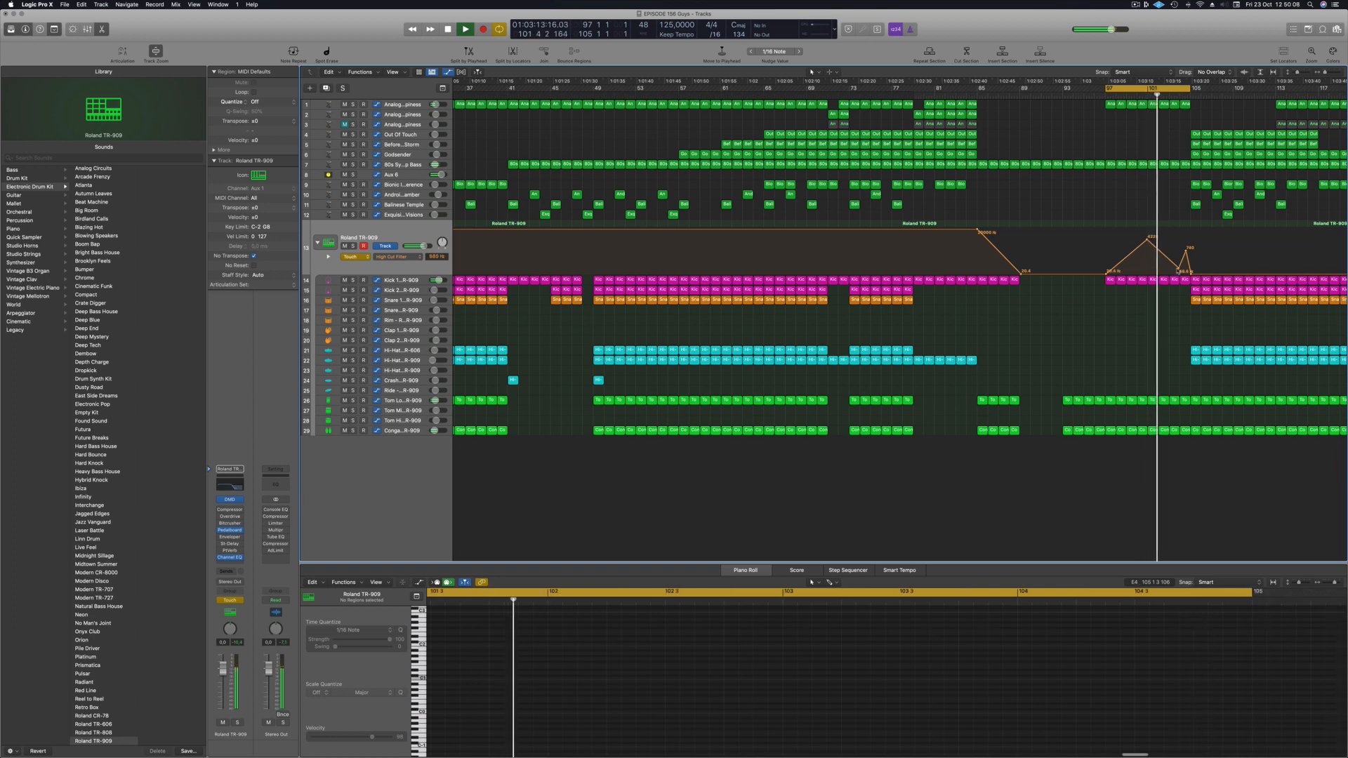
{"action": "left_click_drag", "start_coordinate": [1177, 268], "coordinate": [1179, 274]}
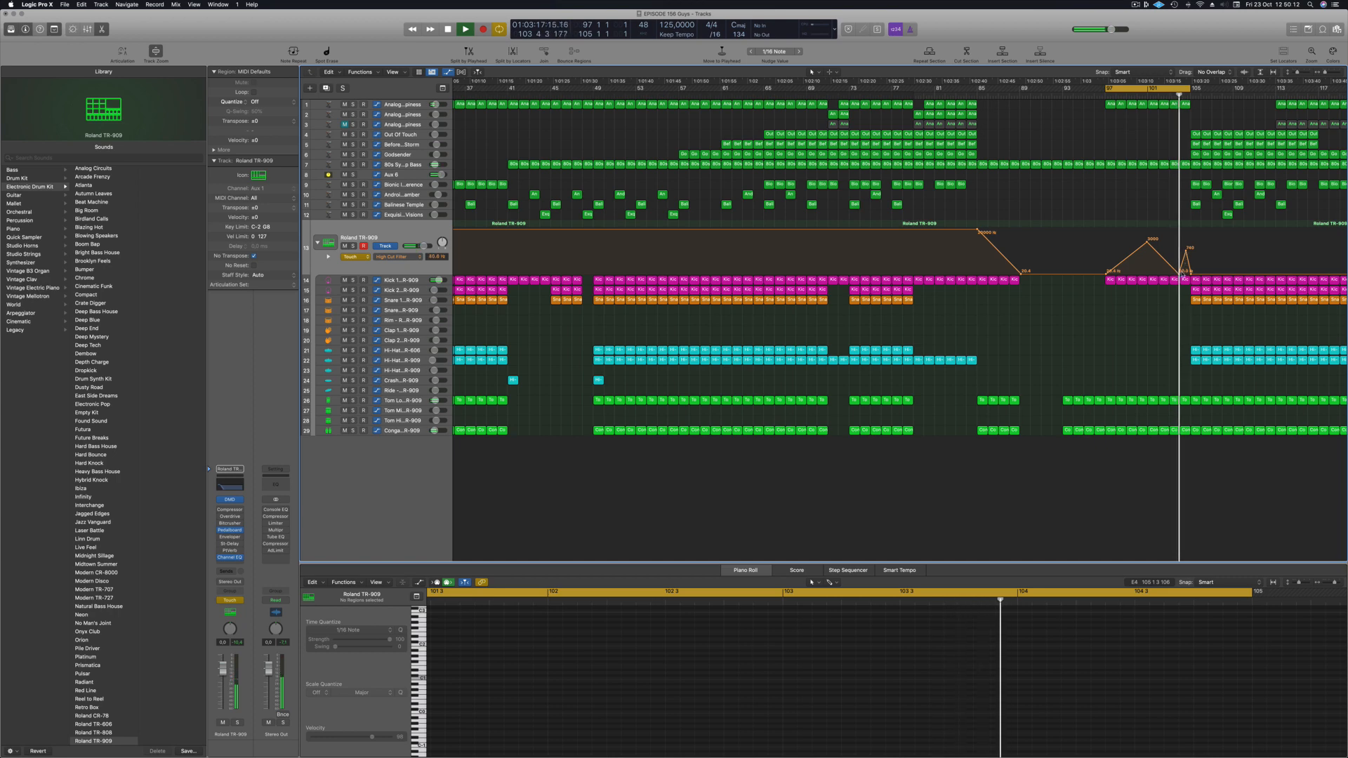
{"action": "left_click_drag", "start_coordinate": [1179, 272], "coordinate": [1180, 261]}
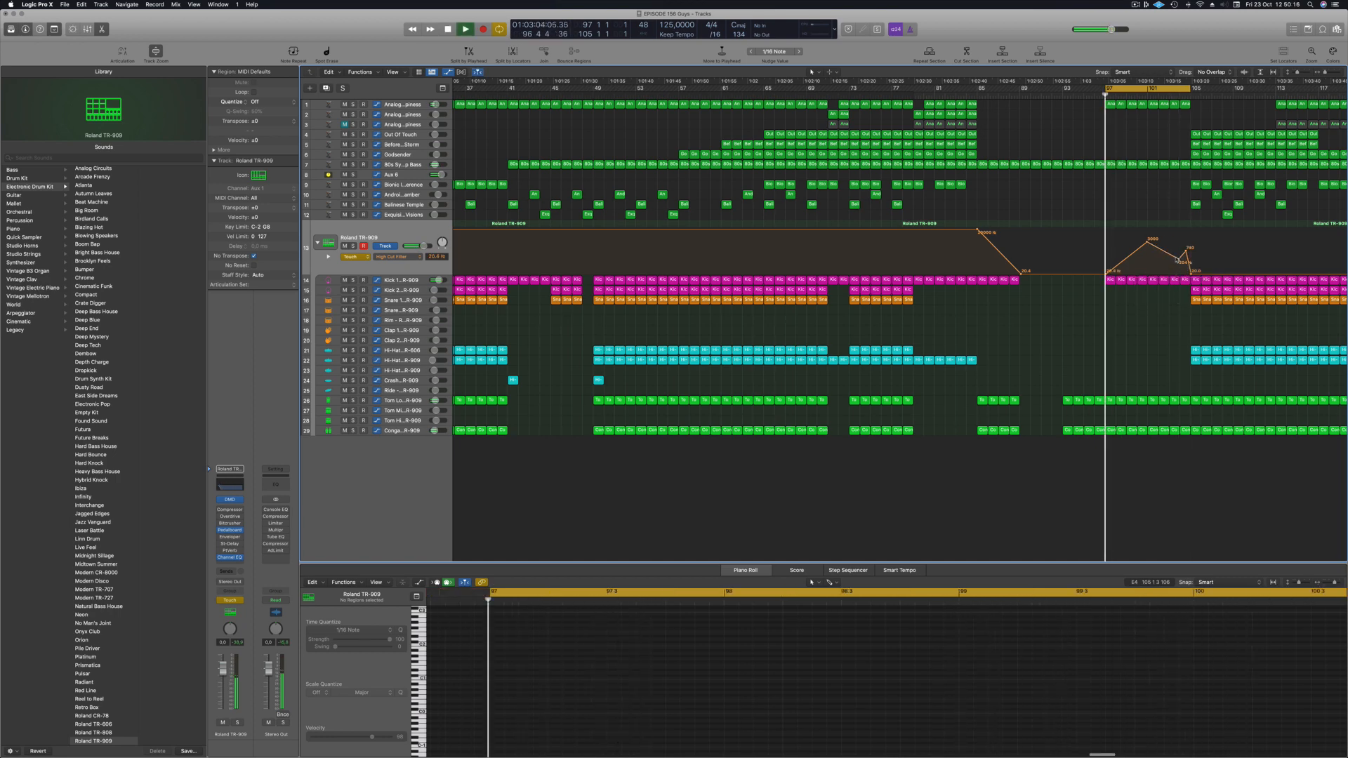
Step: Open the Channel EQ on the Roland TR-909 track and set the track's automation mode to Read
{"action": "left_click", "coordinate": [229, 485]}
{"action": "left_click_drag", "start_coordinate": [820, 114], "coordinate": [879, 316]}
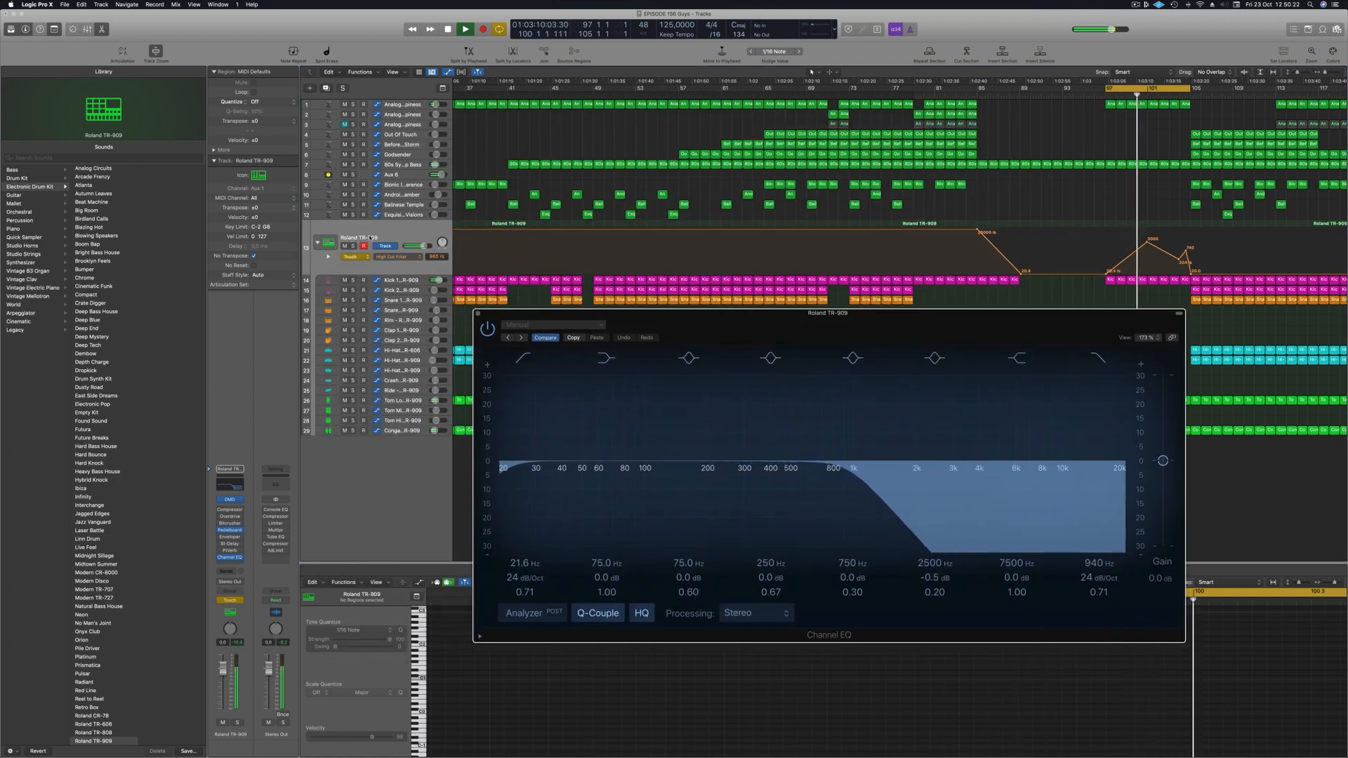
{"action": "left_click", "coordinate": [352, 256]}
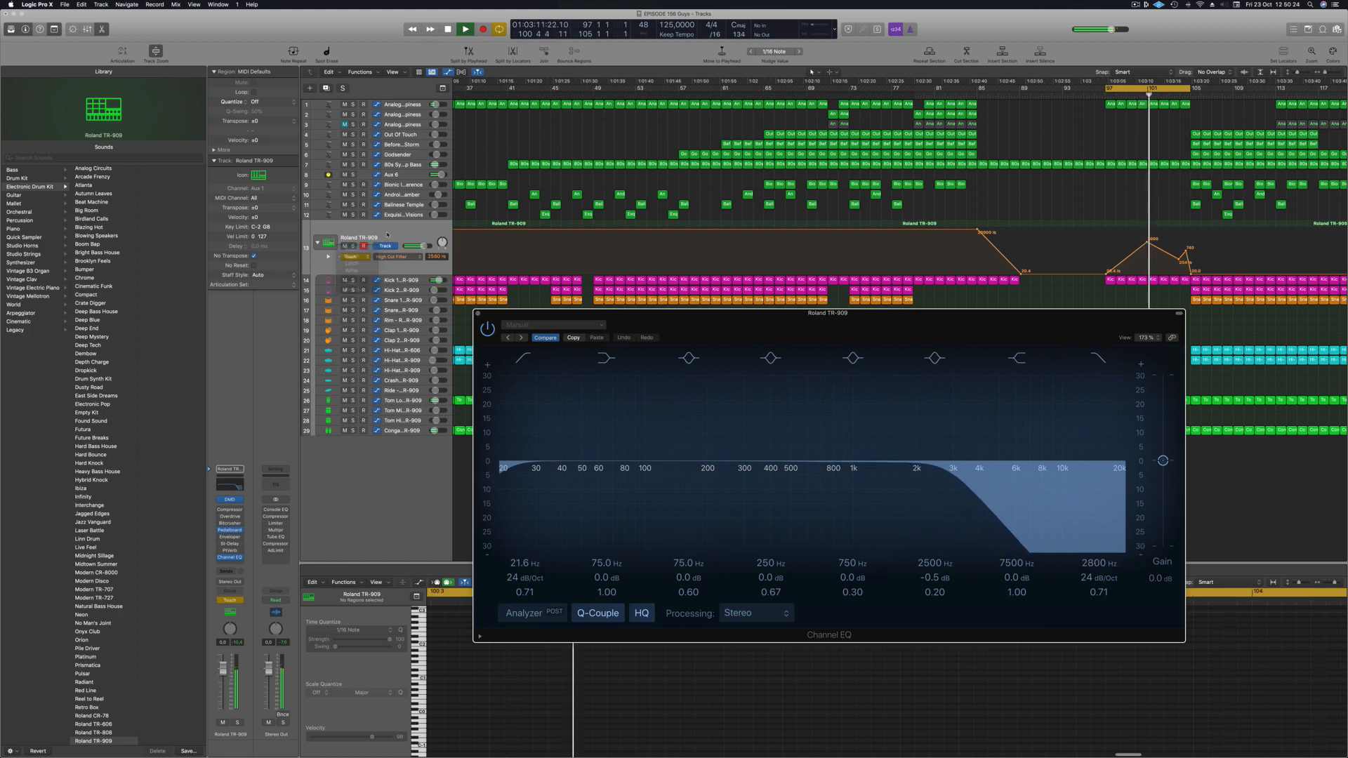
{"action": "left_click", "coordinate": [348, 251]}
{"action": "left_click", "coordinate": [397, 257]}
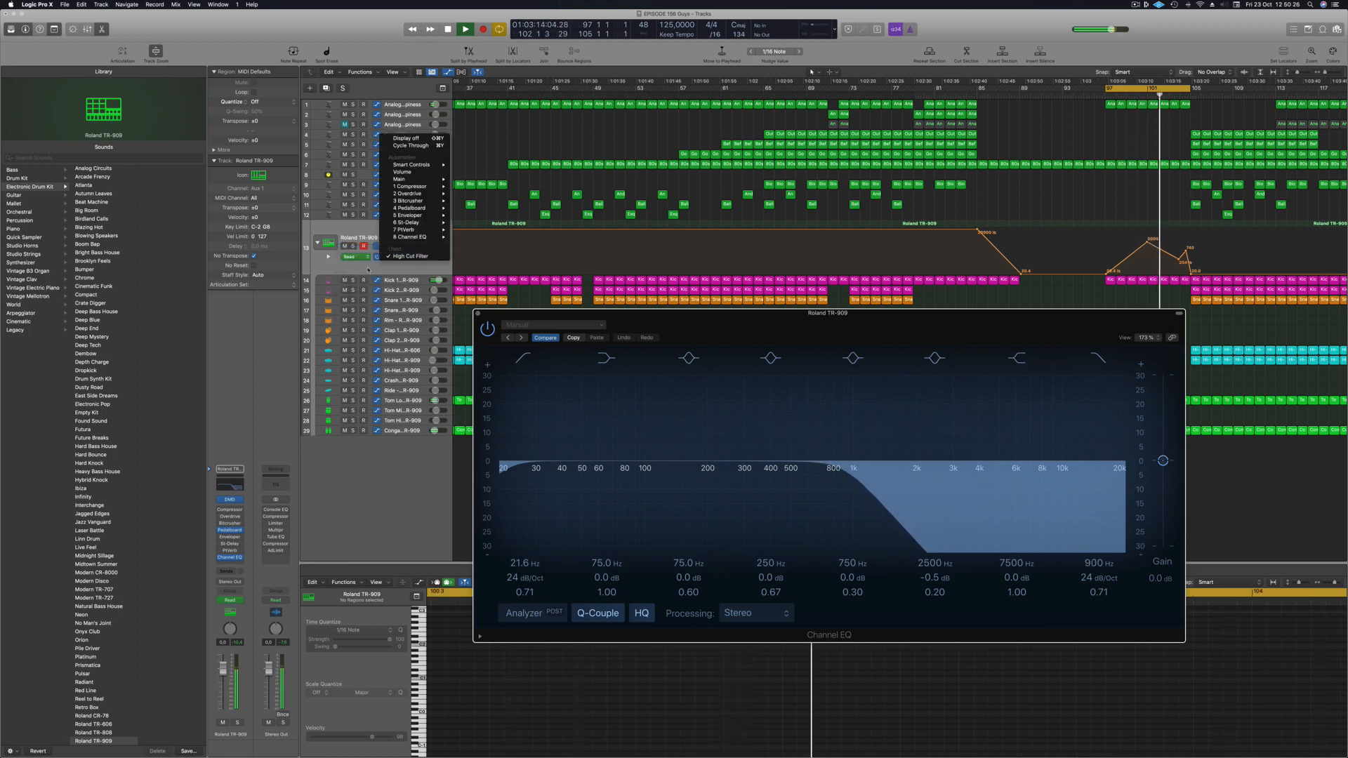
{"action": "left_click", "coordinate": [172, 537]}
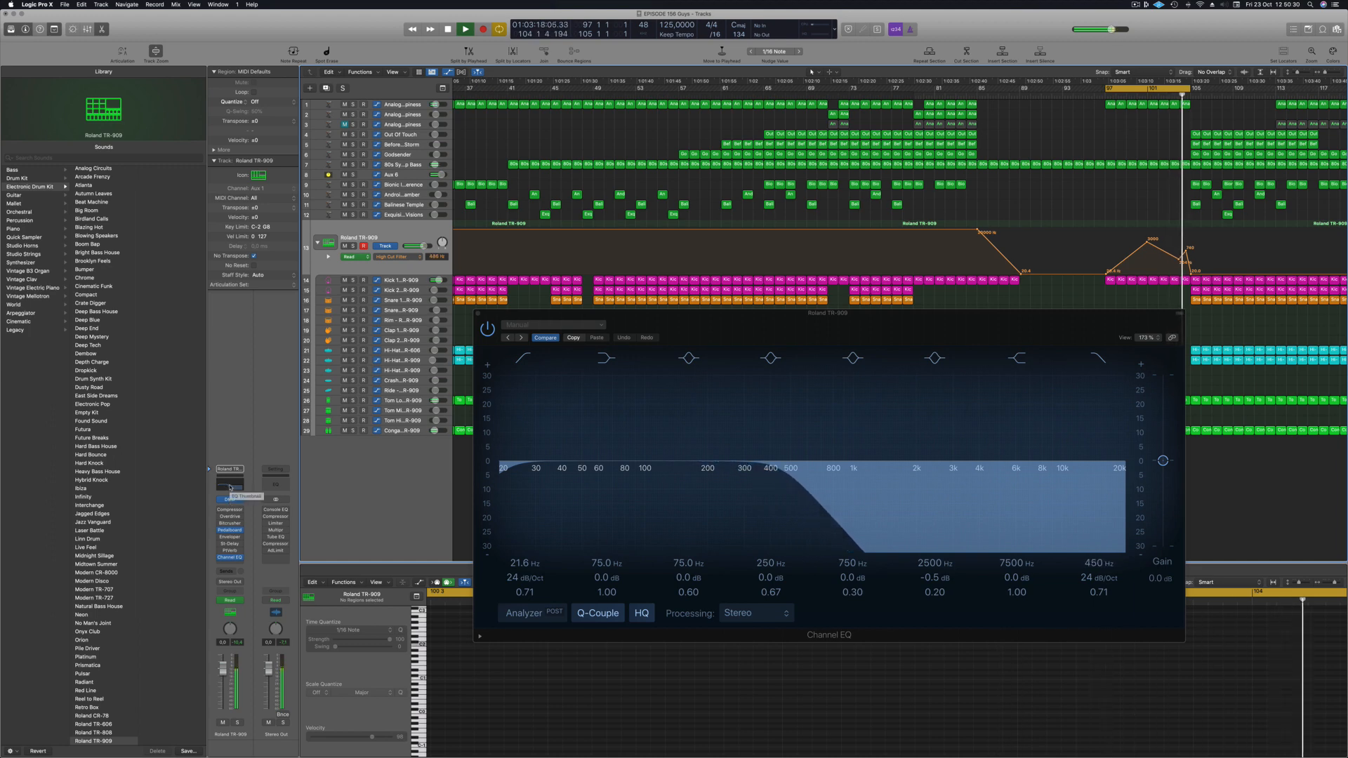
{"action": "left_click_drag", "start_coordinate": [984, 321], "coordinate": [892, 395]}
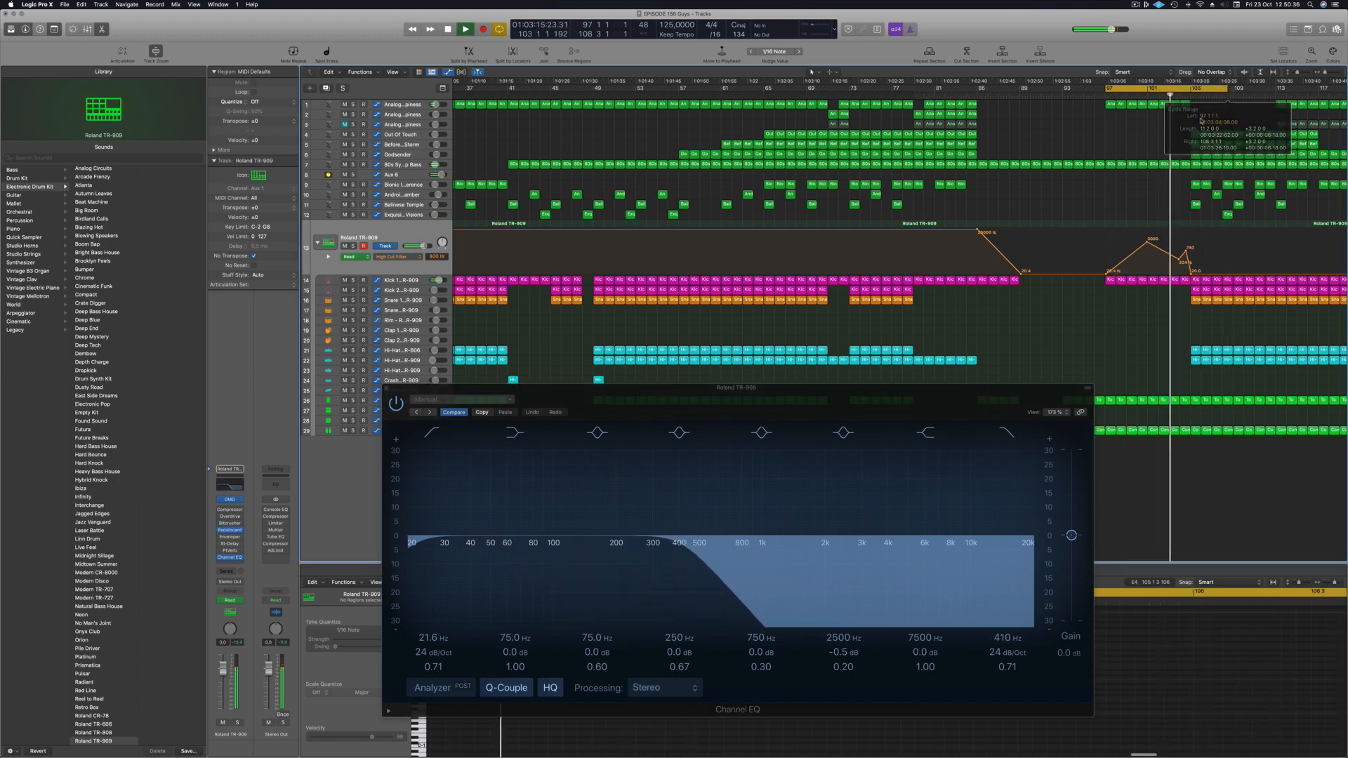
Step: Extend the cycle to about bar 108 and delete the upper synth and TR-909 drum regions in bars 105 and 106, keeping Kick 1
{"action": "left_click_drag", "start_coordinate": [1197, 125], "coordinate": [1208, 160]}
{"action": "key", "text": "BackSpace"}
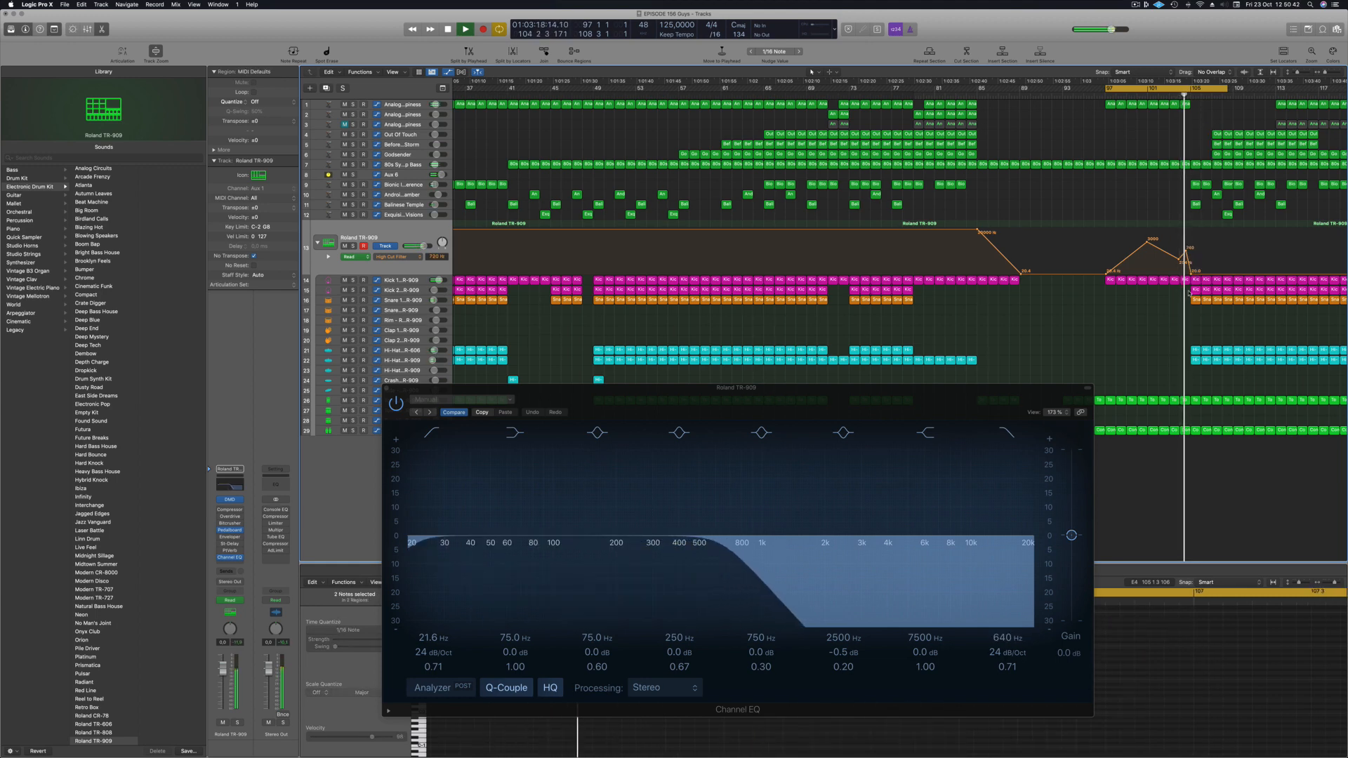
{"action": "left_click_drag", "start_coordinate": [1192, 276], "coordinate": [1203, 391]}
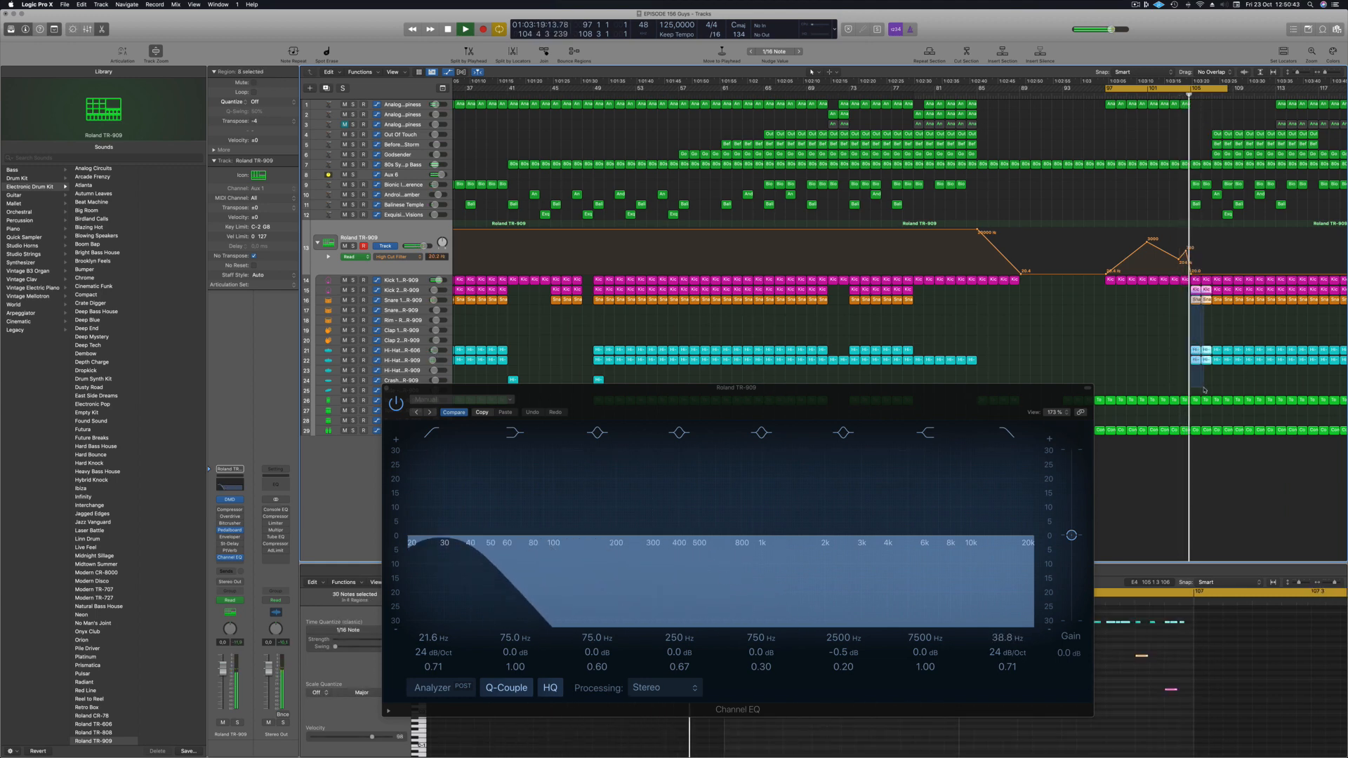
{"action": "left_click", "coordinate": [1194, 441]}
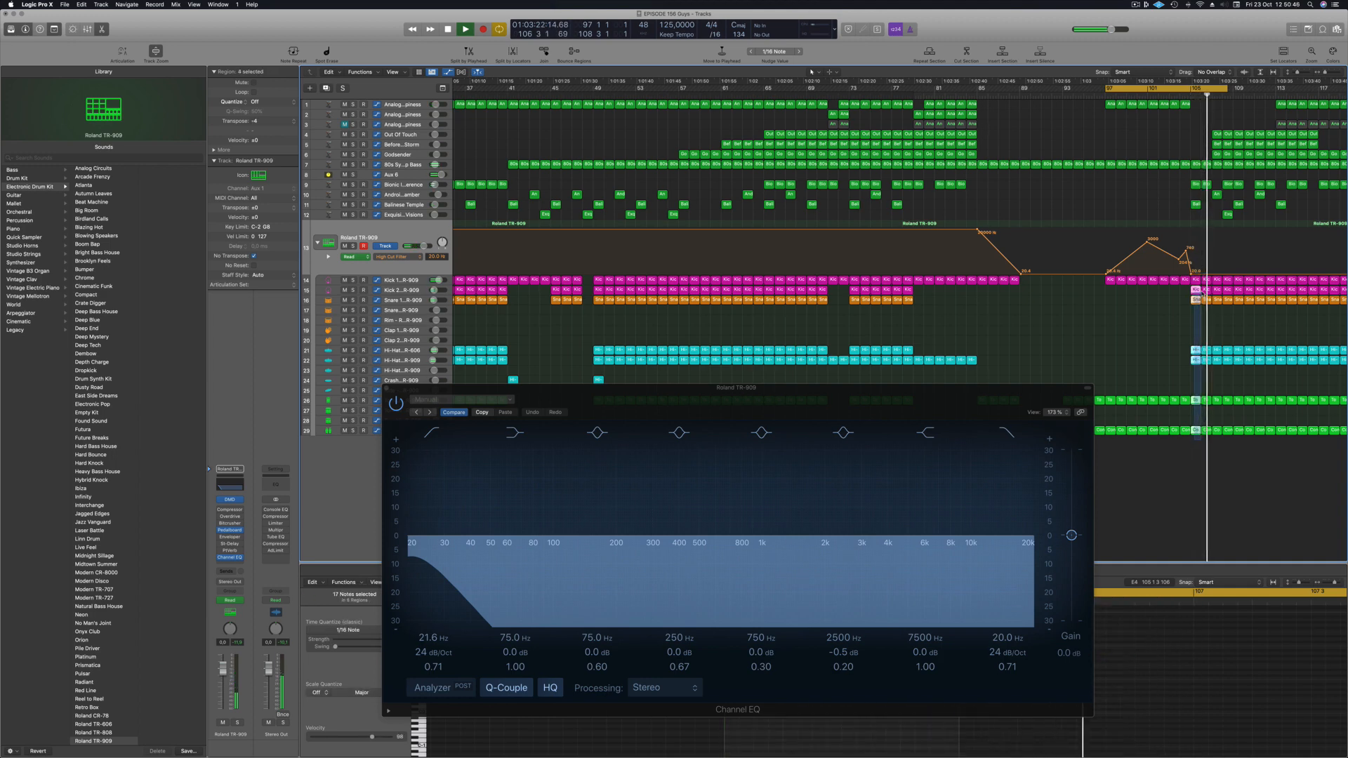
{"action": "key", "text": "Delete"}
{"action": "left_click", "coordinate": [1176, 95]}
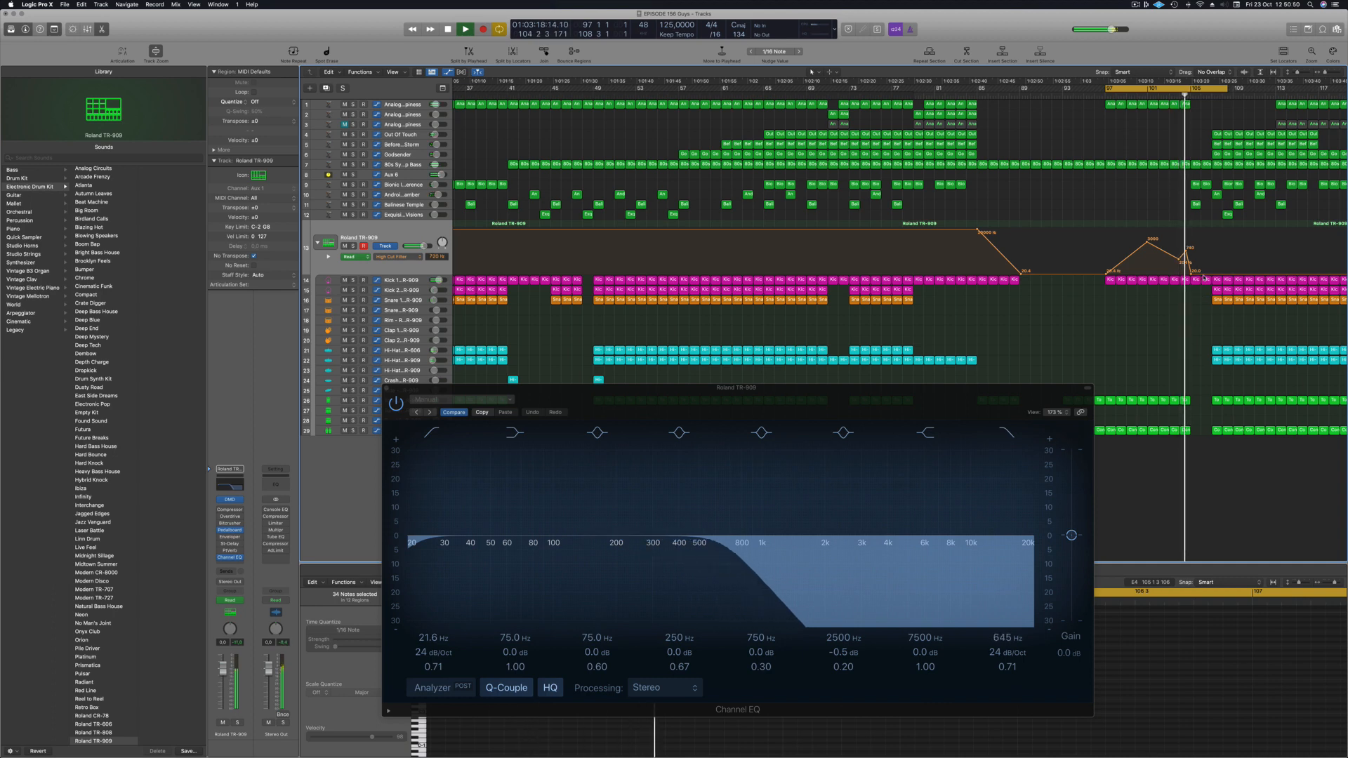
Step: Delete the Kick 1 regions in bars 105 and 106
{"action": "key", "text": "super+Right"}
{"action": "key", "text": "super+Right"}
{"action": "key", "text": "super+Right"}
{"action": "key", "text": "super+Right"}
{"action": "key", "text": "super+Right"}
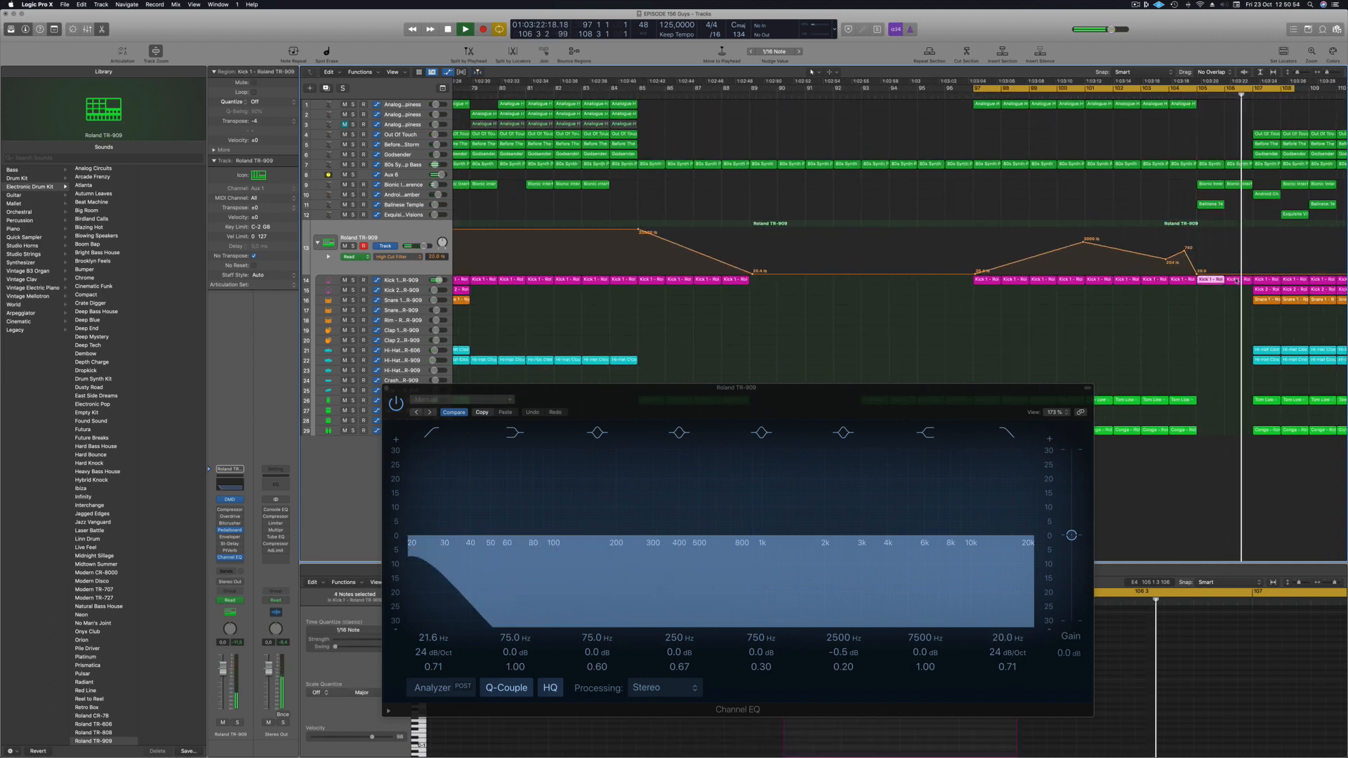
{"action": "left_click", "coordinate": [1235, 281]}
{"action": "key", "text": "Delete"}
{"action": "left_click", "coordinate": [1219, 282]}
{"action": "key", "text": "Delete"}
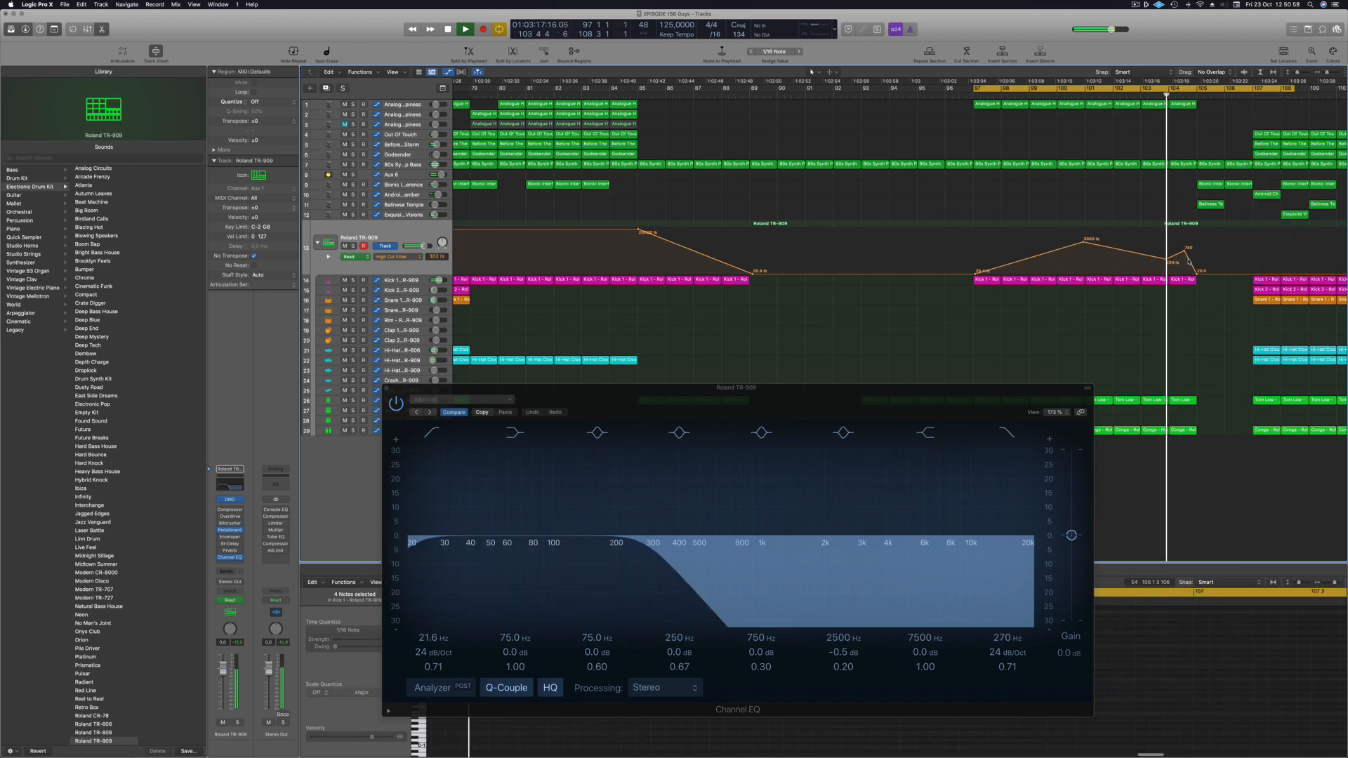
Step: Raise the TR-909 High Cut Filter automation from bar 105 onward to 20000 Hz
{"action": "left_click_drag", "start_coordinate": [1199, 274], "coordinate": [1198, 226]}
{"action": "key", "text": "super+Left"}
{"action": "key", "text": "super+Left"}
{"action": "key", "text": "super+Left"}
{"action": "key", "text": "super+Left"}
{"action": "key", "text": "super+Left"}
{"action": "key", "text": "super+Left"}
{"action": "key", "text": "super+Left"}
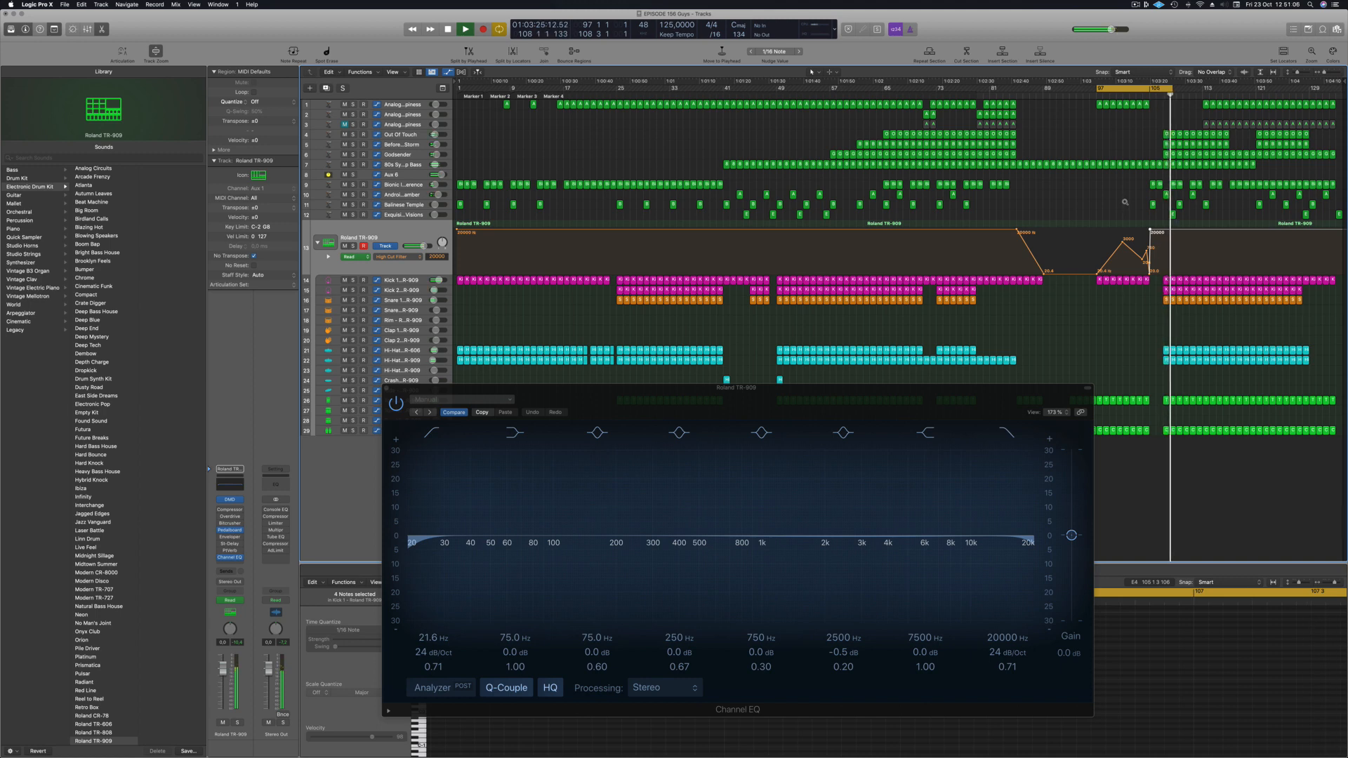
Step: Close the Channel EQ and copy the earlier crash region to bar 107 on the Crash track
{"action": "key", "text": "super+Right"}
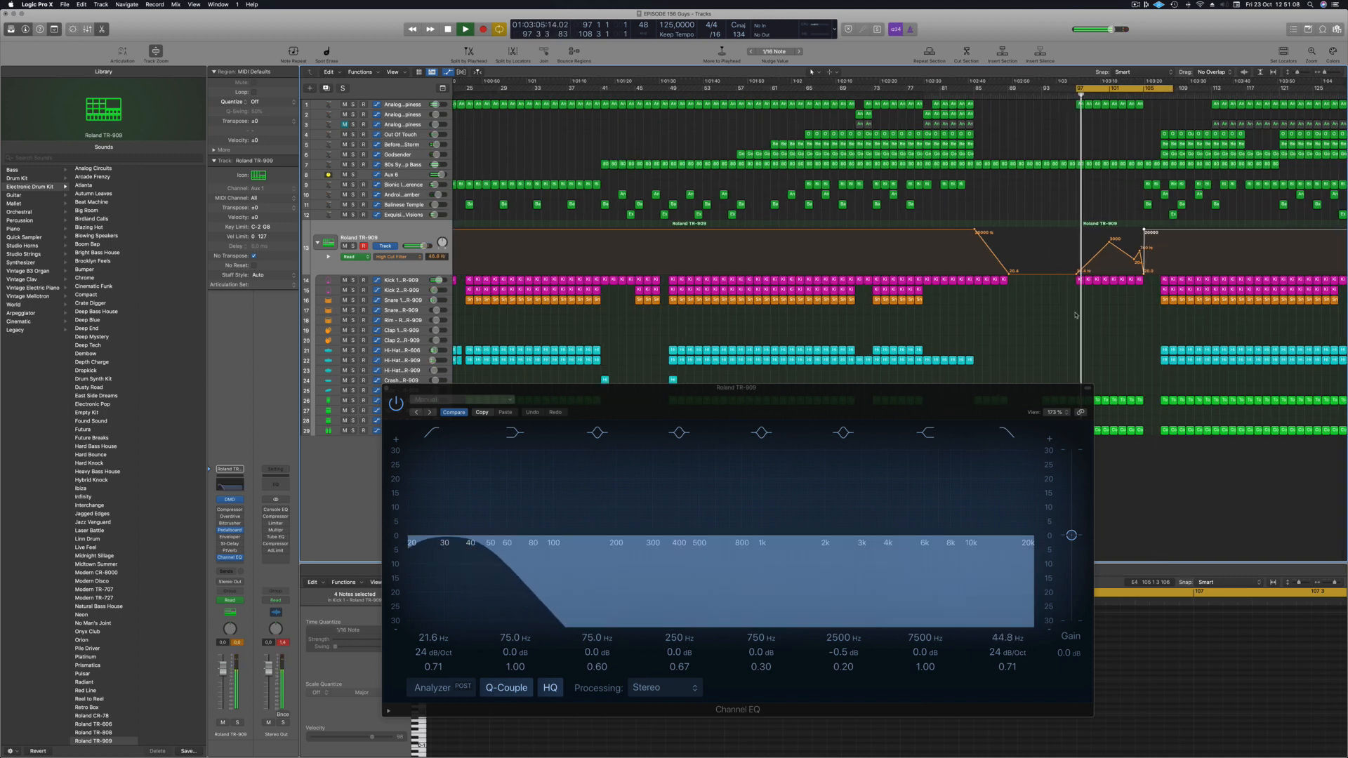
{"action": "left_click", "coordinate": [388, 387]}
{"action": "left_click_drag", "start_coordinate": [671, 382], "coordinate": [1165, 382]}
{"action": "scroll", "coordinate": [1110, 374], "scroll_direction": "left", "scroll_amount": 3}
{"action": "scroll", "coordinate": [1110, 374], "scroll_direction": "left", "scroll_amount": 1}
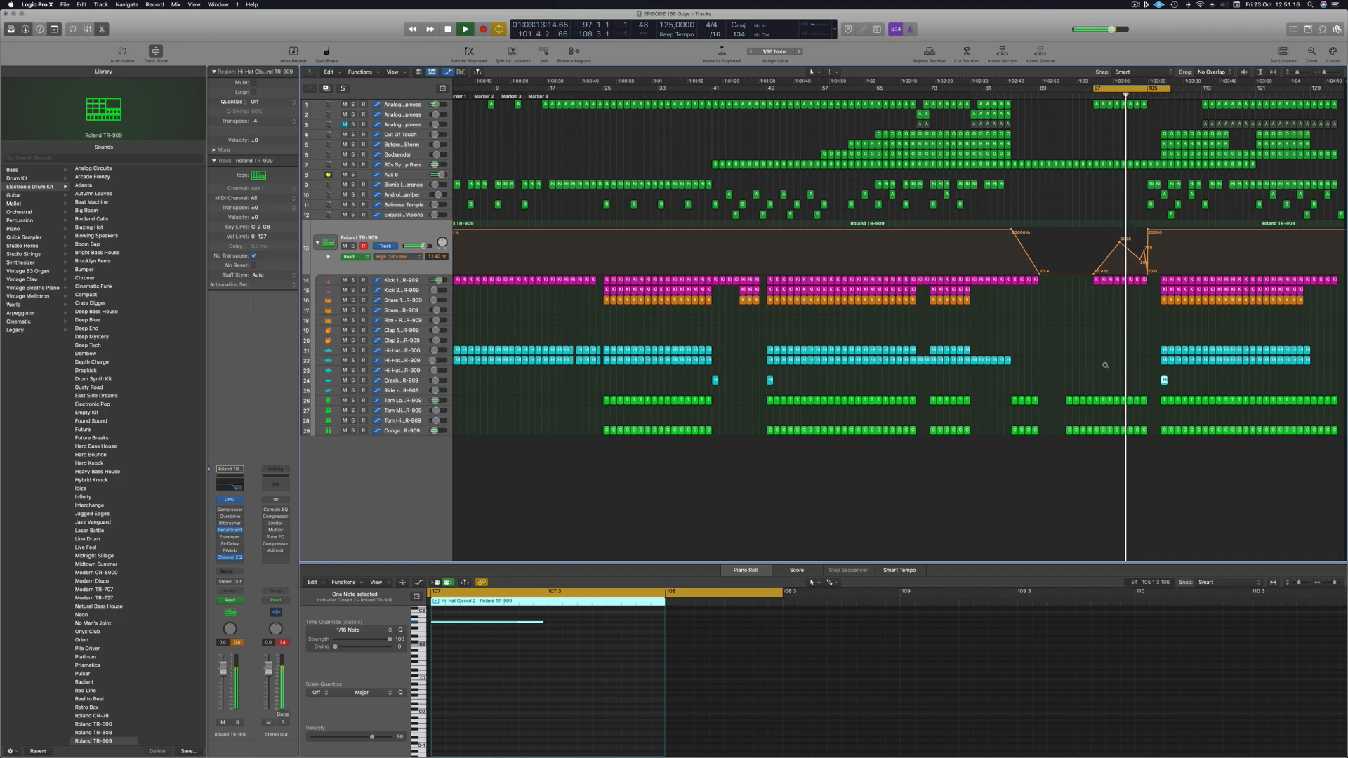
{"action": "scroll", "coordinate": [1124, 335], "scroll_direction": "right", "scroll_amount": 3}
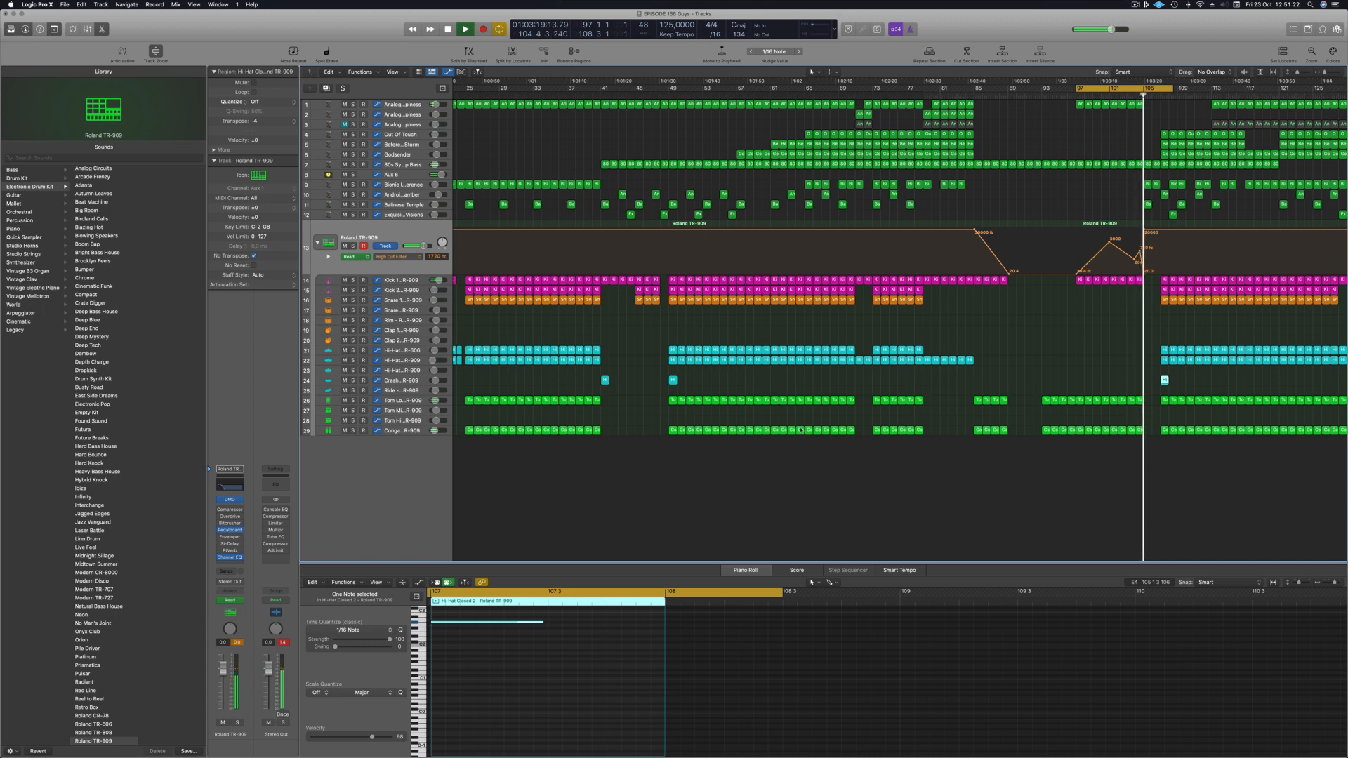
{"action": "scroll", "coordinate": [1092, 331], "scroll_direction": "right", "scroll_amount": 1}
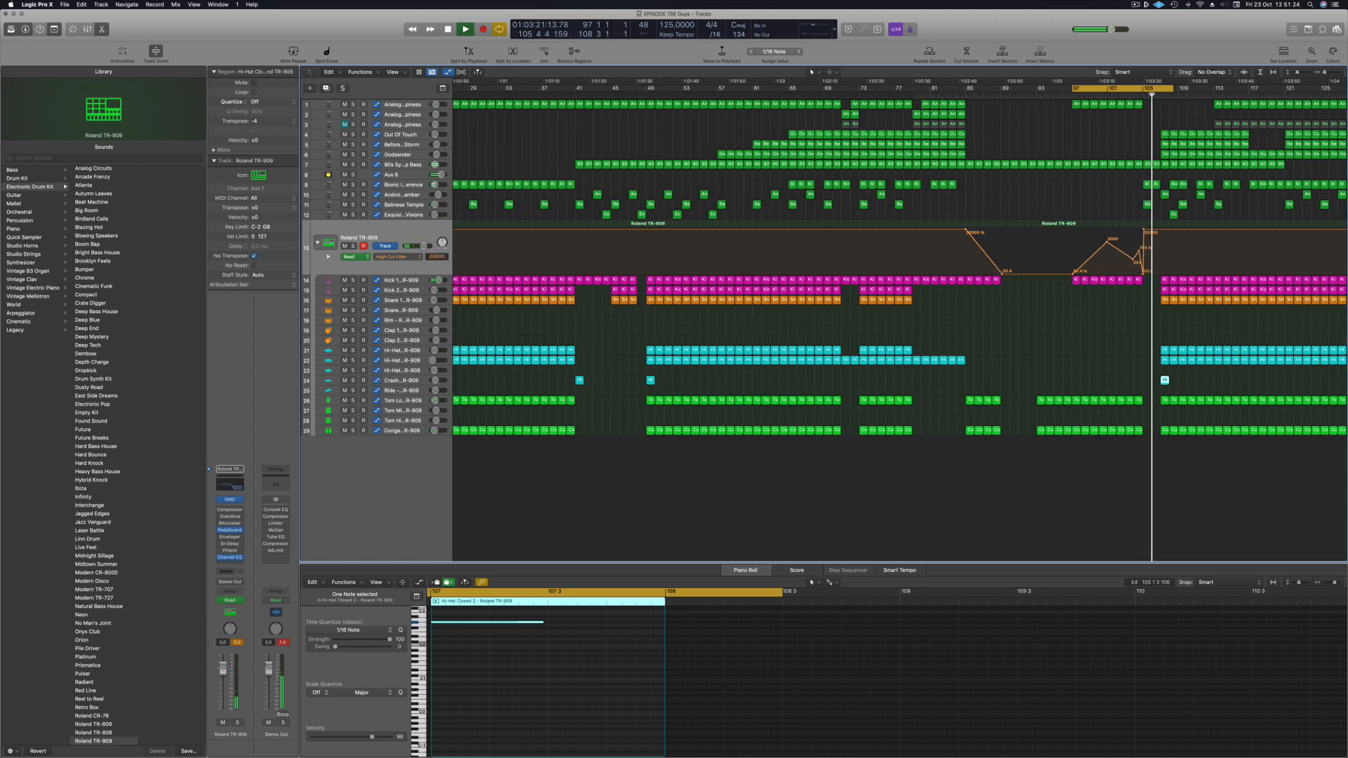
{"action": "left_click", "coordinate": [1160, 382]}
{"action": "left_click", "coordinate": [1166, 383]}
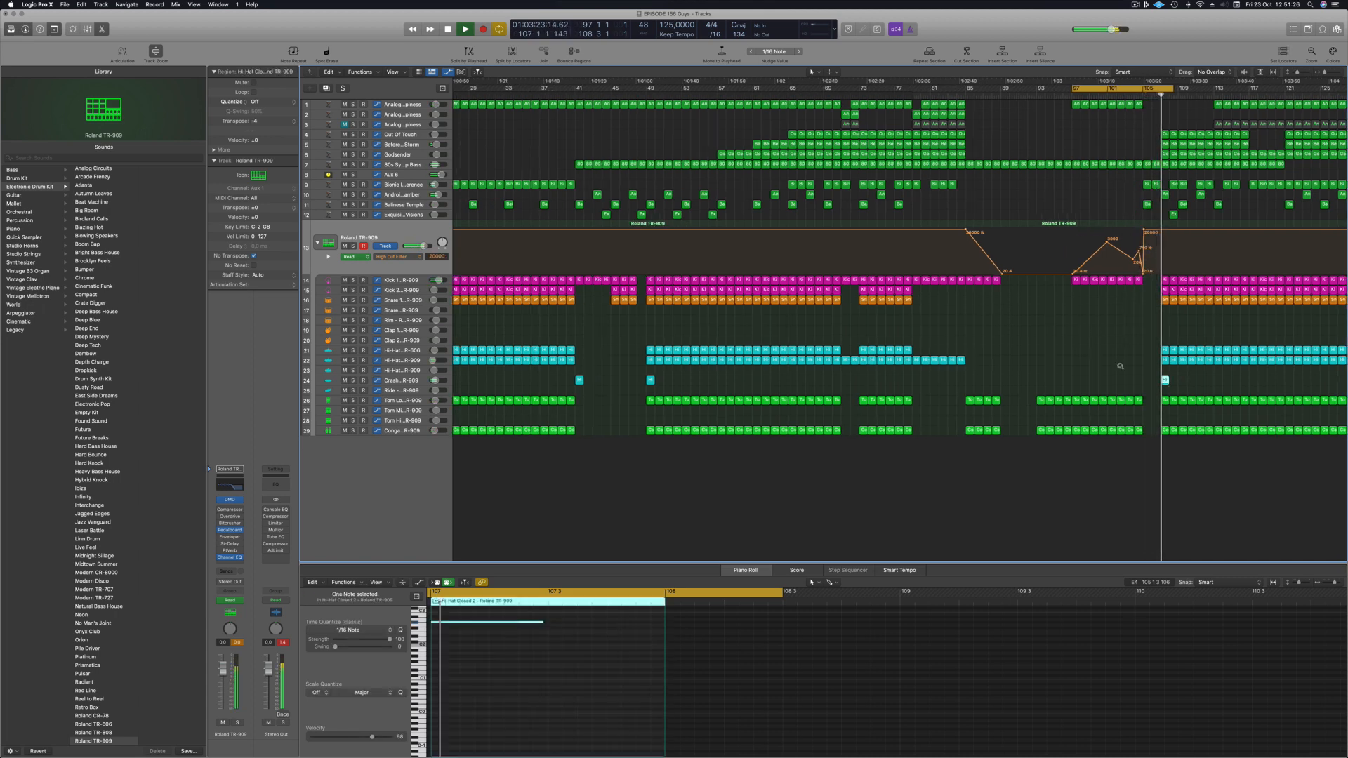
{"action": "key", "text": "super+Left"}
{"action": "key", "text": "super+Left"}
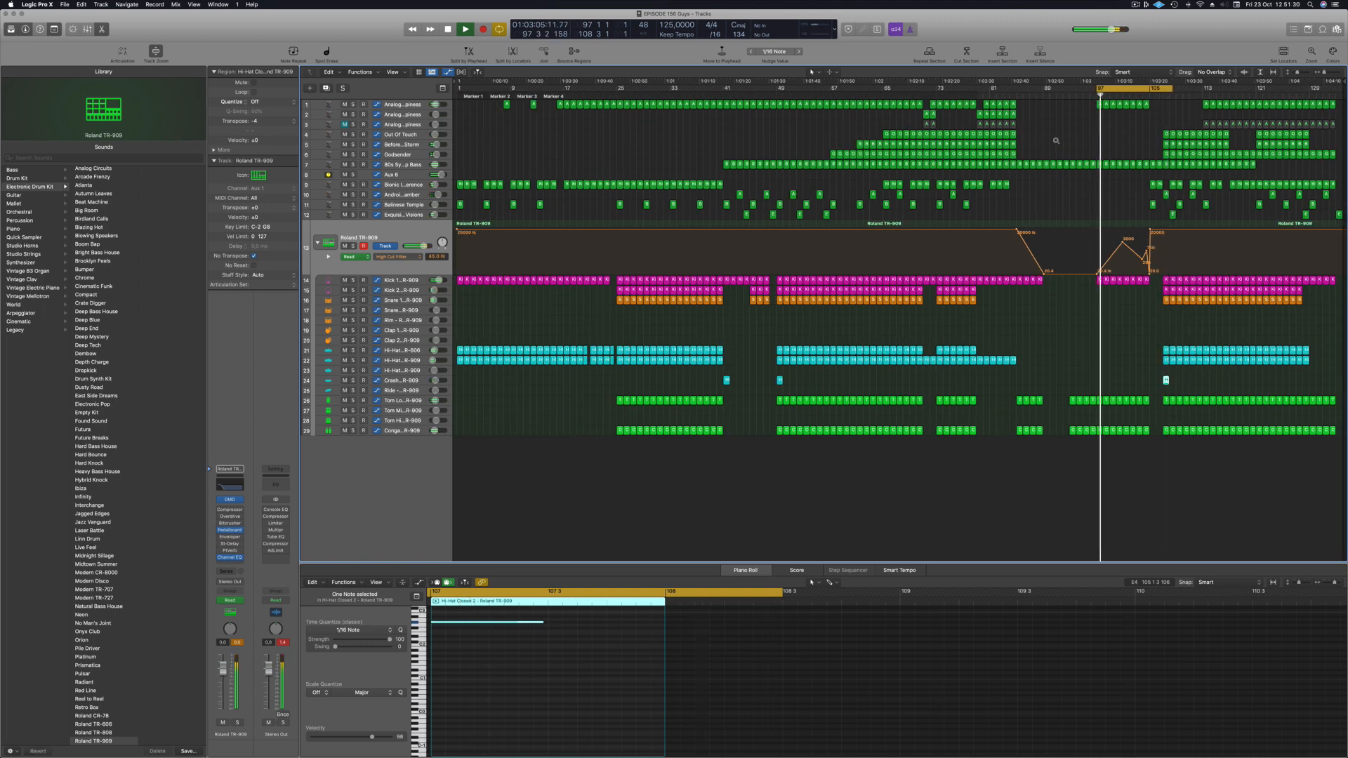
Step: Move the Aux 6 Peak Frequency automation peak from bar 105 to bar 107
{"action": "left_click", "coordinate": [413, 165]}
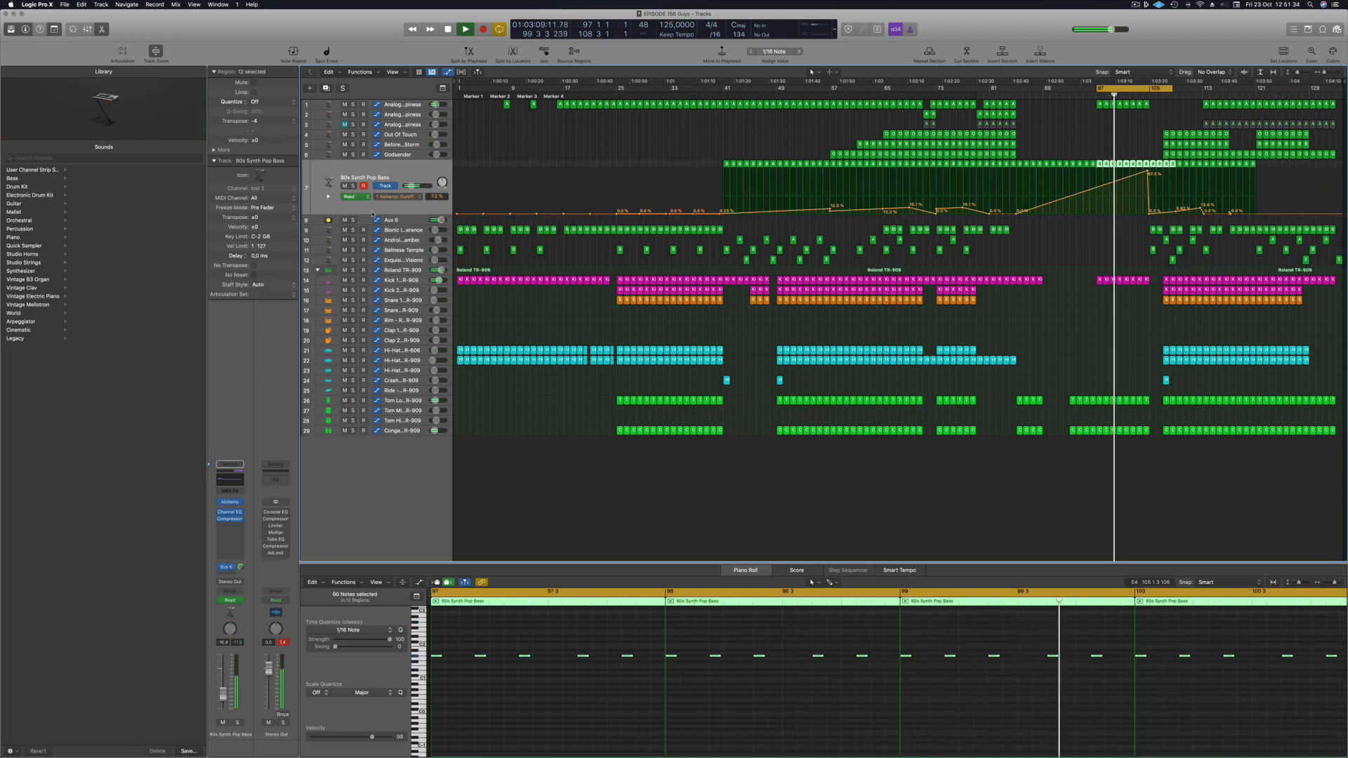
{"action": "left_click", "coordinate": [398, 220]}
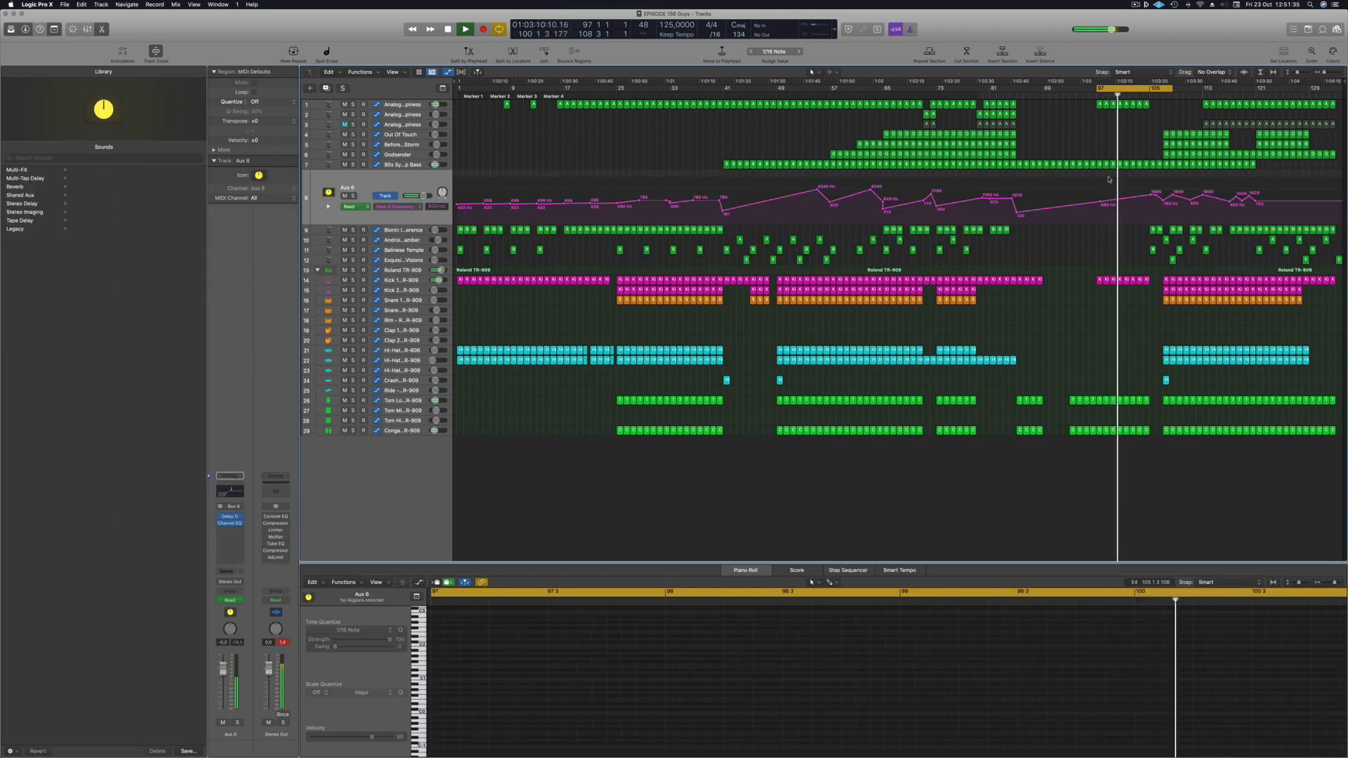
{"action": "left_click_drag", "start_coordinate": [1150, 196], "coordinate": [1159, 190]}
{"action": "left_click", "coordinate": [1159, 196]}
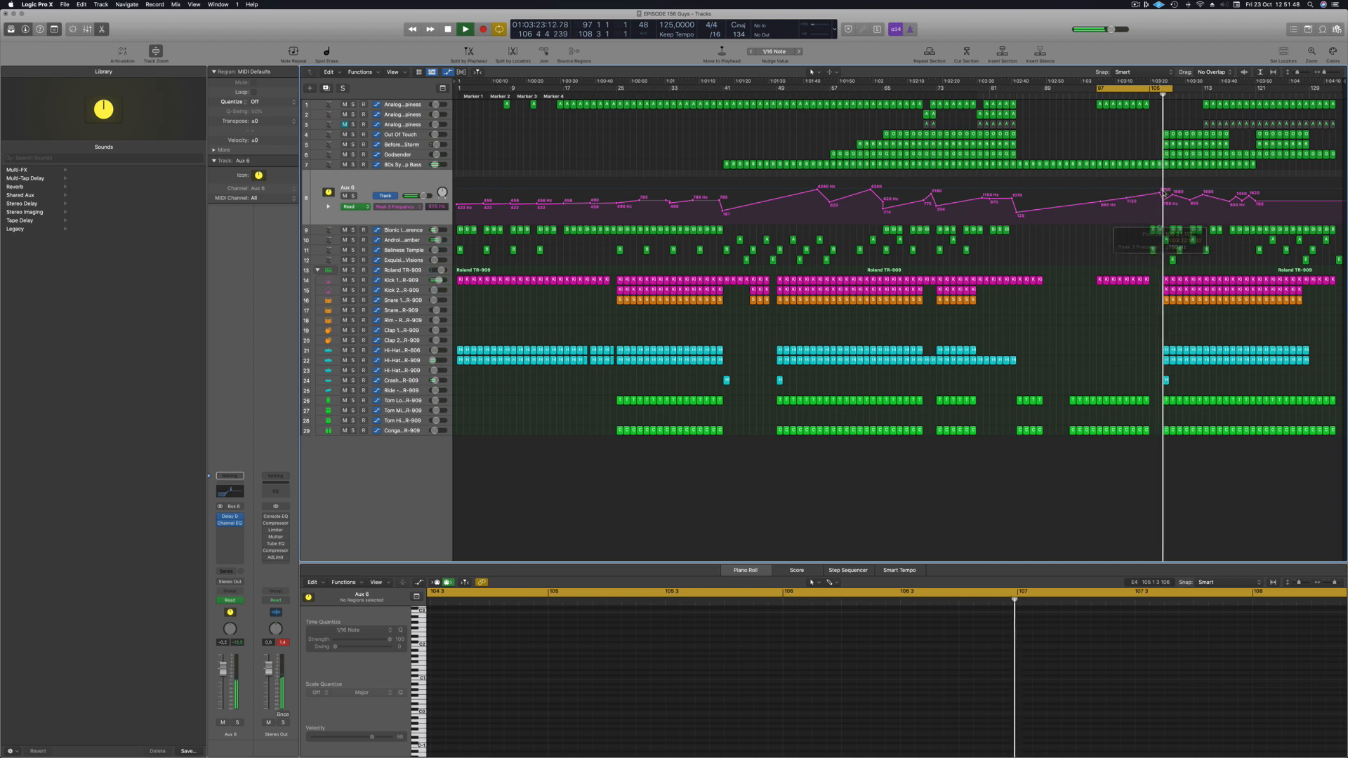
Step: Copy Analogue Happiness regions on the first two tracks to fill bars 105 through 112, and replay the transition
{"action": "mouse_move", "coordinate": [1161, 104]}
{"action": "left_mouse_down"}
{"action": "mouse_move", "coordinate": [1139, 105]}
{"action": "mouse_move", "coordinate": [1156, 111]}
{"action": "left_mouse_up"}
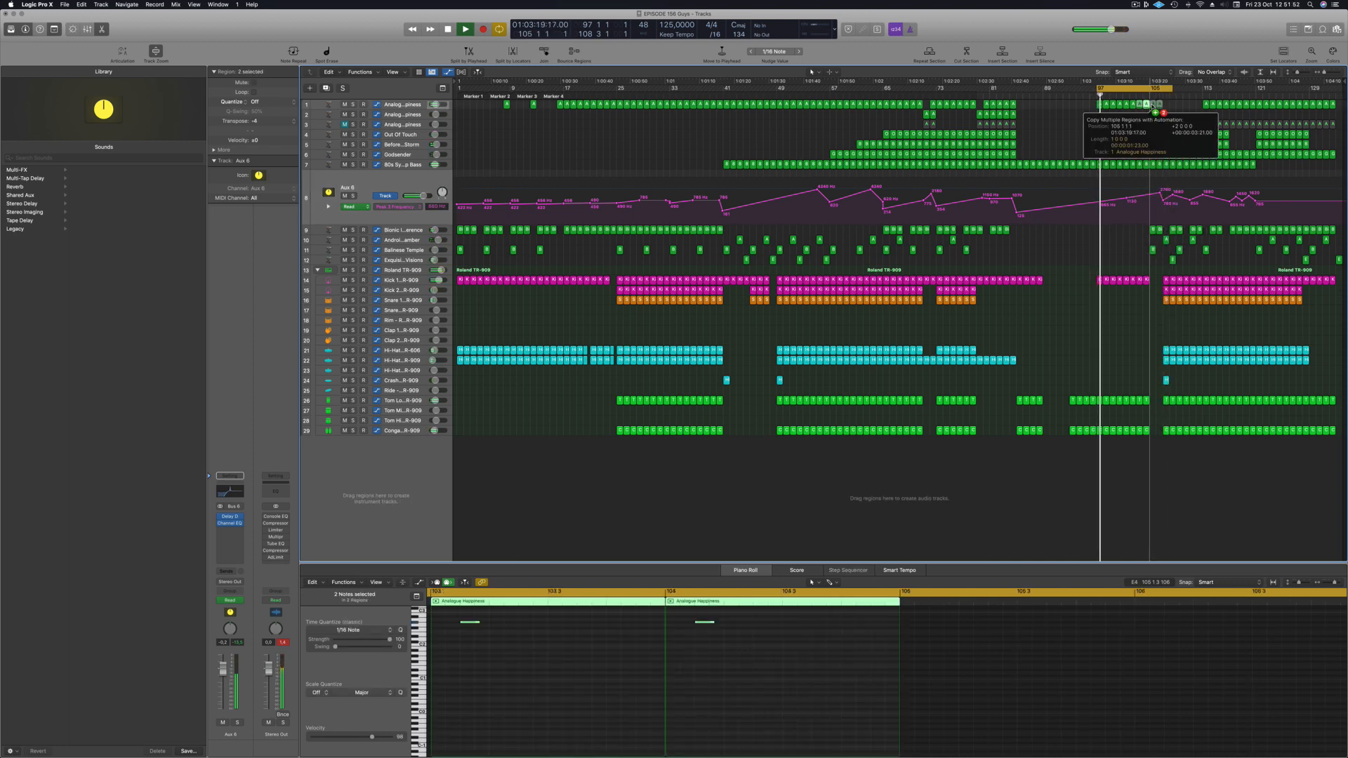
{"action": "left_click_drag", "start_coordinate": [1022, 114], "coordinate": [1197, 106]}
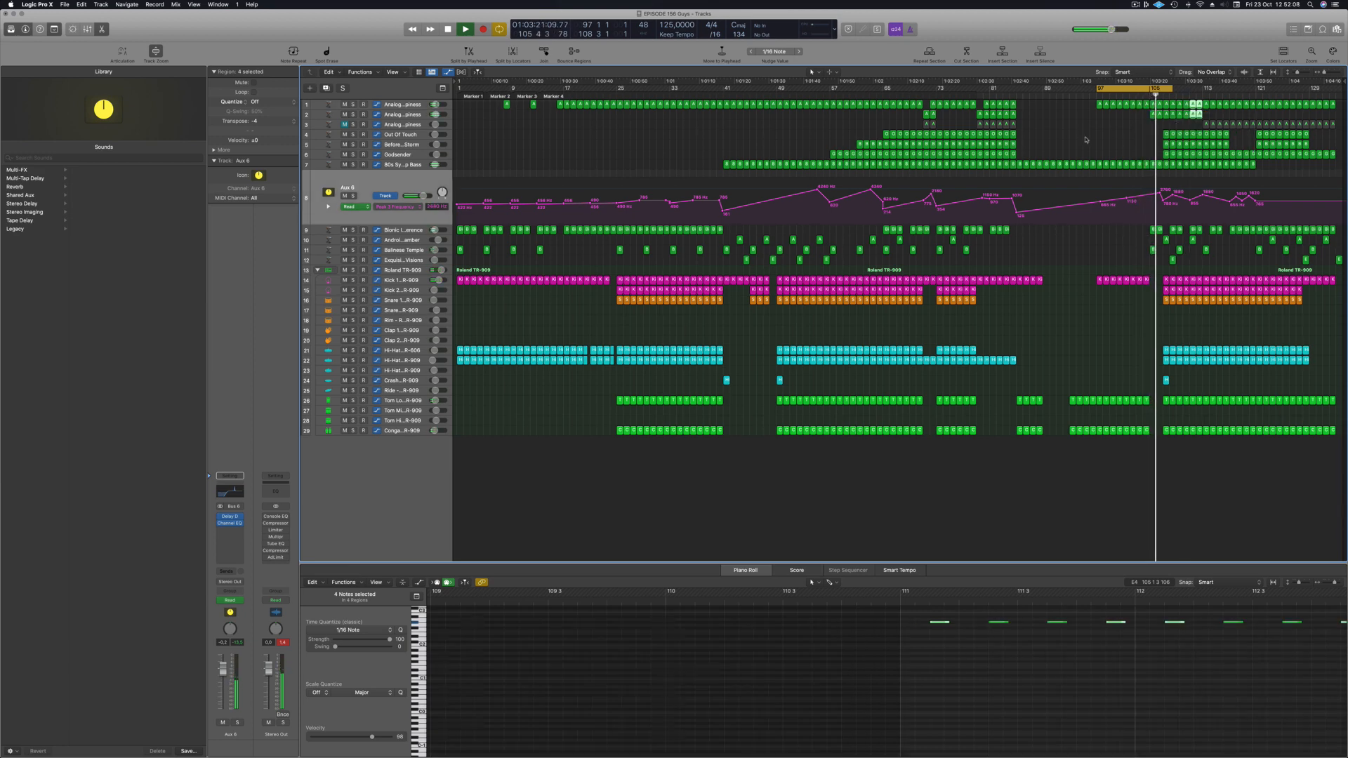
{"action": "left_click", "coordinate": [1142, 94]}
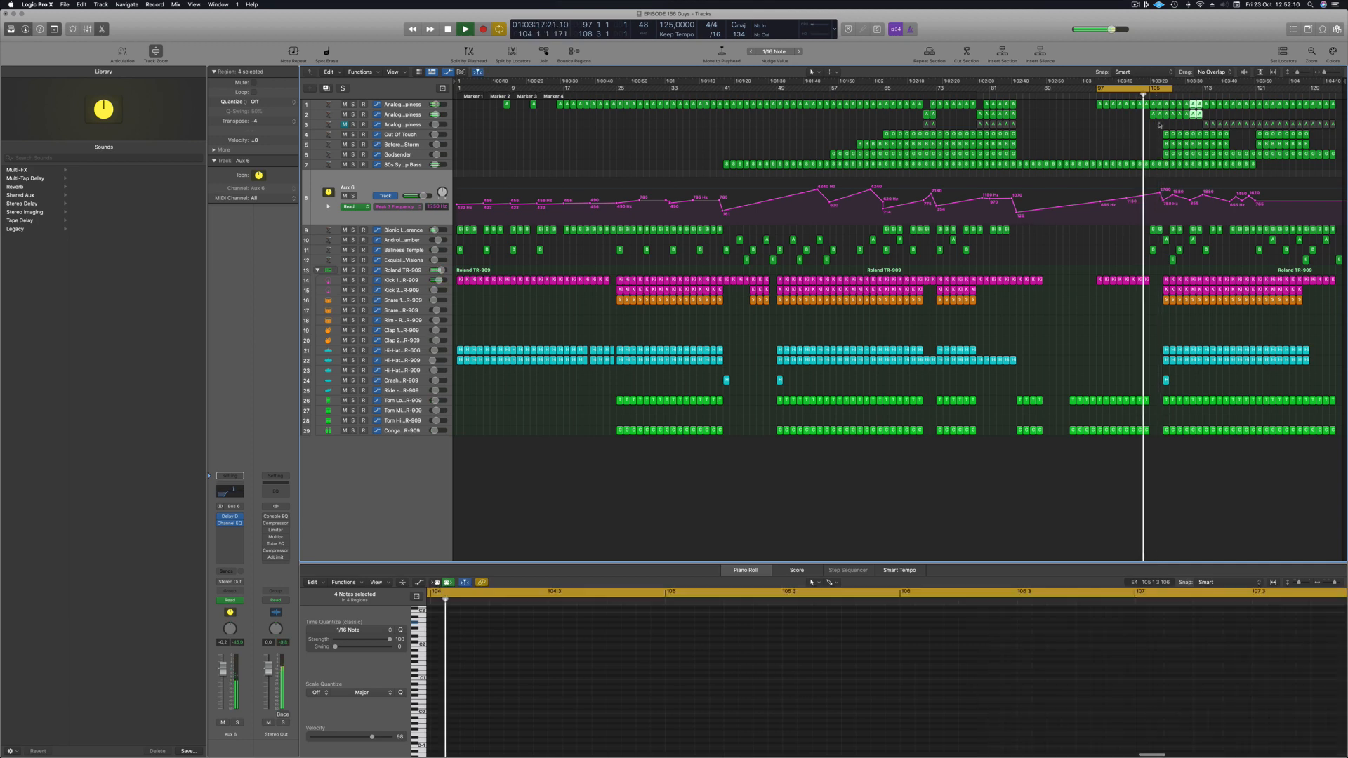
Step: Delete the regions in bars 105 and 106 on the first two Analogue Happiness tracks and the 80s Synth Pop Bass track
{"action": "left_click_drag", "start_coordinate": [1160, 125], "coordinate": [1163, 110]}
{"action": "left_click", "coordinate": [1140, 125]}
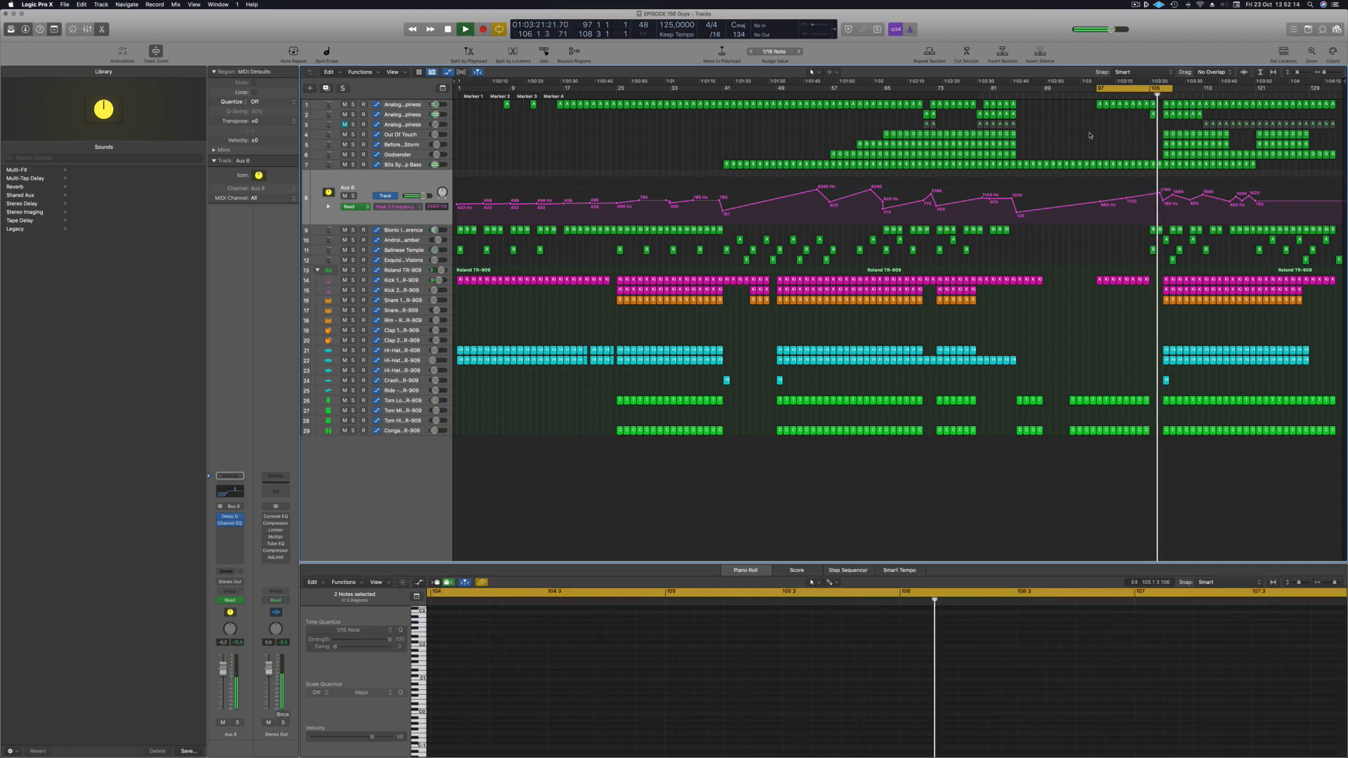
{"action": "left_click", "coordinate": [1135, 95]}
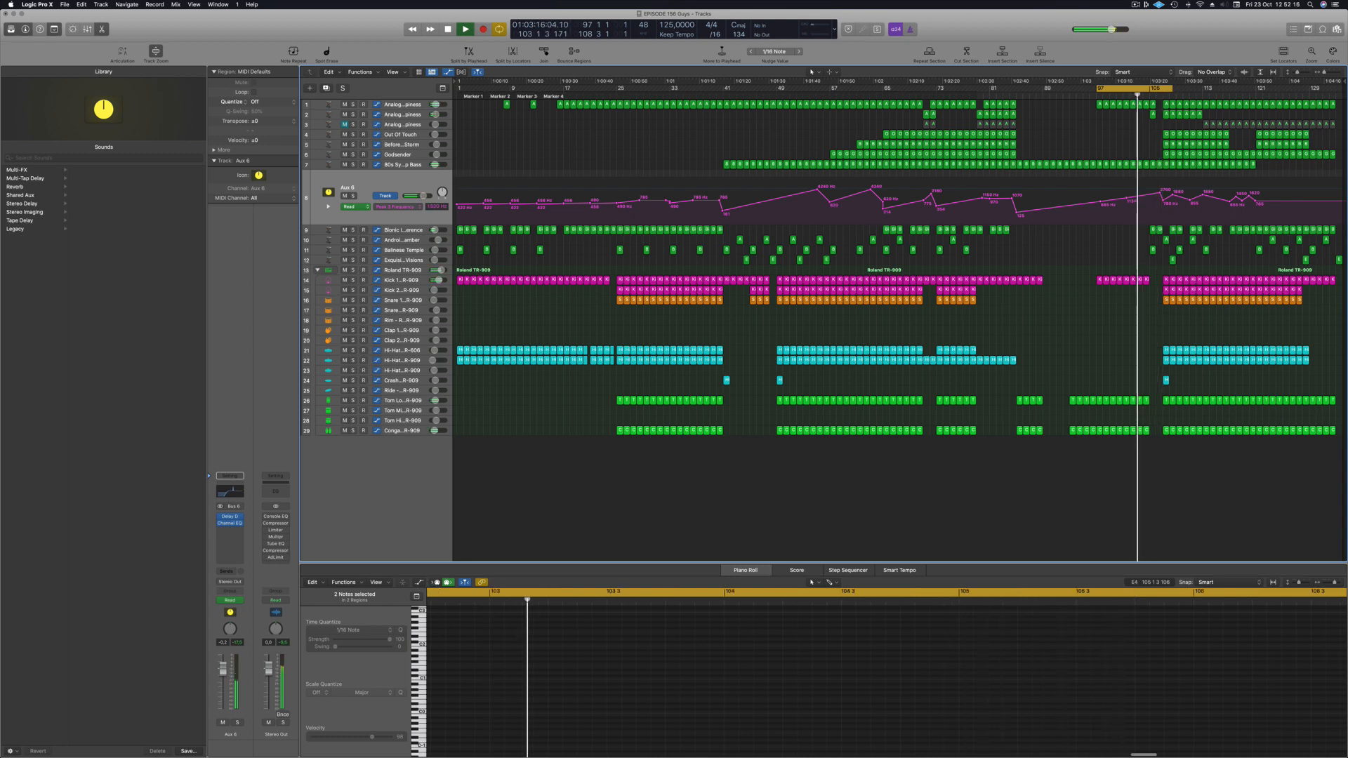
{"action": "left_click", "coordinate": [1161, 167]}
{"action": "left_click", "coordinate": [1144, 159]}
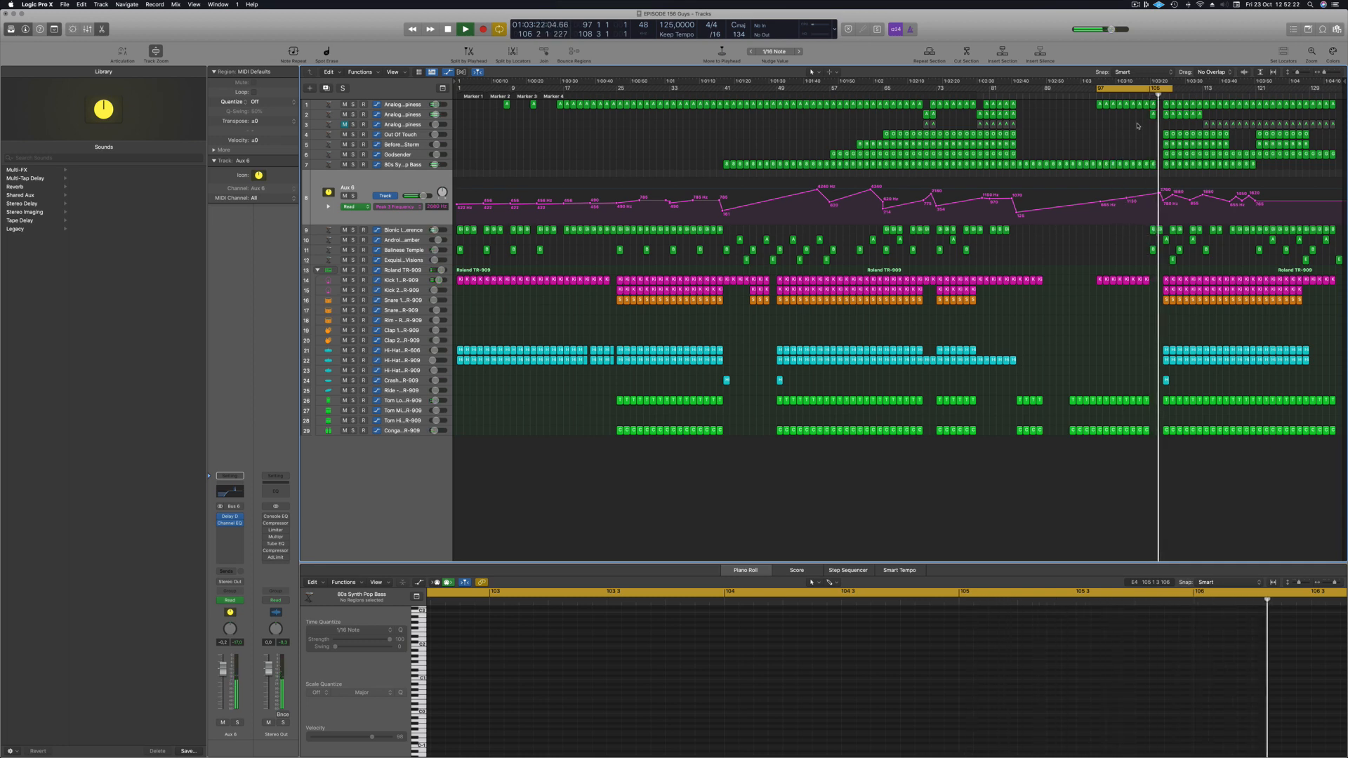
{"action": "left_click", "coordinate": [1135, 96]}
{"action": "left_click", "coordinate": [1152, 165]}
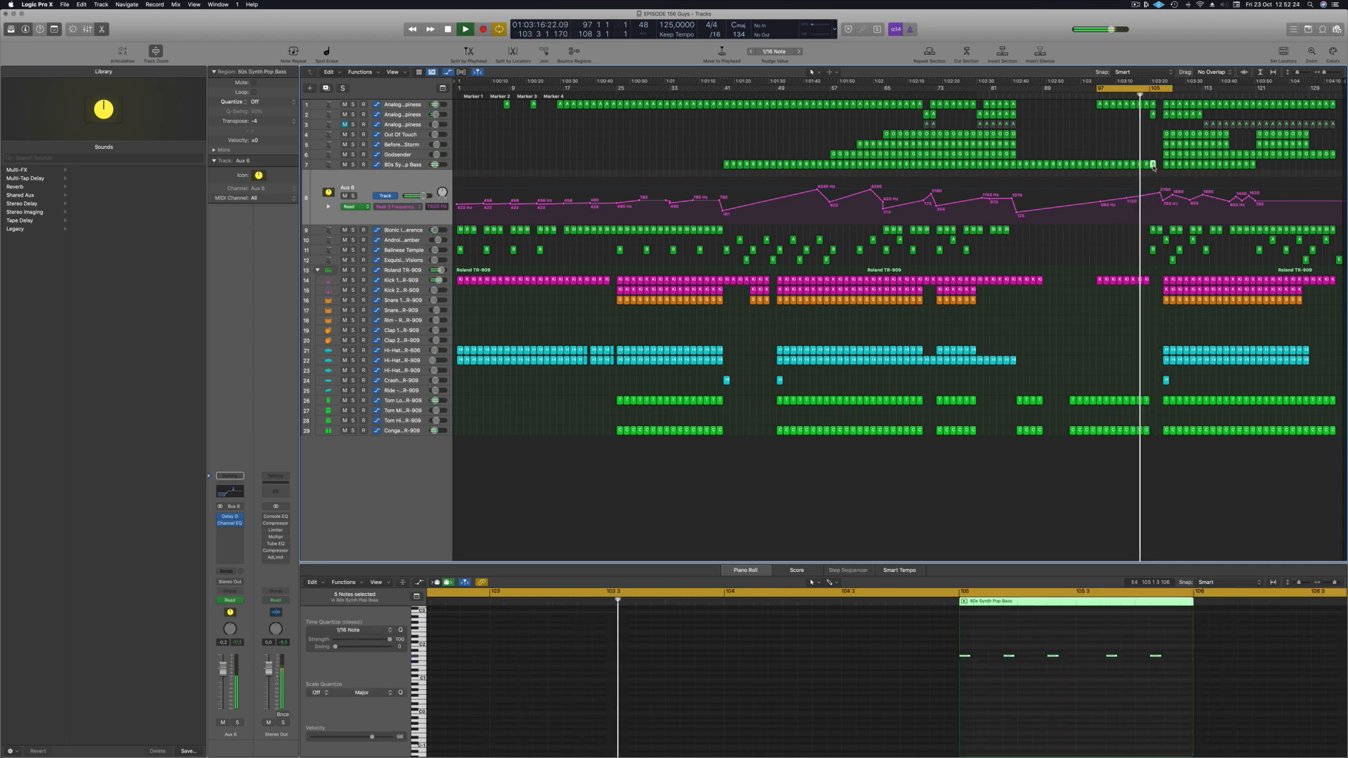
{"action": "key", "text": "Delete"}
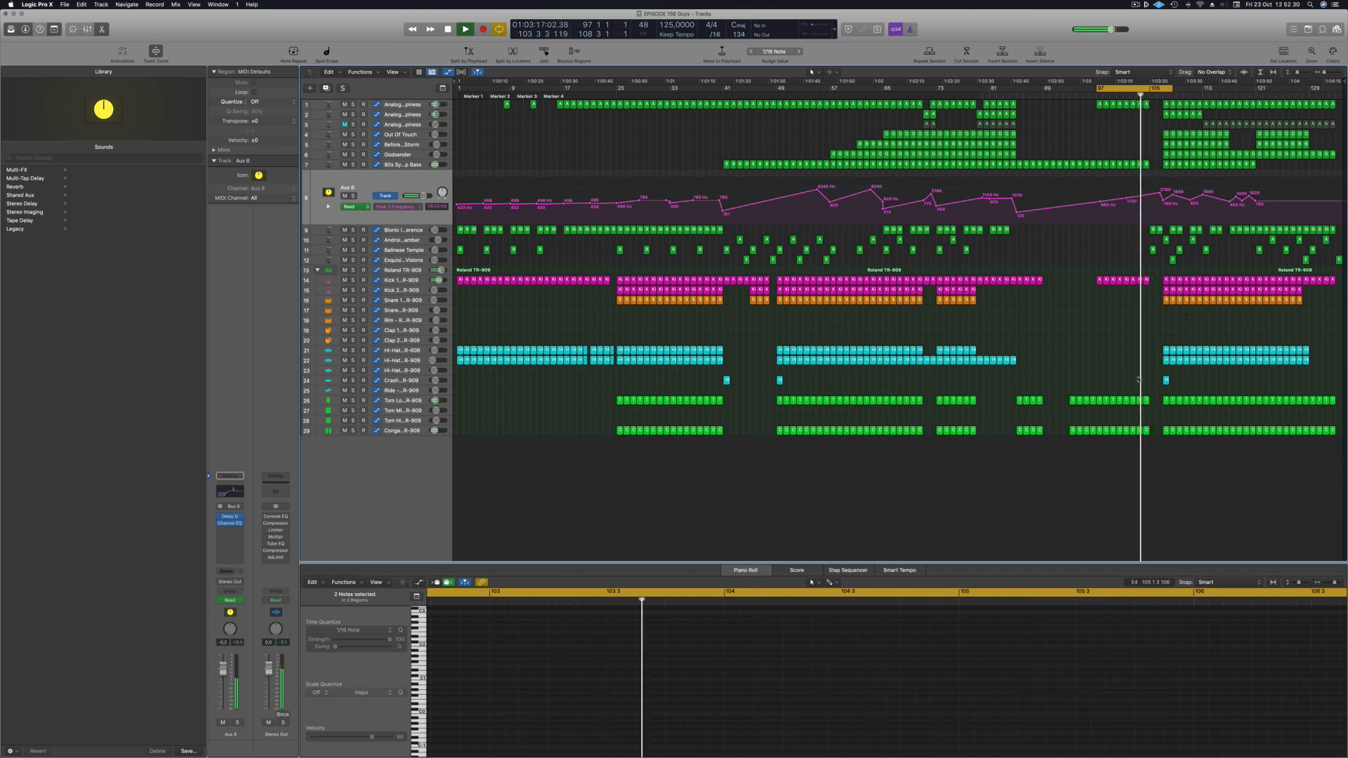
Step: Copy the bar 107 crash region to bar 105 and replay the transition
{"action": "left_click_drag", "start_coordinate": [1166, 381], "coordinate": [1152, 385]}
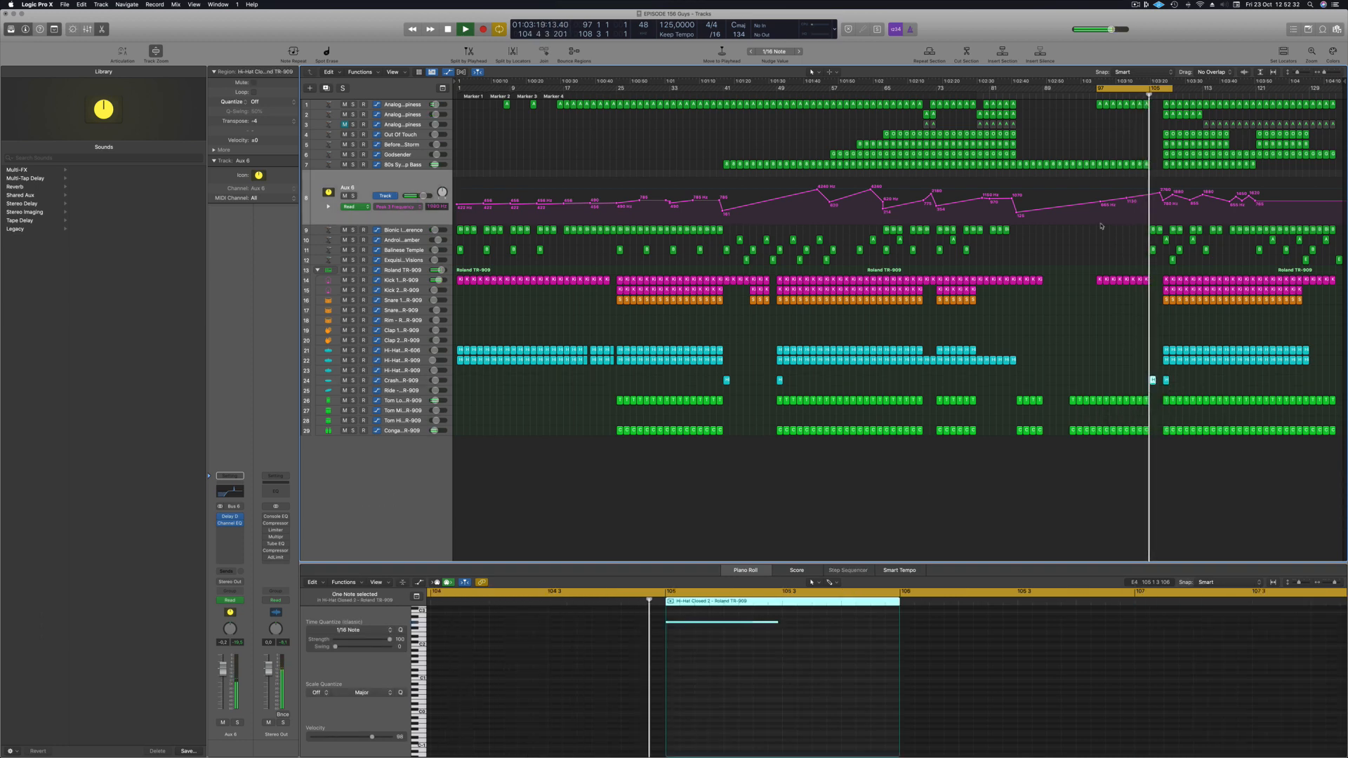
{"action": "left_click", "coordinate": [1143, 96]}
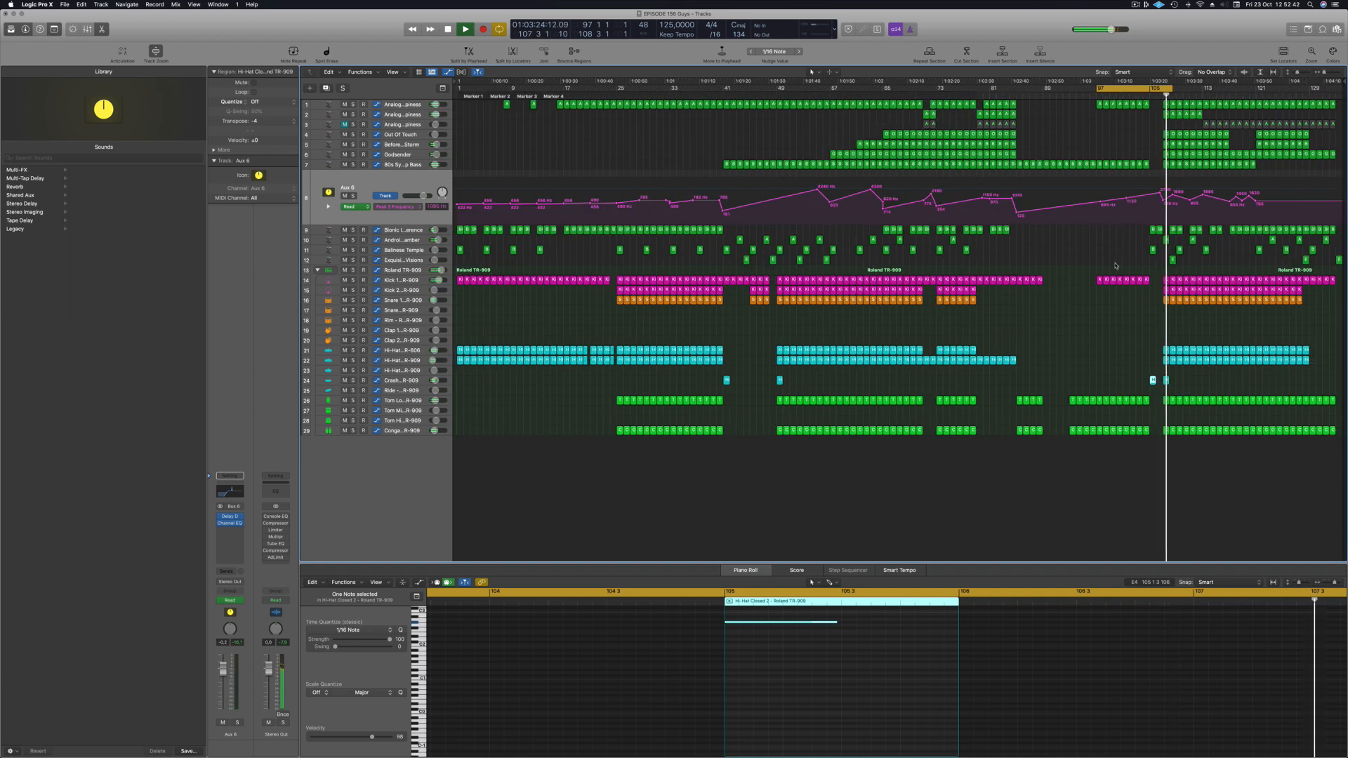
Step: Extend the cycle to about bar 124 and copy the second Analogue Happiness track's regions into bars 113 through 118
{"action": "left_click_drag", "start_coordinate": [1172, 89], "coordinate": [1282, 89]}
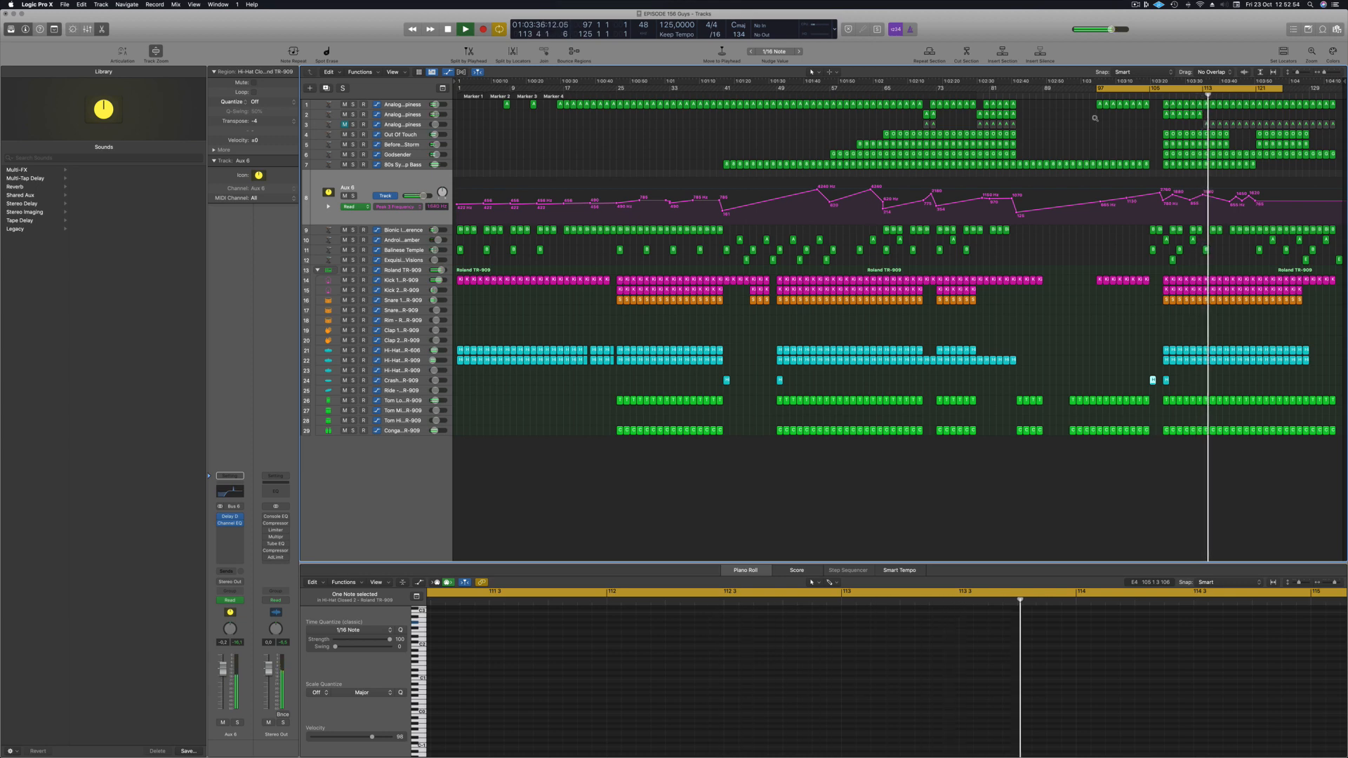
{"action": "left_click", "coordinate": [1153, 95]}
{"action": "mouse_move", "coordinate": [1205, 114]}
{"action": "left_mouse_down"}
{"action": "mouse_move", "coordinate": [1167, 116]}
{"action": "mouse_move", "coordinate": [1206, 118]}
{"action": "left_mouse_up"}
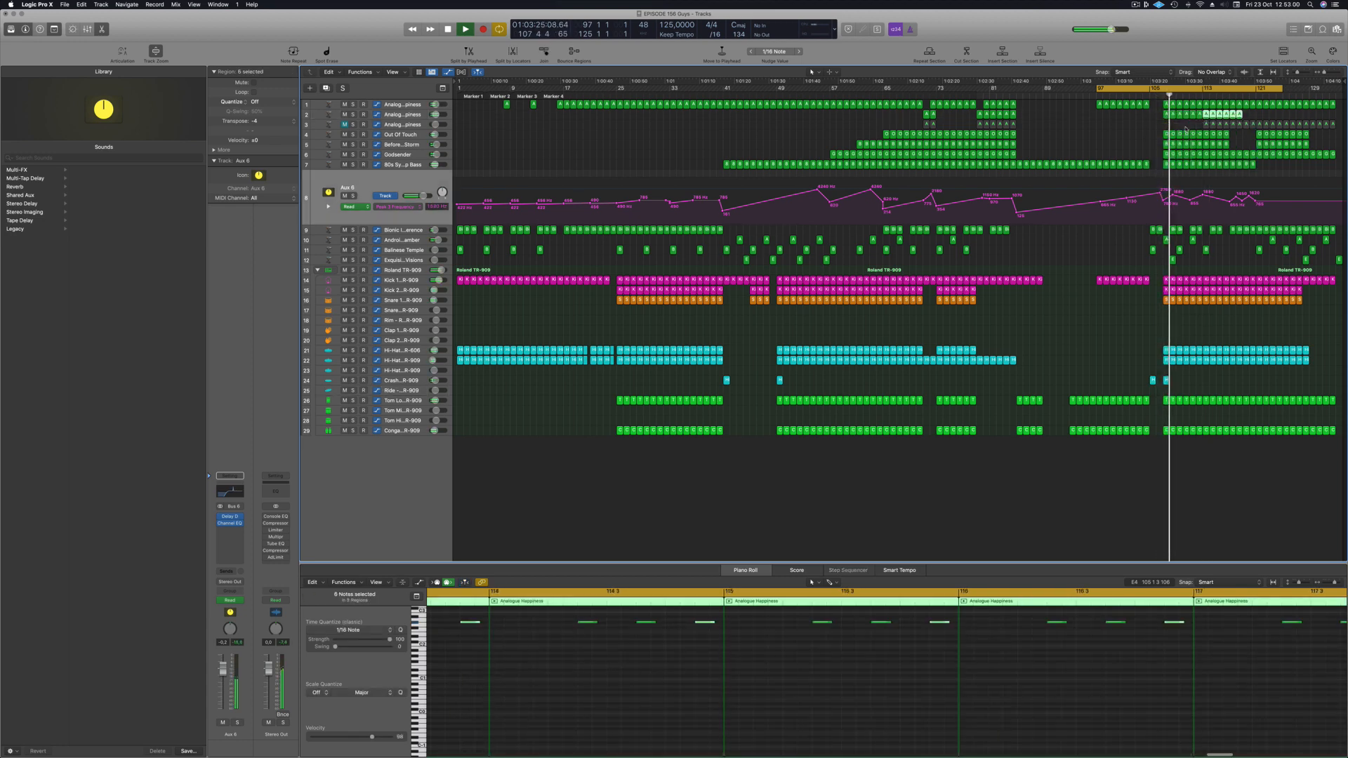
Step: Delete the muted third Analogue Happiness track together with its regions
{"action": "left_click", "coordinate": [392, 125]}
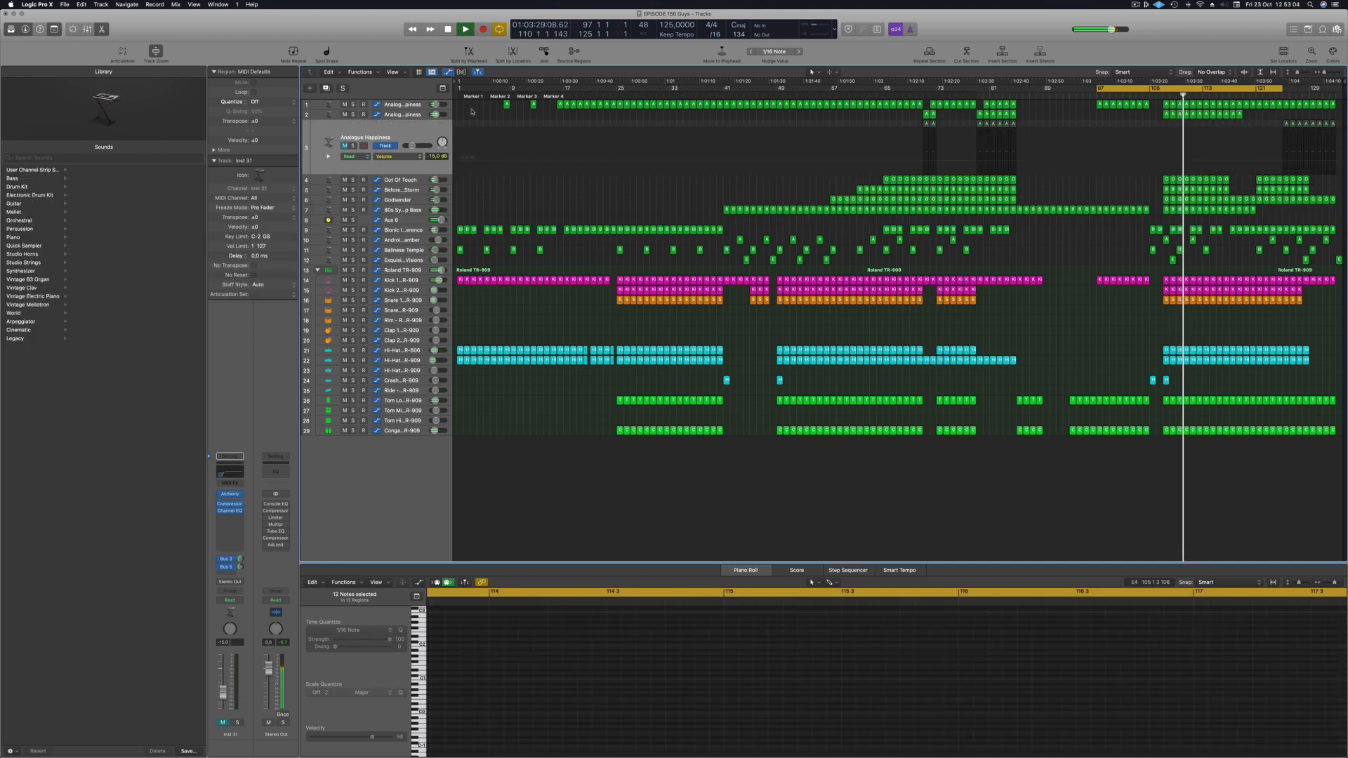
{"action": "key", "text": "super+BackSpace"}
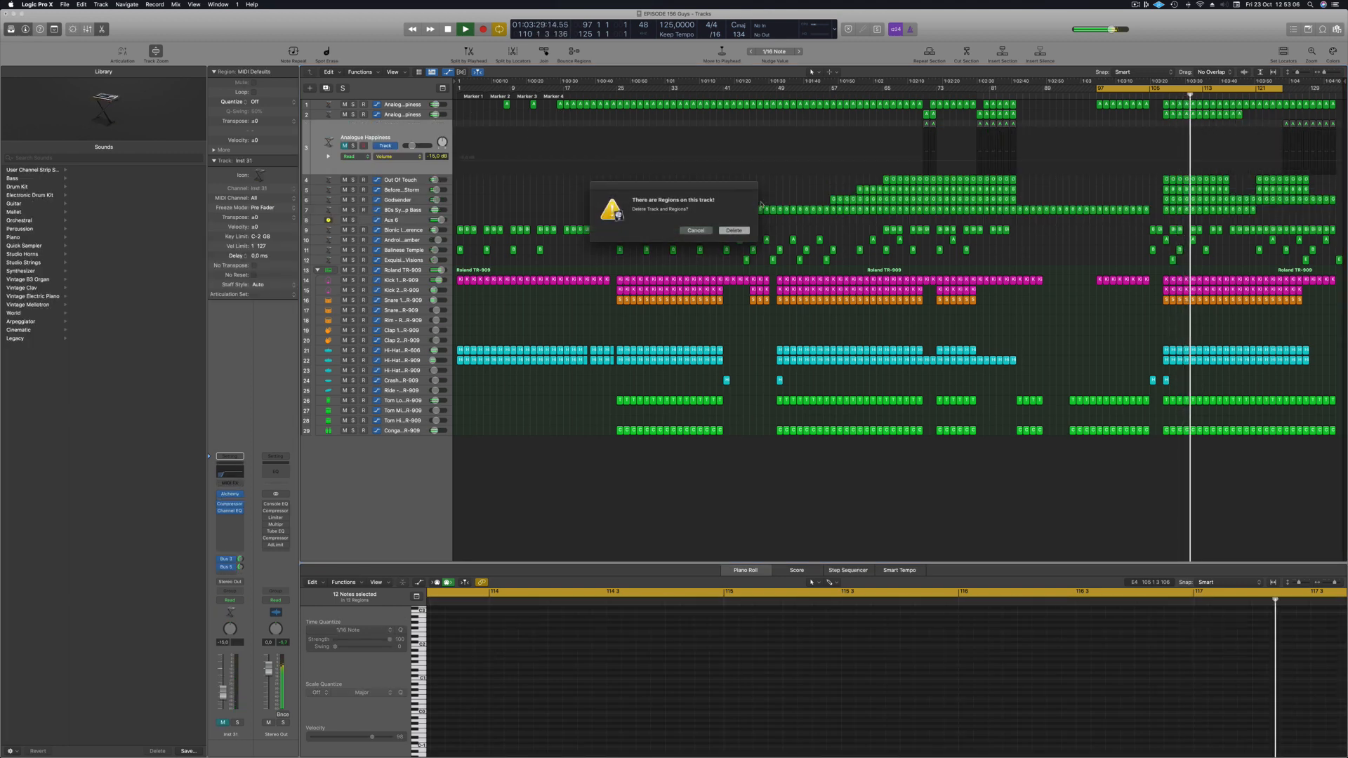
{"action": "left_click", "coordinate": [734, 231]}
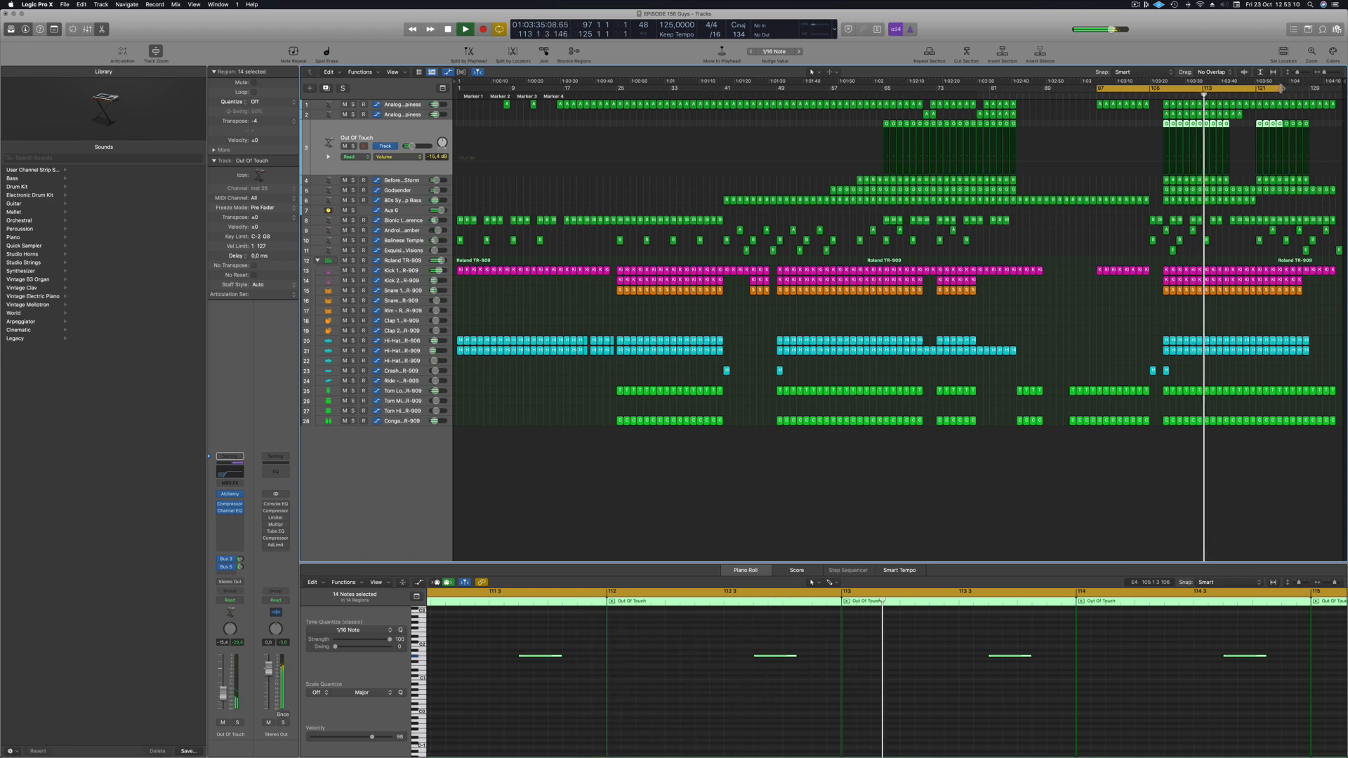
Step: Set the cycle to bars 107 through 120 and copy the second Analogue Happiness track's last two regions into bars 119 and 120
{"action": "left_click", "coordinate": [1169, 90]}
{"action": "left_click_drag", "start_coordinate": [1165, 92], "coordinate": [1256, 94]}
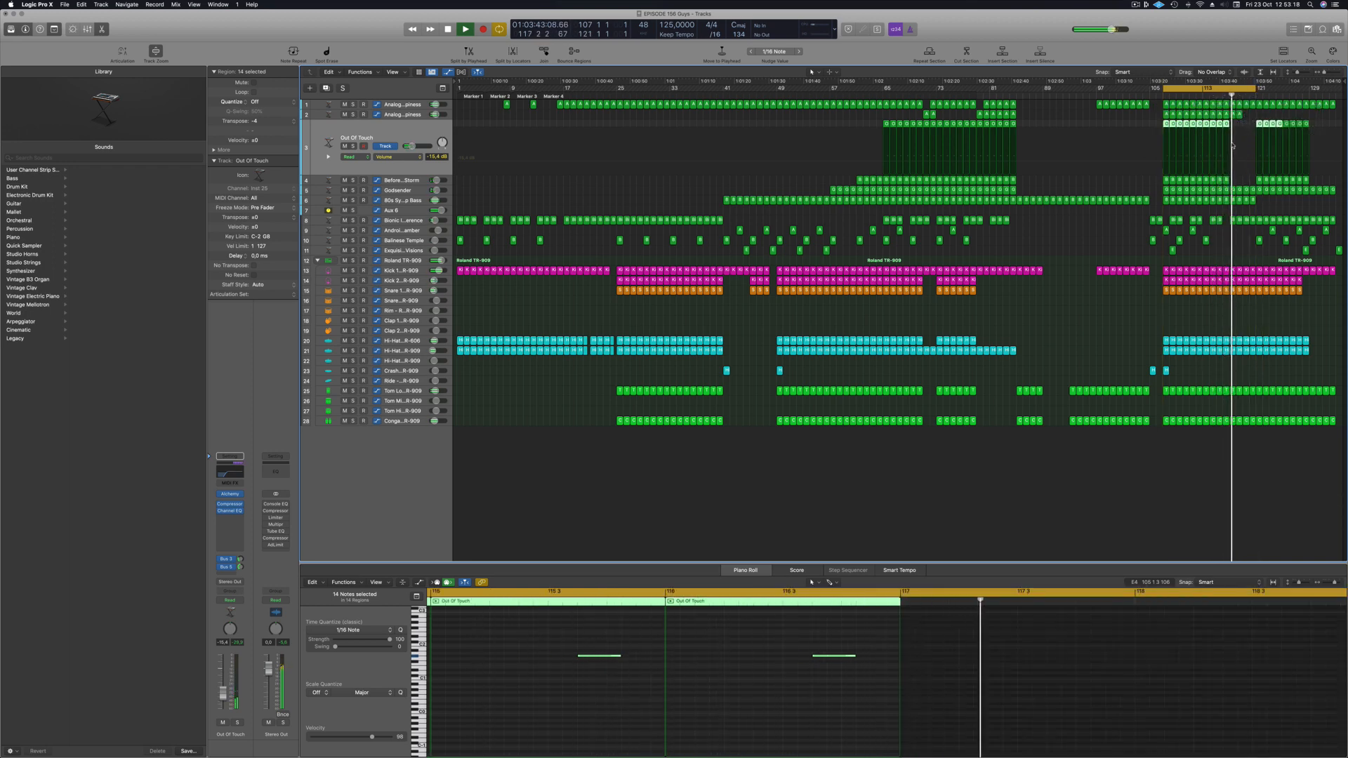
{"action": "left_click", "coordinate": [1238, 114]}
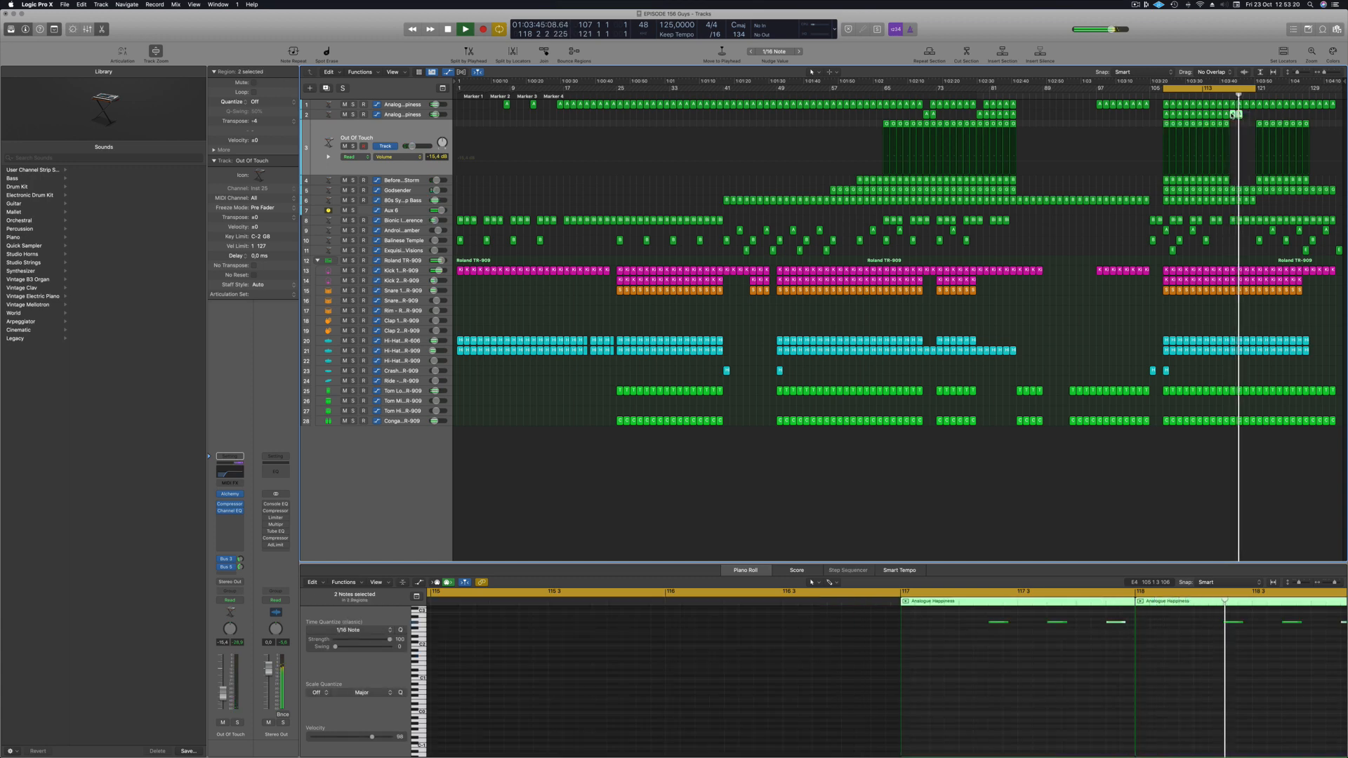
{"action": "left_click_drag", "start_coordinate": [1239, 113], "coordinate": [1249, 122]}
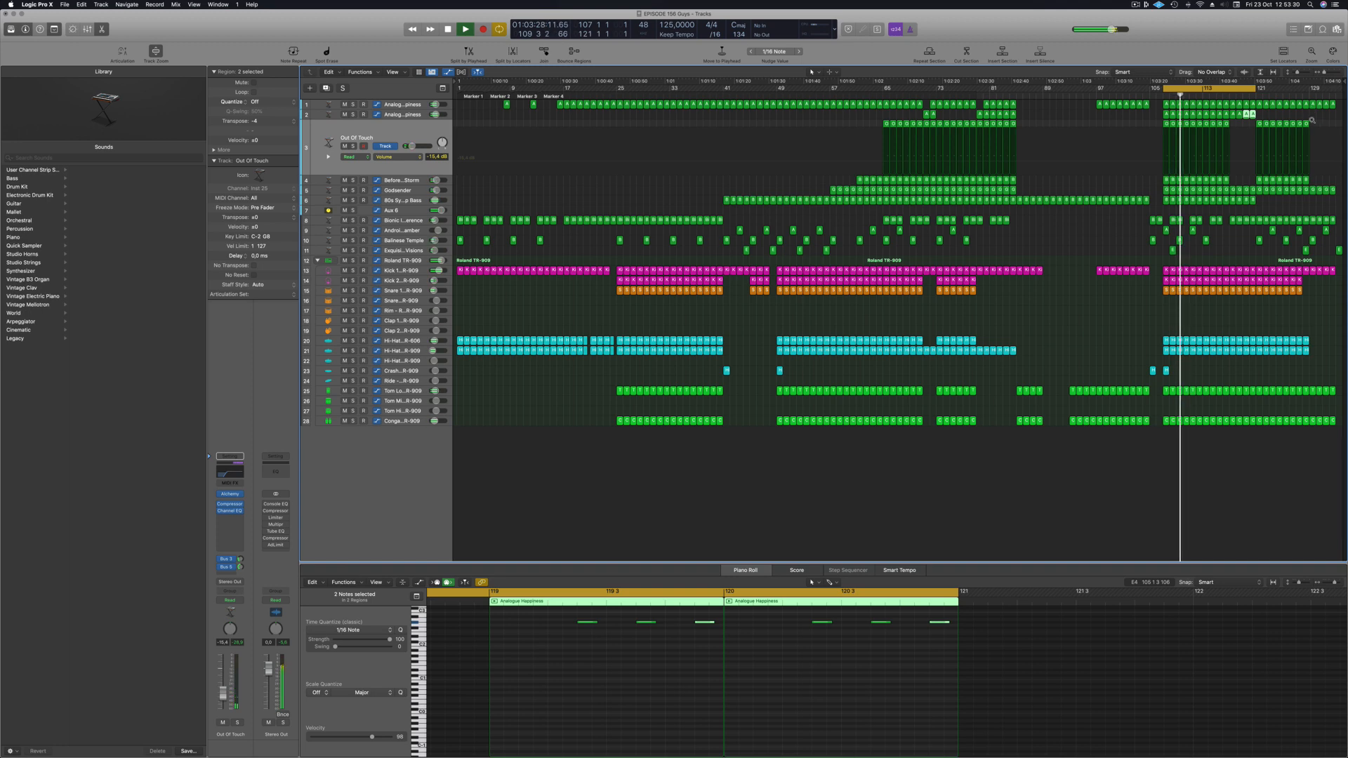
Step: Replay the drop and delete the Android region near bar 111 and the Balinese Temple region near bar 113
{"action": "left_click_drag", "start_coordinate": [1343, 83], "coordinate": [1326, 91]}
{"action": "key", "text": "space"}
{"action": "key", "text": "space"}
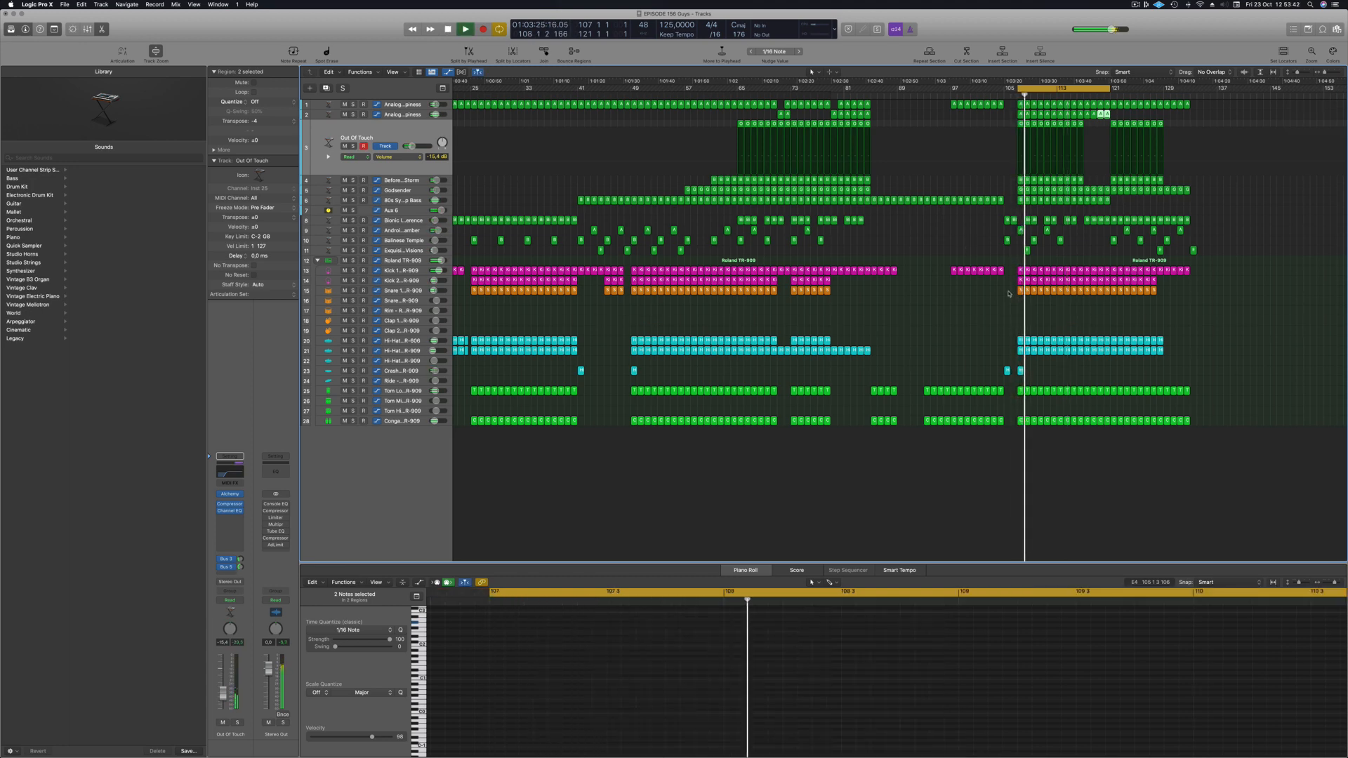
{"action": "left_click", "coordinate": [1073, 245]}
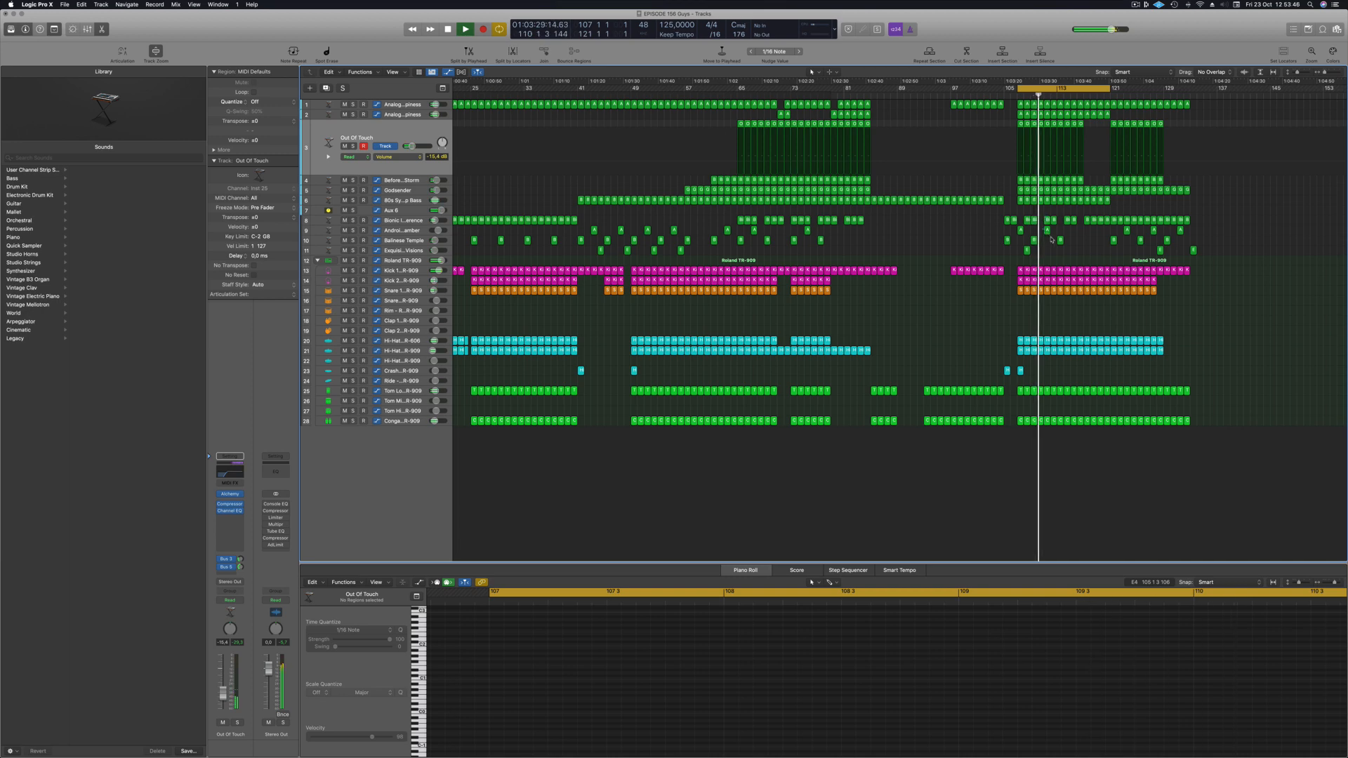
{"action": "left_click", "coordinate": [1047, 231]}
{"action": "left_click", "coordinate": [1060, 242], "text": "shift"}
{"action": "key", "text": "Delete"}
Step: Copy the second Analogue Happiness track's regions from bars 117 through 120 into bars 121 through 124, and extend the cycle over them
{"action": "scroll", "coordinate": [1085, 195], "scroll_direction": "up", "scroll_amount": 2}
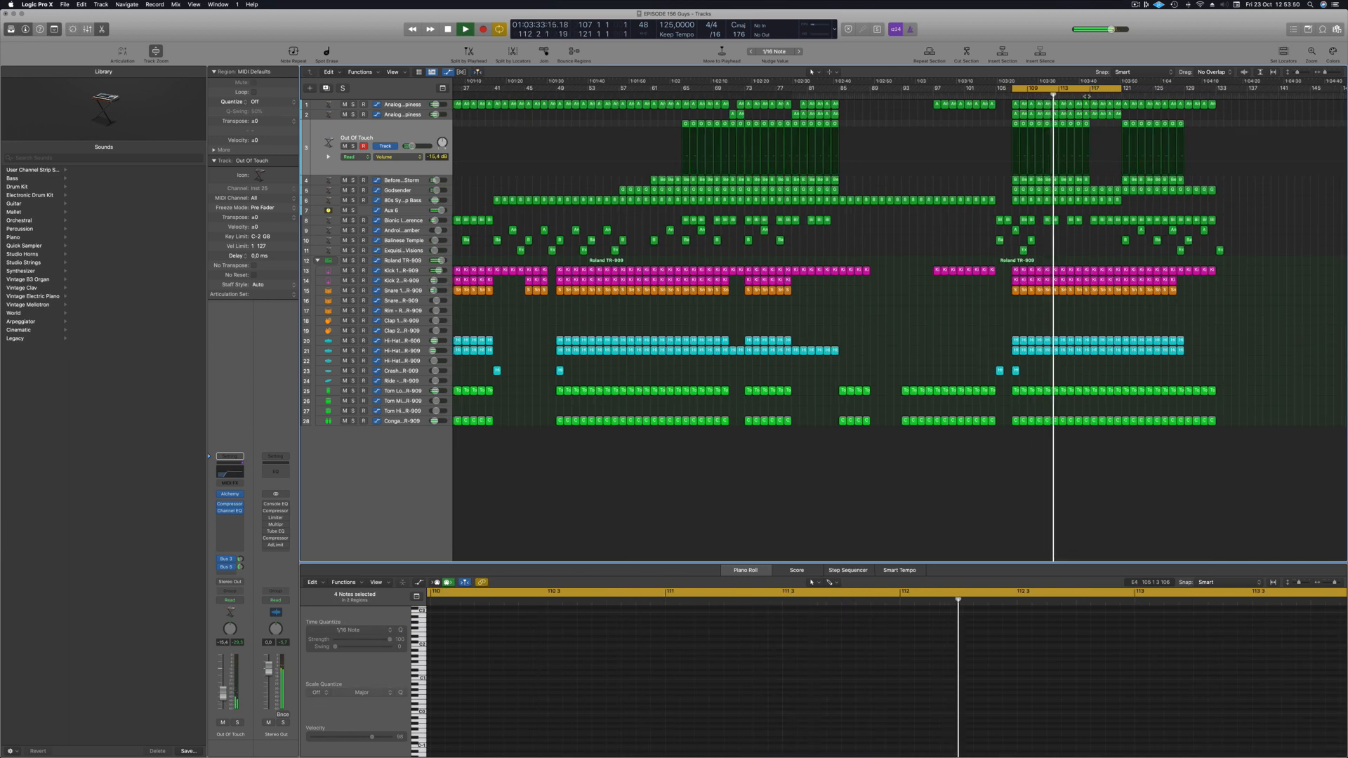
{"action": "scroll", "coordinate": [1053, 175], "scroll_direction": "down", "scroll_amount": 2}
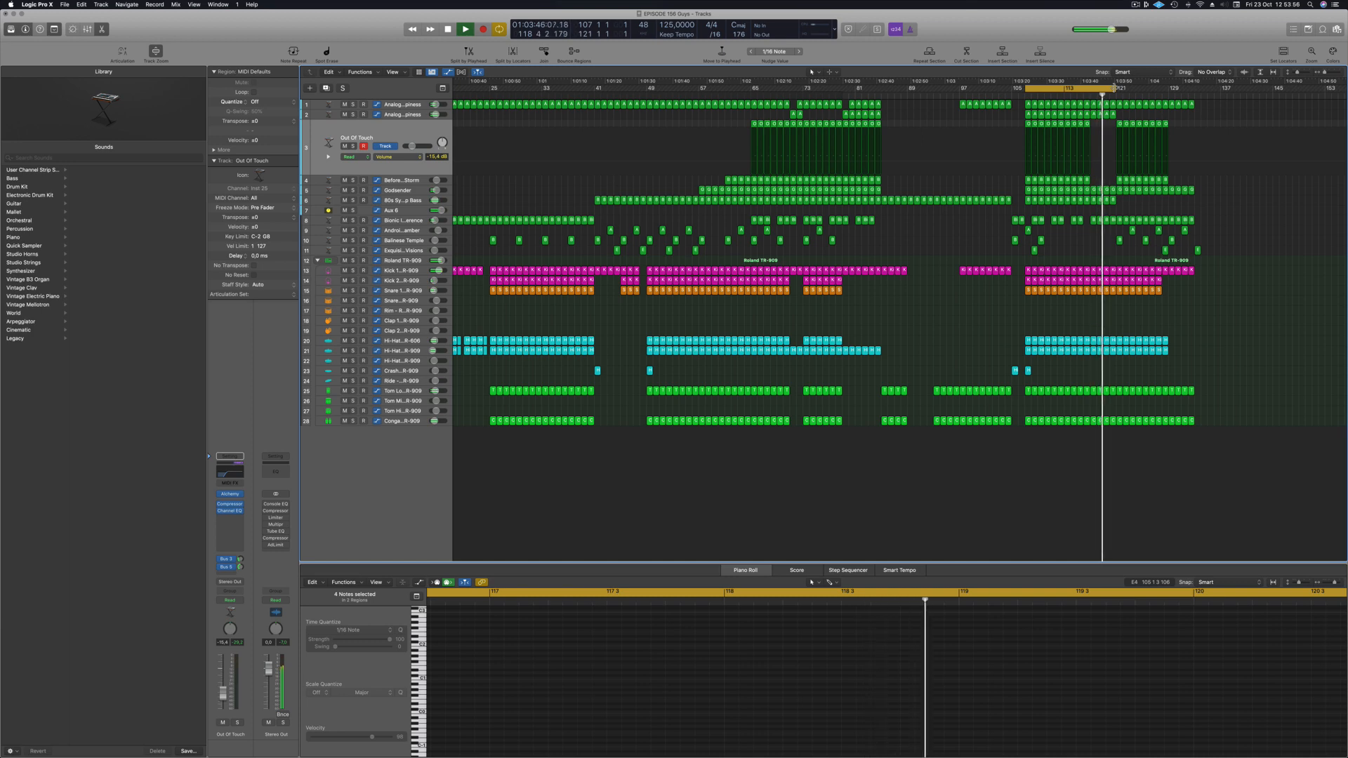
{"action": "left_click", "coordinate": [1102, 113]}
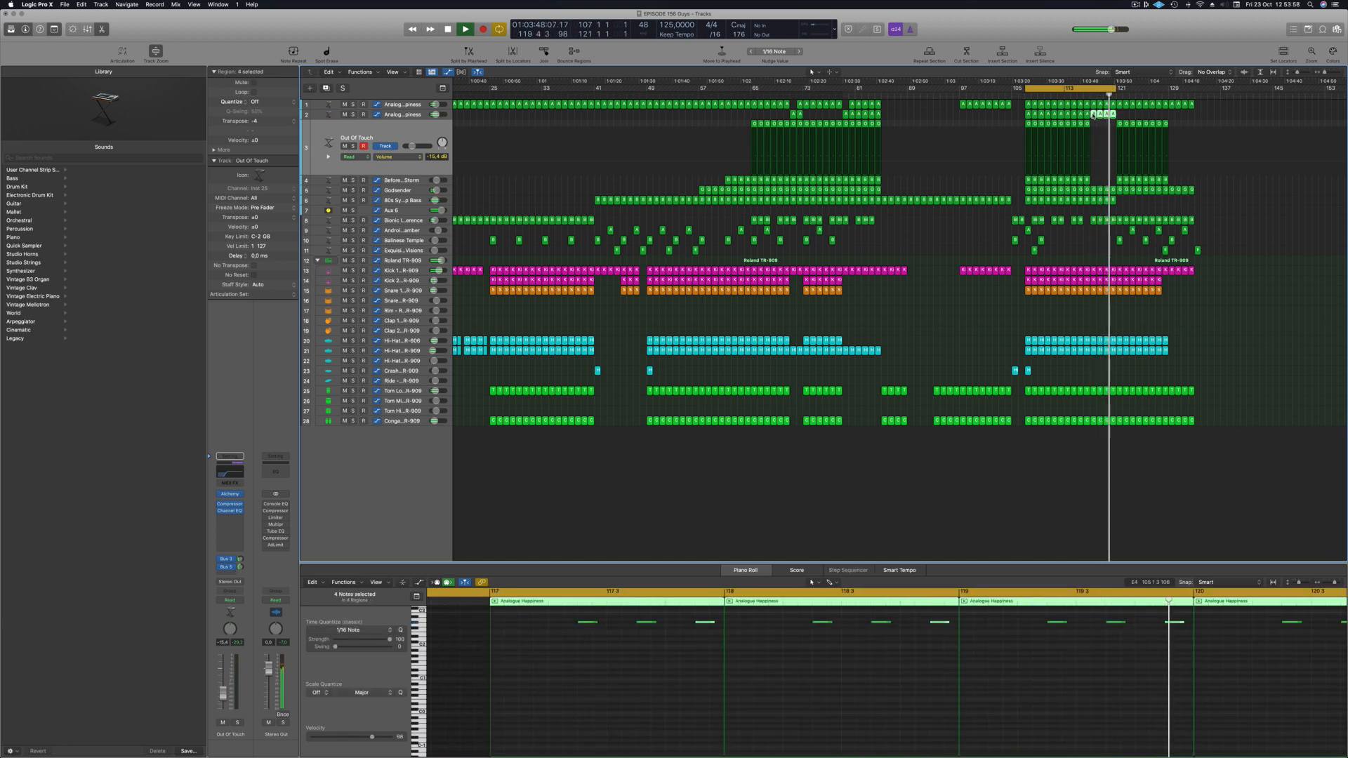
{"action": "left_click_drag", "start_coordinate": [1103, 114], "coordinate": [1139, 88]}
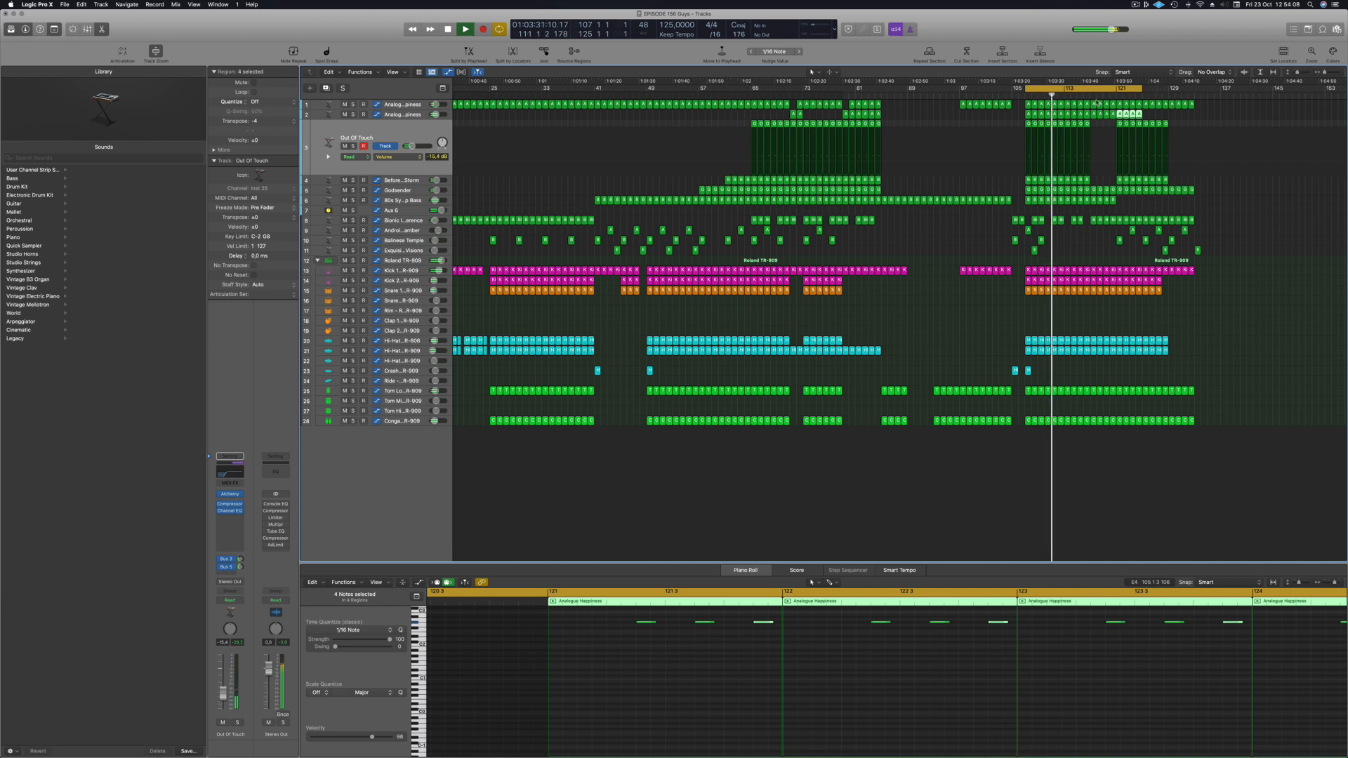
{"action": "left_click", "coordinate": [1247, 213]}
Step: Copy the same four Analogue Happiness regions into bars 125 through 128, replay from bar 121, and extend the cycle to about bar 137
{"action": "left_click", "coordinate": [1114, 94]}
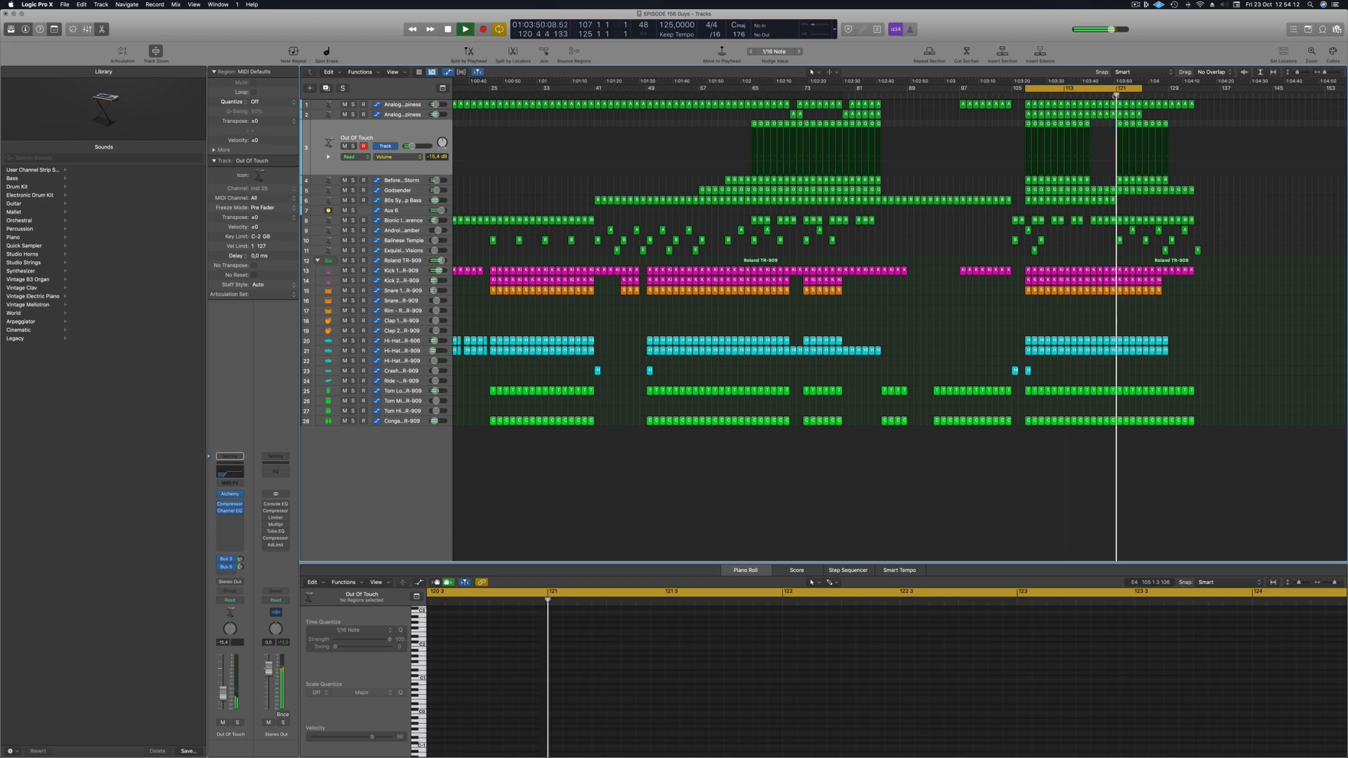
{"action": "key", "text": "super+Left"}
{"action": "key", "text": "super+Left"}
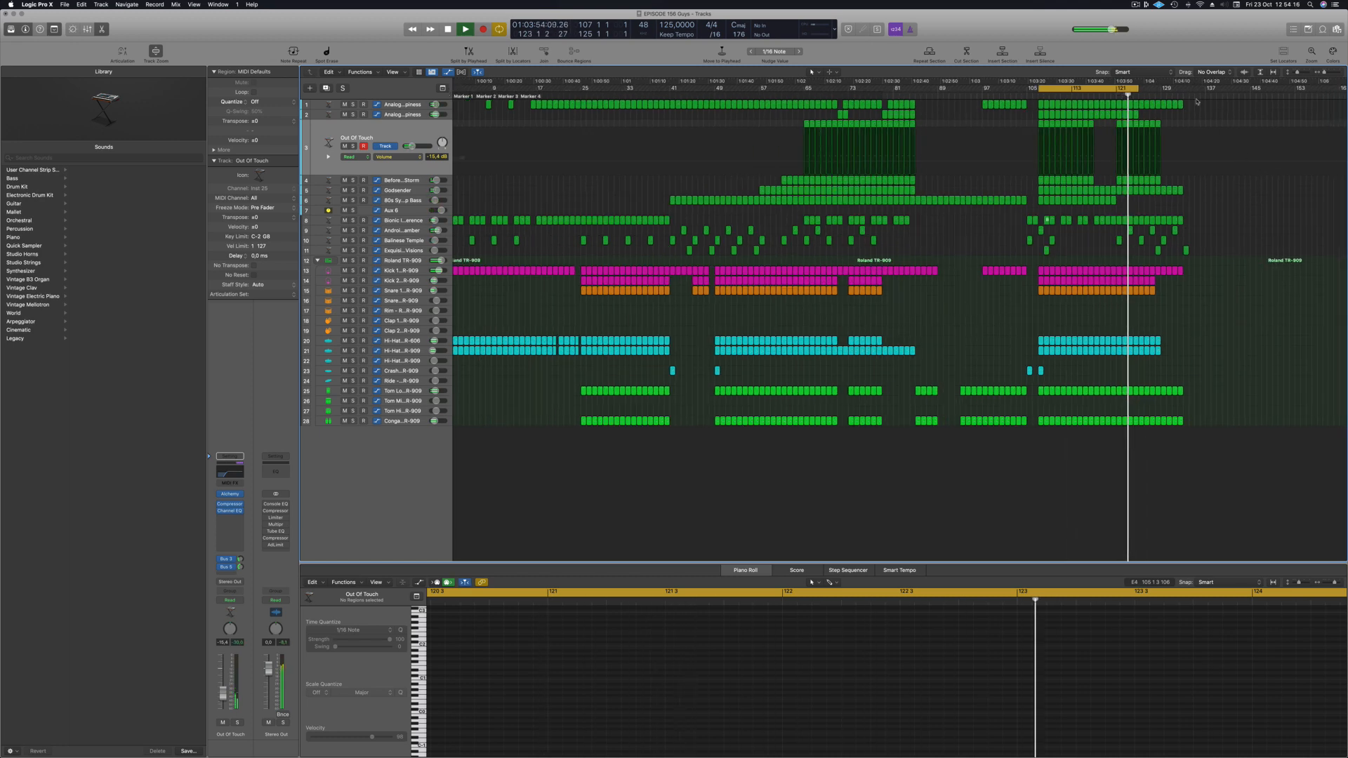
{"action": "mouse_move", "coordinate": [1155, 114]}
{"action": "left_mouse_down"}
{"action": "mouse_move", "coordinate": [1119, 116]}
{"action": "mouse_move", "coordinate": [1141, 119]}
{"action": "left_mouse_up"}
{"action": "left_click", "coordinate": [1116, 95]}
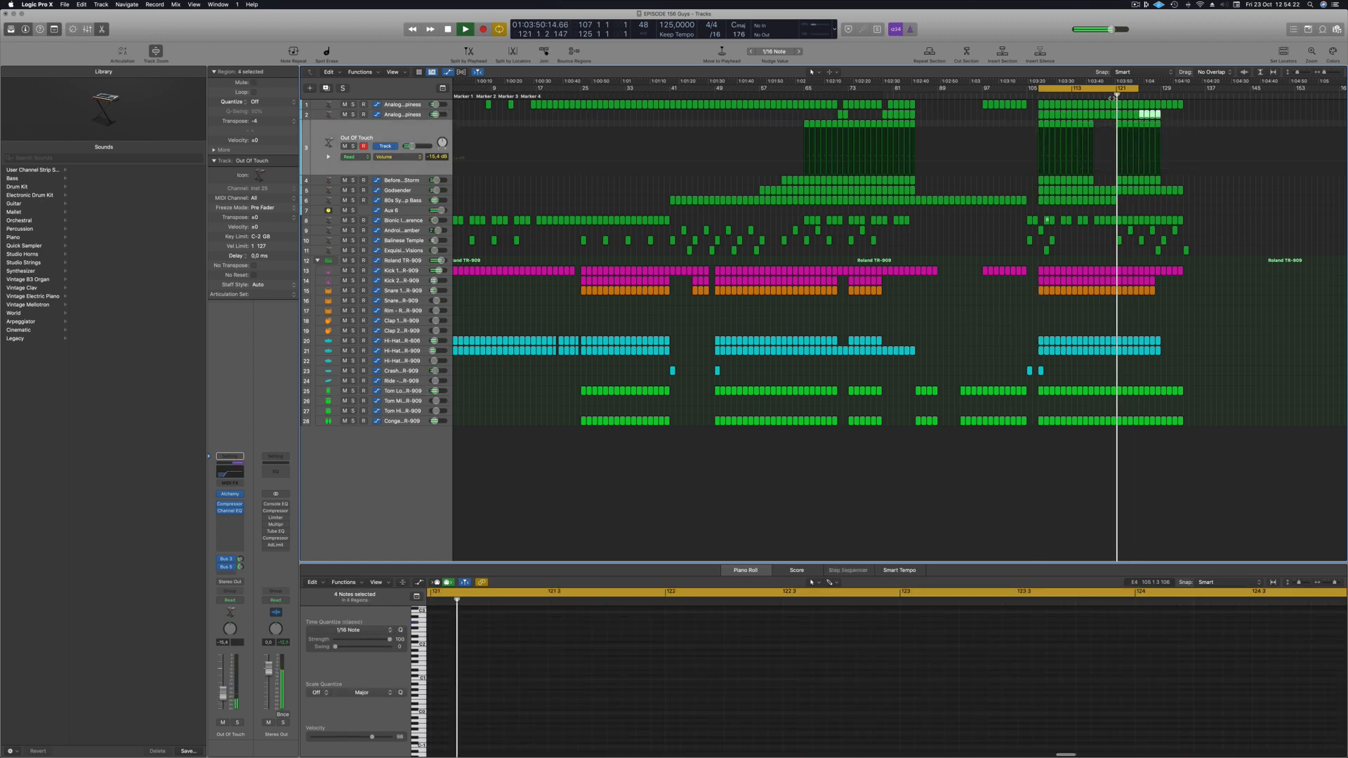
{"action": "key", "text": "super+Left"}
{"action": "left_click_drag", "start_coordinate": [1082, 88], "coordinate": [1123, 88]}
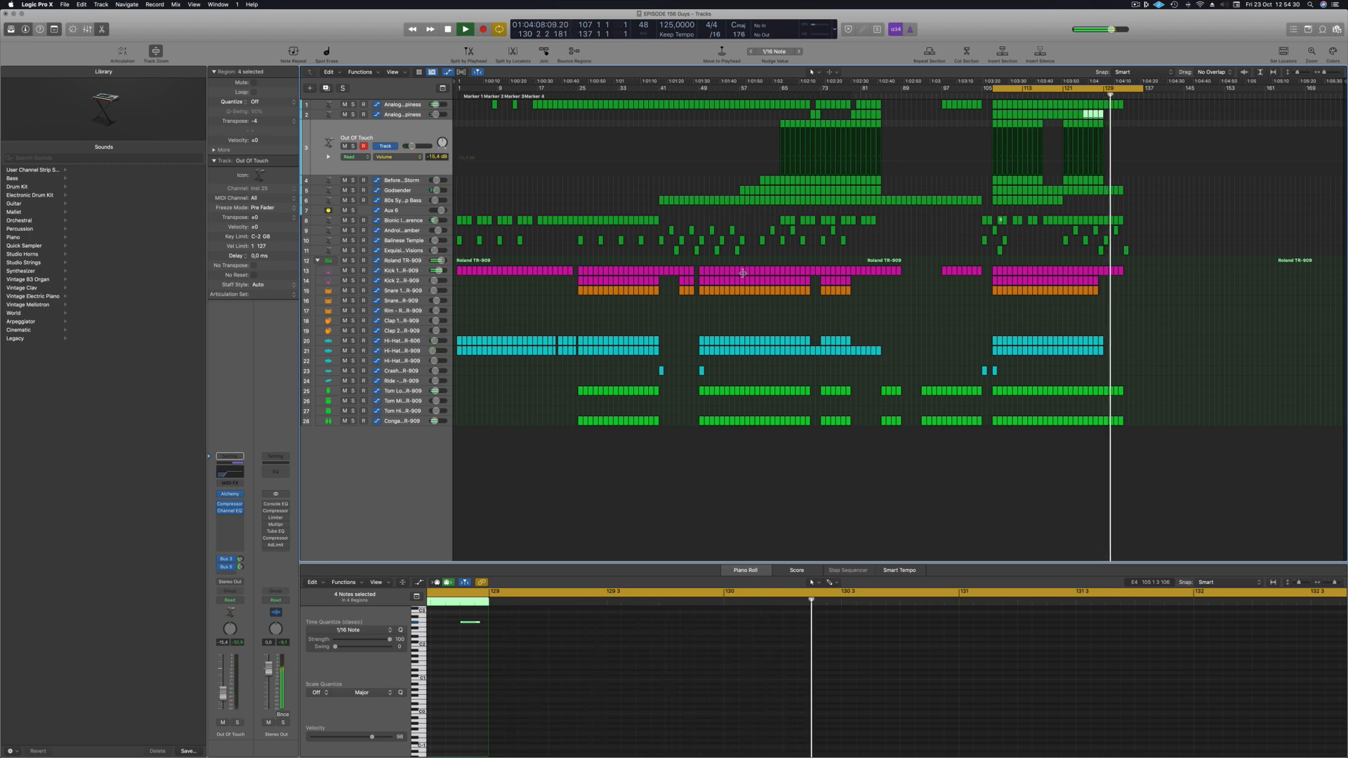
Step: Audition the section at bar 25 and copy all regions from bars 25 through 40 to bar 133
{"action": "left_click", "coordinate": [577, 96]}
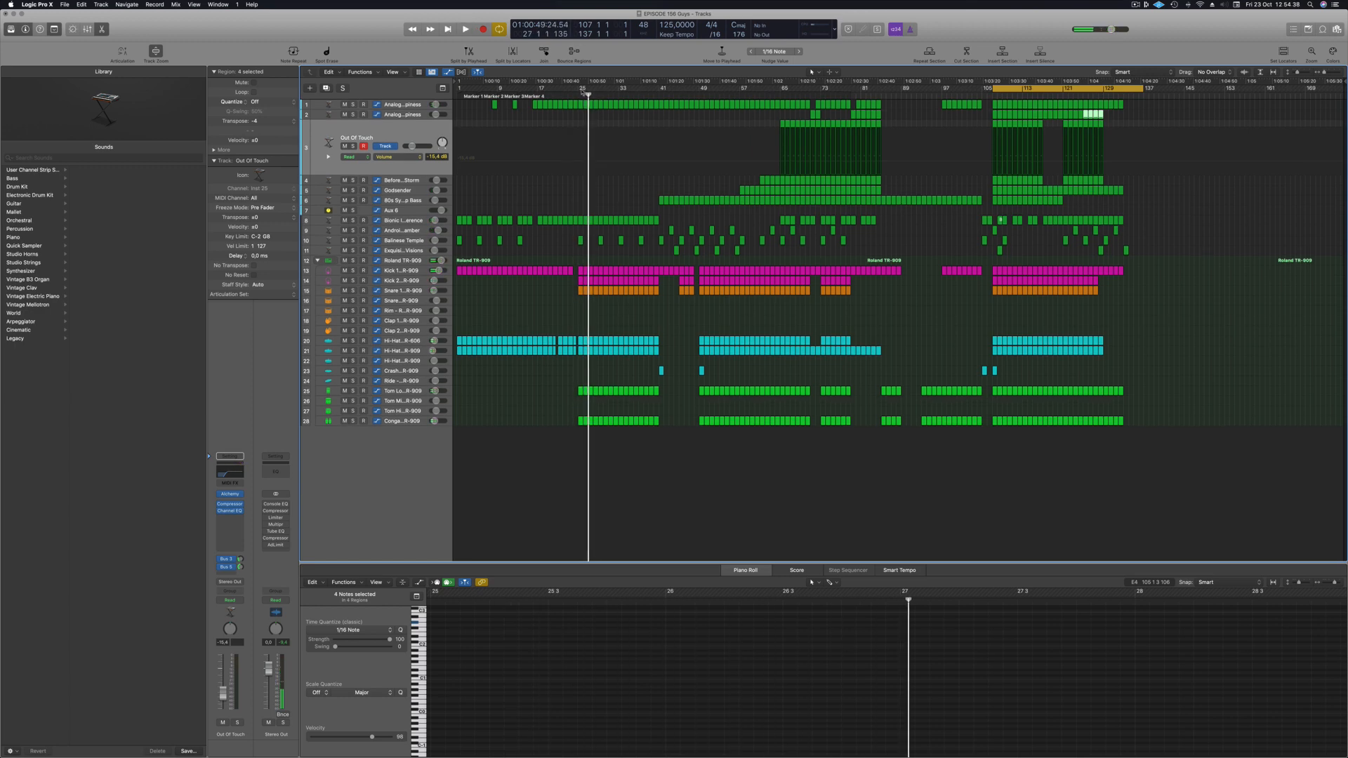
{"action": "left_click_drag", "start_coordinate": [645, 421], "coordinate": [653, 80]}
{"action": "left_click_drag", "start_coordinate": [886, 100], "coordinate": [1126, 105]}
{"action": "key", "text": "space"}
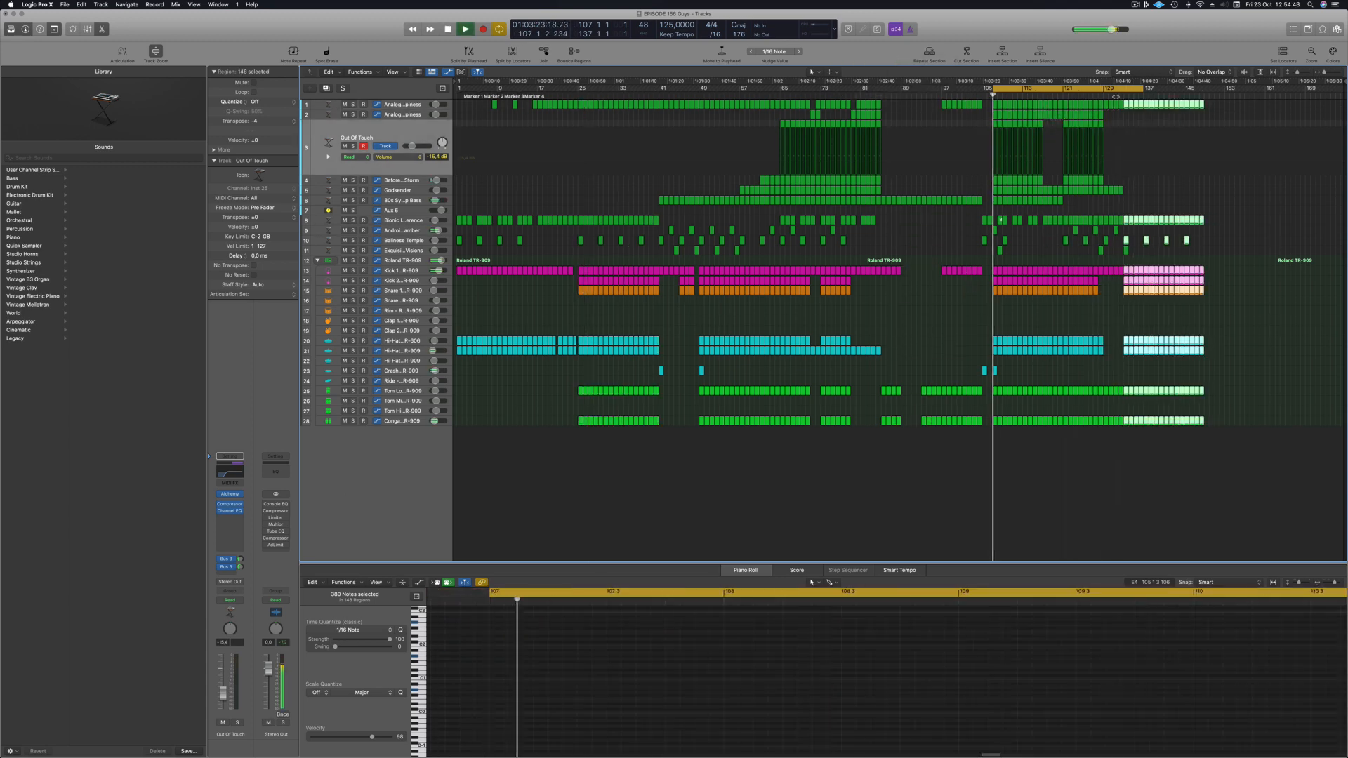
Step: Cycle bars 133 through 148 and repeat that section's regions into bars 149 through 164
{"action": "left_click_drag", "start_coordinate": [1122, 89], "coordinate": [1205, 90]}
{"action": "left_click", "coordinate": [1189, 186]}
{"action": "left_click", "coordinate": [1126, 92]}
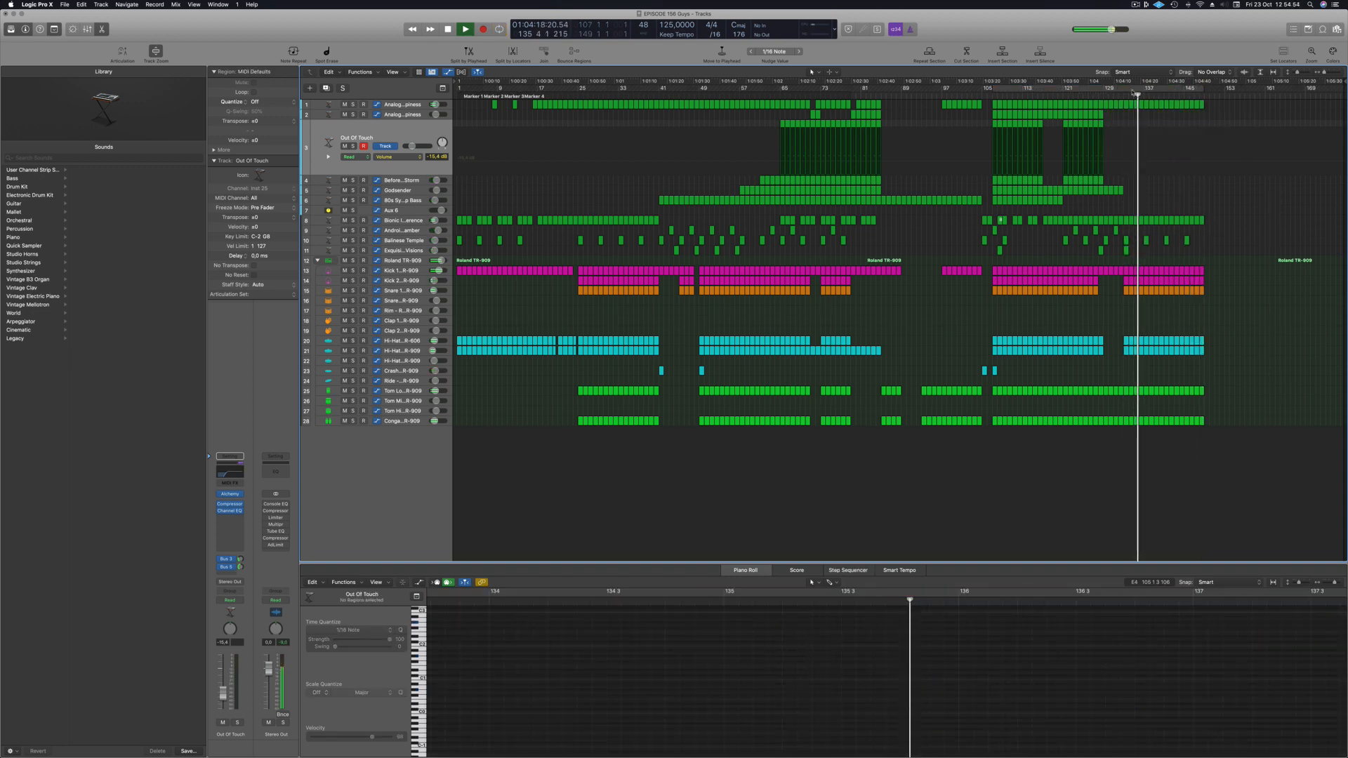
{"action": "left_click_drag", "start_coordinate": [1125, 92], "coordinate": [1205, 92]}
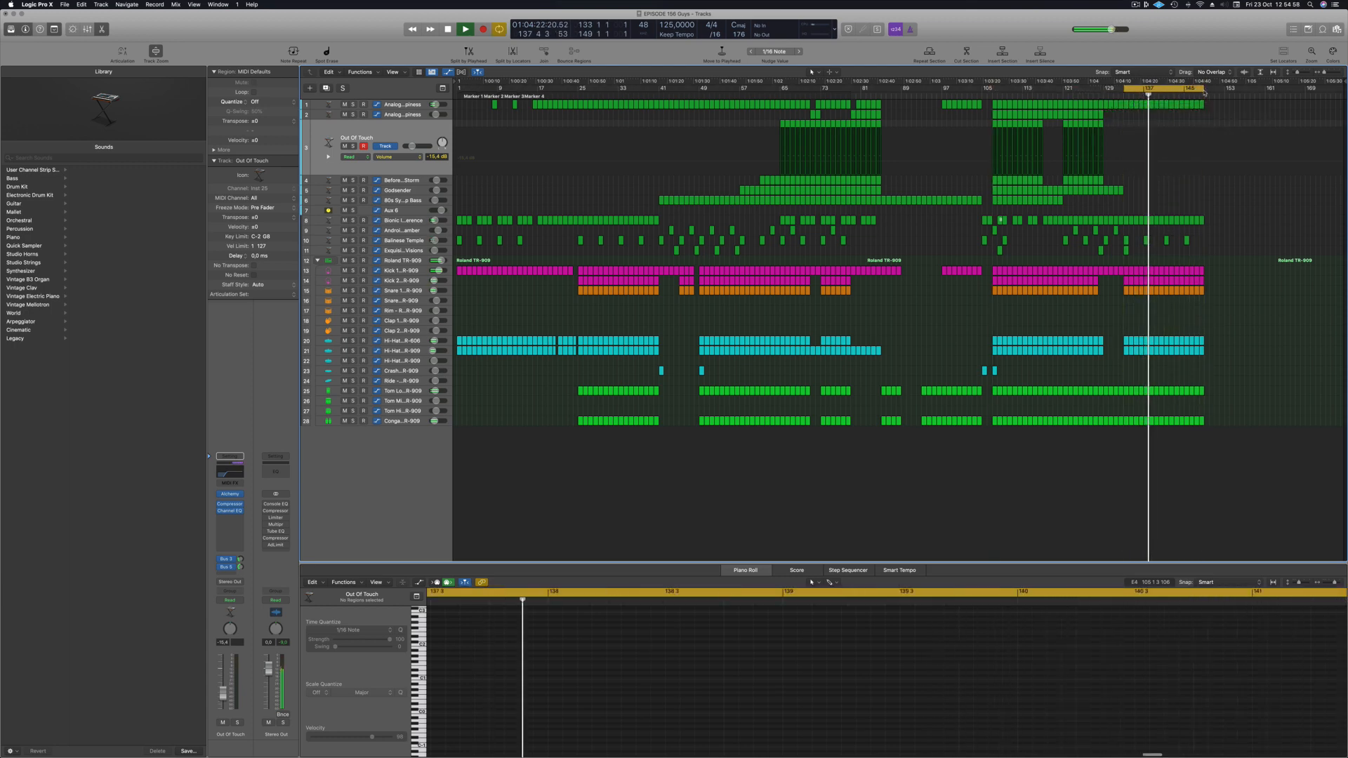
{"action": "key", "text": "super+r"}
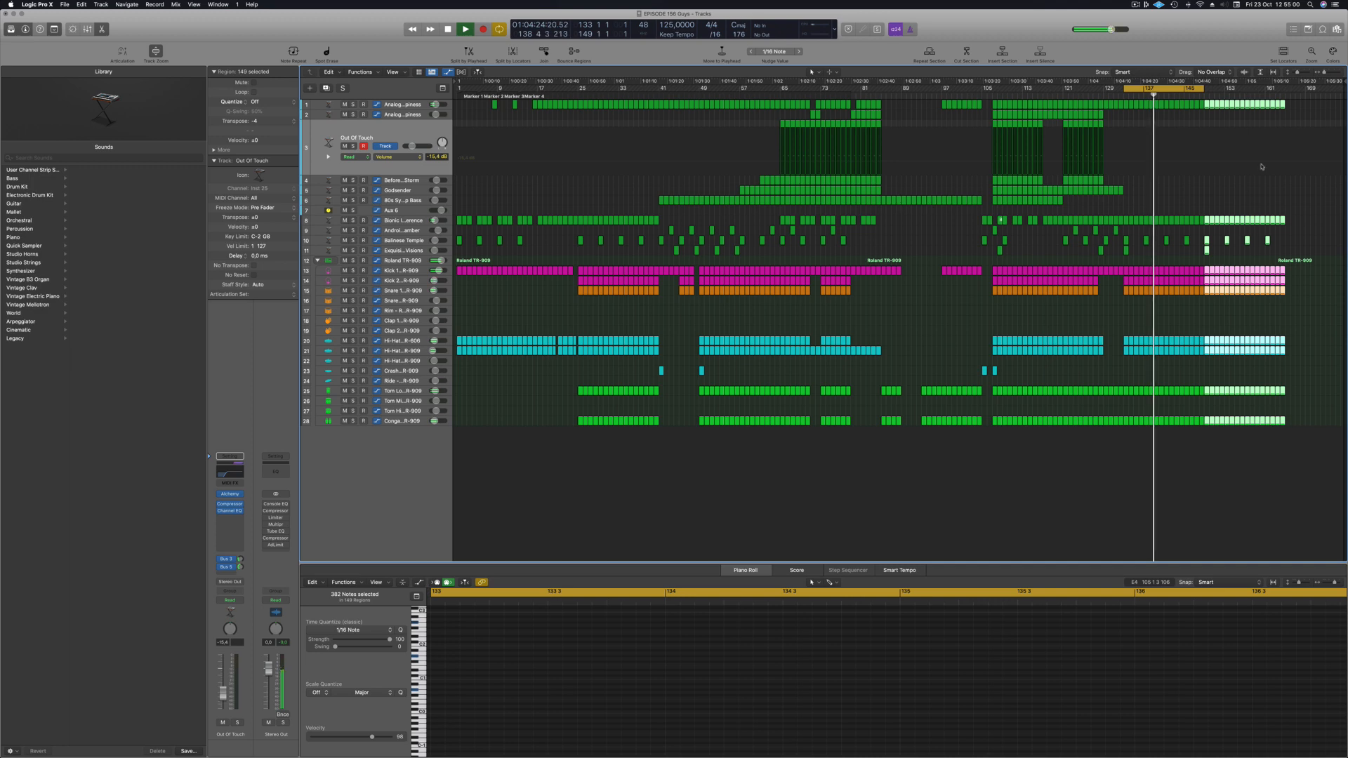
Step: Delete the first Analogue Happiness track's regions from bar 149 onward
{"action": "left_click", "coordinate": [1300, 109]}
{"action": "left_click_drag", "start_coordinate": [1303, 106], "coordinate": [1215, 107]}
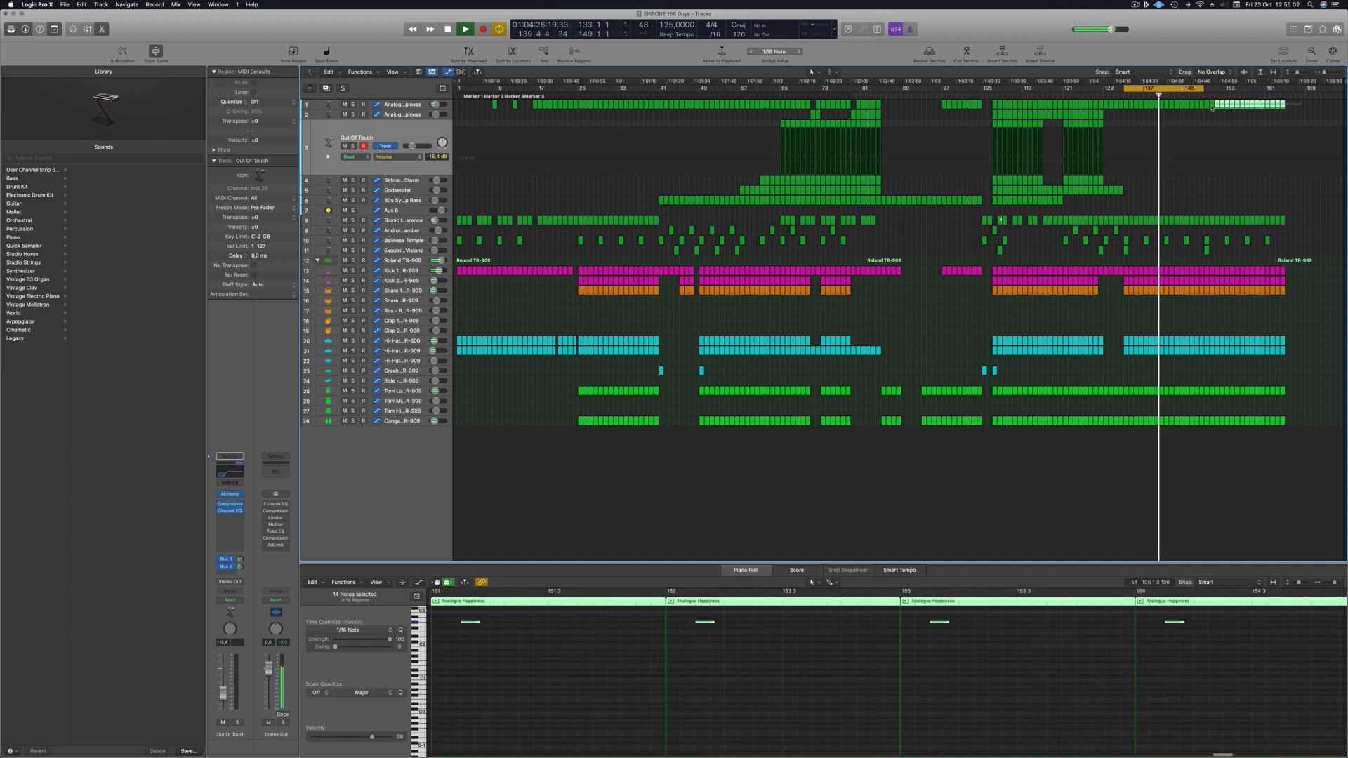
{"action": "key", "text": "Delete"}
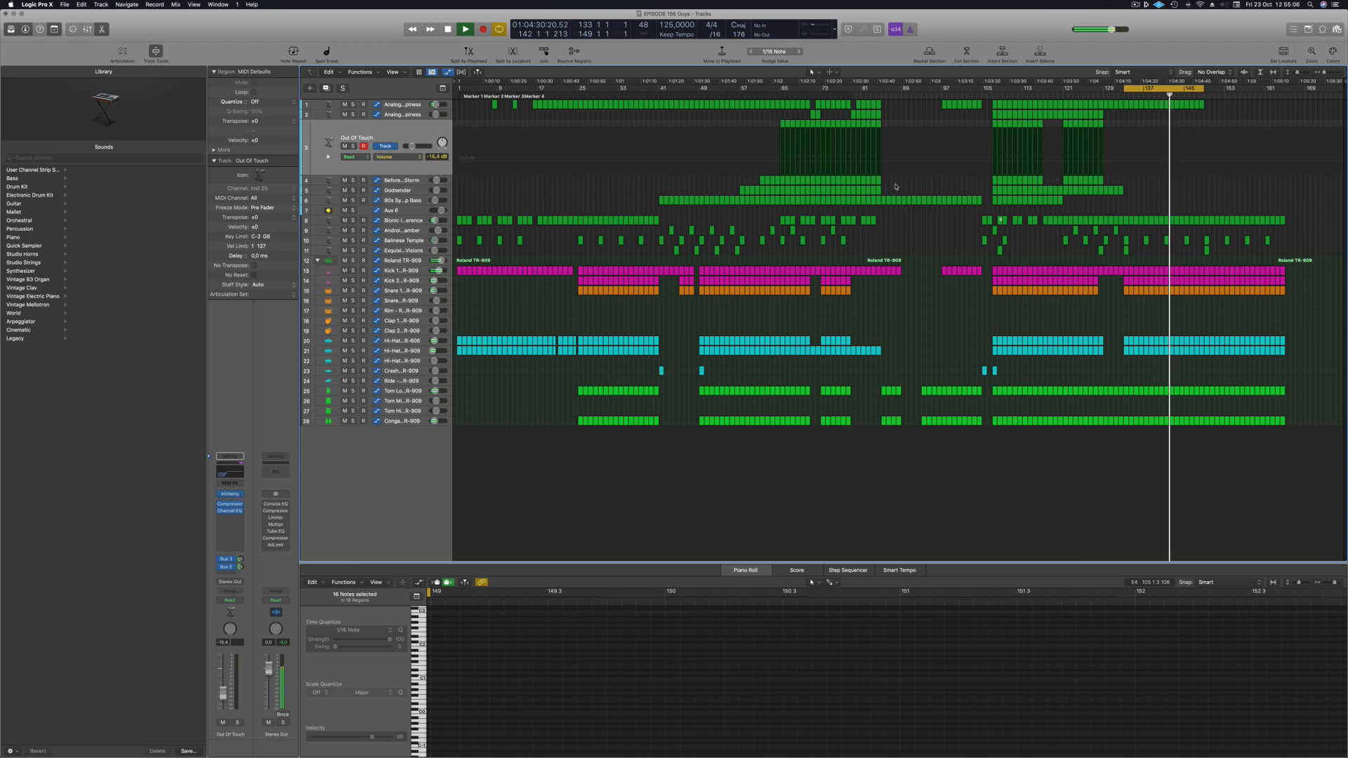
Step: Copy the bars 81 through 84 regions on the second Analogue Happiness, Out Of Touch, Before Storm and Godsender tracks to bar 149
{"action": "left_click_drag", "start_coordinate": [890, 133], "coordinate": [1206, 188]}
{"action": "key", "text": "super+z"}
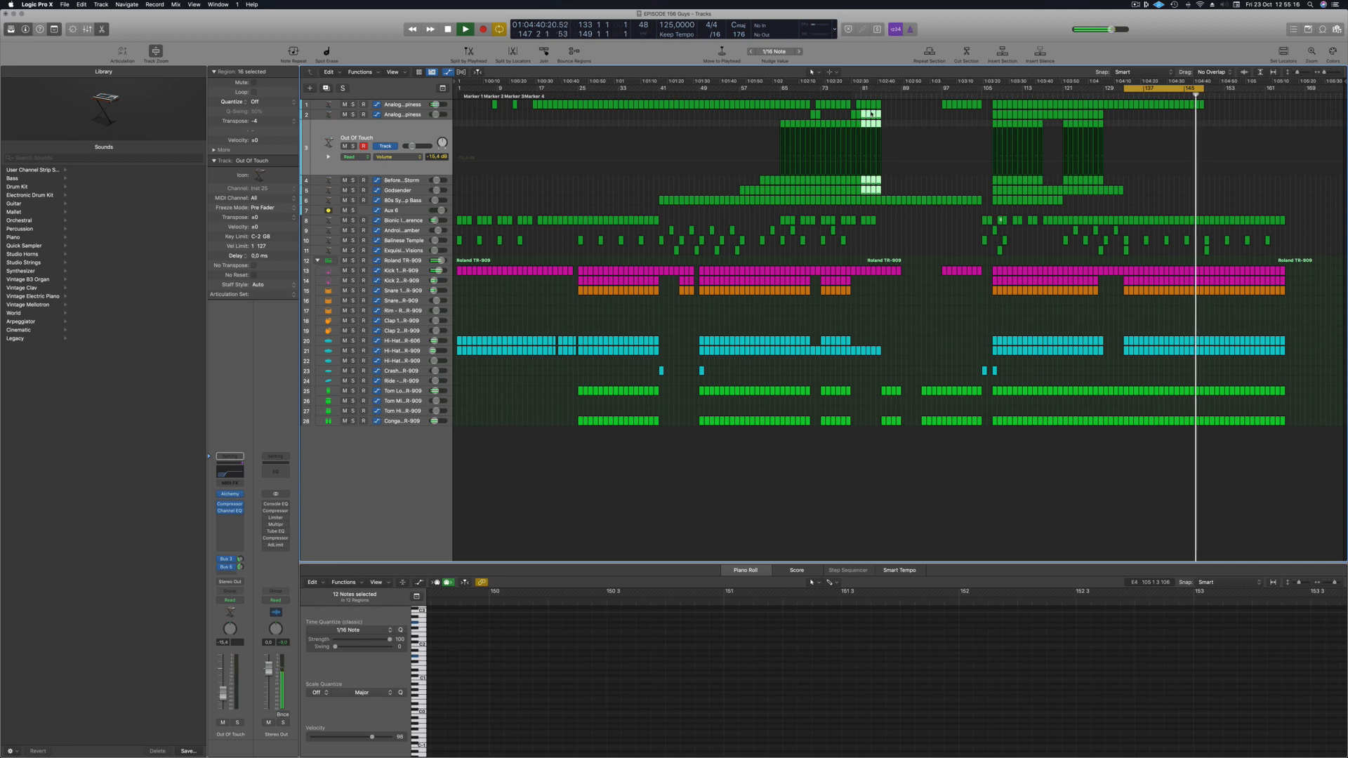
{"action": "left_click_drag", "start_coordinate": [873, 120], "coordinate": [1208, 118]}
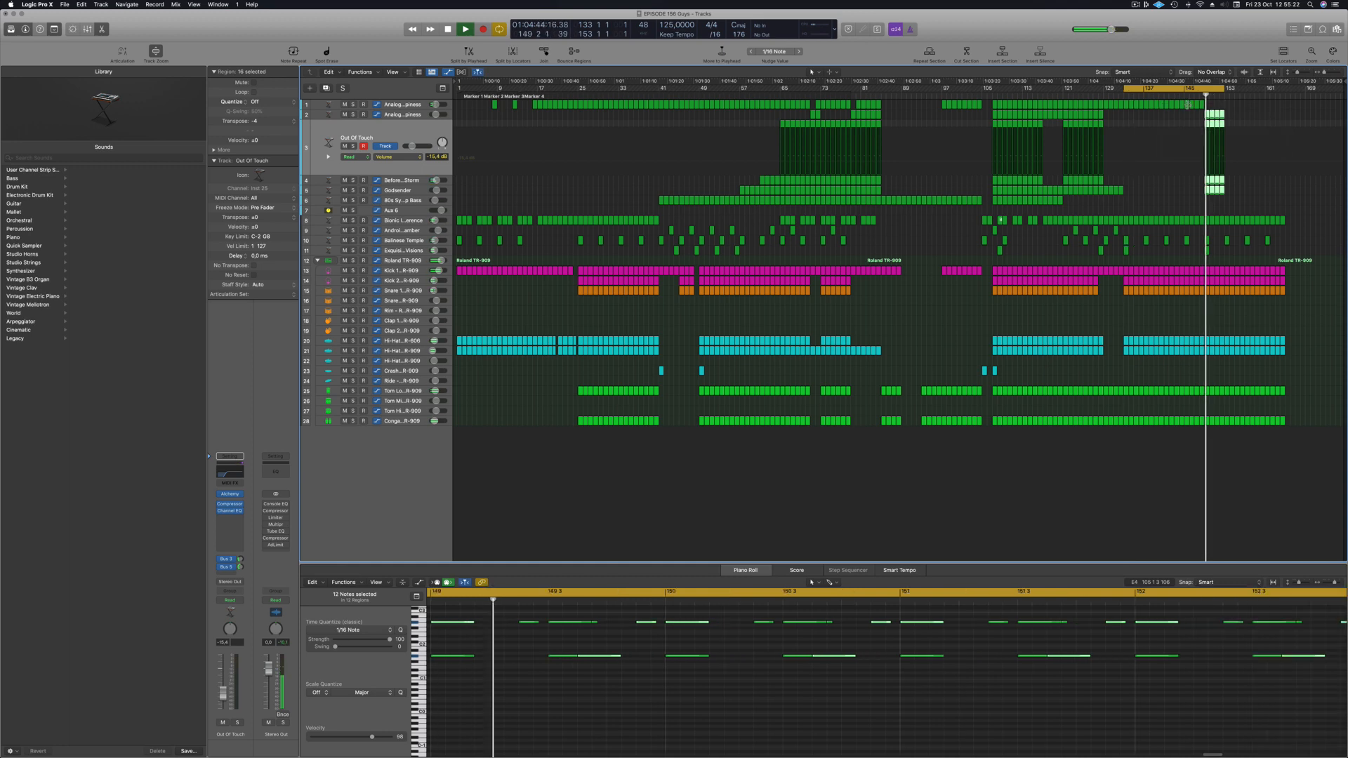
Step: Remove the second Analogue Happiness track's regions at bars 149 through 152, extend the cycle over these bars, and replay from about bar 148
{"action": "scroll", "coordinate": [1266, 127], "scroll_direction": "up", "scroll_amount": 5}
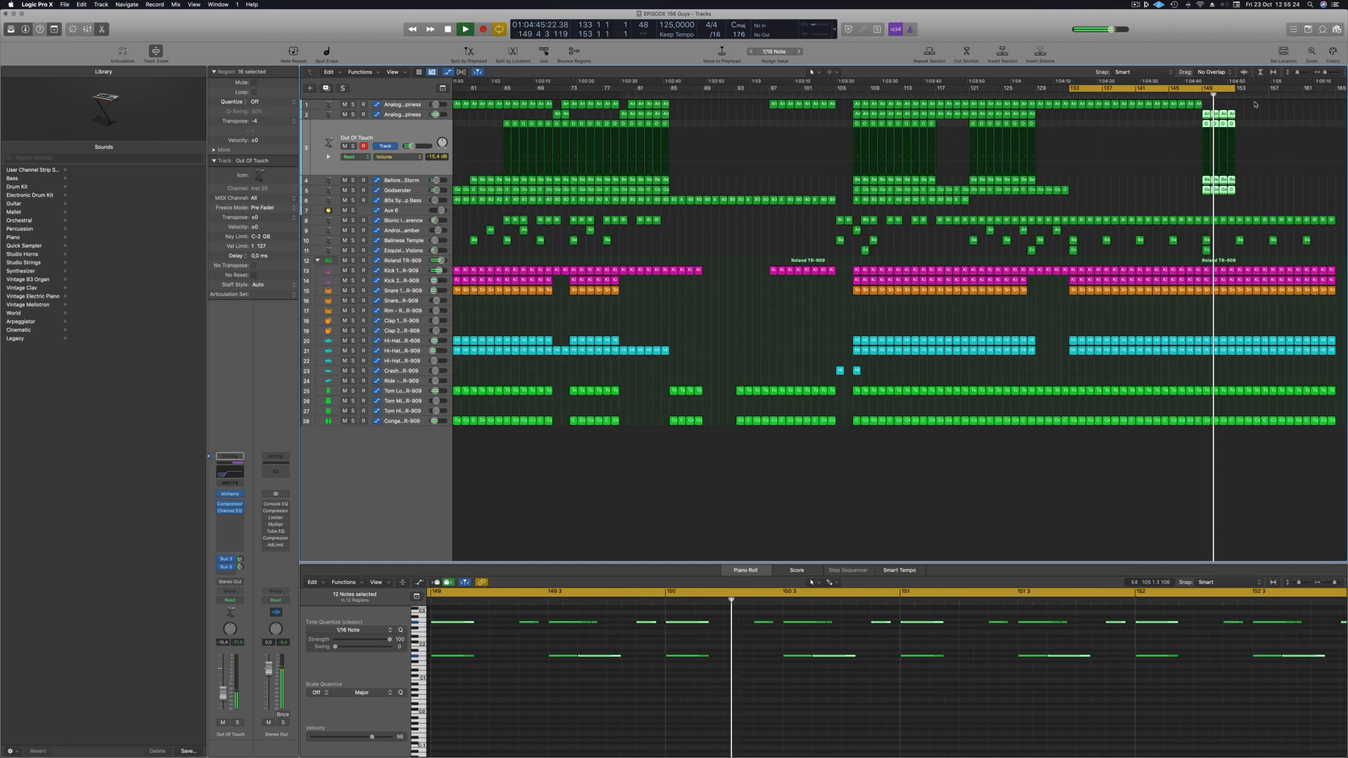
{"action": "left_click_drag", "start_coordinate": [1248, 112], "coordinate": [1197, 214]}
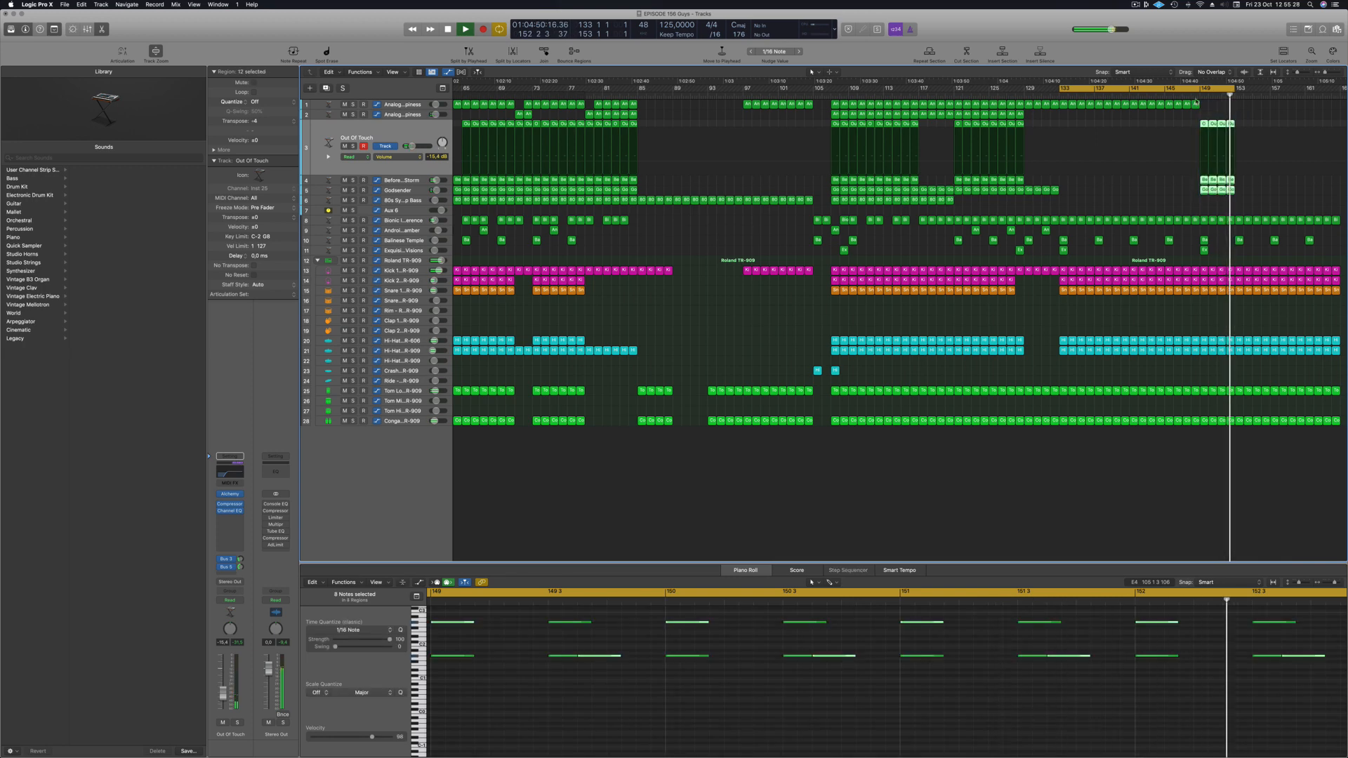
{"action": "left_click", "coordinate": [1192, 94]}
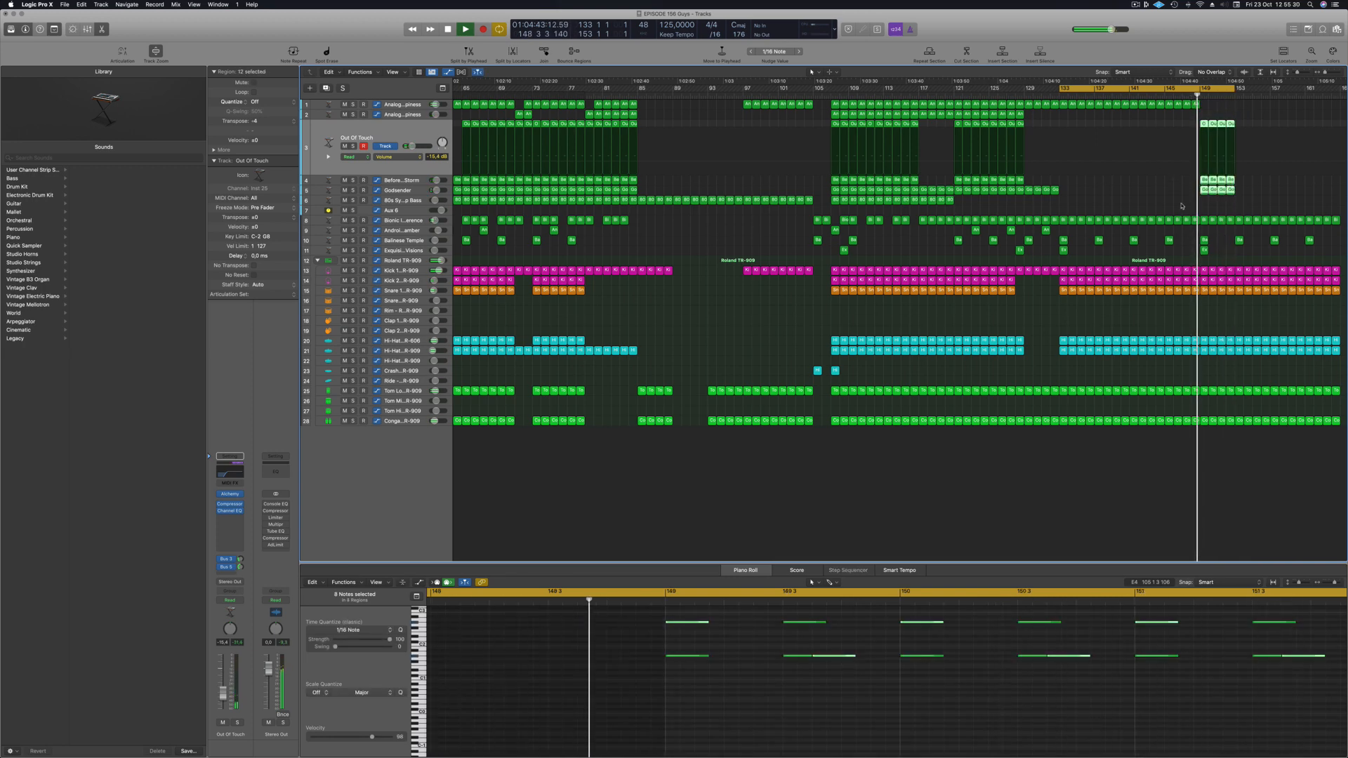
Step: Copy the Out Of Touch, Before Storm and Godsender regions into bars 153 through 156, and extend the cycle through bar 164
{"action": "mouse_move", "coordinate": [1234, 130]}
{"action": "left_mouse_down"}
{"action": "mouse_move", "coordinate": [1223, 123]}
{"action": "mouse_move", "coordinate": [1239, 127]}
{"action": "left_mouse_up"}
{"action": "key", "text": "super+z"}
{"action": "key", "text": "super+Left"}
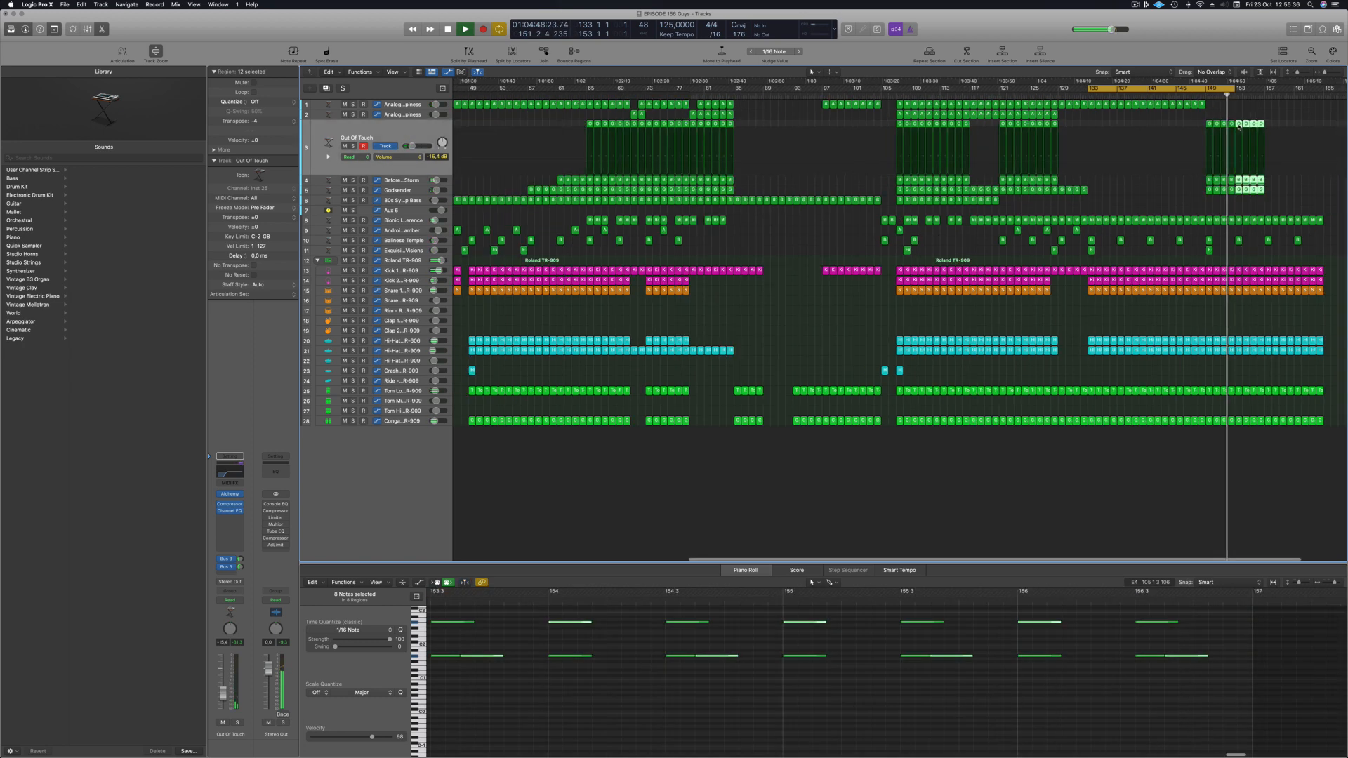
{"action": "left_click", "coordinate": [1276, 132]}
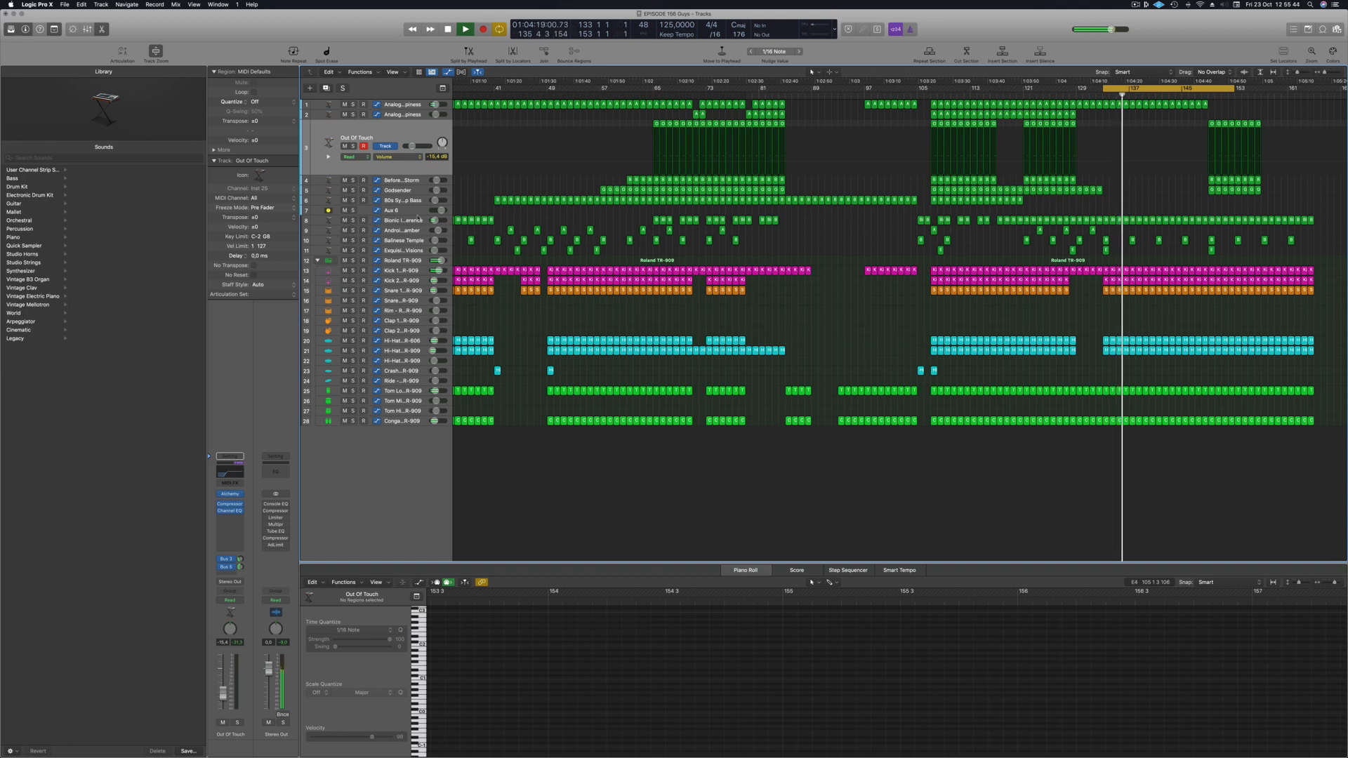
{"action": "left_click_drag", "start_coordinate": [1230, 87], "coordinate": [1314, 91]}
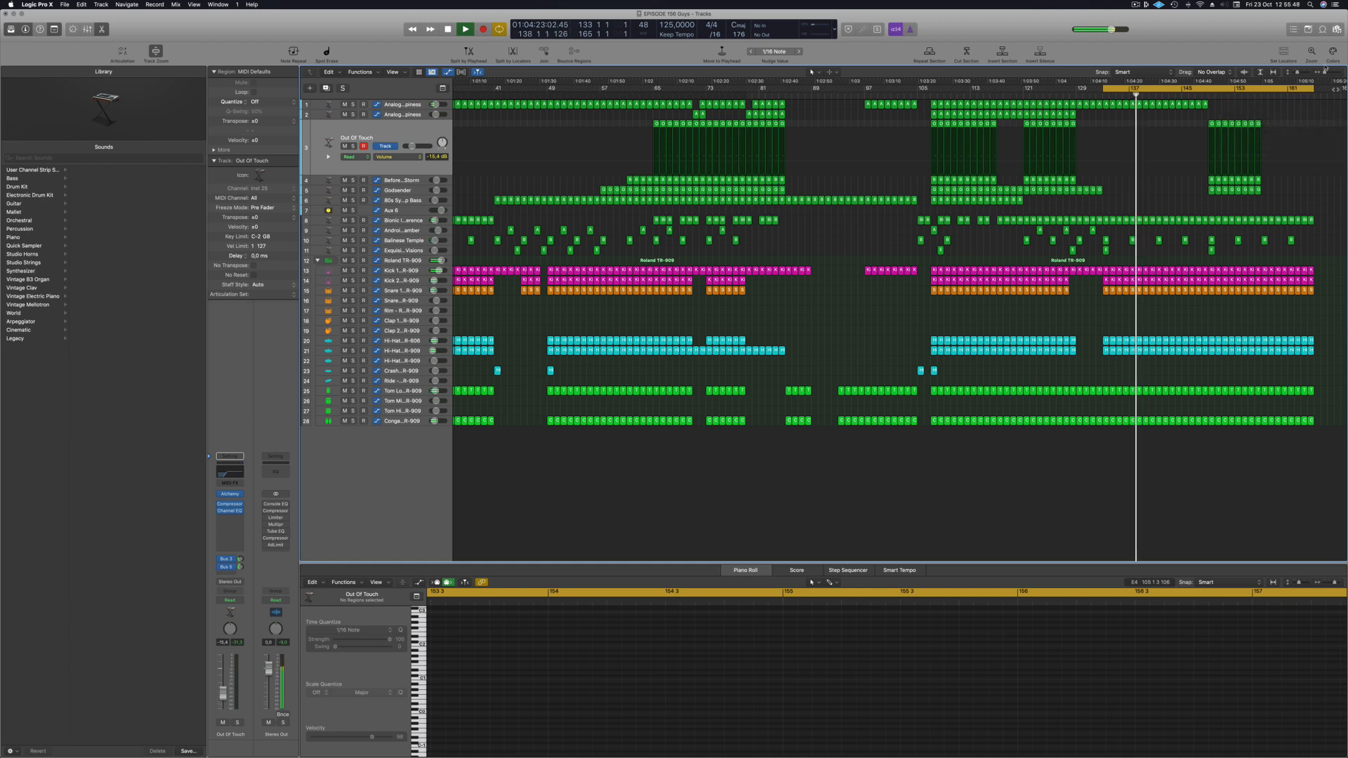